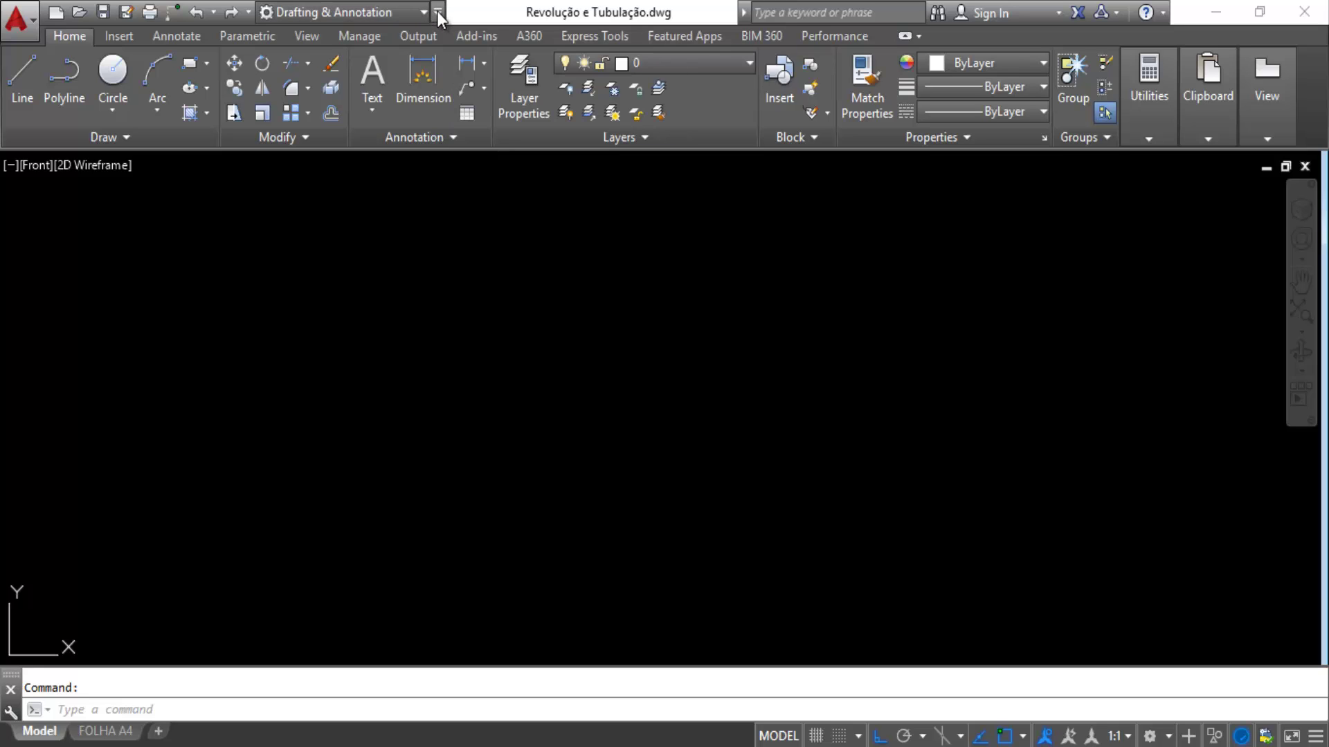
Remove the Workspace selector from the Quick Access Toolbar and add it back.
click(437, 11)
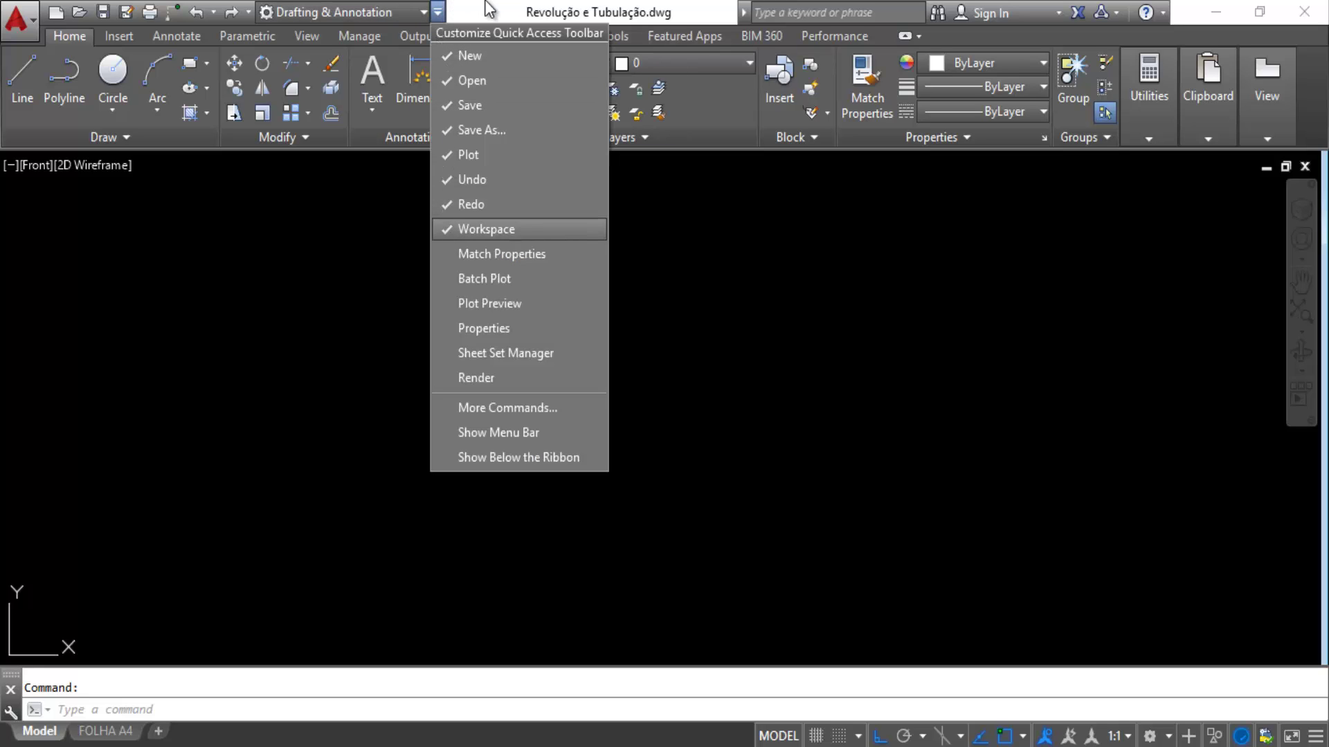
key(Return)
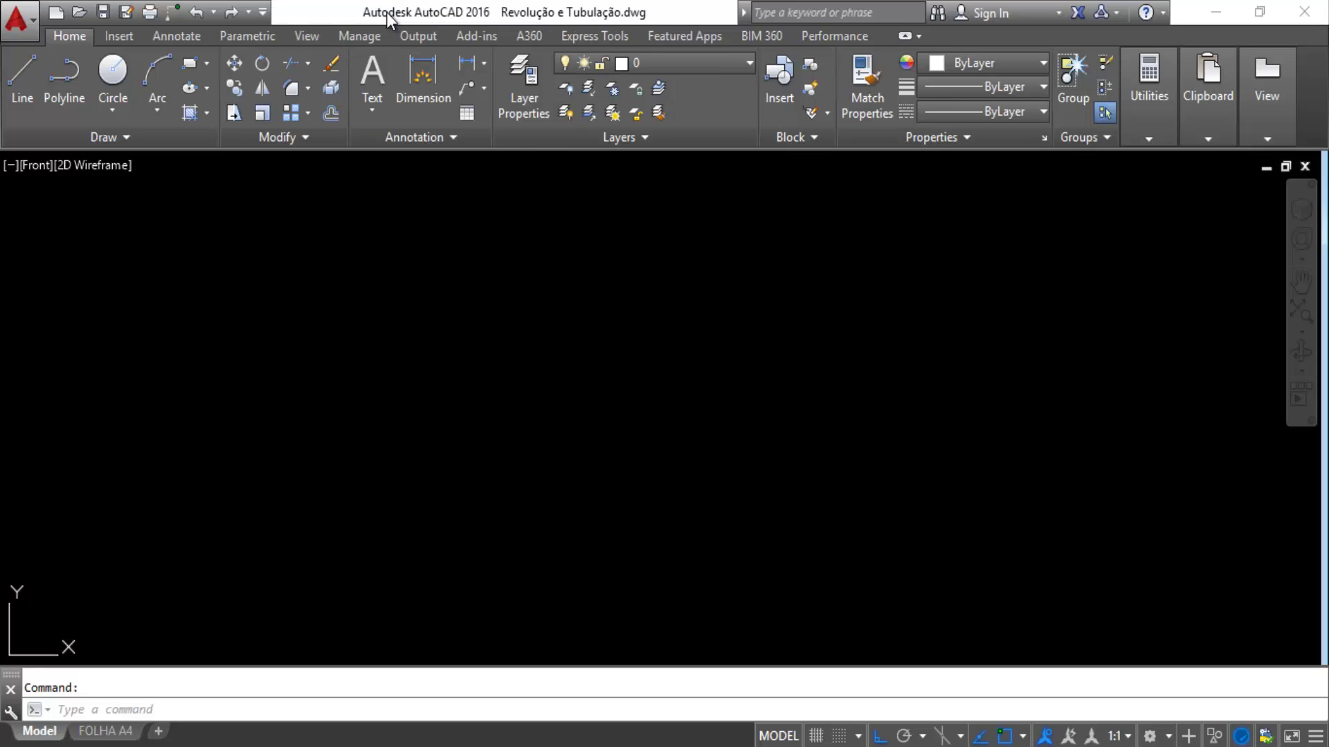
click(263, 11)
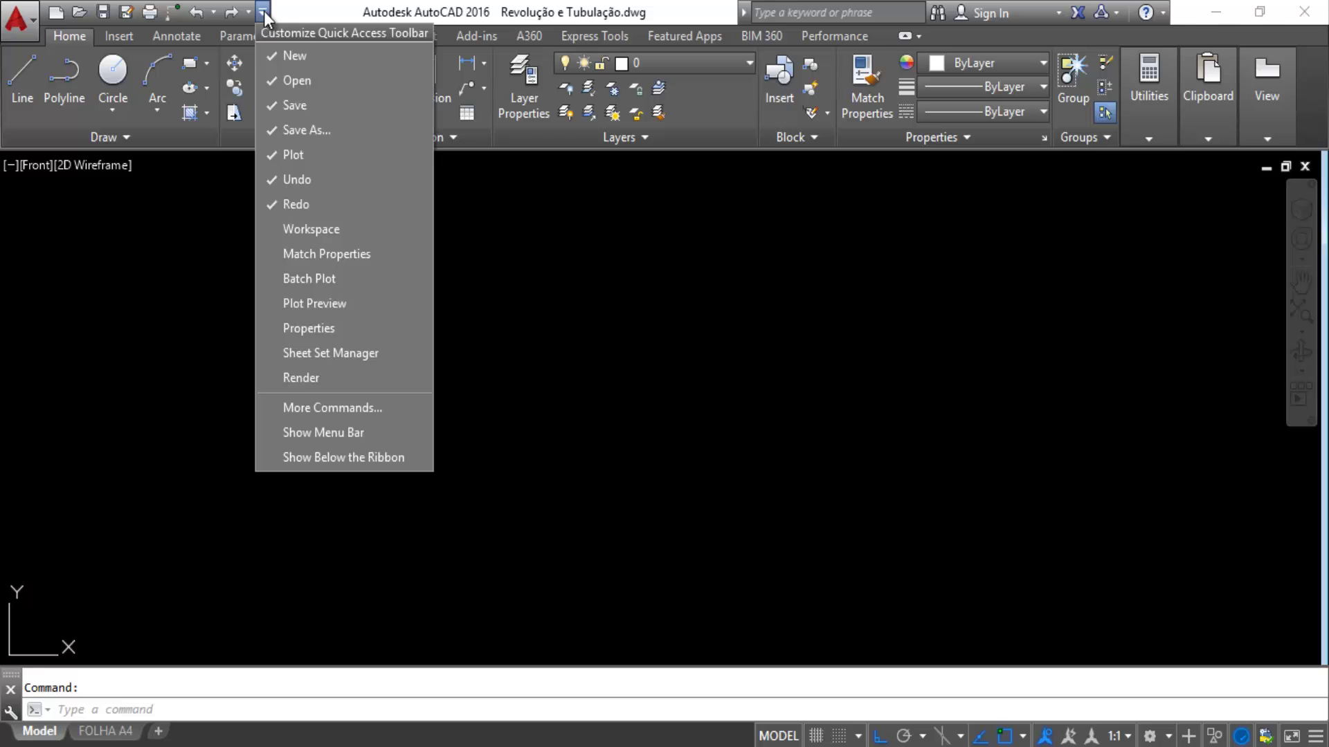
click(303, 231)
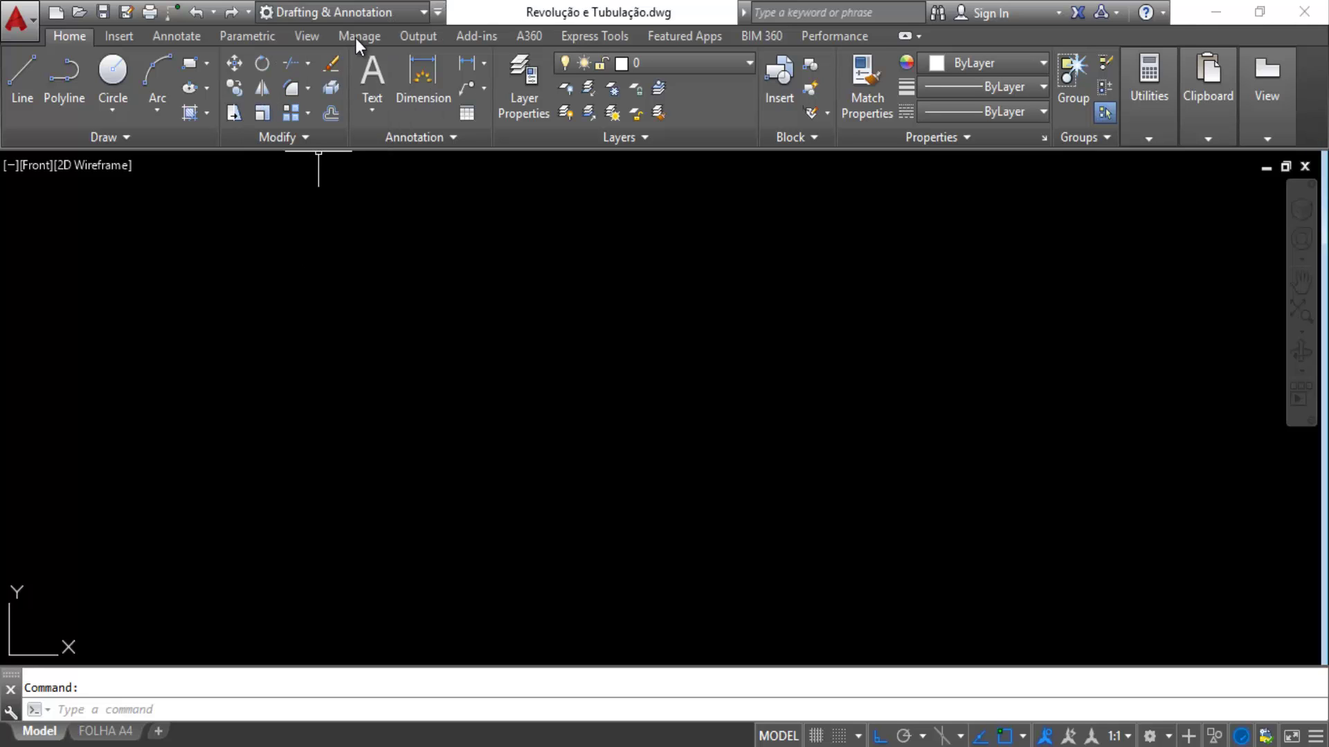
Switch to the 3D Basics workspace and move the Layers & View tool group between Edit and Draw.
click(356, 11)
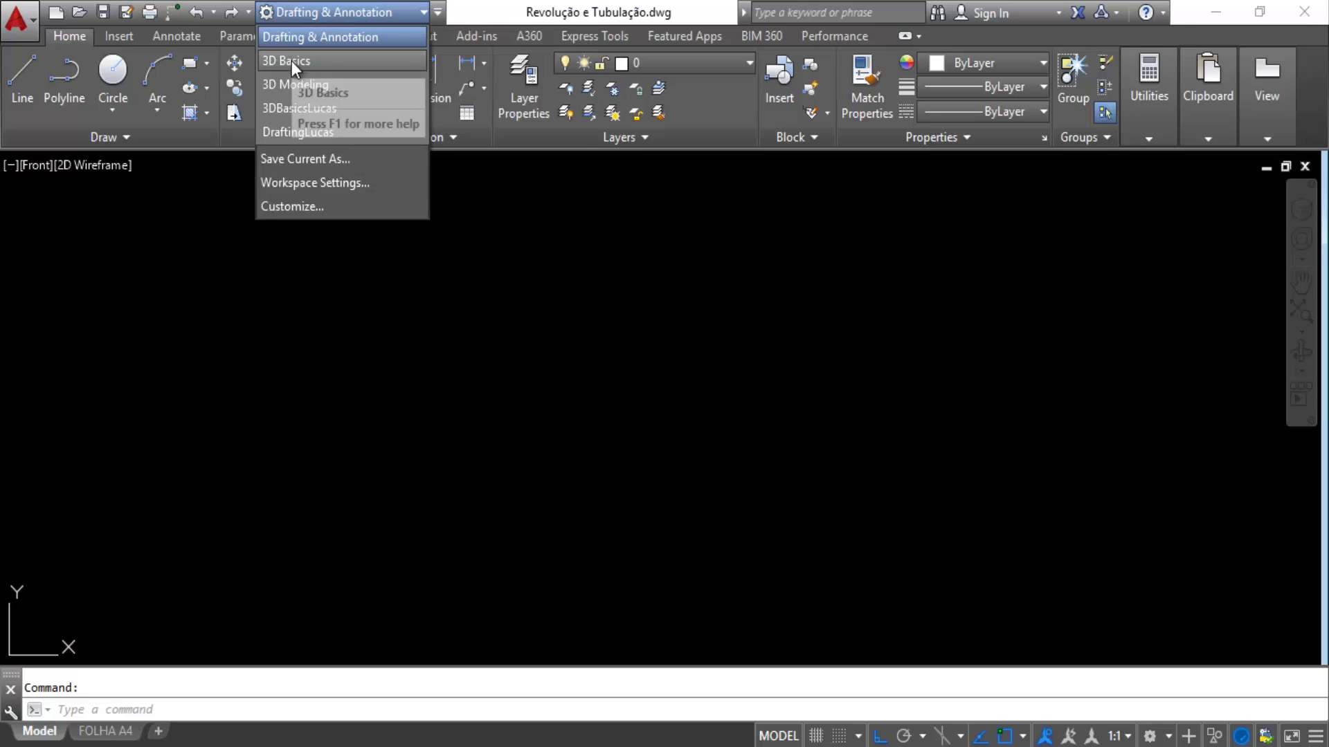
click(292, 61)
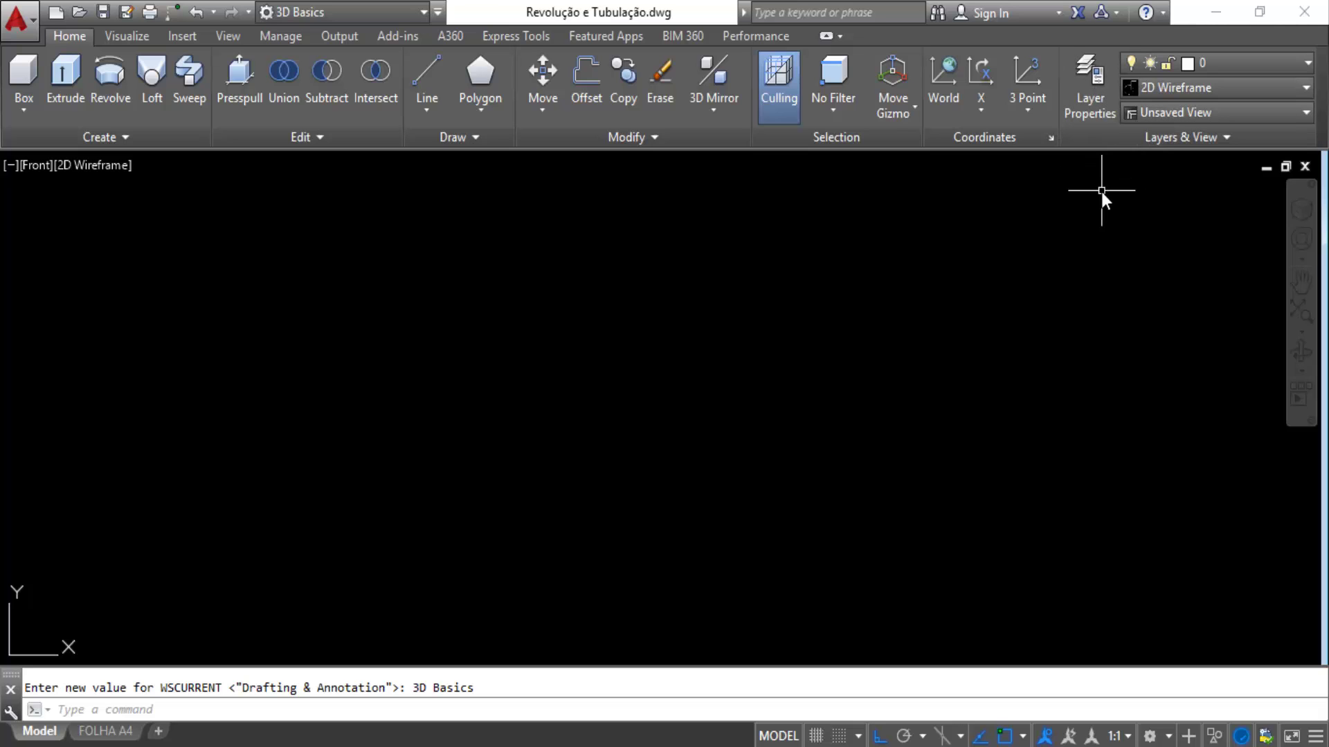
click(1065, 222)
key(Escape)
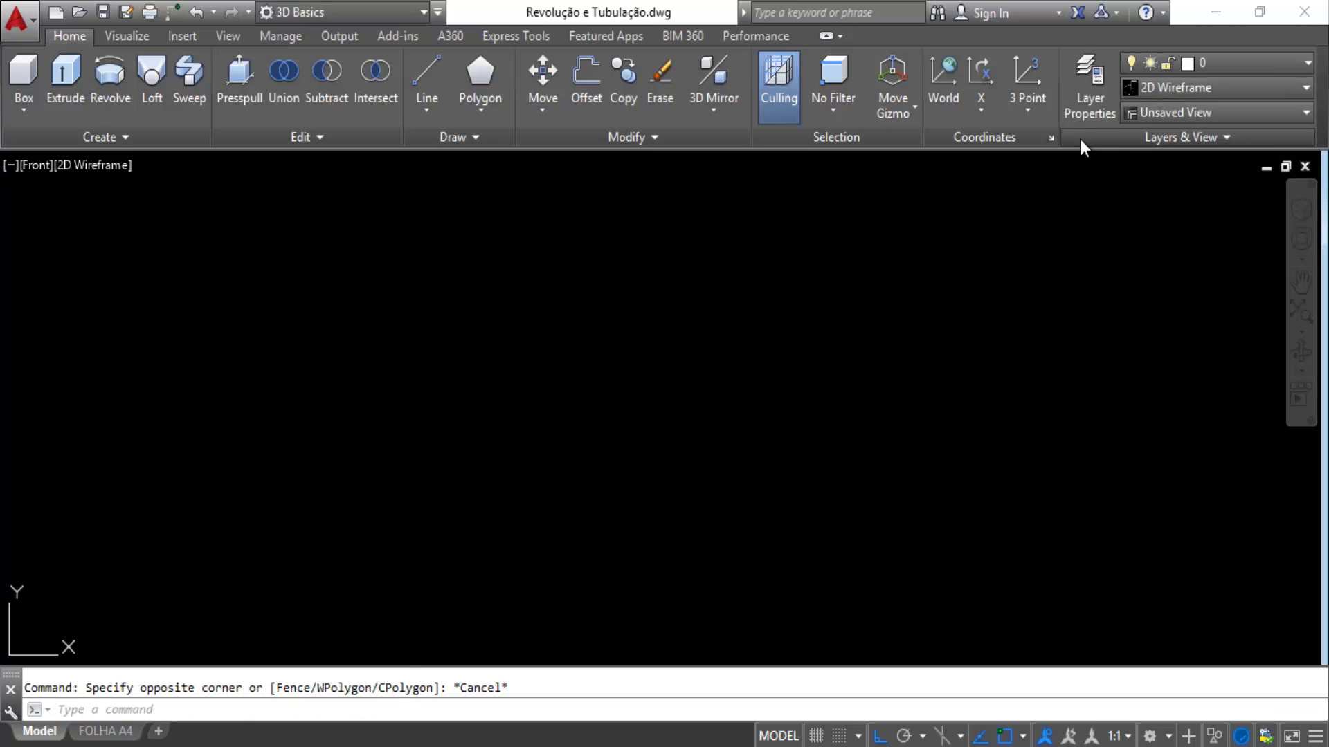
mouse_move(1124, 143)
mouse_down()
mouse_move(638, 99)
mouse_move(455, 100)
mouse_move(418, 109)
mouse_move(420, 125)
mouse_up()
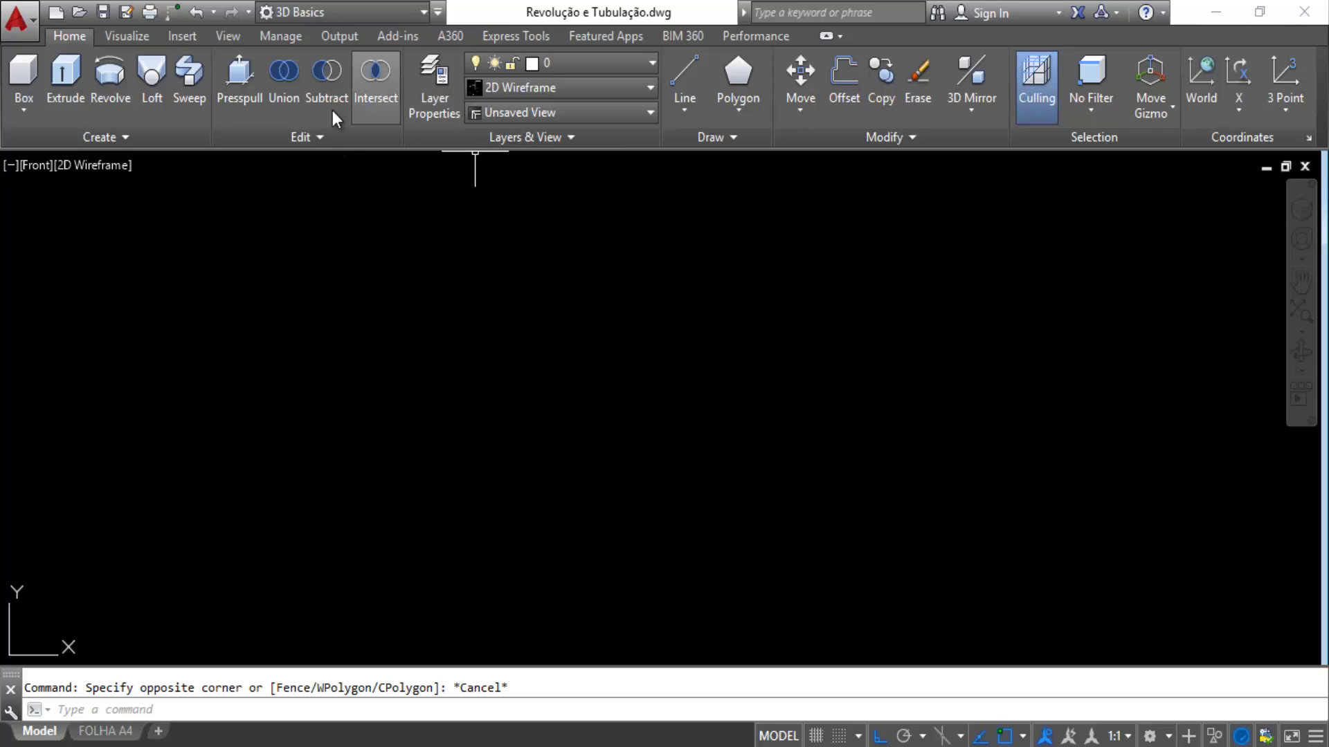
click(405, 15)
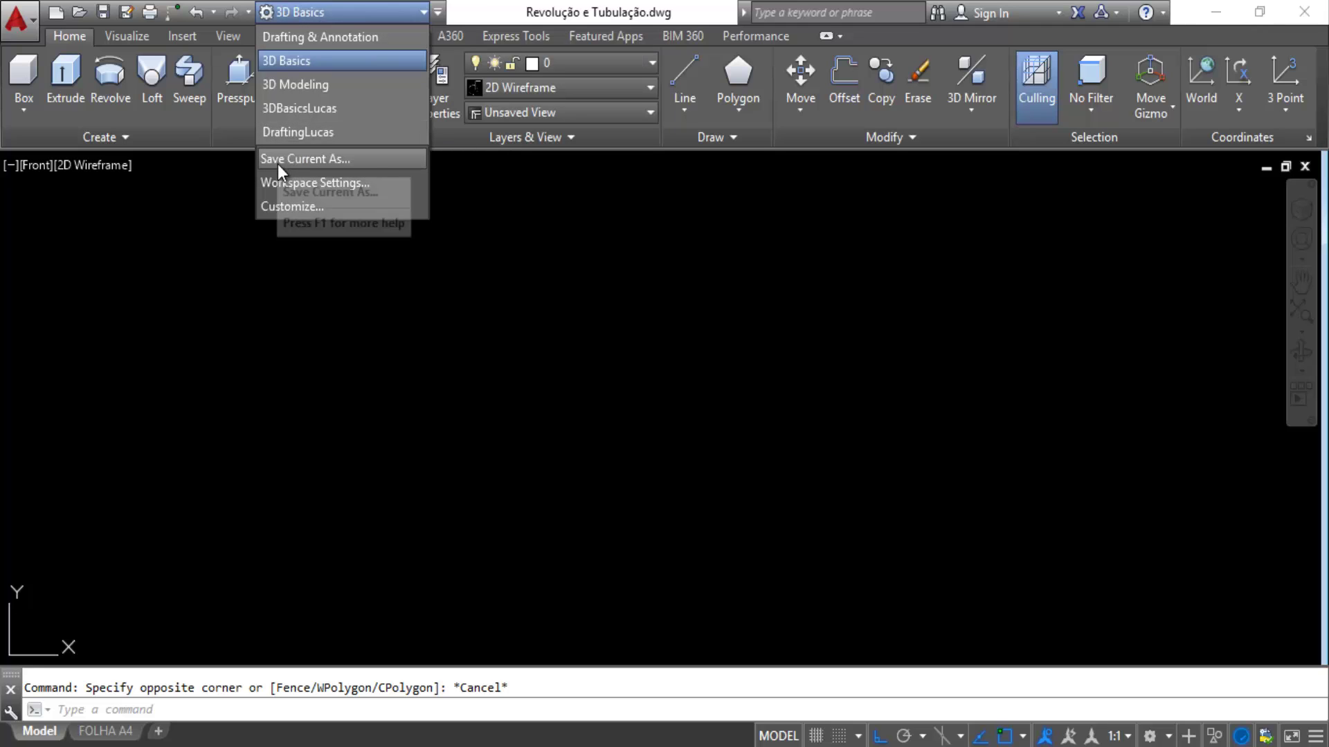
click(318, 167)
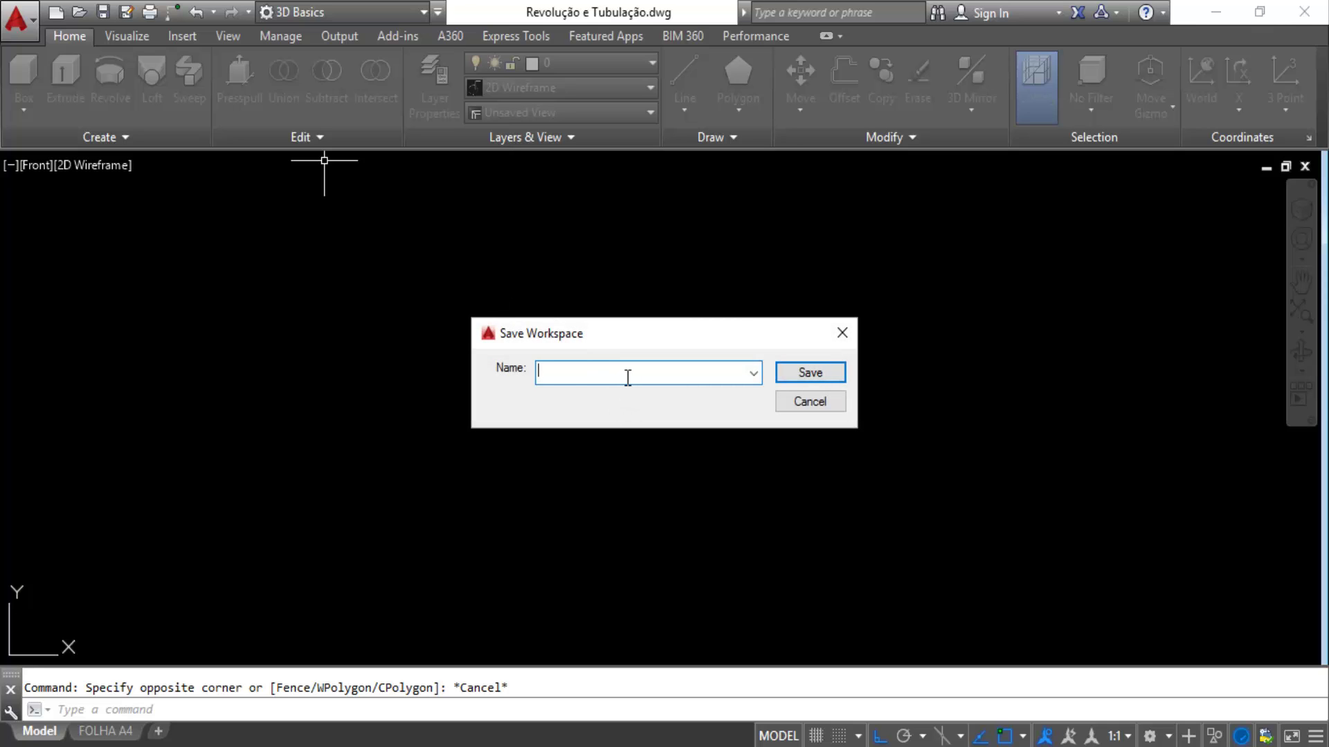
click(847, 326)
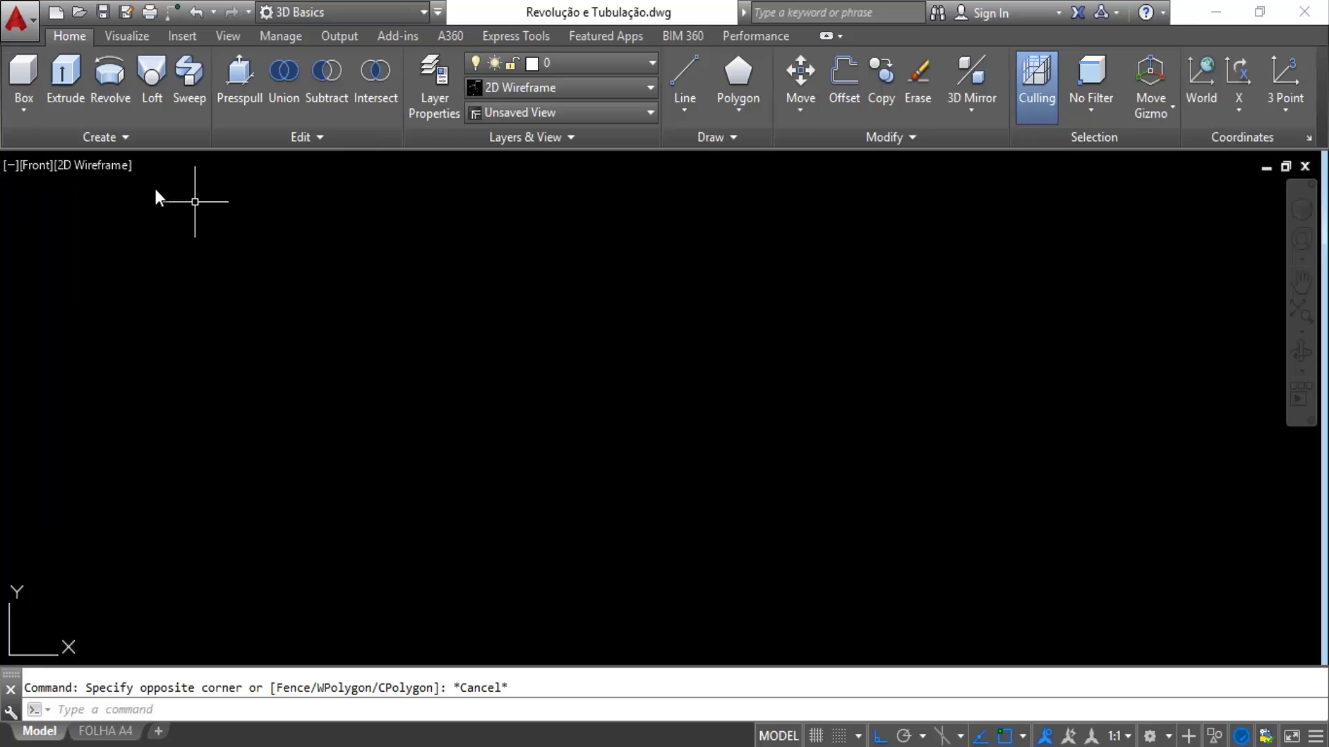
click(34, 113)
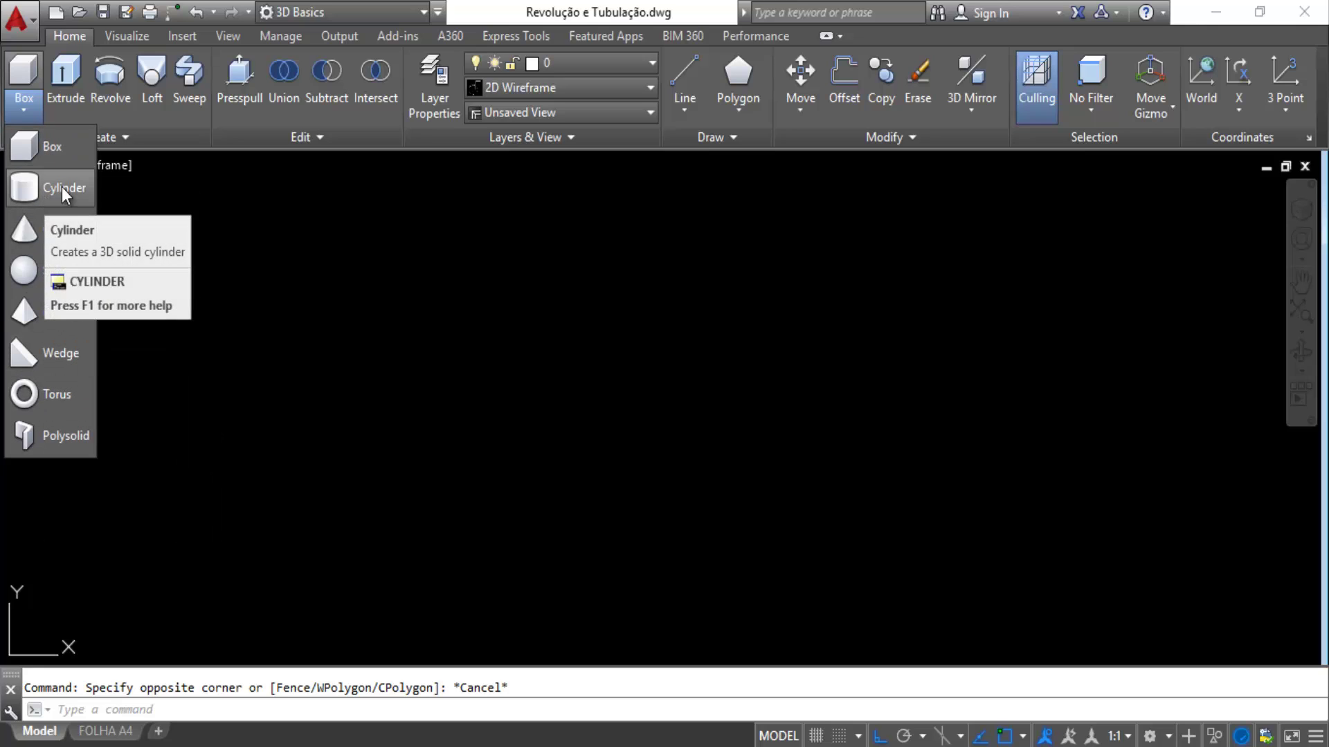
key(Escape)
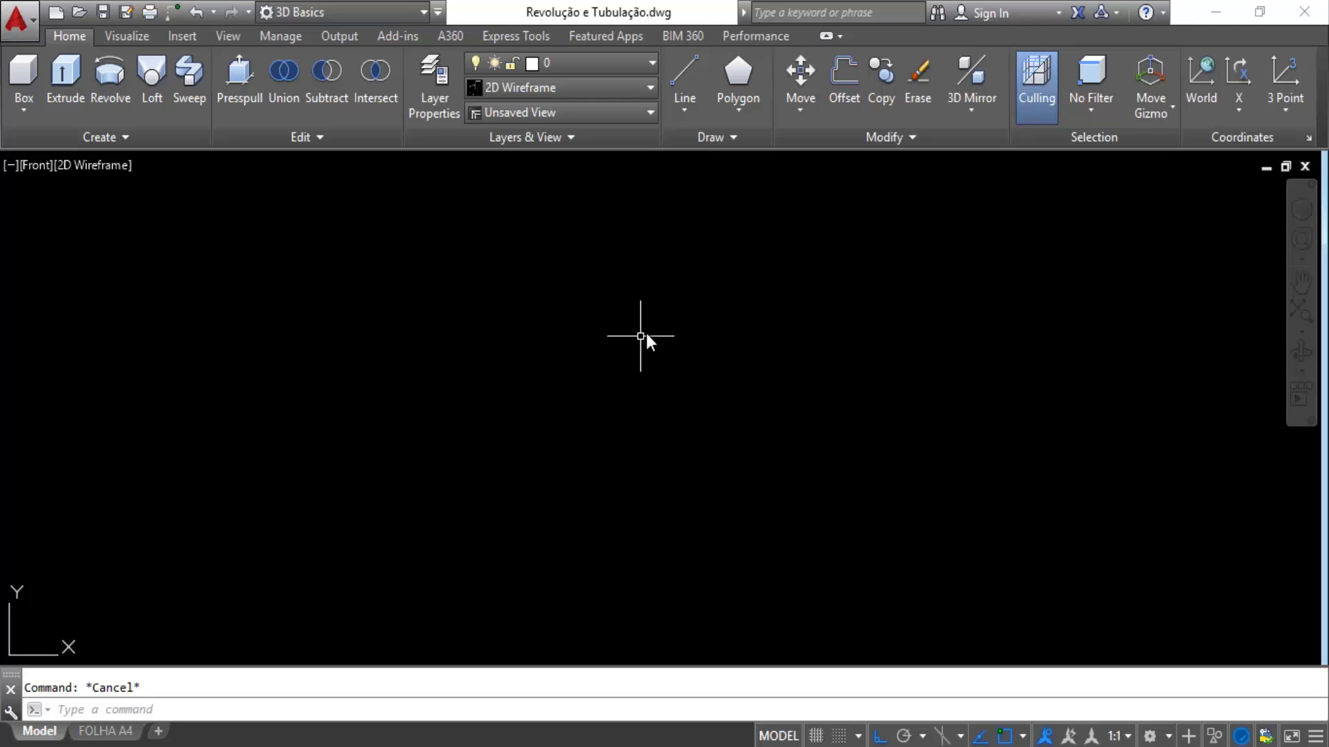
Draw a horizontal rectangle near the middle of the front view, about four times as wide as it is tall.
click(738, 112)
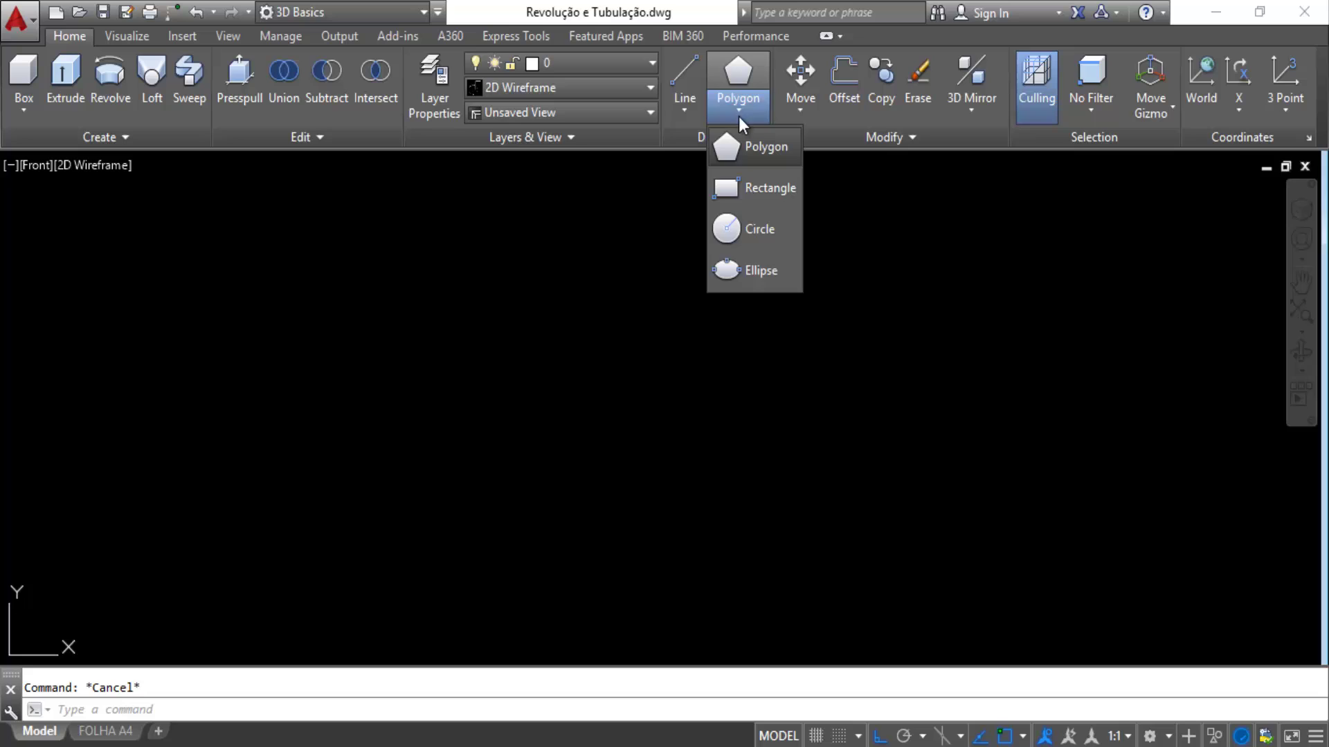
click(680, 221)
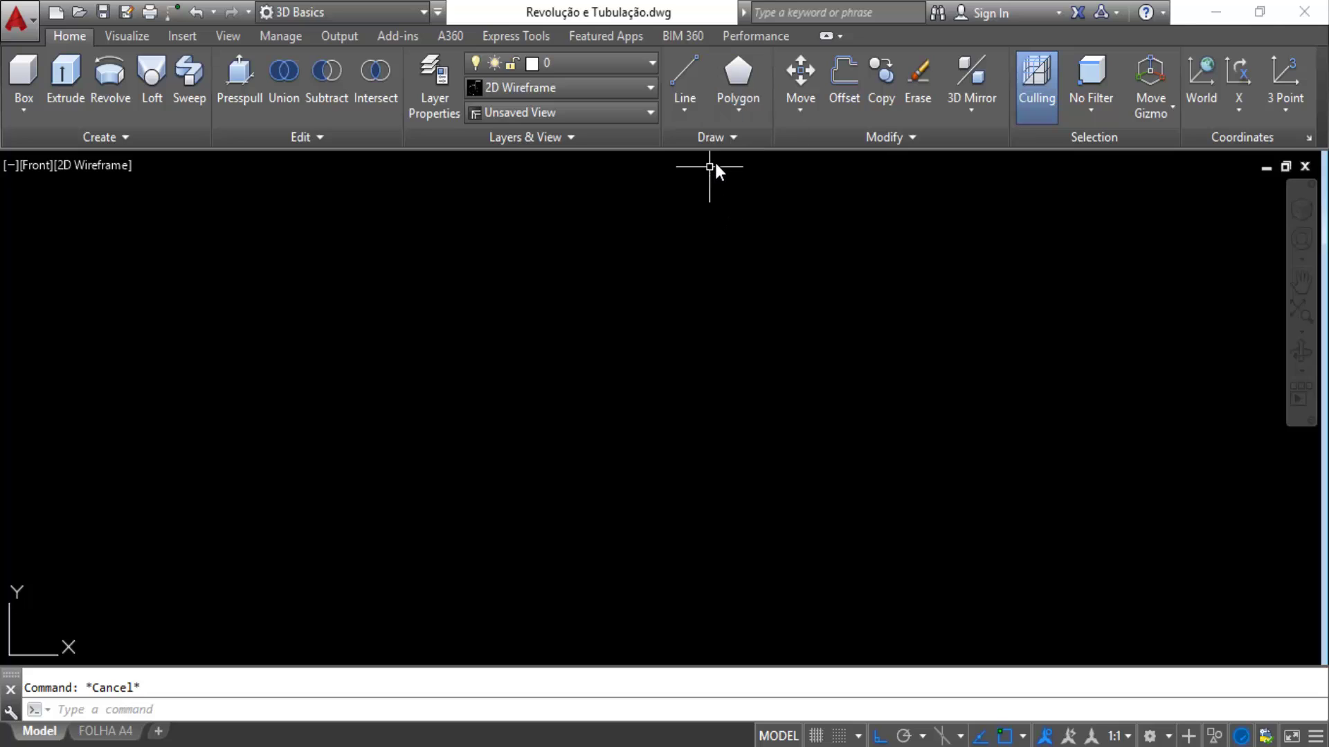
click(758, 114)
click(758, 189)
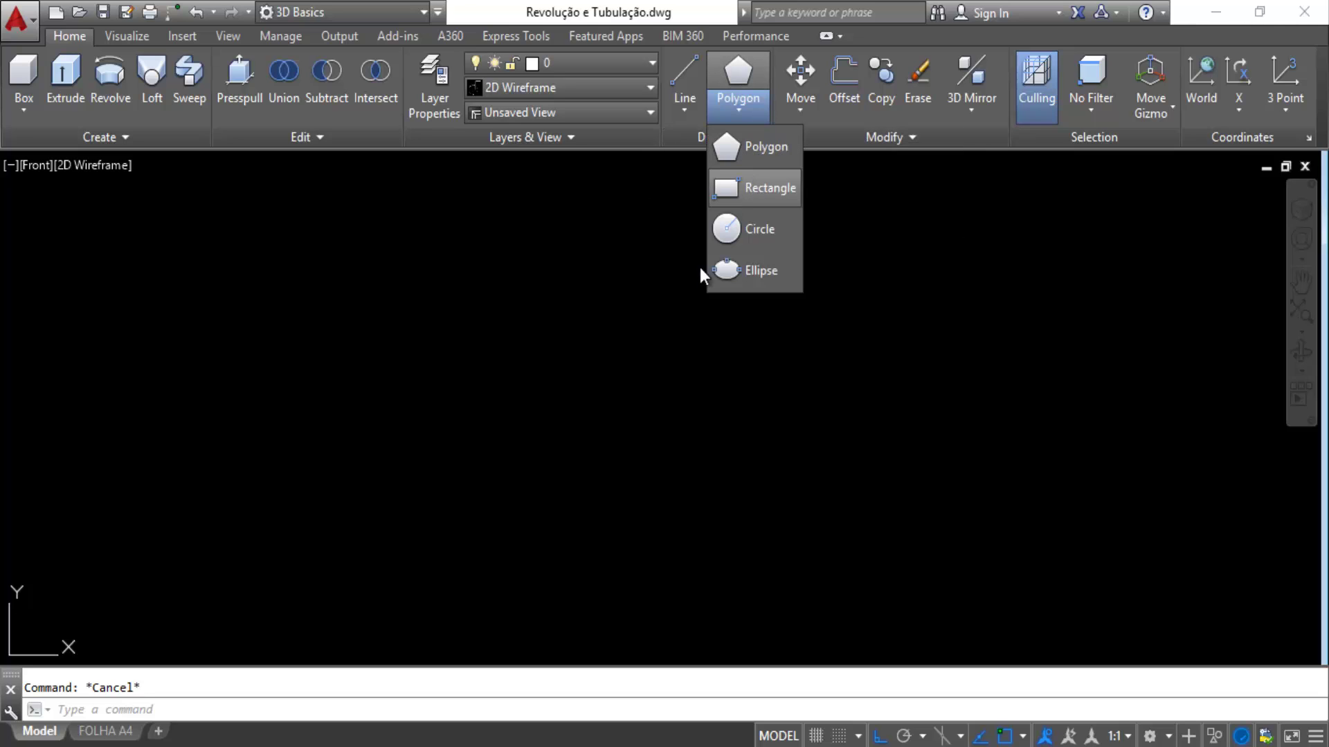
click(570, 304)
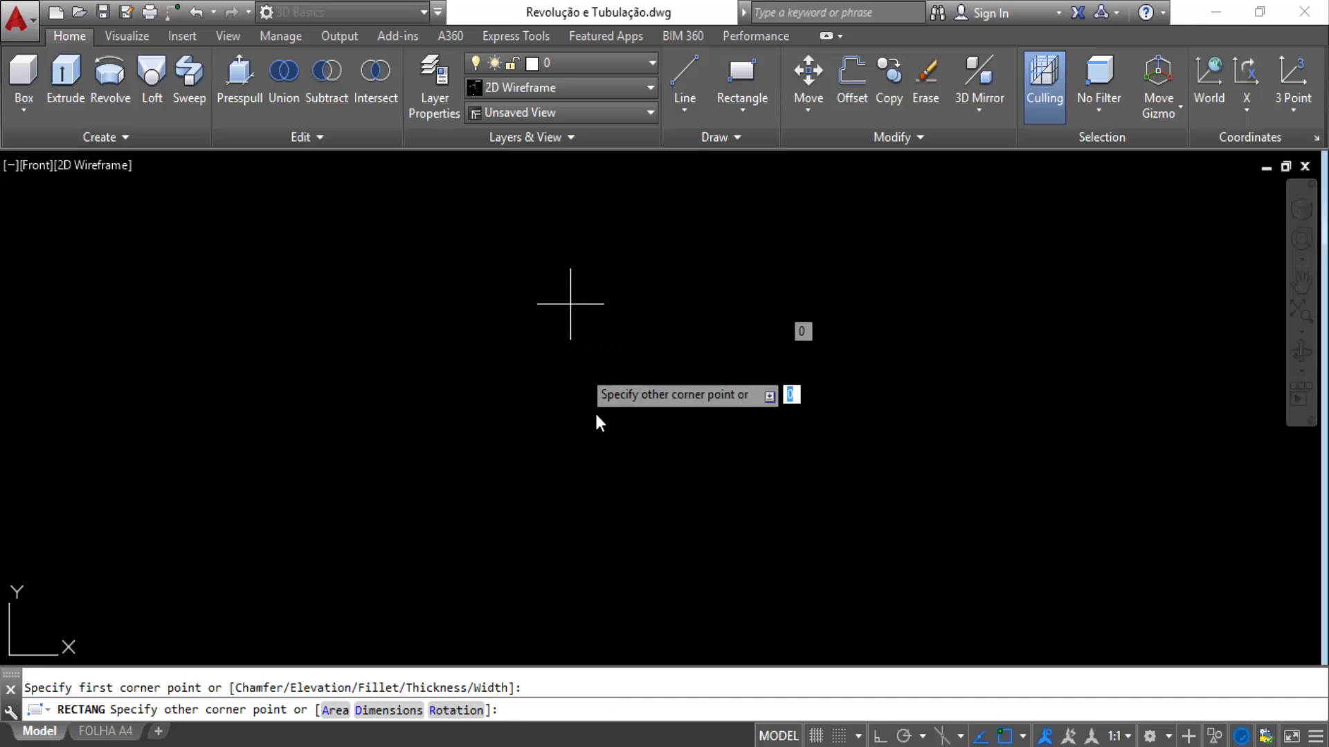
click(832, 378)
Draw a line straight down from the midpoint of the rectangle's upper edge, continuing horizontally to the left for about 264 units.
scroll(697, 448, down, 2)
middle_drag(703, 495, 724, 397)
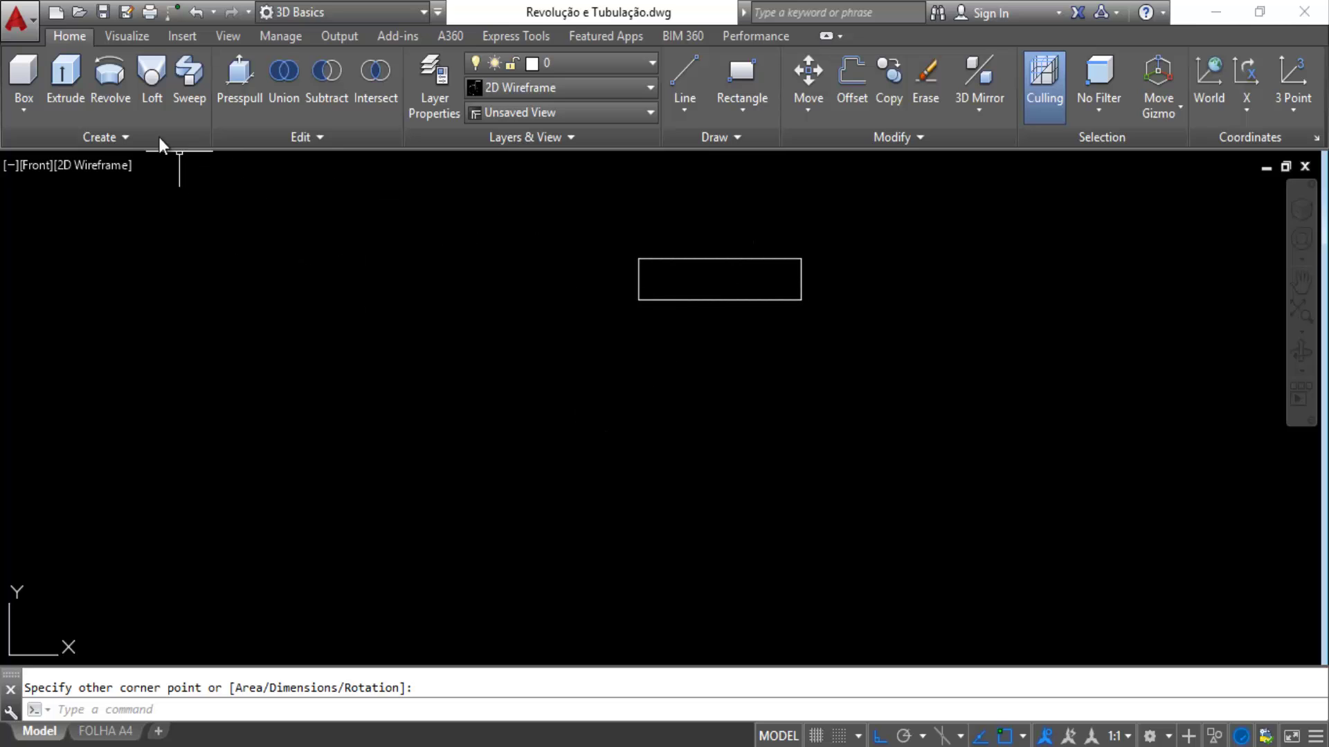
click(685, 73)
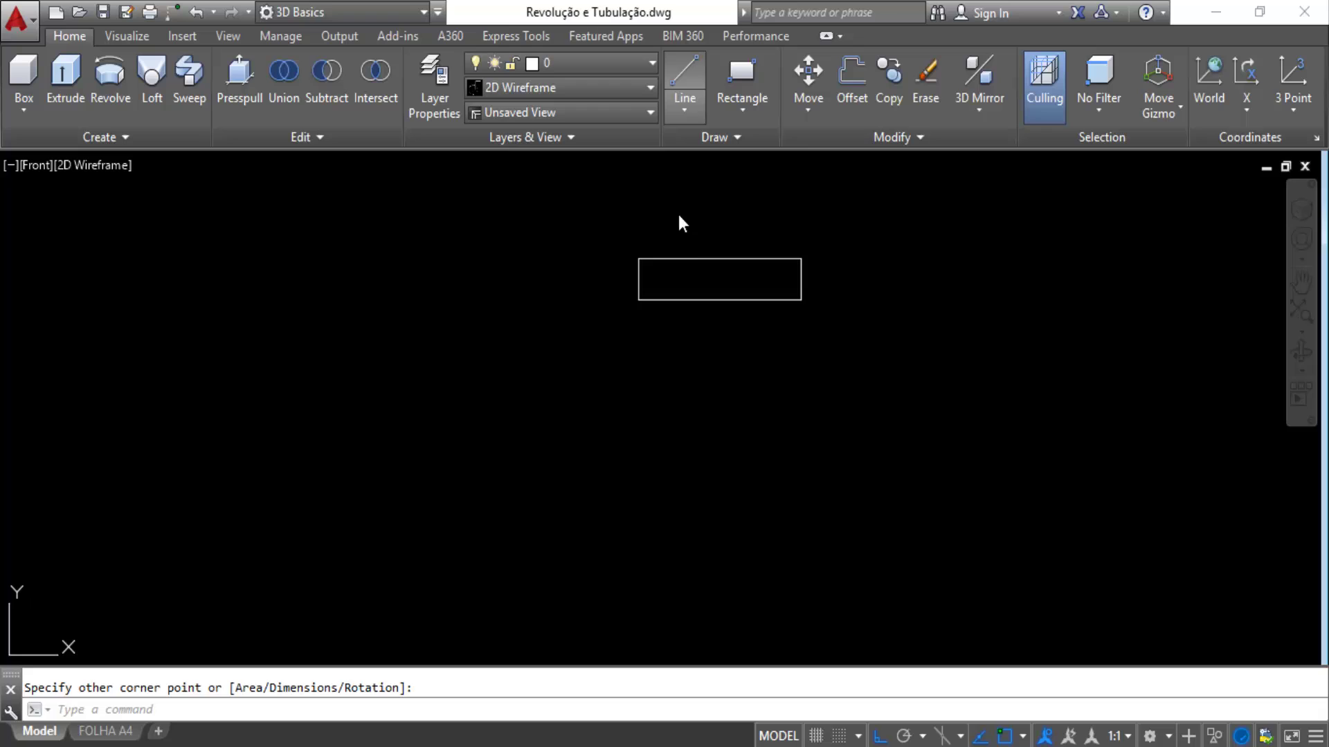
click(722, 259)
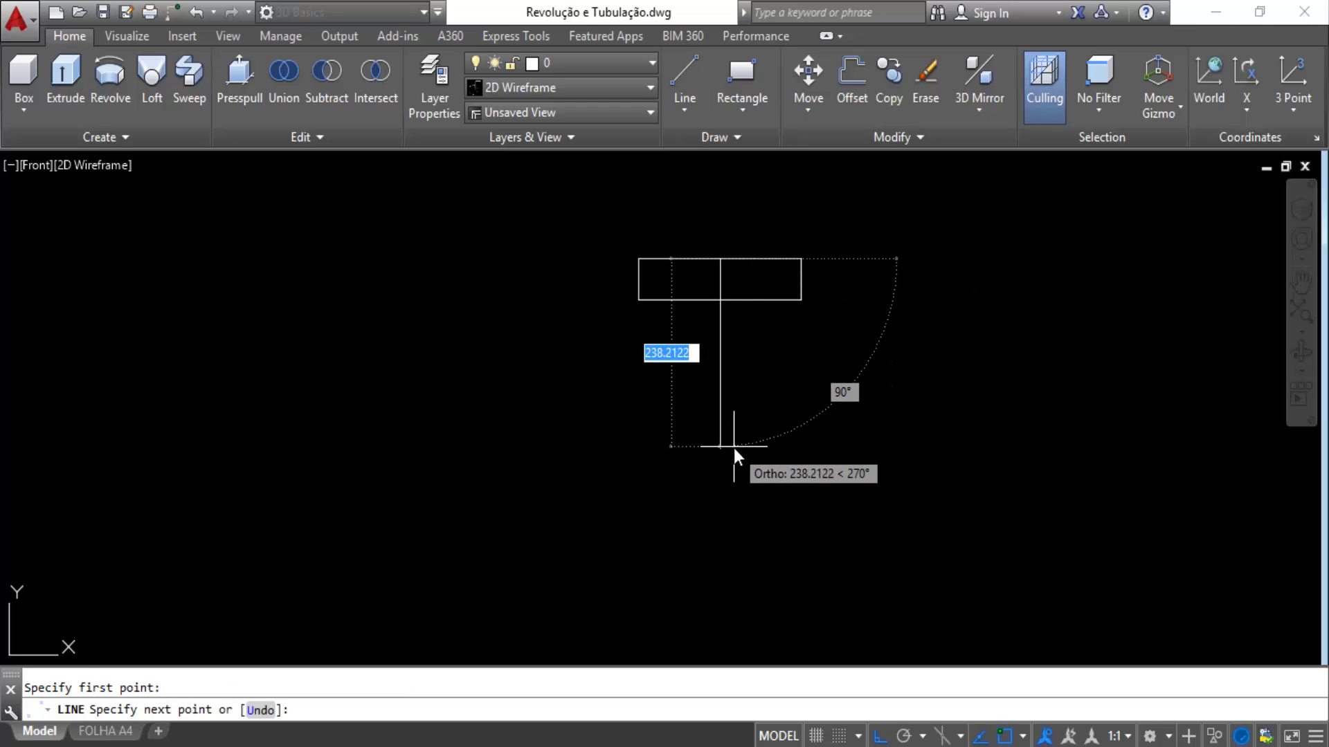
click(735, 447)
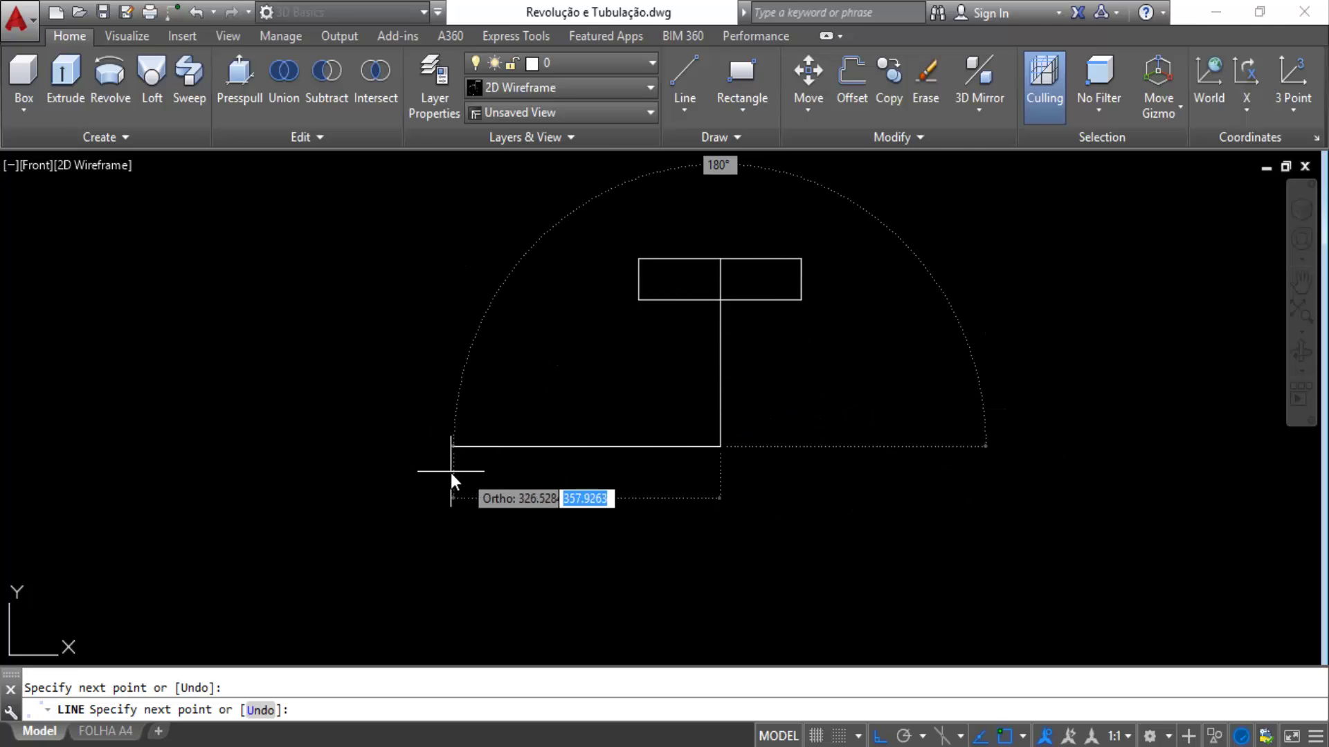
click(523, 472)
key(Escape)
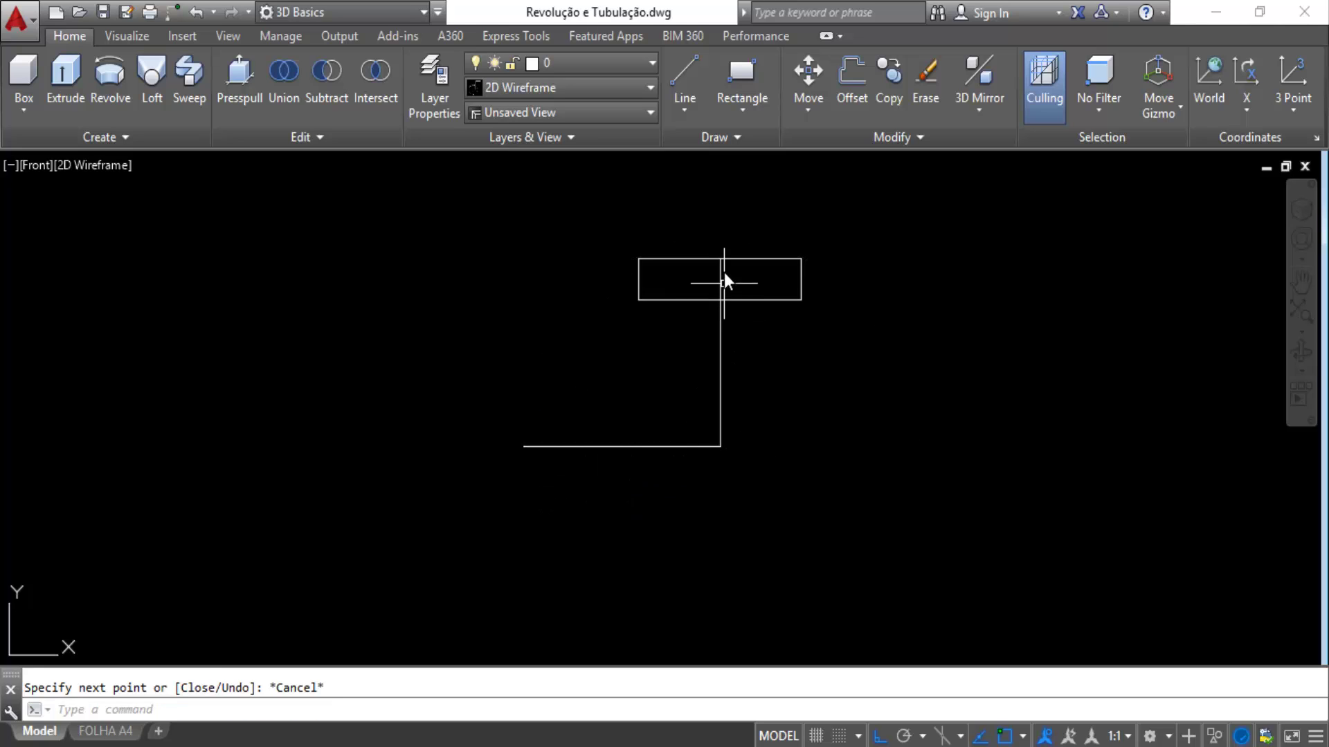
click(688, 413)
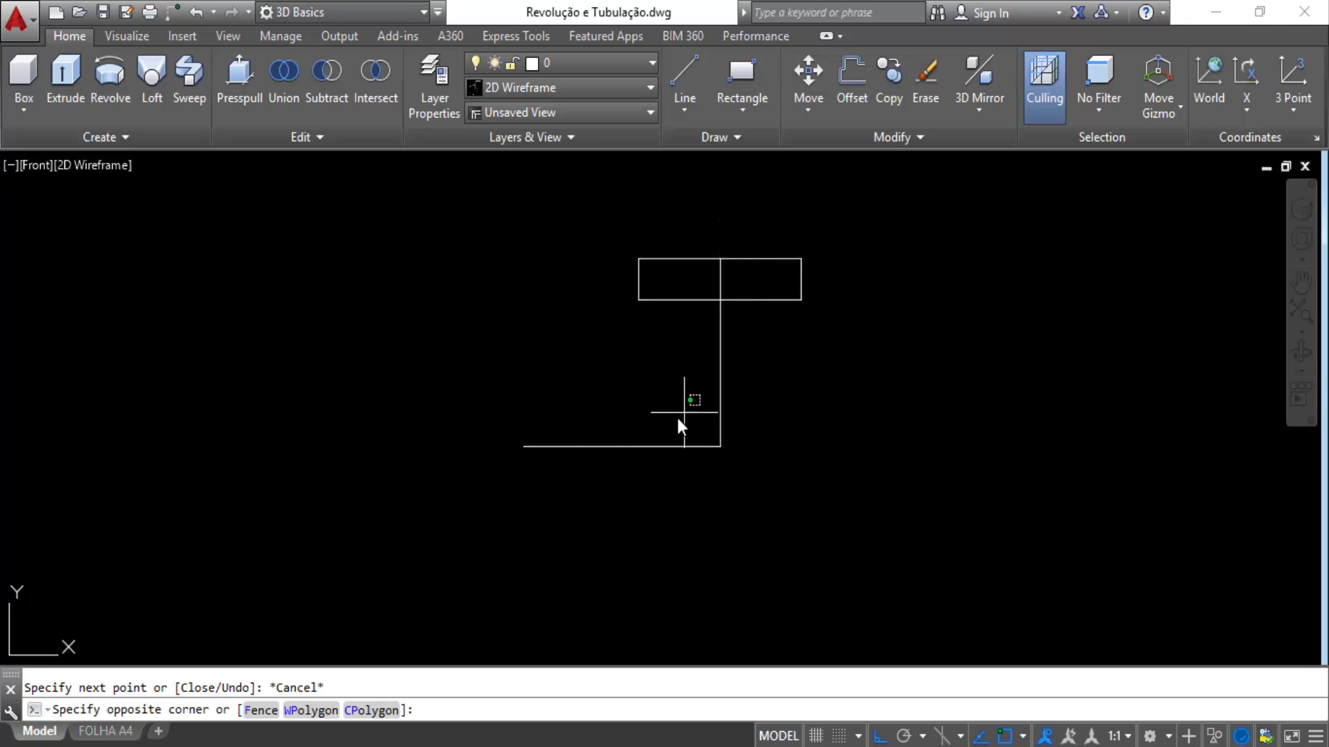
click(661, 463)
key(Escape)
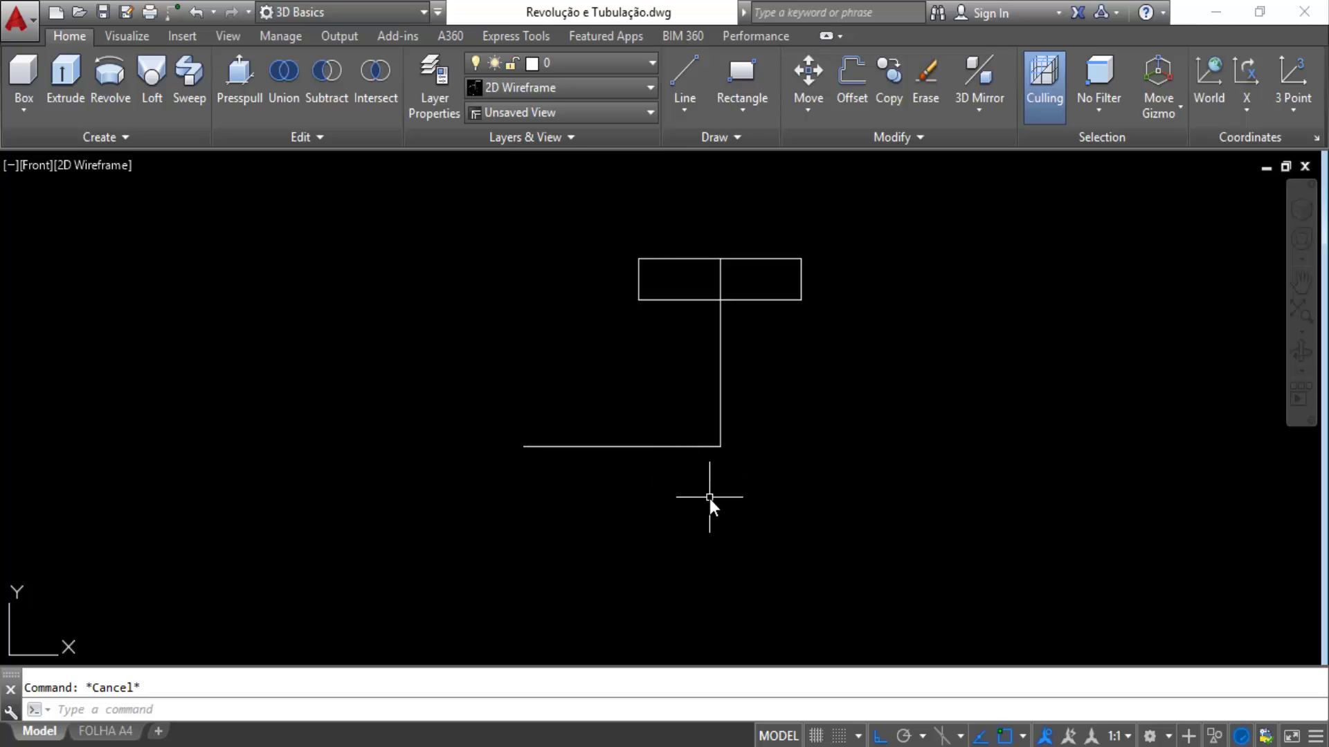
Stretch the right end of the horizontal line past the vertical line so it extends about equally on both sides.
click(673, 447)
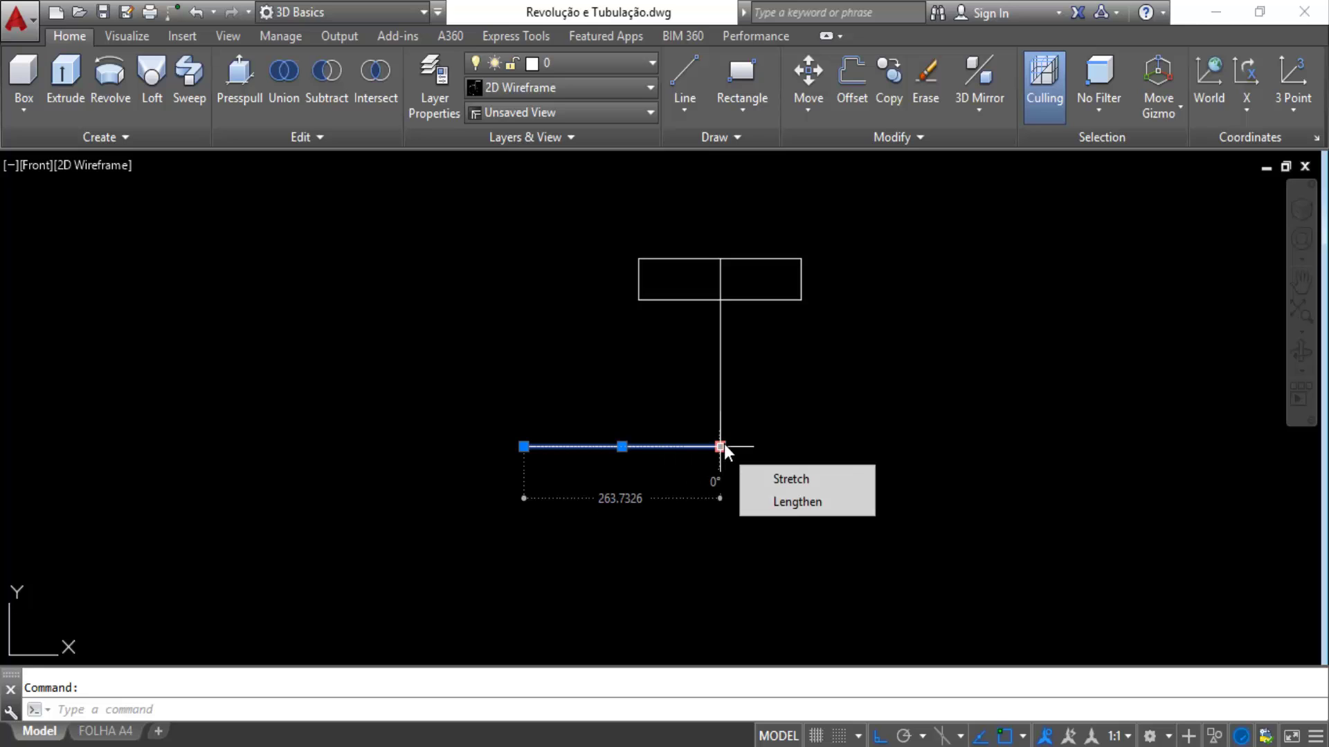
scroll(712, 454, up, 2)
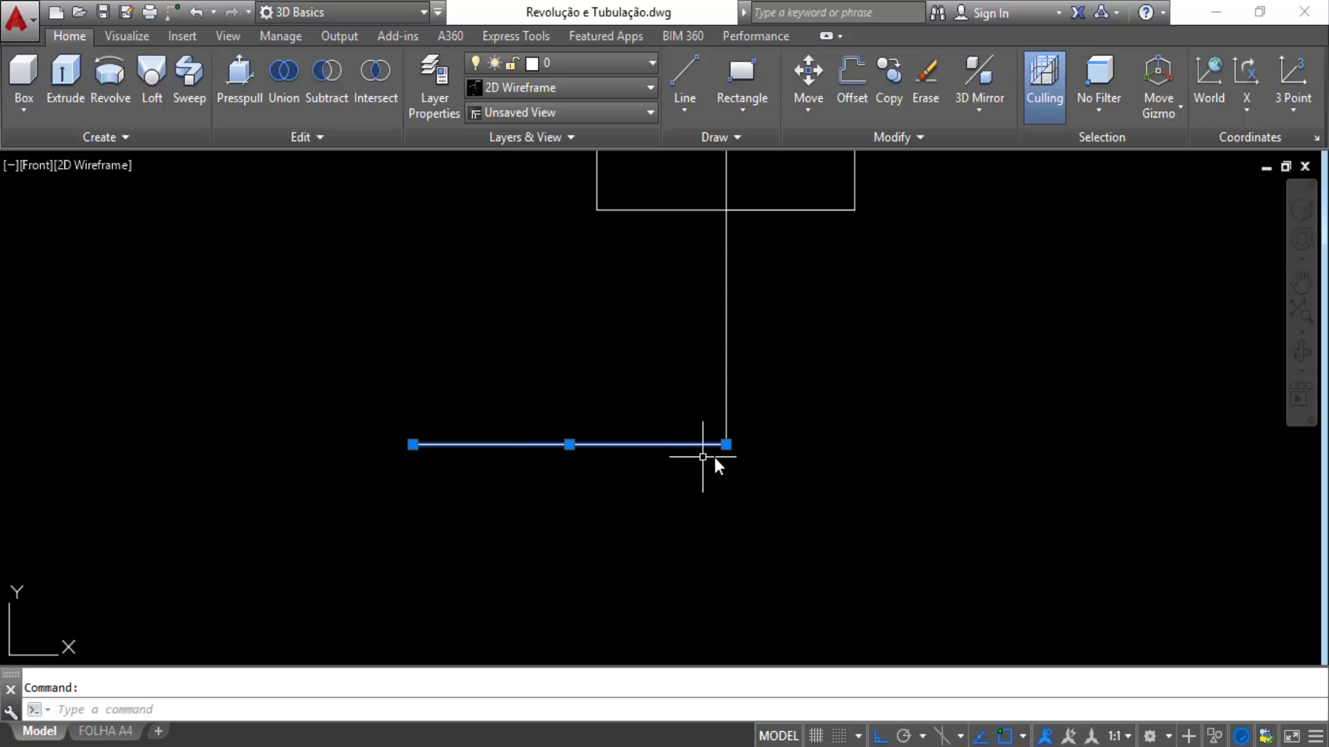
click(726, 444)
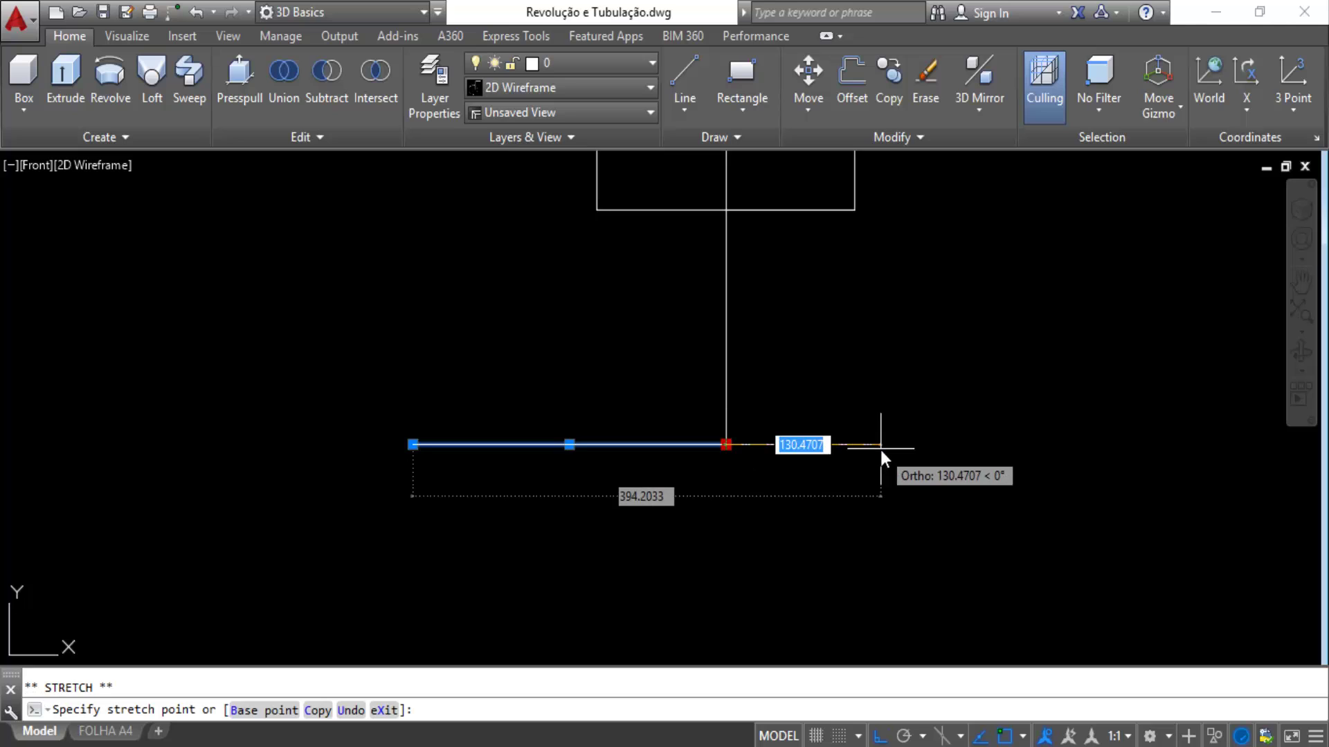
click(1023, 454)
key(Escape)
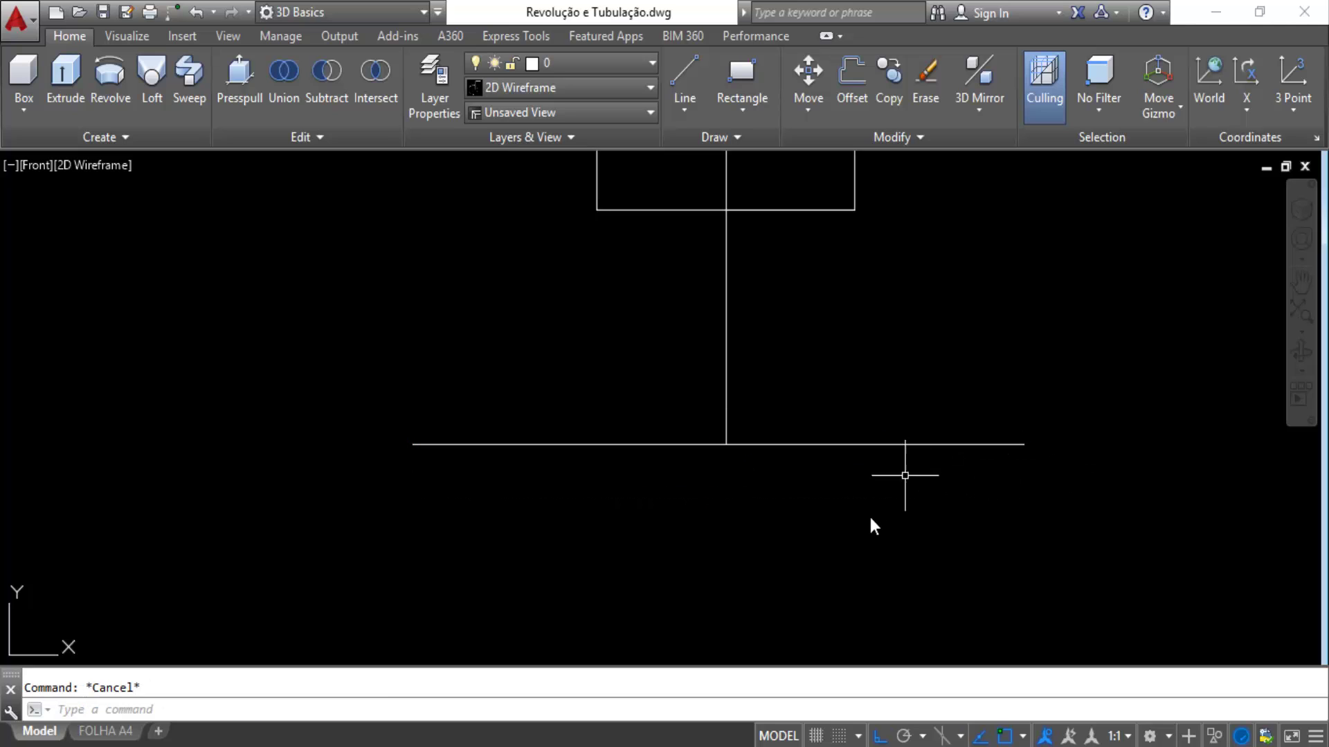
scroll(868, 517, down, 2)
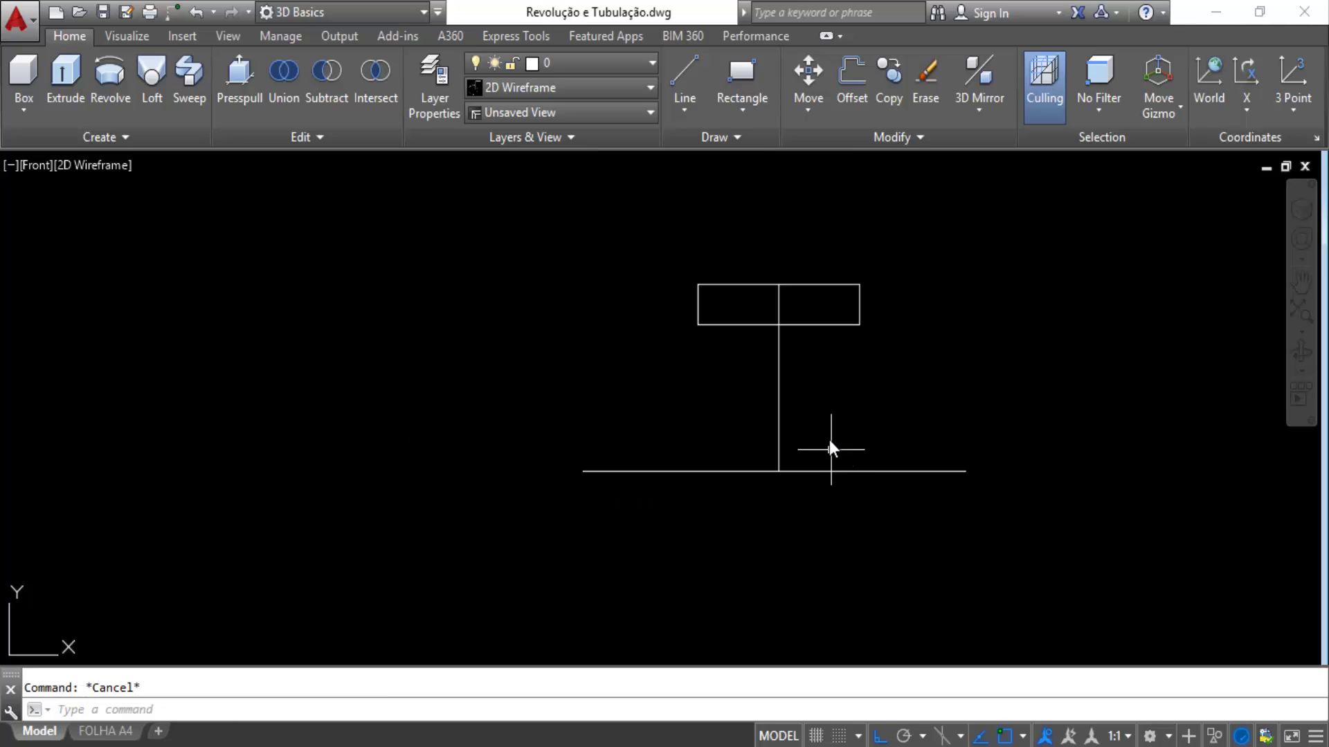
scroll(826, 408, up, 2)
middle_drag(817, 391, 759, 417)
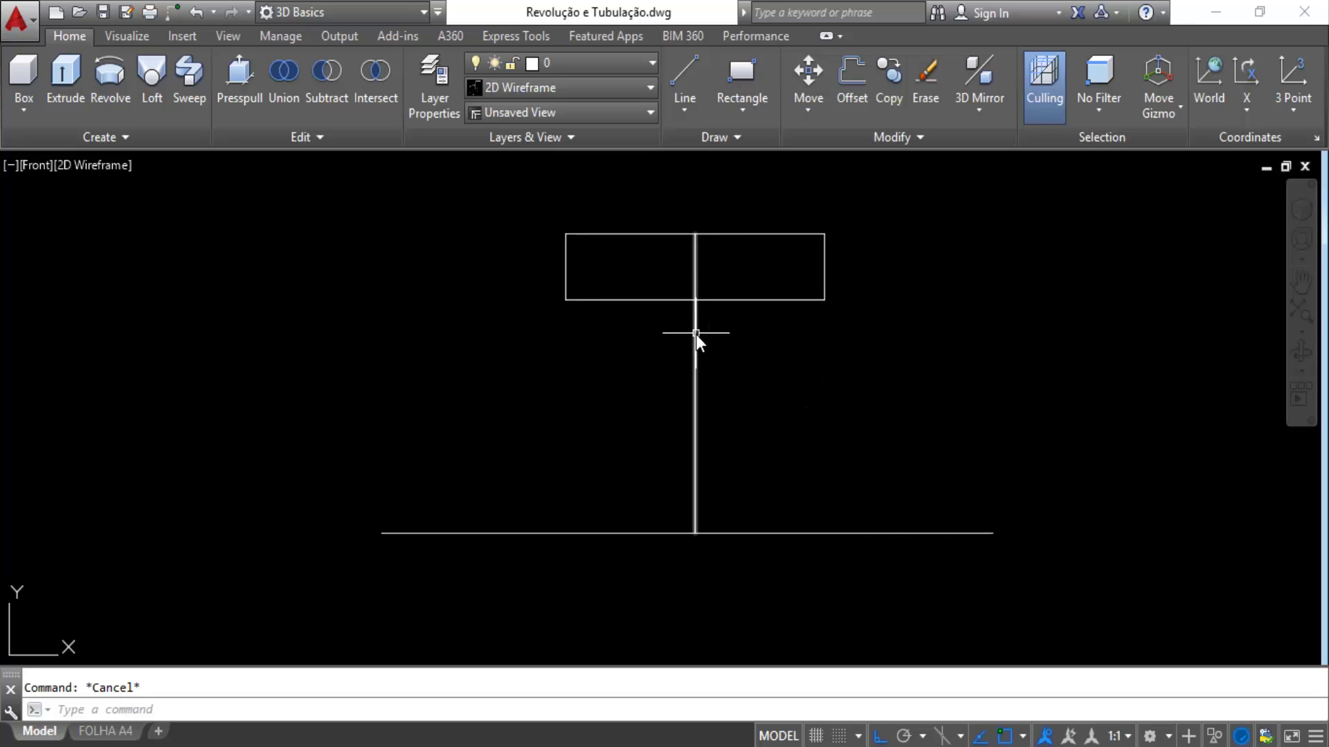
click(696, 337)
key(Escape)
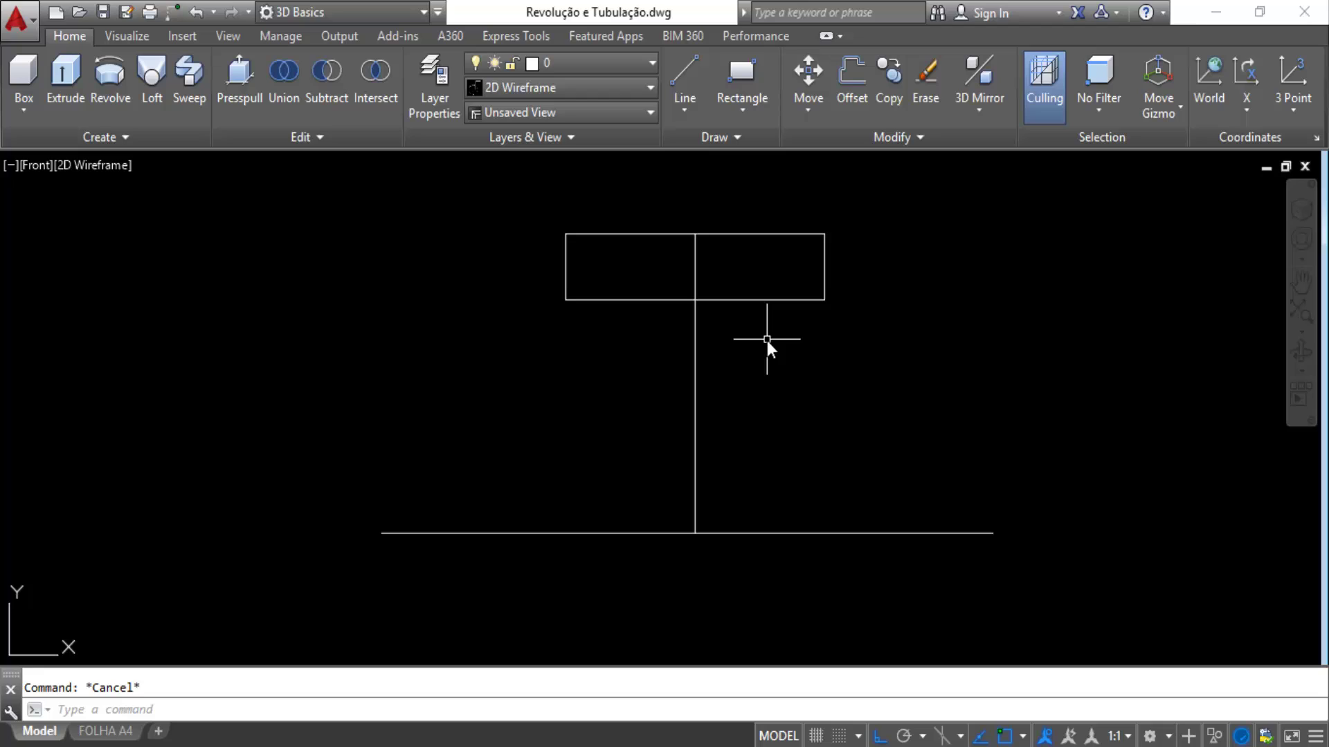
scroll(767, 340, down, 2)
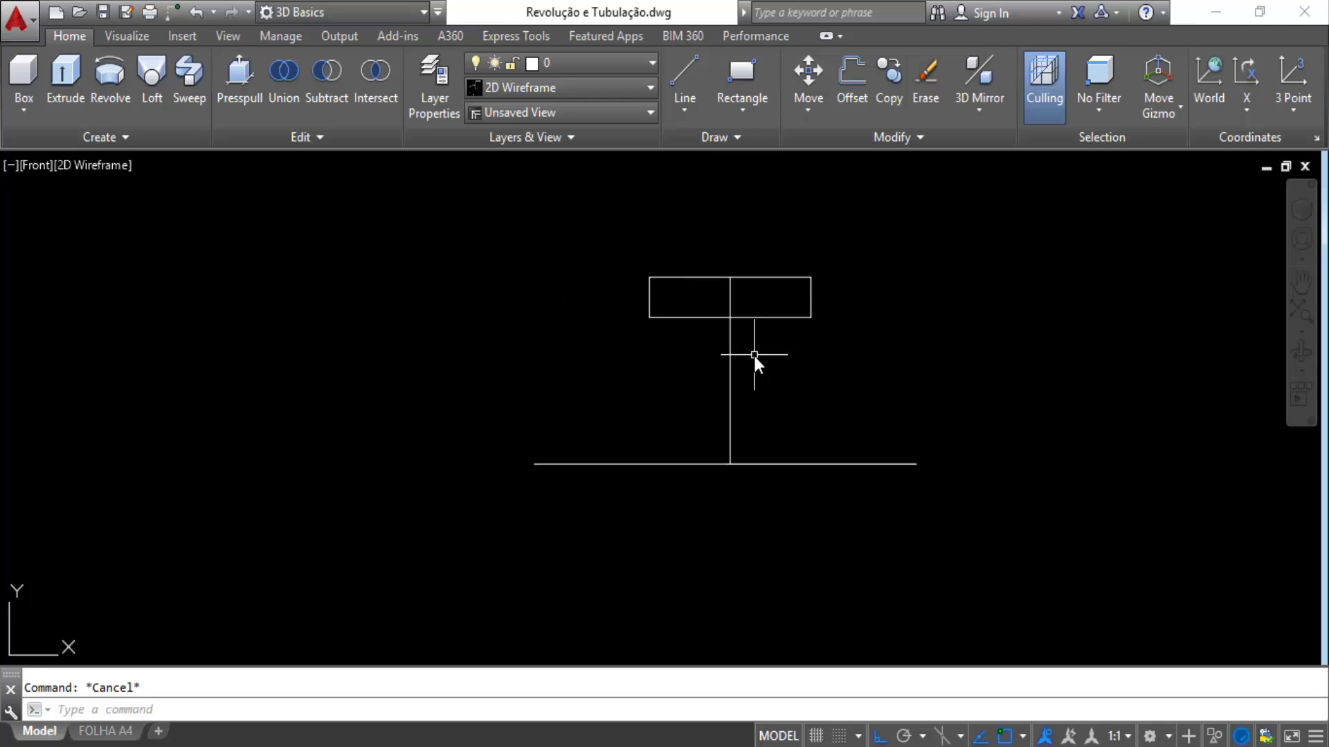
scroll(753, 355, up, 2)
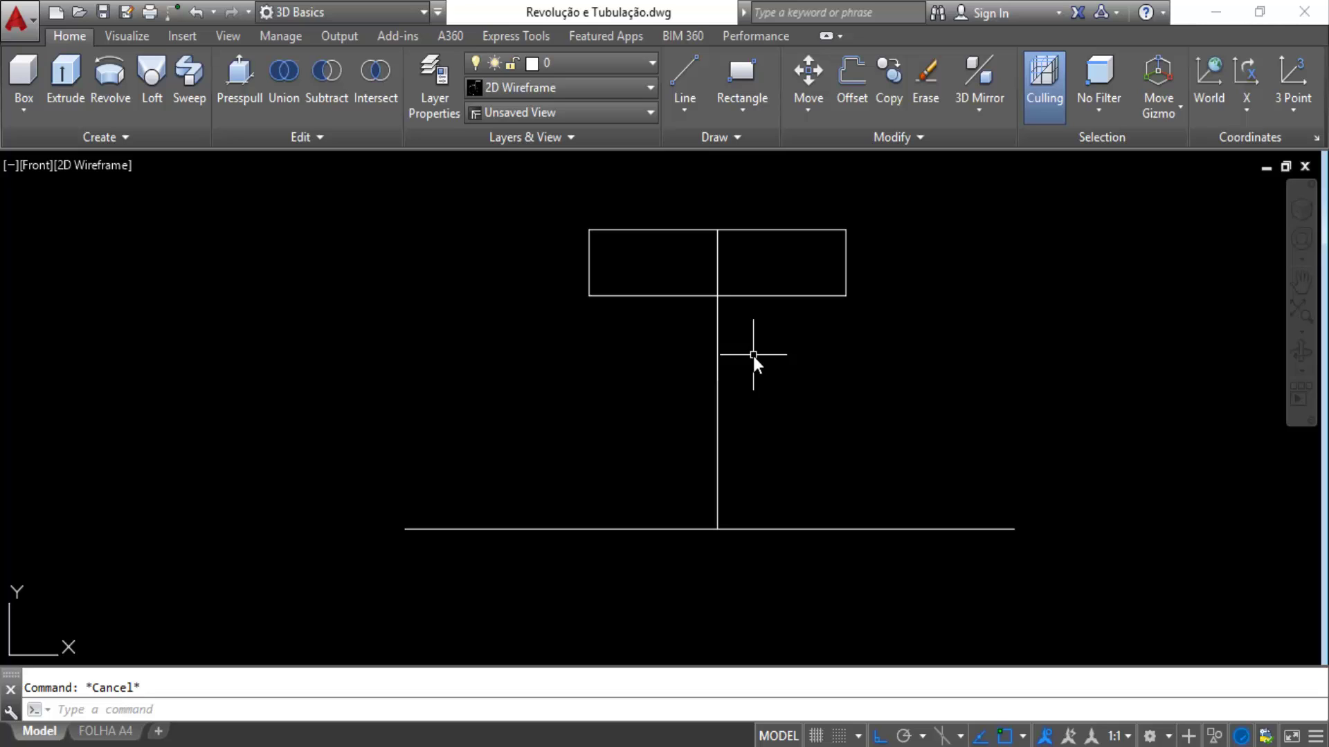
scroll(753, 356, down, 2)
middle_drag(797, 375, 734, 333)
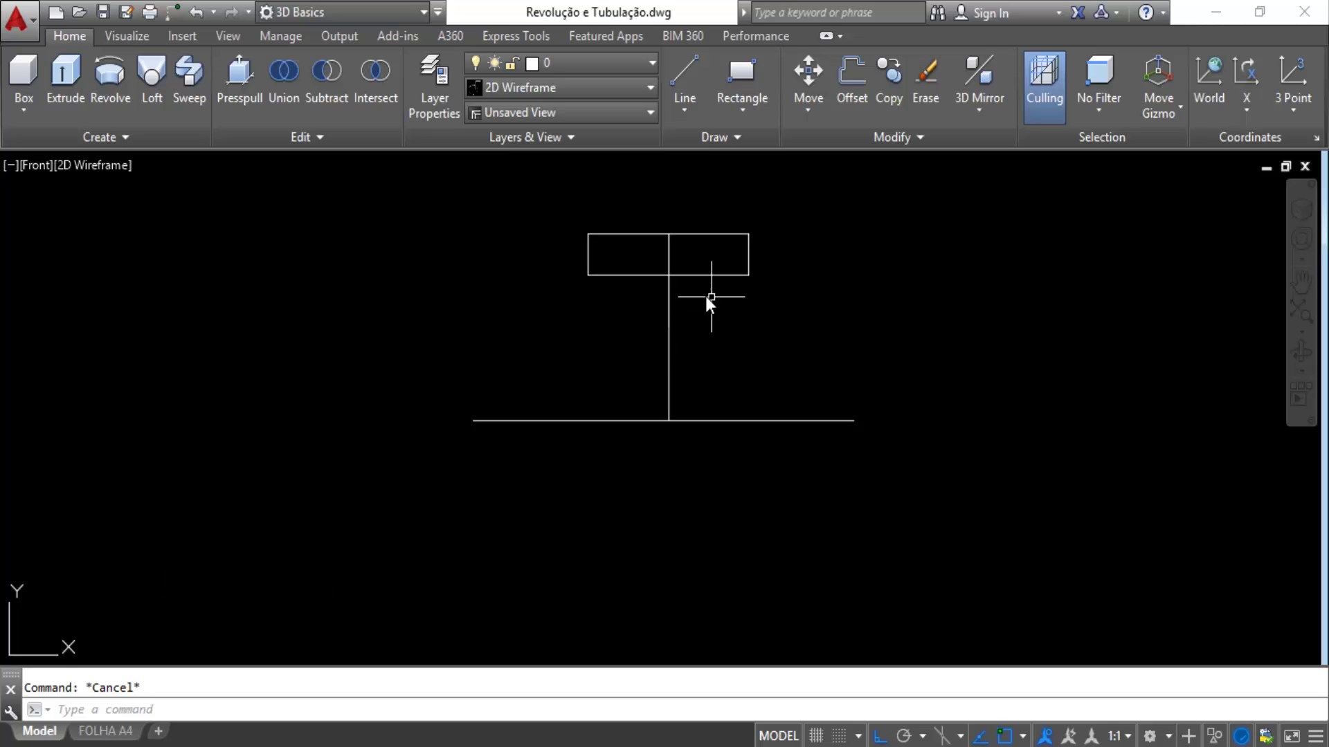
key(ctrl+z)
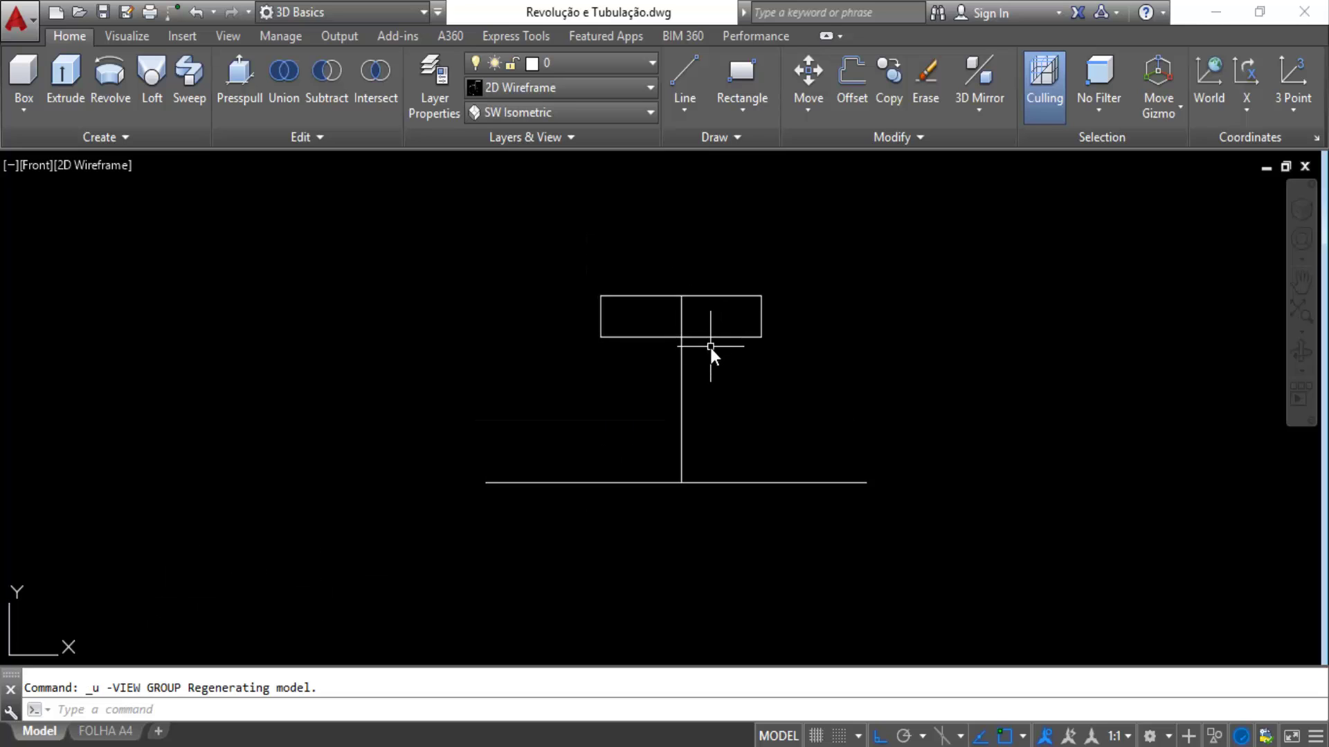
Switch the model view to SW Isometric and bring the whole rectangle and line profile into view.
middle_drag(710, 347, 700, 349)
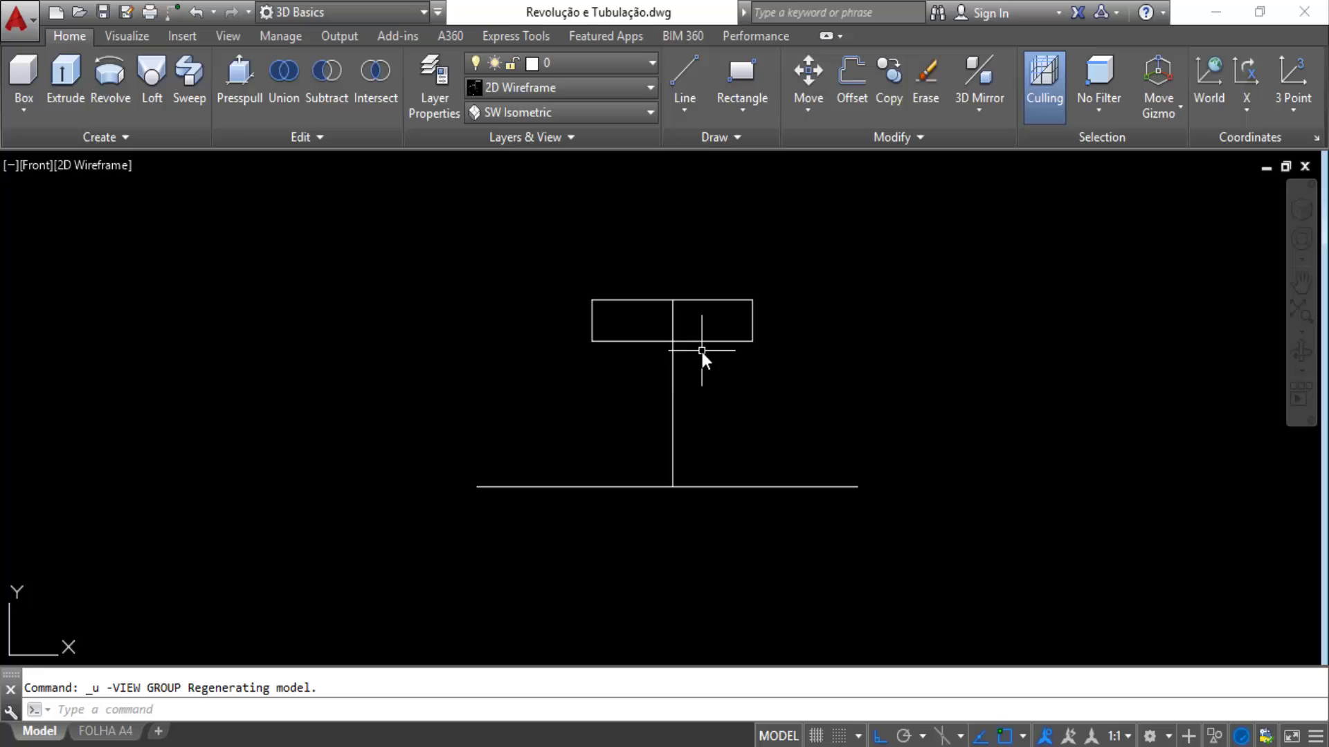
click(594, 111)
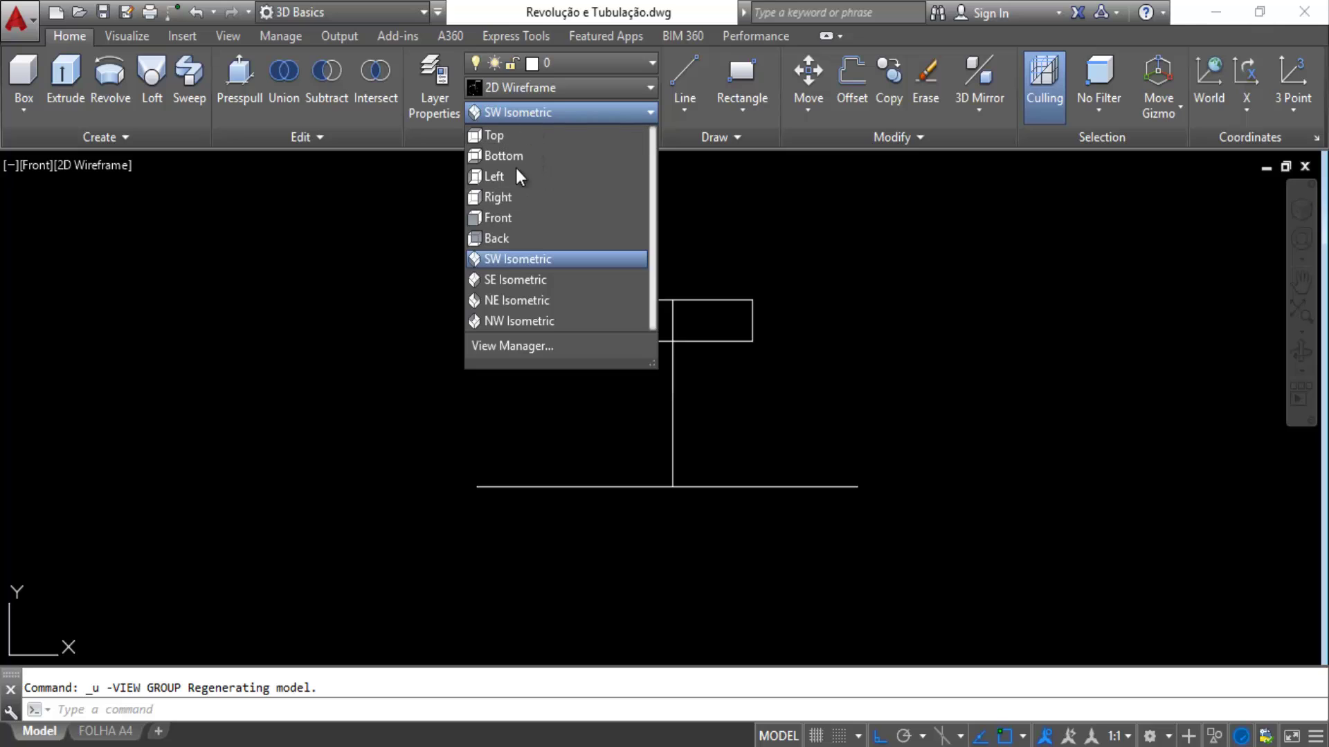
click(508, 259)
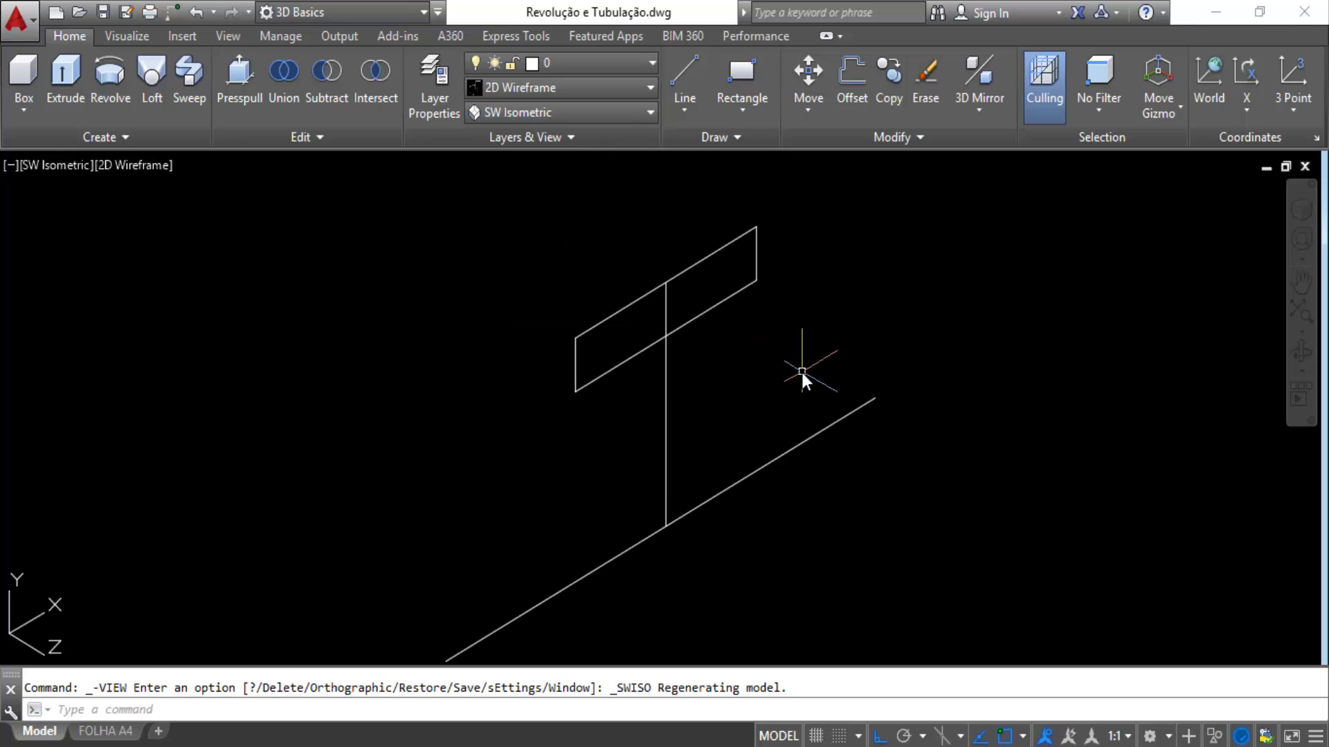
middle_drag(854, 425, 841, 373)
scroll(921, 389, down, 2)
middle_drag(1011, 433, 964, 411)
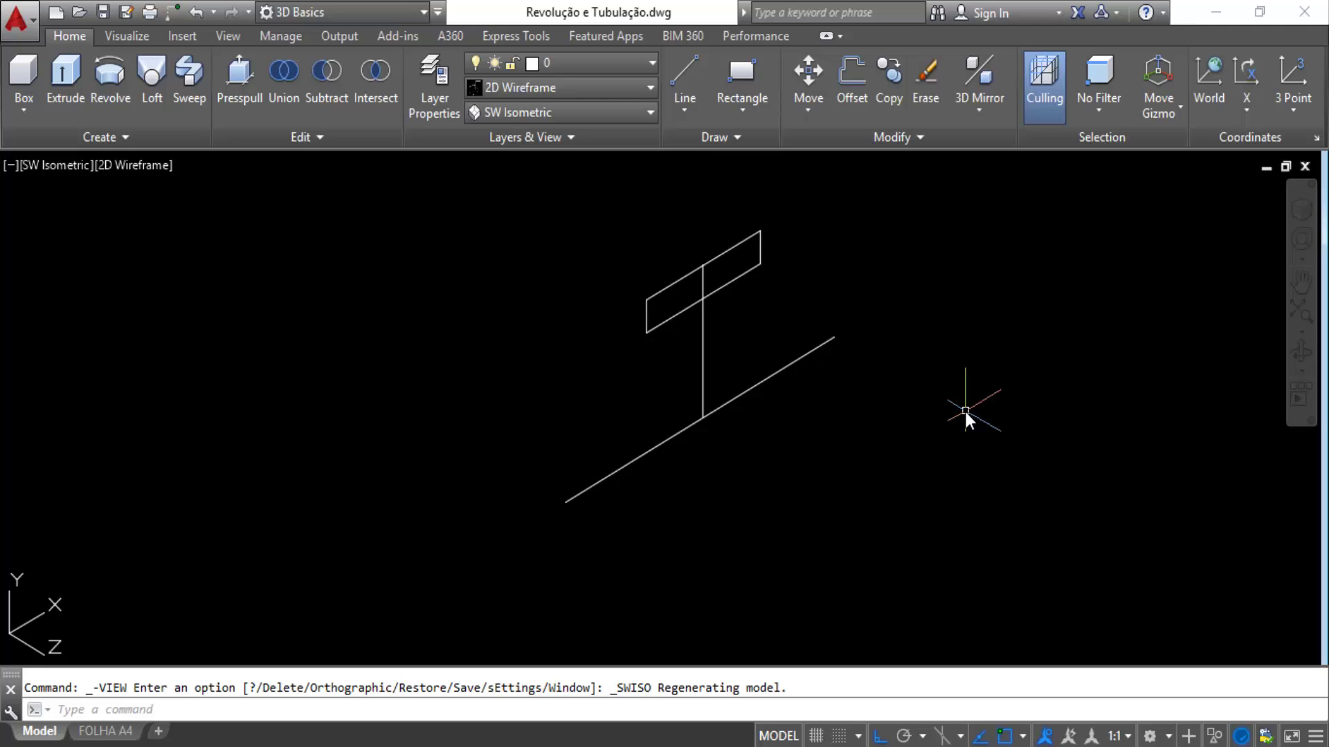
click(651, 297)
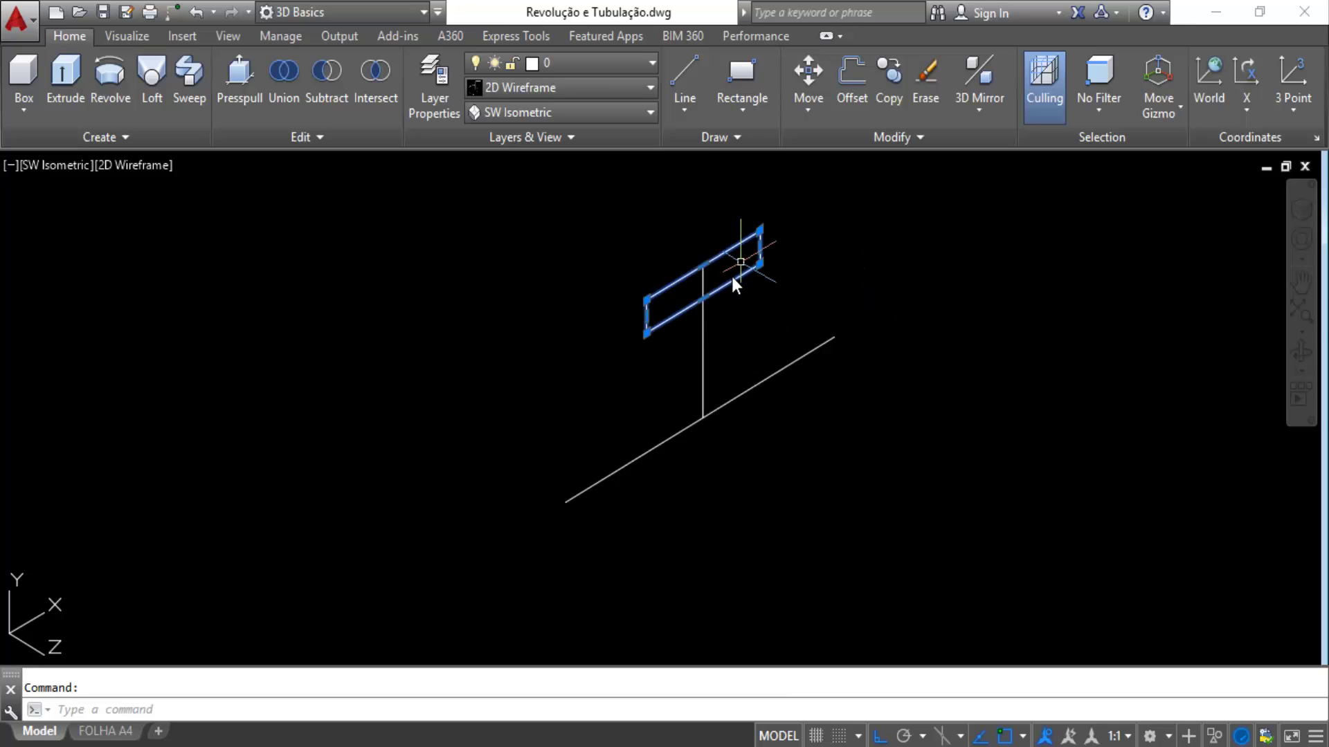
key(Escape)
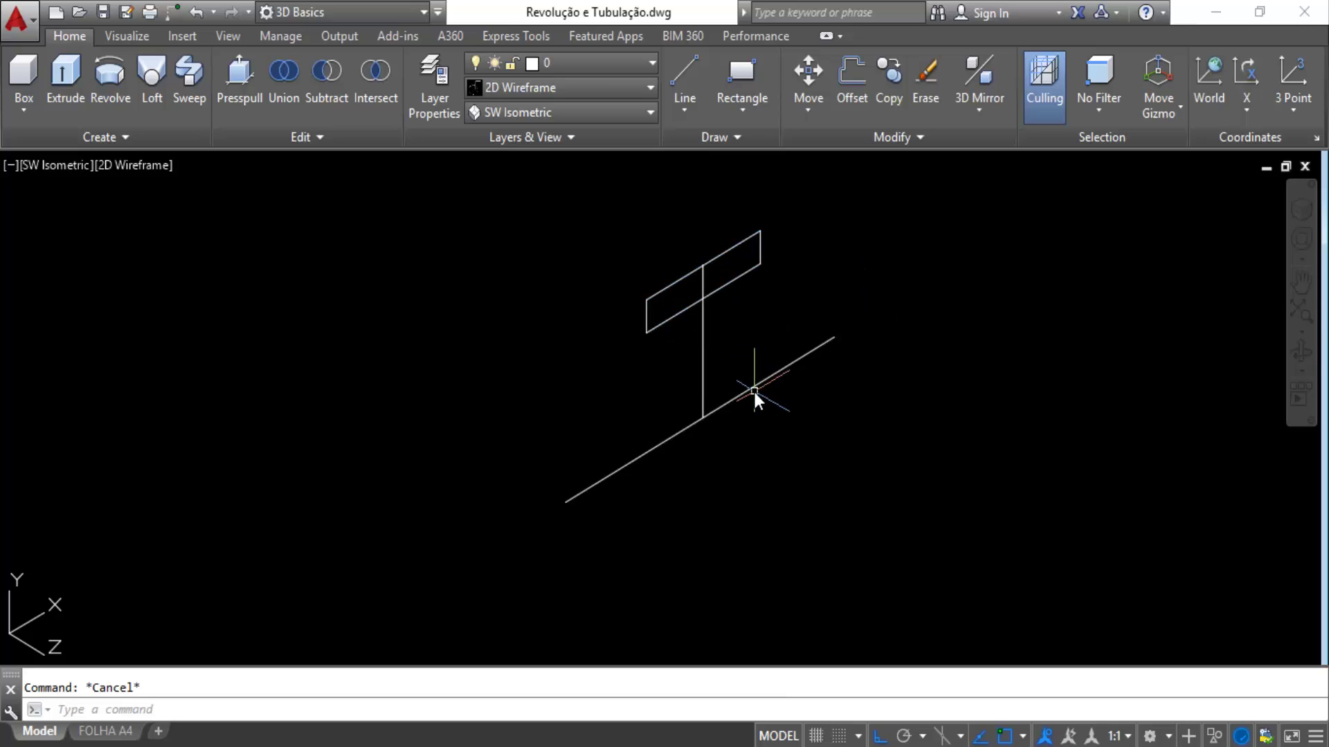
click(753, 388)
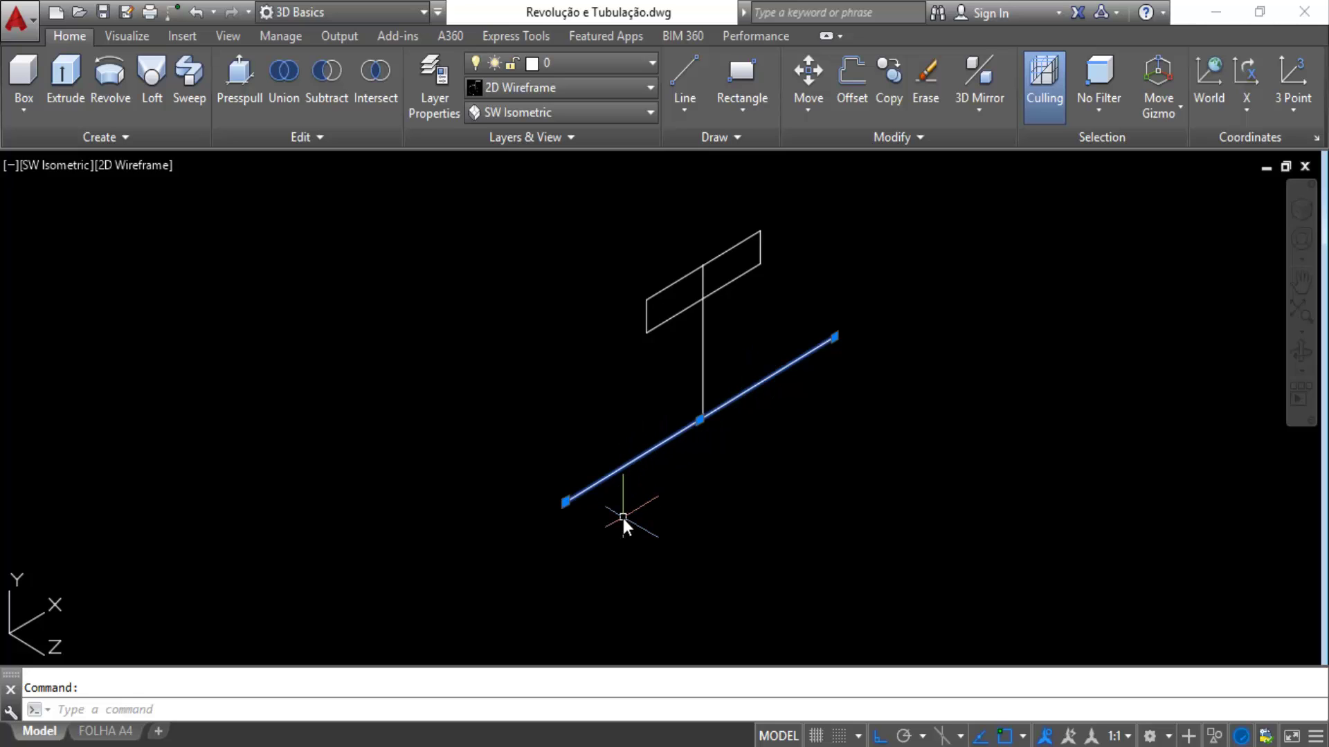
key(Escape)
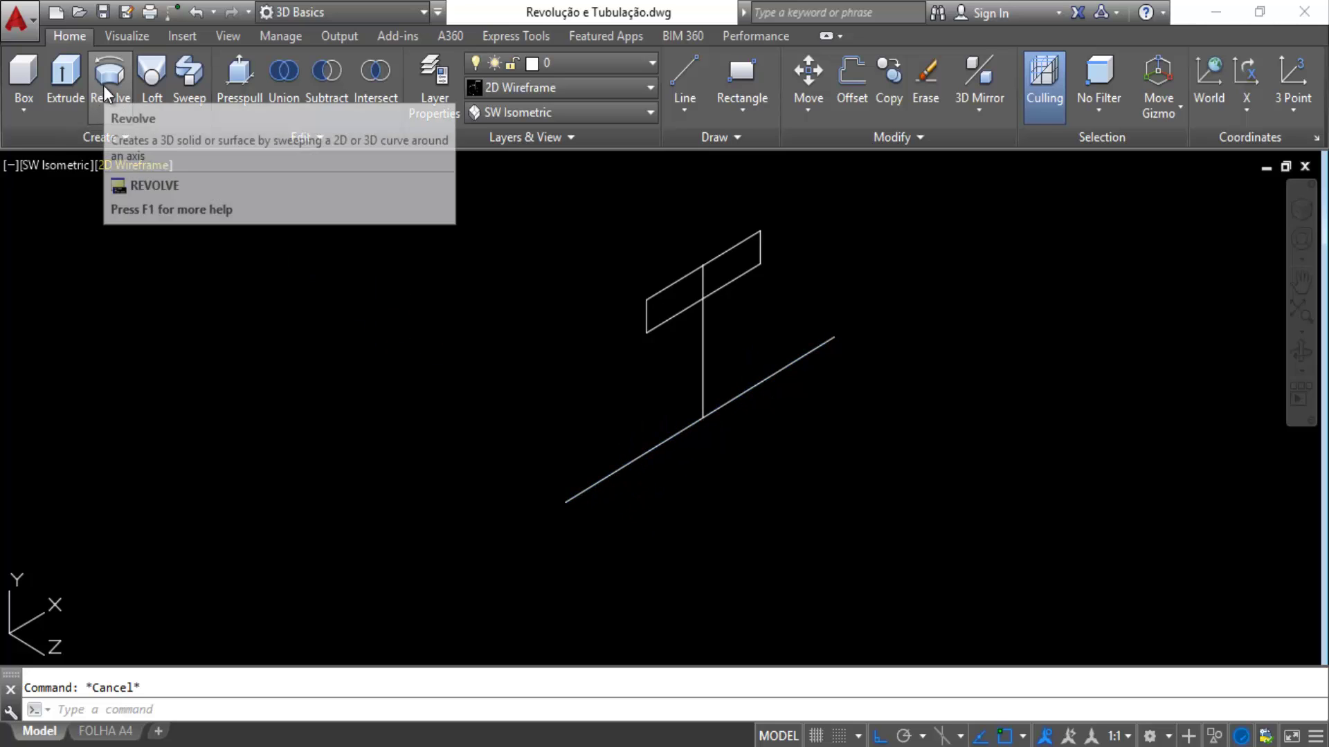
Revolve the rectangle as a solid through 360 degrees, using the two endpoints of the long lower line as the axis.
click(109, 74)
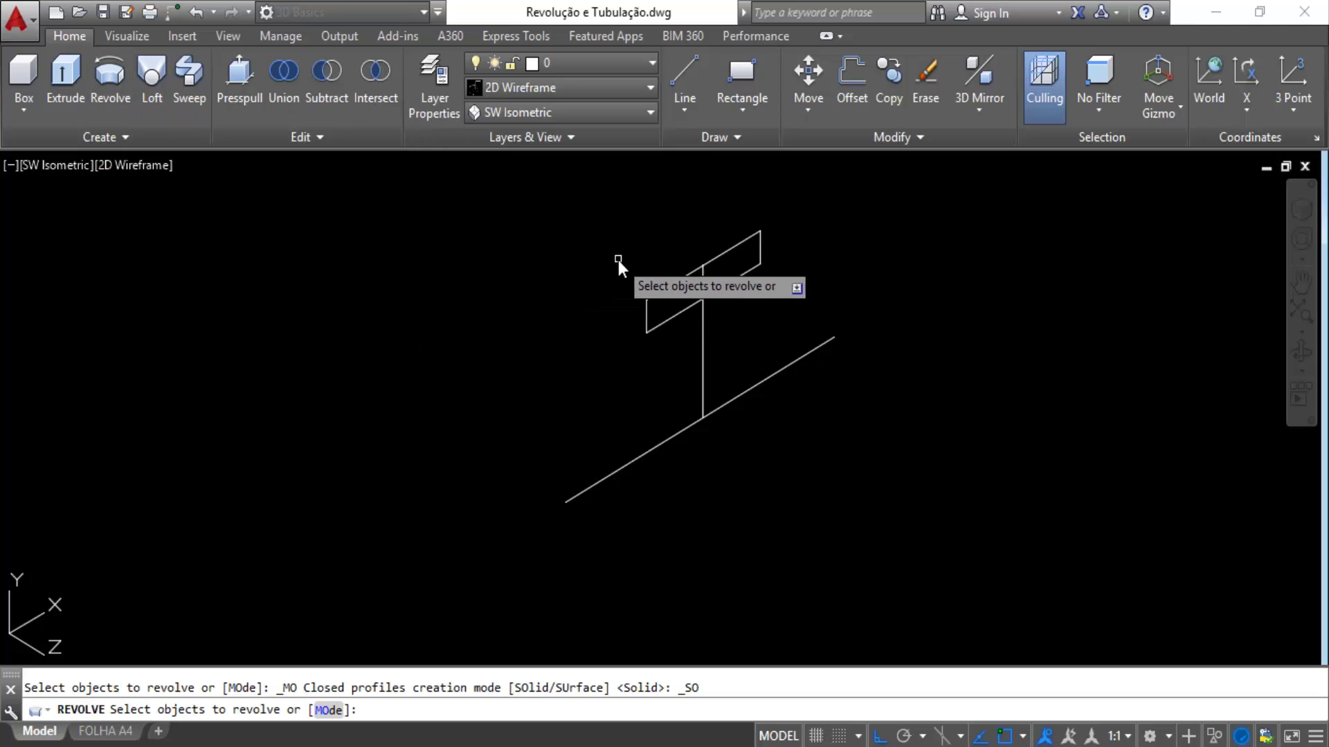
click(666, 292)
key(Return)
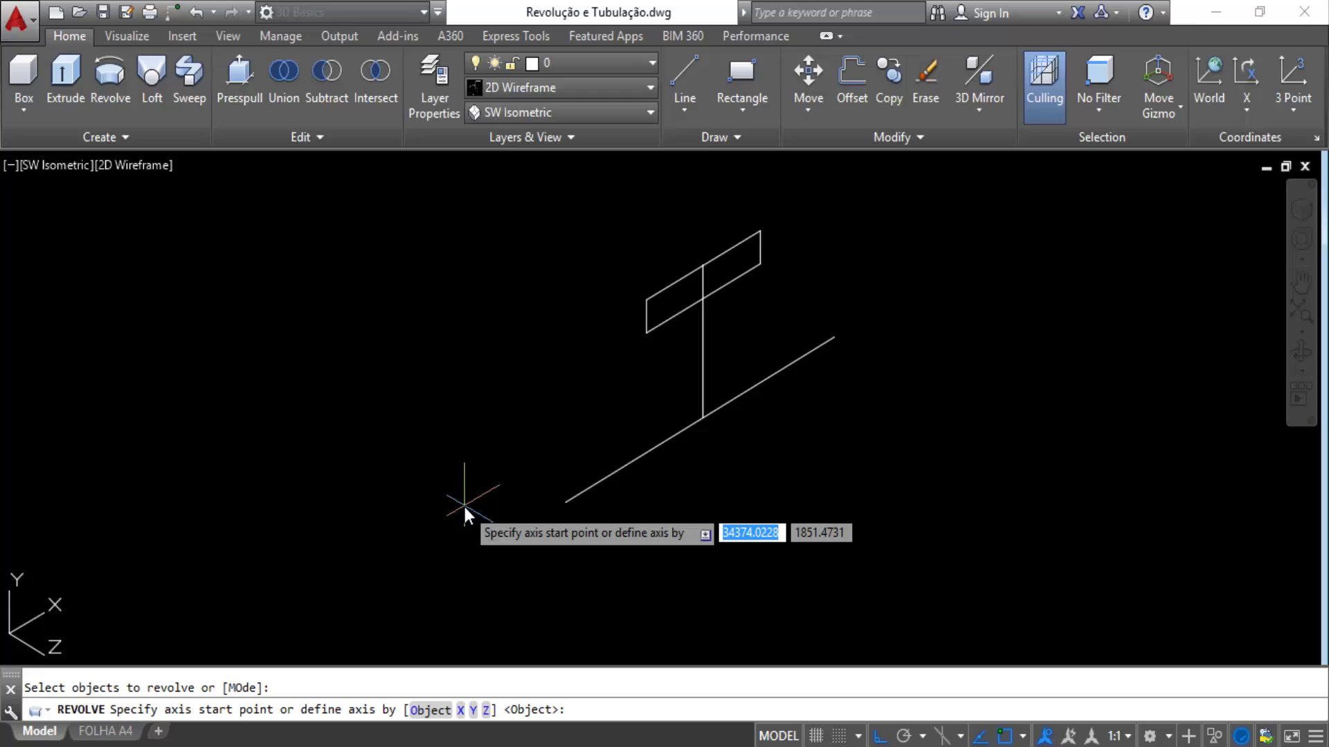
click(566, 504)
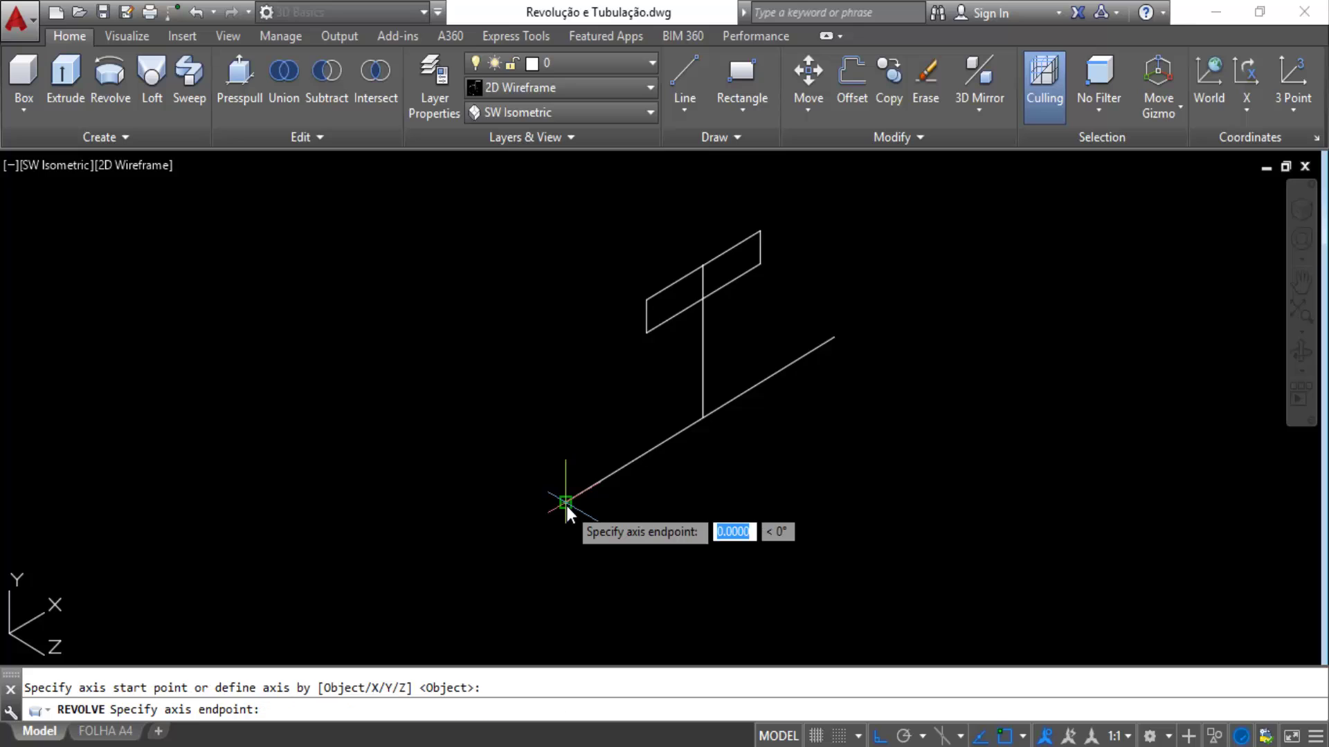
click(834, 342)
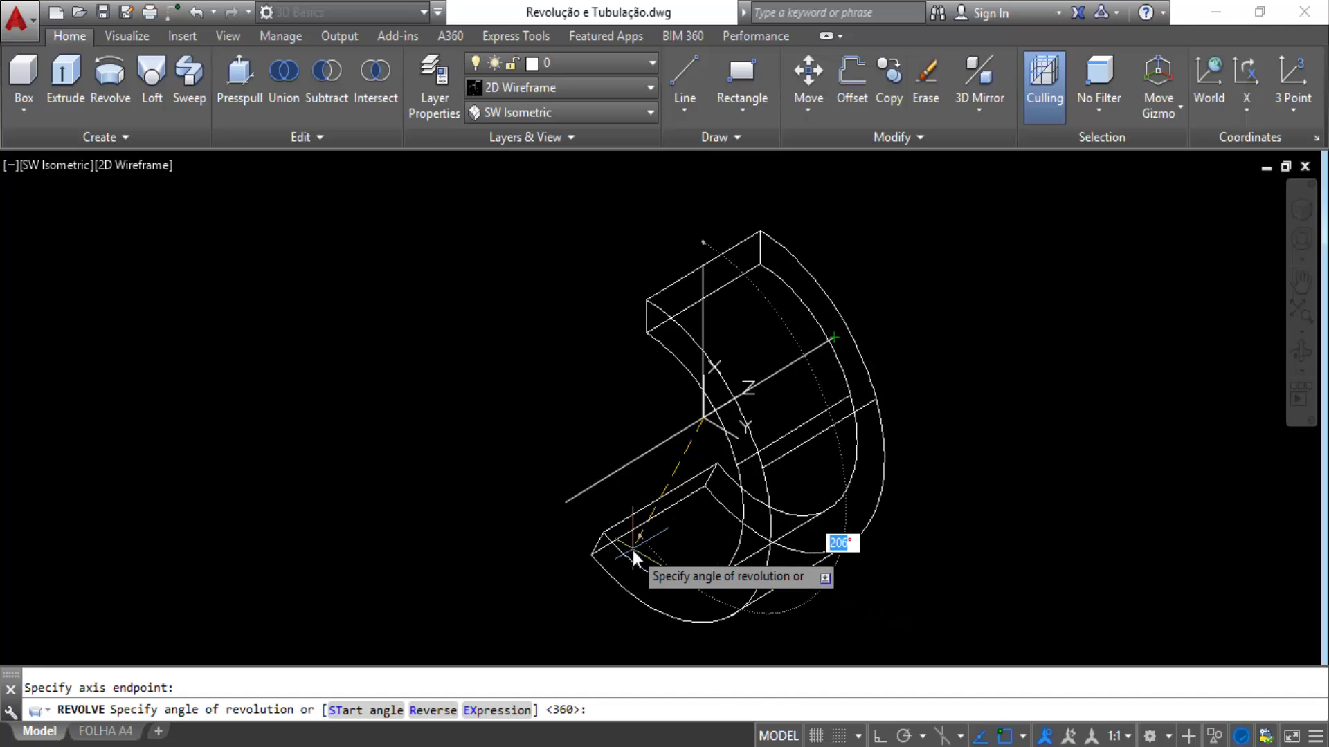
key(Return)
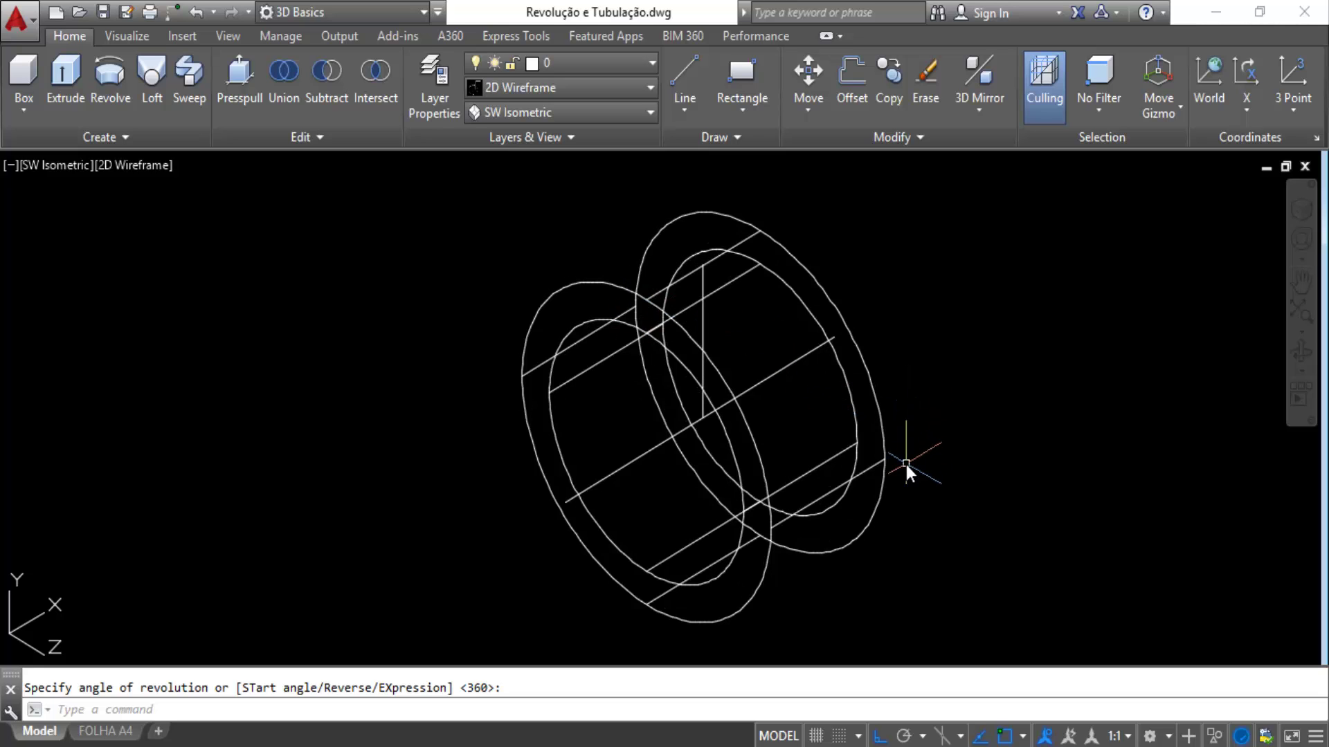
Show the revolved ring in the Realistic visual style, orbit it briefly and undo the orbit.
click(606, 89)
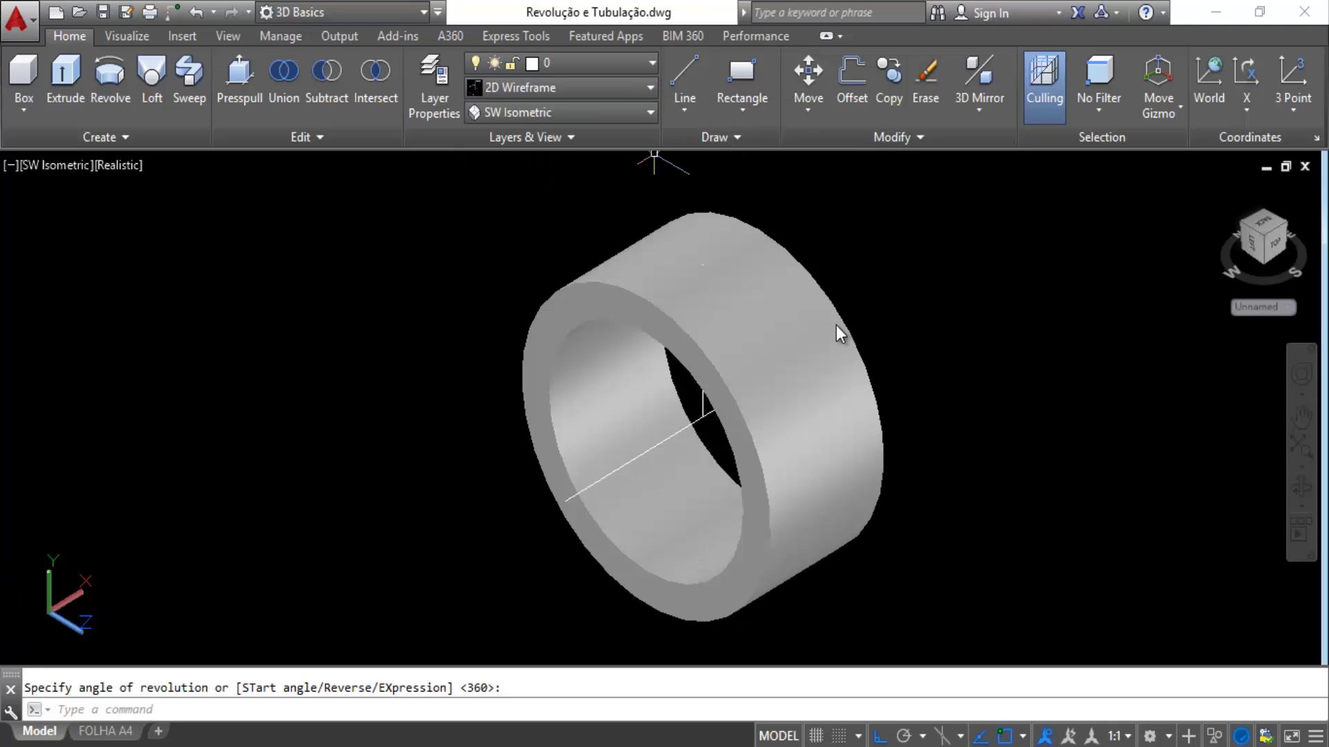
key(Return)
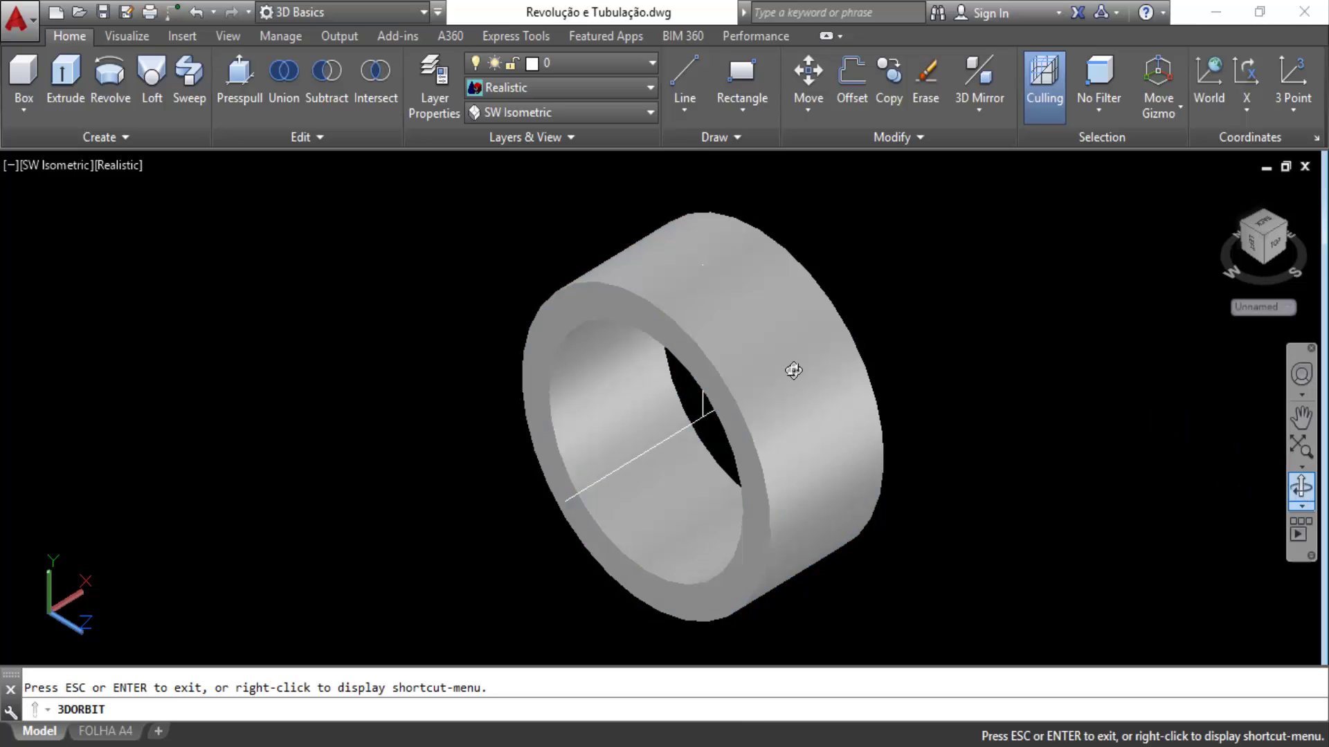
drag(840, 294, 833, 335)
key(Escape)
key(ctrl+z)
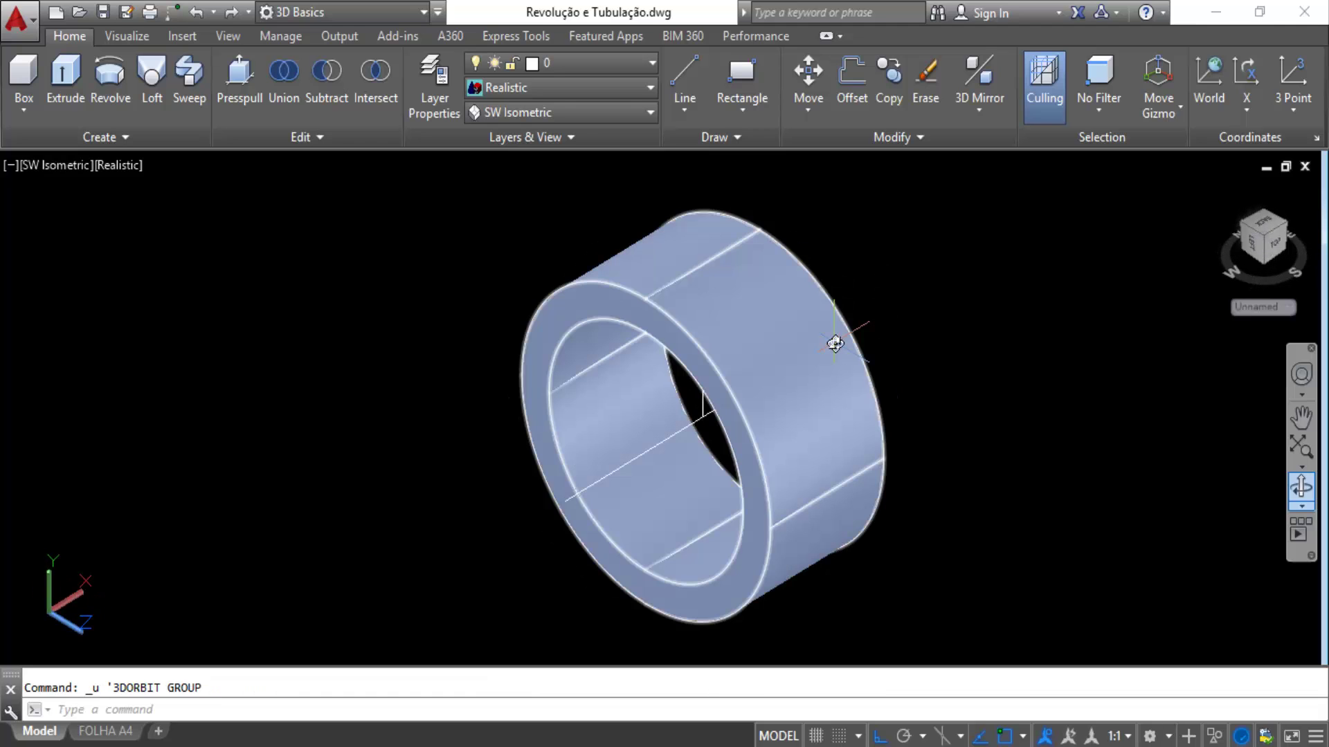
Return the visual style of the ring to 2D Wireframe.
click(589, 88)
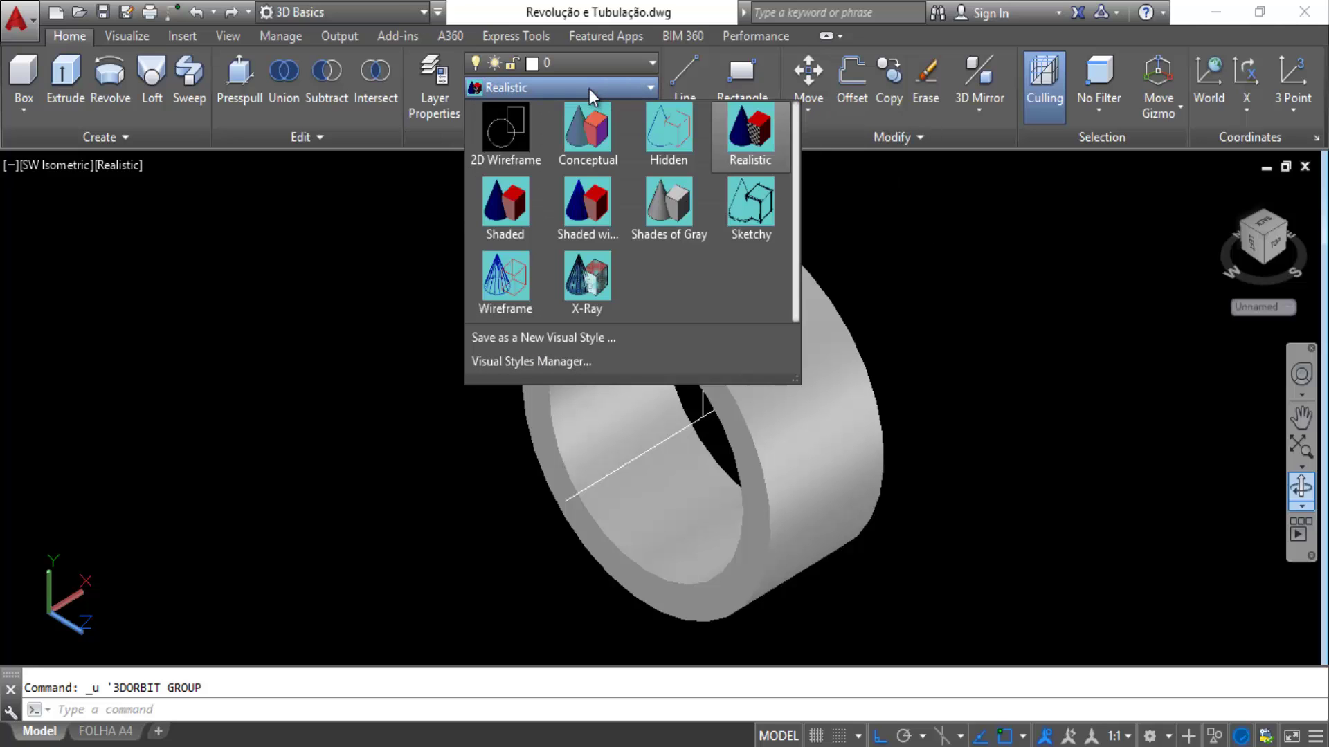
click(516, 120)
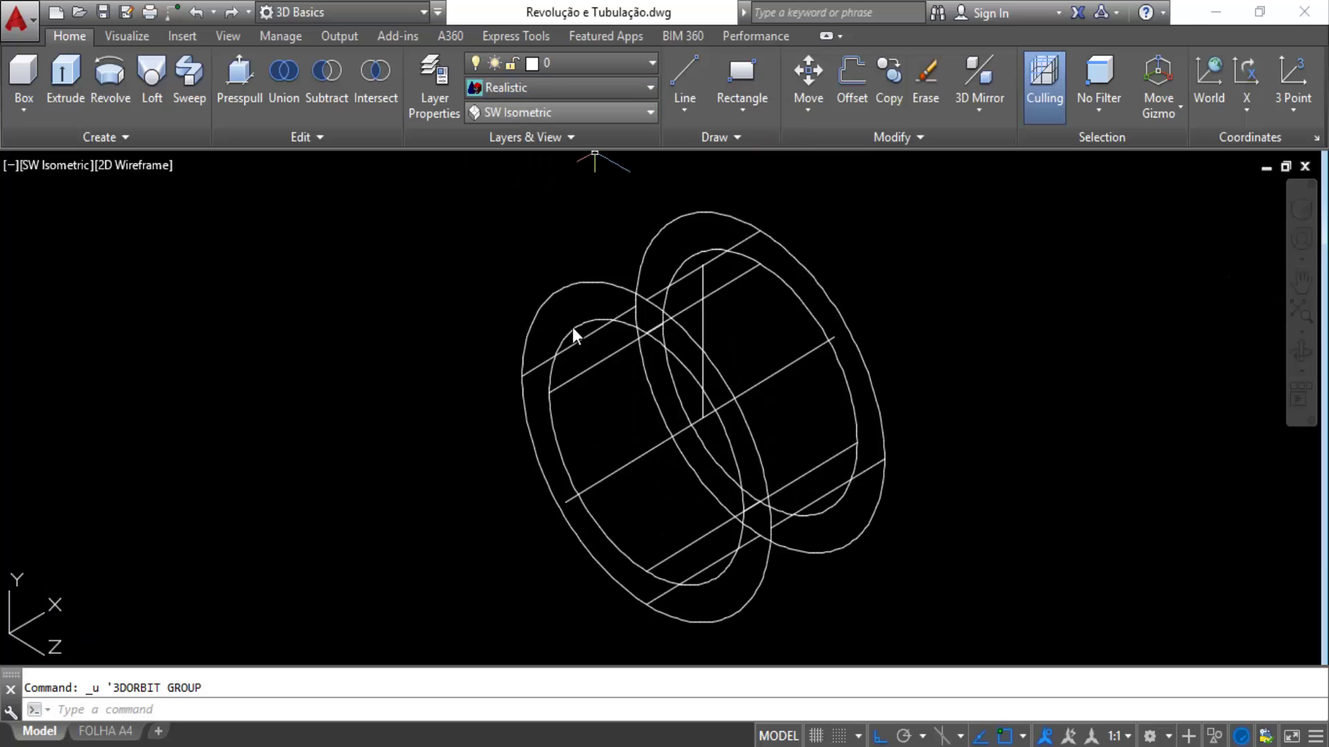
click(908, 277)
key(Escape)
Switch to the Front view and bring empty drawing space beside the ring into view.
middle_drag(1057, 389, 750, 392)
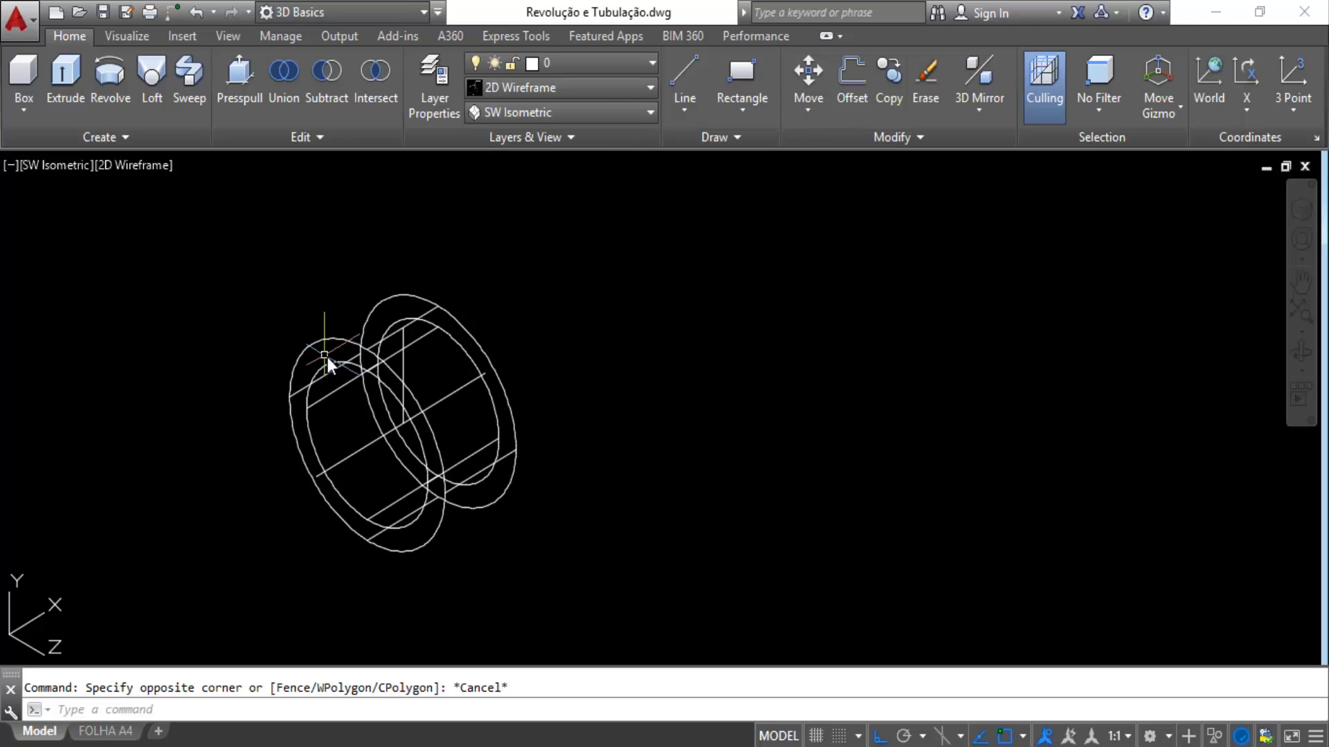
scroll(327, 357, up, 2)
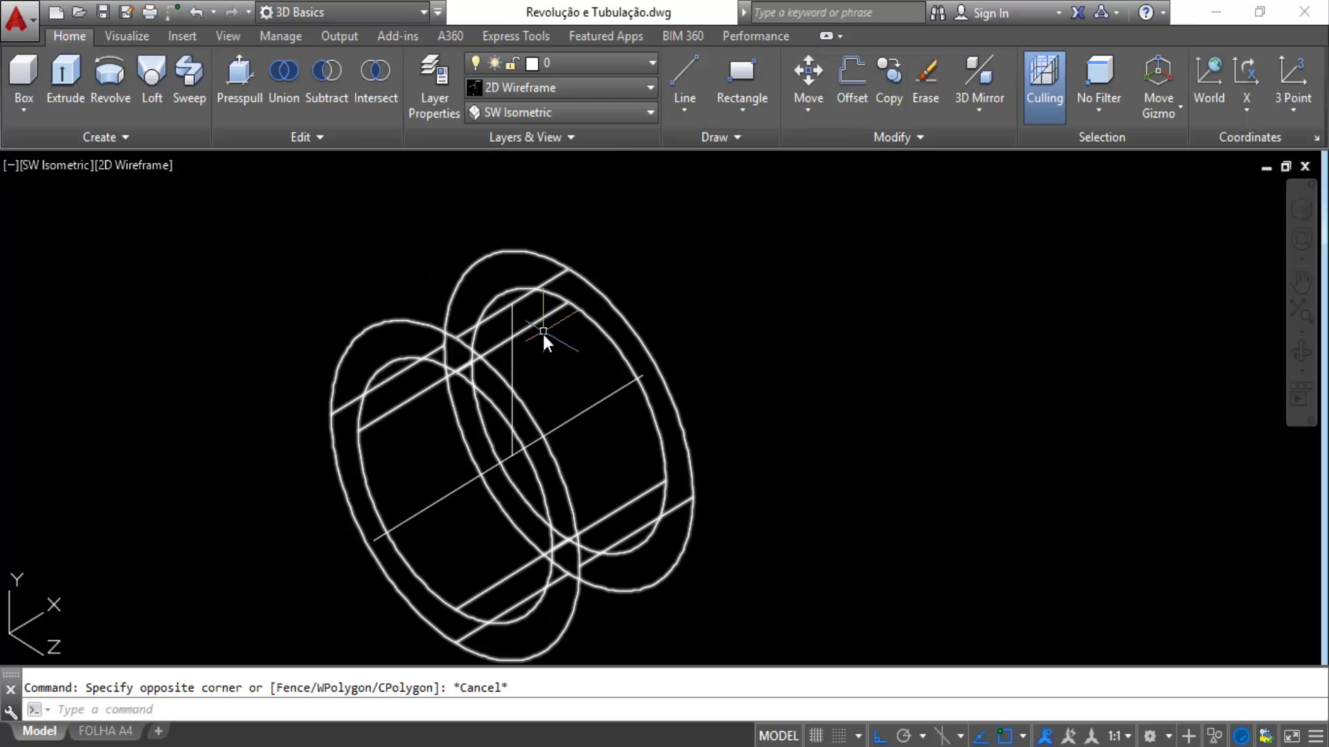
click(579, 115)
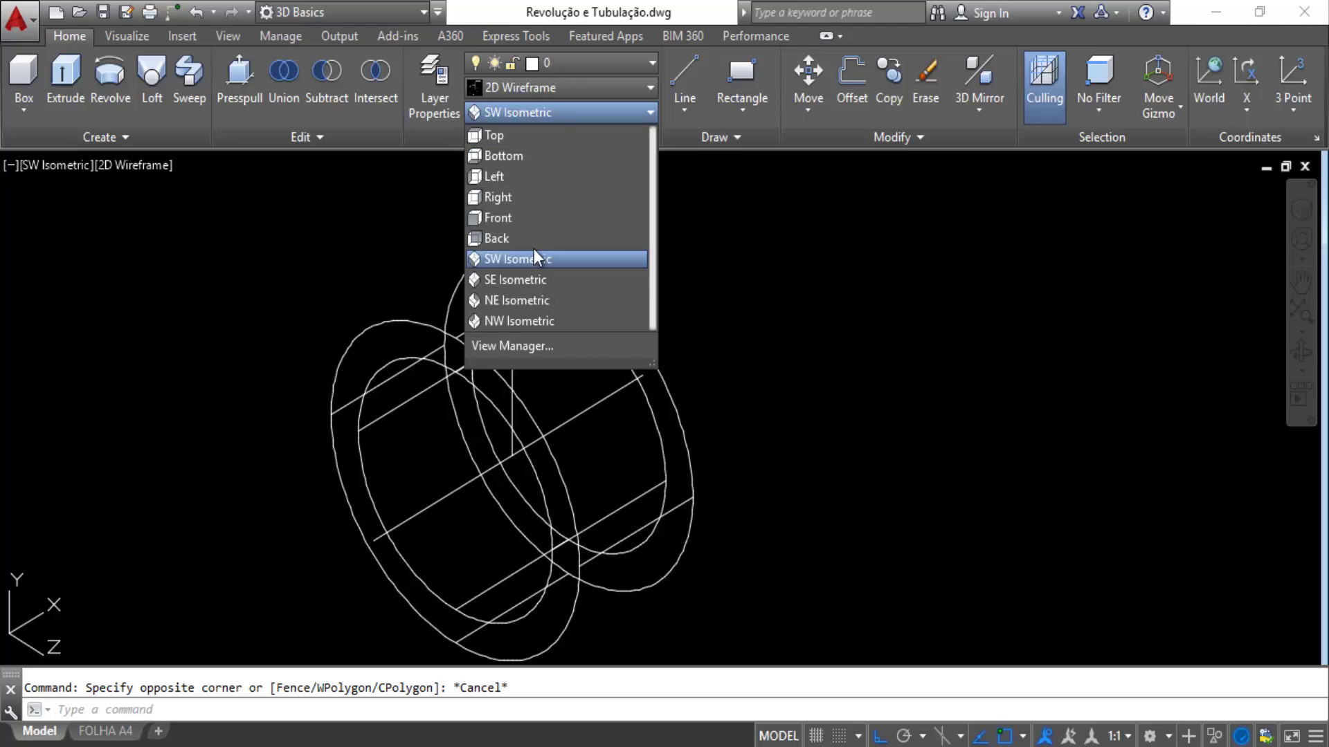
click(508, 218)
scroll(360, 314, up, 2)
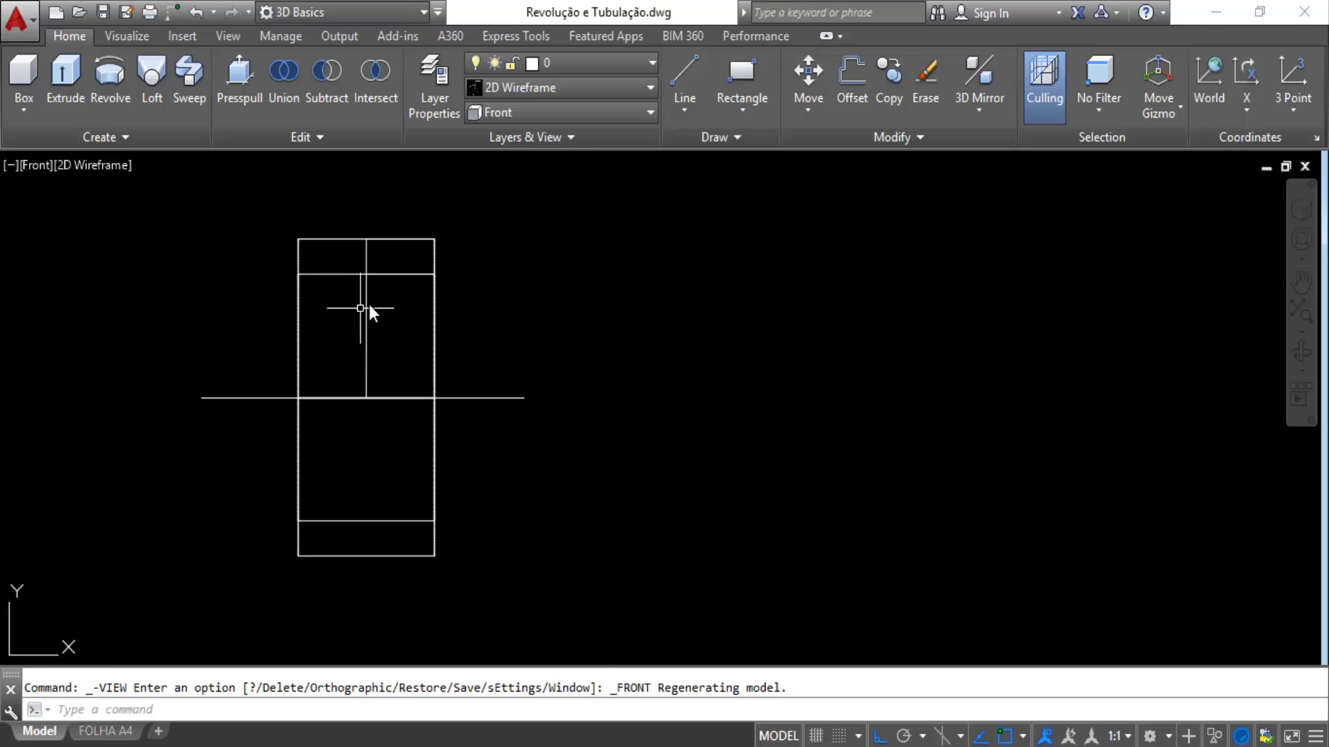
mouse_move(603, 320)
middle_down()
mouse_move(741, 302)
mouse_move(595, 302)
middle_up()
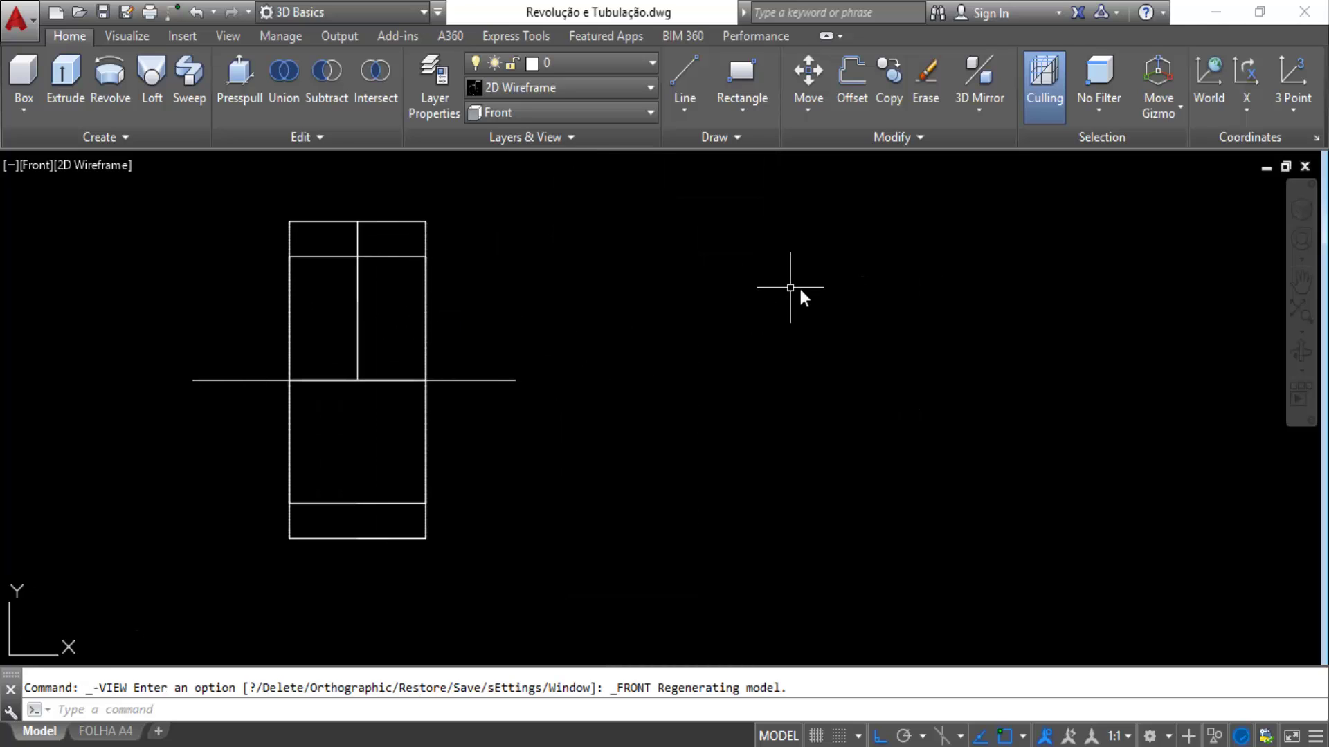
middle_drag(914, 312, 692, 355)
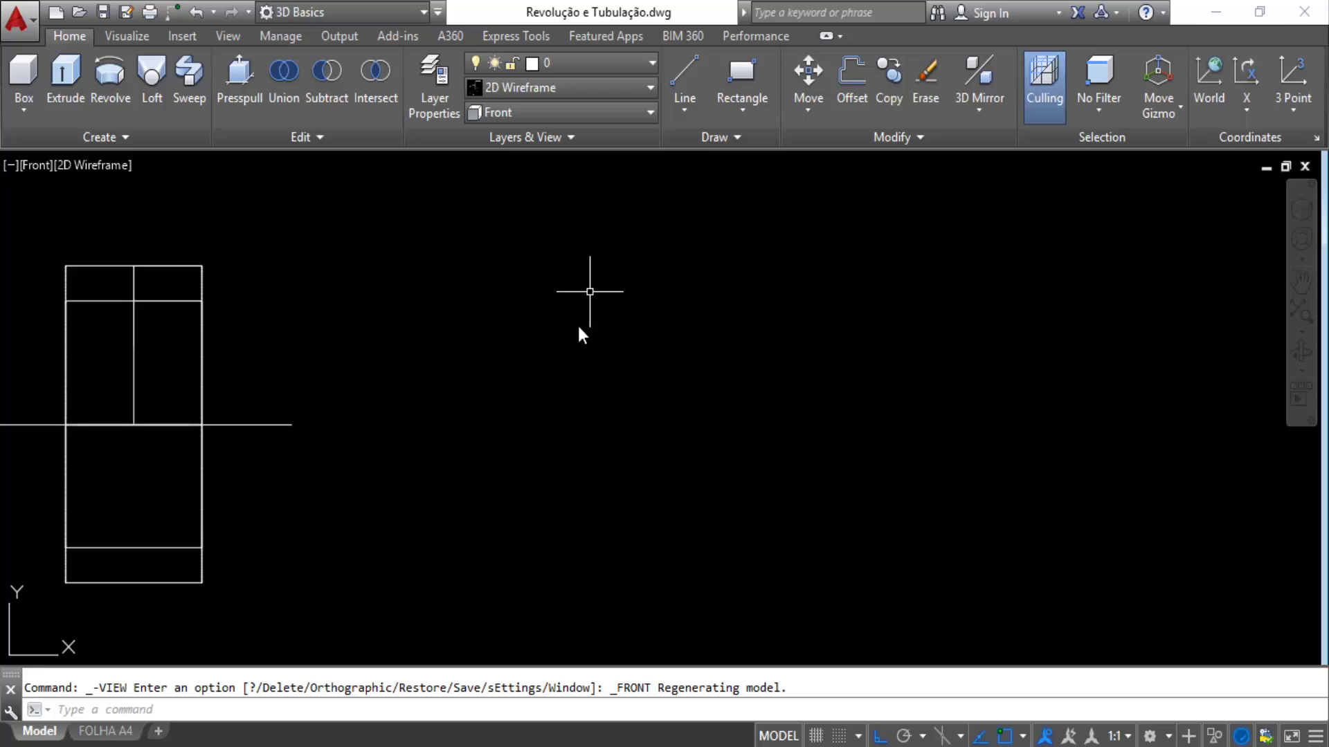
Draw a shallow three-point arc bulging upward in the empty space beside the ring, ending about 66 units from its second point with Ortho off.
click(722, 141)
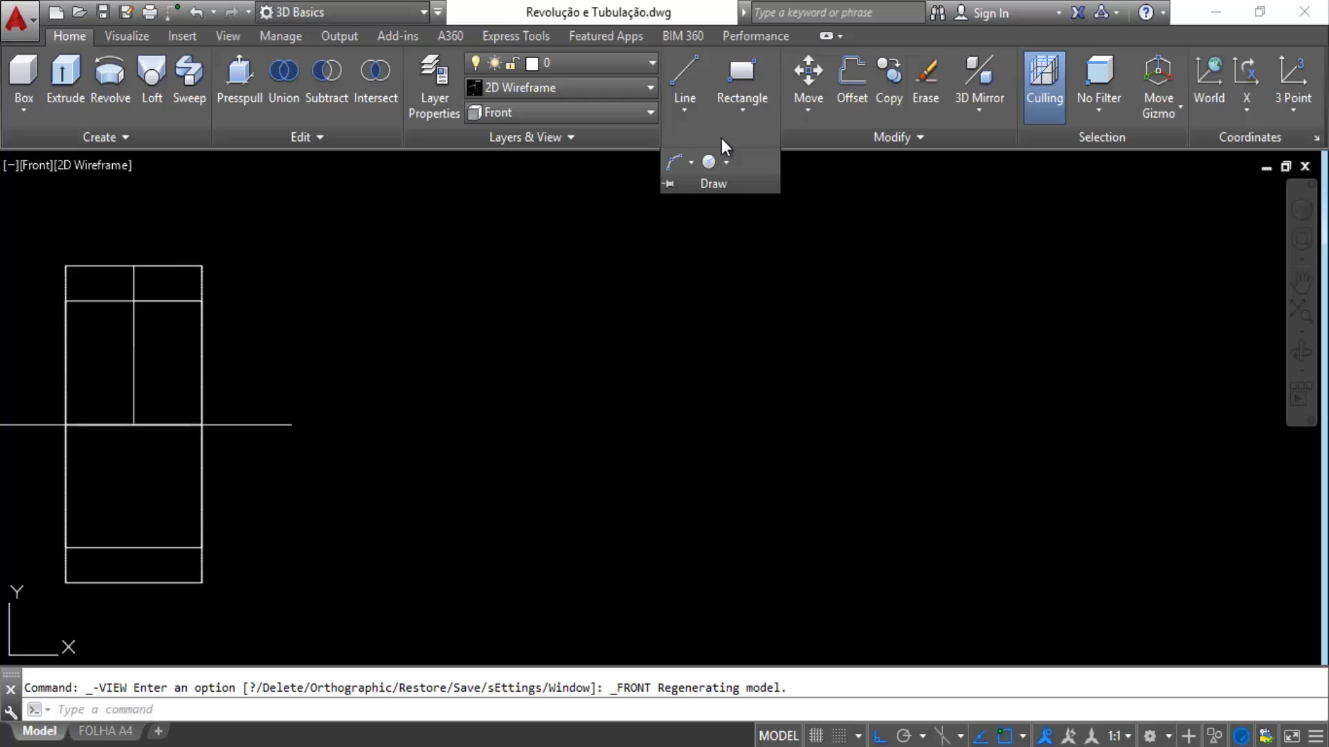
click(675, 162)
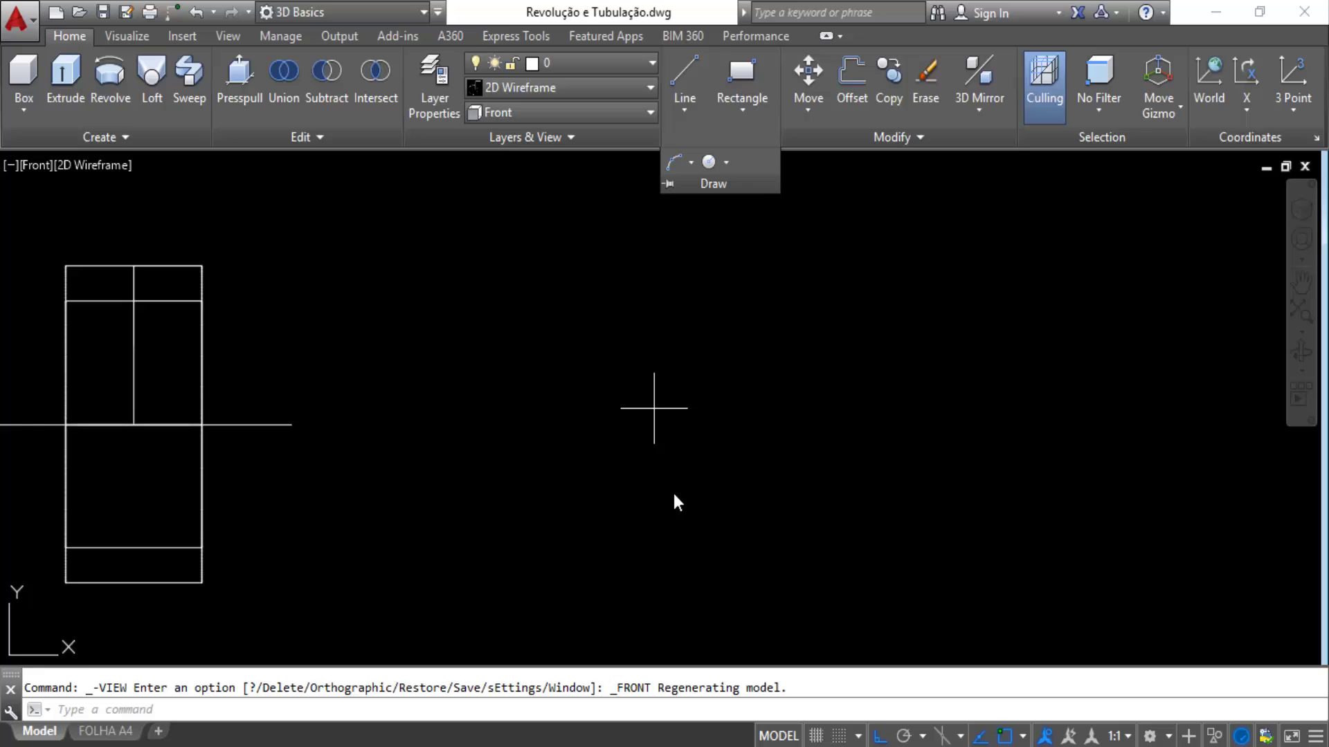
click(657, 456)
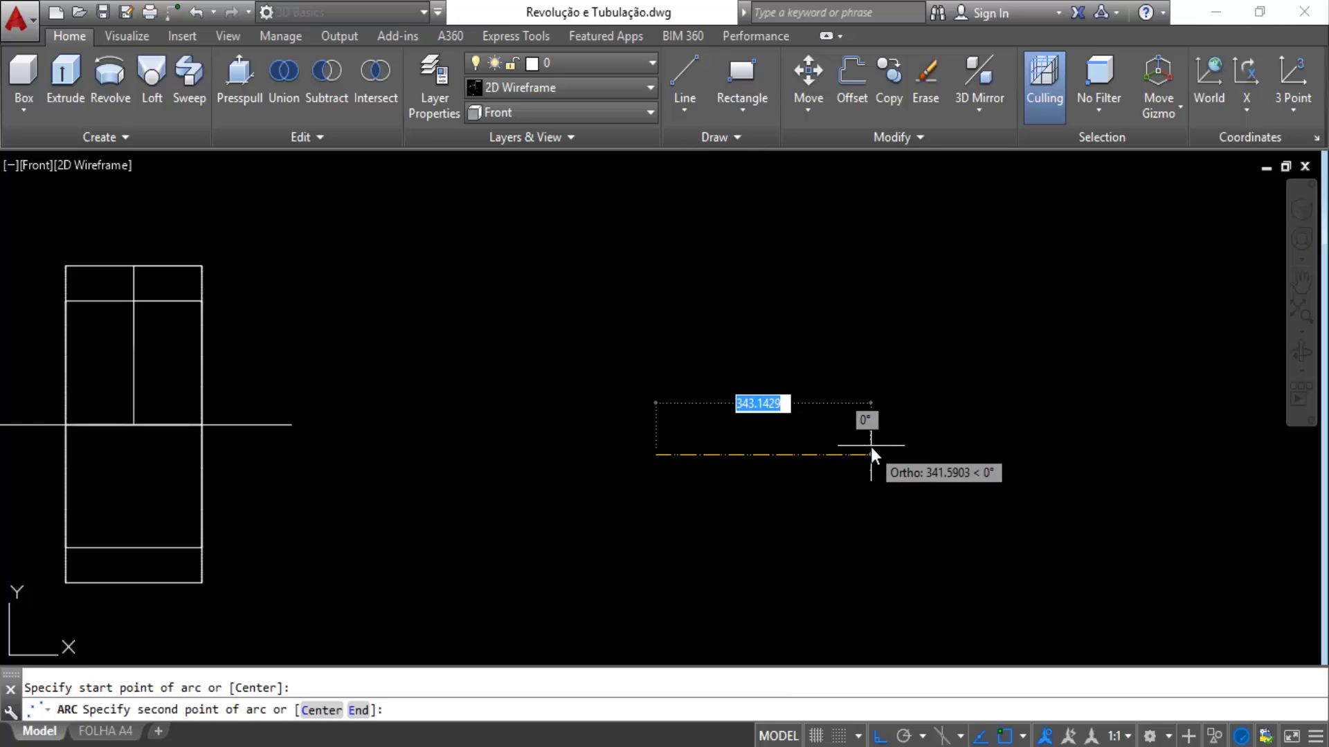
scroll(862, 464, up, 3)
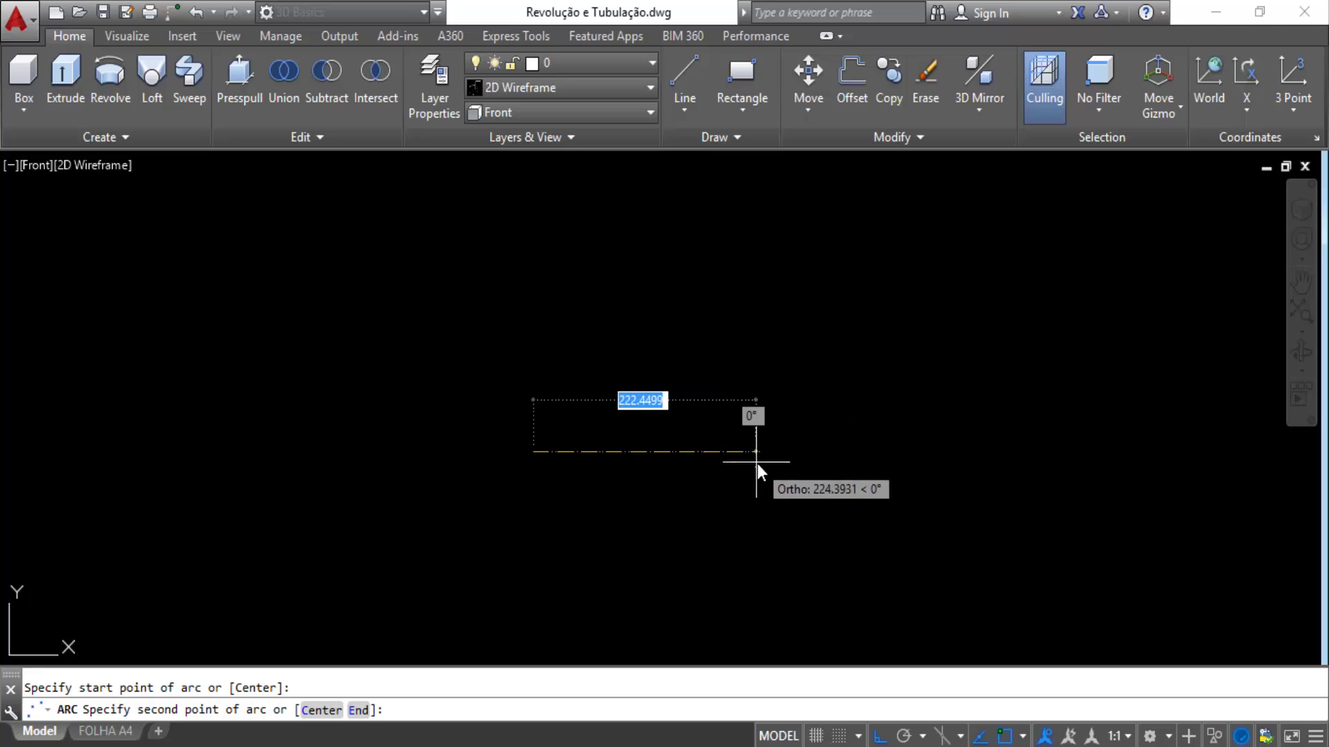
click(866, 448)
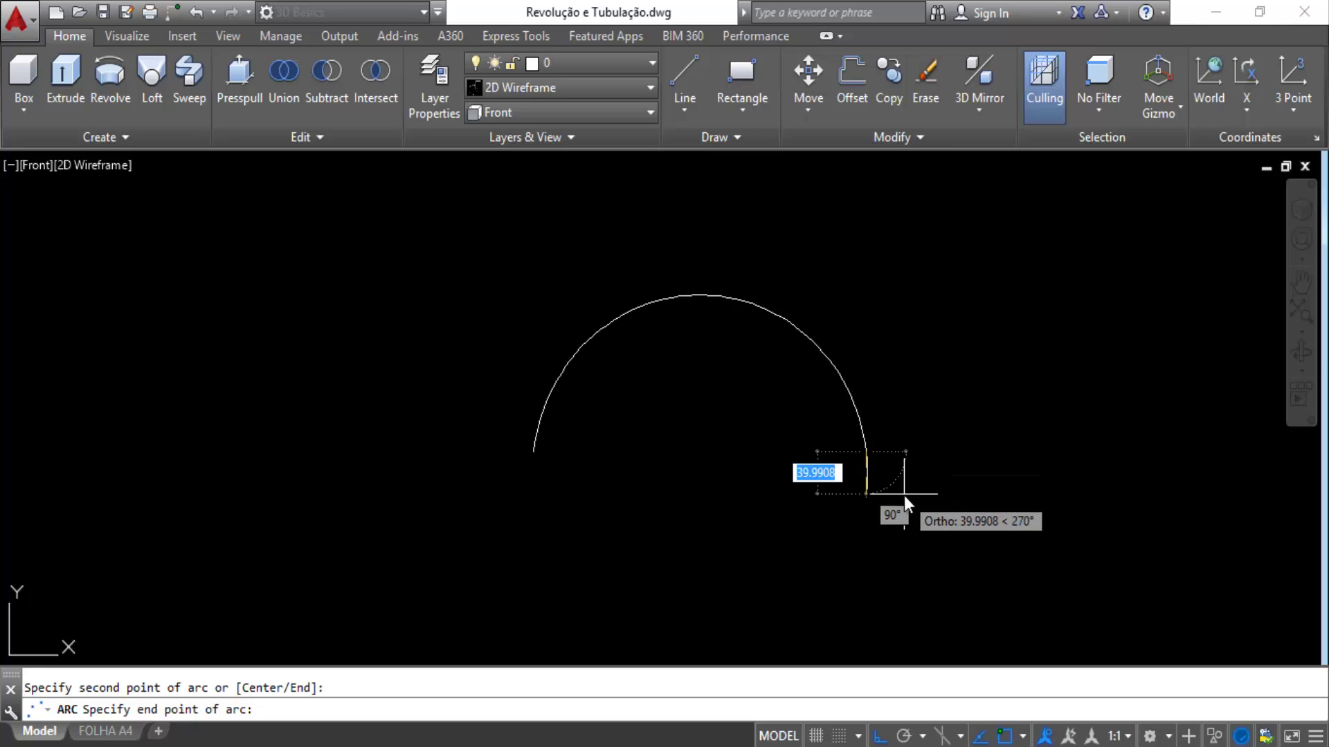
key(F8)
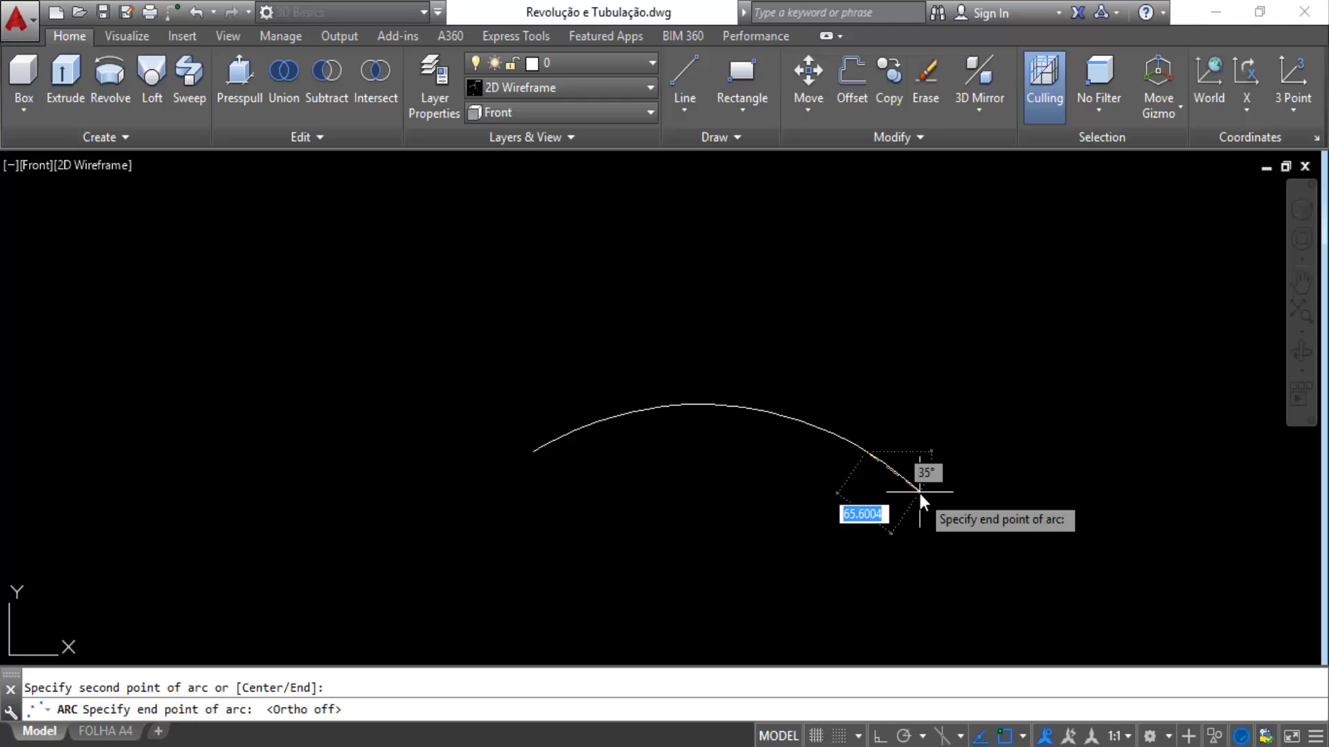
click(920, 492)
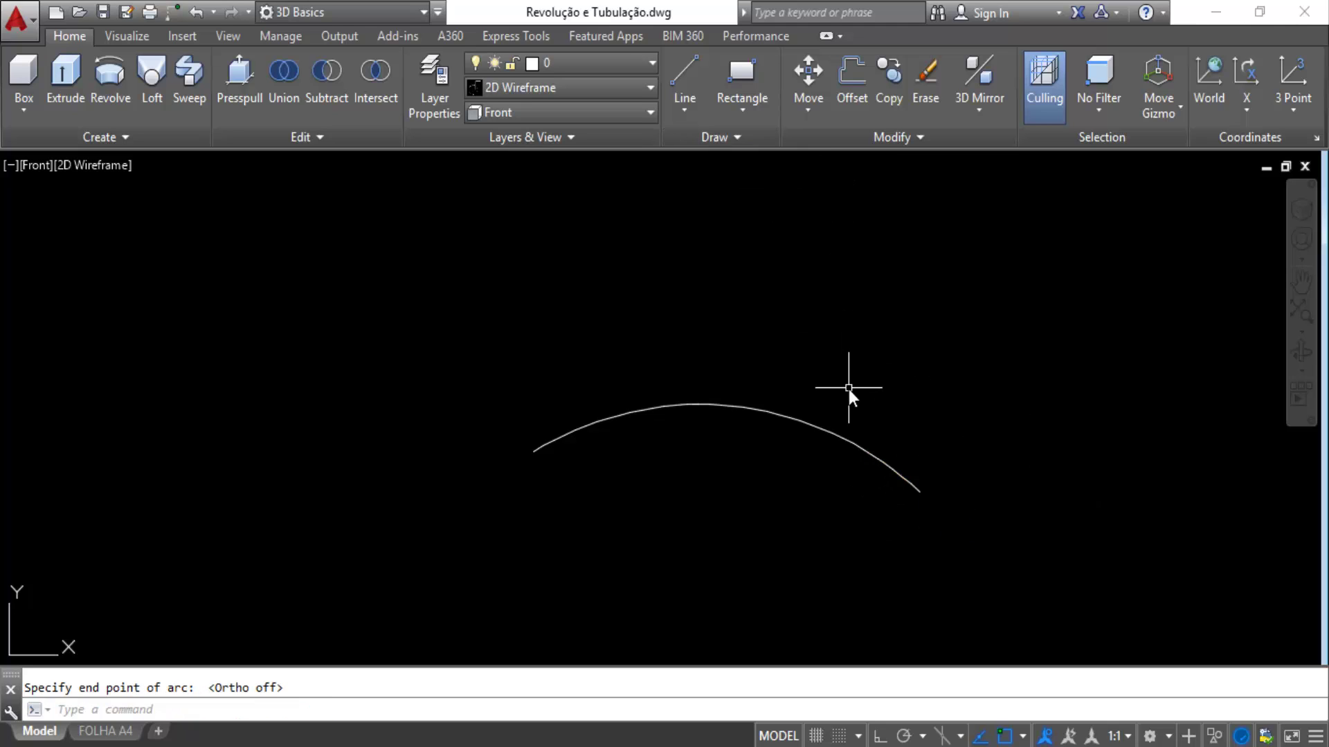
Copy the arc a short distance straight up with Ortho on, making a second parallel arc above the original.
click(885, 84)
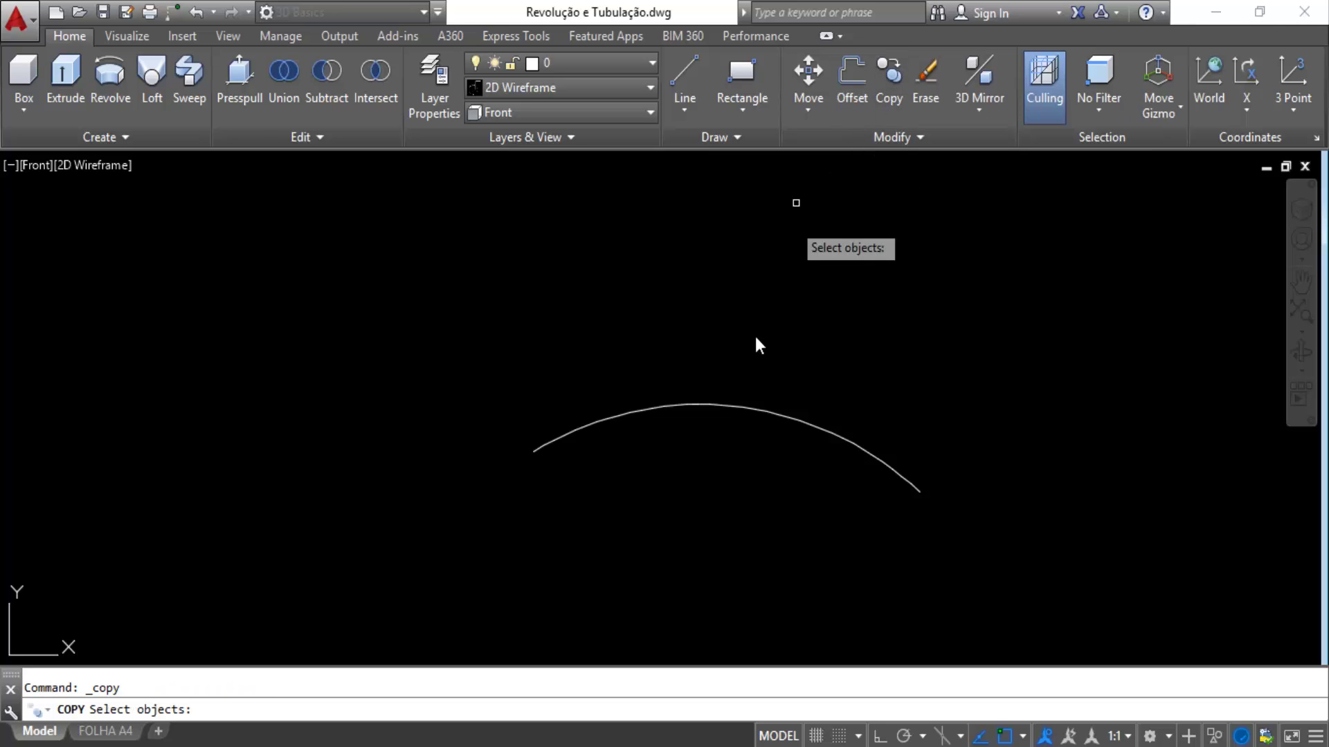
click(720, 406)
key(Return)
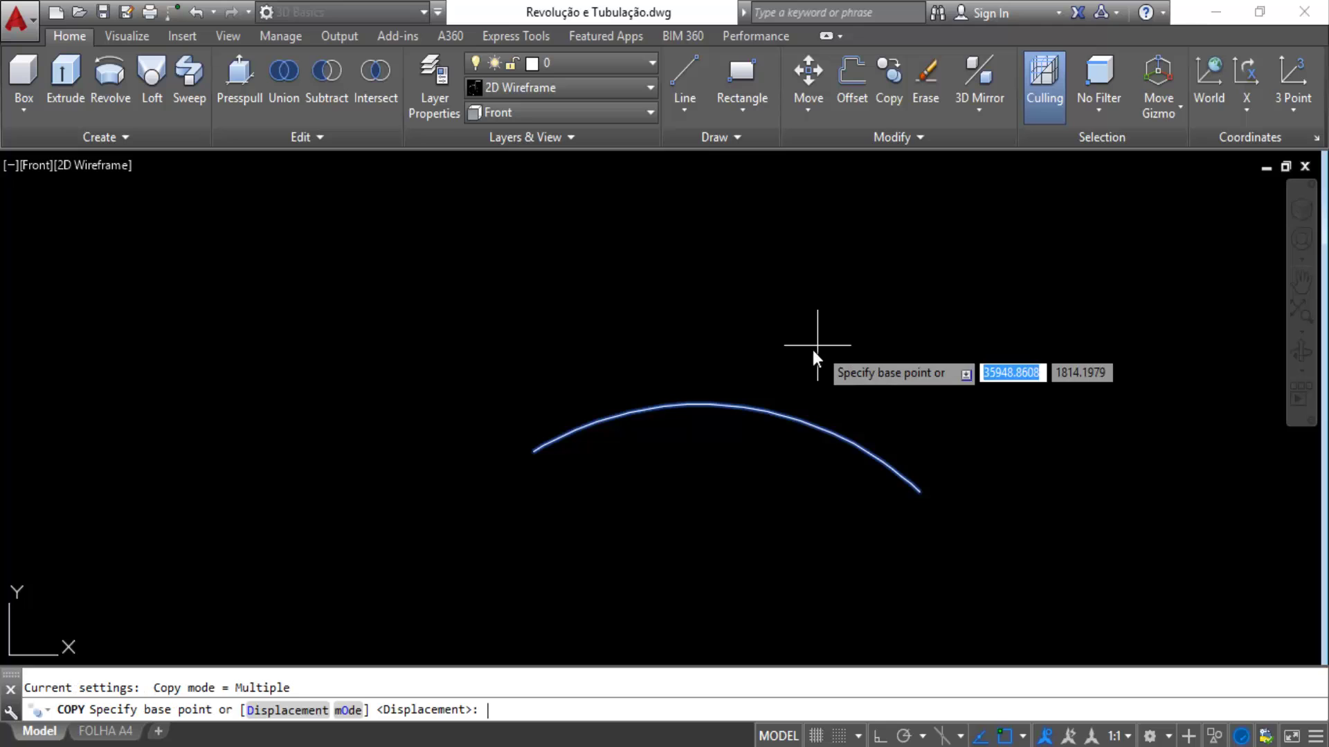
click(802, 379)
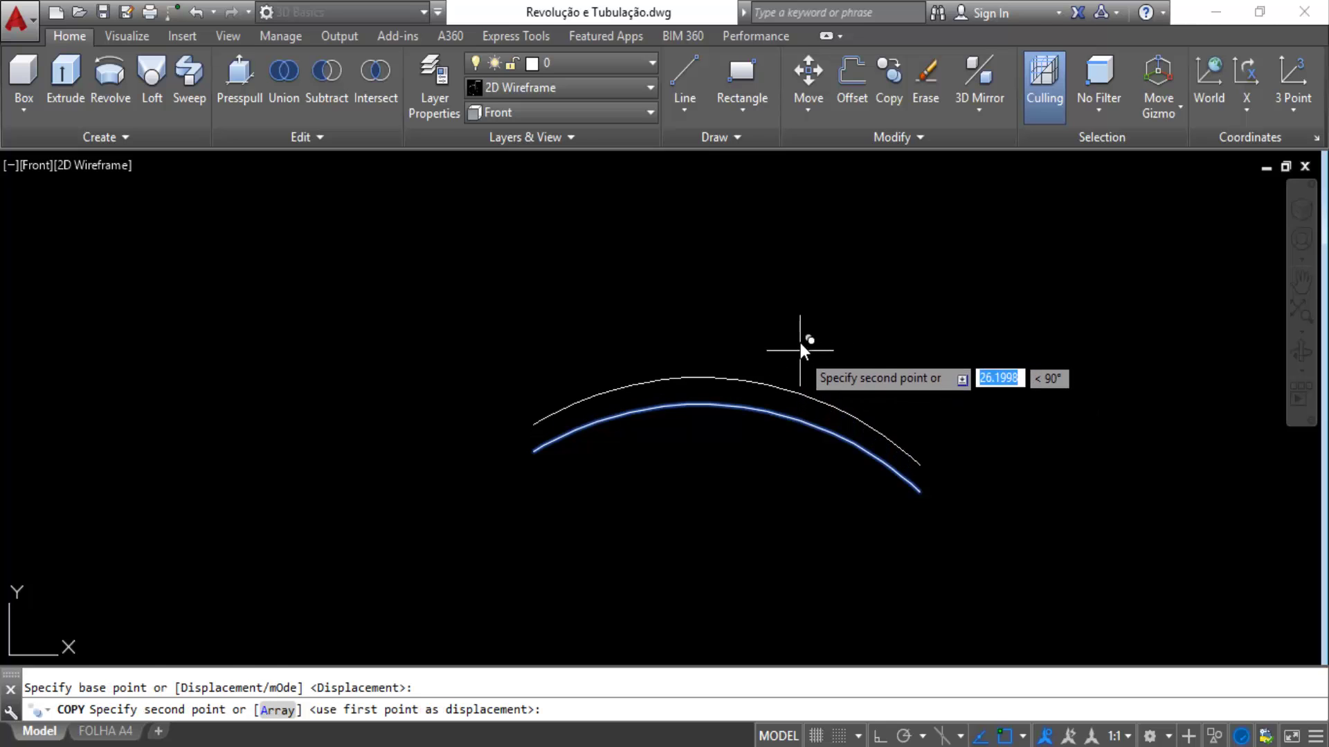
key(F8)
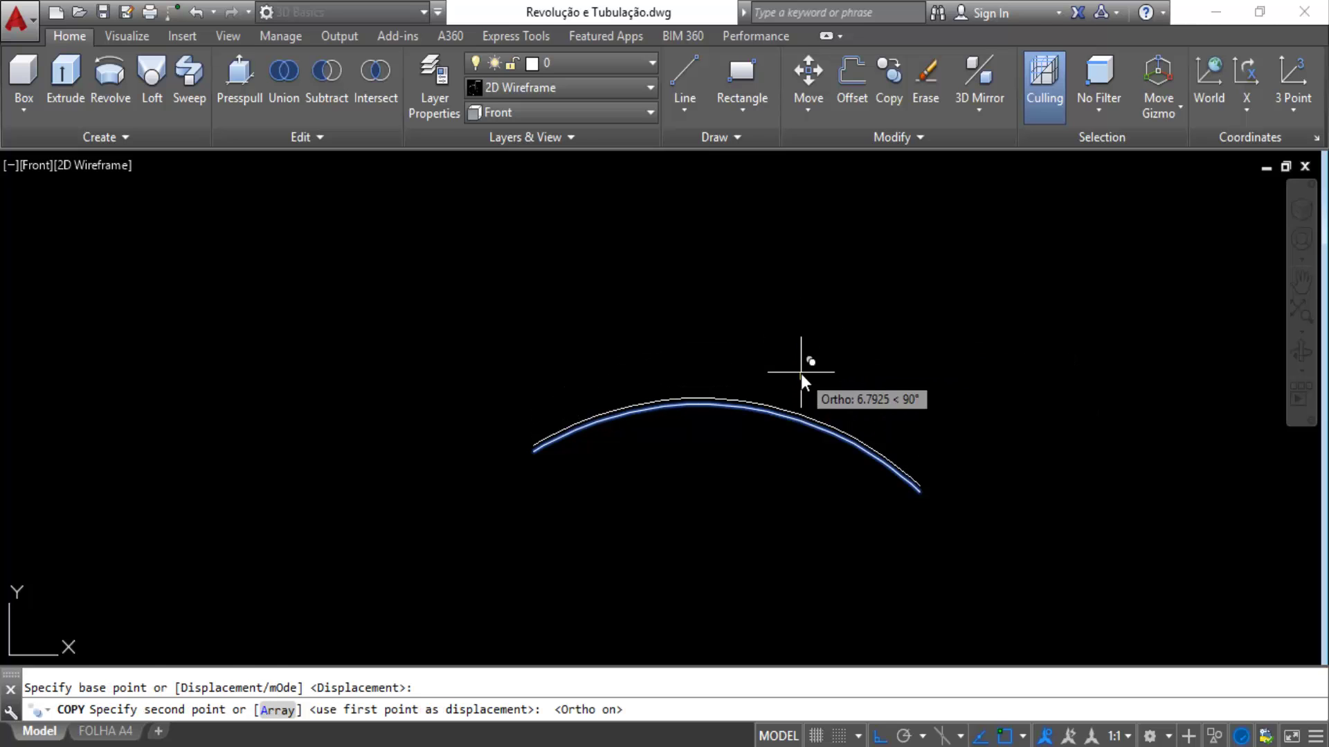
click(806, 332)
key(Escape)
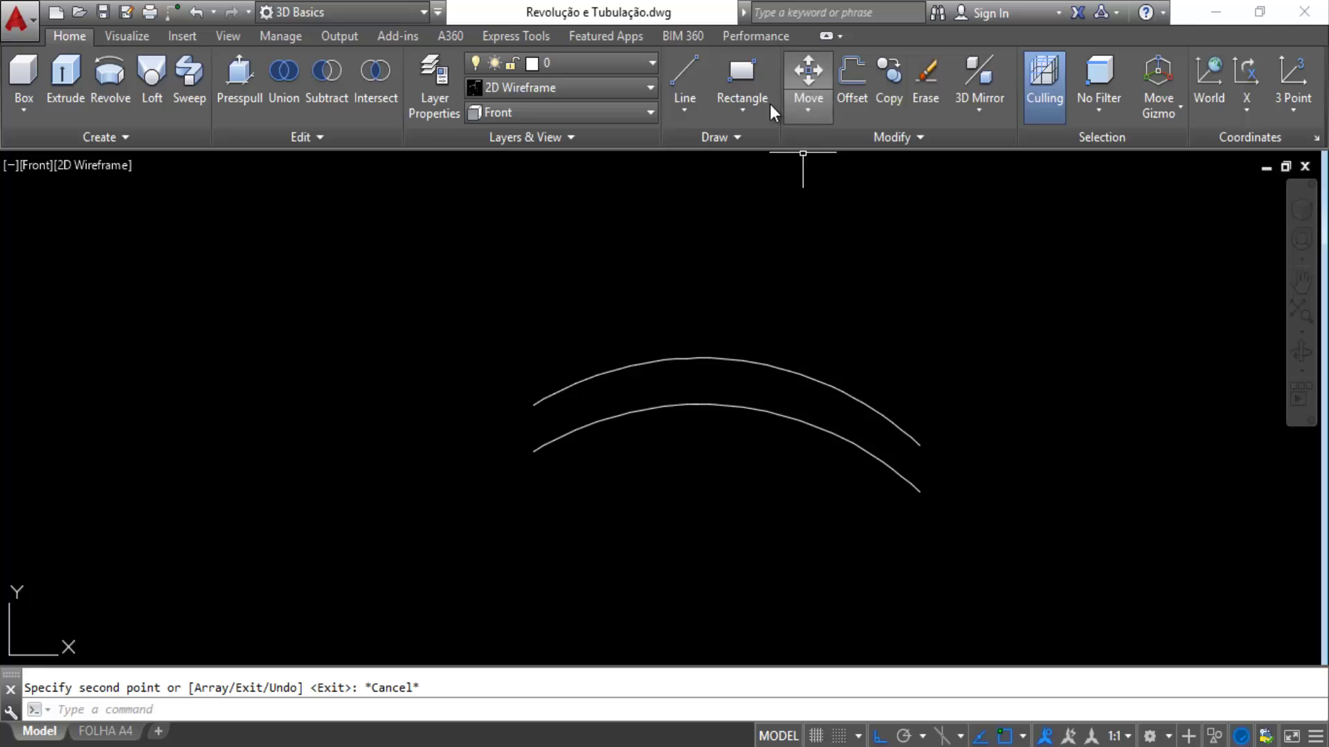
Draw a line from the lower arc's left endpoint slanting up and right past the upper arc, with Ortho off.
click(684, 77)
scroll(542, 463, up, 4)
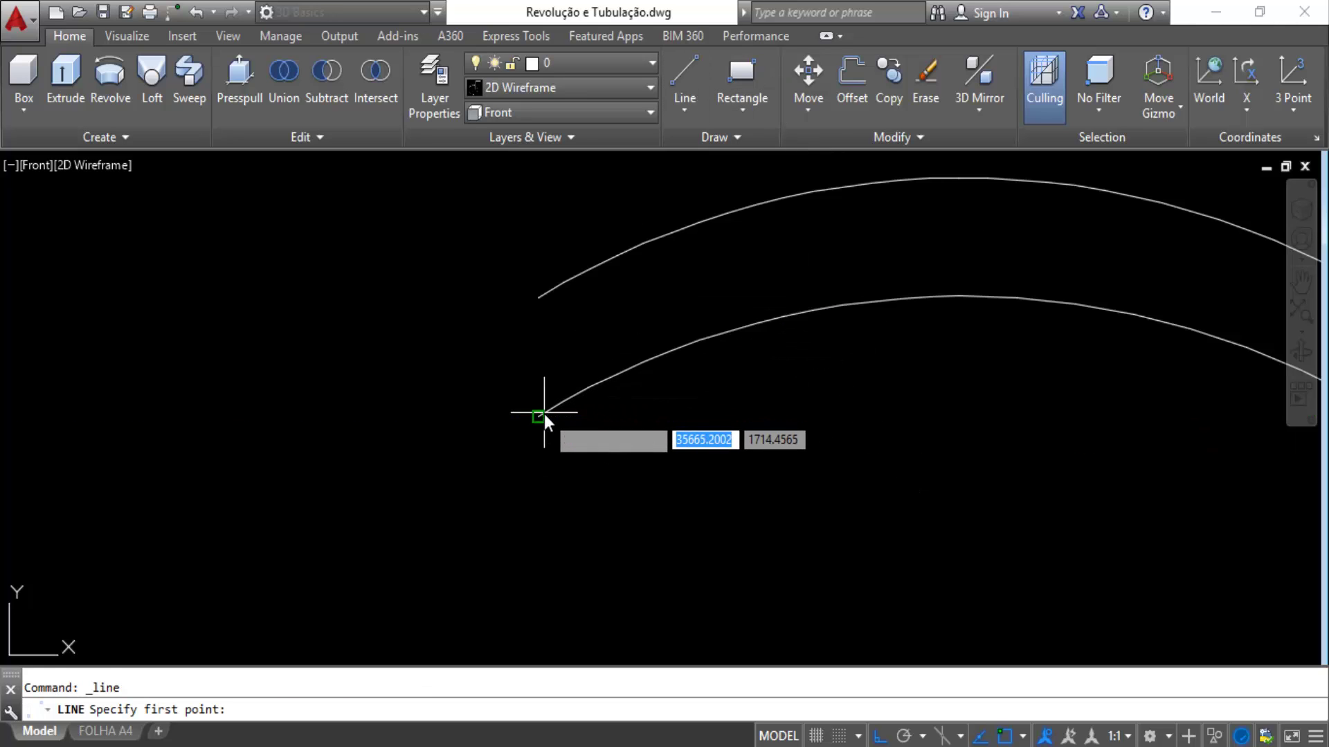
click(537, 421)
middle_drag(544, 339, 526, 384)
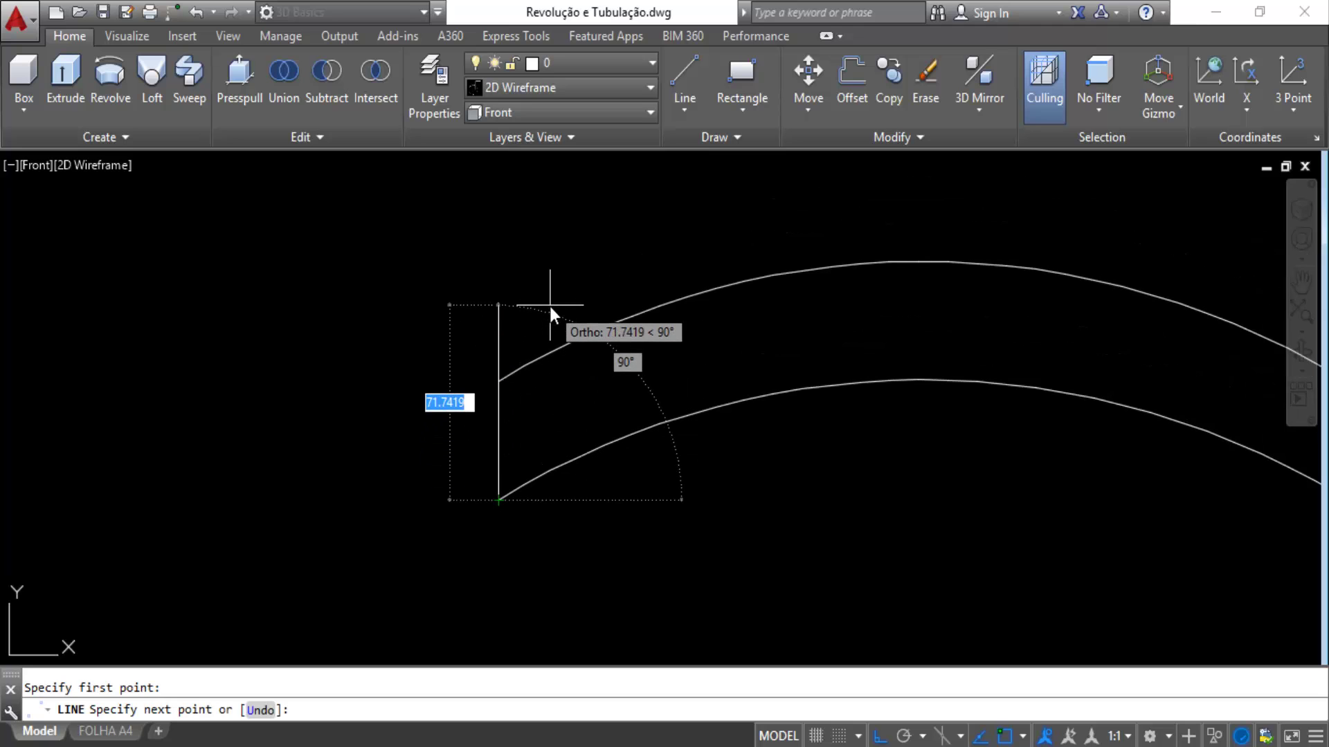
key(F8)
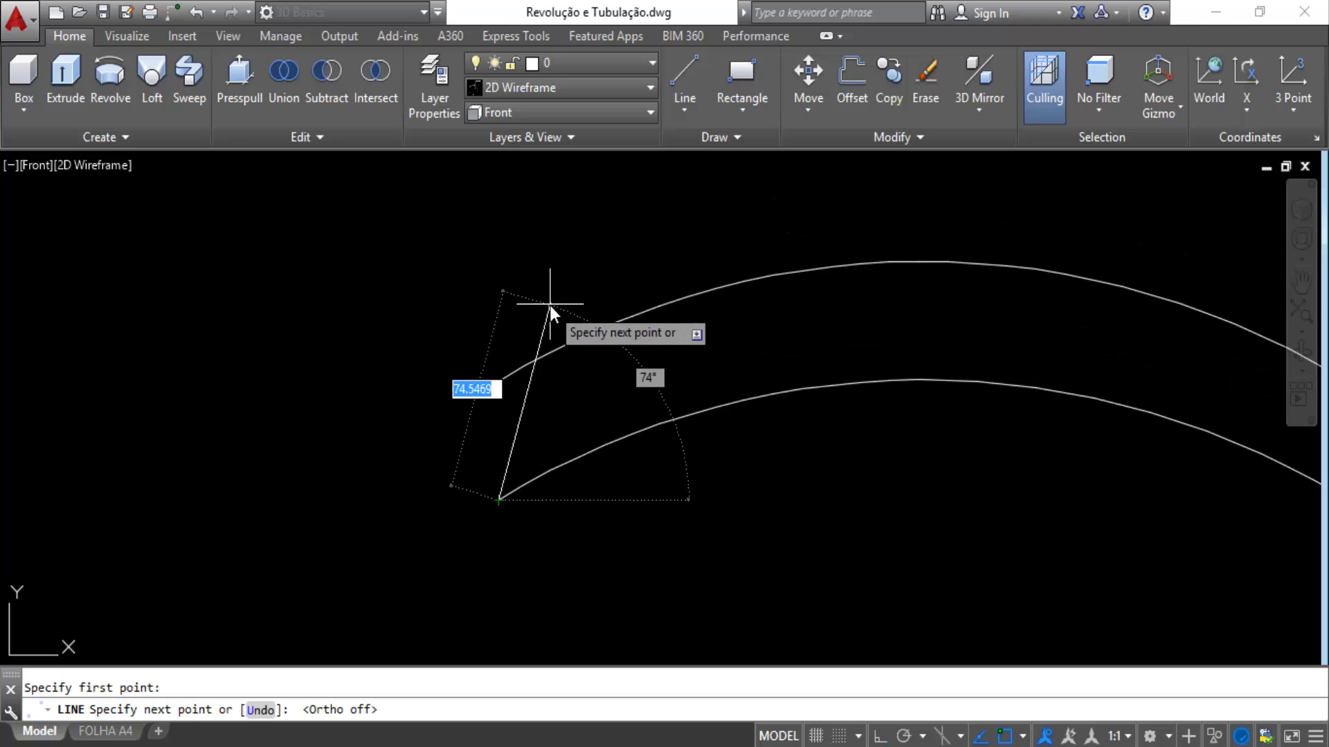
click(586, 291)
key(Escape)
scroll(540, 401, down, 2)
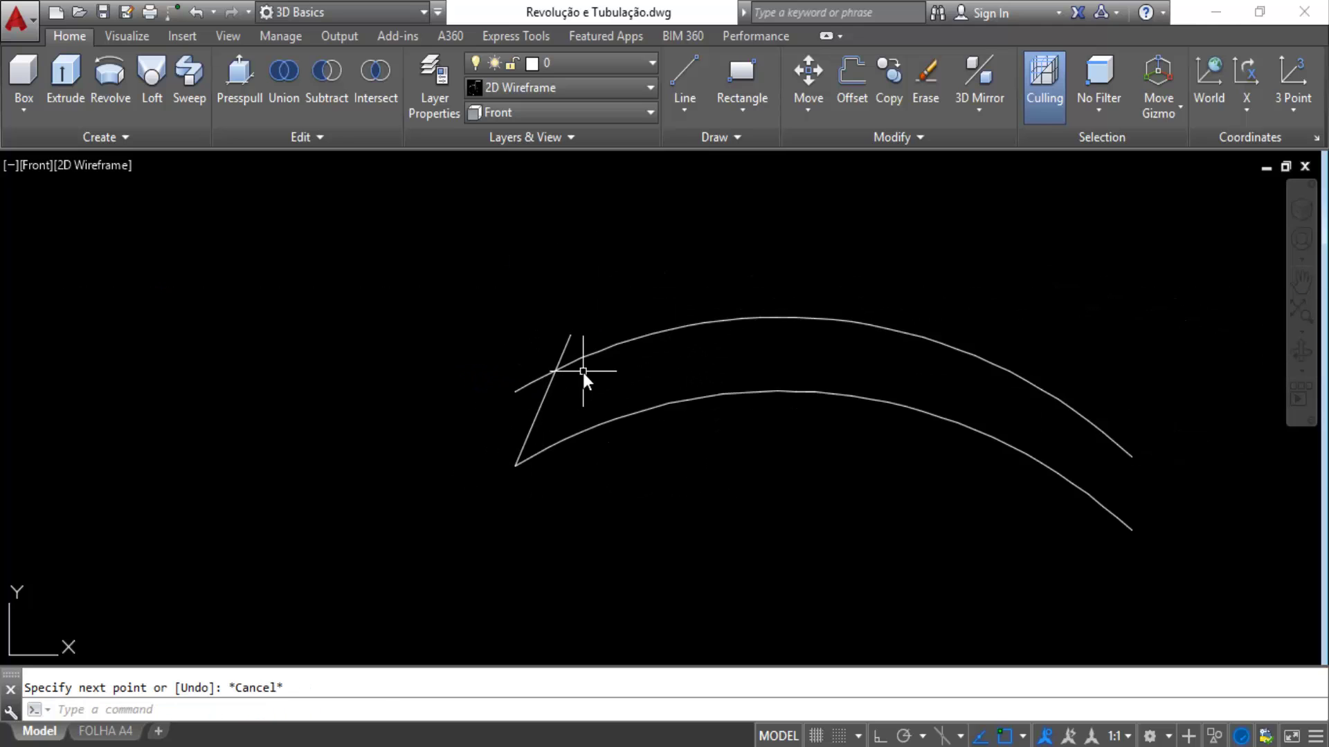
scroll(573, 337, up, 2)
scroll(621, 336, down, 2)
middle_drag(919, 344, 785, 400)
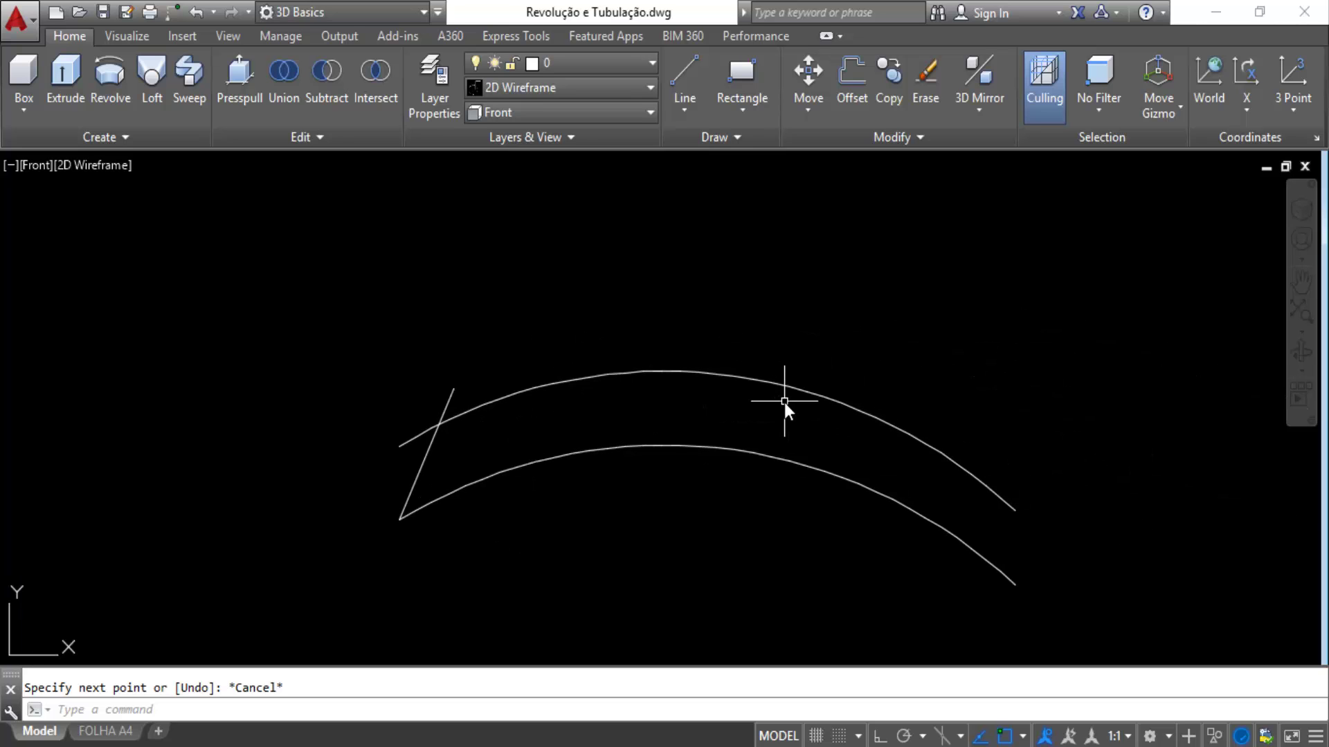
mouse_move(503, 393)
middle_down()
mouse_move(472, 365)
mouse_move(566, 385)
middle_up()
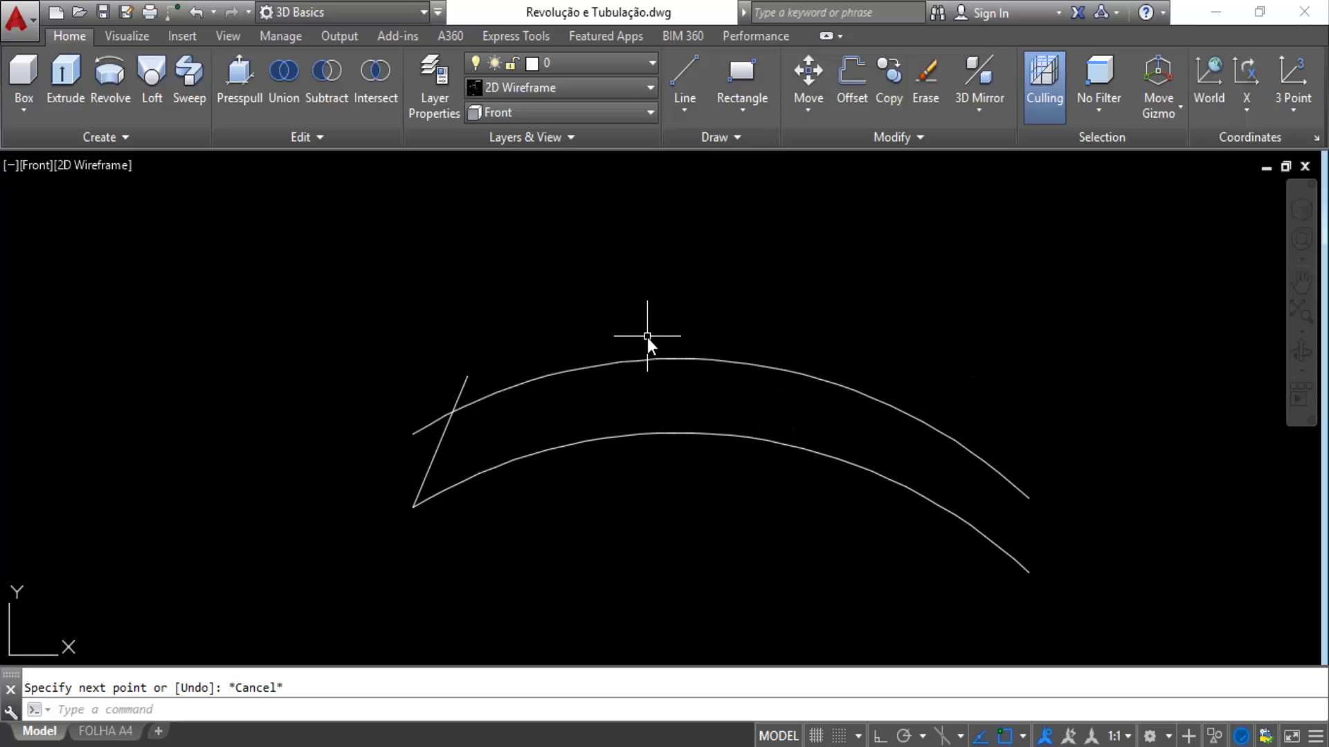
scroll(507, 414, up, 5)
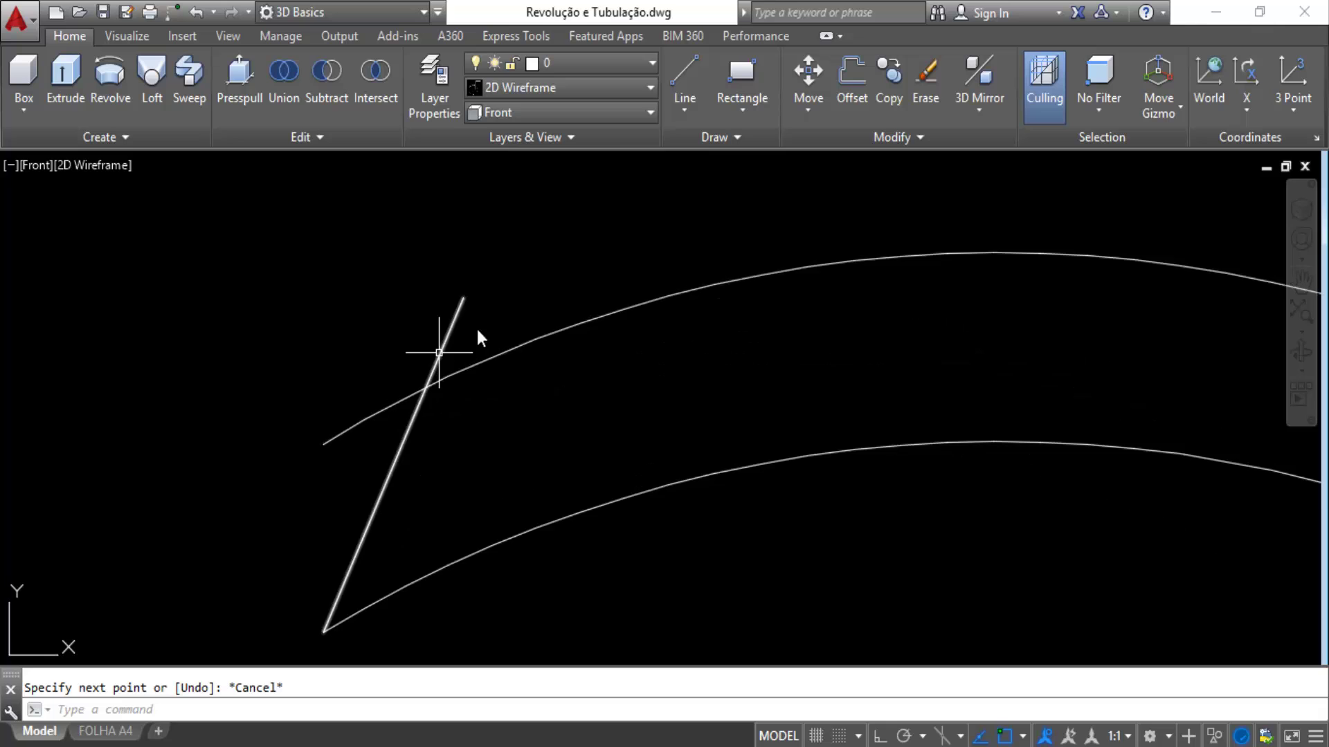
scroll(476, 336, down, 7)
scroll(761, 379, up, 2)
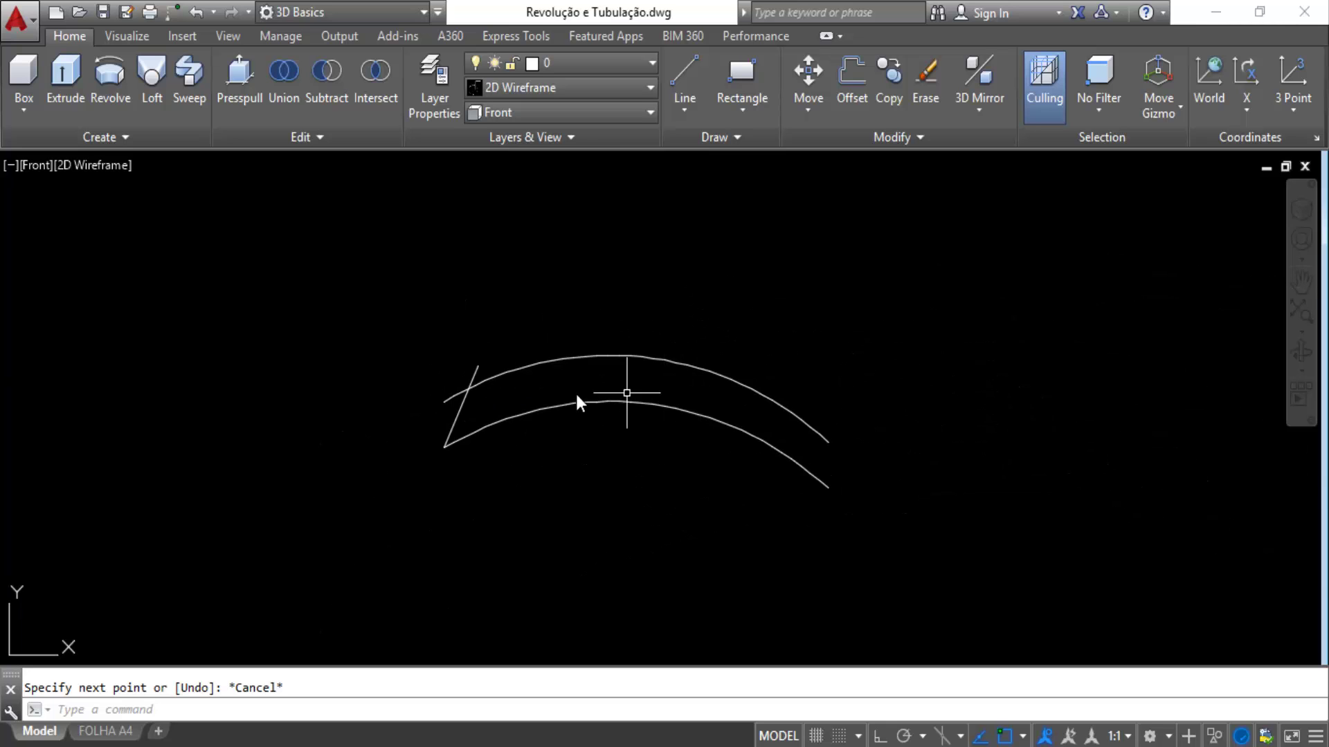
scroll(533, 395, up, 1)
click(439, 418)
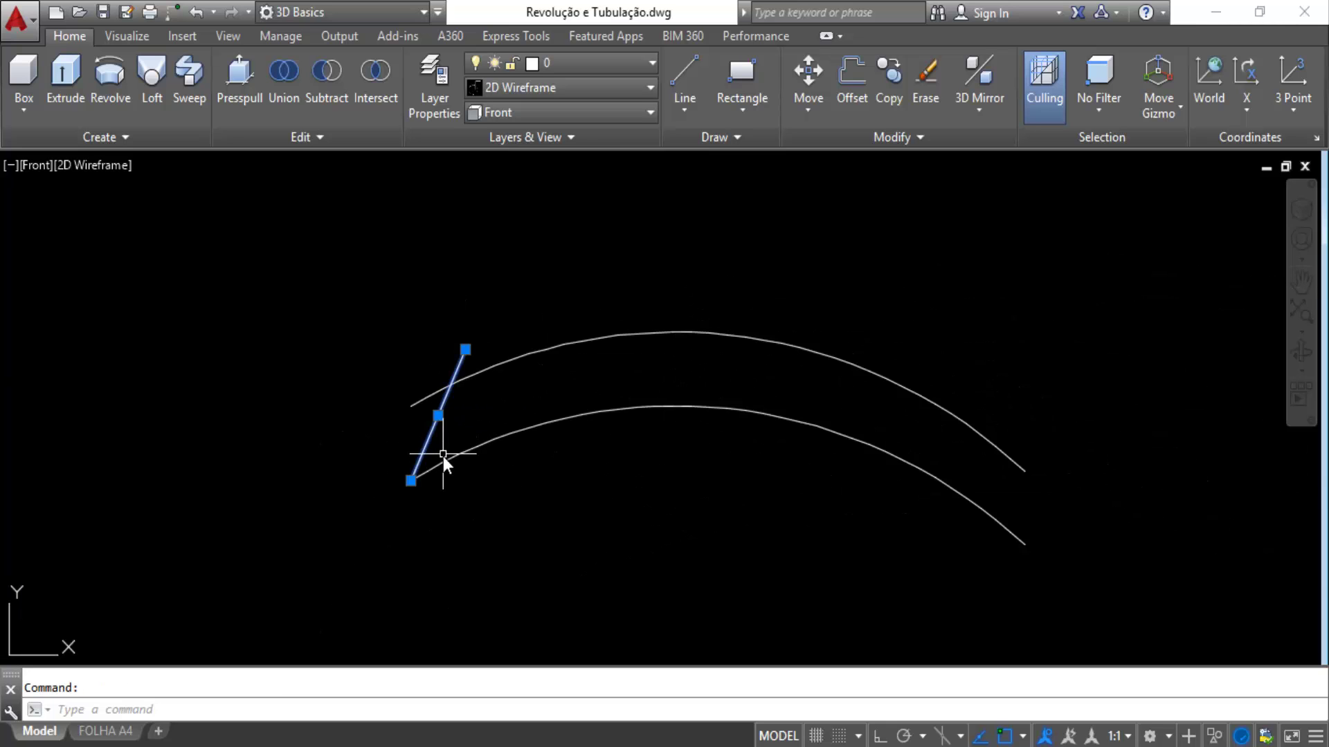
key(Escape)
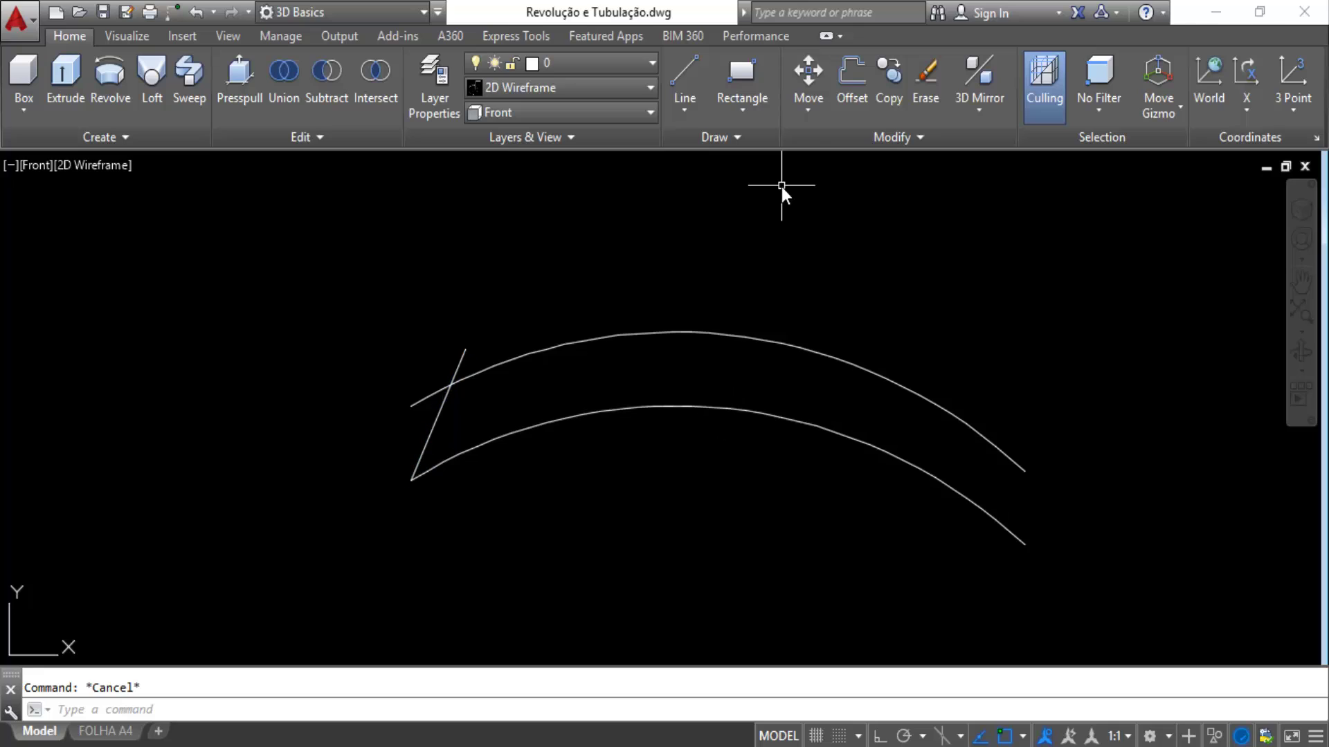
Mirror the slanted line about a vertical axis through the top point of the lower arc, keeping the source line.
click(895, 136)
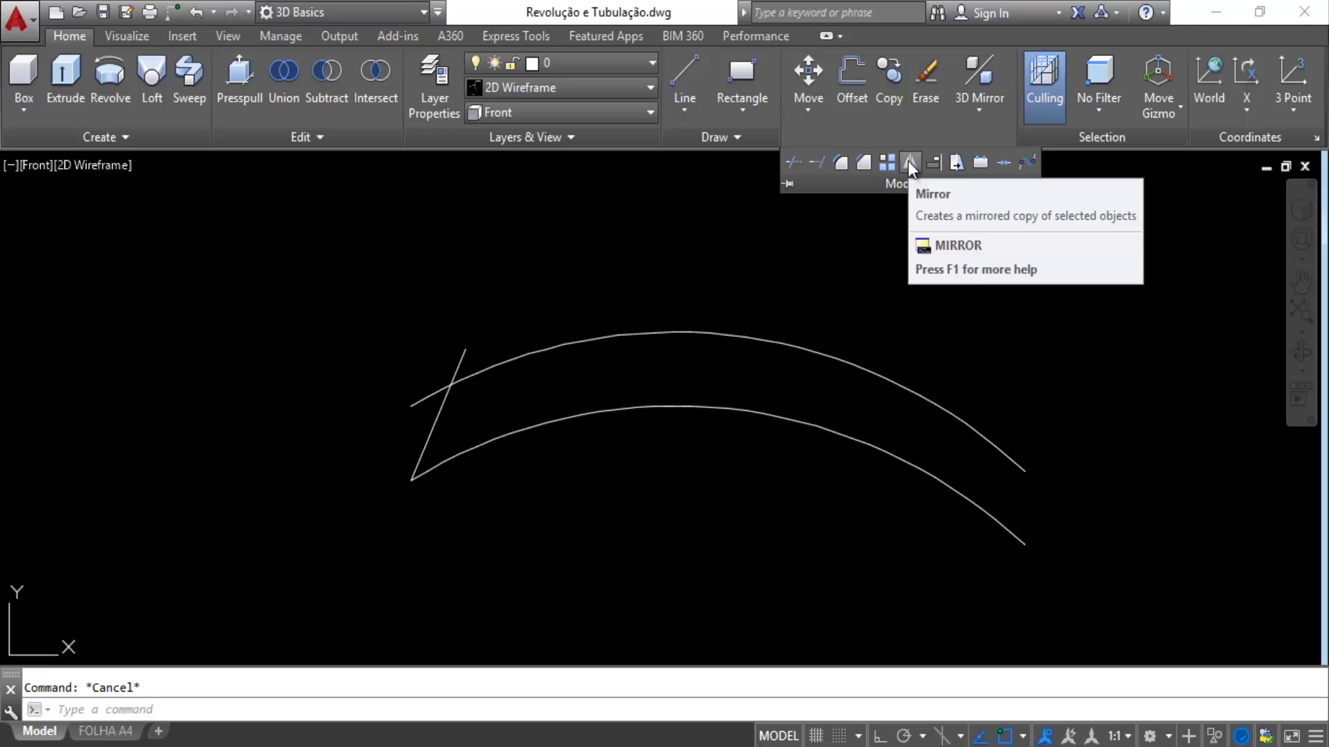
click(908, 160)
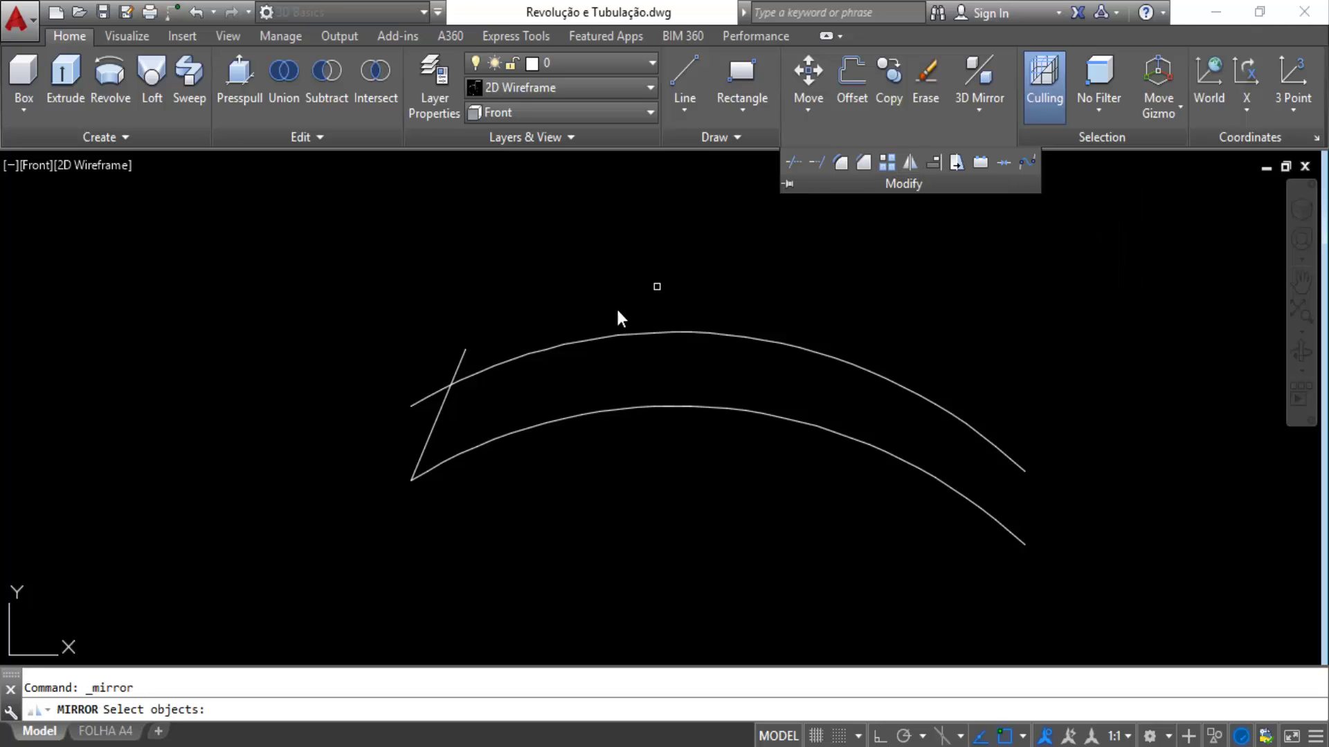
click(464, 351)
key(Return)
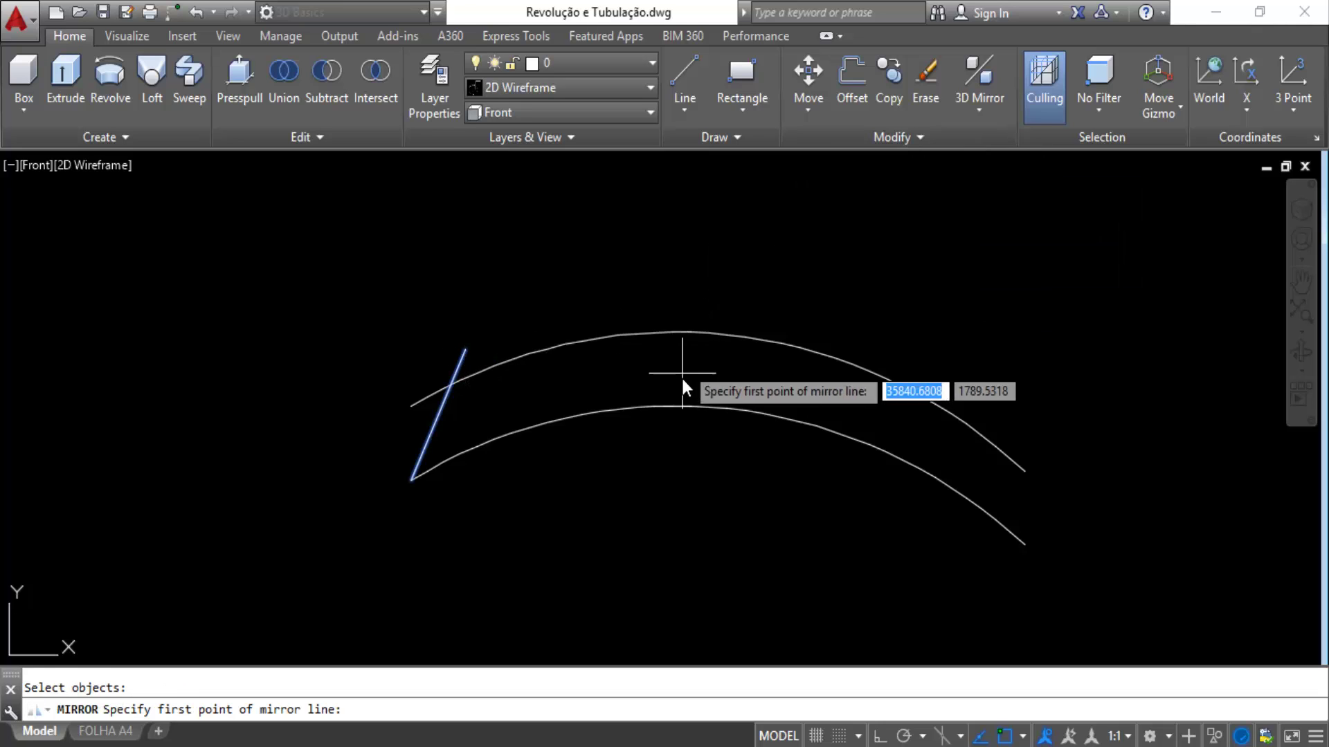
click(677, 406)
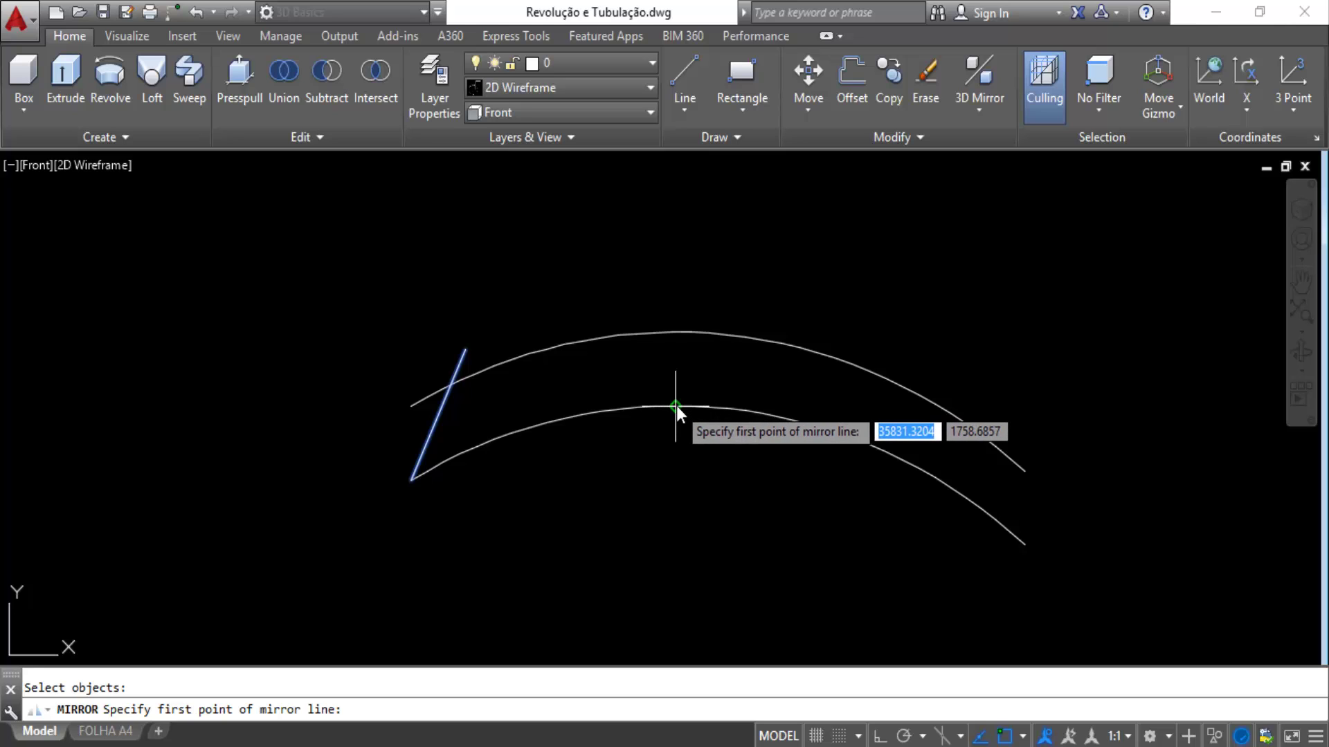
scroll(676, 406, up, 2)
scroll(674, 405, down, 3)
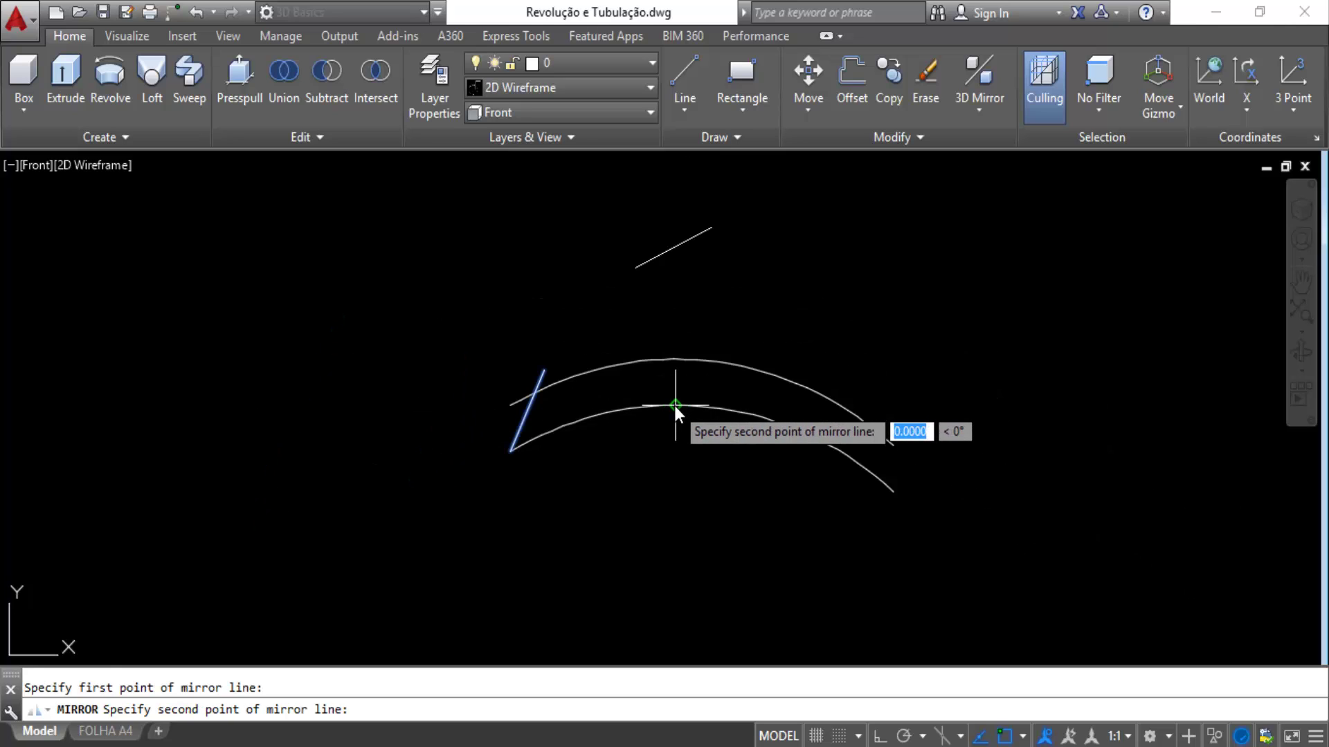
key(F8)
click(691, 284)
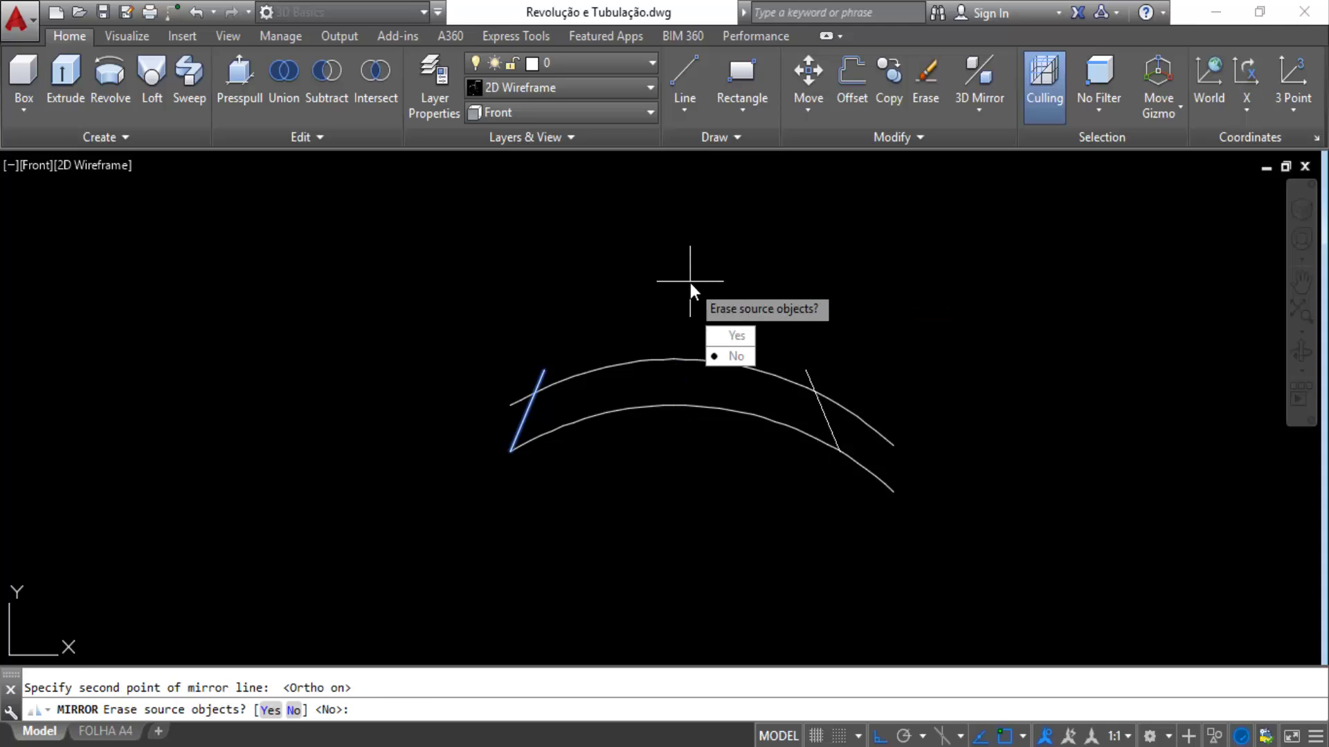
key(Return)
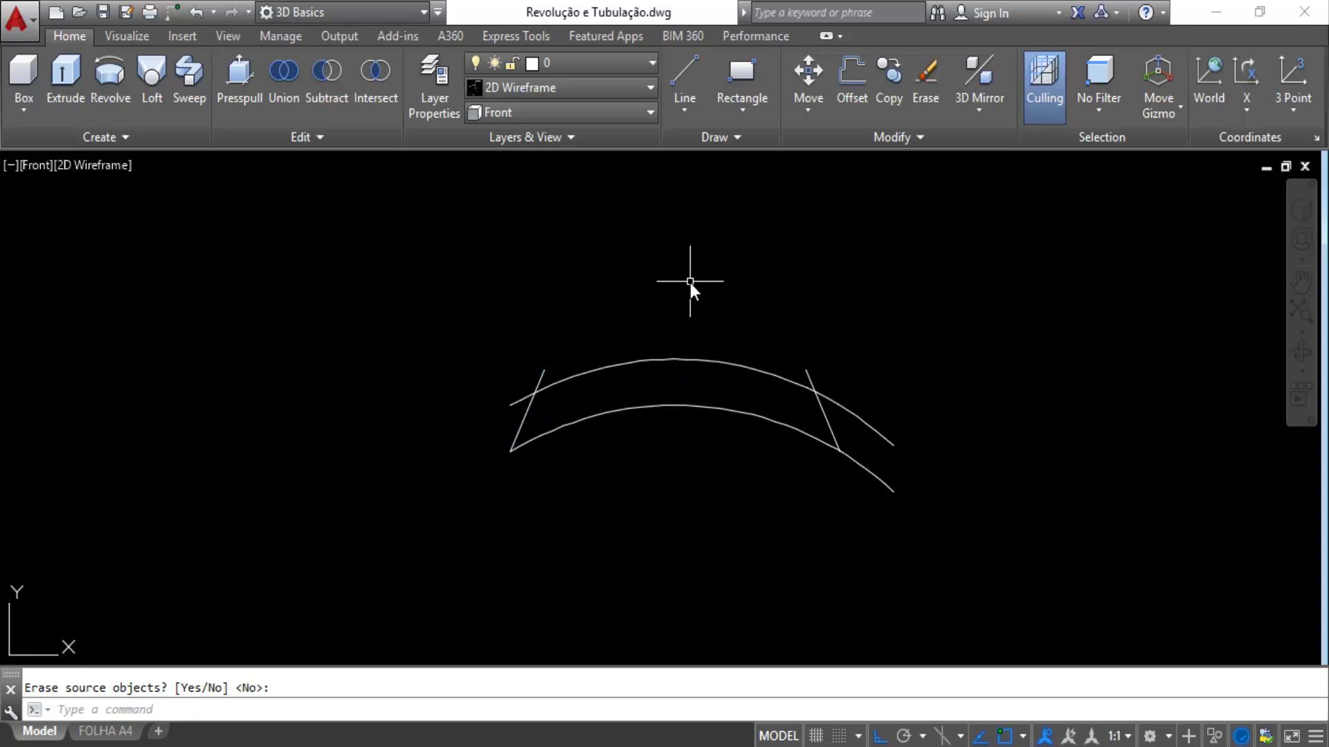
Trim the overhanging ends of both arcs and both slanted lines, using all objects as cutting edges, to leave a closed curved profile.
scroll(804, 426, up, 4)
scroll(899, 496, up, 3)
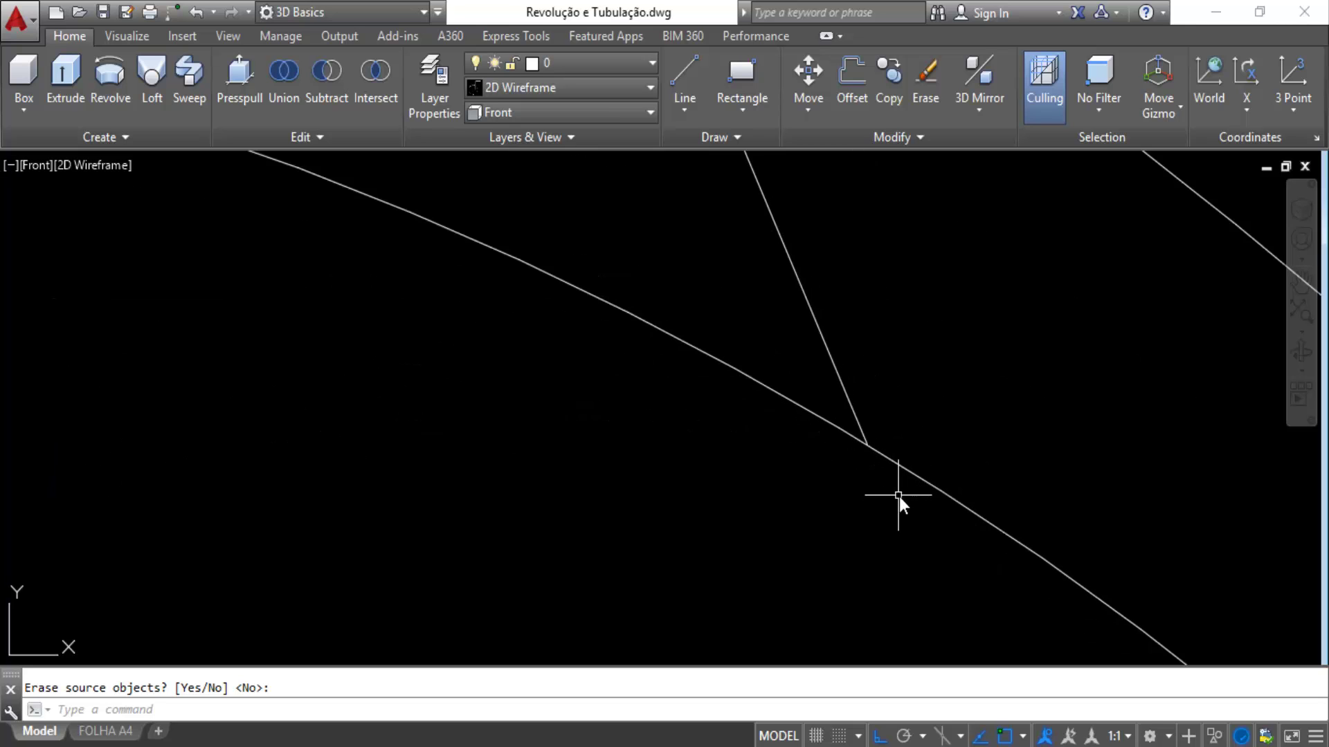
scroll(900, 477, down, 5)
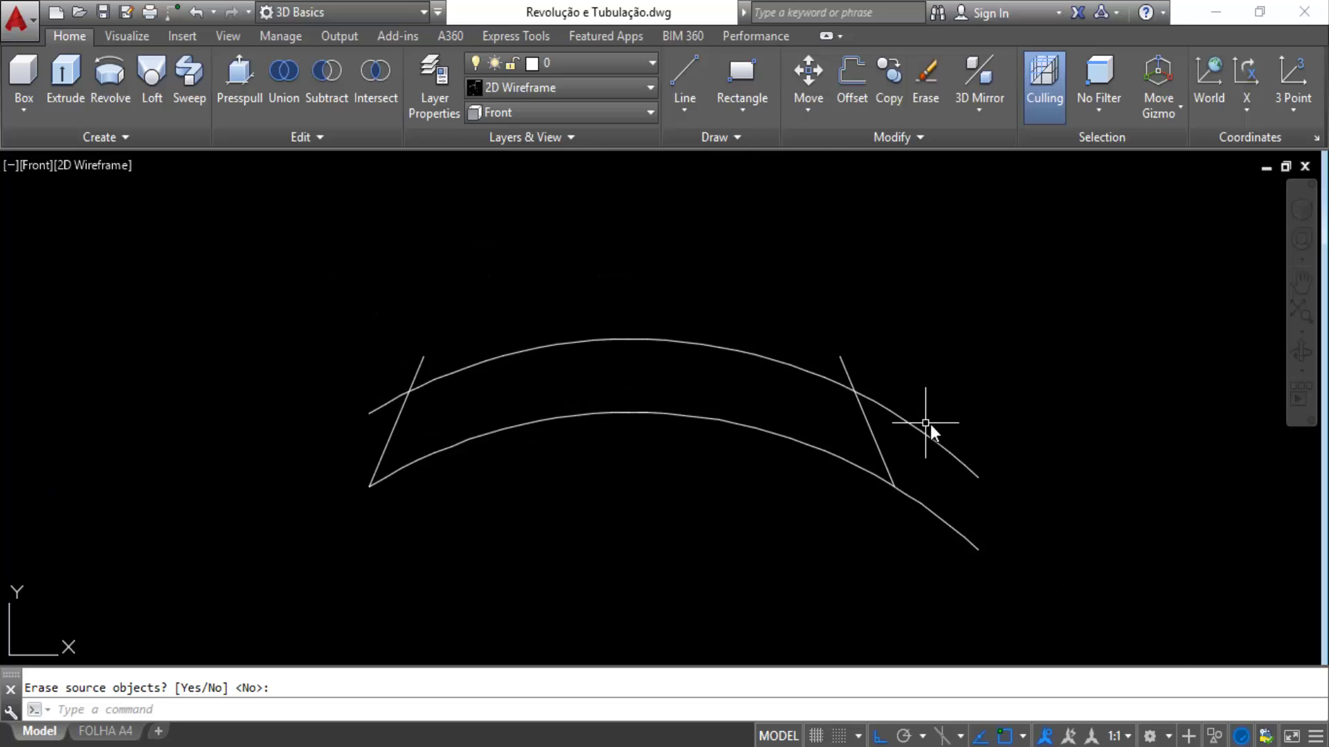
click(901, 137)
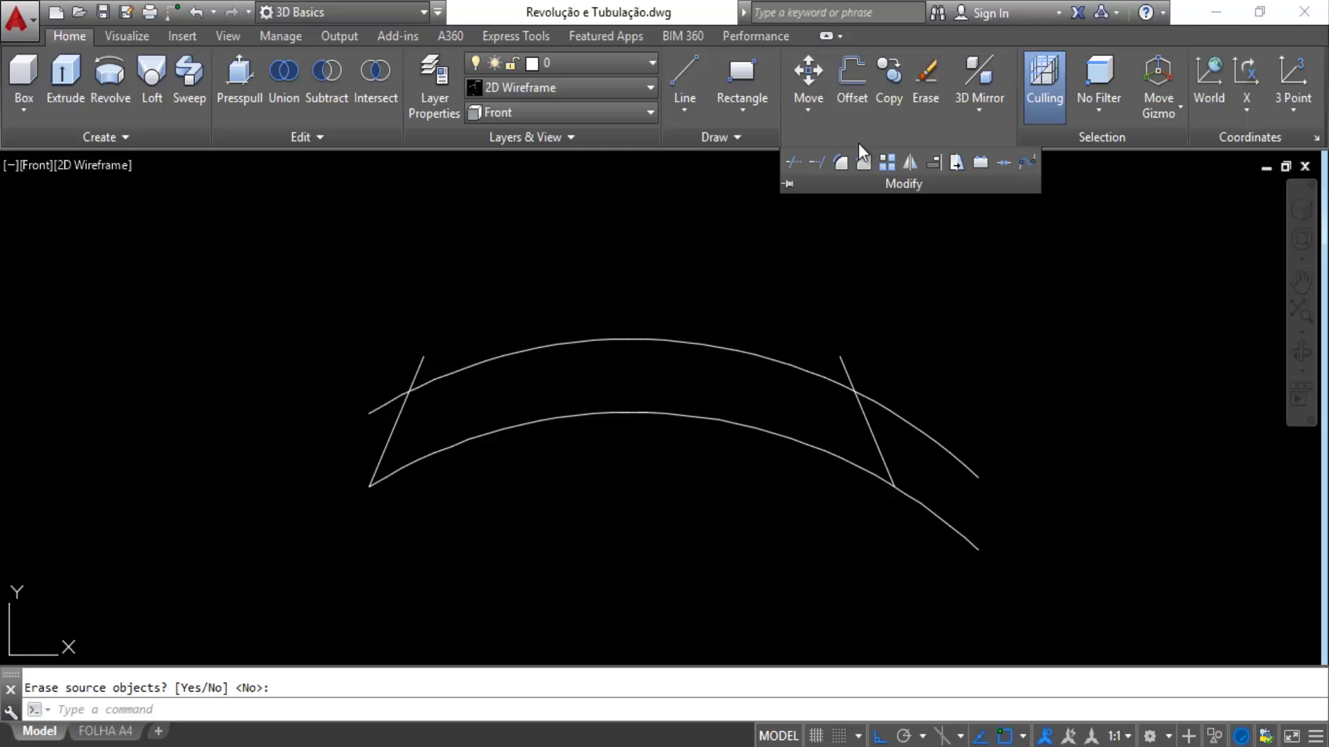
click(794, 163)
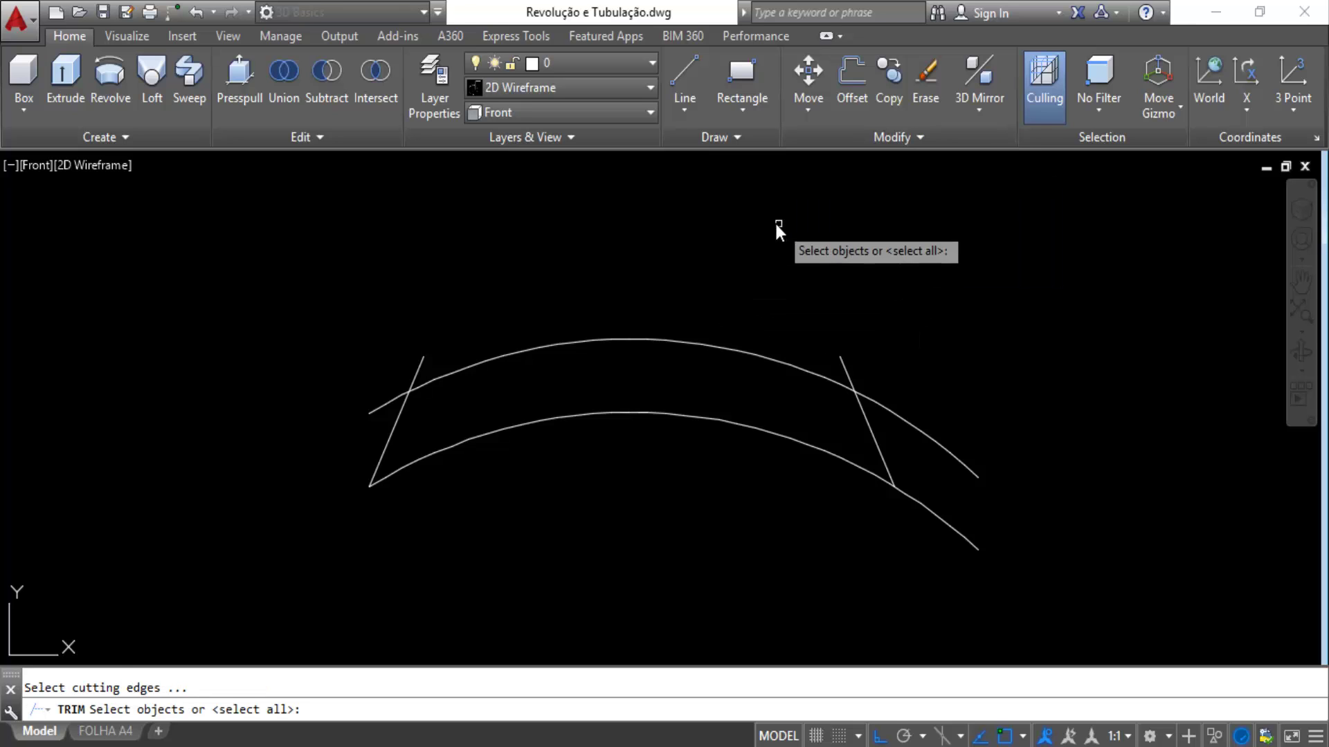
key(Return)
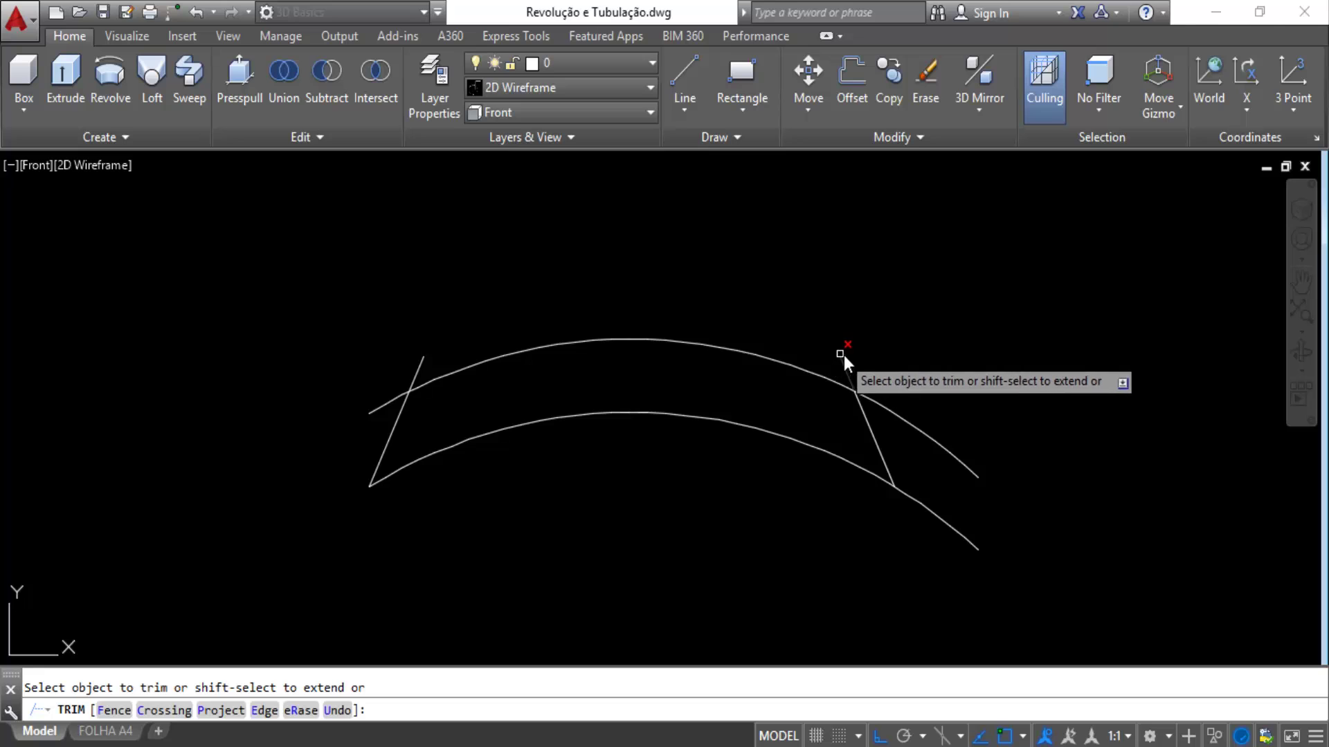
click(844, 355)
click(844, 366)
click(893, 408)
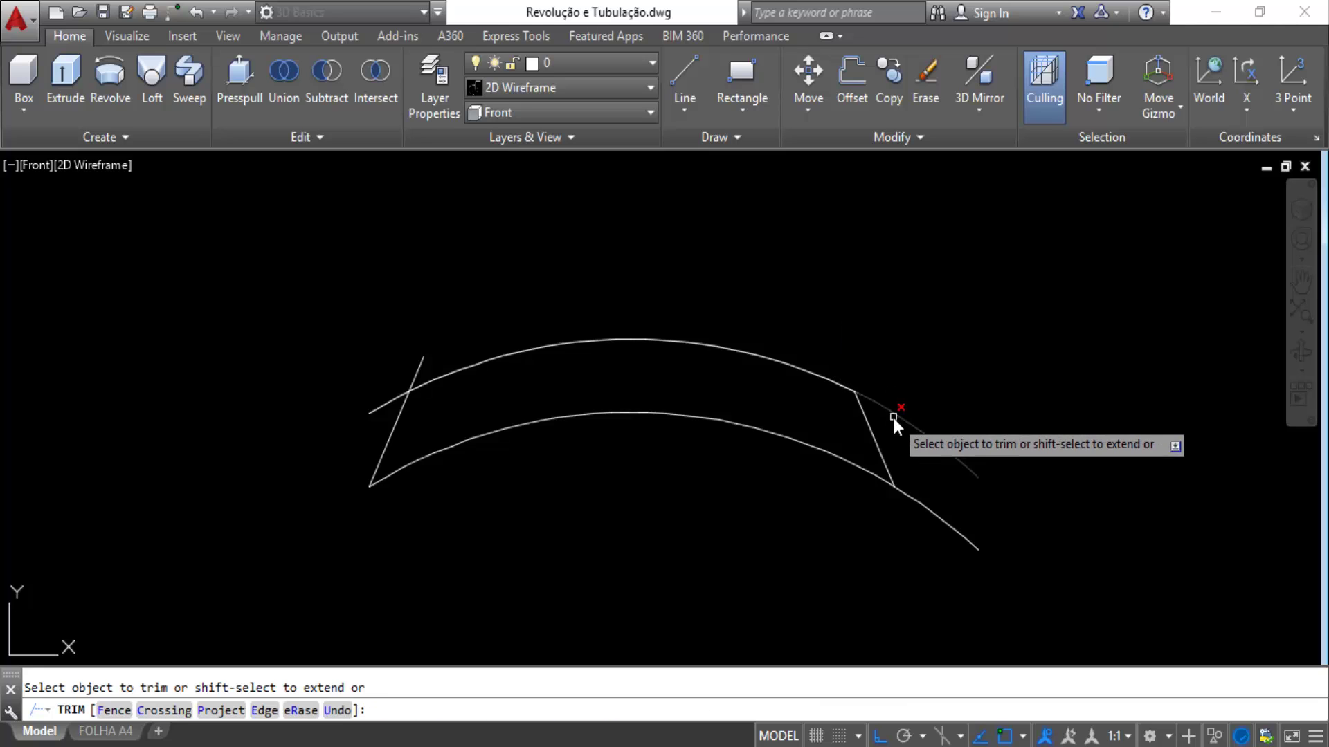
click(911, 500)
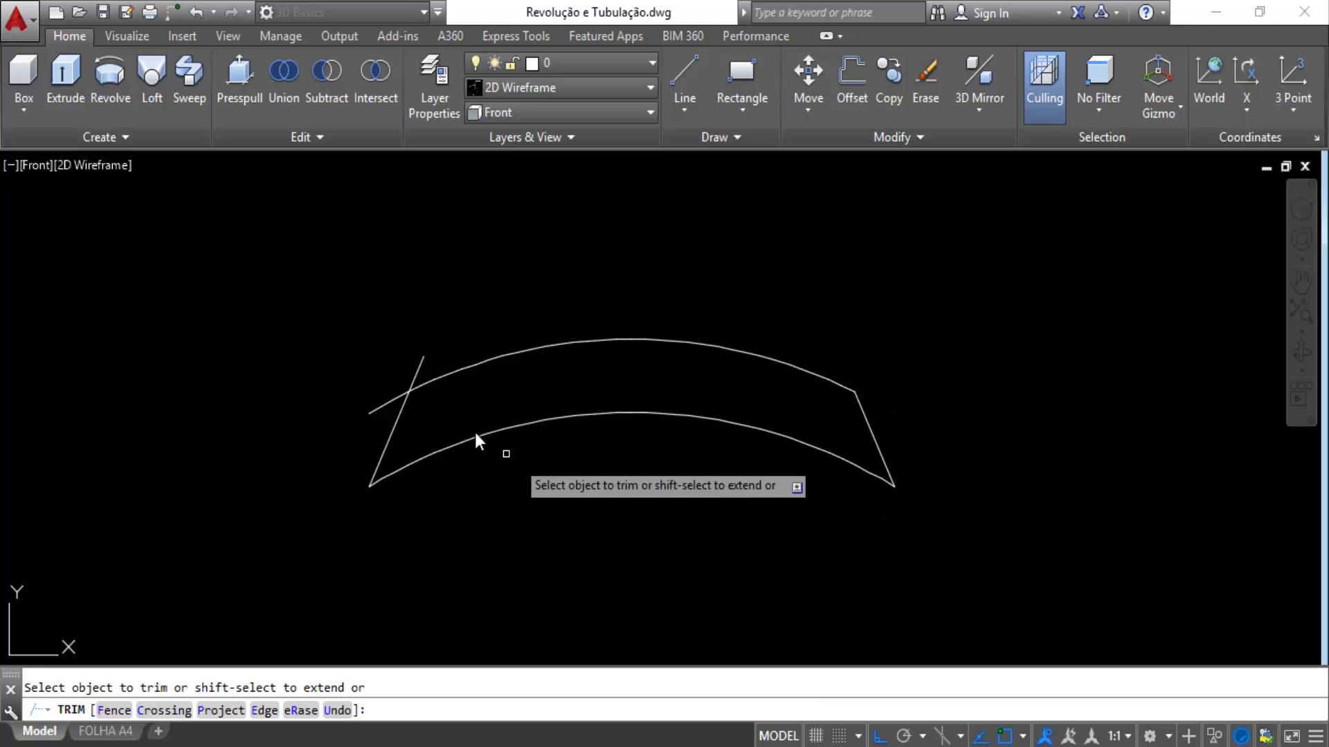
click(425, 353)
click(397, 400)
key(Escape)
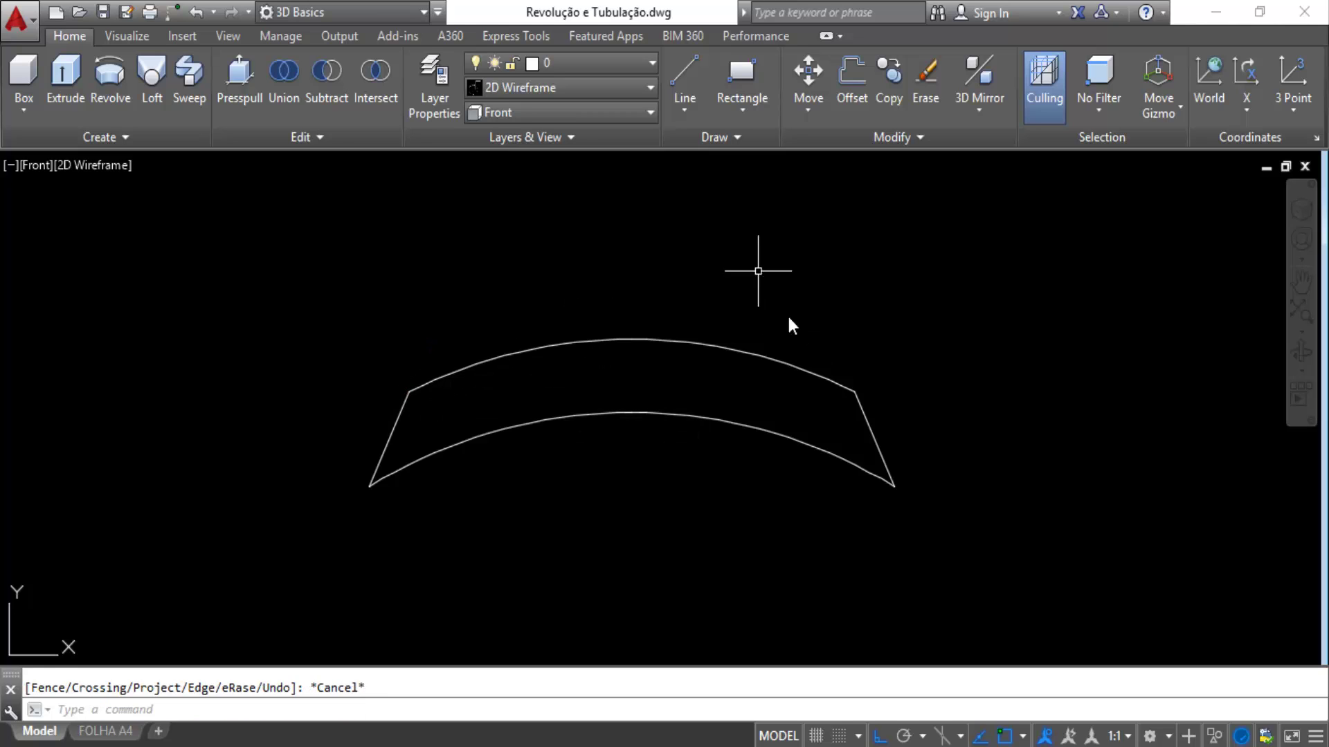
middle_drag(756, 380, 875, 351)
middle_drag(929, 465, 958, 451)
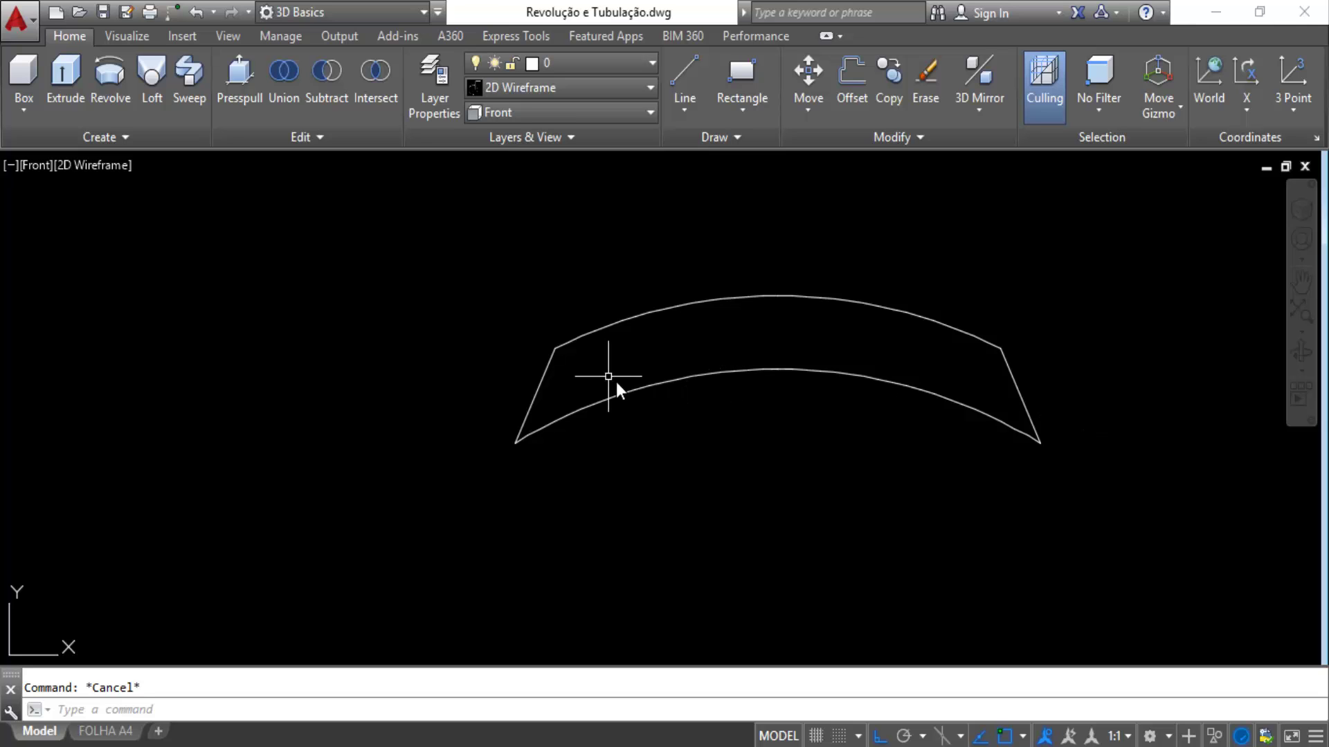
scroll(664, 360, down, 5)
scroll(725, 321, up, 5)
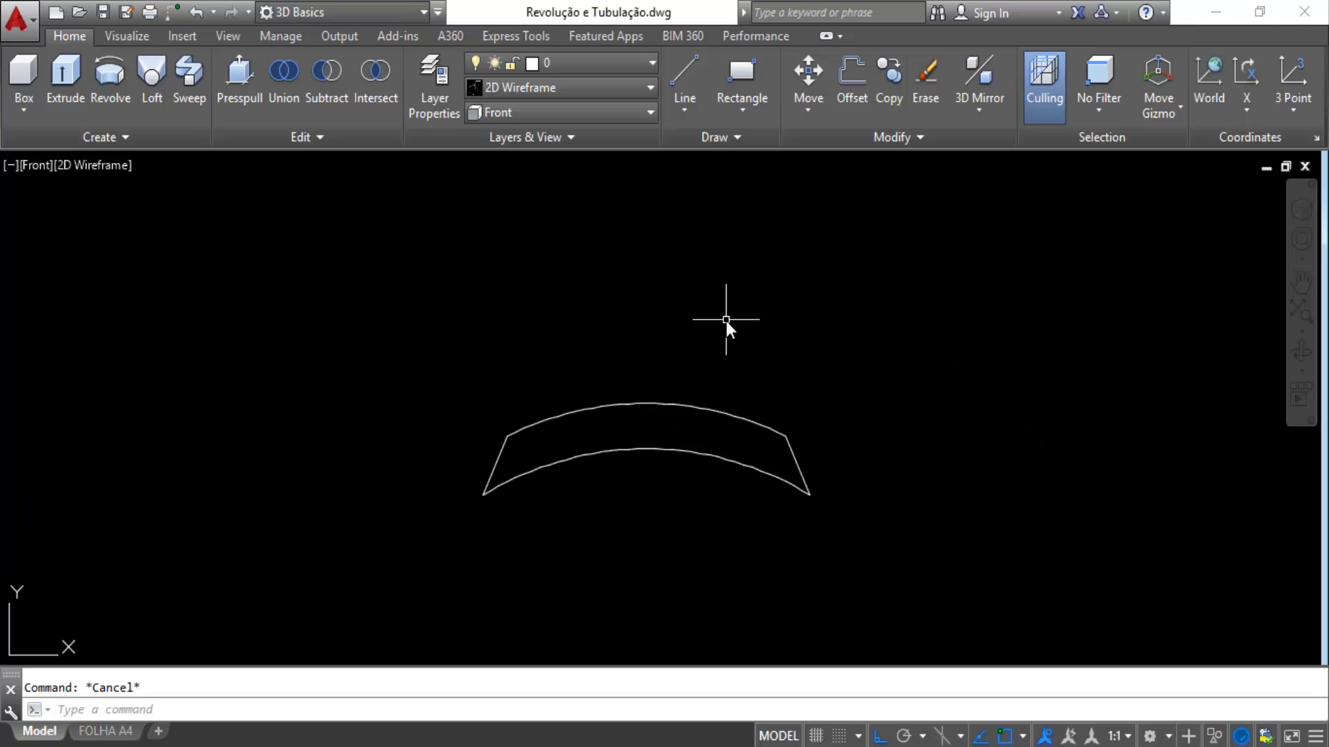
middle_drag(730, 465, 717, 356)
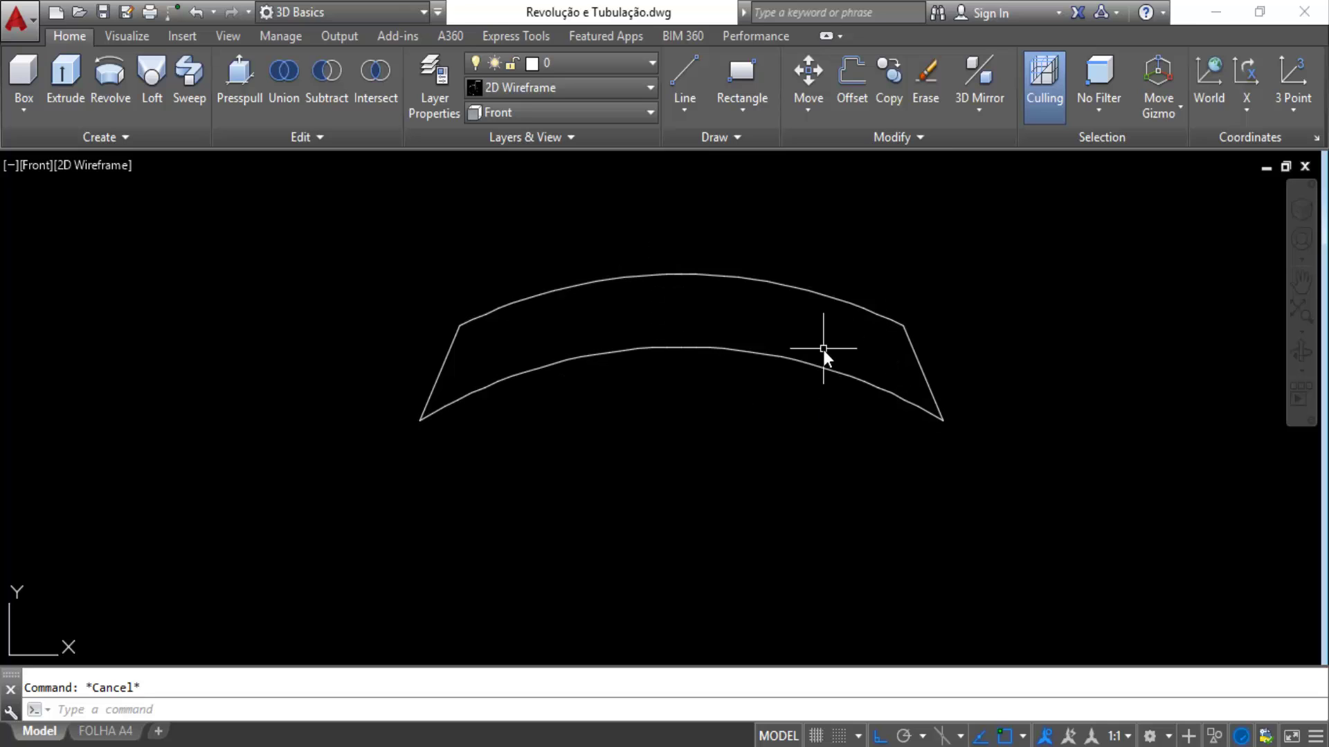
scroll(823, 351, down, 2)
scroll(866, 408, down, 1)
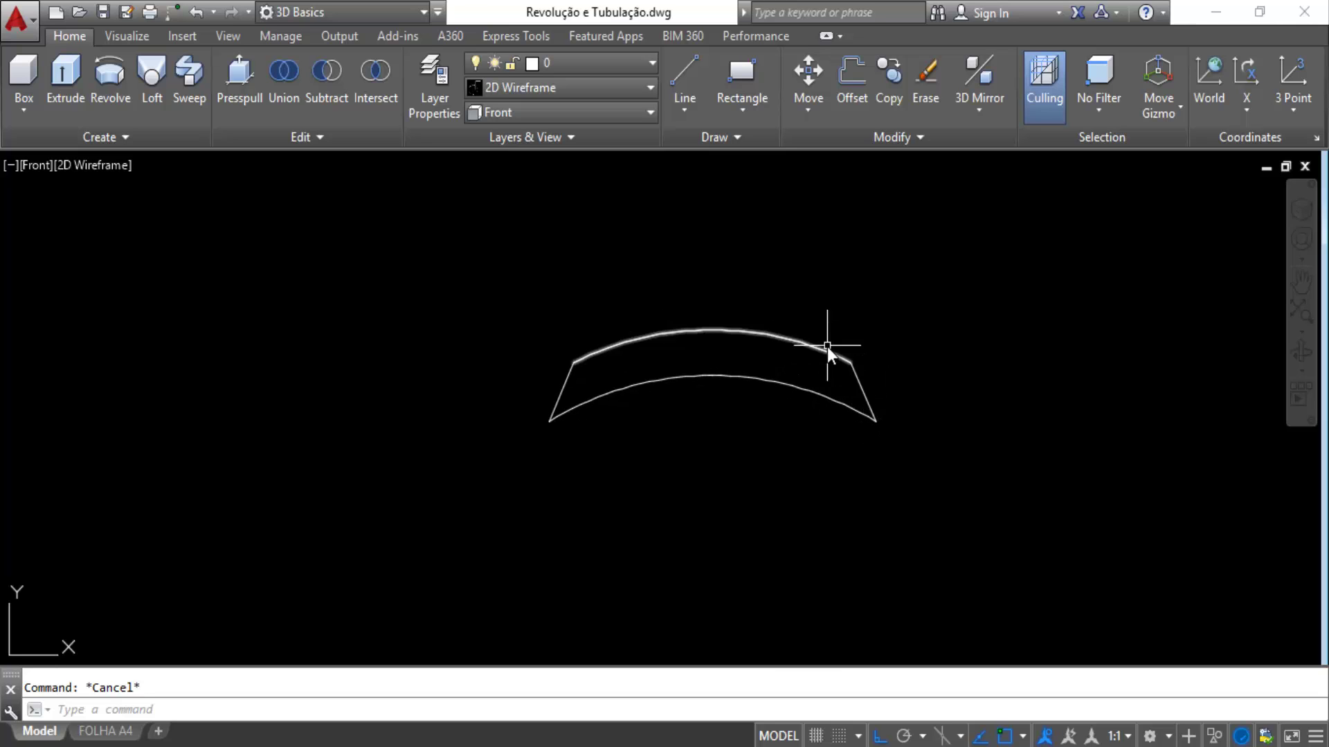
Try joining the profile's two arcs and two slanted lines into a single polyline.
middle_drag(828, 346, 757, 348)
scroll(757, 348, up, 2)
click(268, 281)
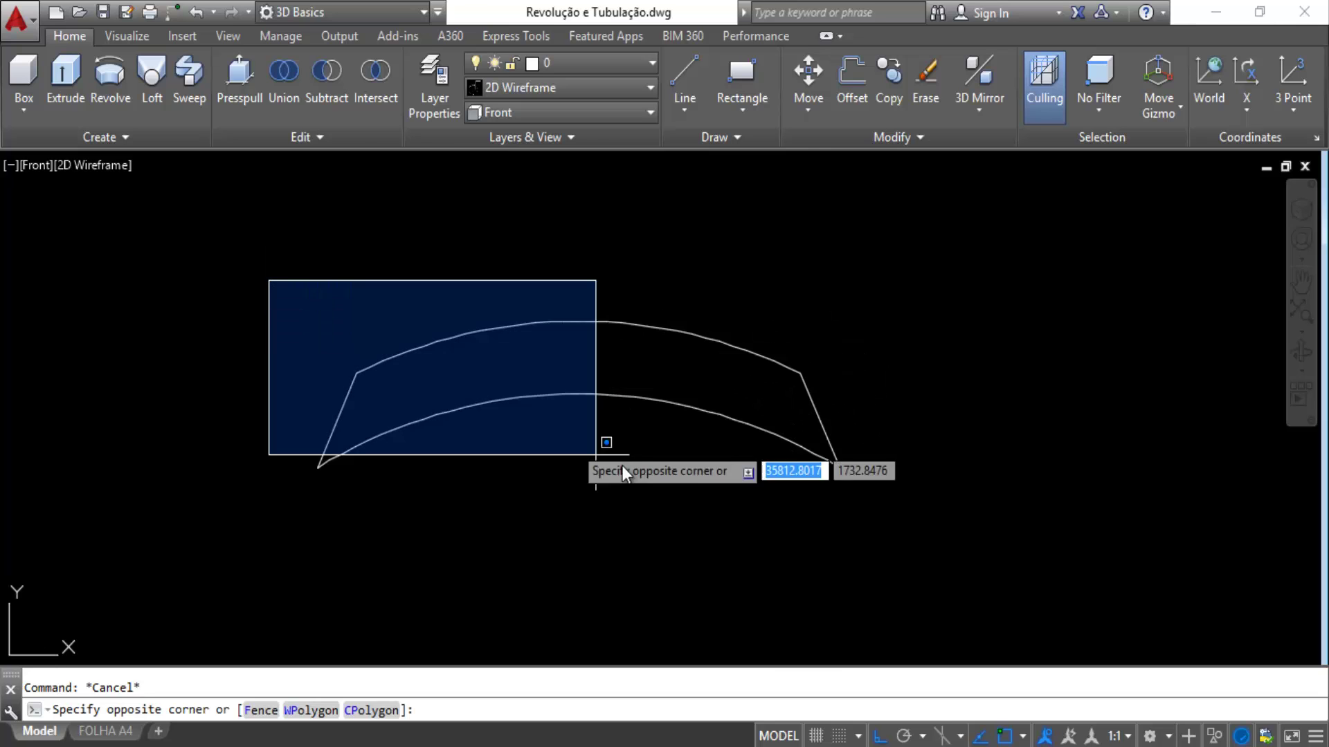
click(910, 516)
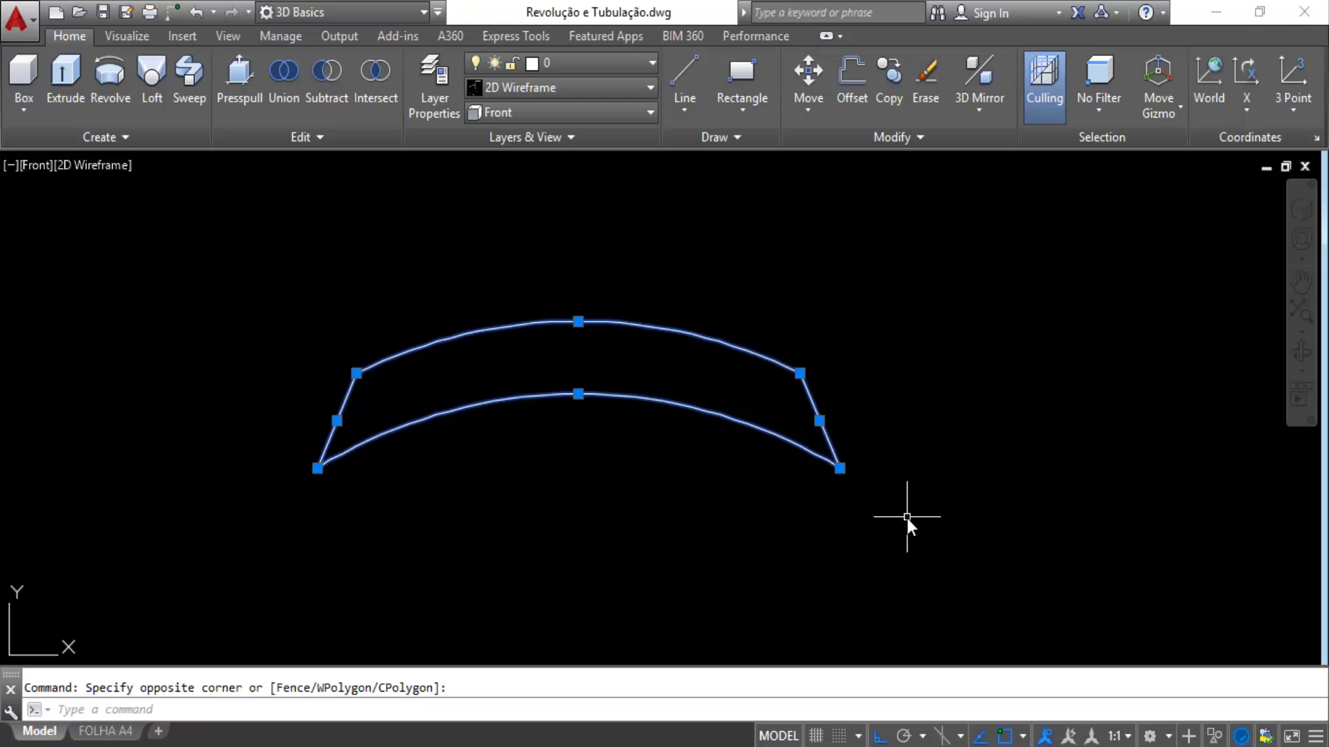
text(J)
key(Return)
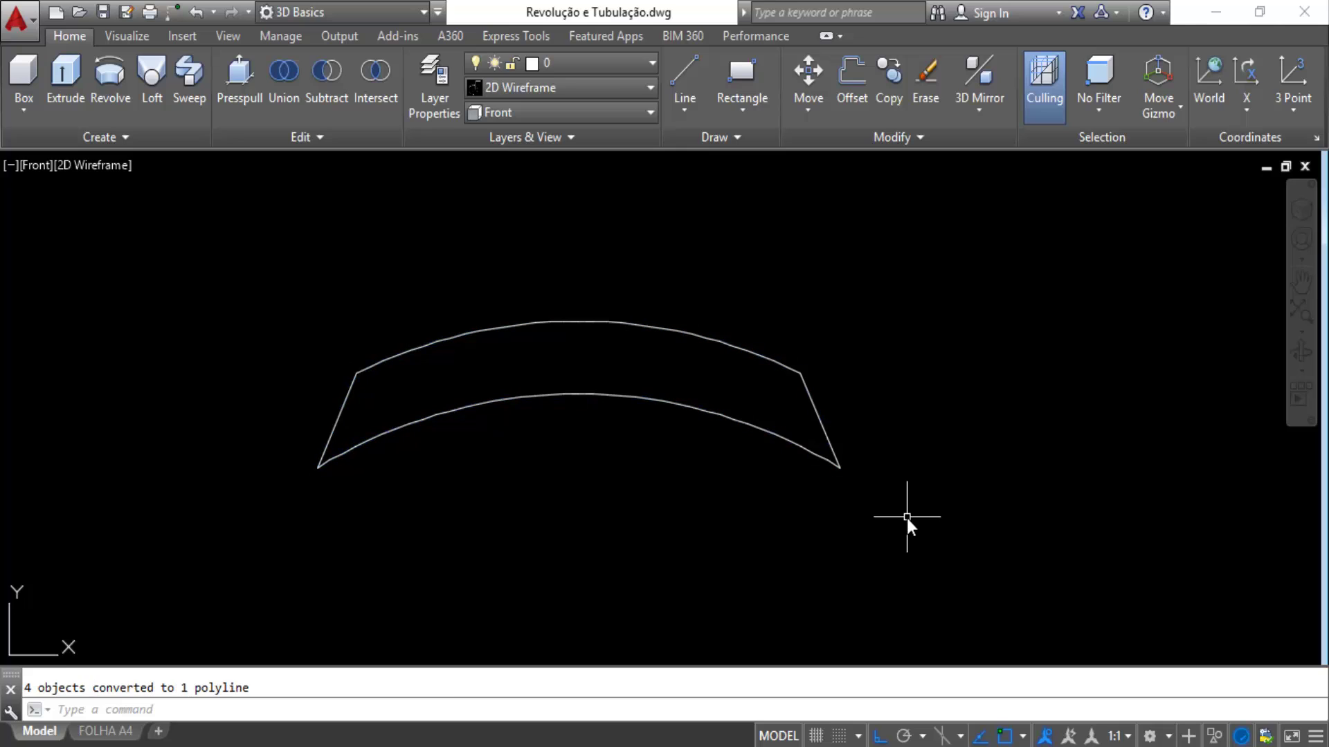
click(804, 378)
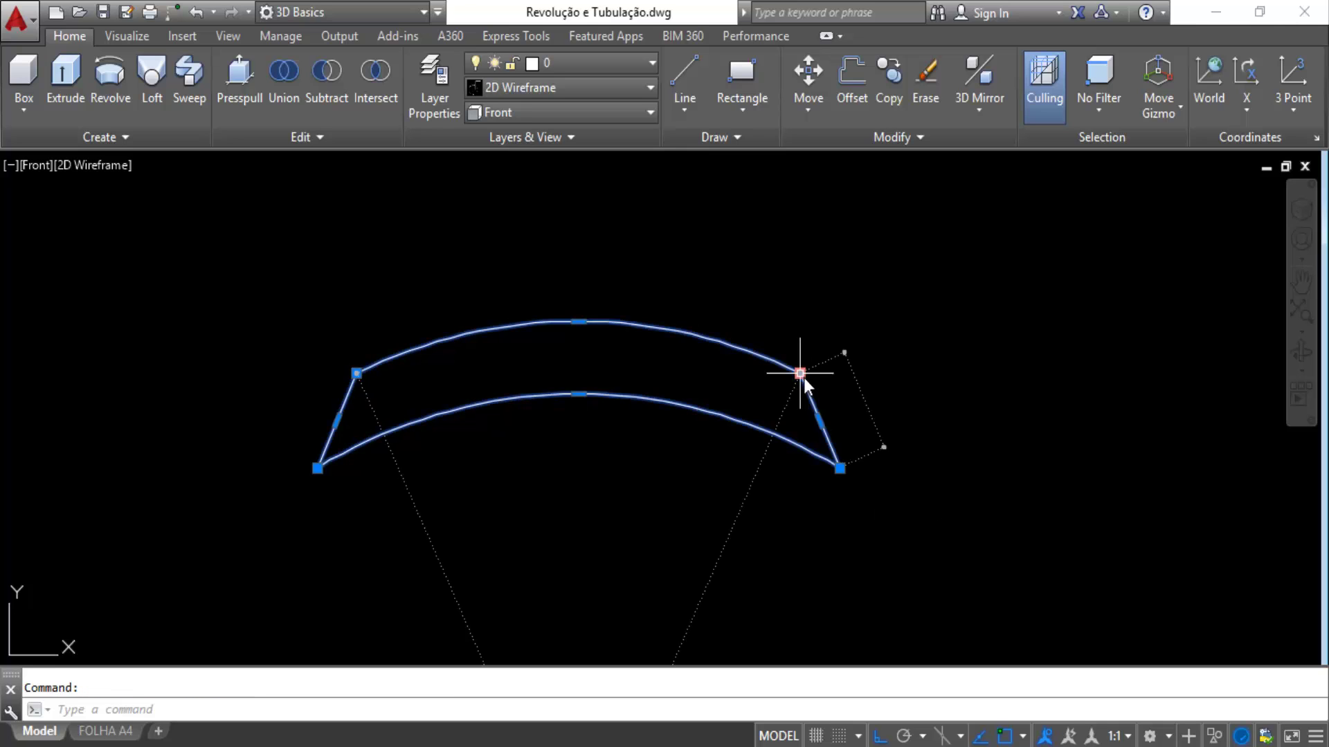
key(Escape)
key(ctrl+z)
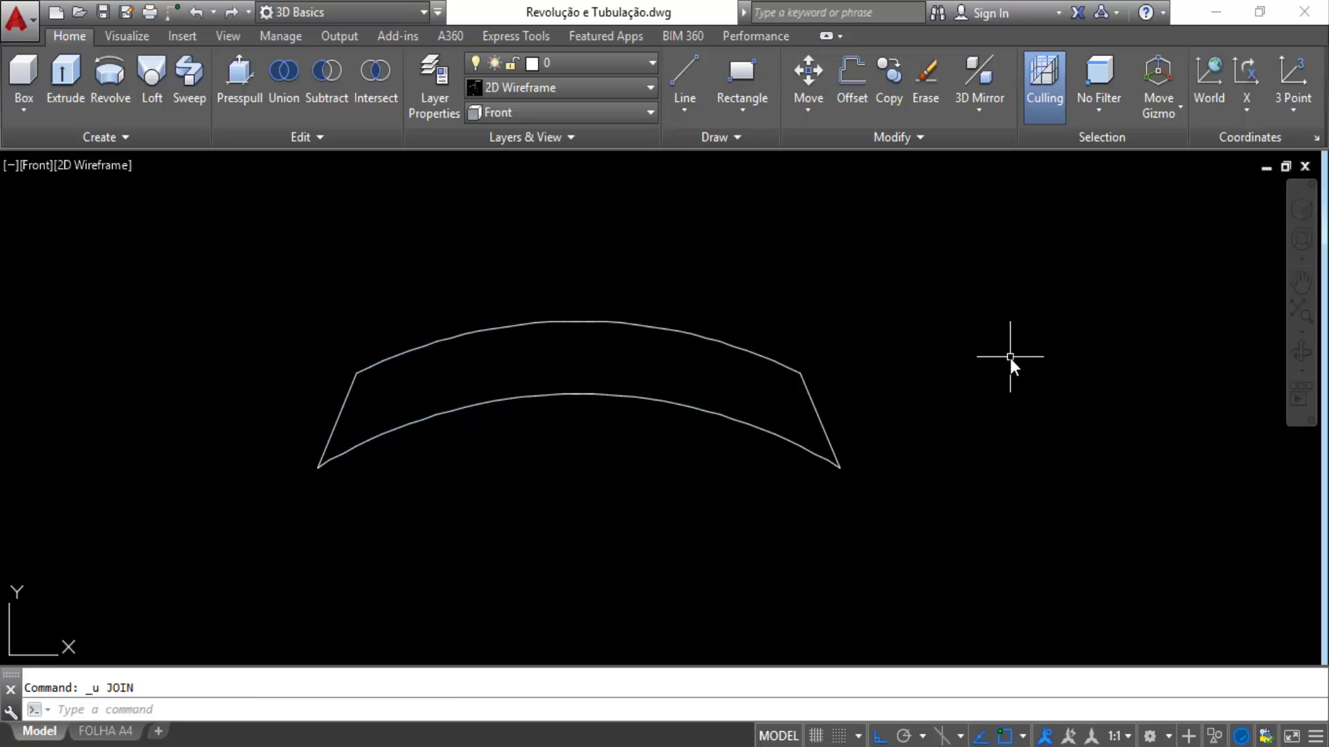
key(Escape)
Create a polyline boundary from the area enclosed by the two arcs and slanted lines, with island detection on.
text(BO)
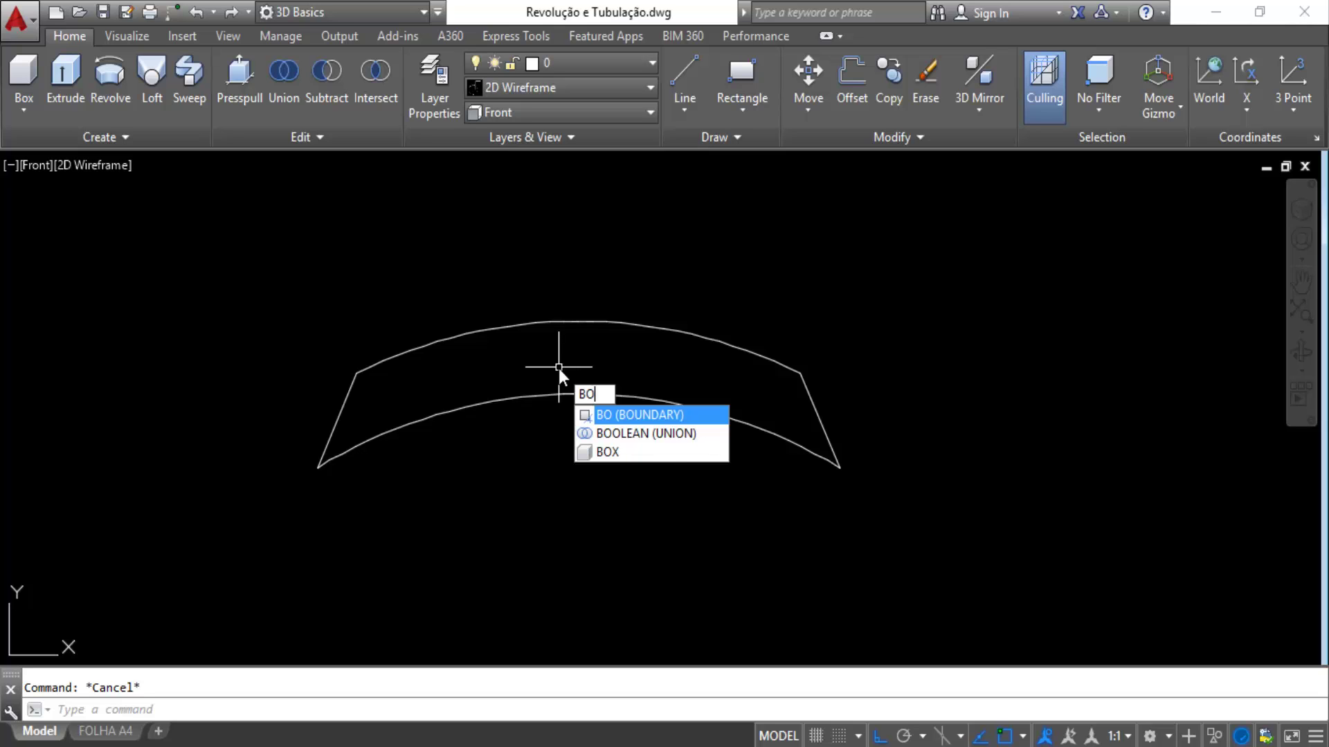
key(Return)
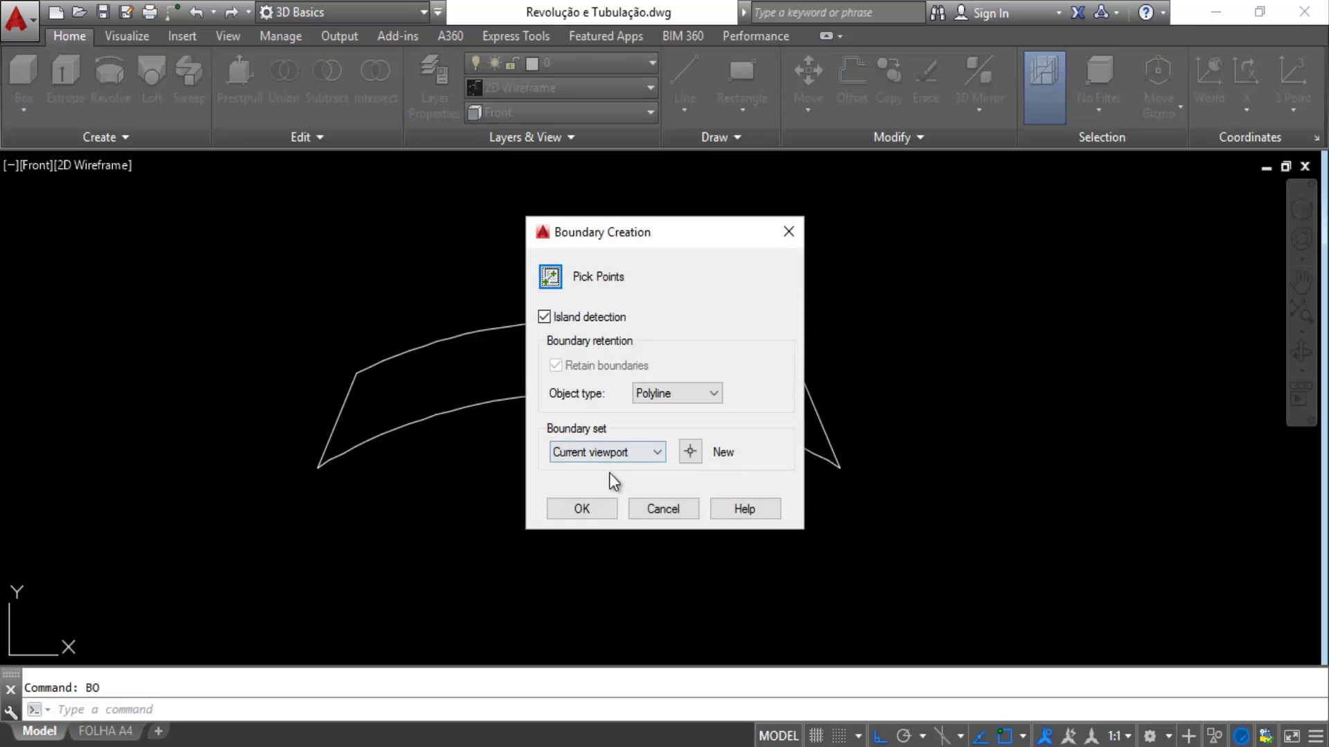
click(589, 506)
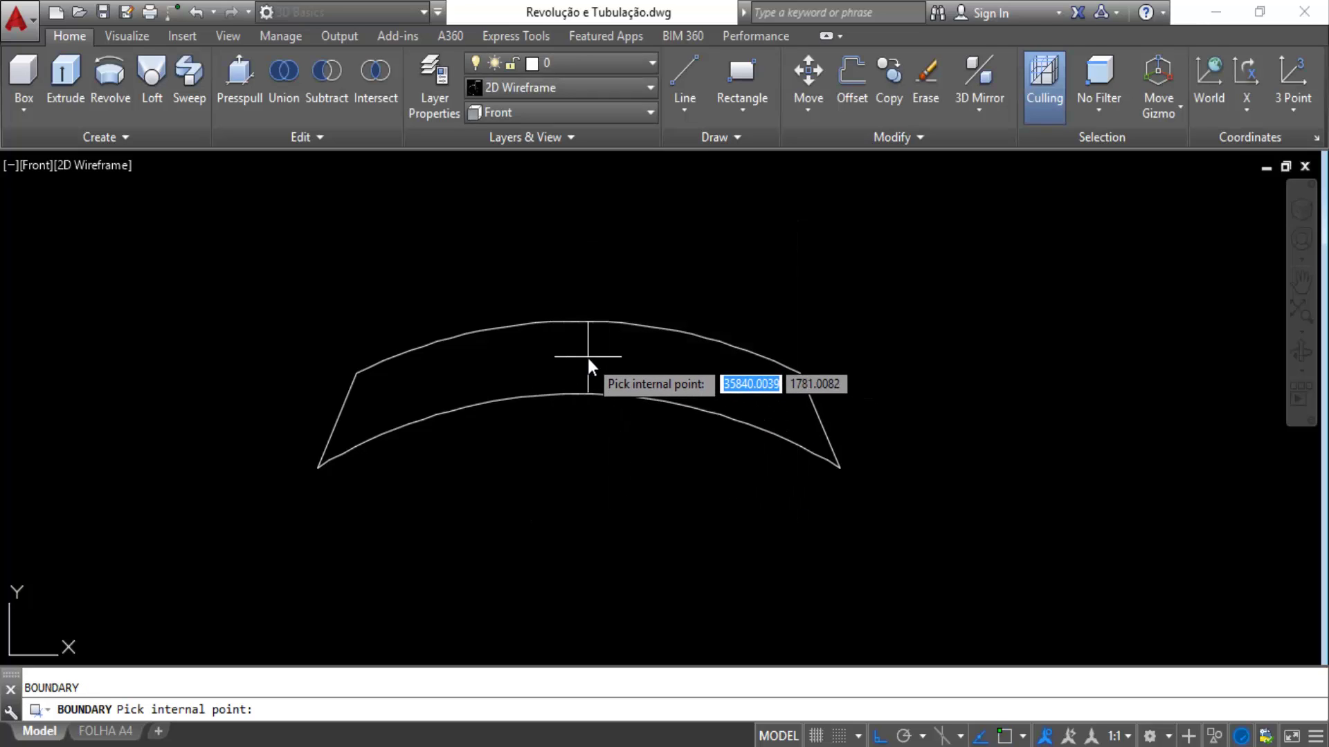
click(584, 357)
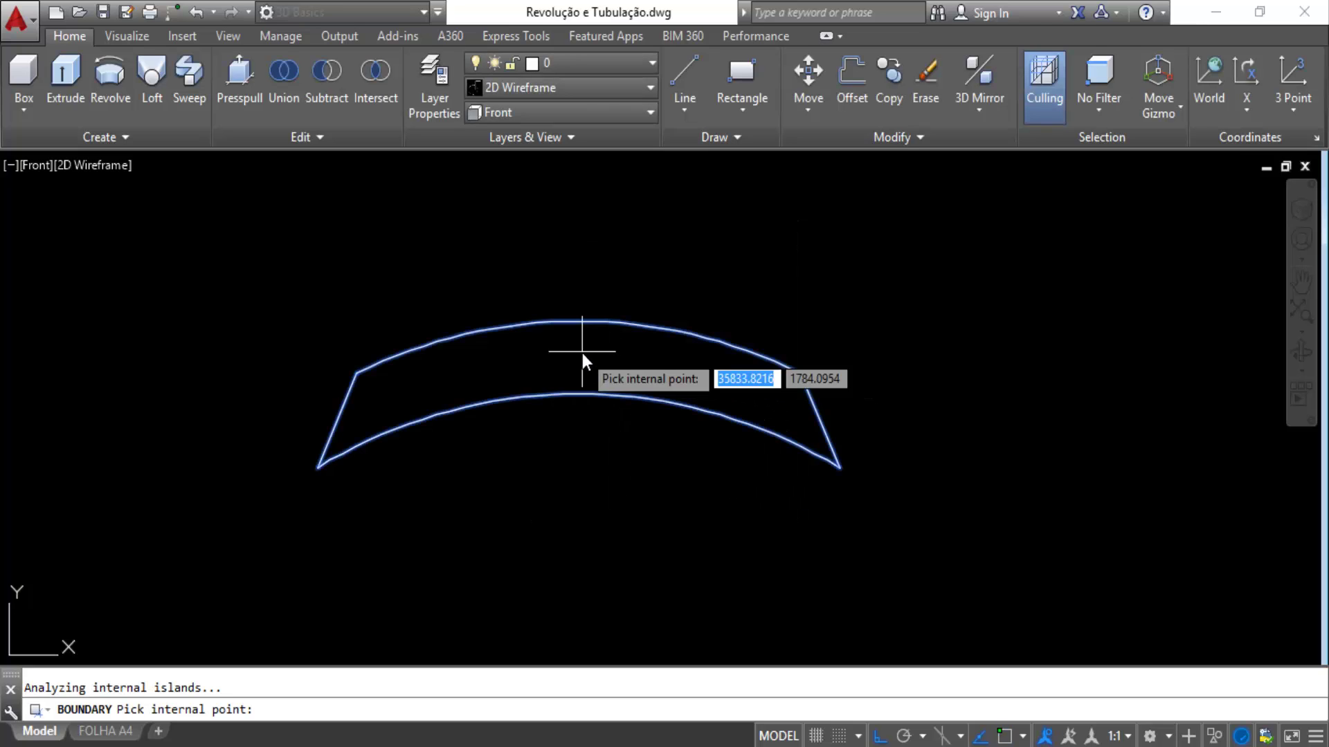
key(Return)
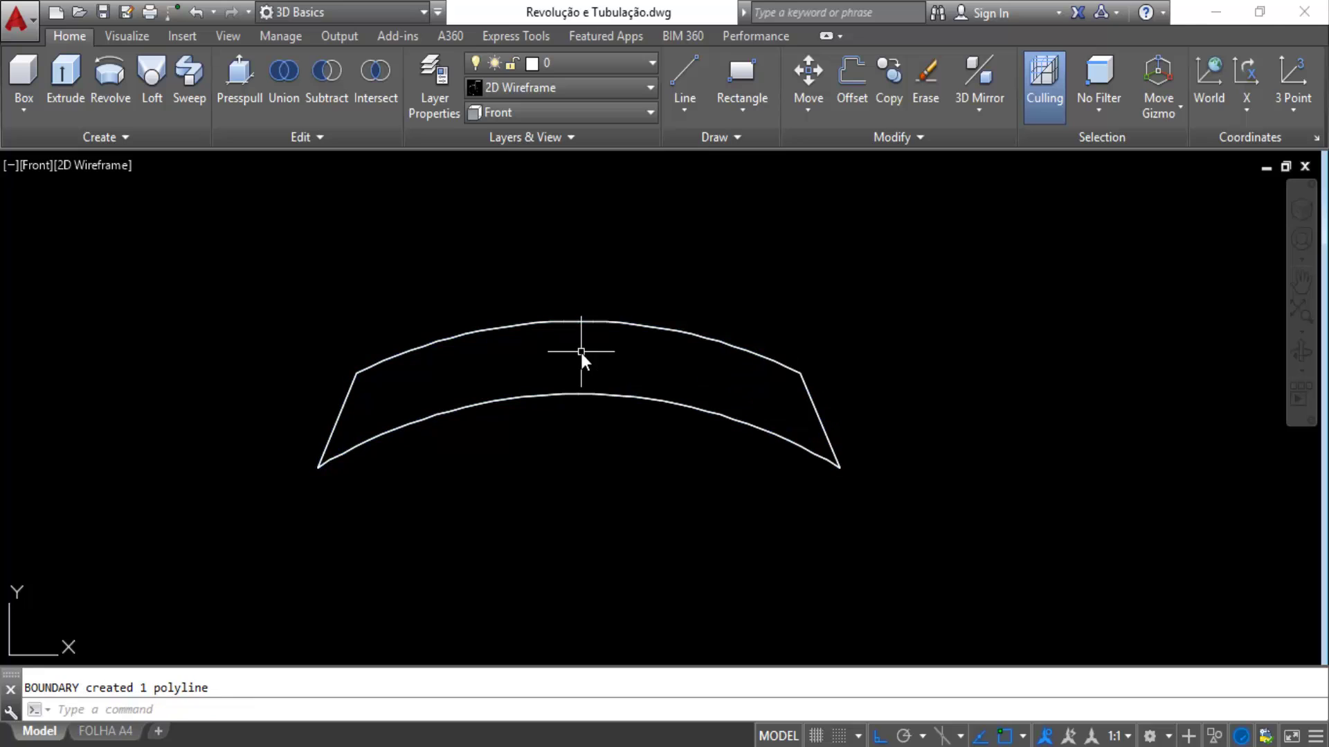
key(Escape)
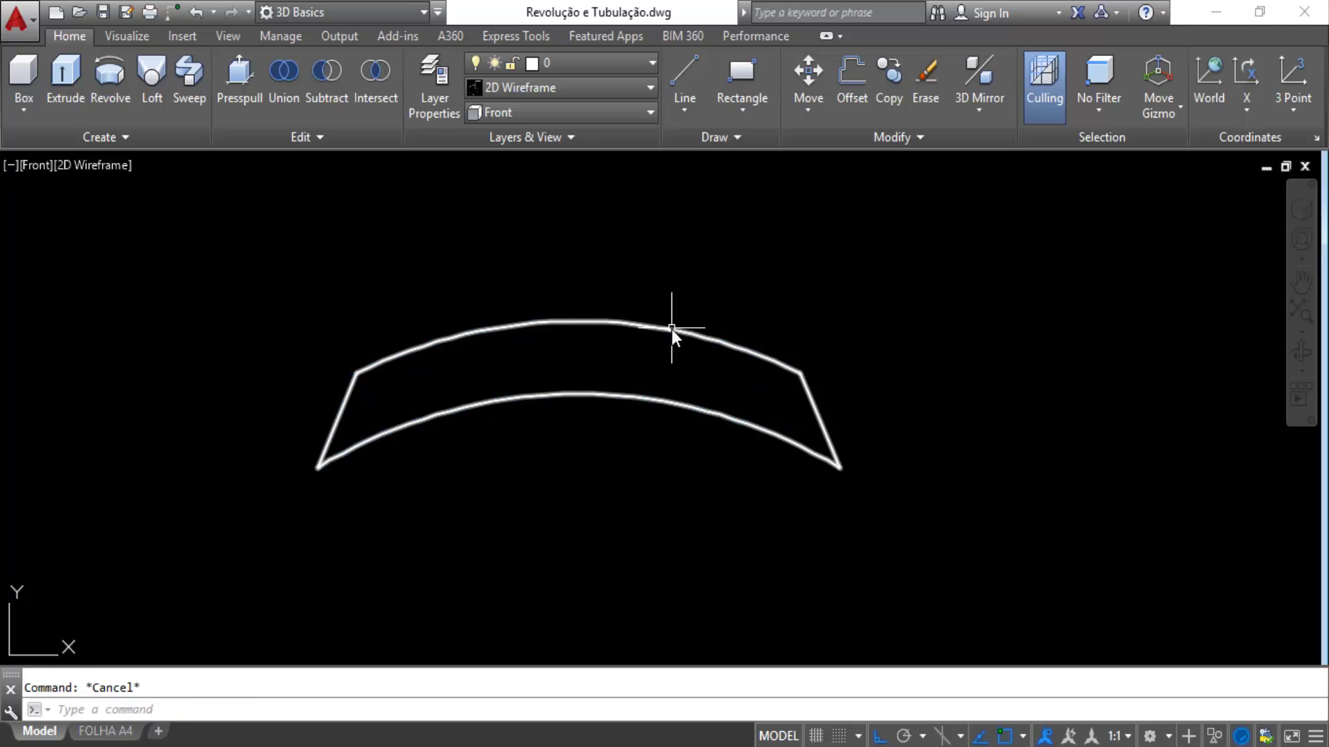
Move the boundary polyline horizontally to the right with Ortho on, clear of the original arcs and lines.
click(671, 329)
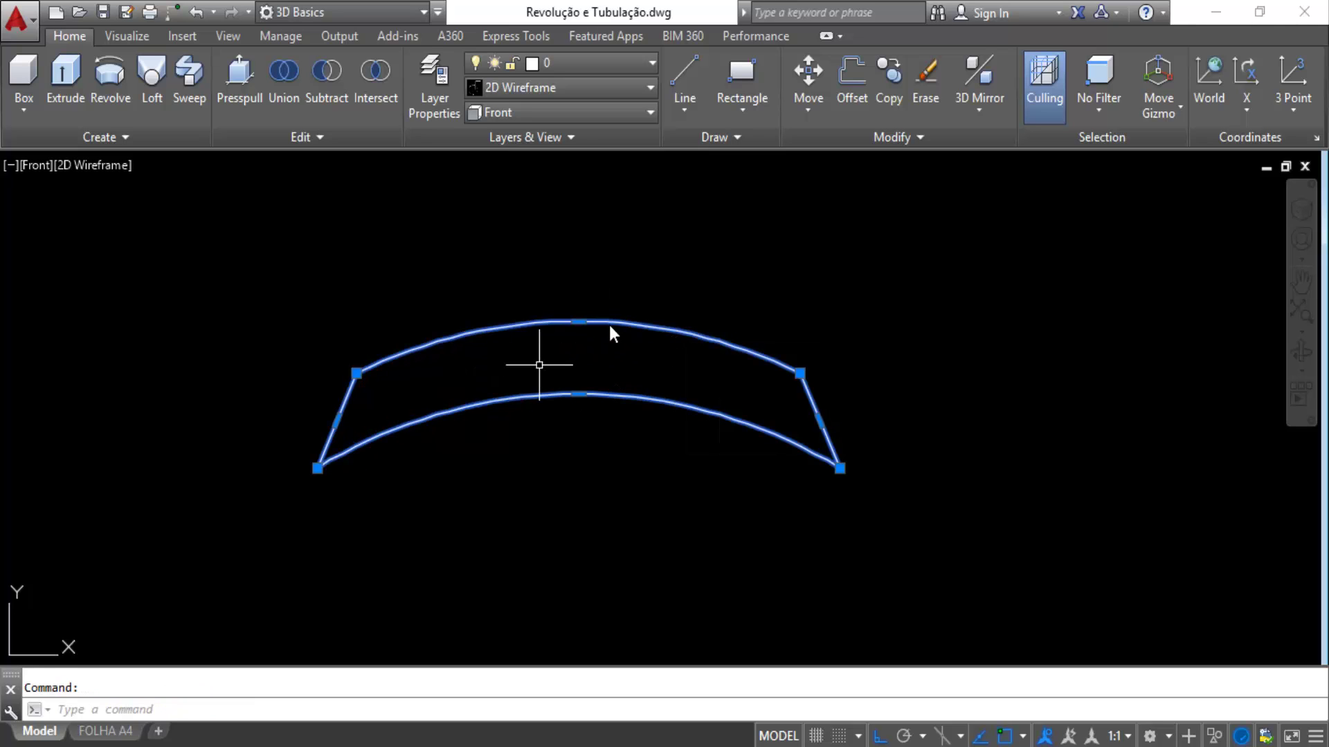
click(807, 86)
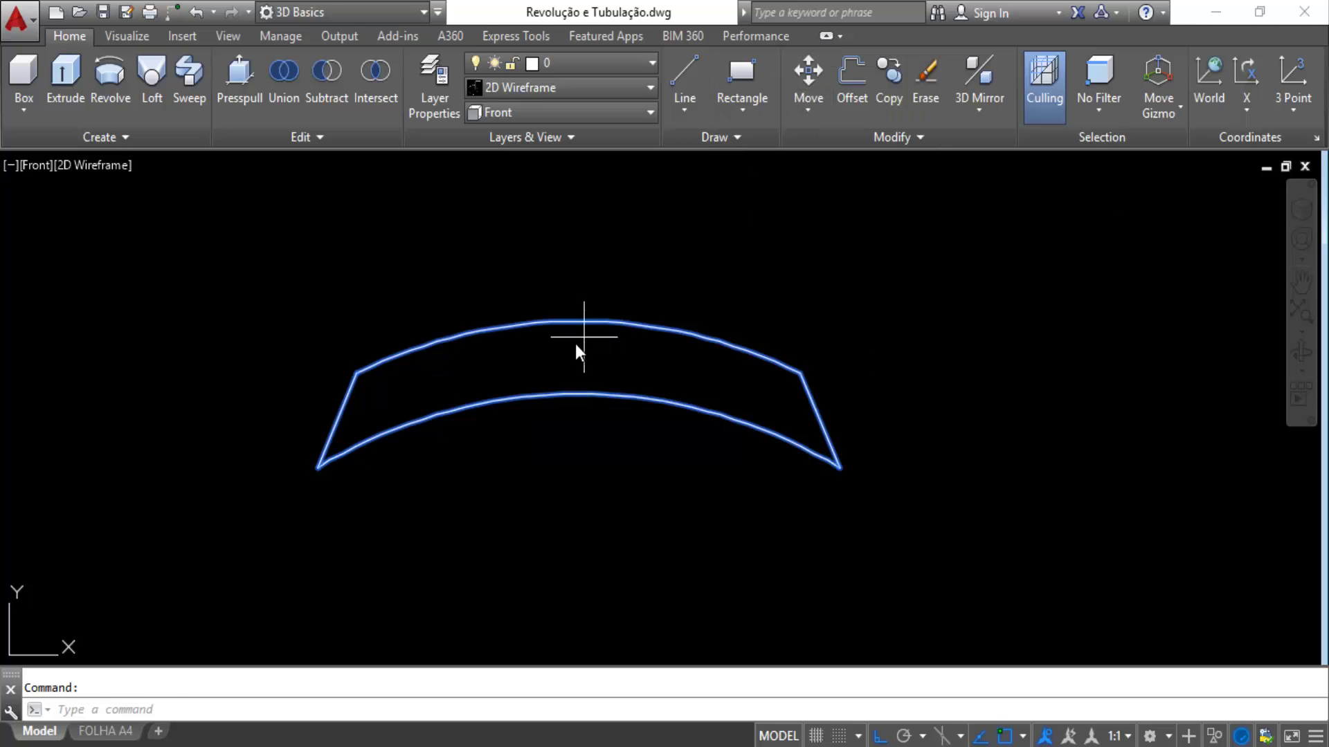
click(551, 364)
scroll(692, 357, down, 2)
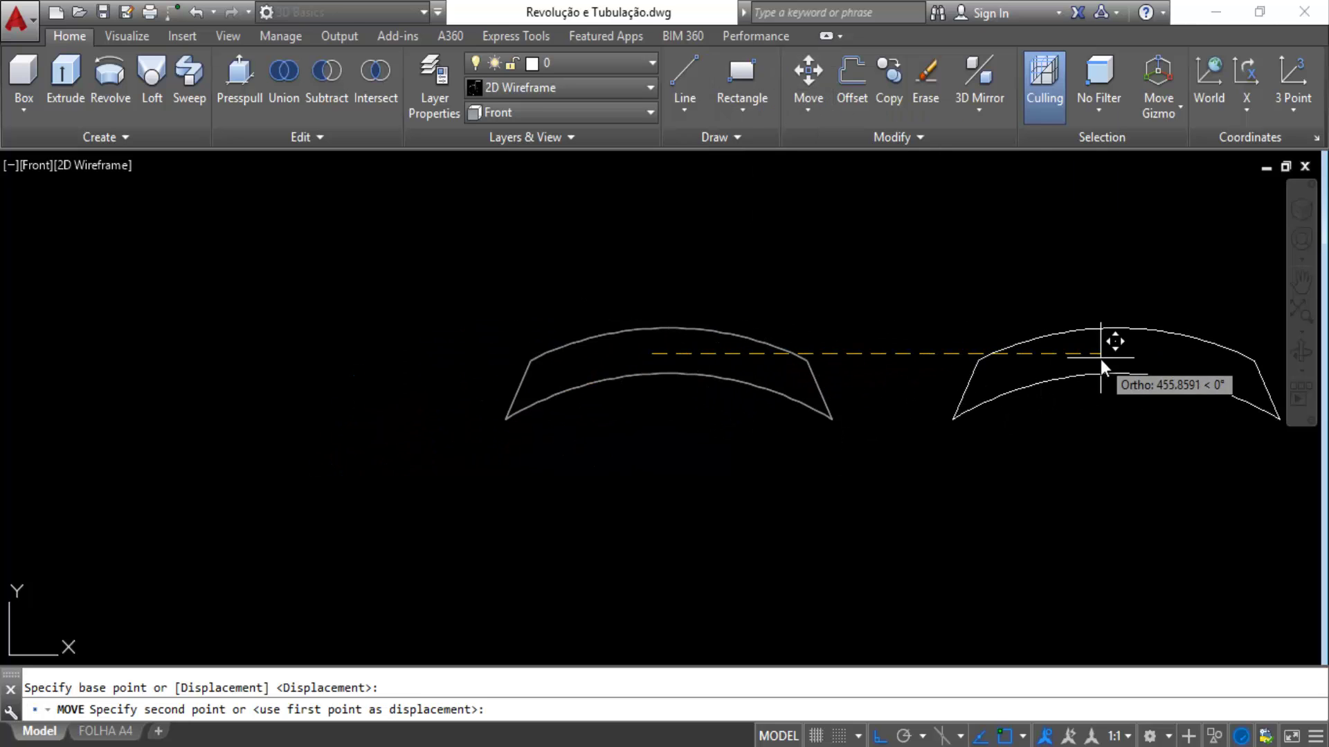
click(983, 364)
scroll(867, 380, up, 2)
key(Escape)
Erase the original separate arcs and slanted lines, keeping only the moved boundary polyline.
click(834, 369)
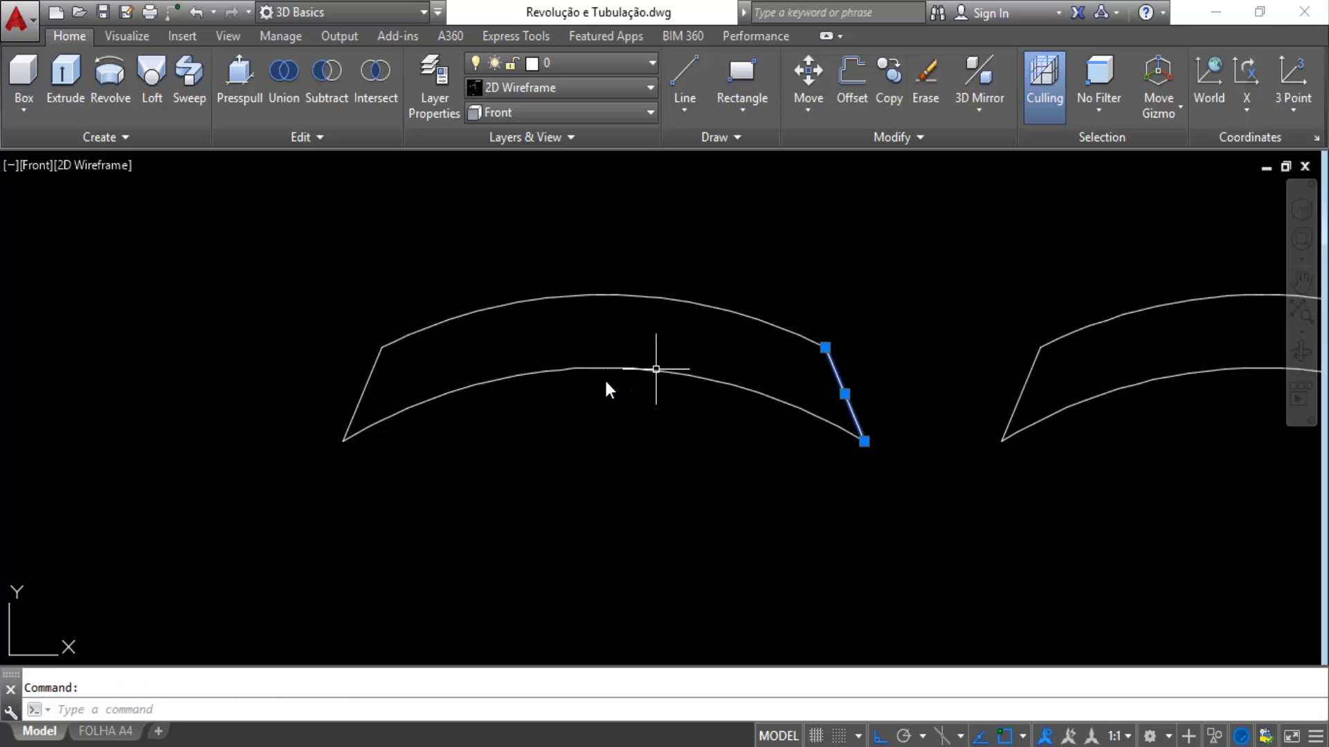
key(Escape)
click(603, 370)
click(607, 296)
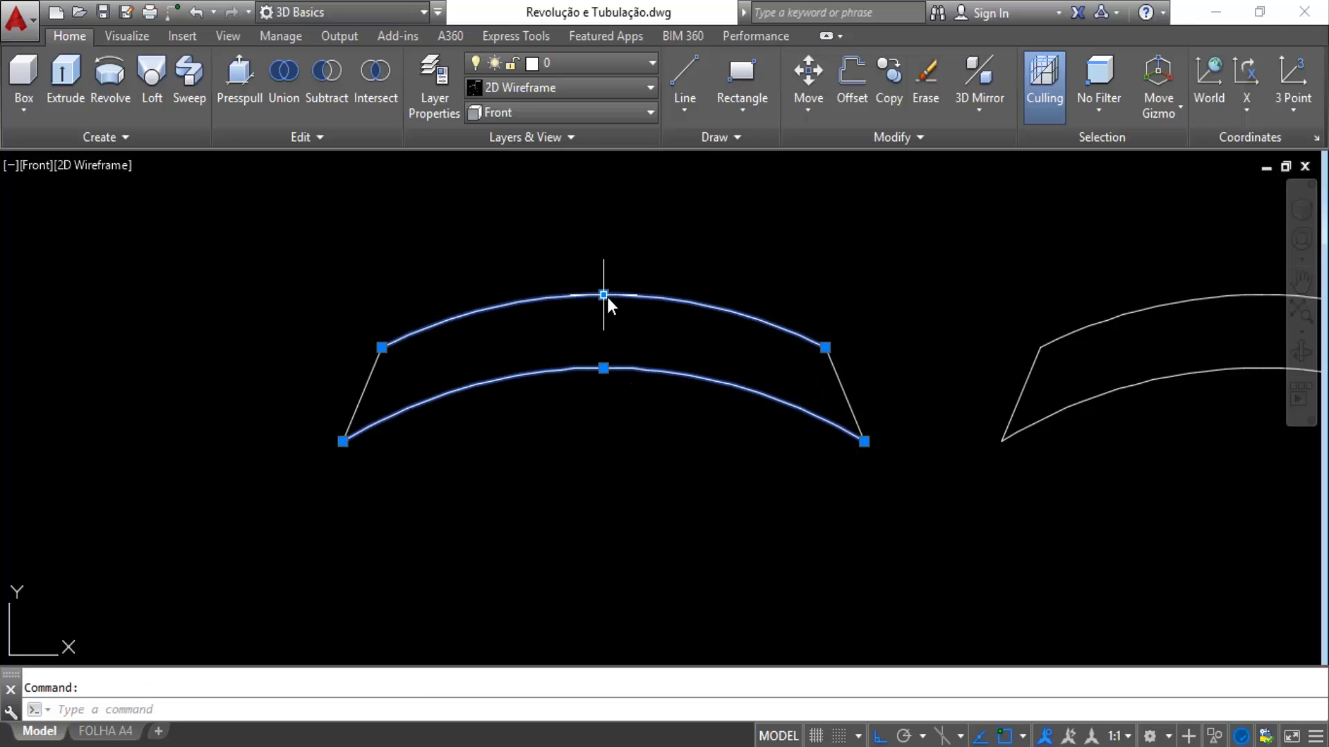
key(Escape)
scroll(816, 361, down, 2)
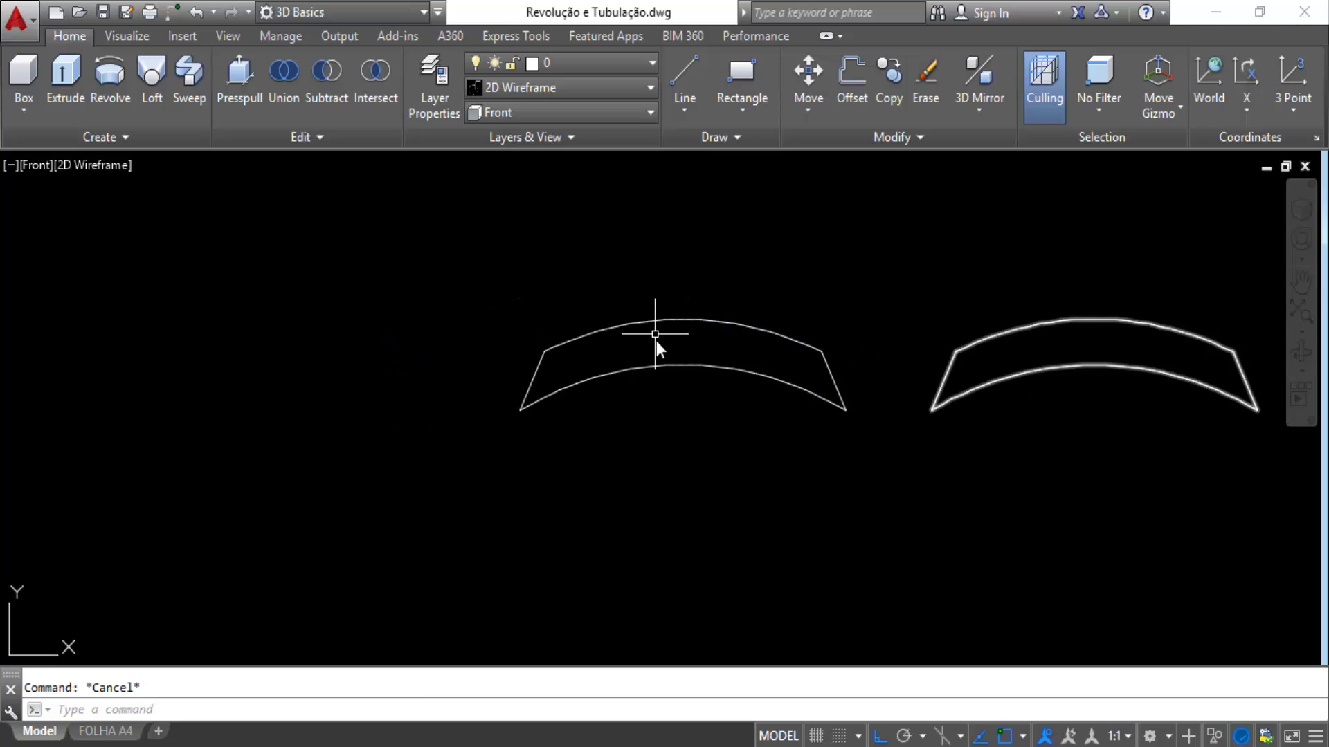
click(859, 278)
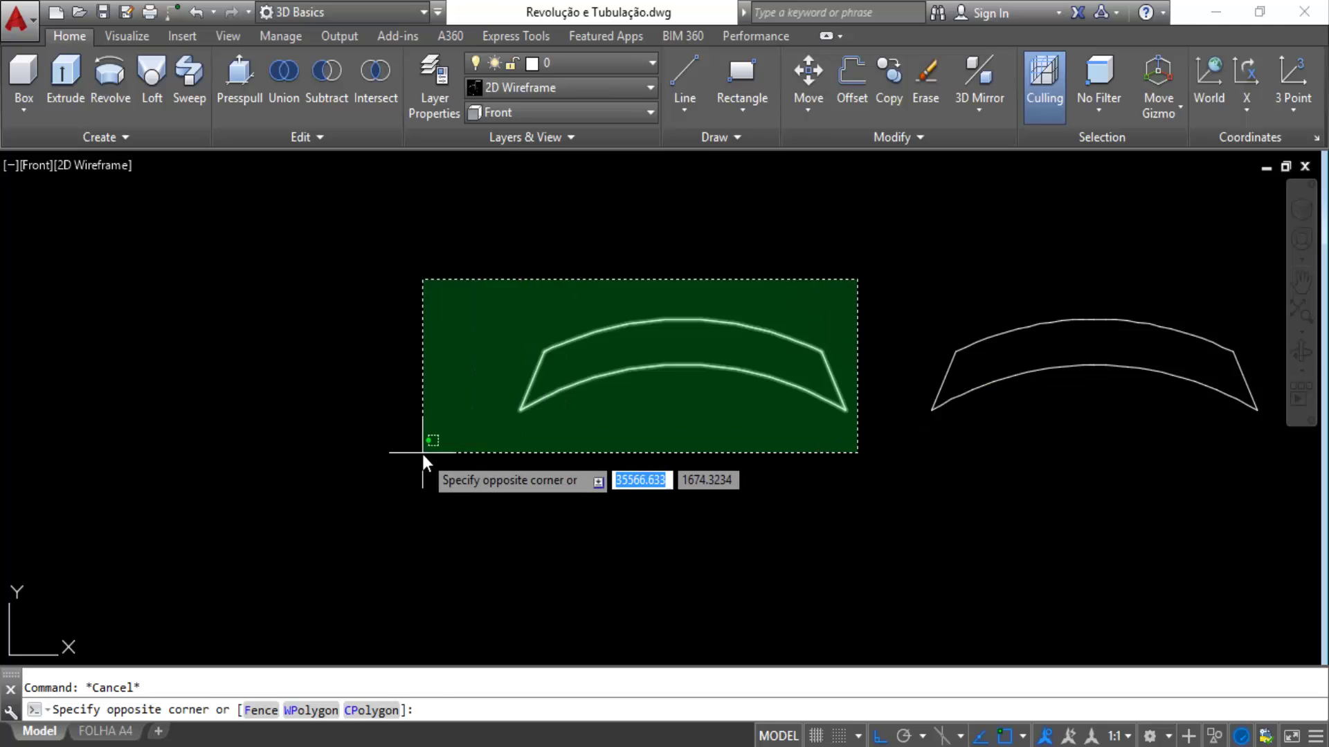
click(422, 455)
key(Delete)
middle_drag(1030, 379, 551, 426)
scroll(483, 433, up, 4)
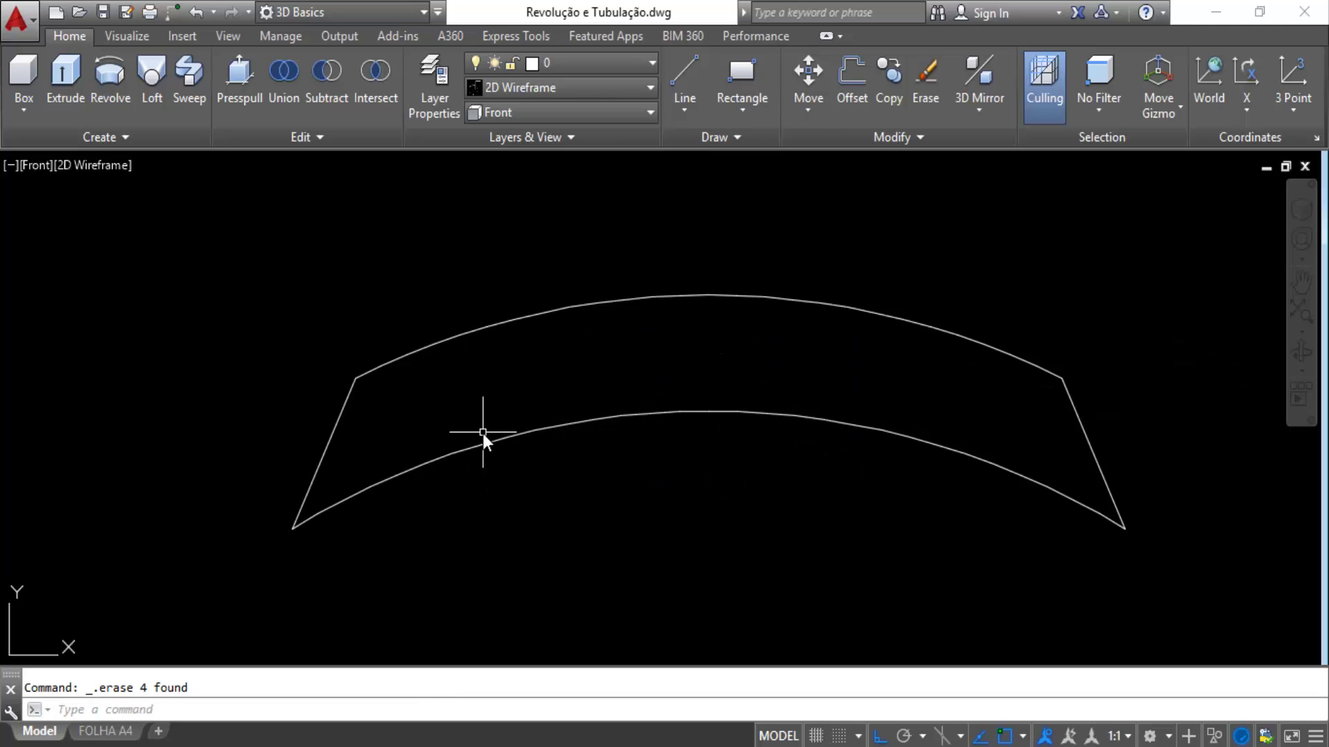
click(604, 418)
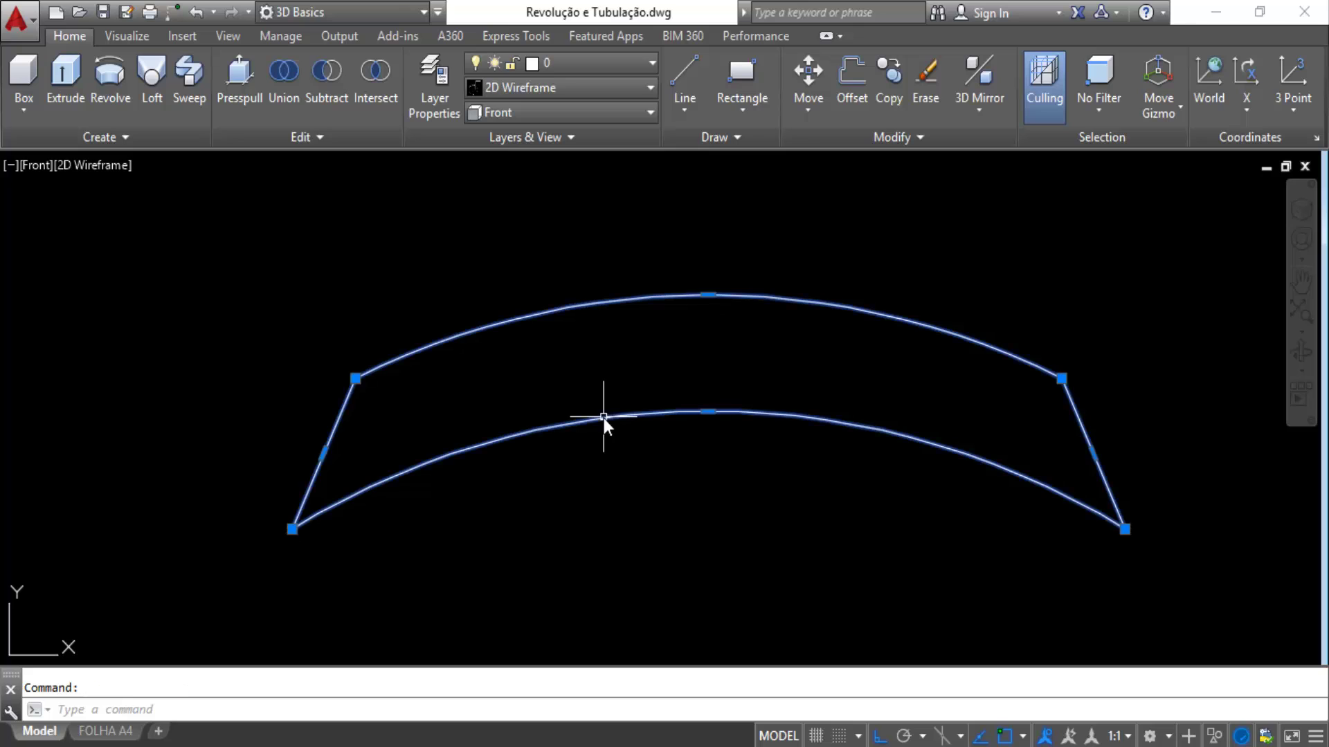
key(Escape)
Draw a vertical line 400 units straight down from the midpoint of the profile's upper arc.
scroll(623, 412, down, 3)
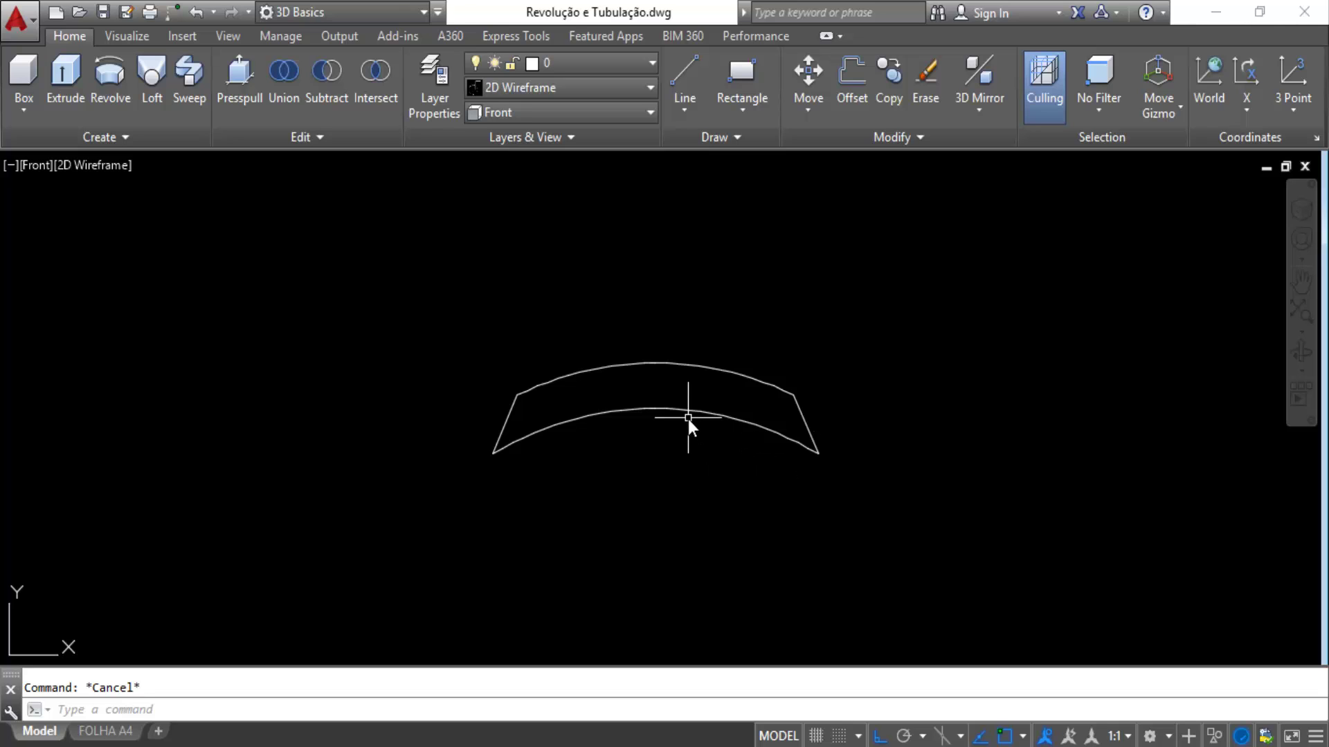
middle_drag(648, 425, 686, 354)
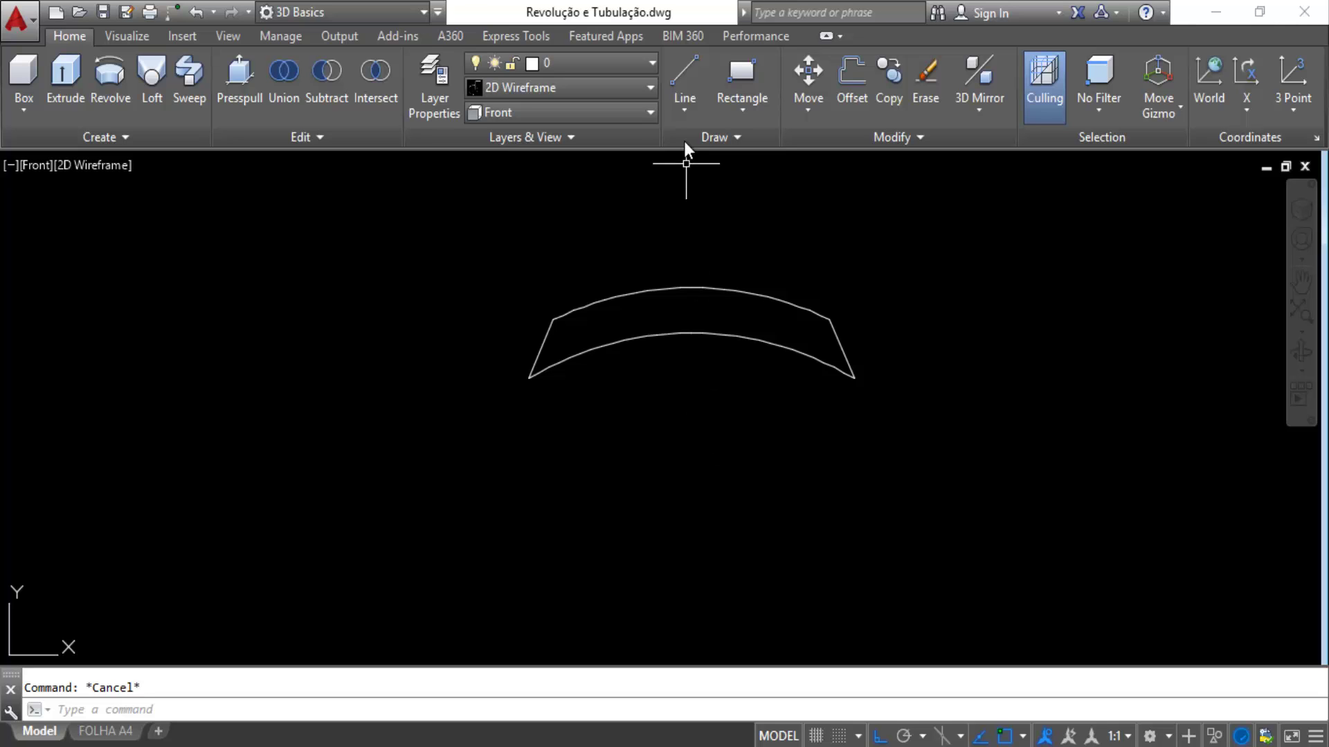
click(689, 64)
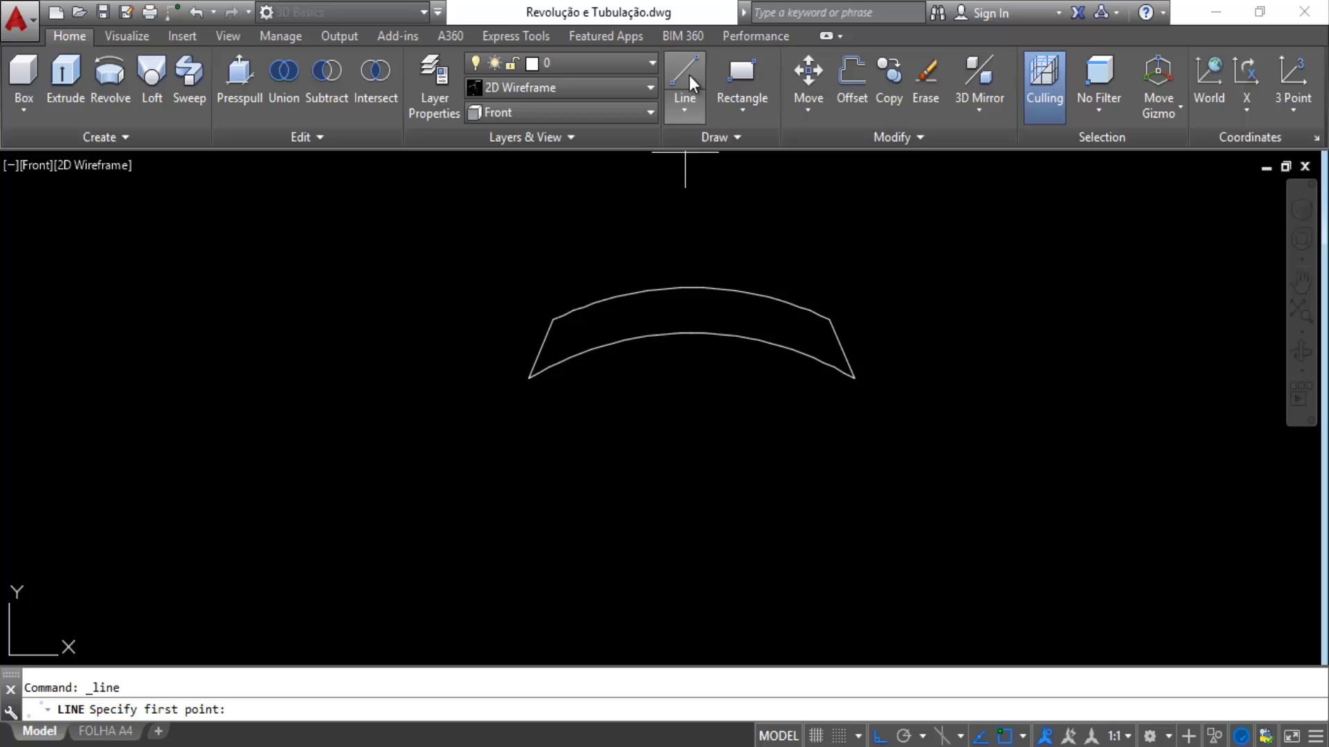
scroll(687, 289, up, 4)
click(688, 288)
scroll(681, 334, down, 4)
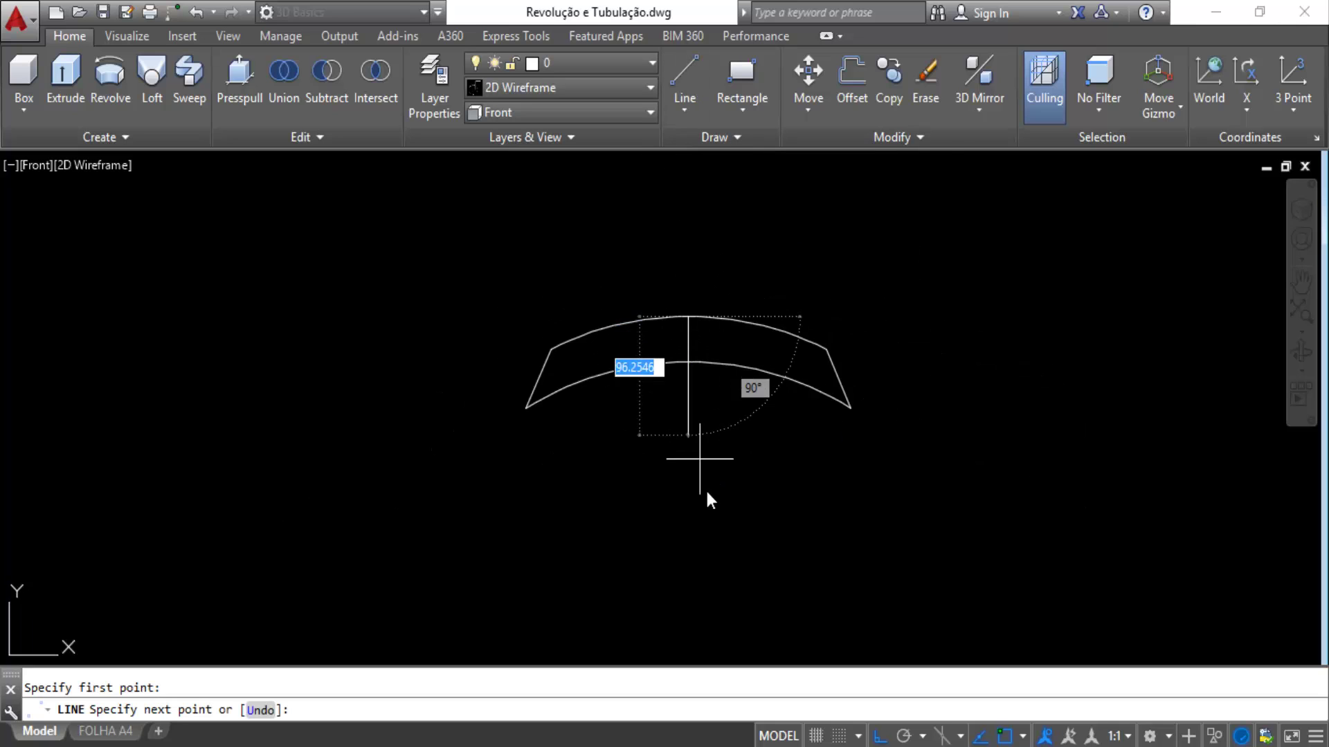
scroll(706, 493, down, 2)
middle_drag(717, 573, 716, 529)
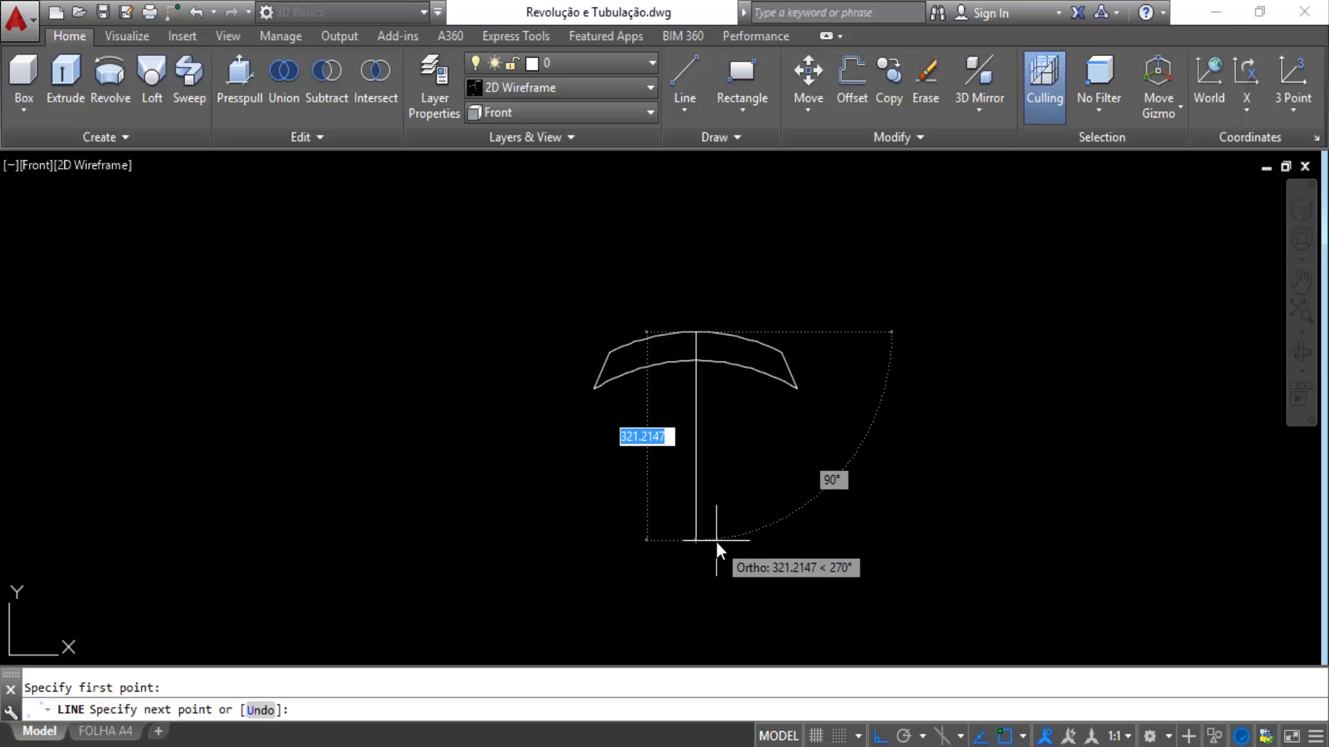
middle_drag(718, 534, 711, 484)
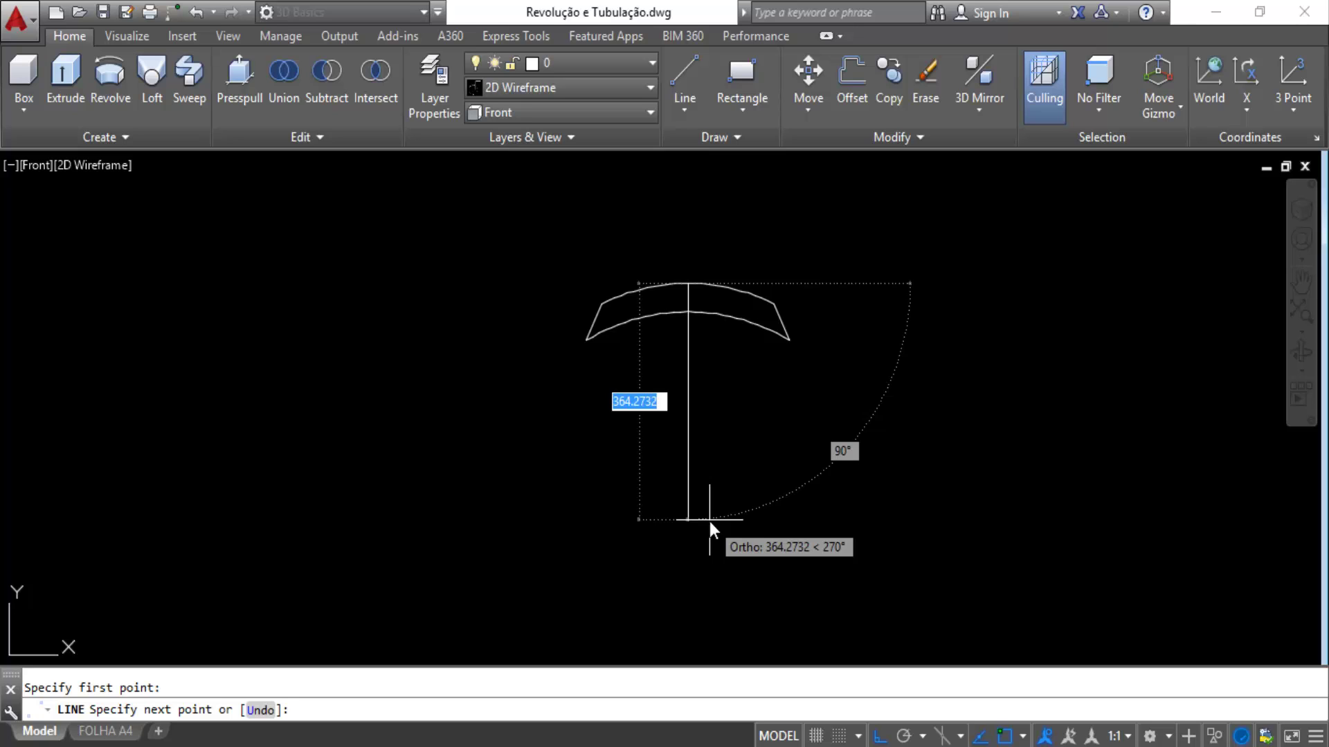
middle_drag(709, 521, 705, 473)
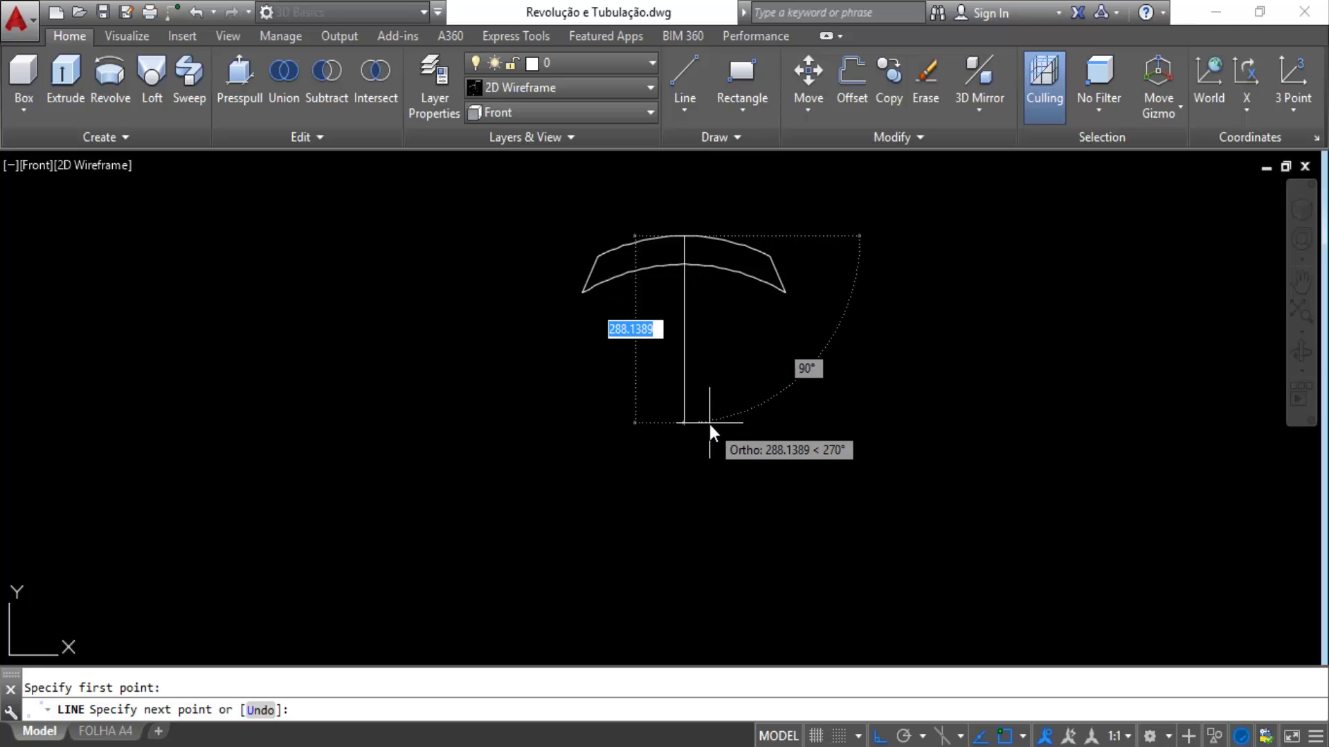
text(400)
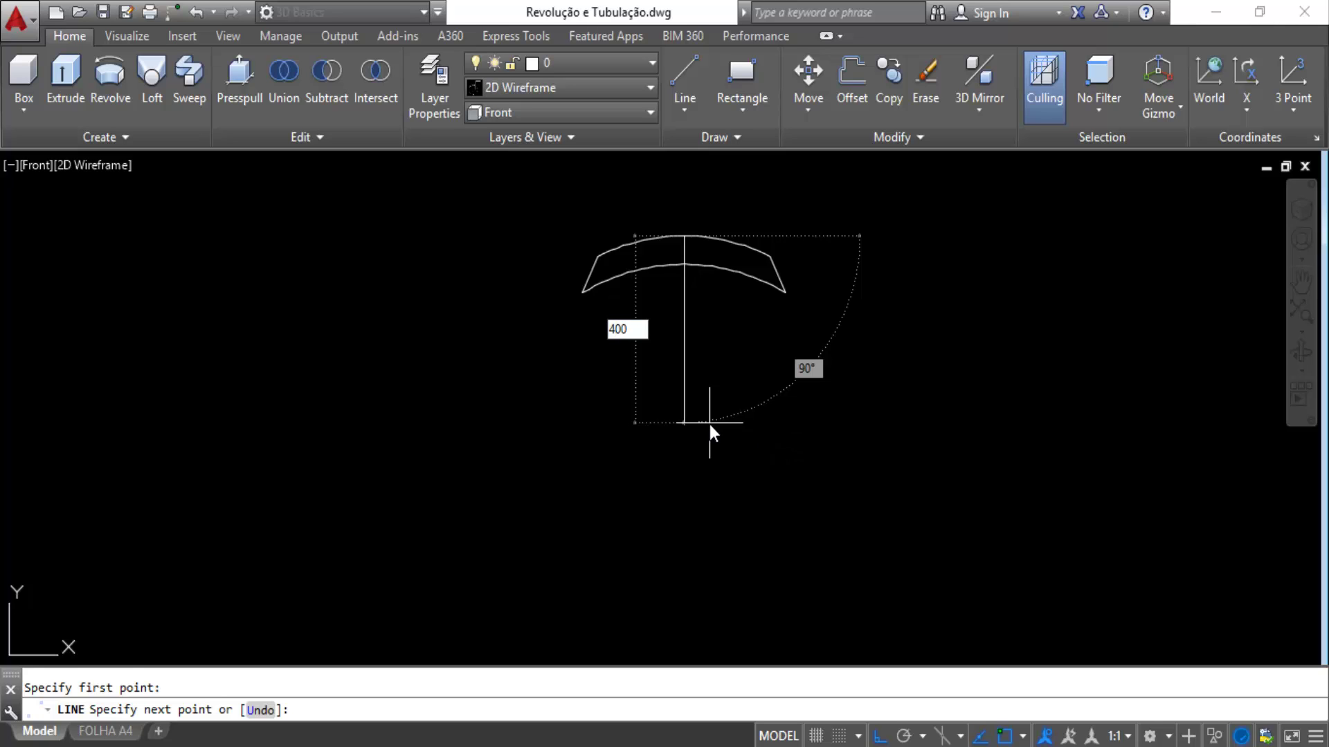
key(Return)
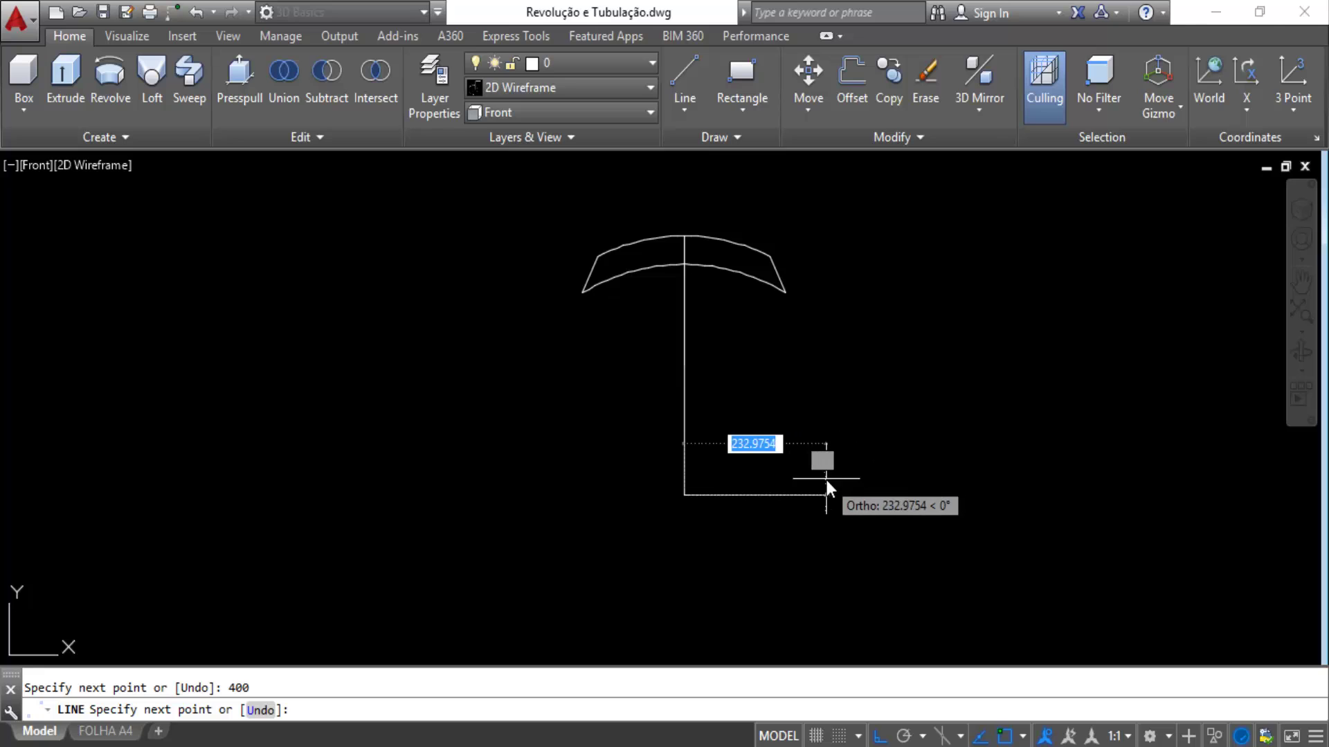
Add a horizontal axis line at the vertical line's lower end, extending it about equally to both sides.
click(887, 475)
key(Escape)
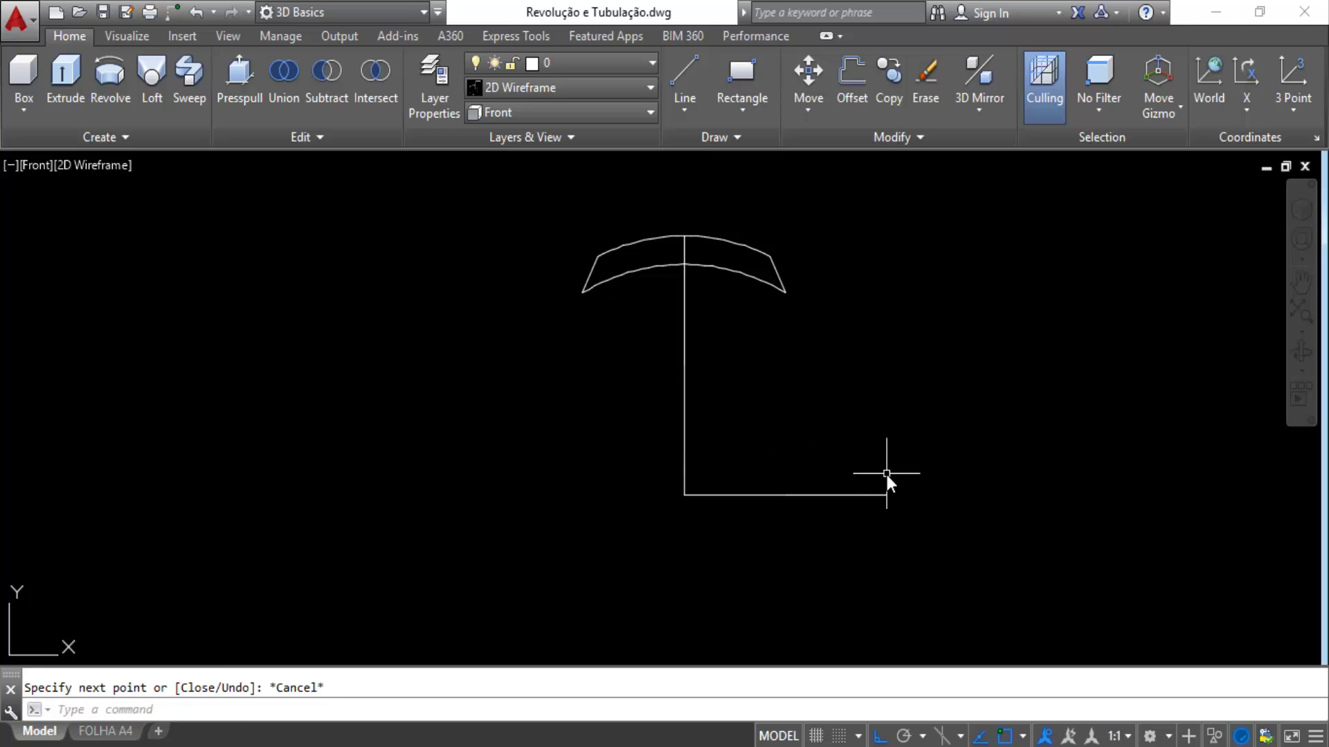
click(776, 498)
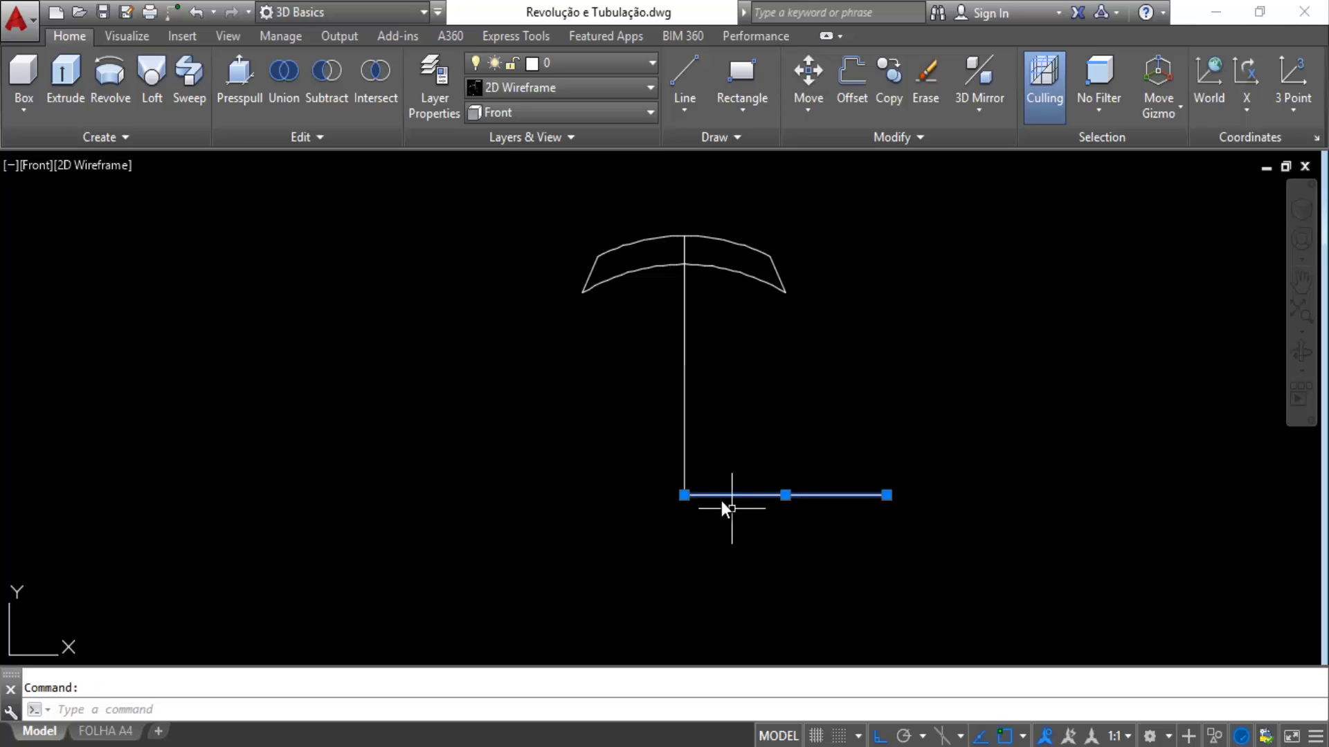
click(683, 496)
click(477, 495)
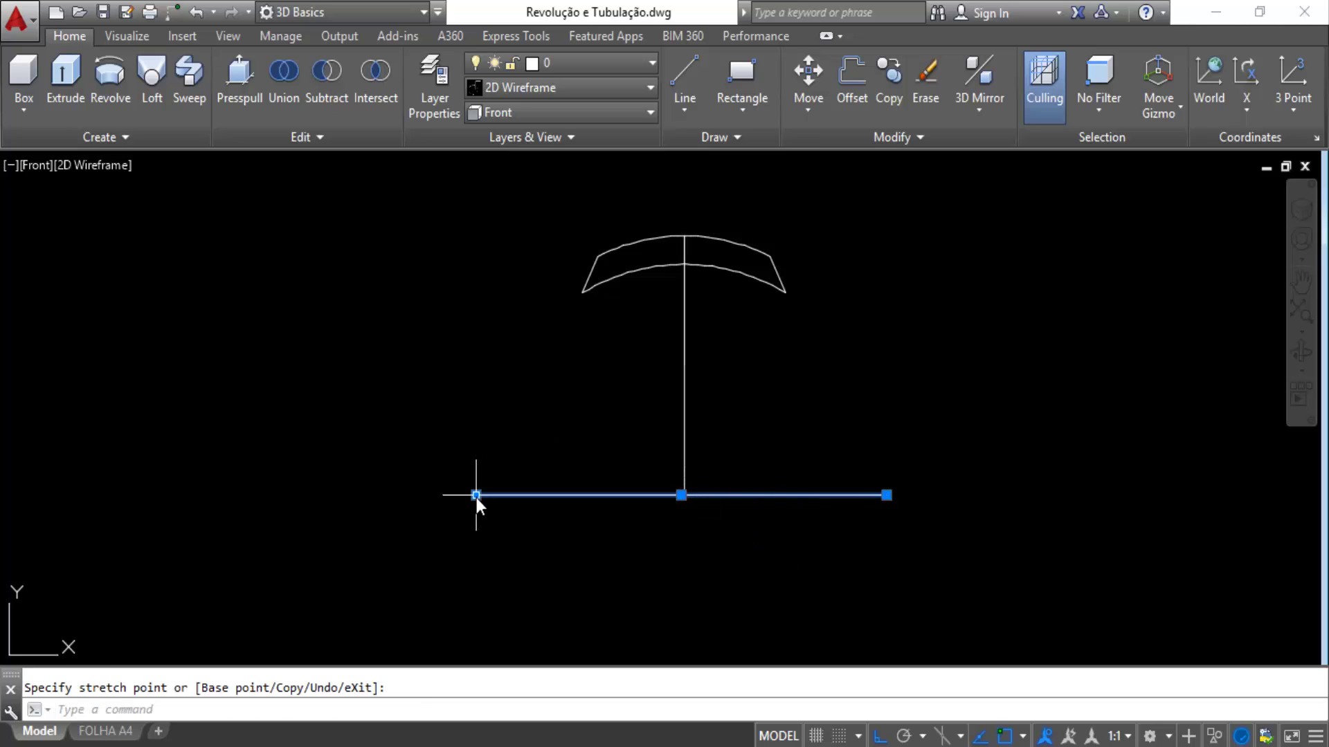
key(Escape)
key(Escape)
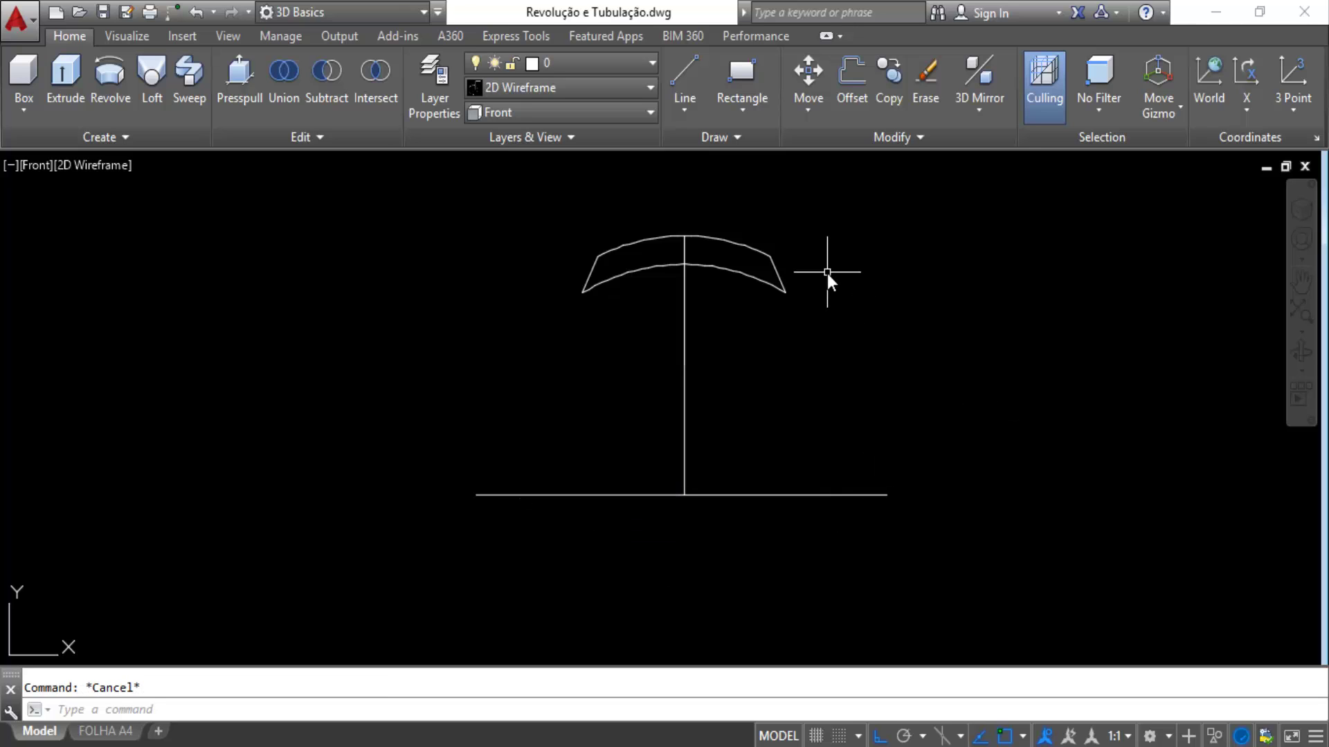
Switch the view of the profile and axis line to SW Isometric.
click(711, 239)
key(Escape)
click(596, 114)
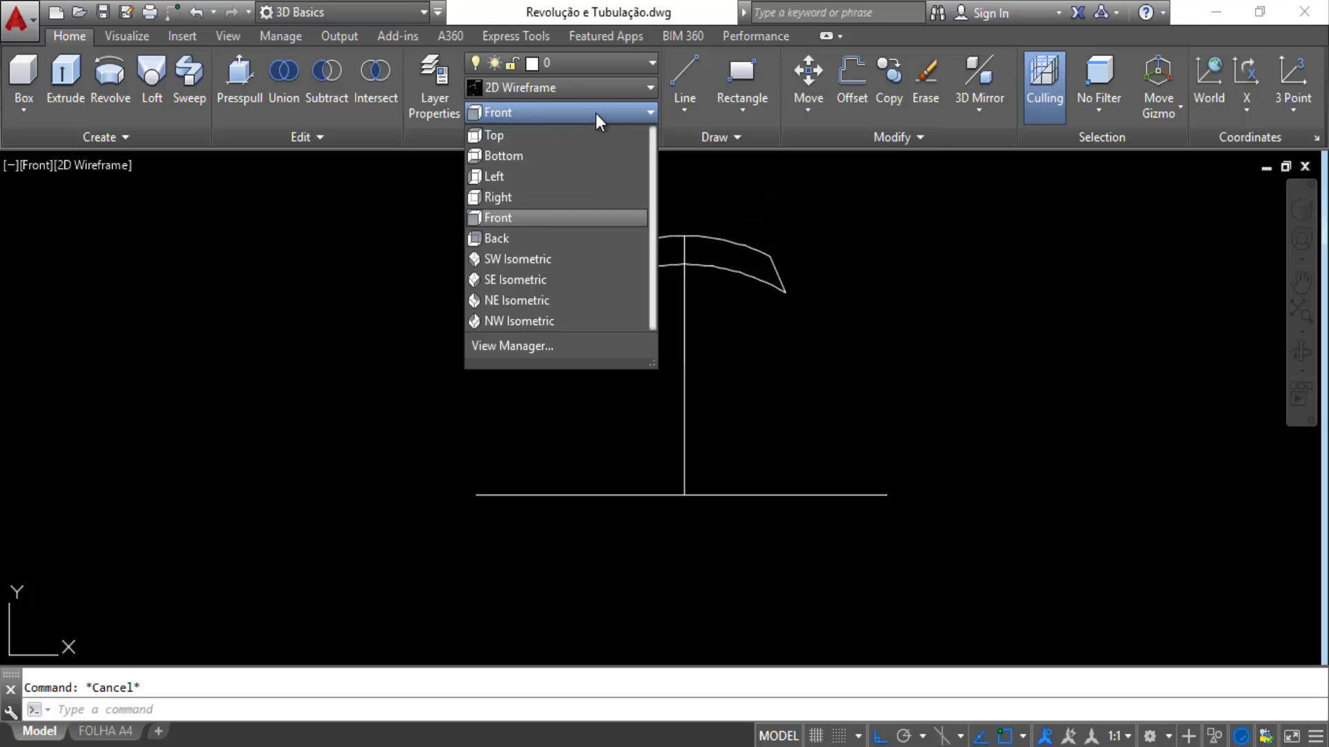
click(522, 259)
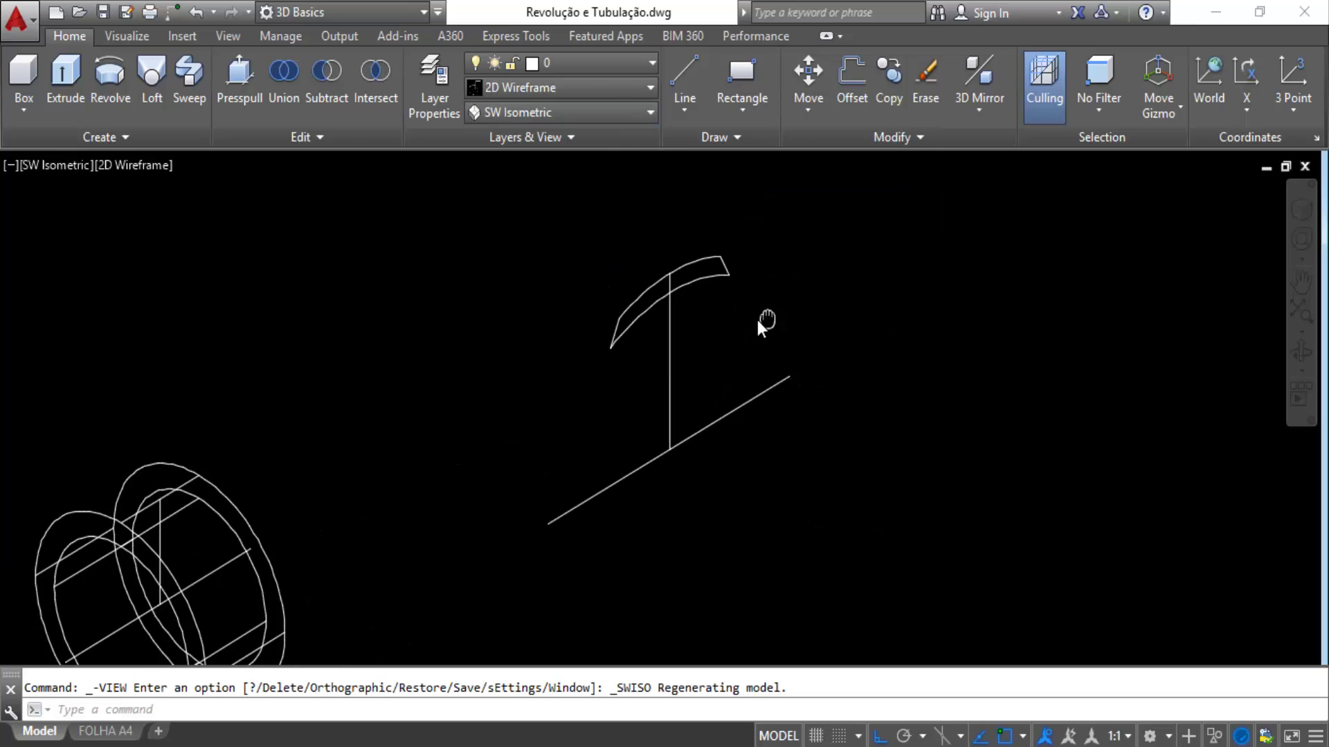
Revolve the closed curved profile a full 360 degrees around the horizontal axis line as a solid, using the line's two endpoints.
click(116, 74)
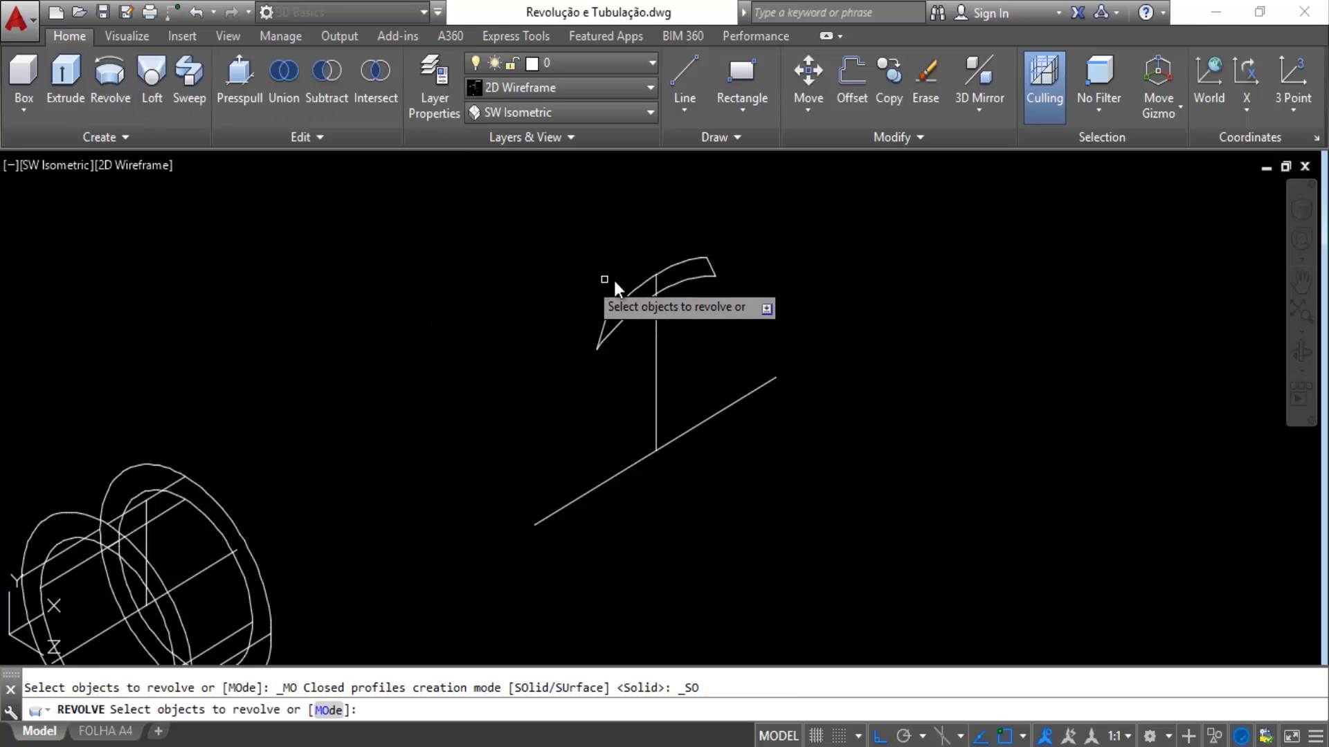
click(629, 293)
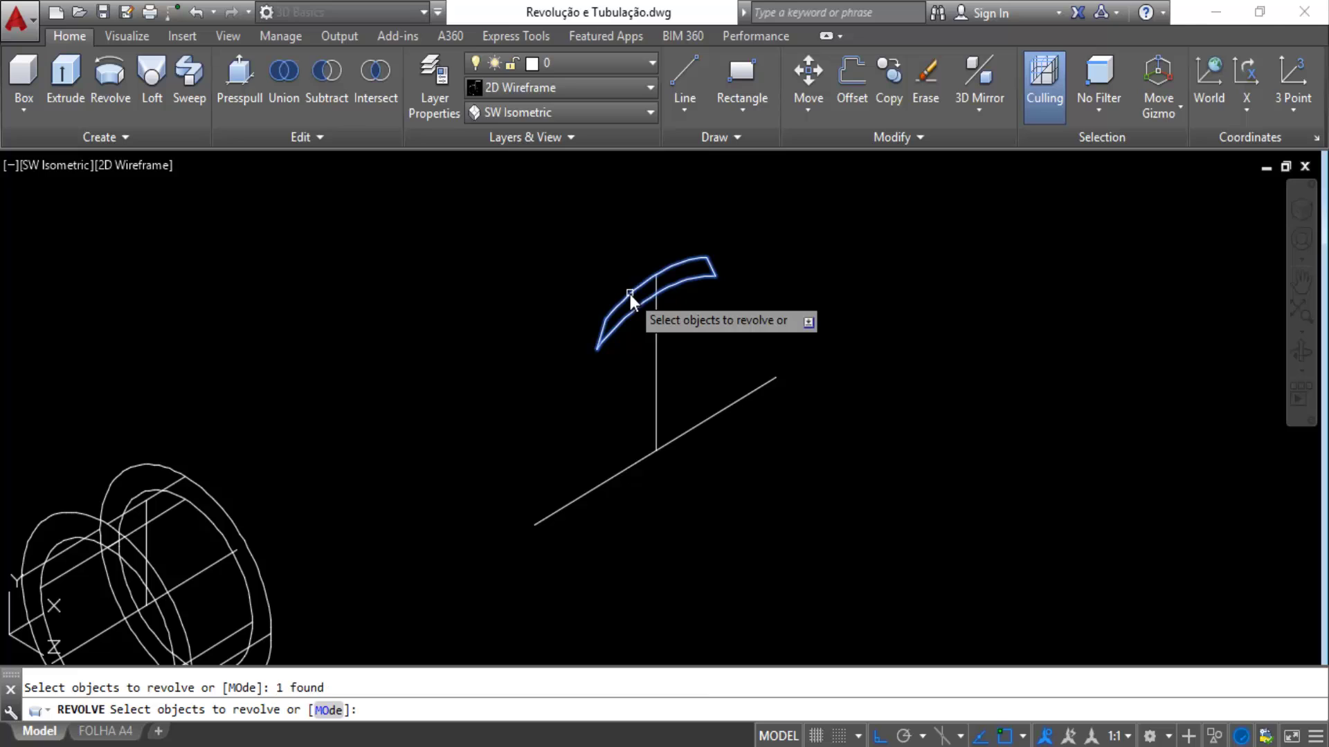
key(Return)
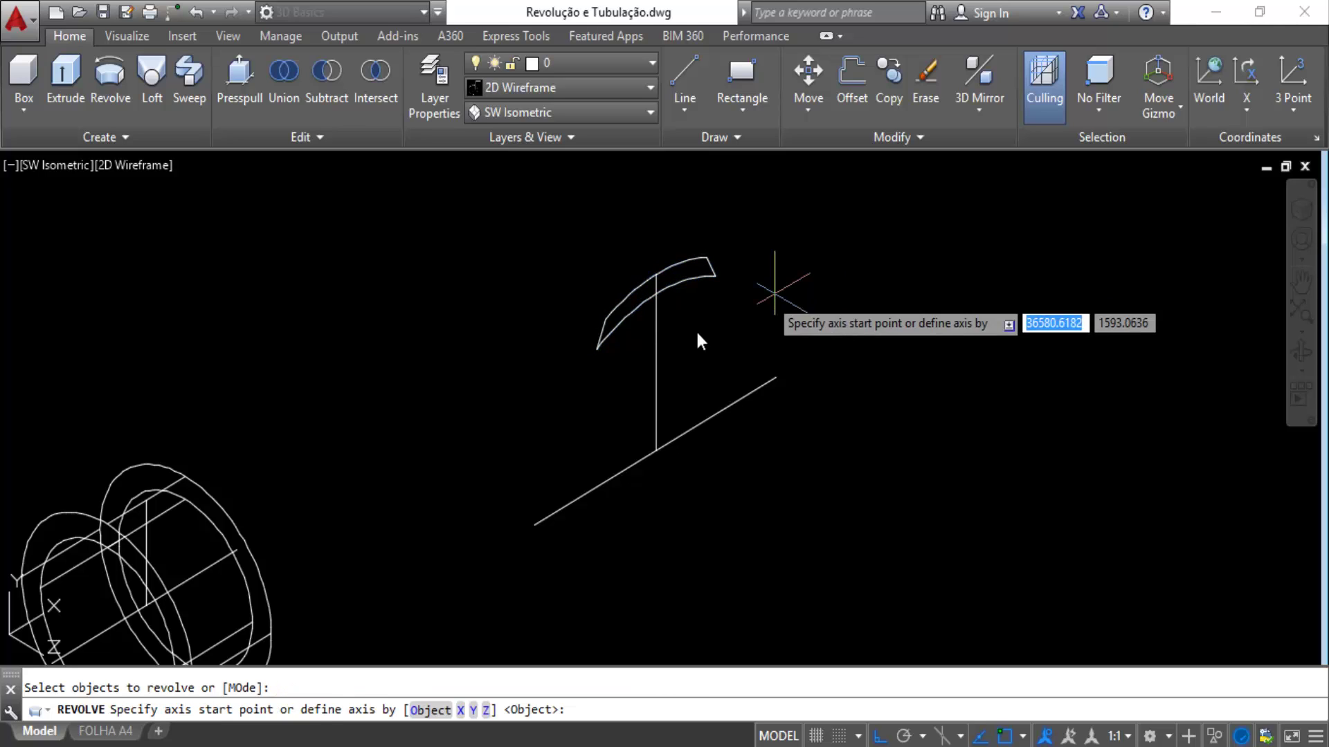
click(538, 526)
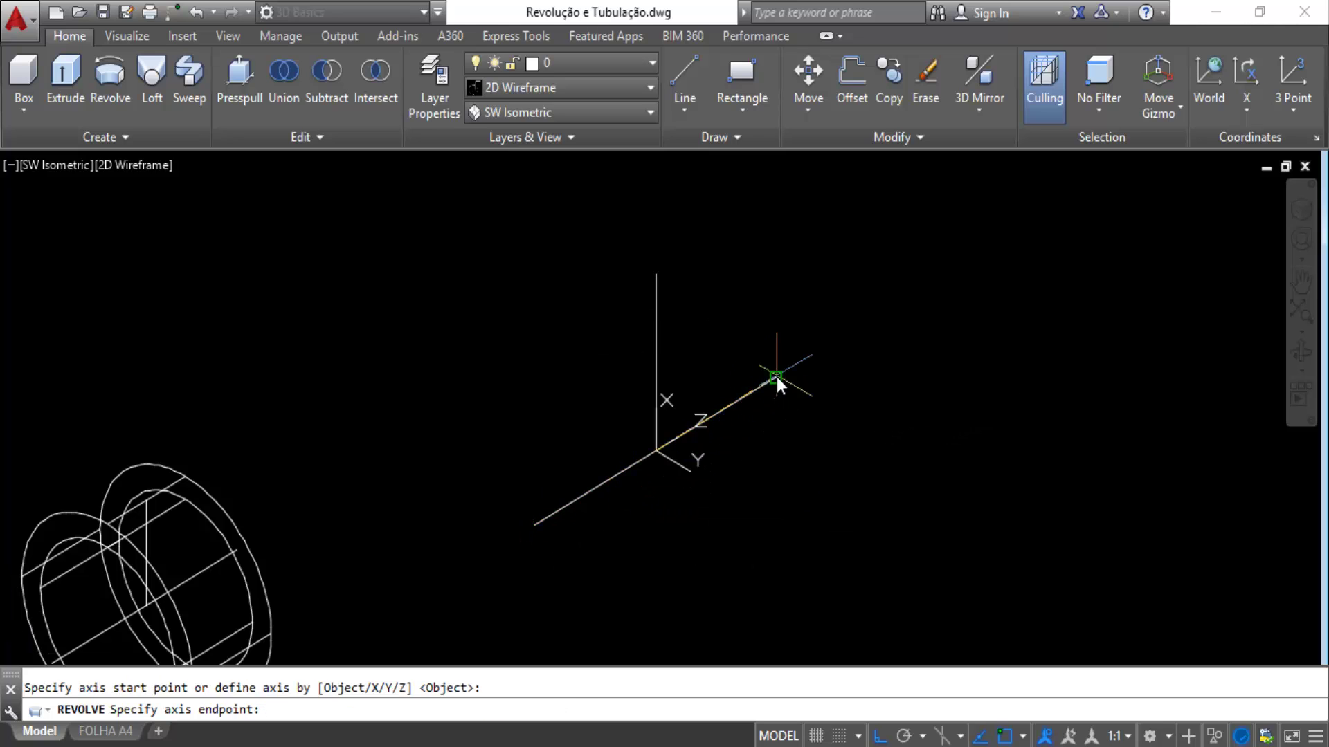
click(775, 378)
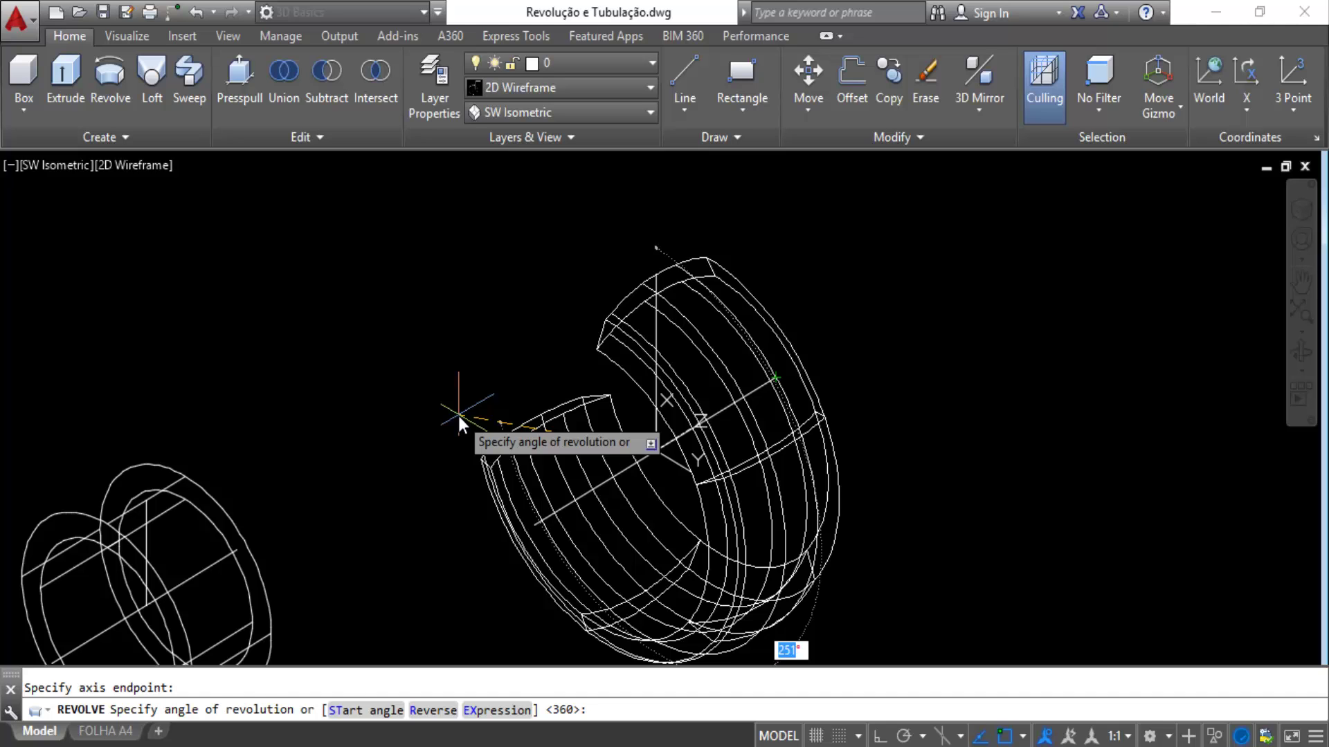
key(Return)
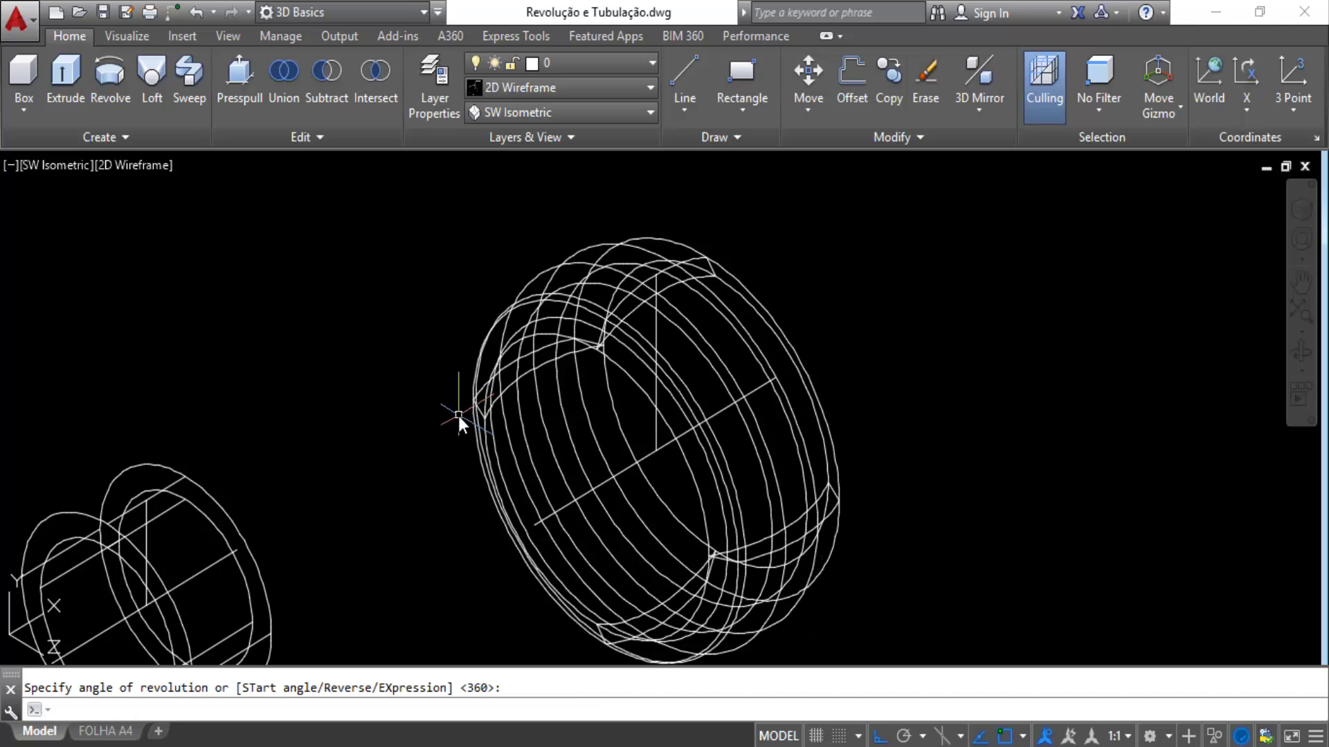
Display the revolved solids in the Realistic visual style.
middle_drag(789, 281, 802, 244)
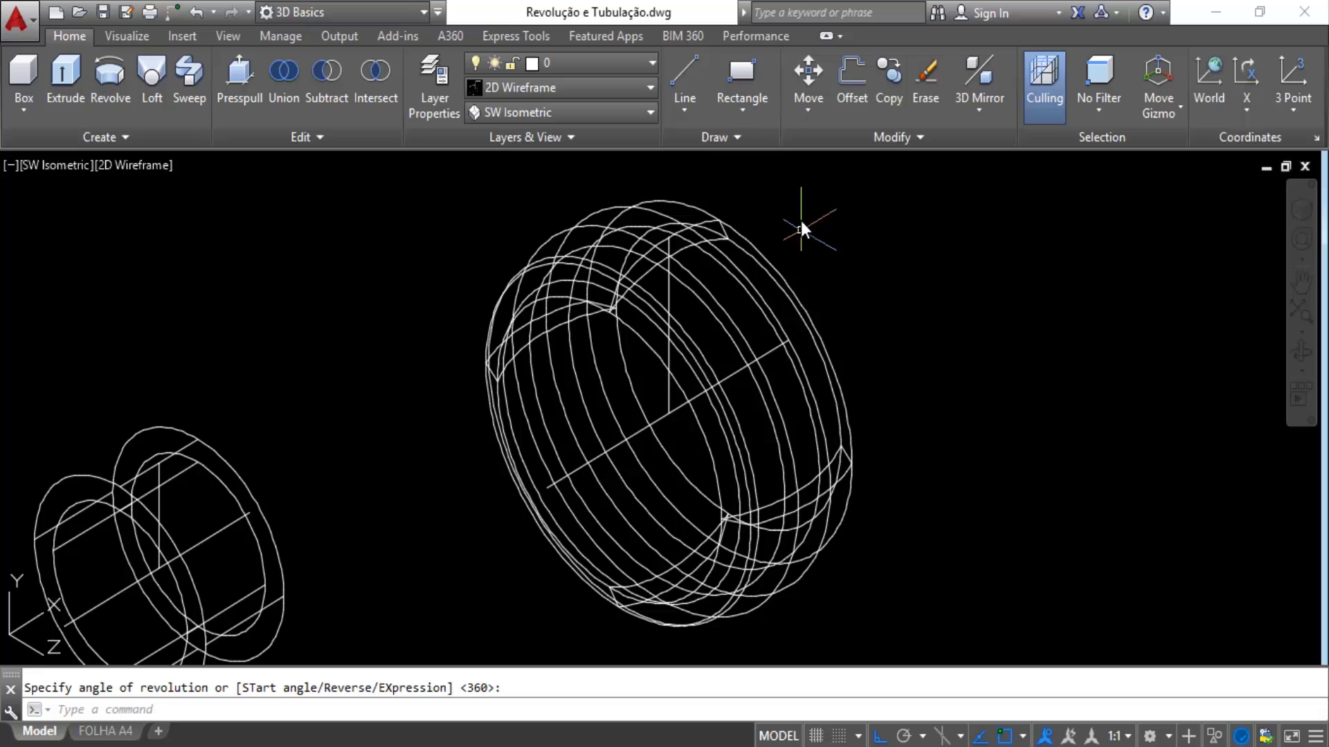
click(630, 86)
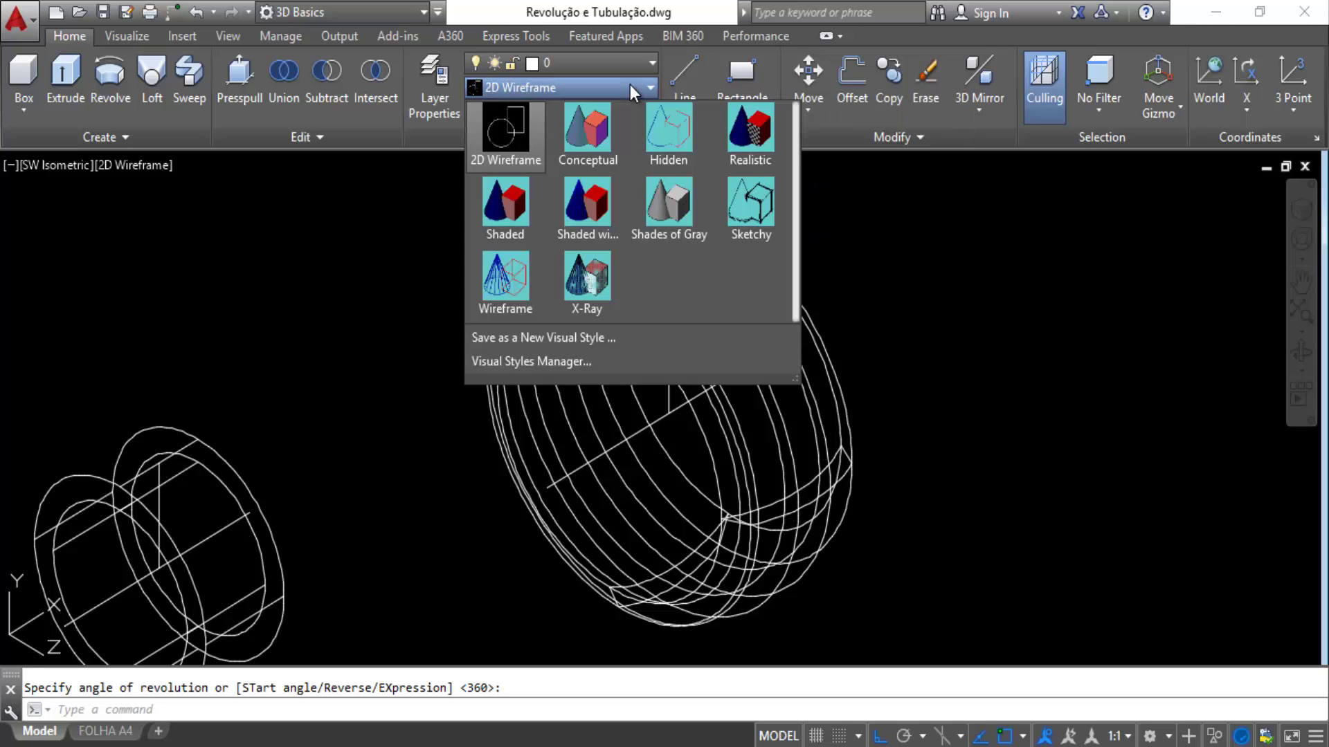
click(752, 135)
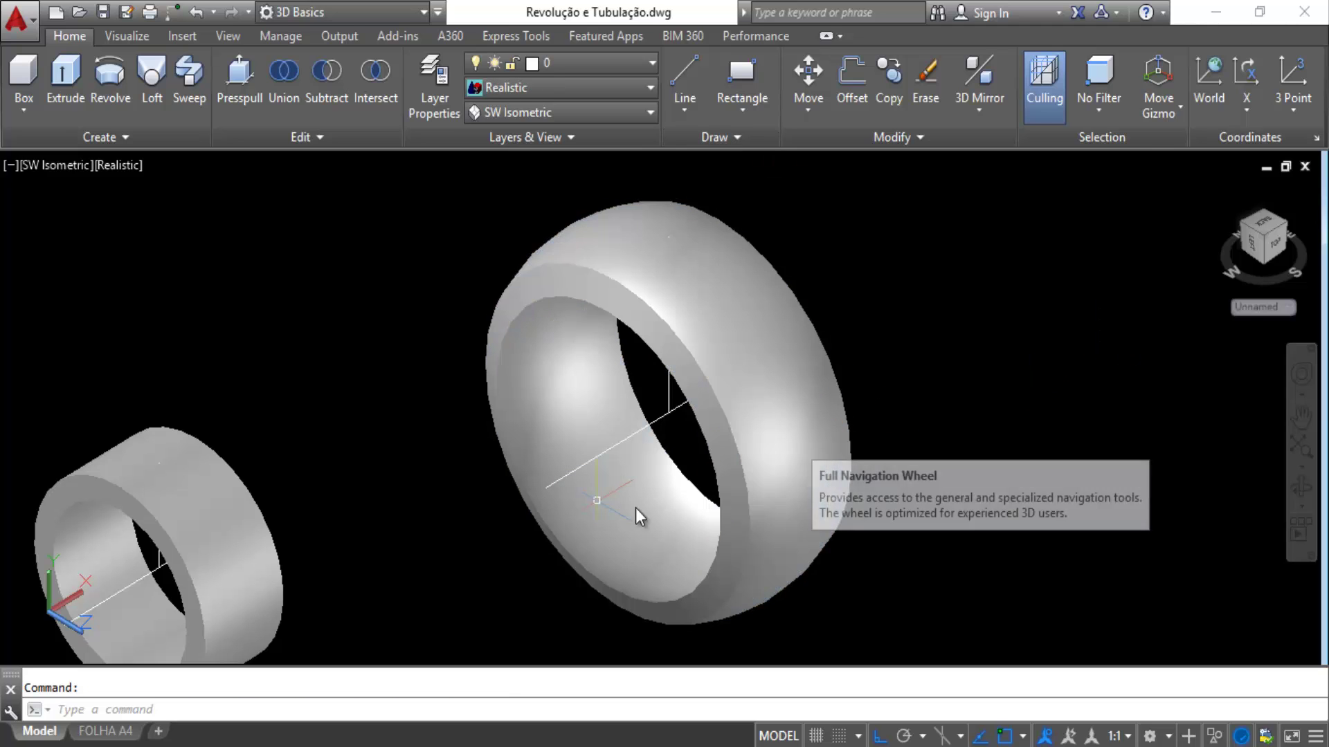
Orbit around the curved ring and the plain ring to examine their revolved shapes from several angles.
click(1302, 486)
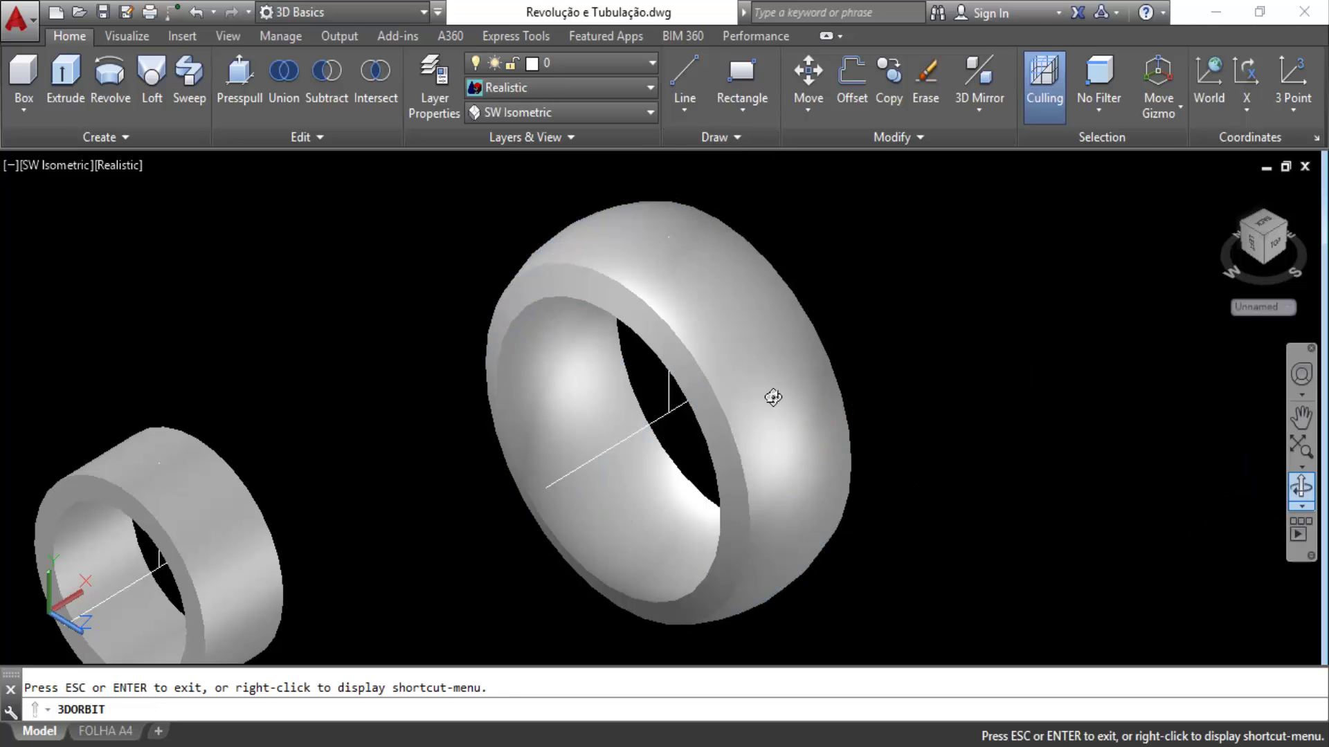
mouse_move(773, 398)
mouse_down()
mouse_move(756, 365)
mouse_move(773, 376)
mouse_up()
middle_drag(814, 512, 771, 383)
scroll(772, 383, up, 3)
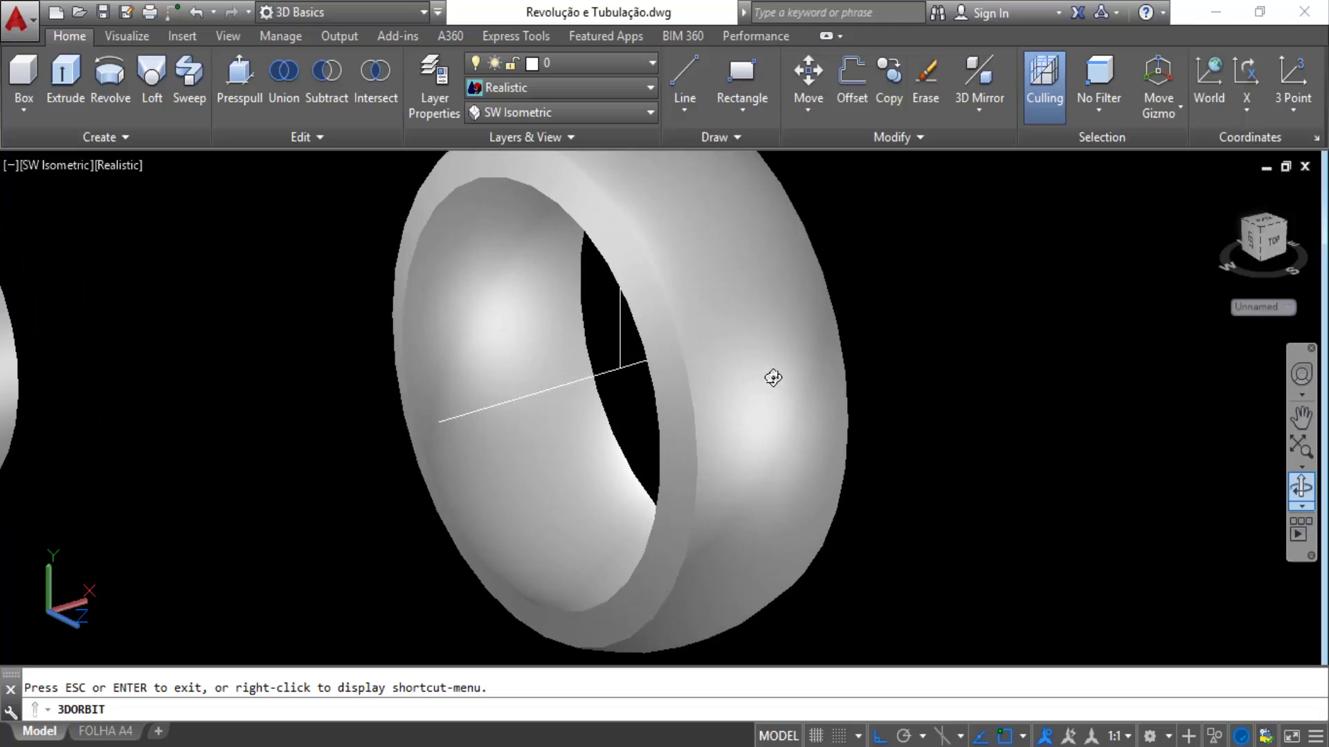
drag(773, 378, 597, 315)
drag(581, 214, 569, 229)
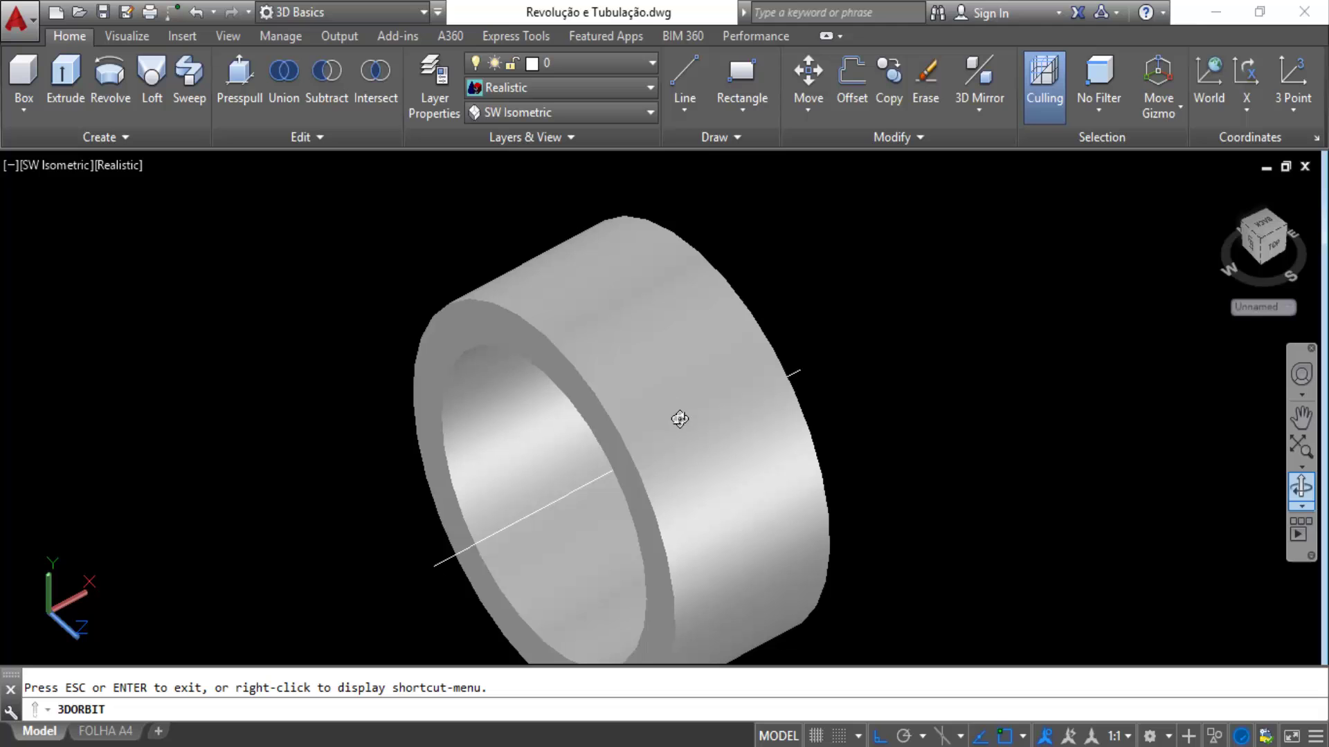
drag(679, 419, 762, 379)
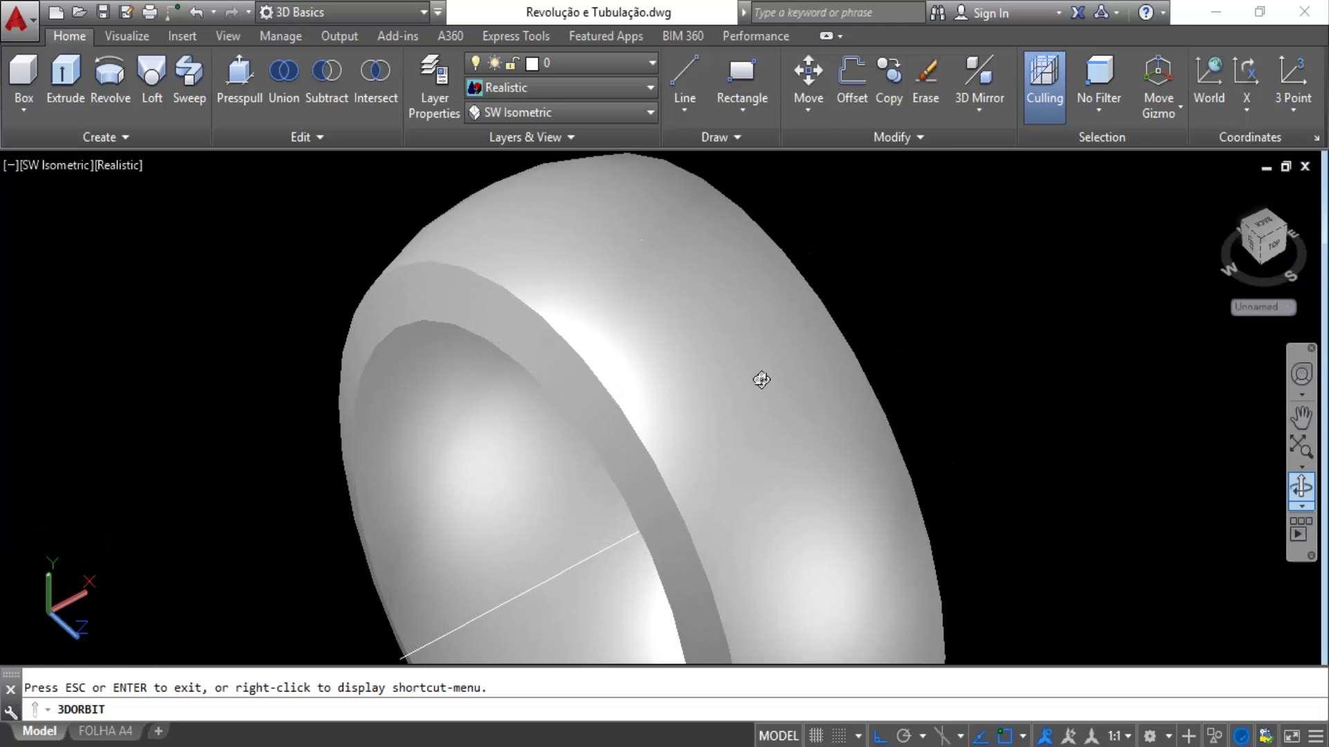
mouse_move(628, 235)
mouse_down()
mouse_move(600, 243)
mouse_move(626, 221)
mouse_up()
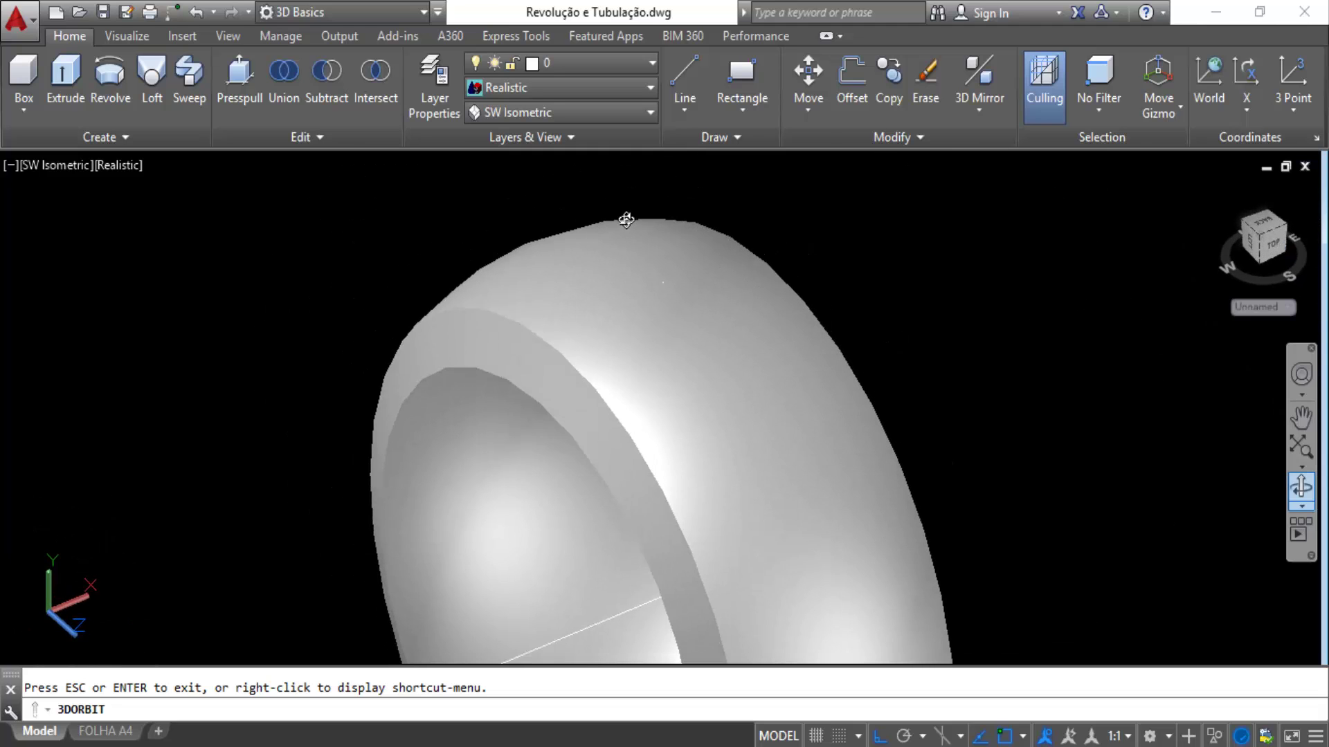
drag(676, 309, 735, 360)
scroll(688, 329, up, 3)
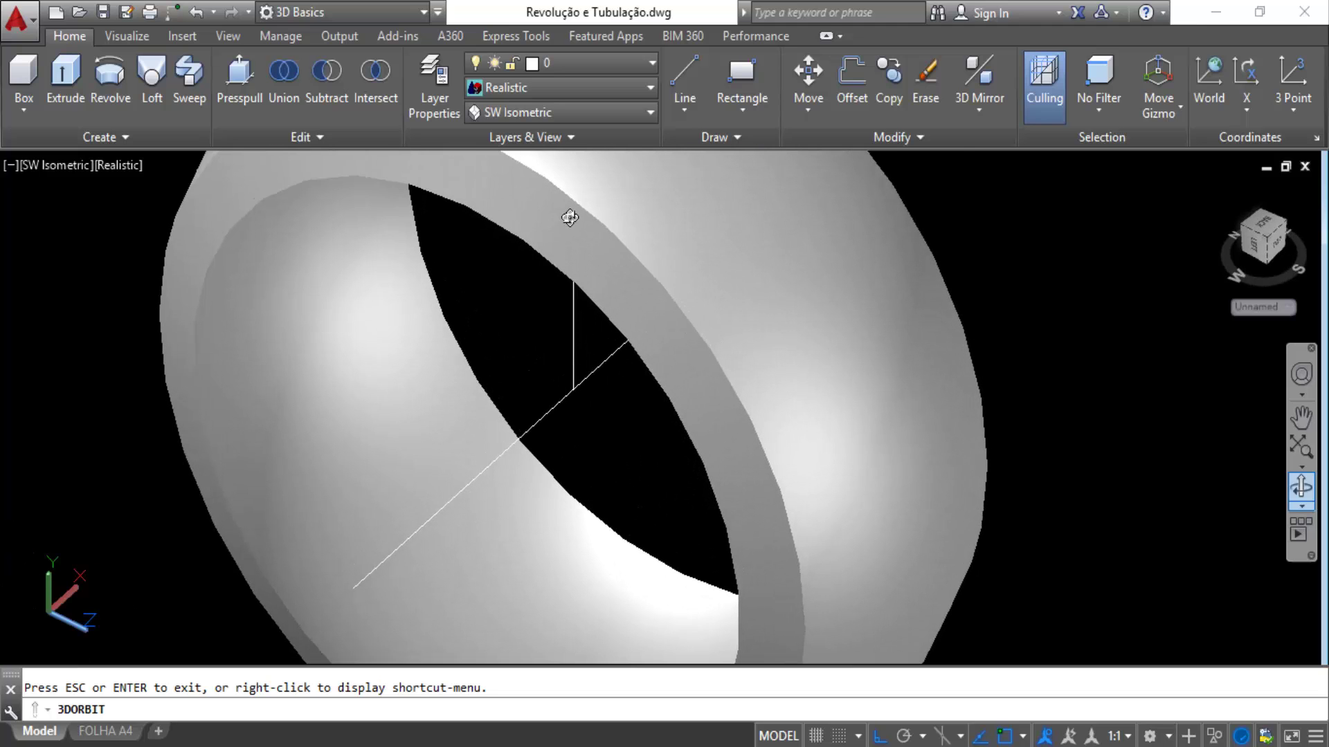
scroll(810, 335, down, 3)
drag(810, 335, 856, 344)
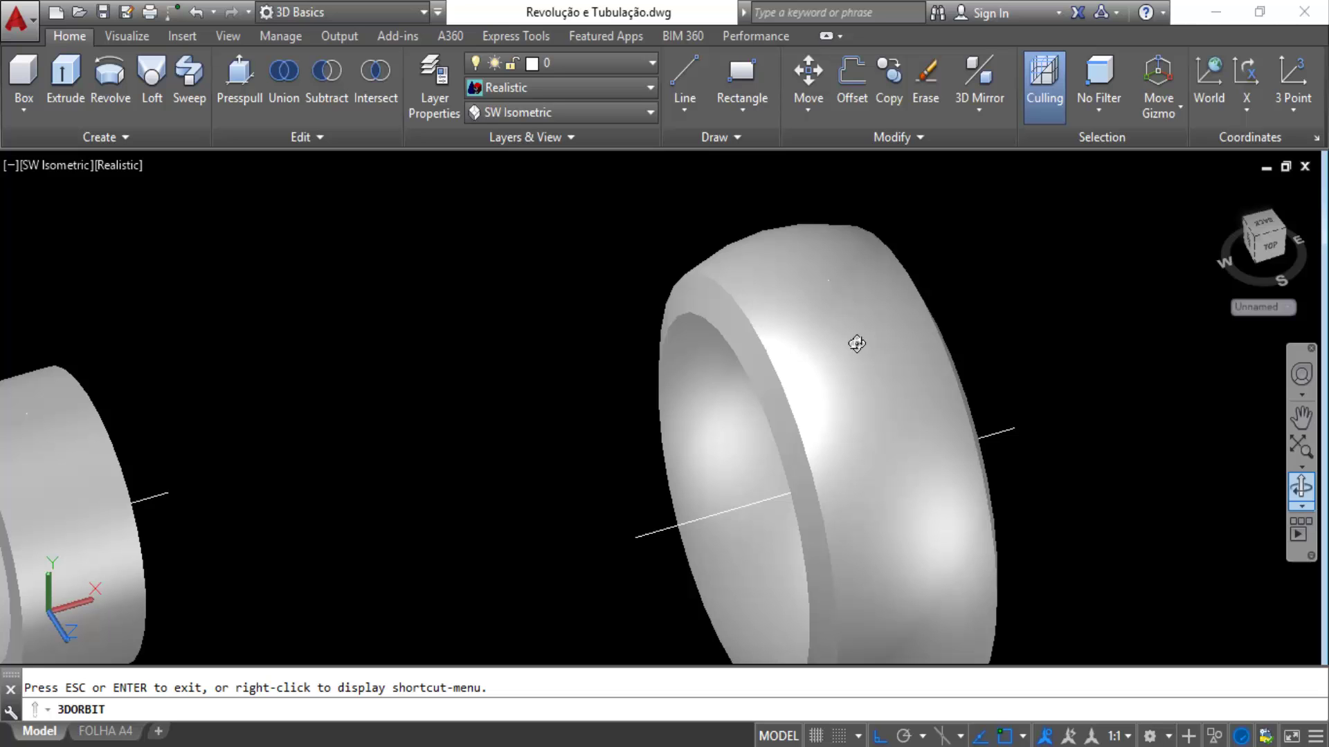
drag(833, 318, 791, 261)
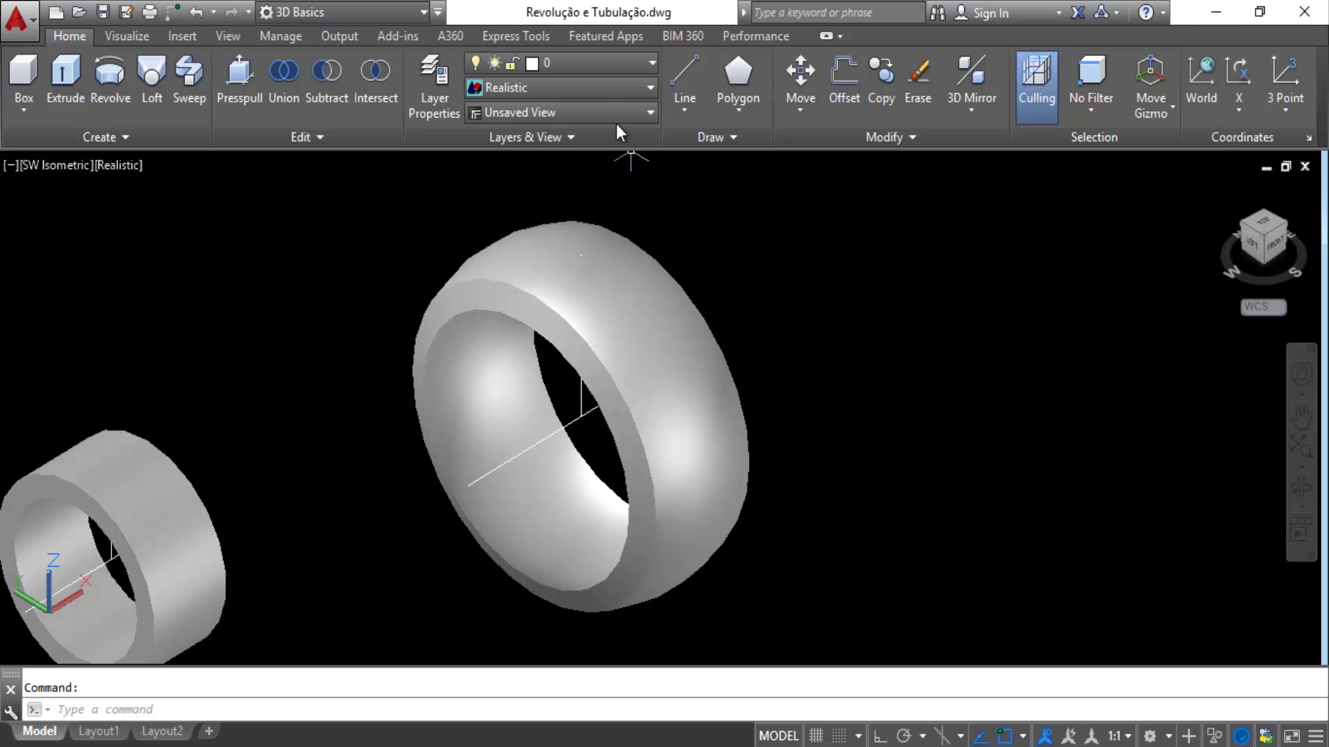
Return the display to the 2D Wireframe visual style and switch to the Front view.
click(599, 89)
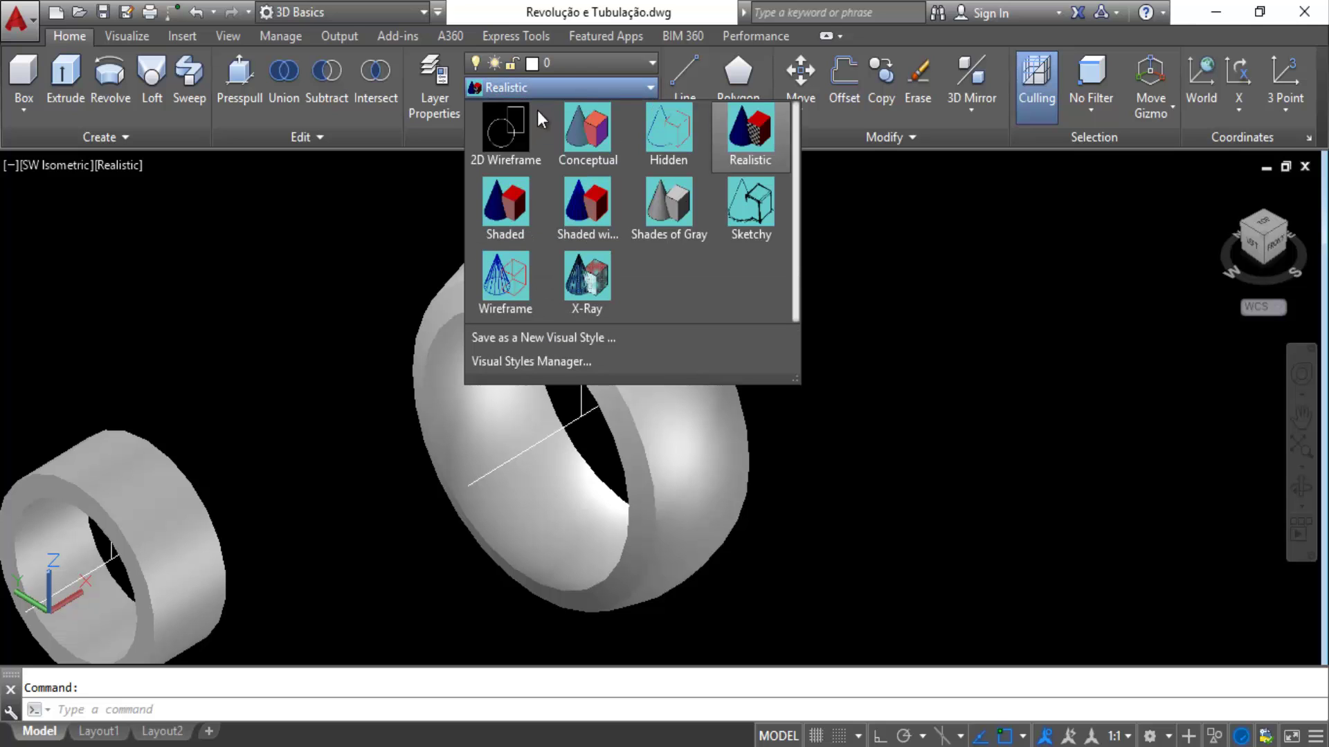
click(517, 133)
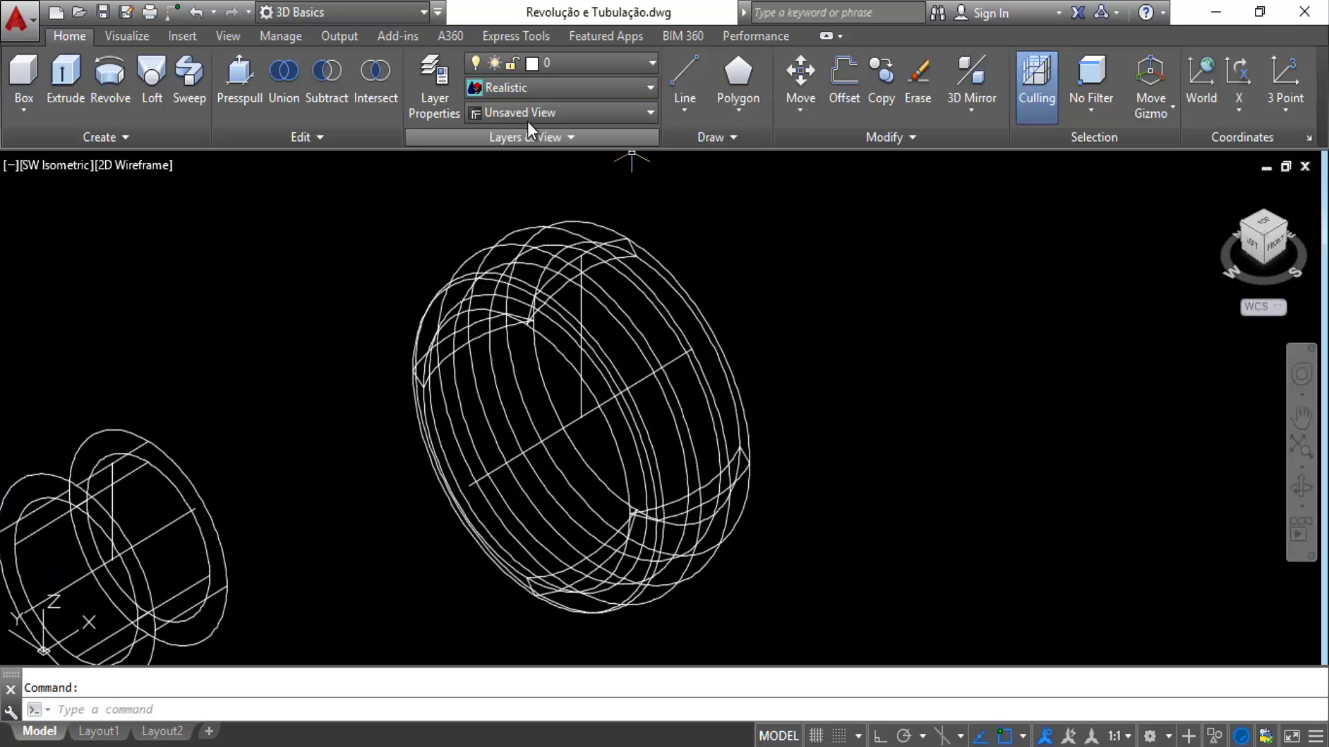
click(575, 114)
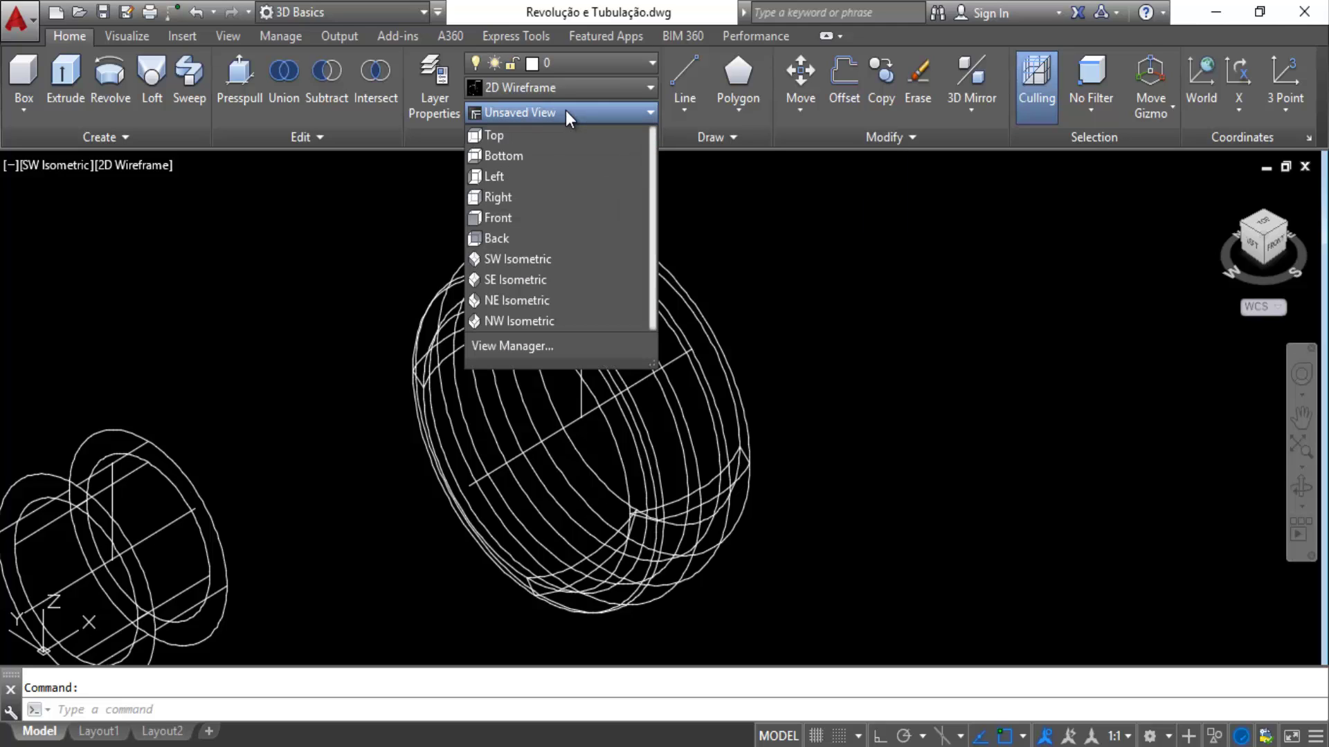
click(526, 217)
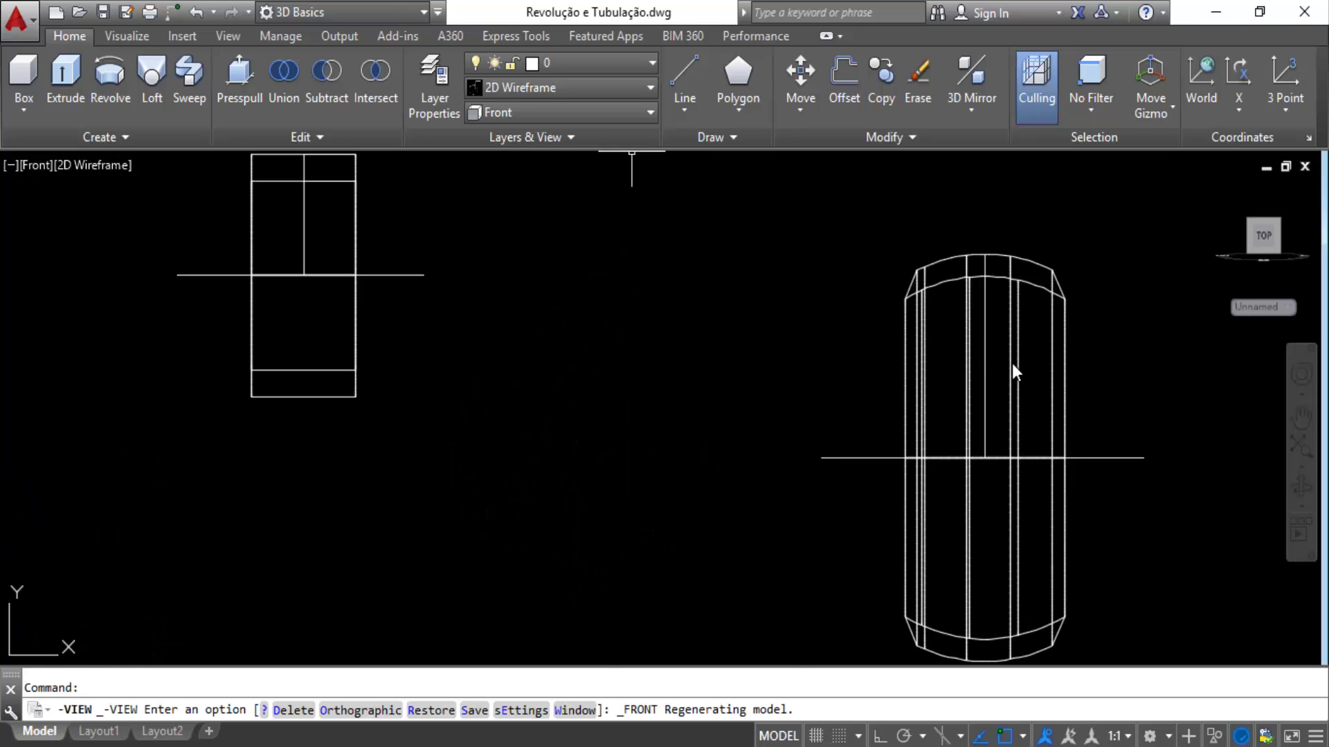
Draw an 80 by 20 rectangle in the empty area beside the curved ring.
middle_drag(1011, 363, 532, 360)
mouse_move(890, 355)
middle_down()
mouse_move(594, 320)
mouse_move(642, 296)
middle_up()
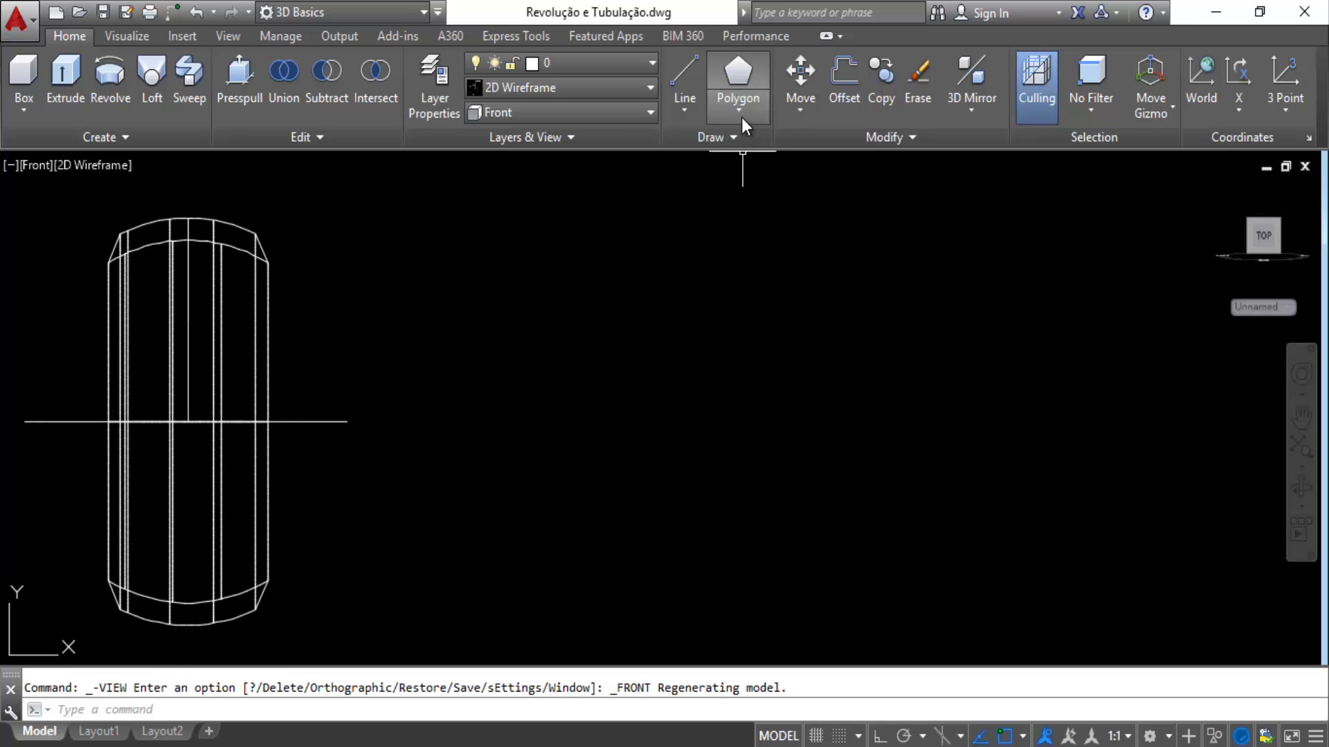
middle_drag(751, 254, 732, 261)
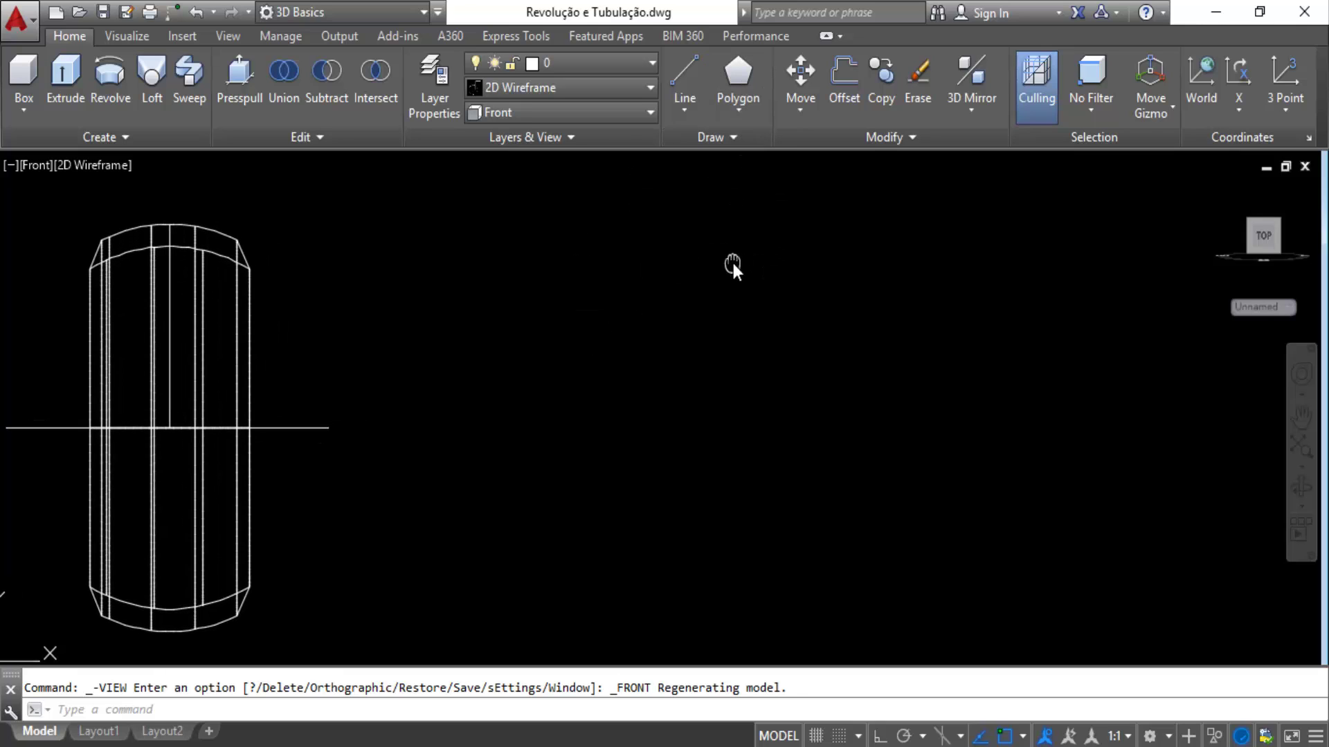
click(739, 112)
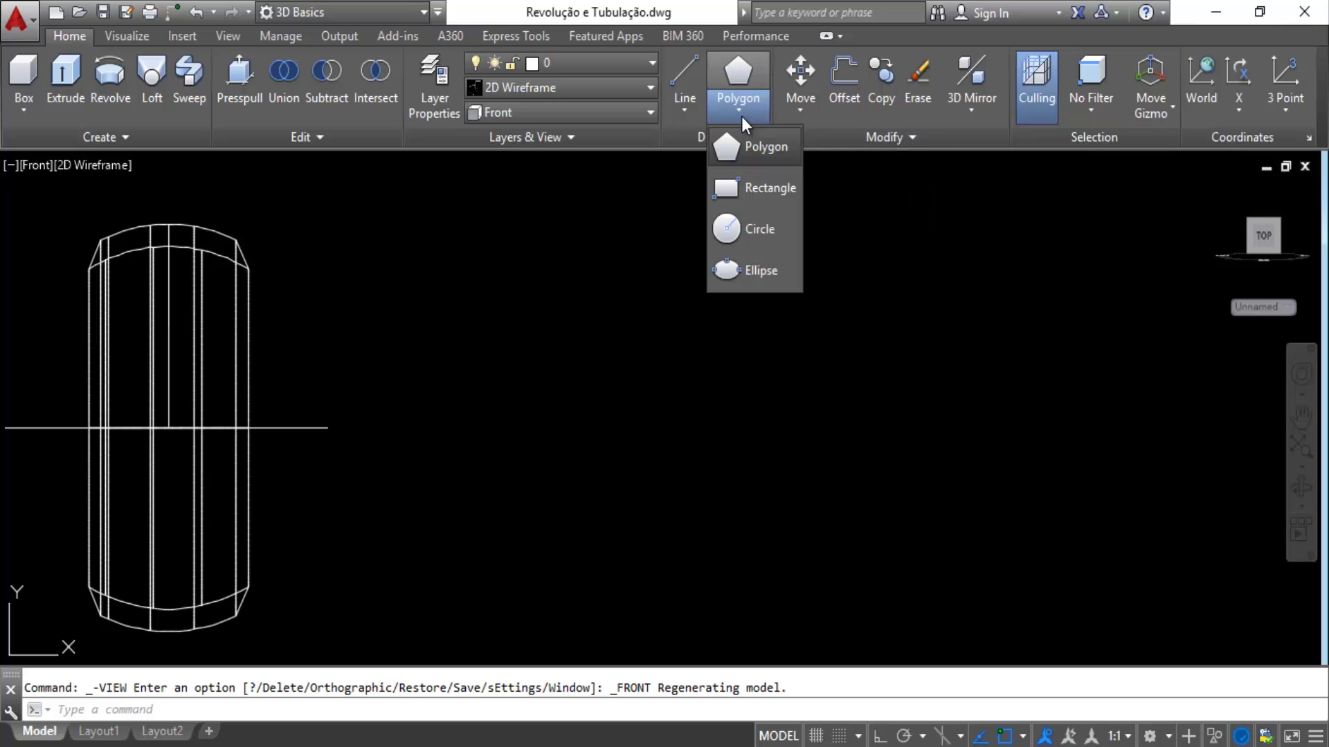
click(611, 319)
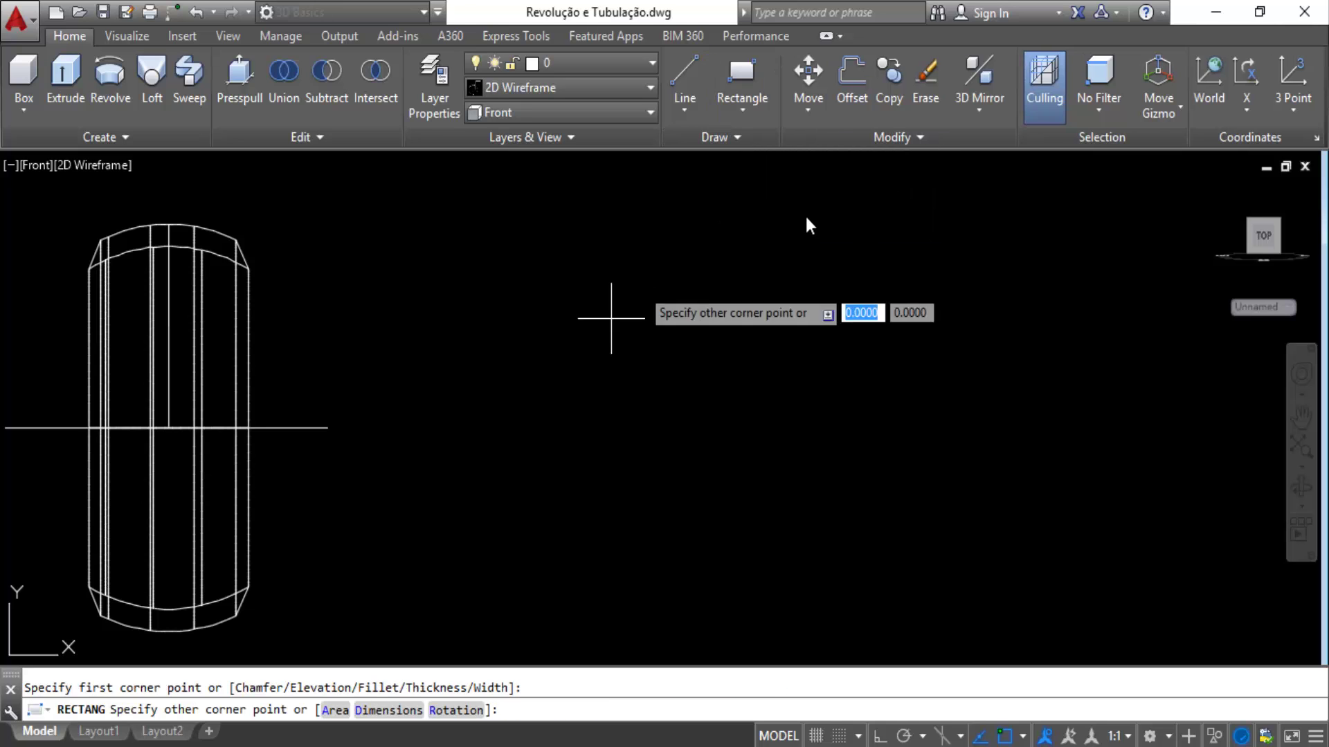
text(80)
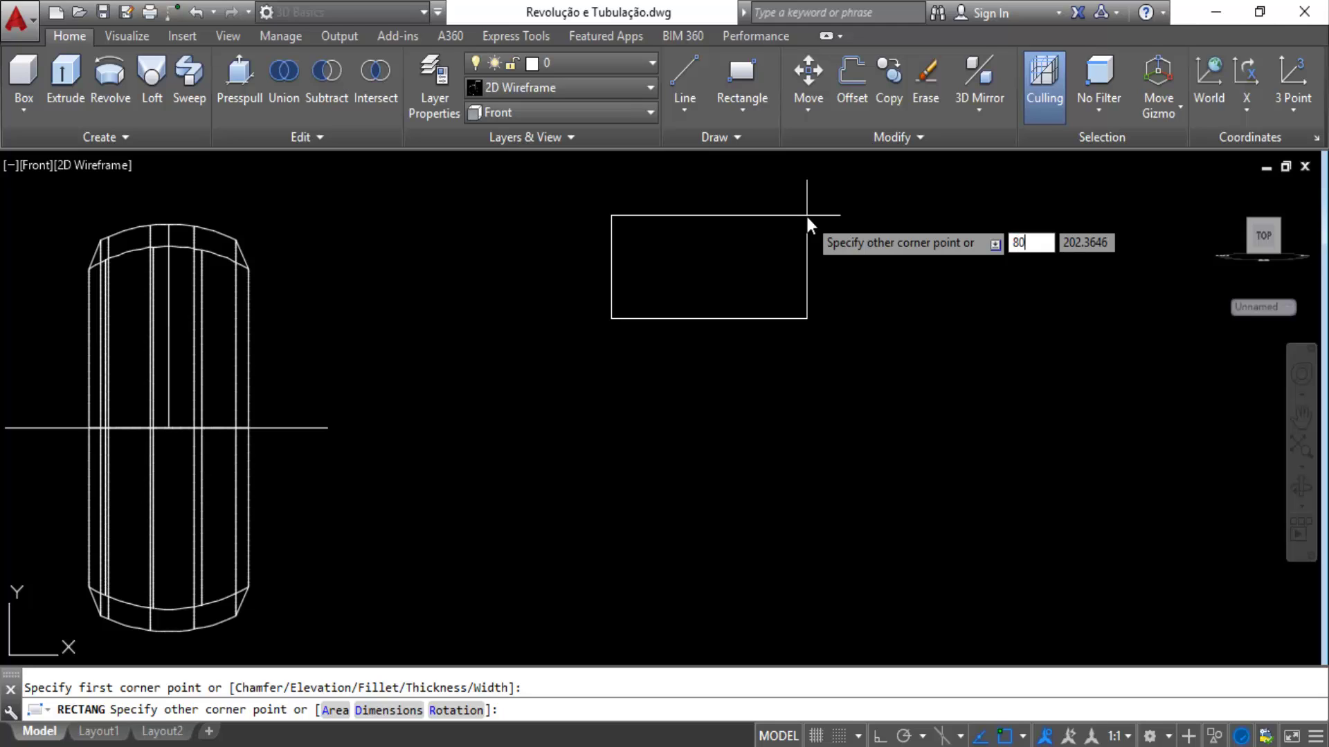
key(Tab)
text(20)
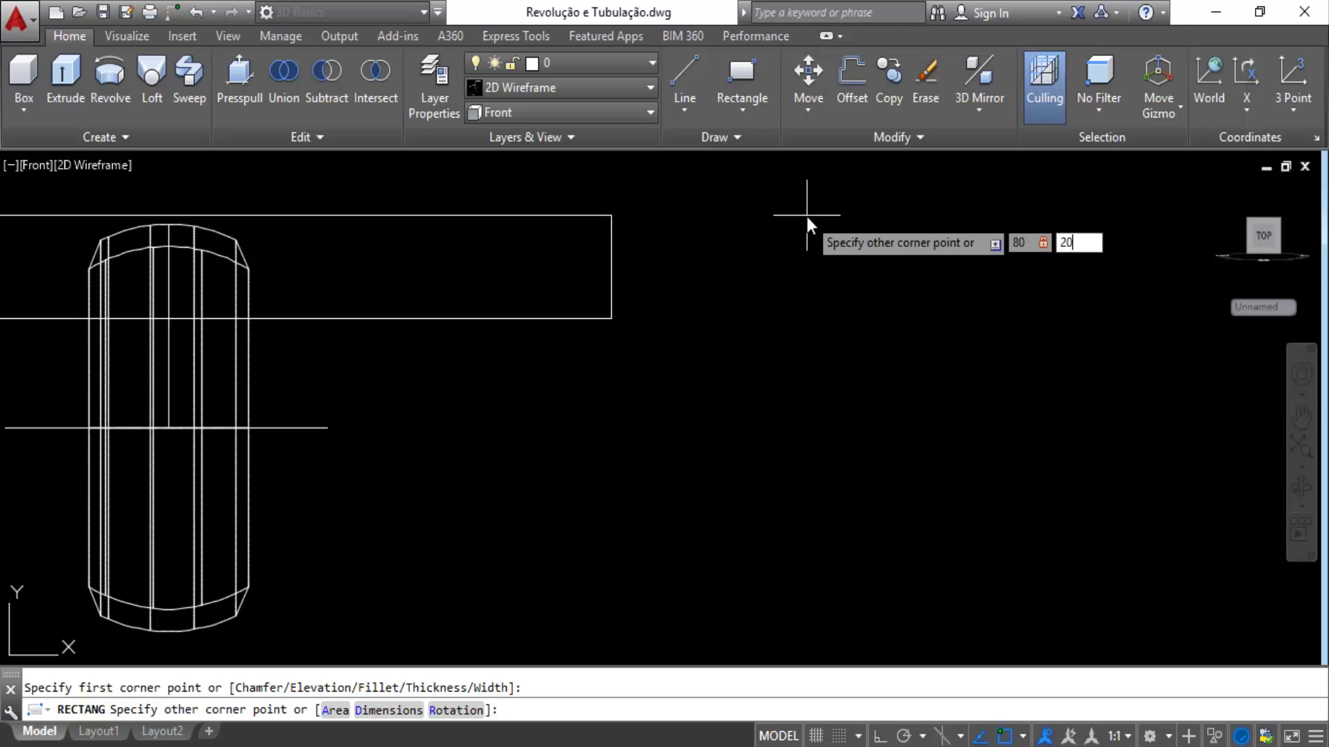
key(Return)
With Ortho on, draw a vertical line 10 units straight down from the new rectangle's lower-left corner.
scroll(614, 330, up, 2)
scroll(613, 330, up, 5)
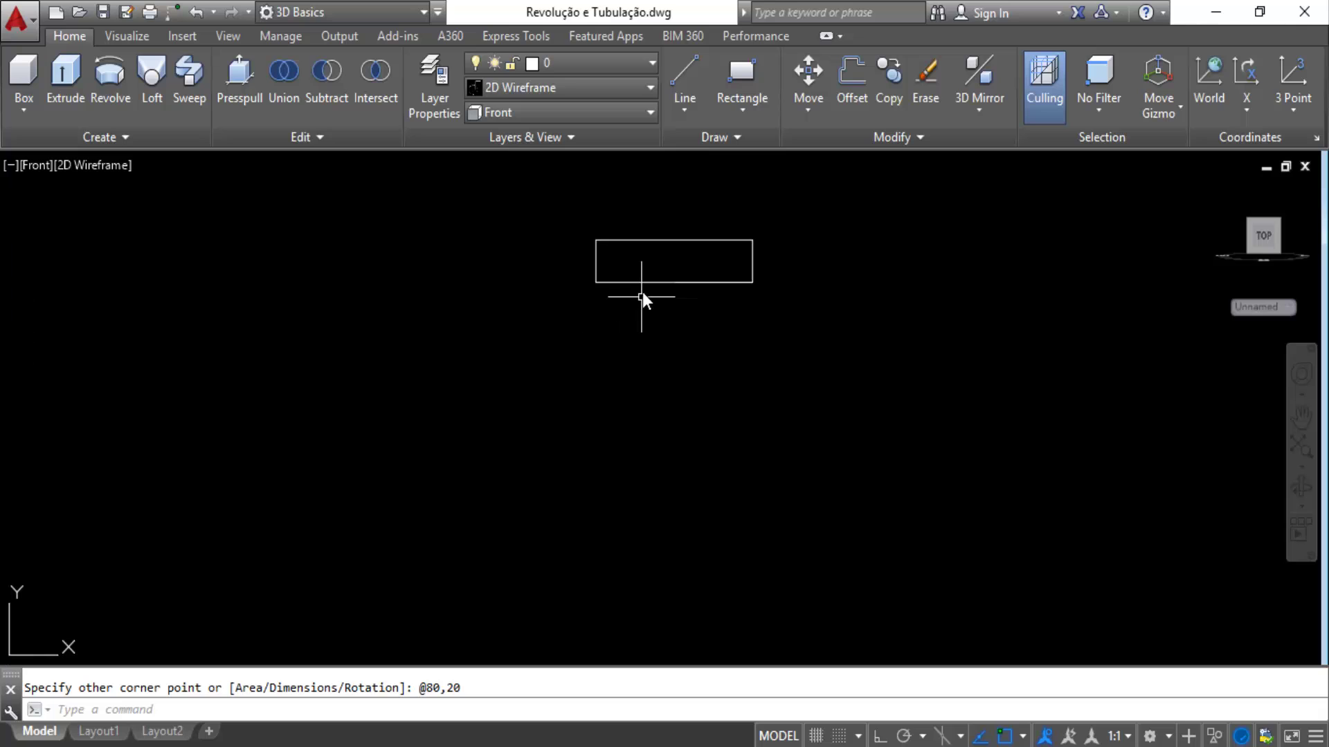
middle_drag(626, 264, 642, 330)
scroll(683, 299, up, 2)
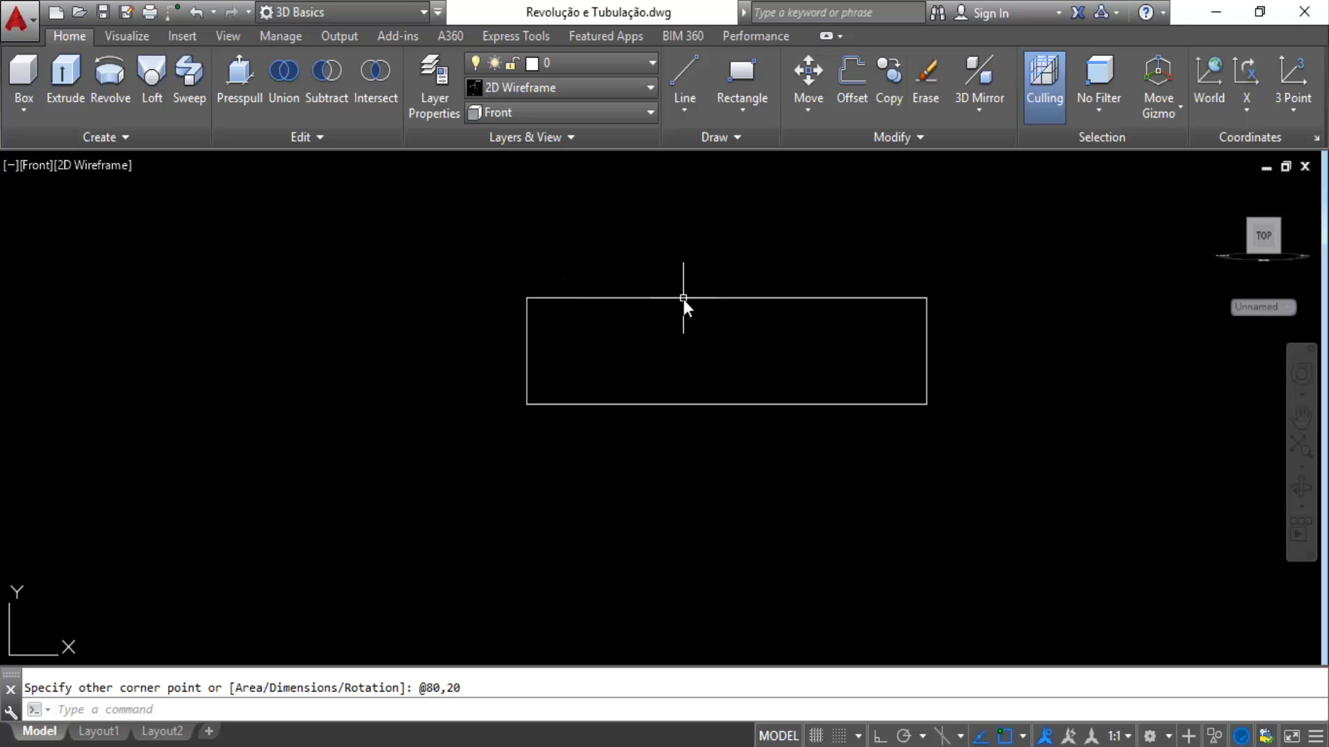
middle_drag(969, 380, 961, 364)
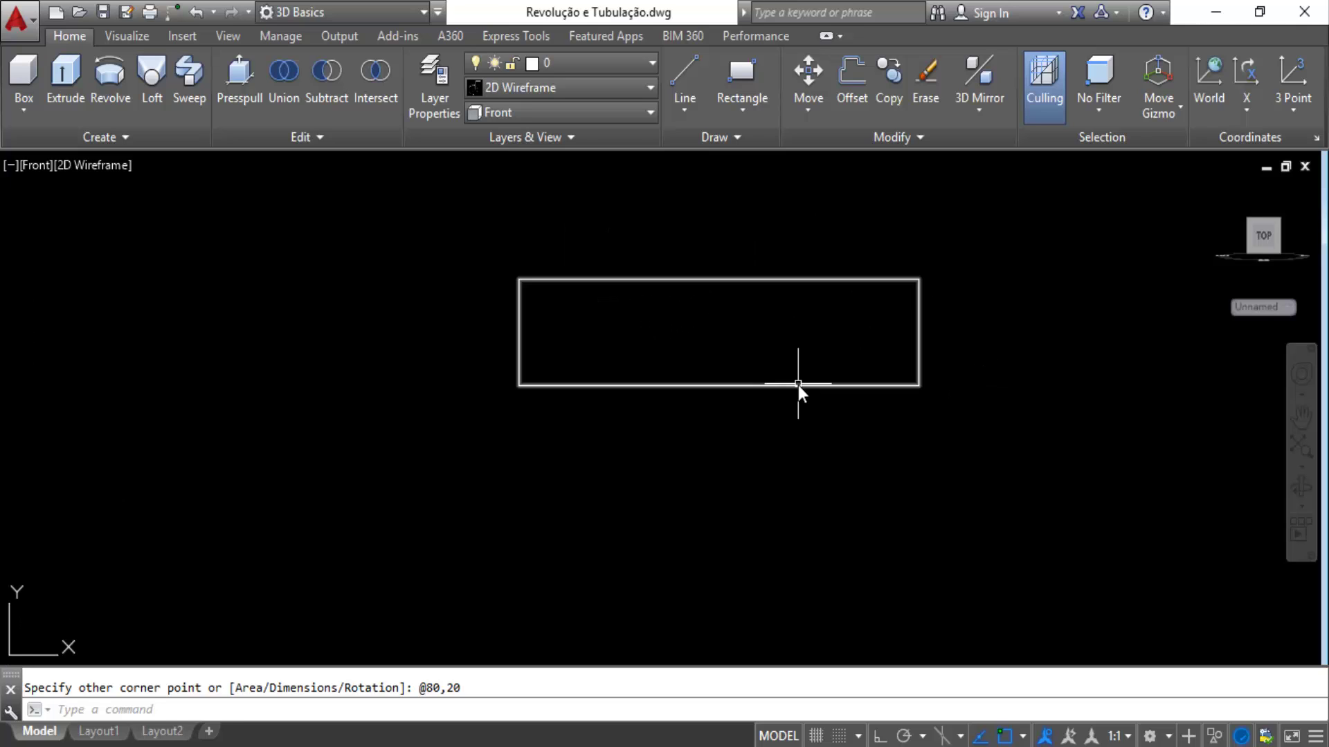
click(686, 70)
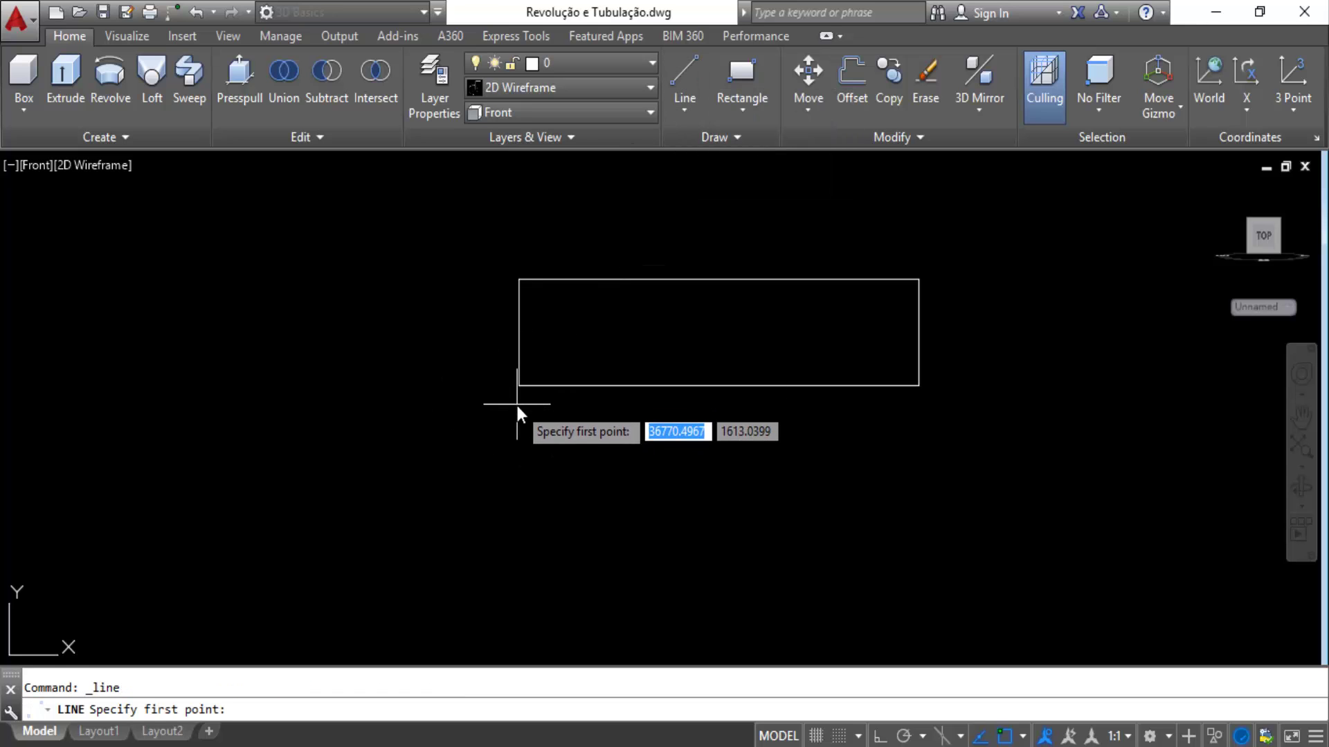
scroll(517, 405, up, 2)
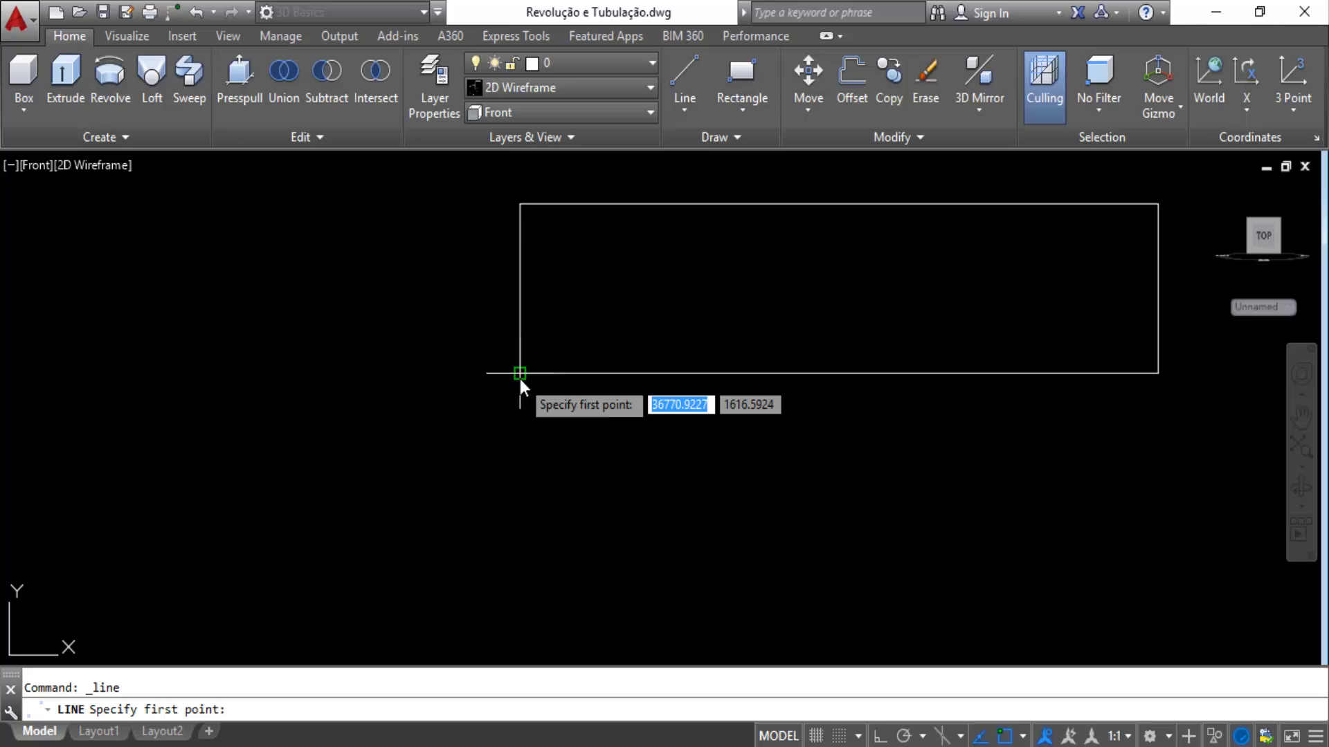
click(520, 380)
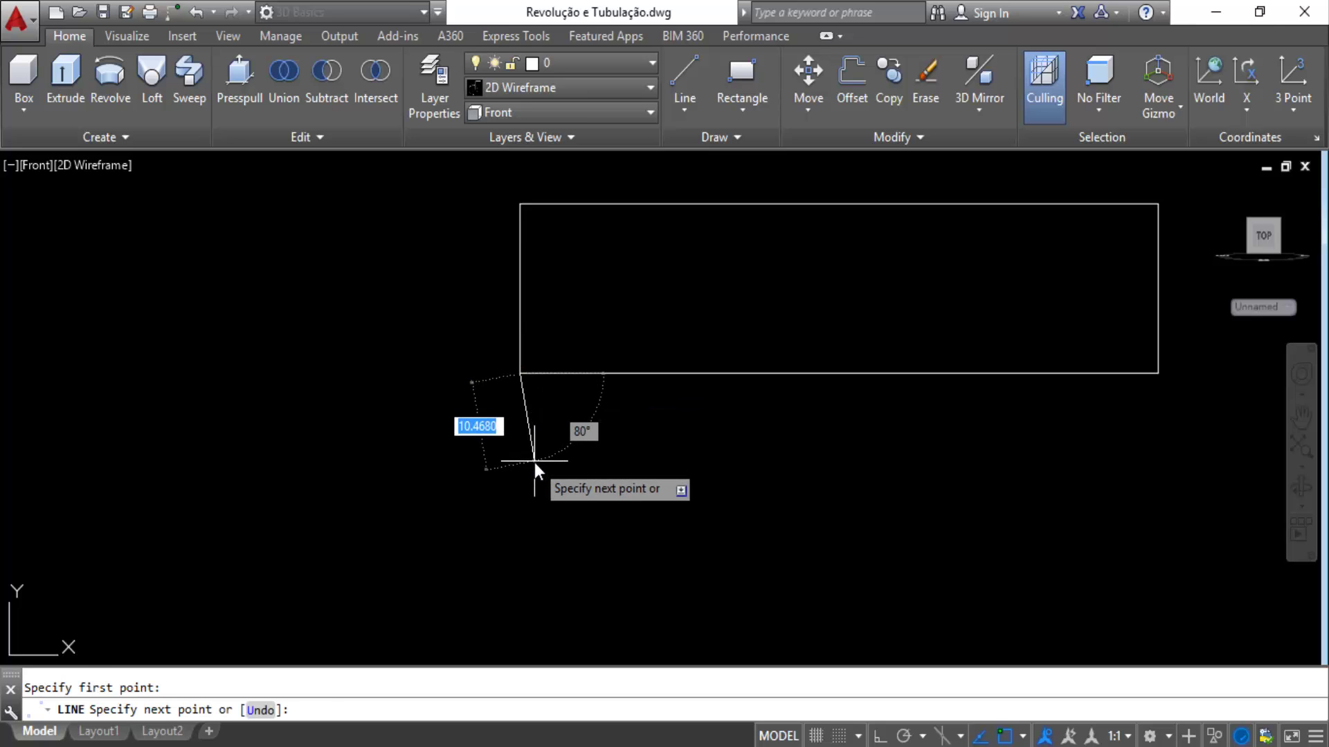
key(F8)
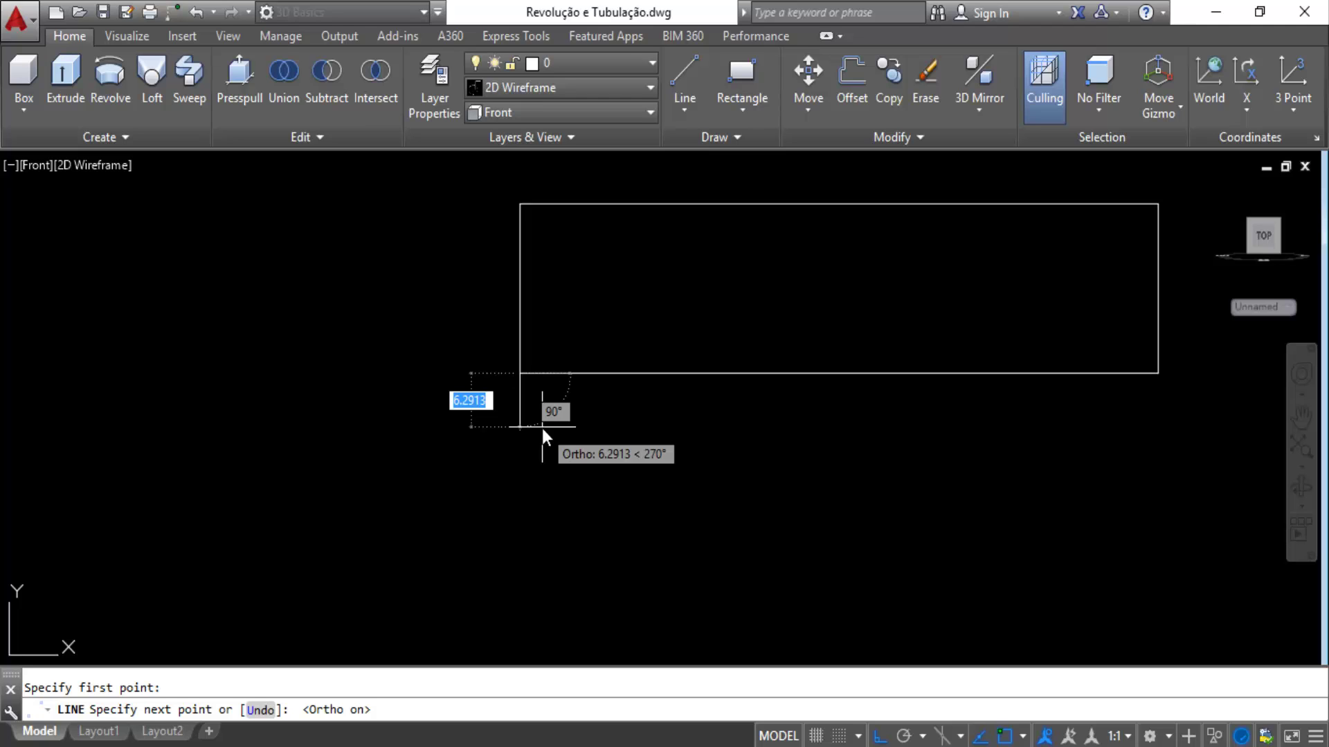
text(10)
key(Return)
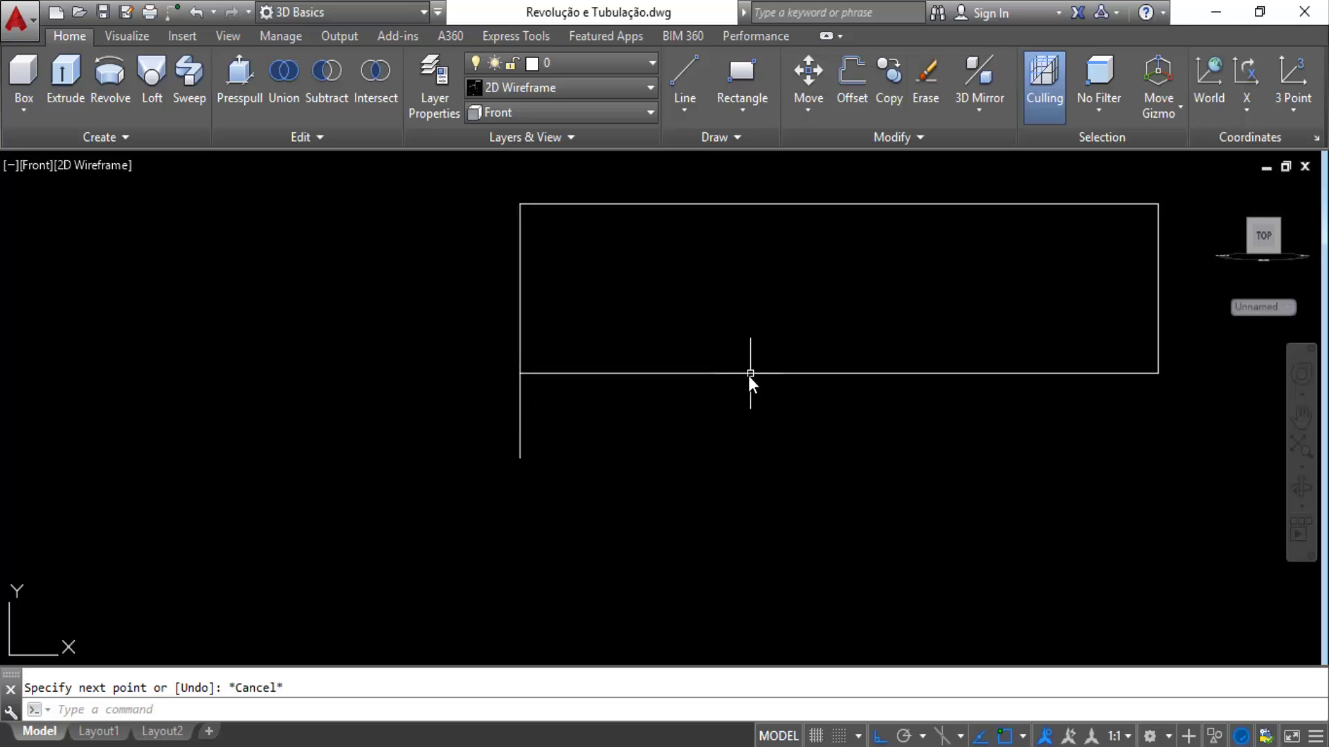
Copy the 80 by 20 rectangle from its upper-left corner to the lower end of the vertical line.
click(891, 85)
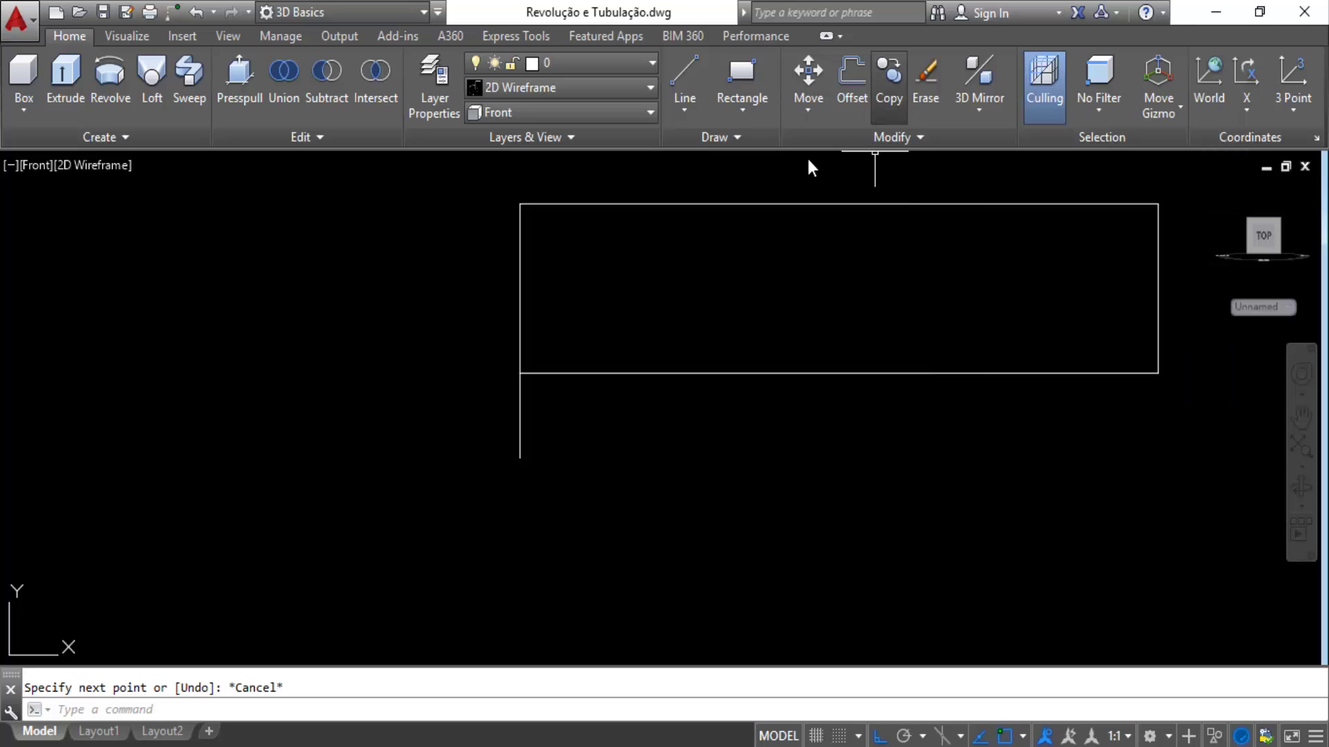
click(730, 204)
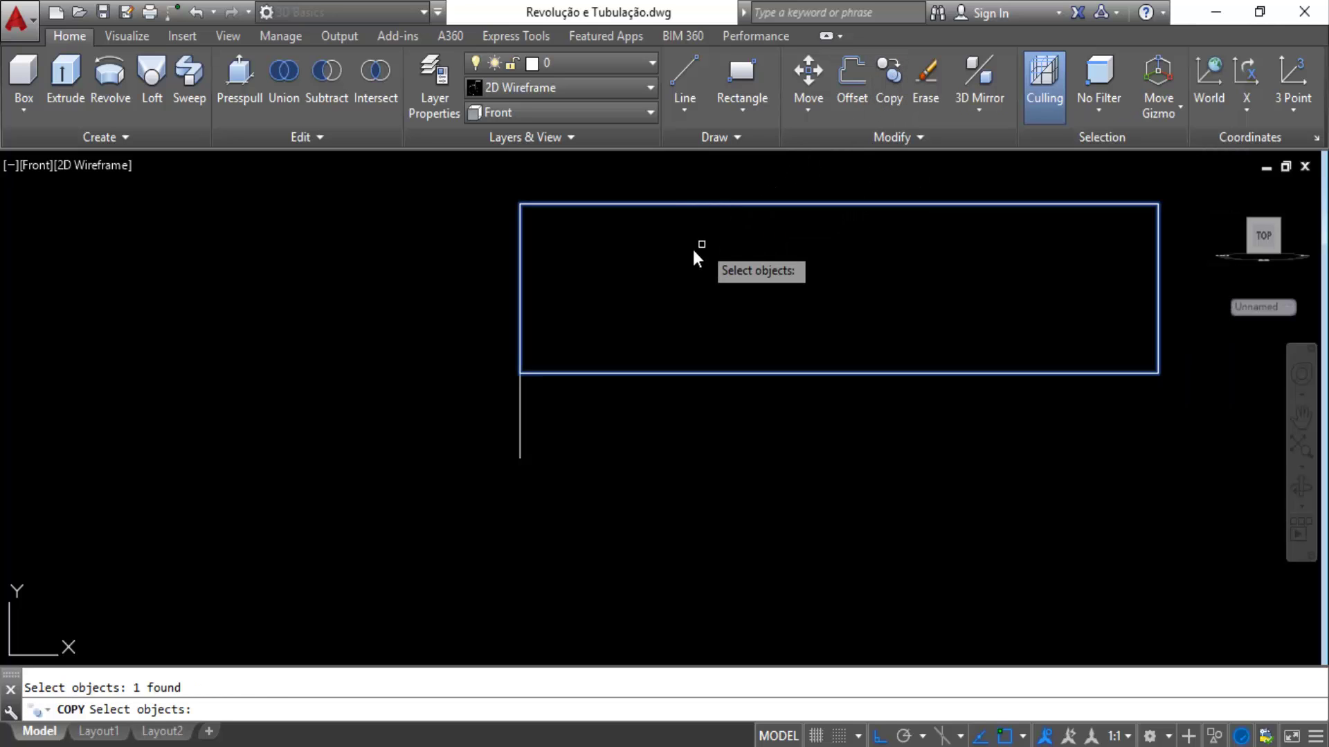
key(Return)
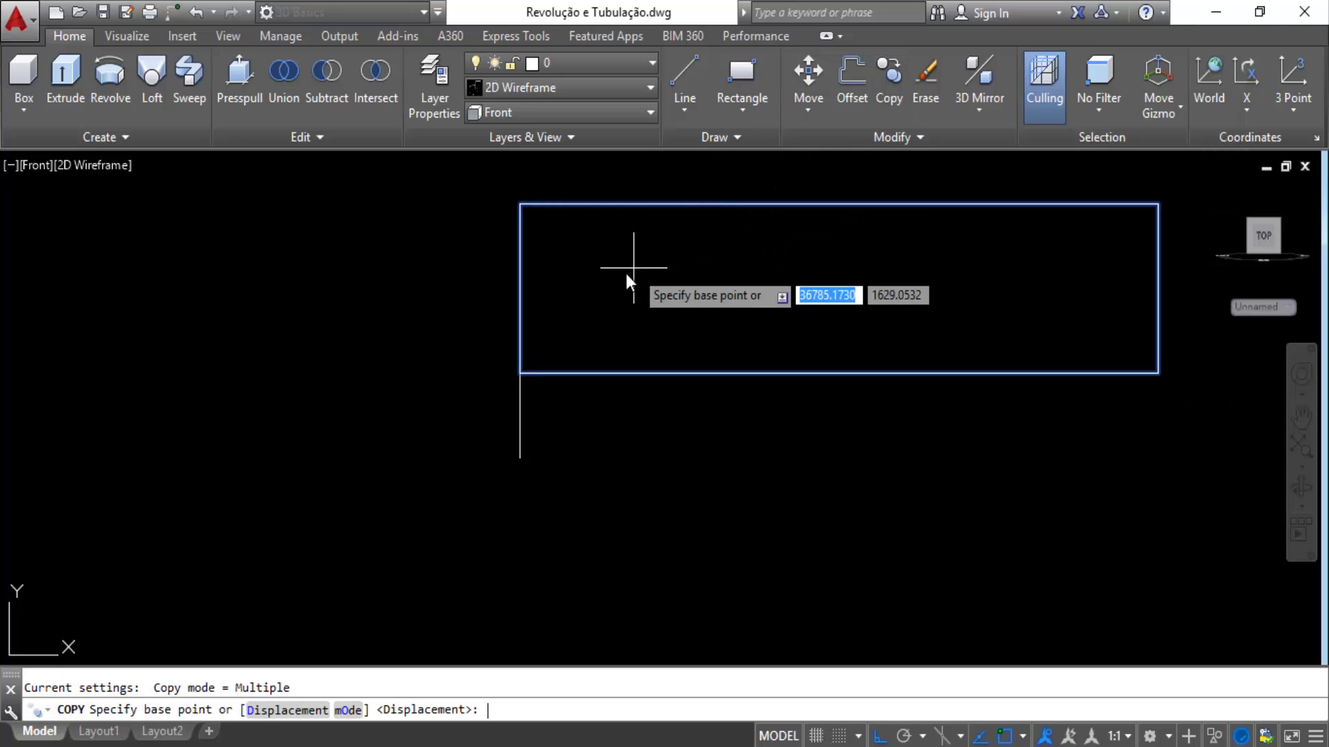
click(519, 205)
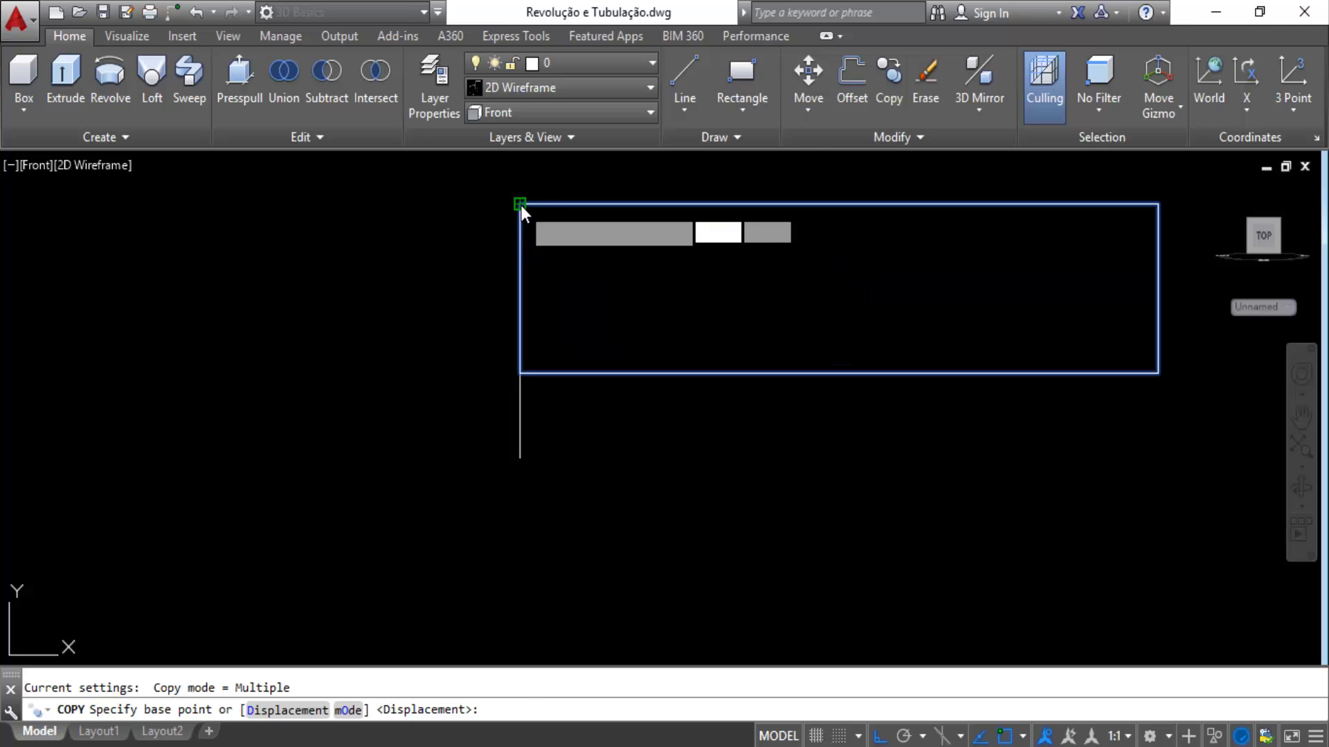
click(521, 458)
key(Escape)
Delete the short vertical line connecting the two rectangles.
click(541, 390)
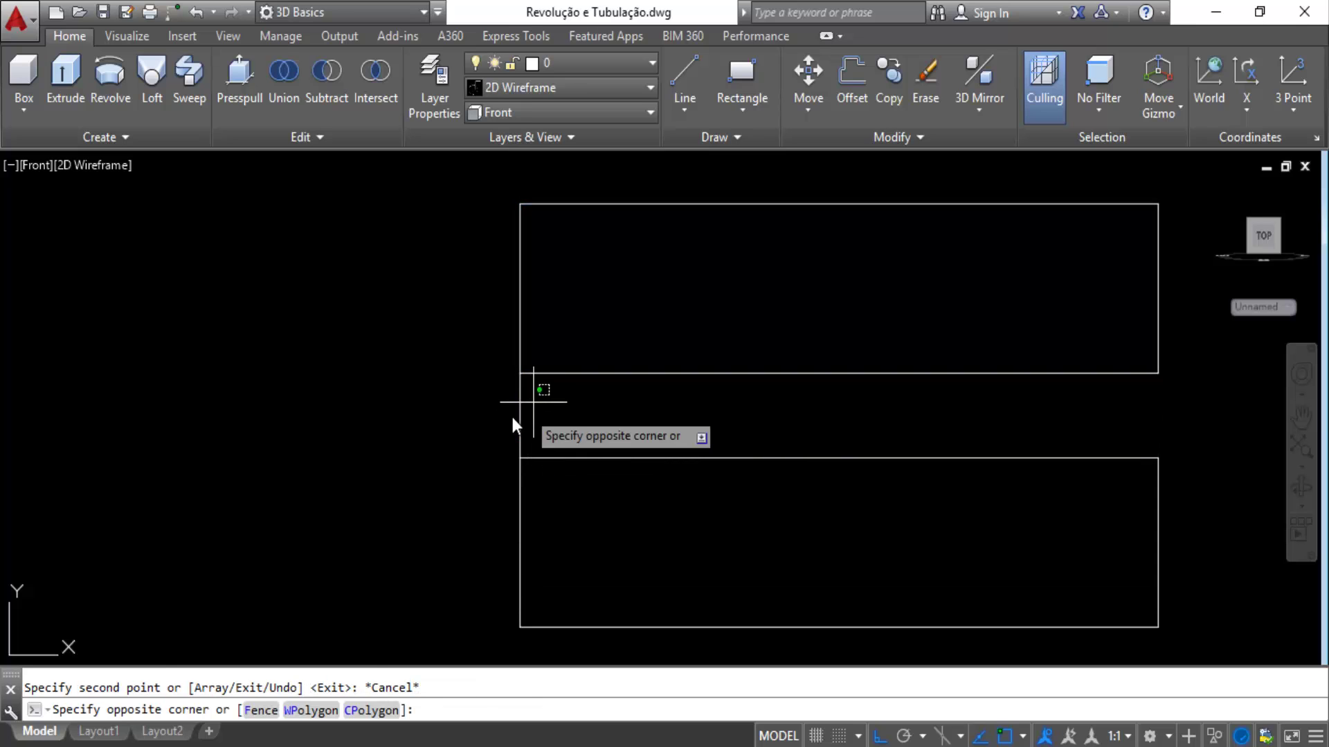
click(508, 417)
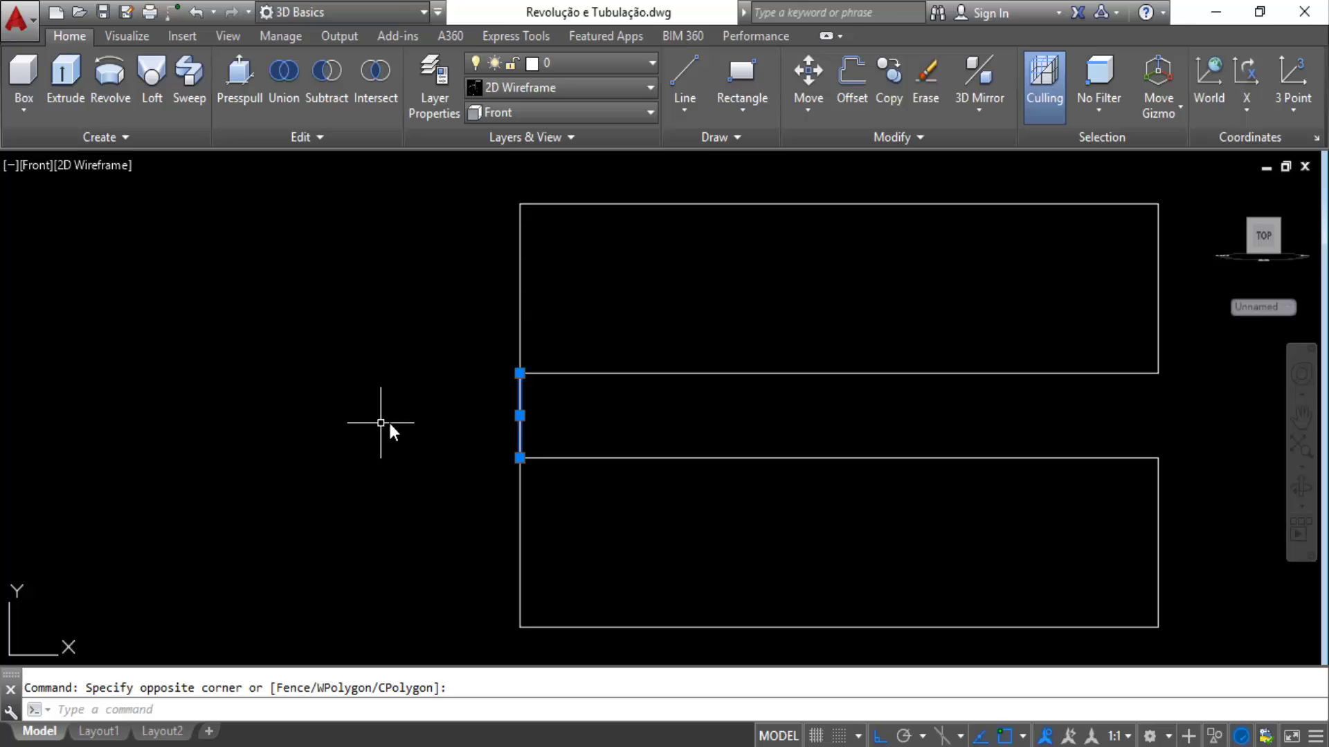
key(Delete)
Fillet the upper-left corner of the upper rectangle with a radius of 5.
middle_drag(656, 431, 658, 404)
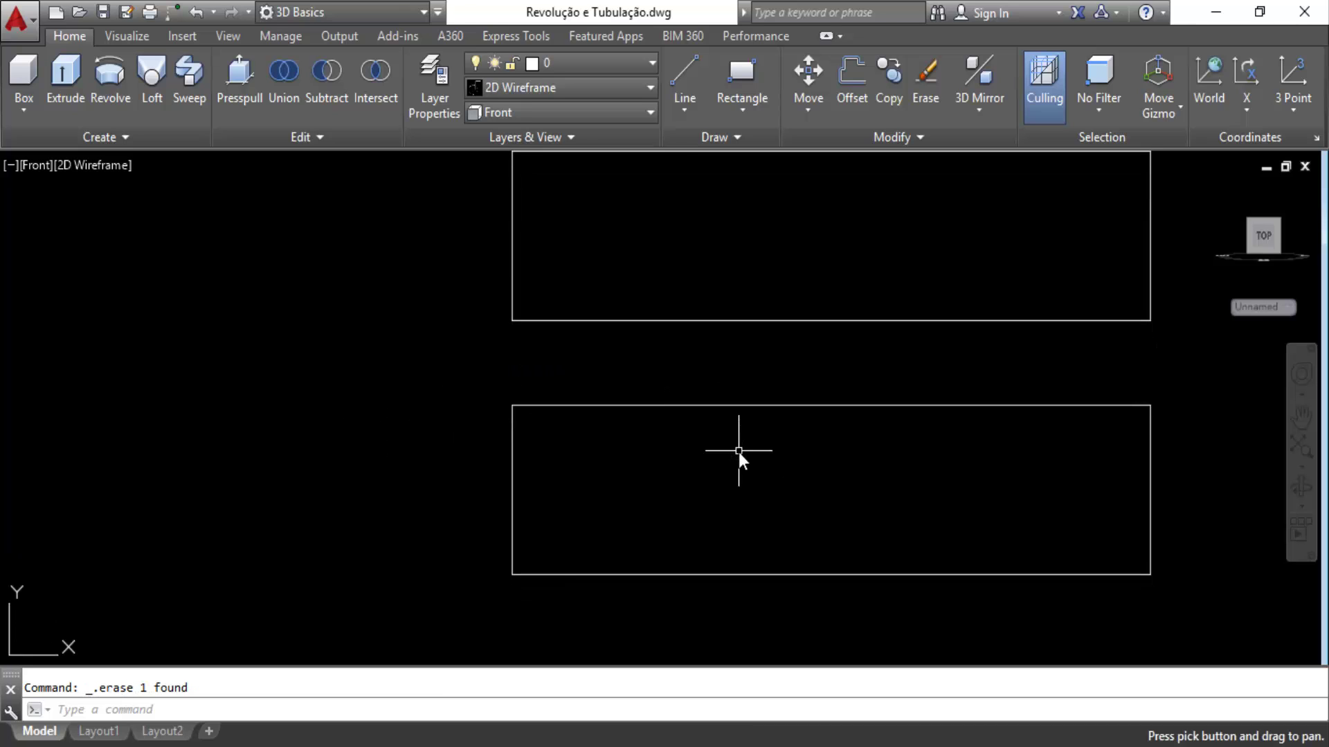
mouse_move(604, 356)
middle_down()
mouse_move(573, 401)
mouse_move(500, 381)
middle_up()
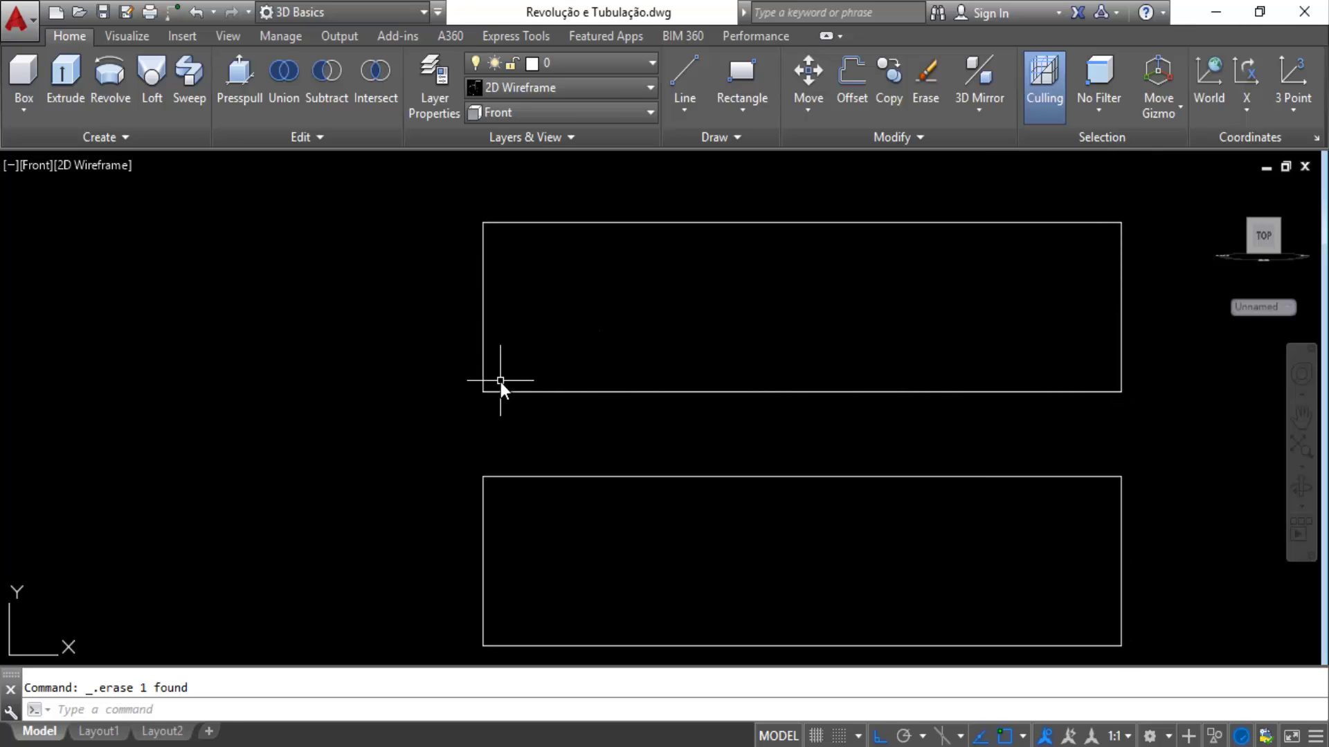
middle_drag(642, 382, 604, 387)
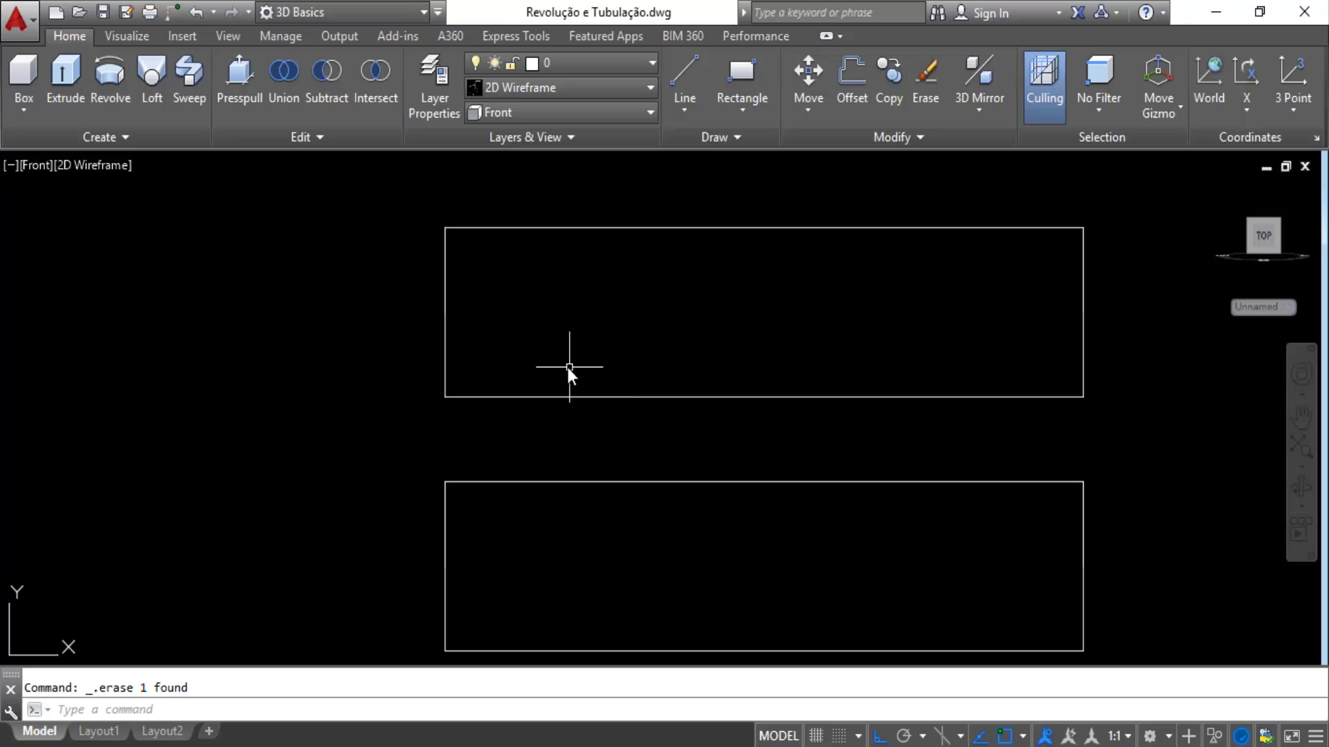
click(898, 139)
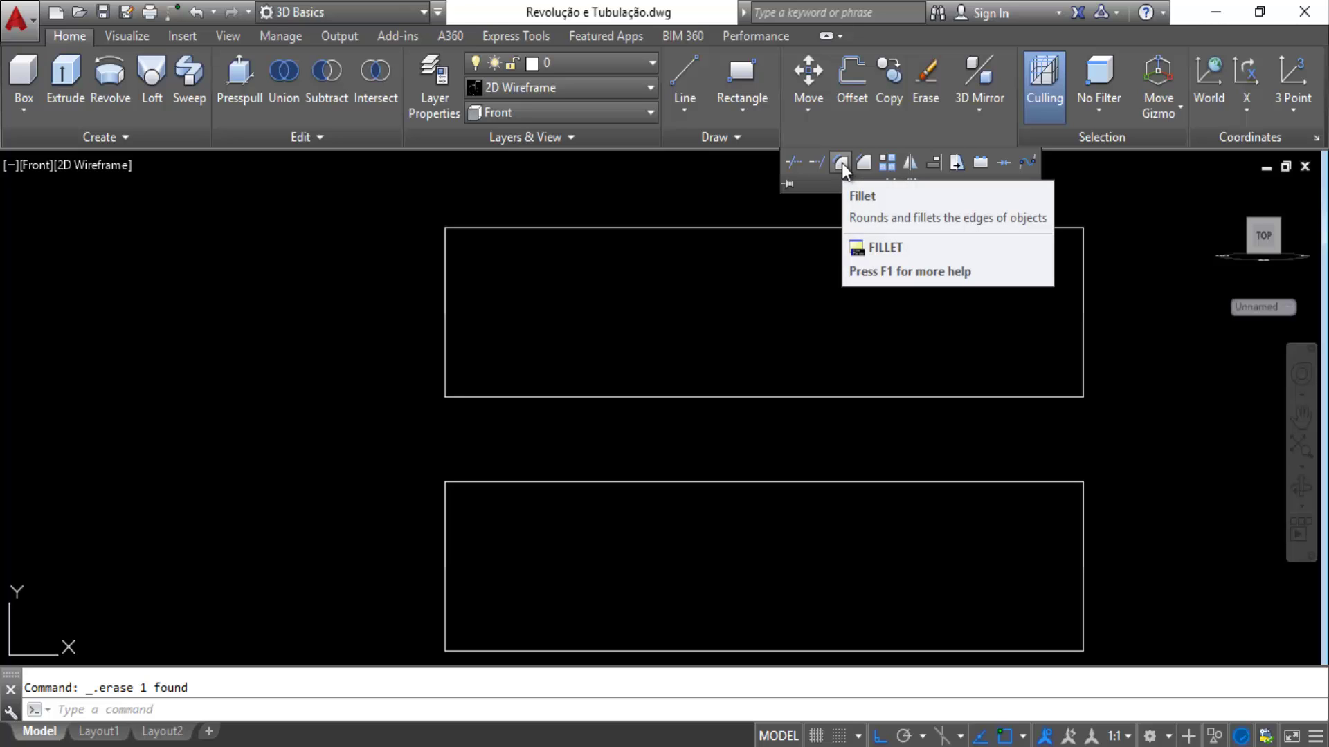
click(842, 163)
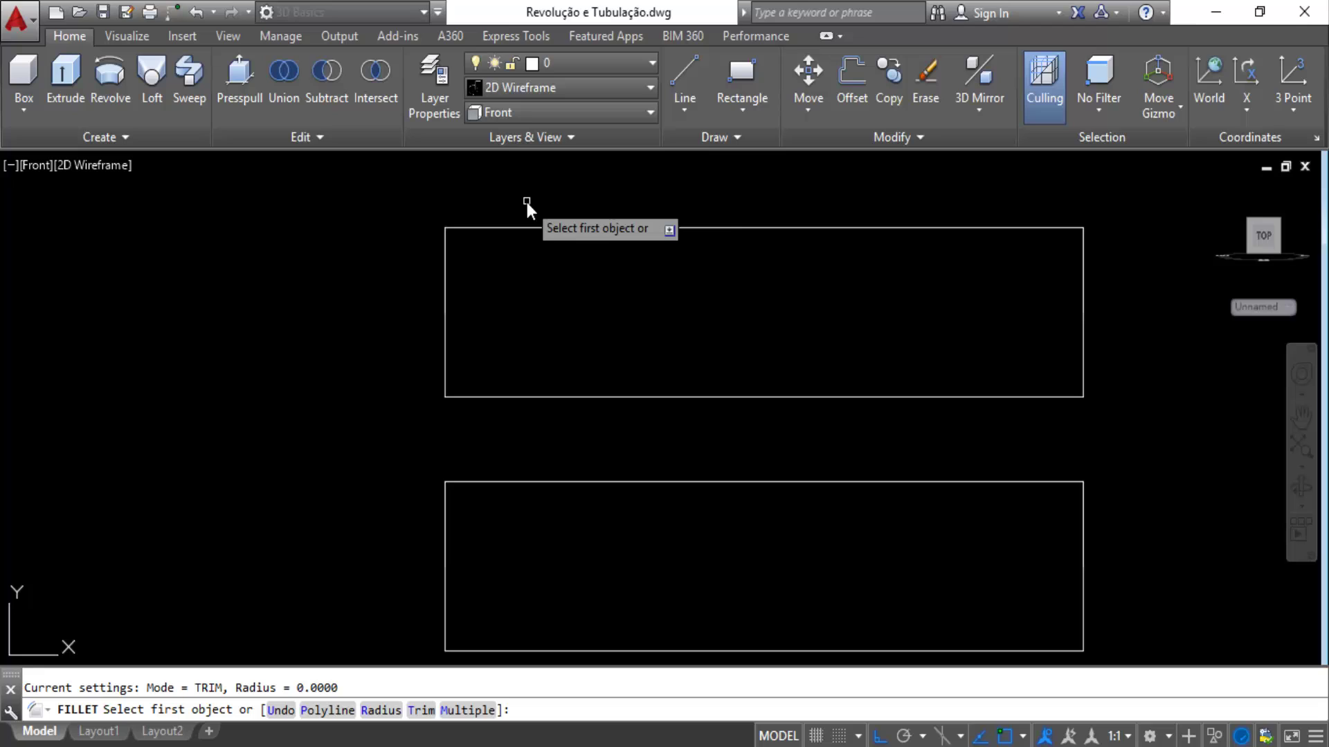
text(r)
key(Return)
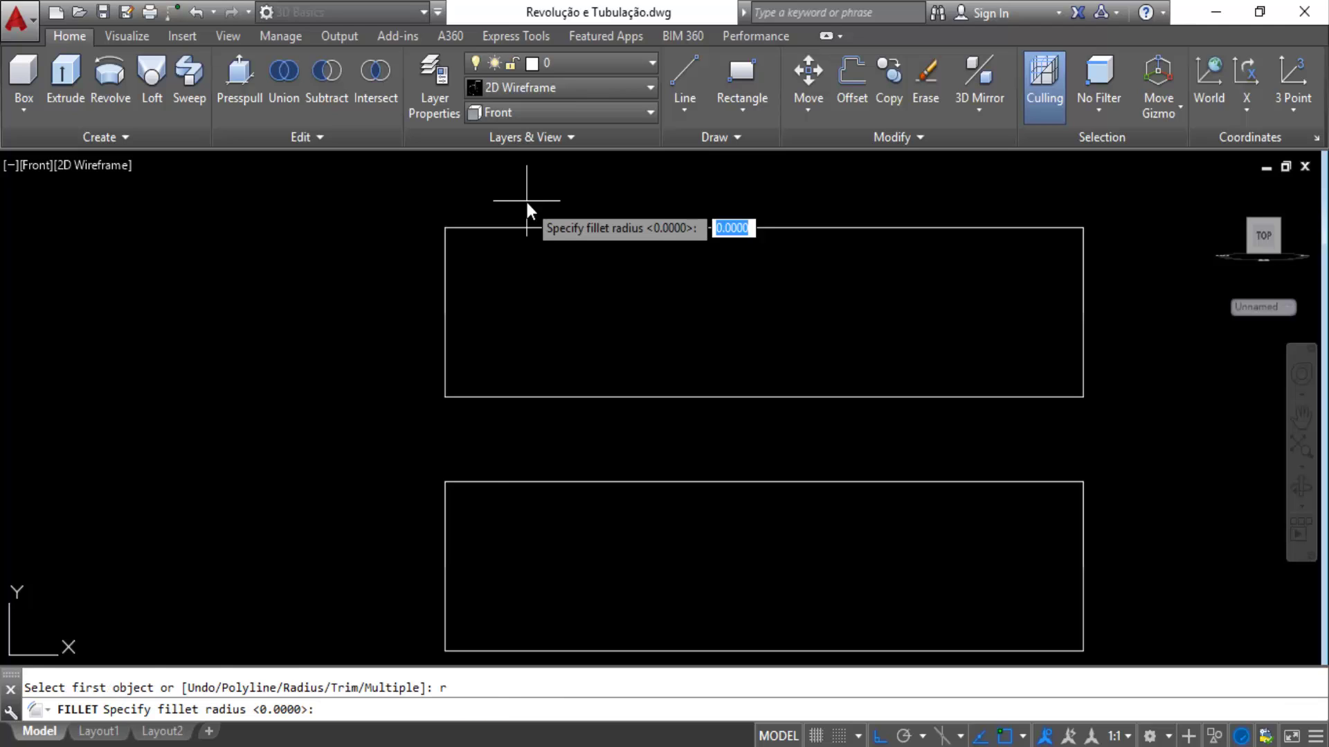
text(5)
key(Return)
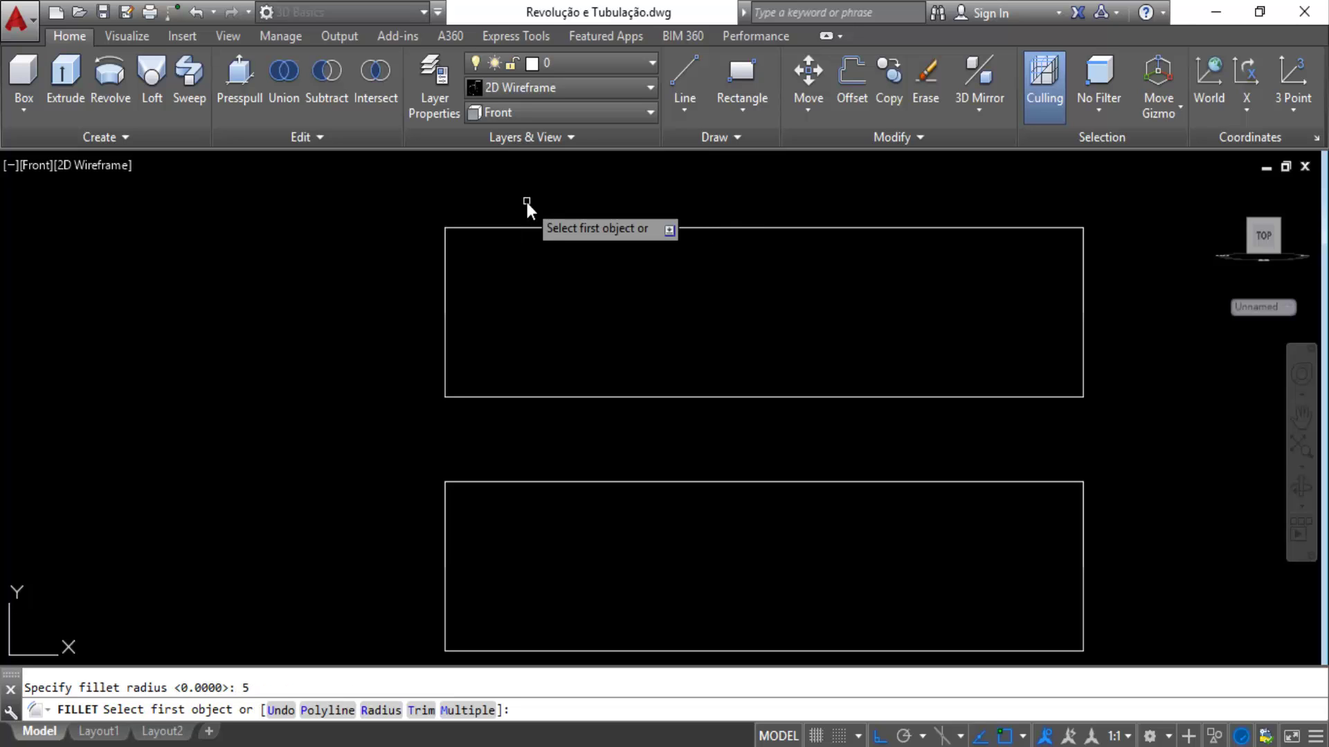
click(463, 227)
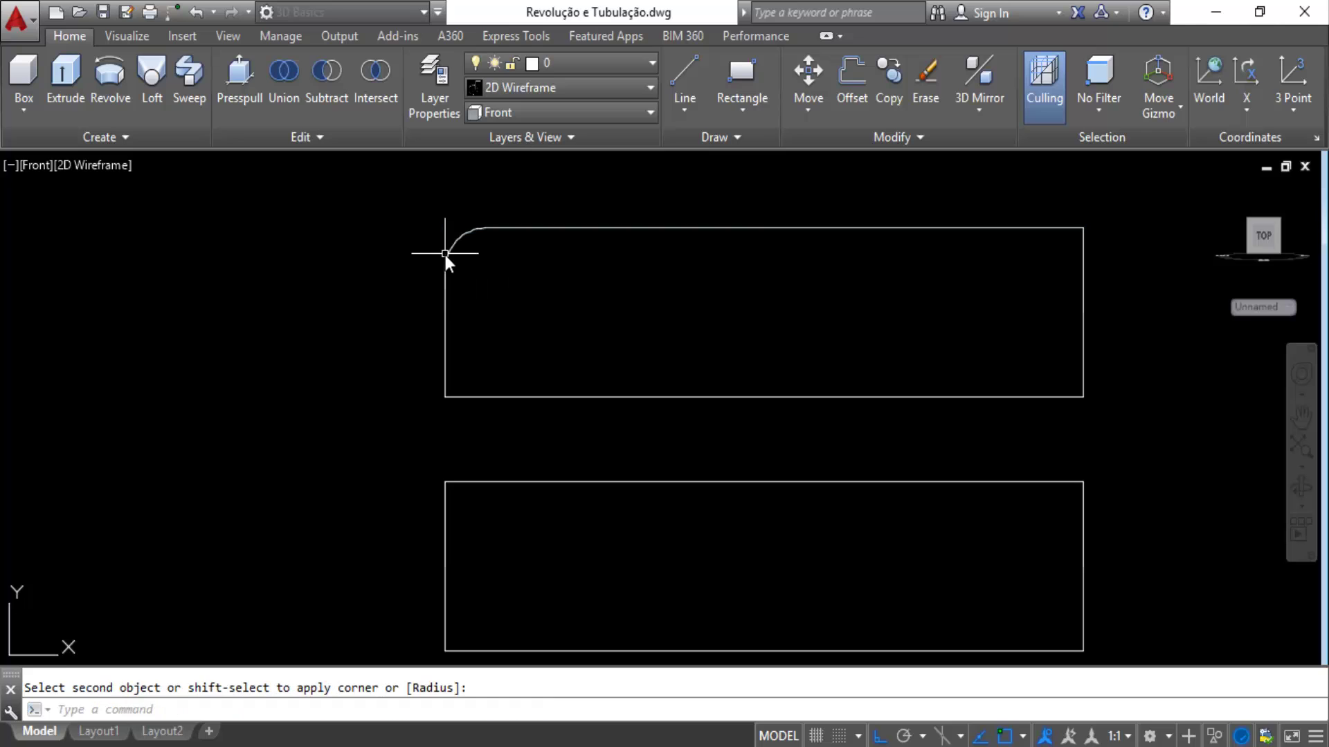
click(445, 255)
Fillet the remaining three corners of the upper rectangle with the same radius of 5.
key(Return)
click(446, 356)
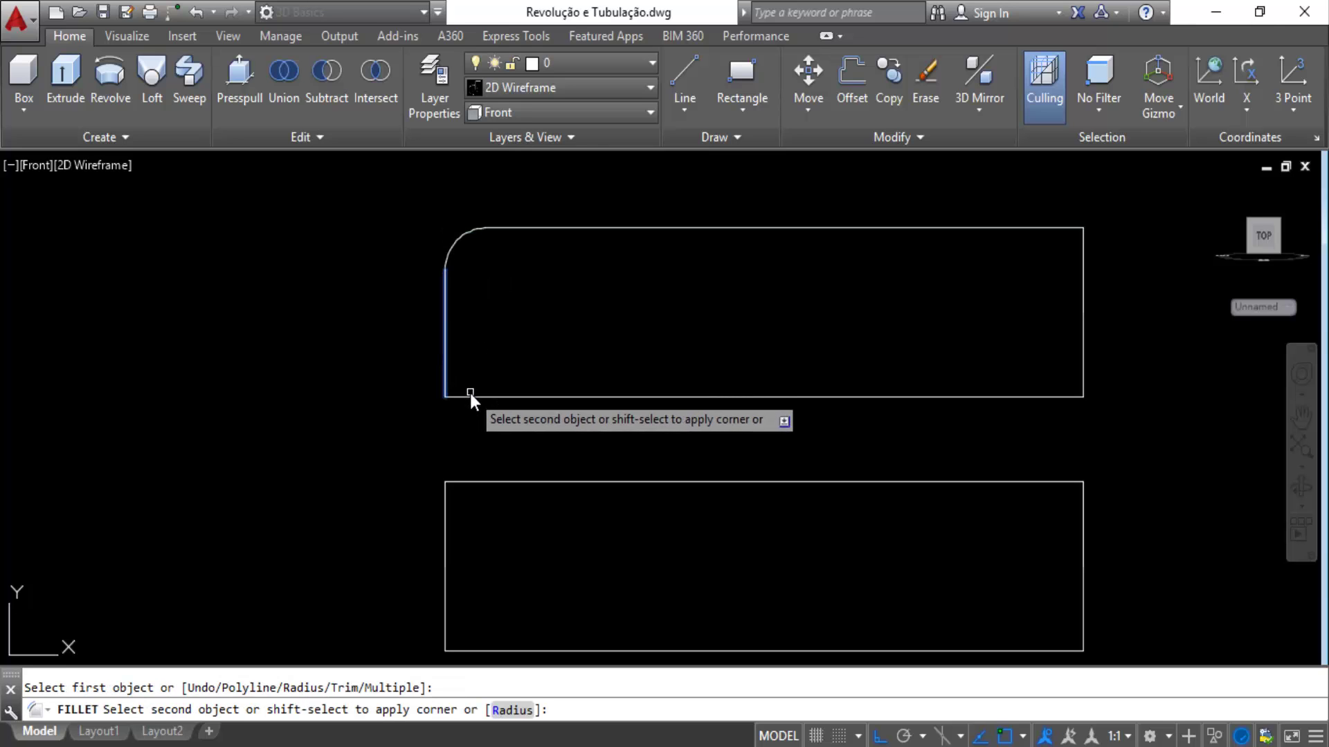
click(475, 398)
key(Return)
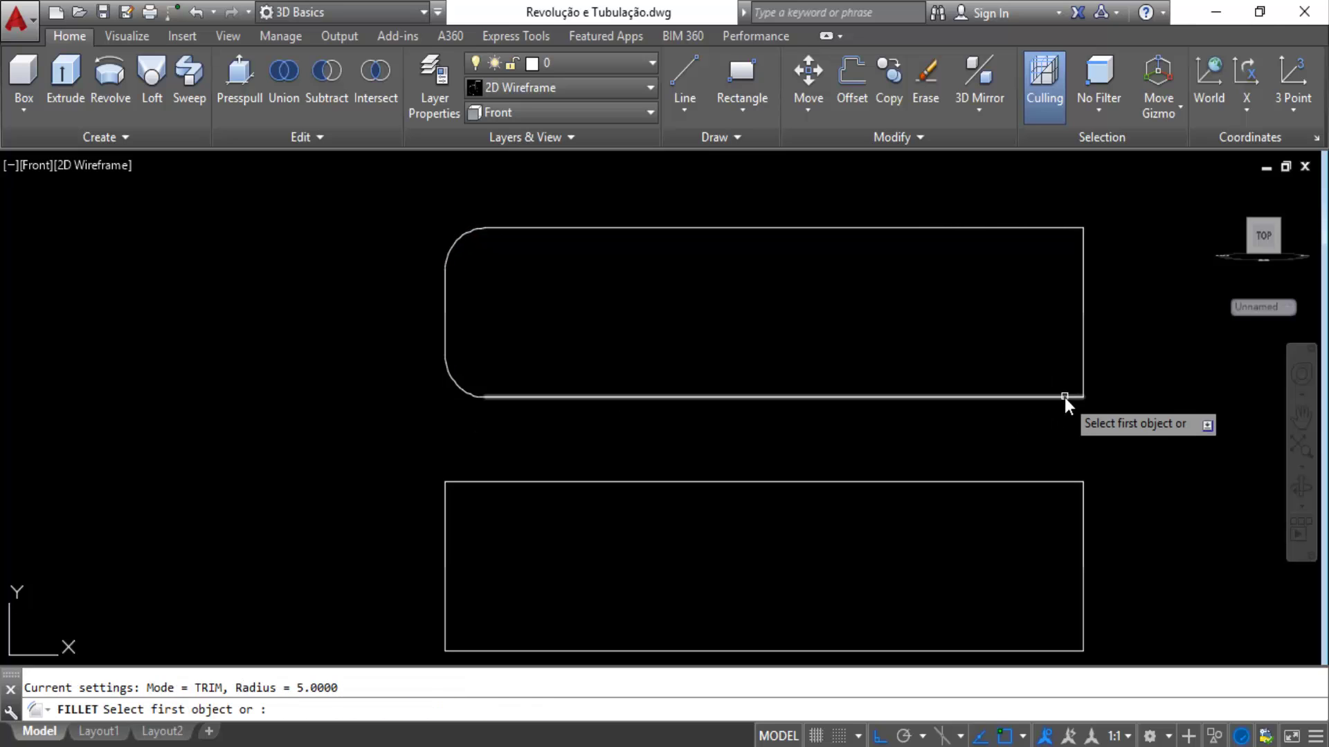
click(1064, 397)
click(1083, 375)
key(Return)
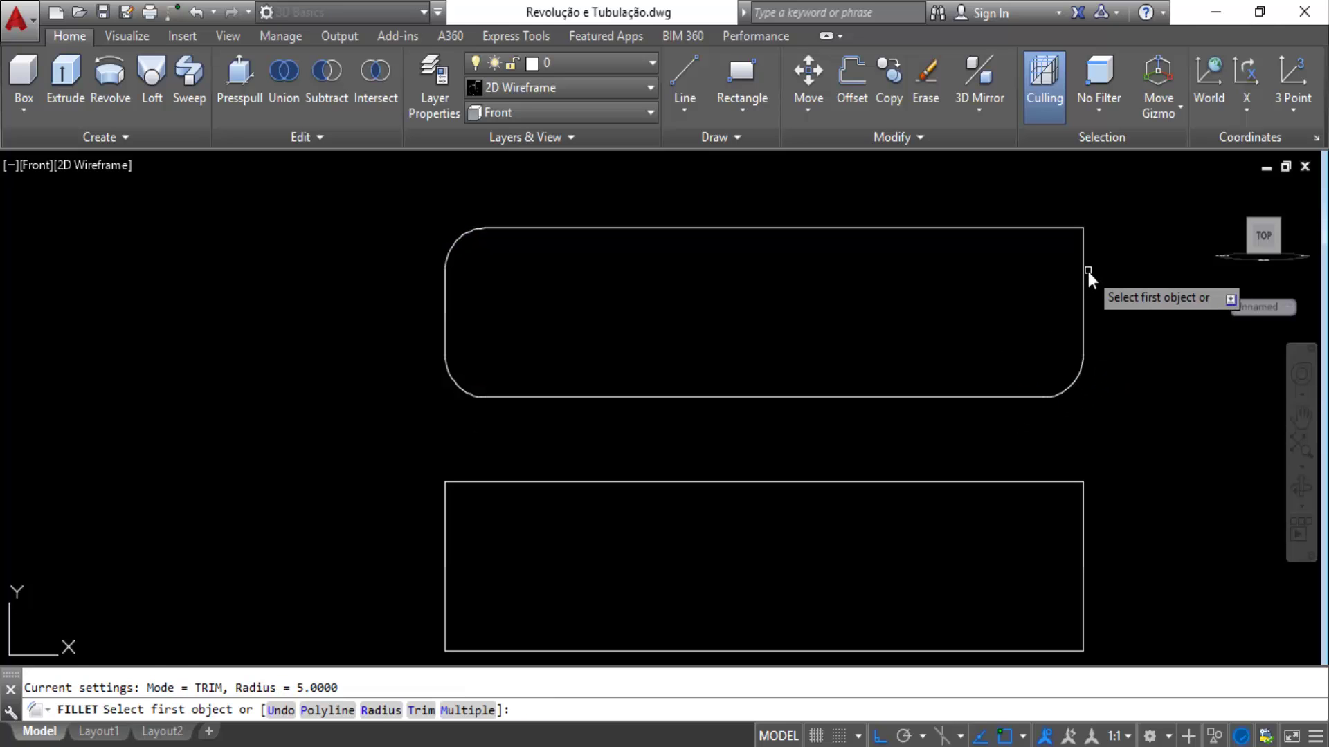
click(1083, 266)
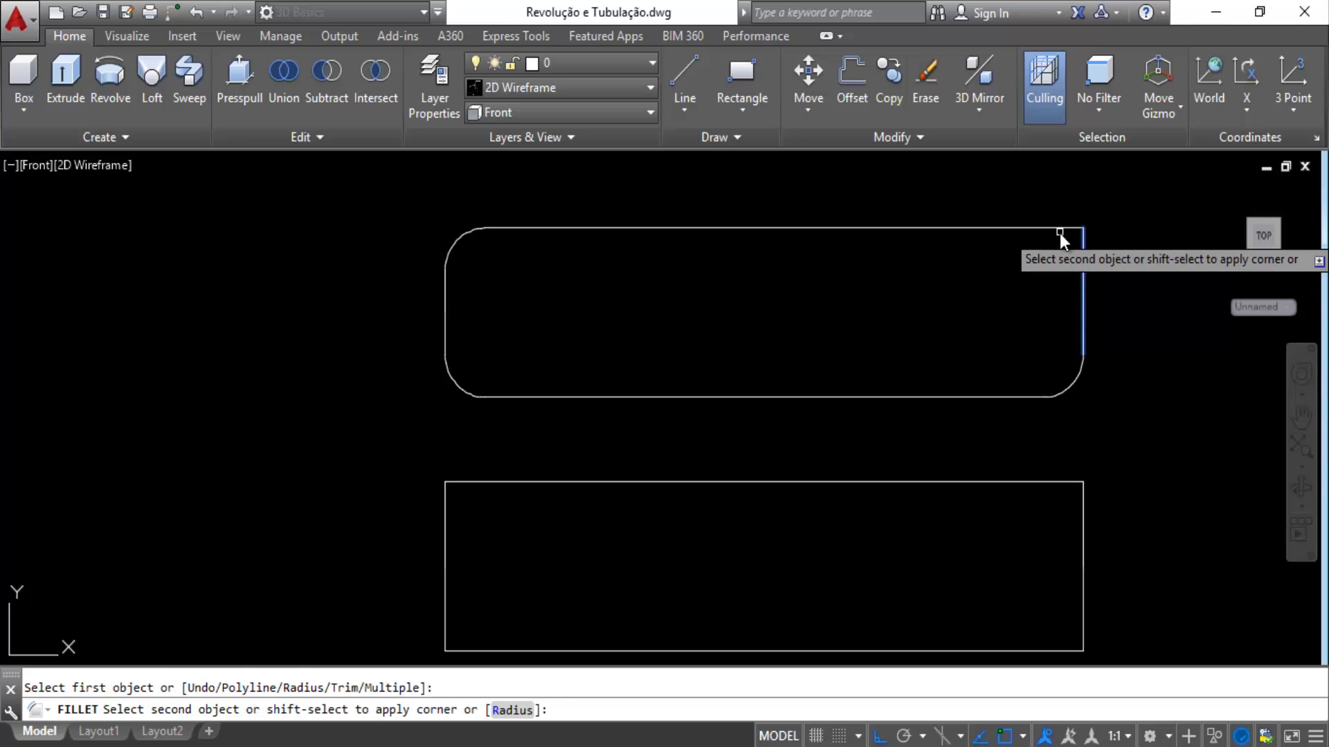
click(1058, 231)
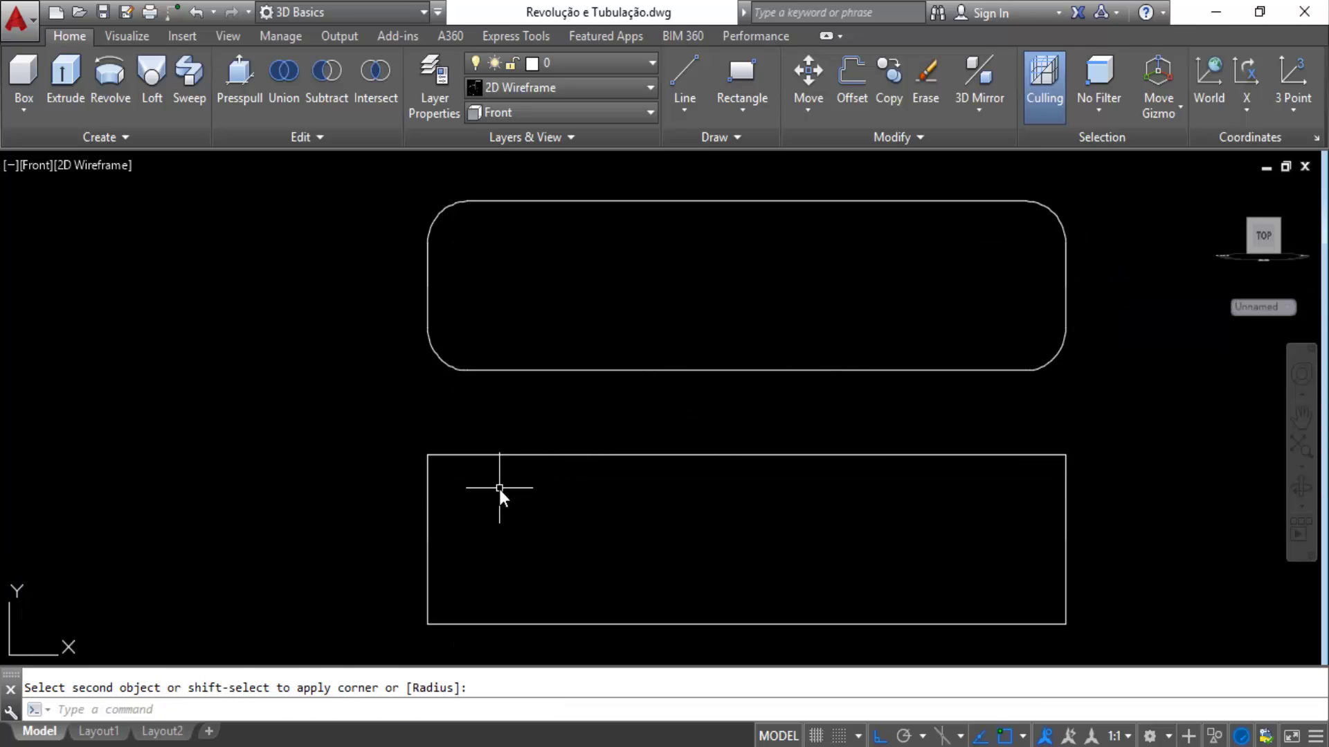
Fillet the two upper corners of the lower rectangle with a radius of 5.
middle_drag(489, 513, 484, 486)
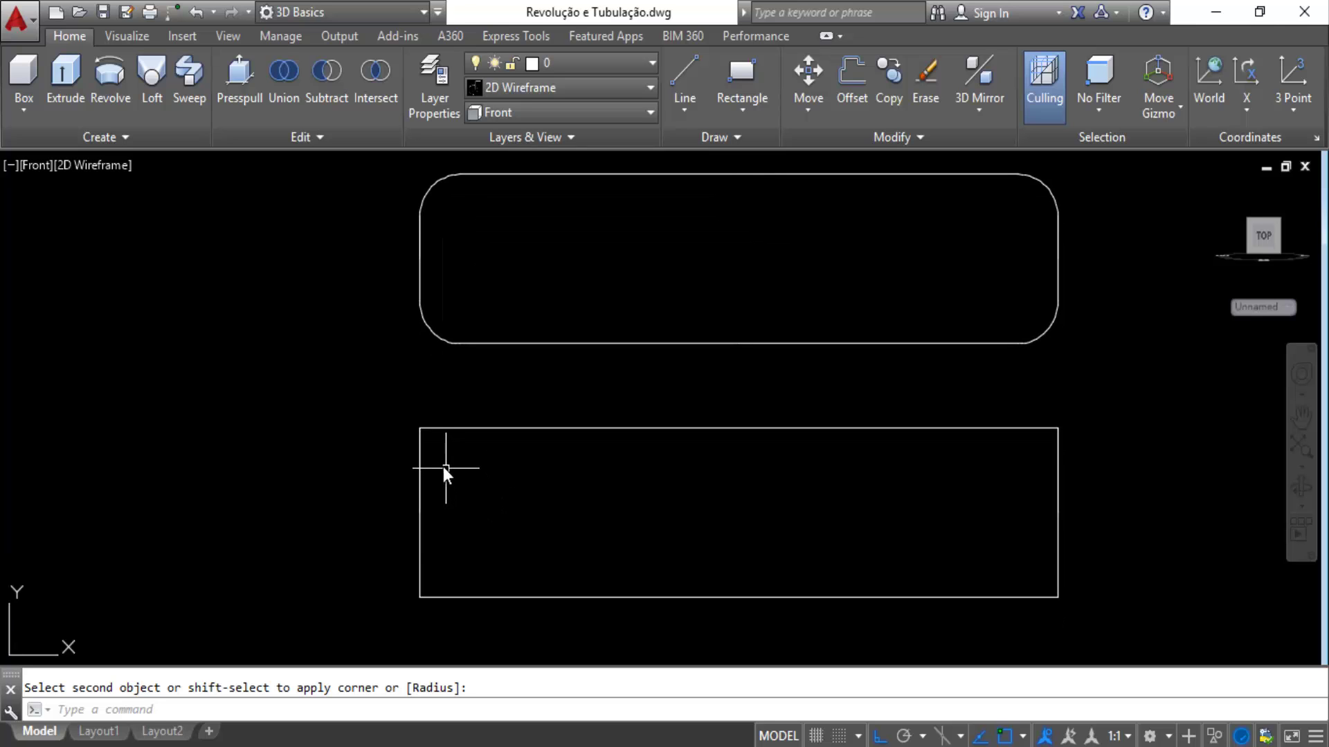
key(Return)
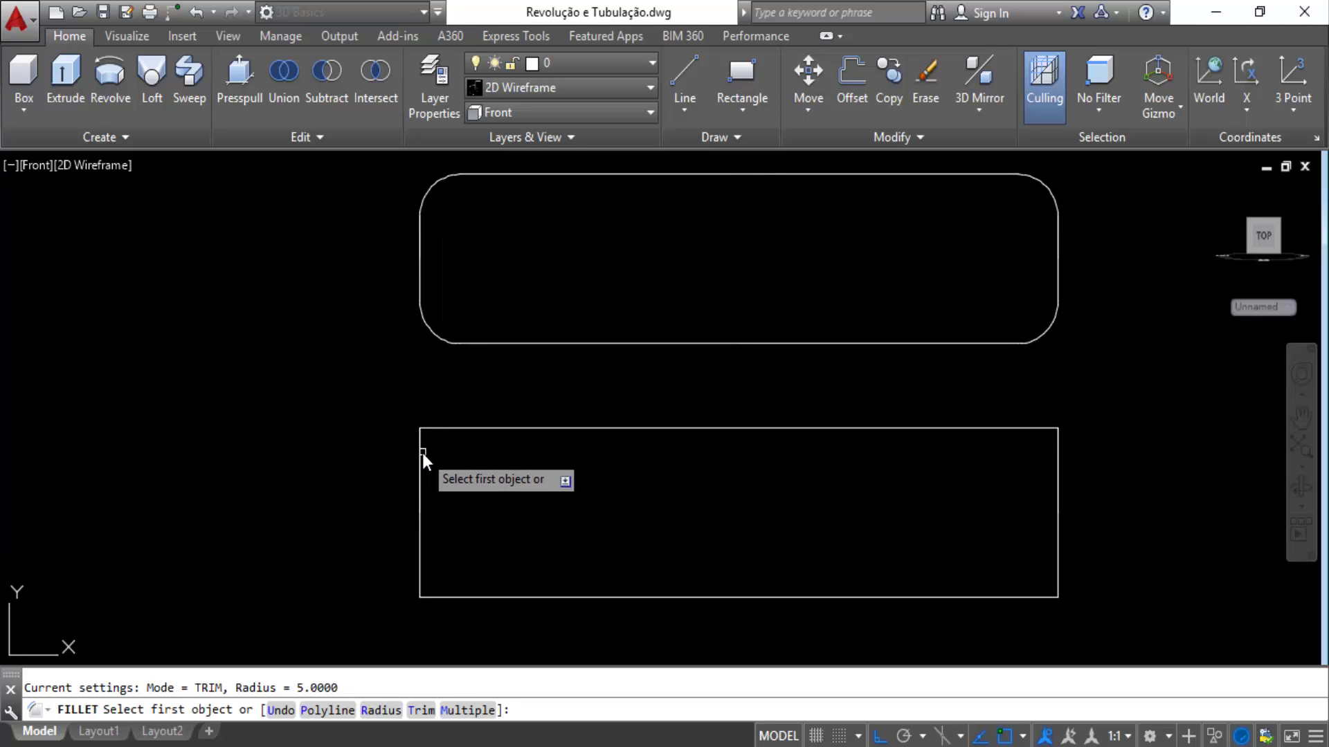
click(422, 454)
click(454, 430)
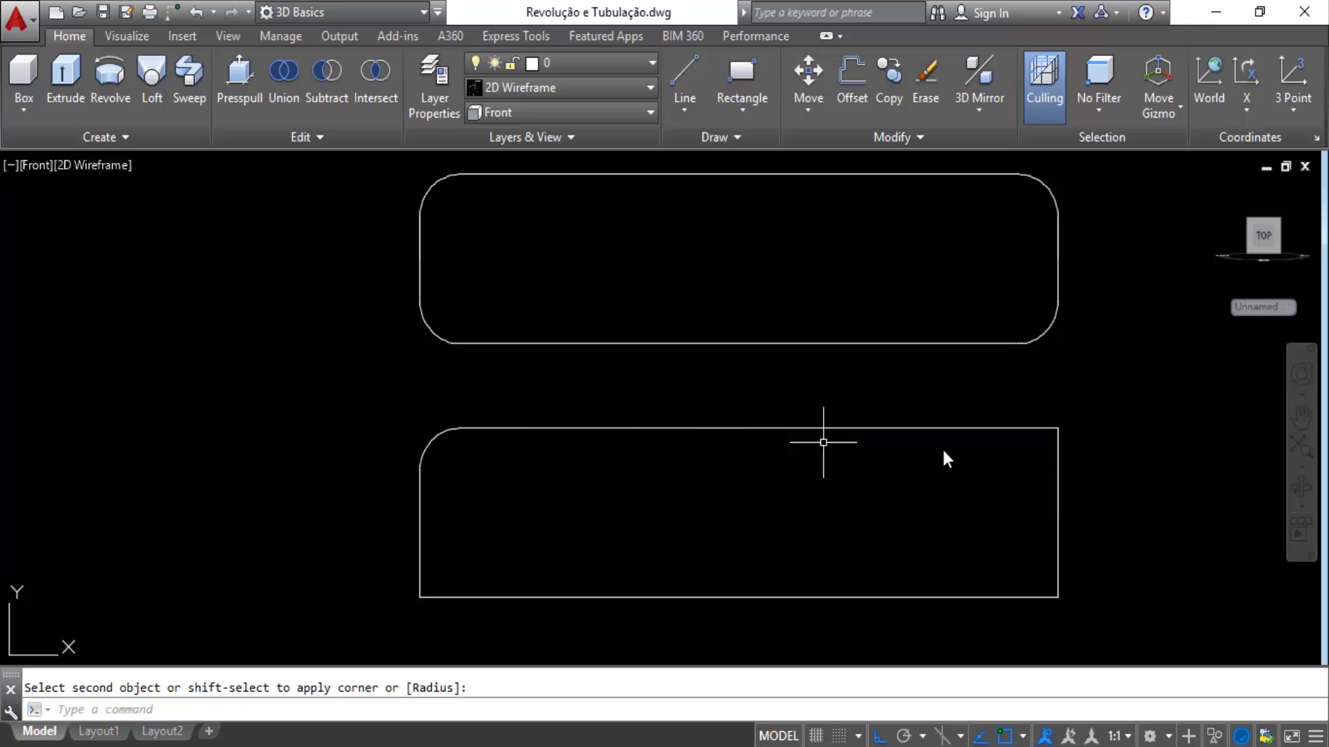
key(Return)
click(1029, 428)
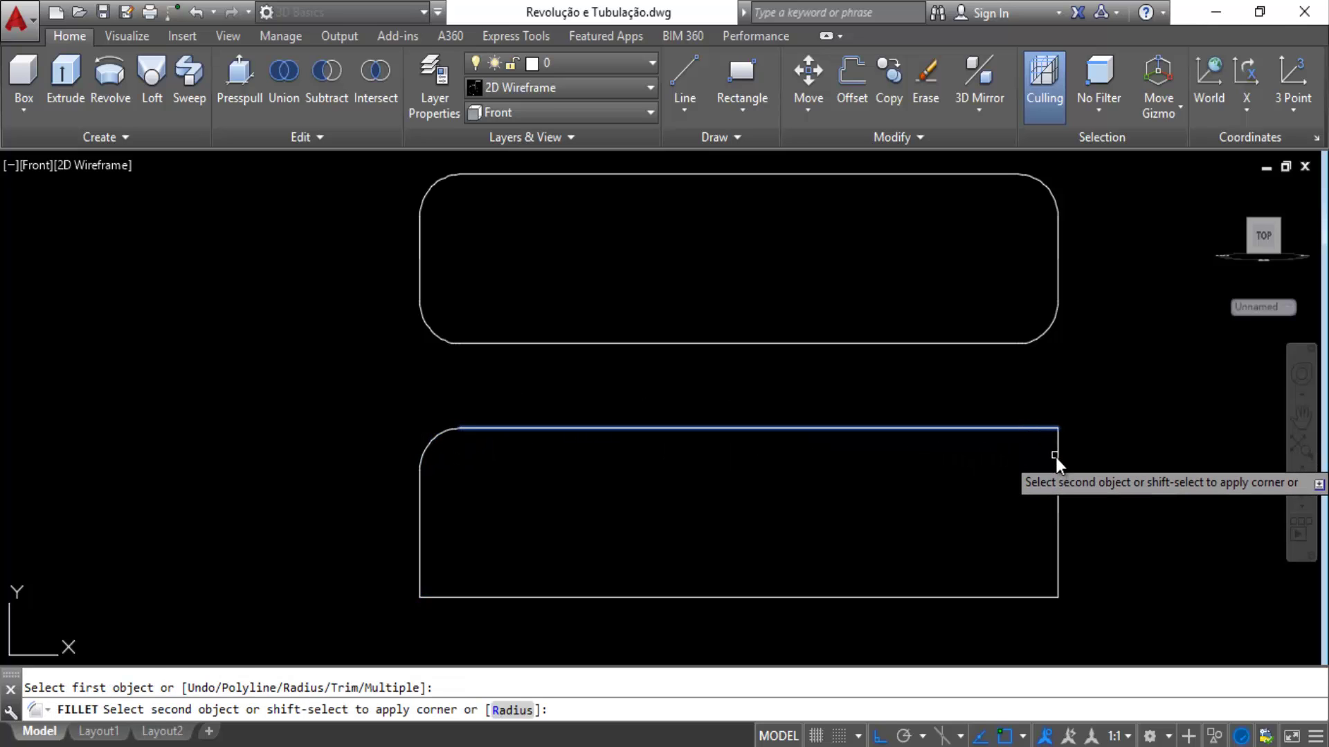
click(1060, 463)
key(Escape)
Chamfer the lower-left corner of the lower rectangle using a length of 5 and an angle of 45 degrees.
middle_drag(753, 537, 757, 498)
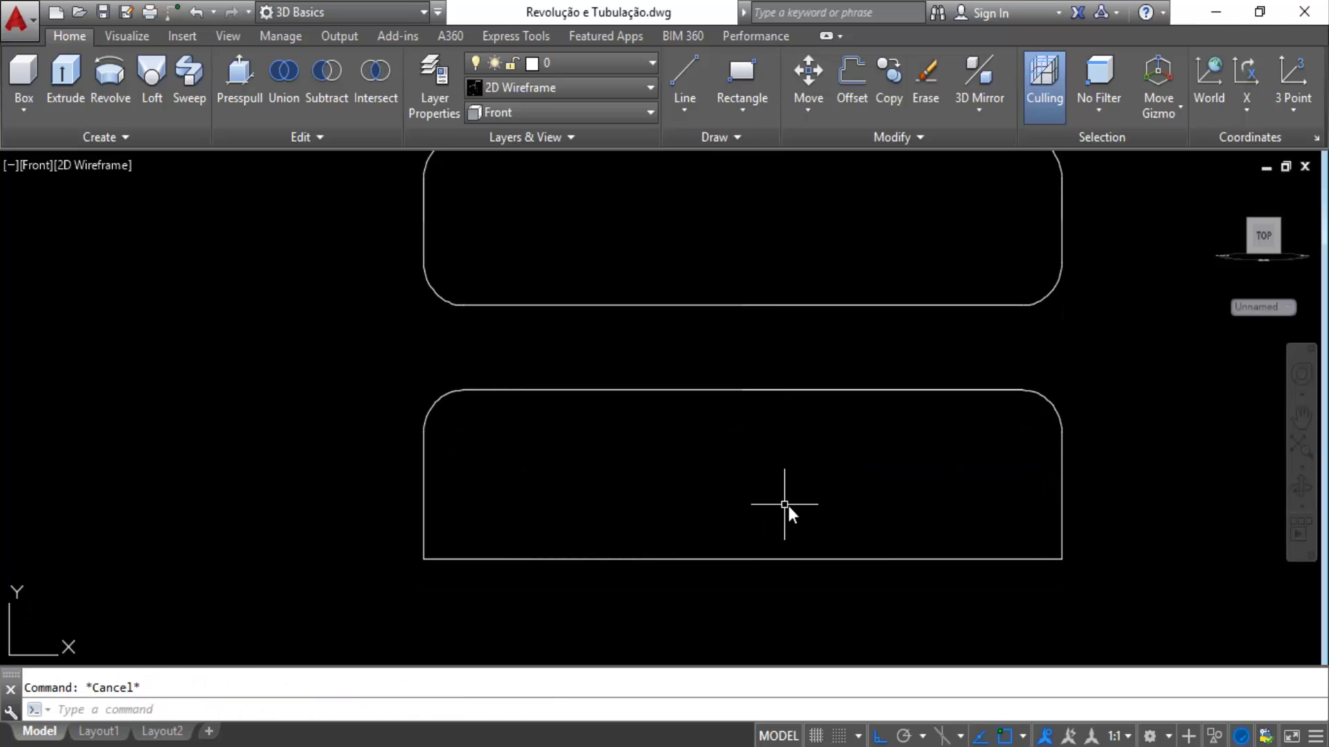
click(899, 139)
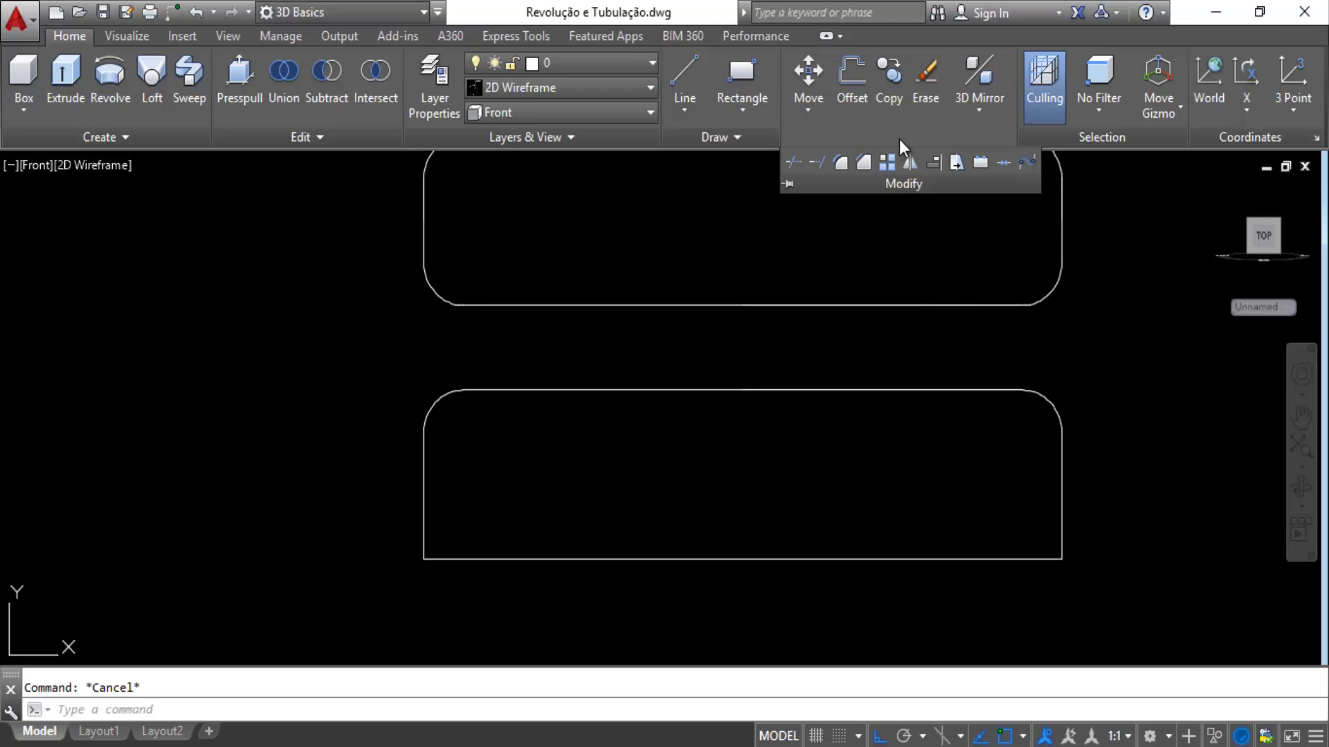
click(865, 161)
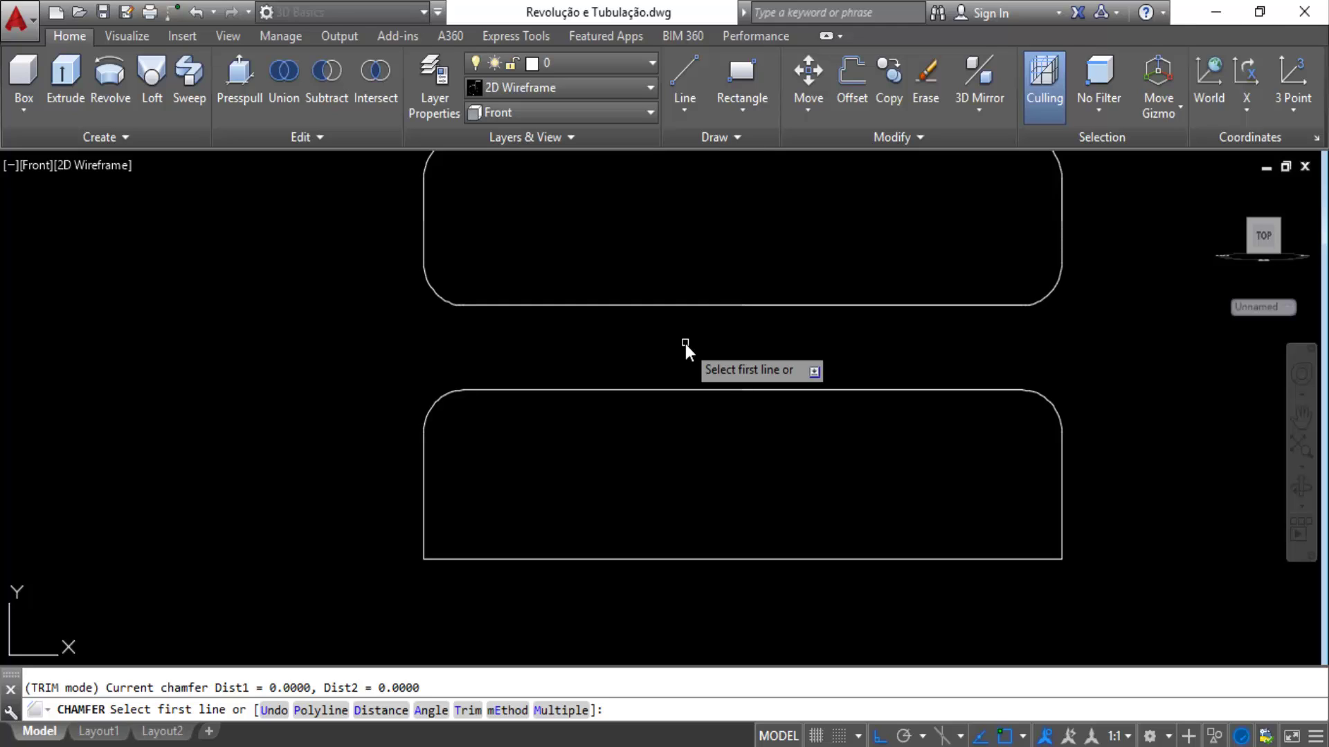
text(a)
key(Return)
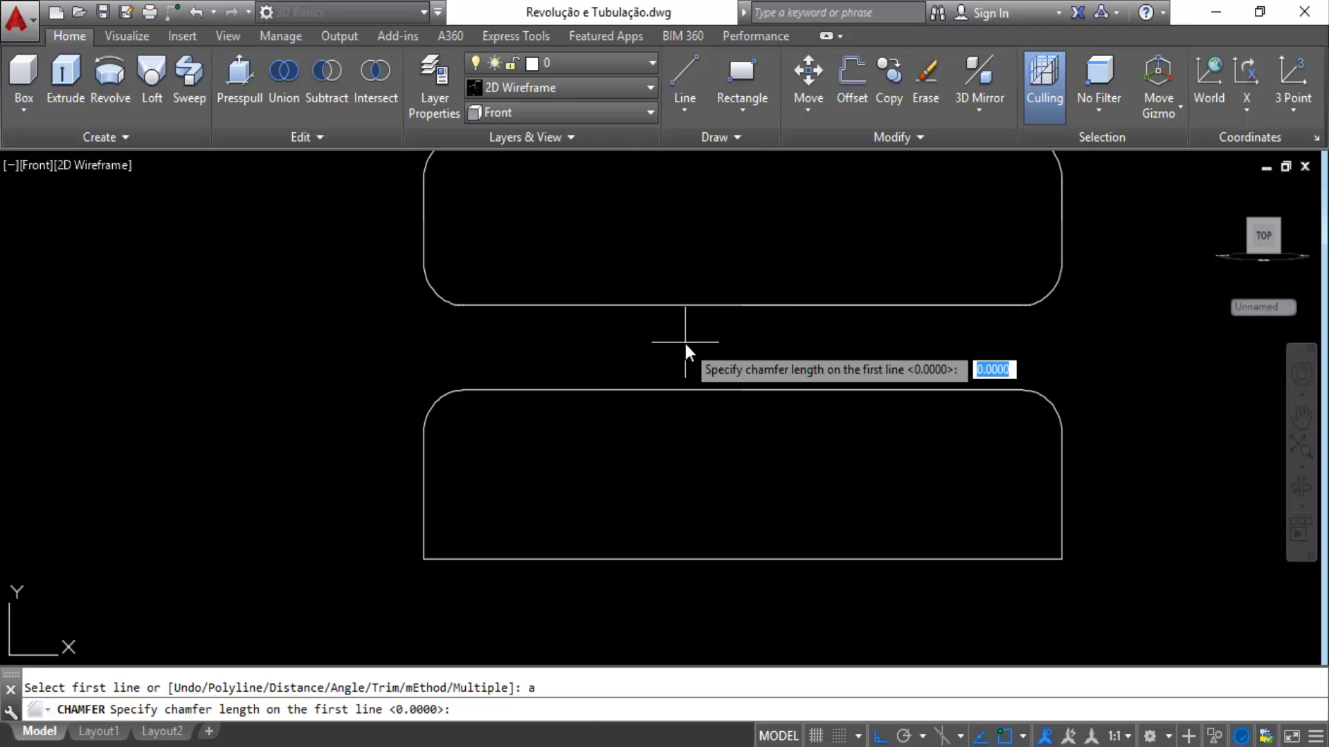
text(5)
key(Return)
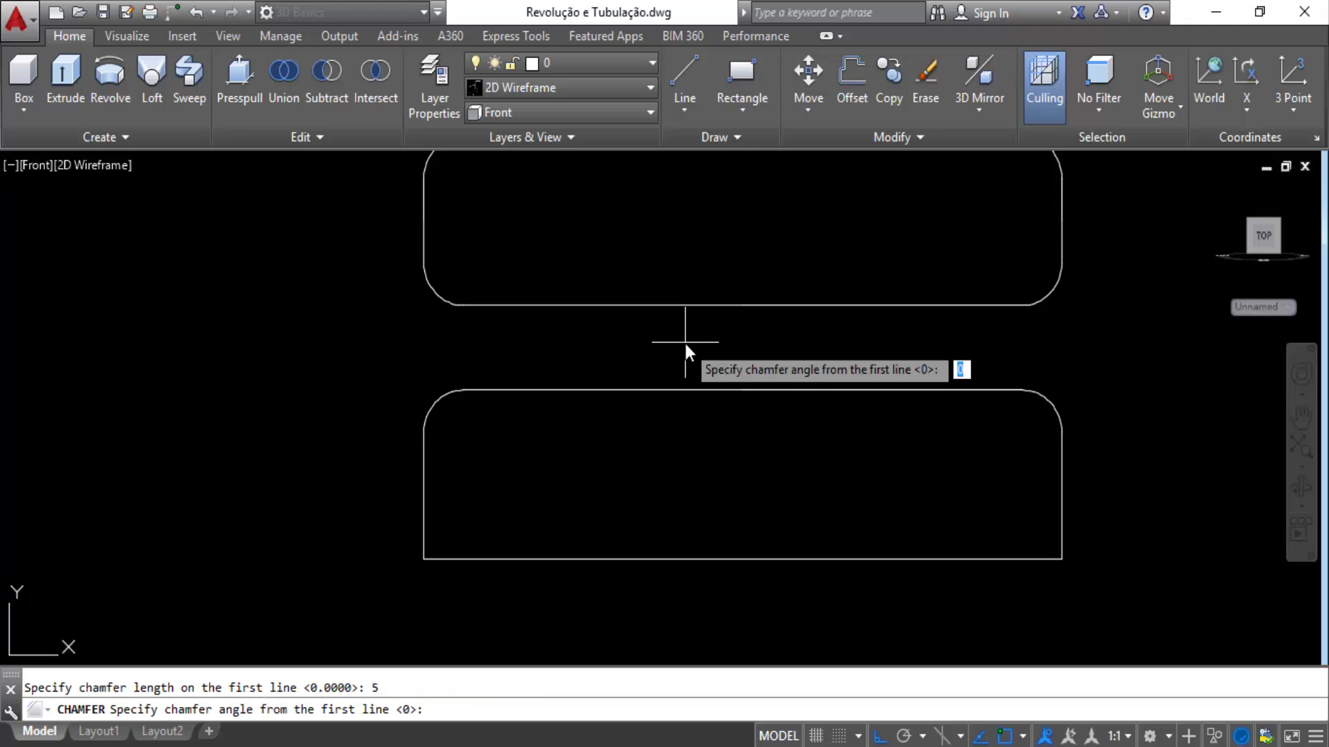
text(45)
key(Return)
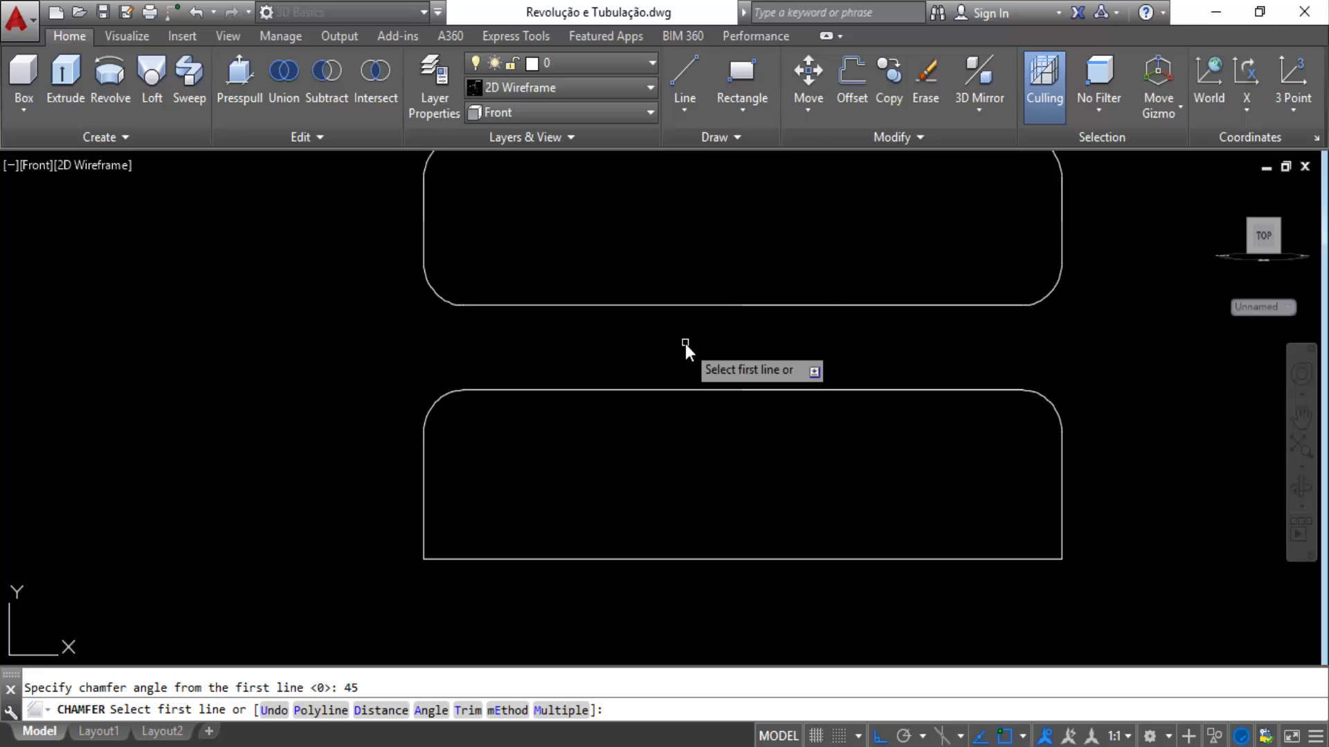
click(423, 522)
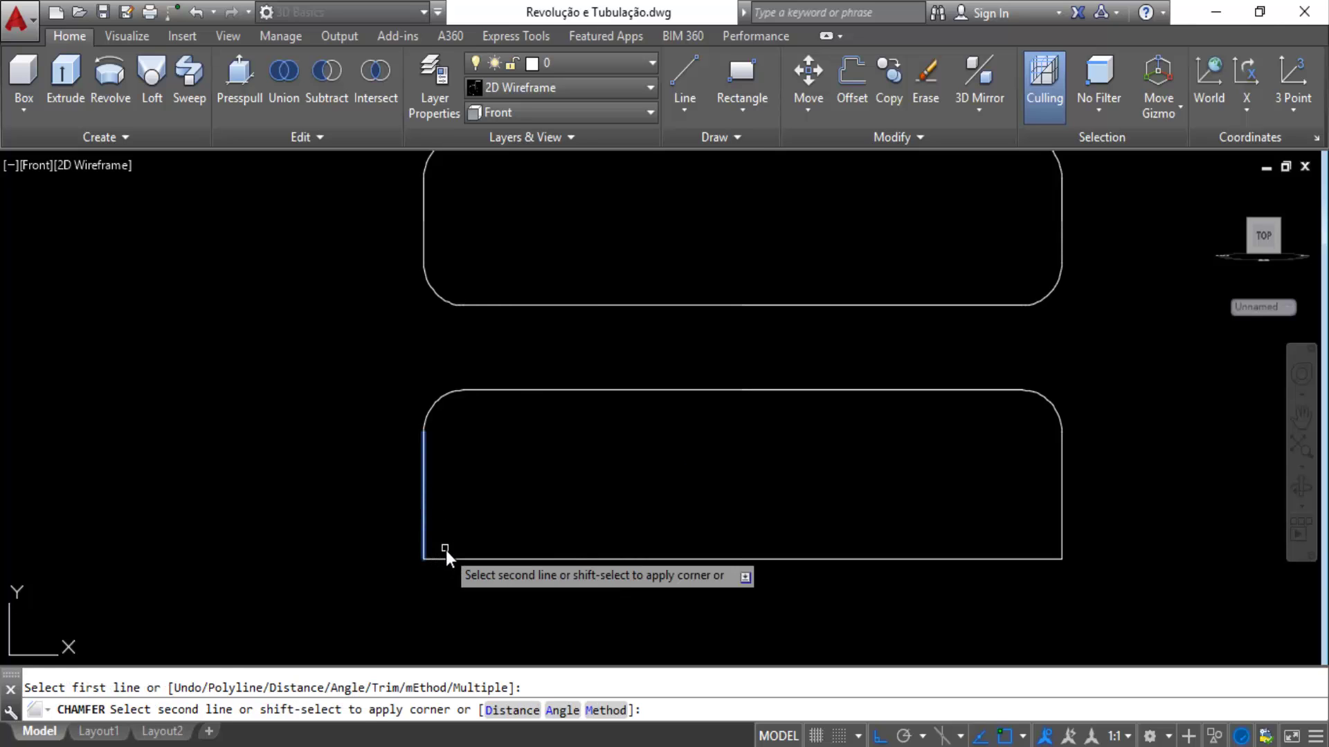
click(459, 558)
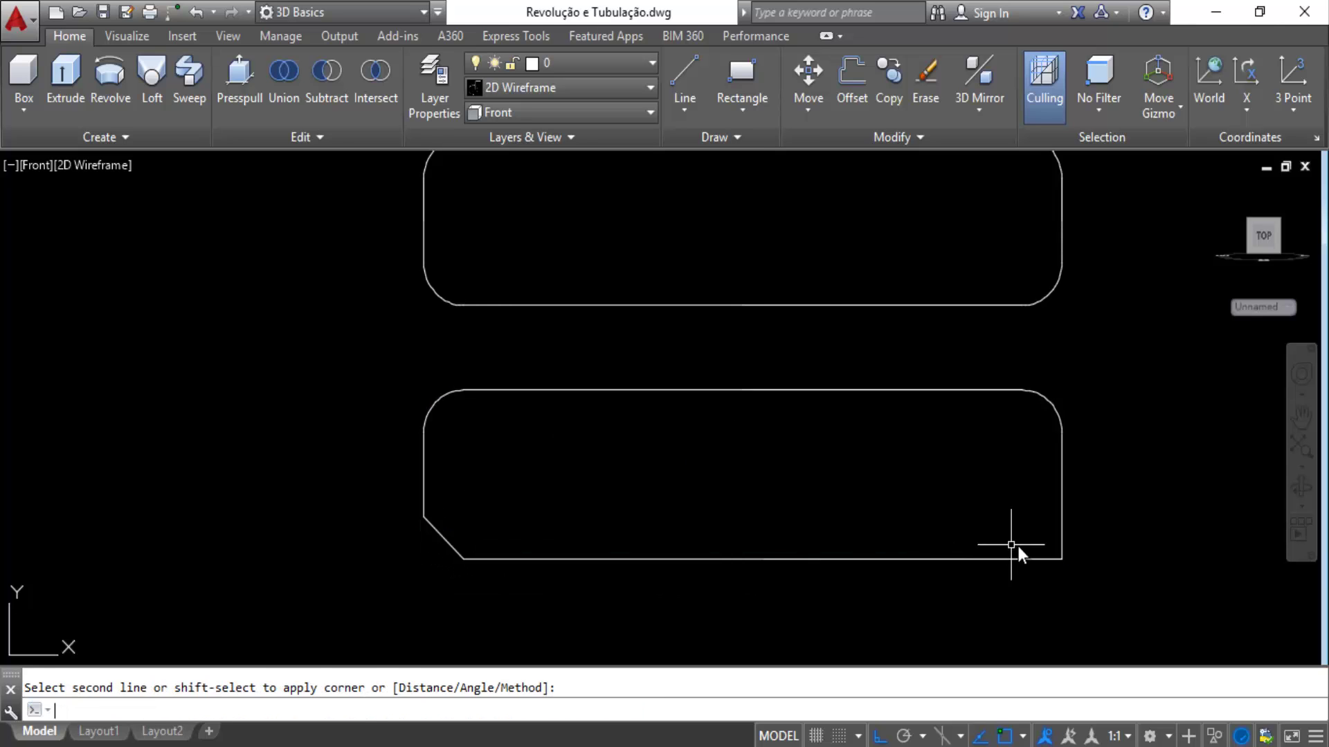
Chamfer the lower-right corner of the lower rectangle with the same length and angle.
key(Return)
click(1031, 560)
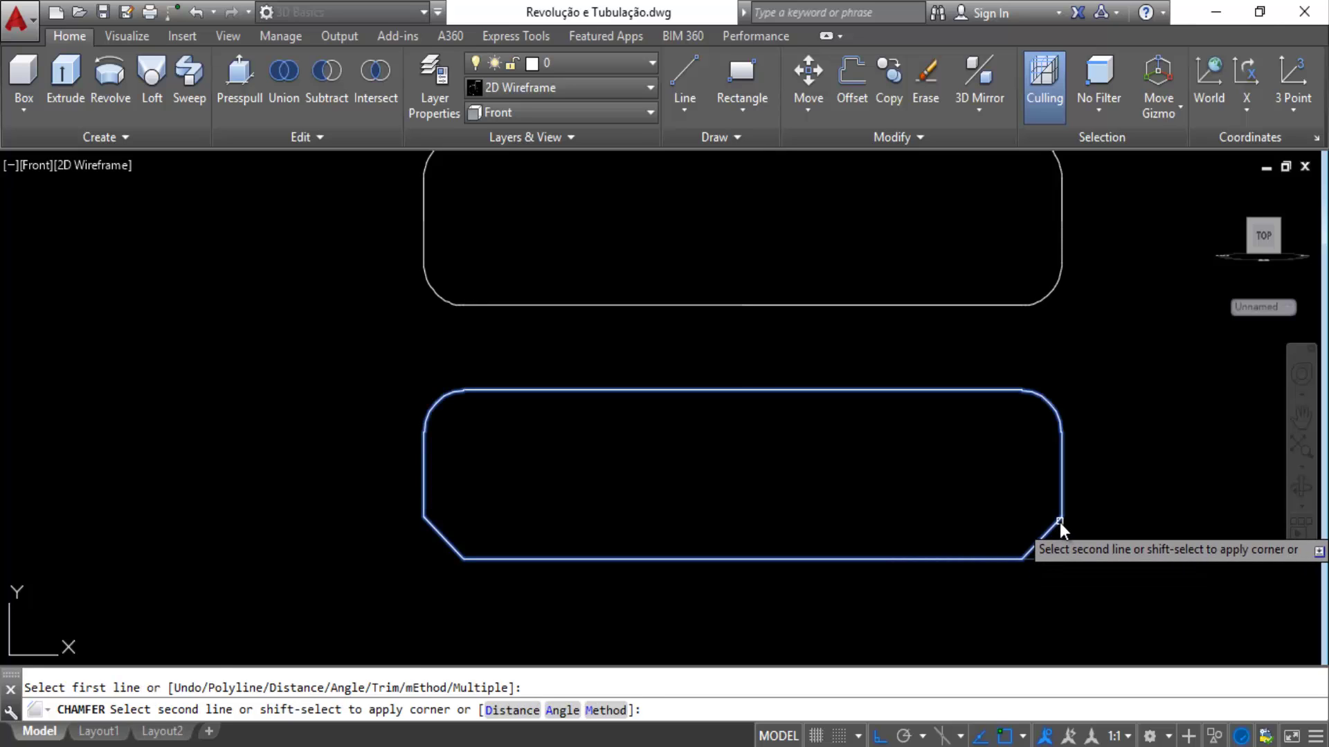
click(1060, 522)
key(Escape)
Mirror the lower chamfered rectangle across its bottom edge, keeping the source object.
scroll(966, 480, down, 2)
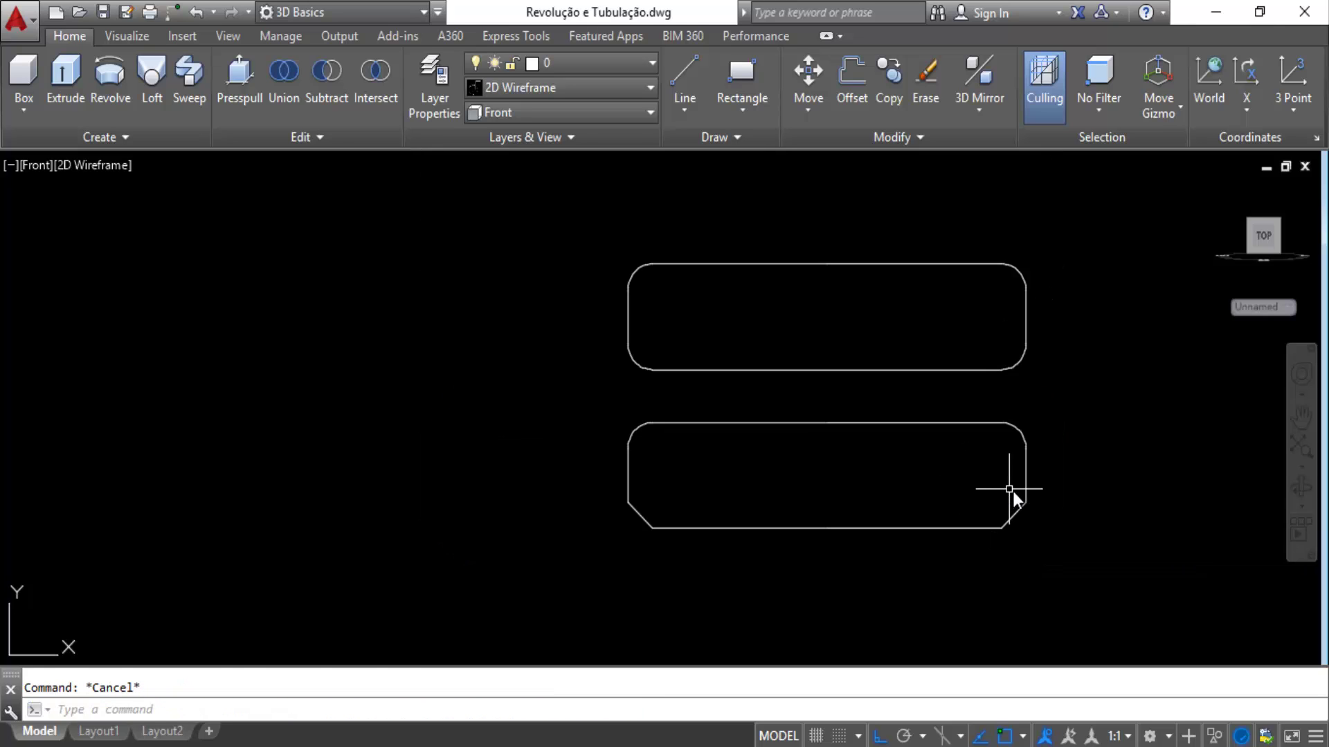
middle_drag(1009, 489, 984, 438)
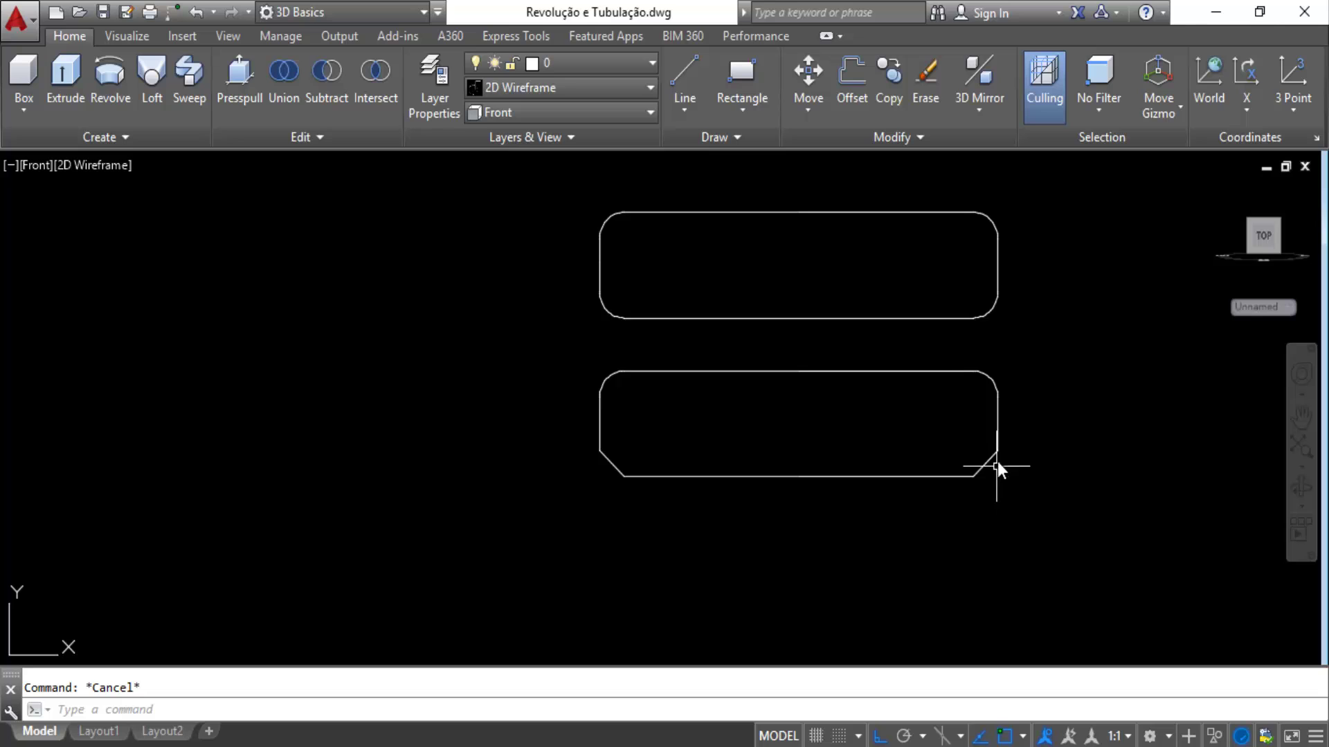
click(994, 381)
key(Escape)
middle_drag(963, 160, 924, 164)
click(915, 137)
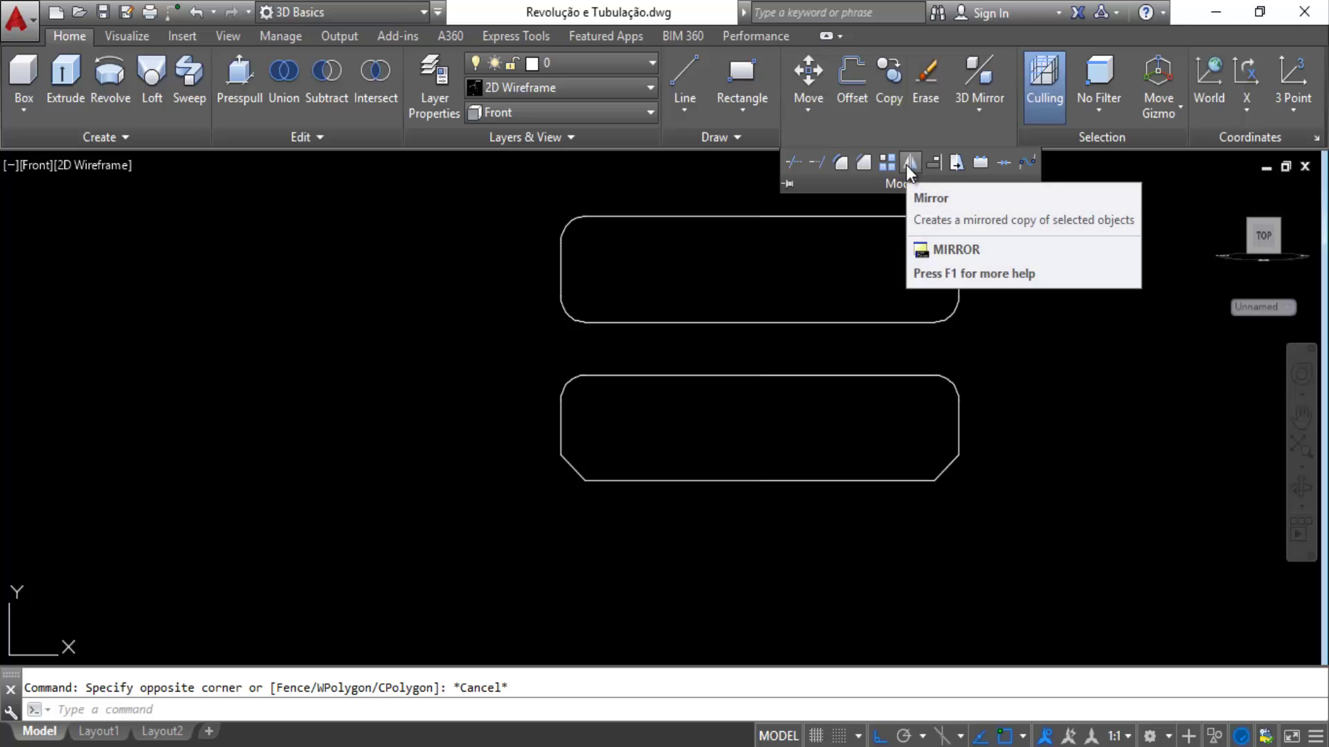
click(907, 165)
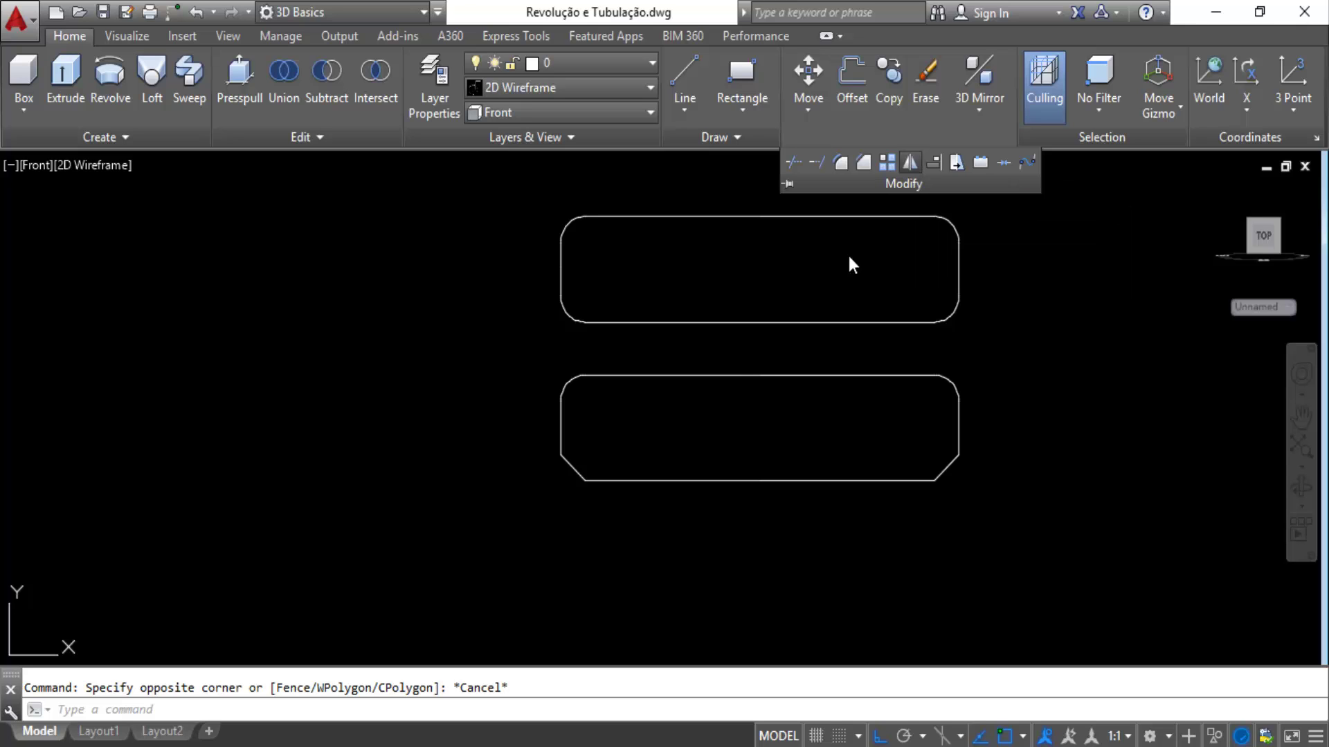
click(764, 376)
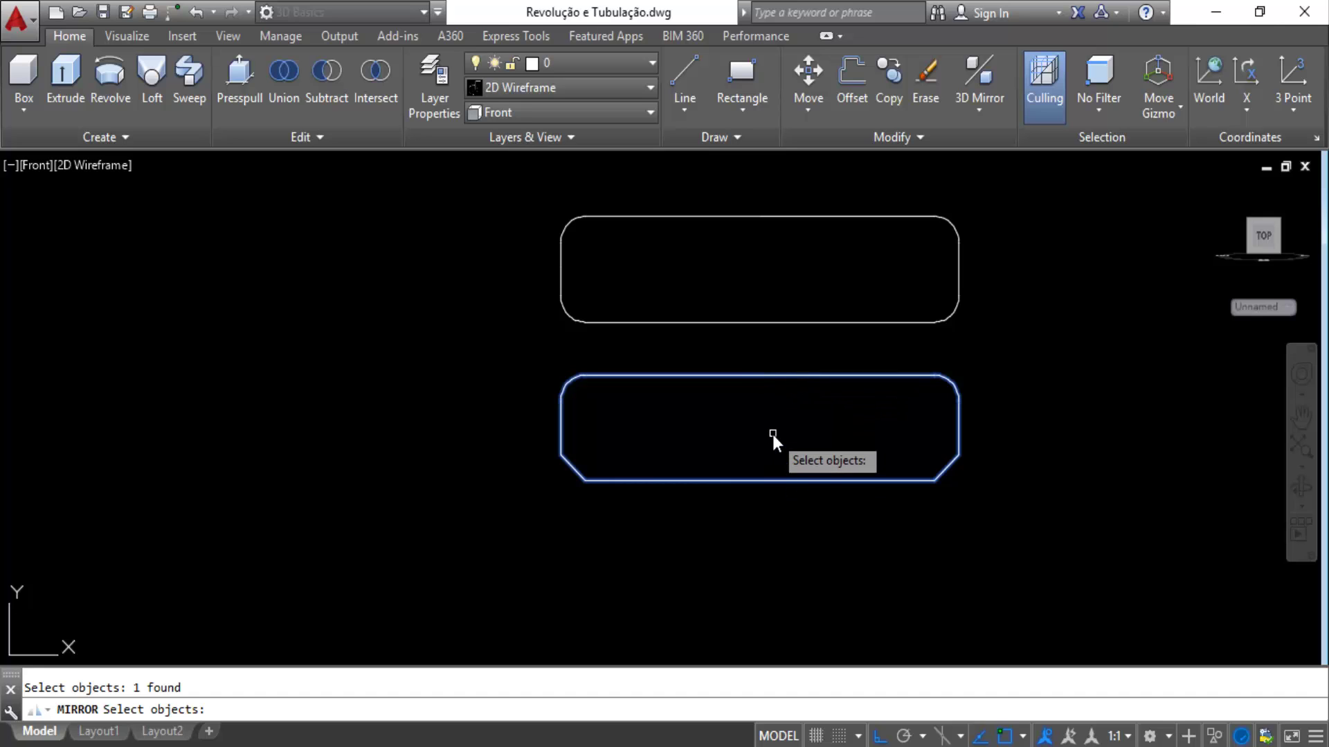
key(Return)
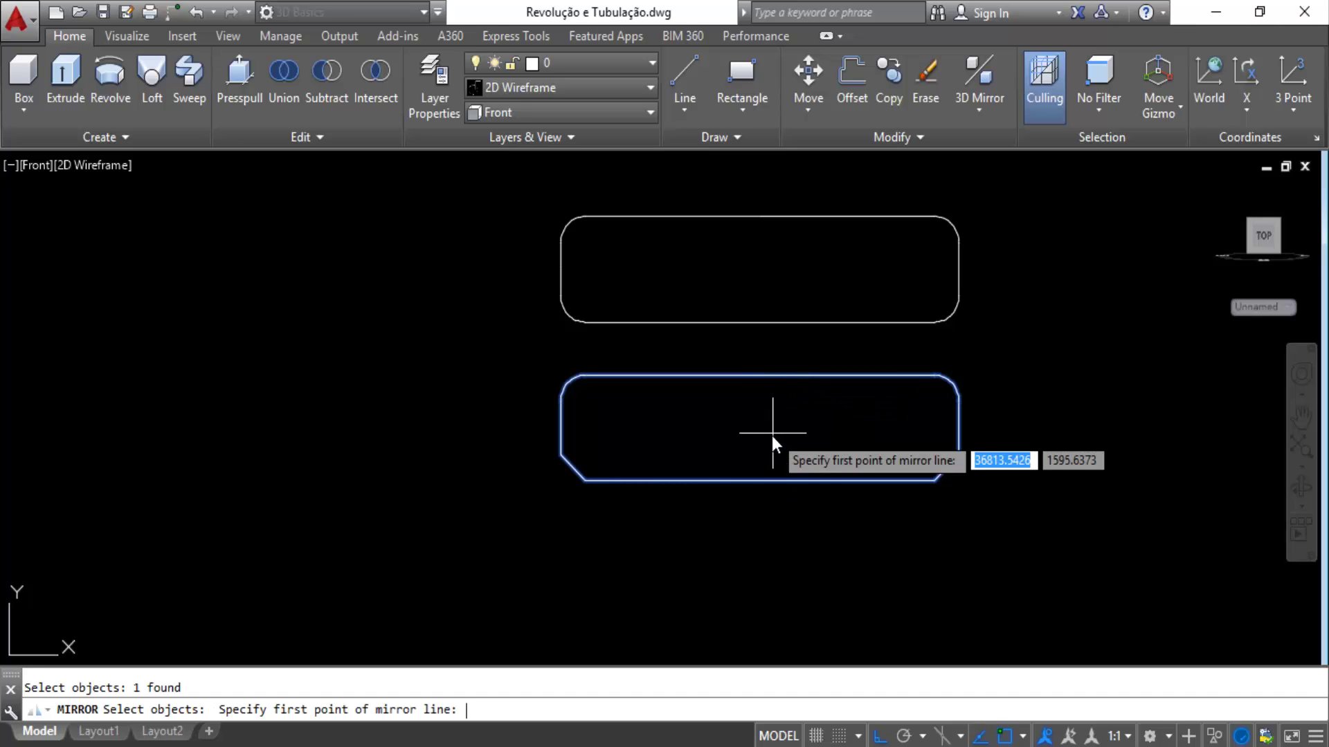
click(760, 483)
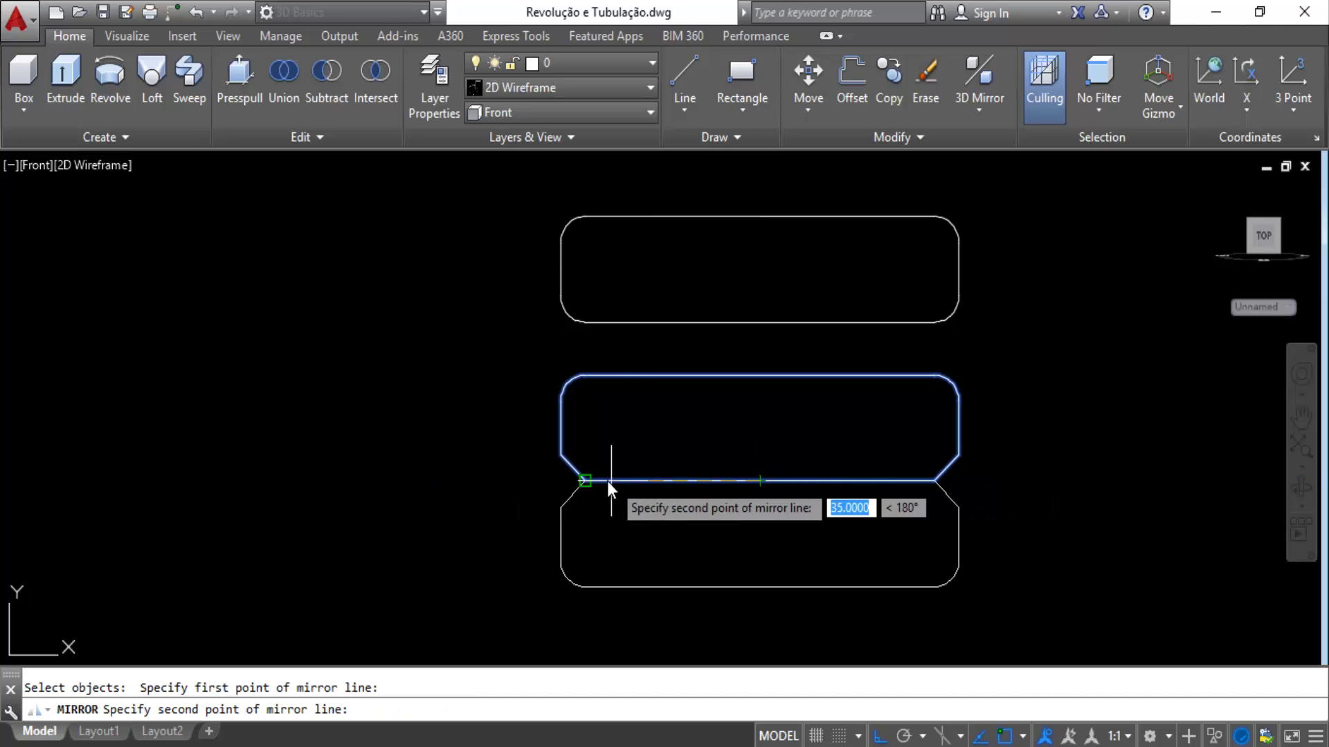
click(410, 480)
key(Return)
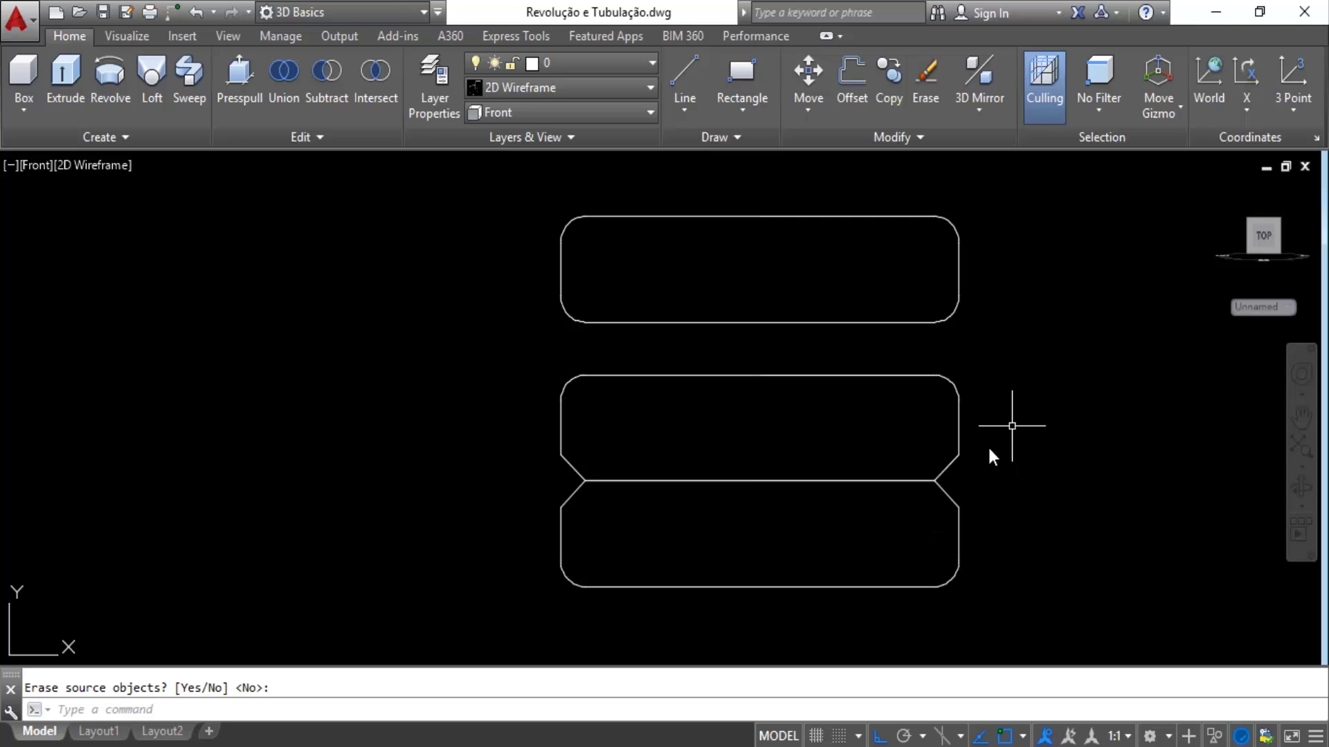
Stretch the lower filleted side of the mirrored rectangle upward by 5, selecting both of its rounded corners.
middle_drag(919, 534, 923, 483)
scroll(929, 480, up, 2)
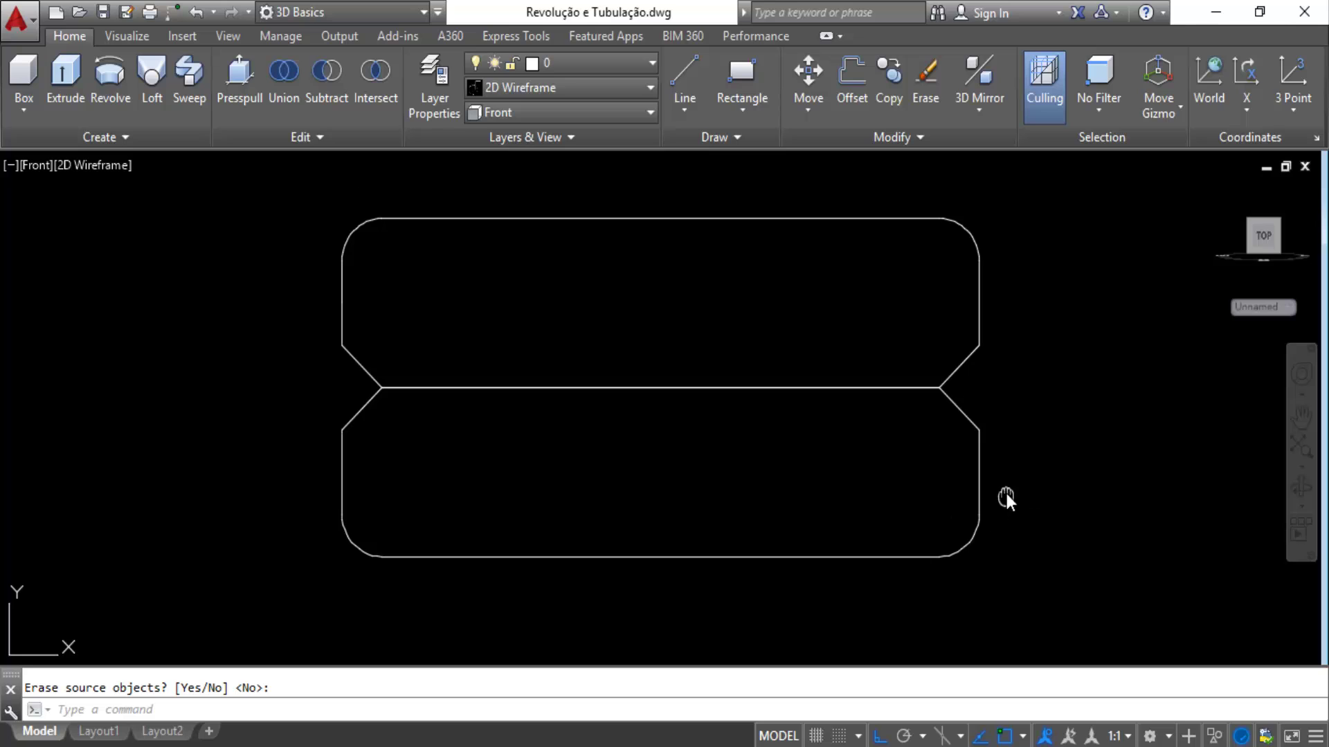
middle_drag(1007, 497, 981, 456)
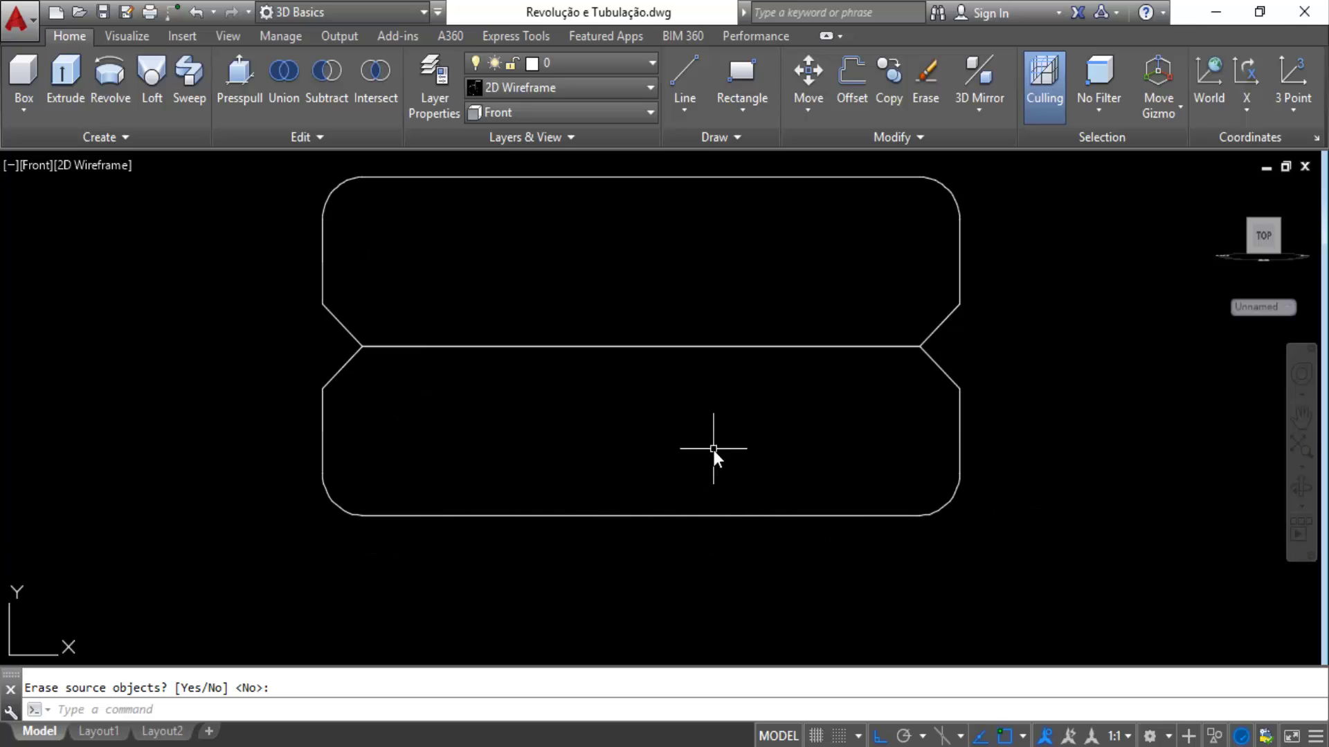
click(895, 137)
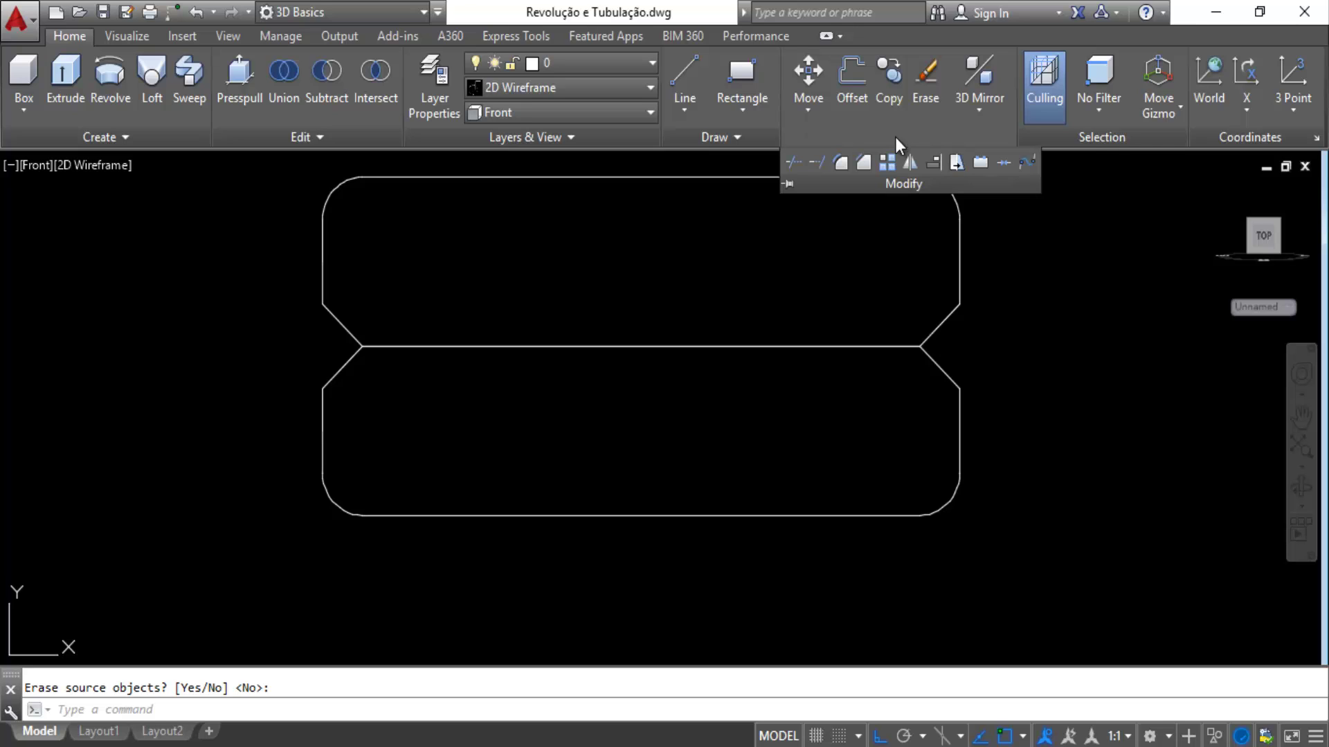
click(957, 165)
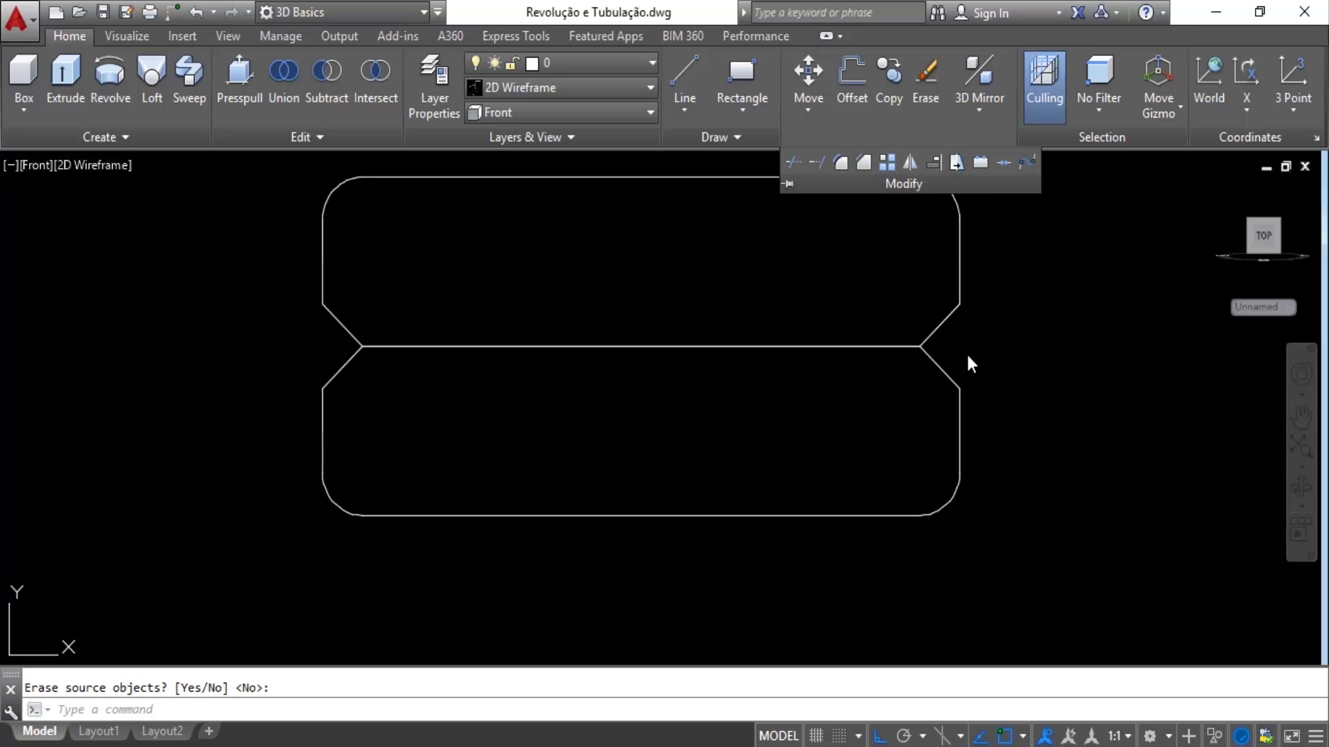
click(999, 426)
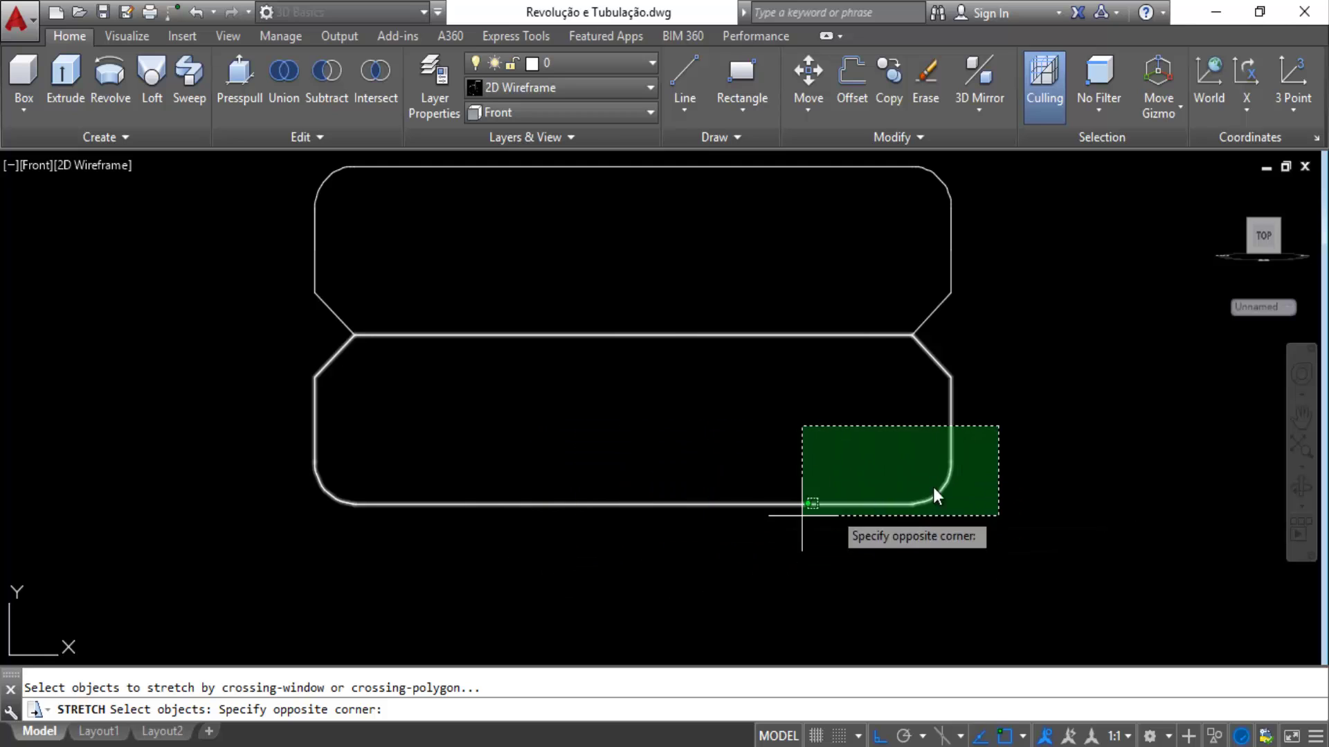
click(997, 439)
click(994, 426)
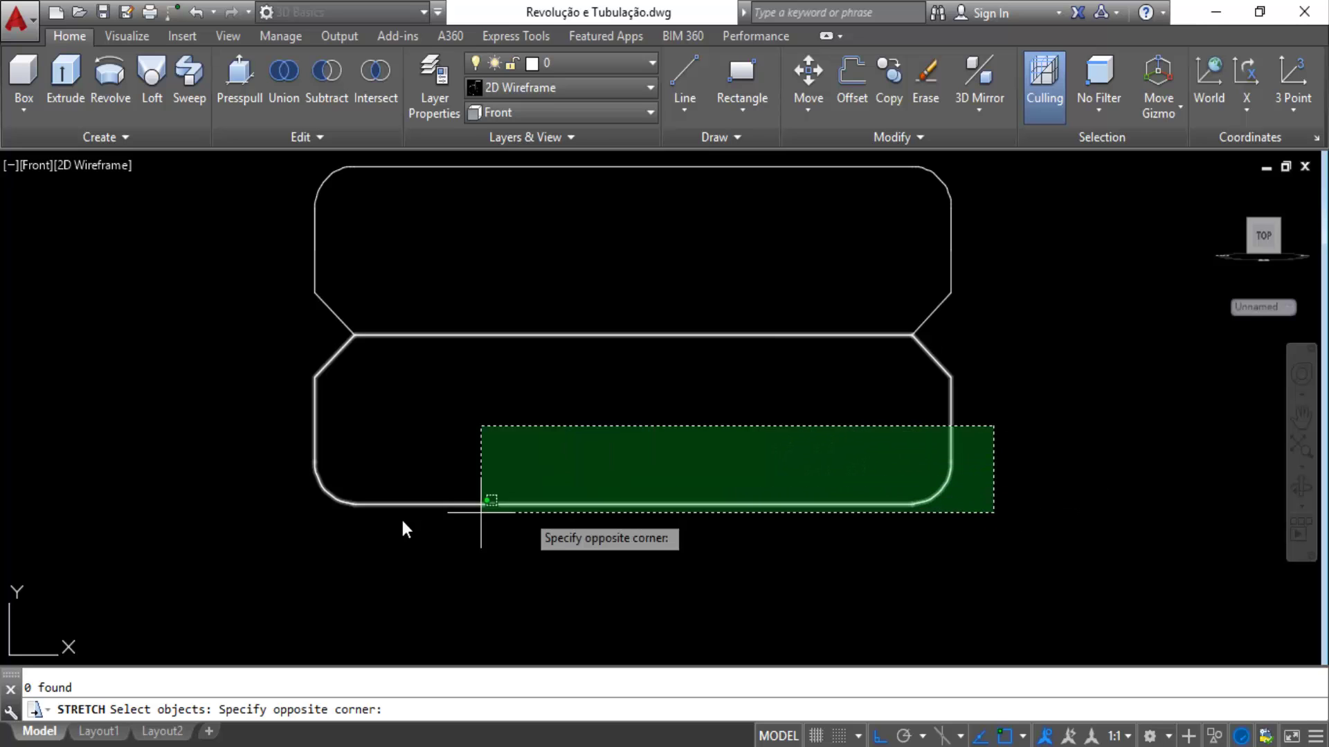
click(295, 540)
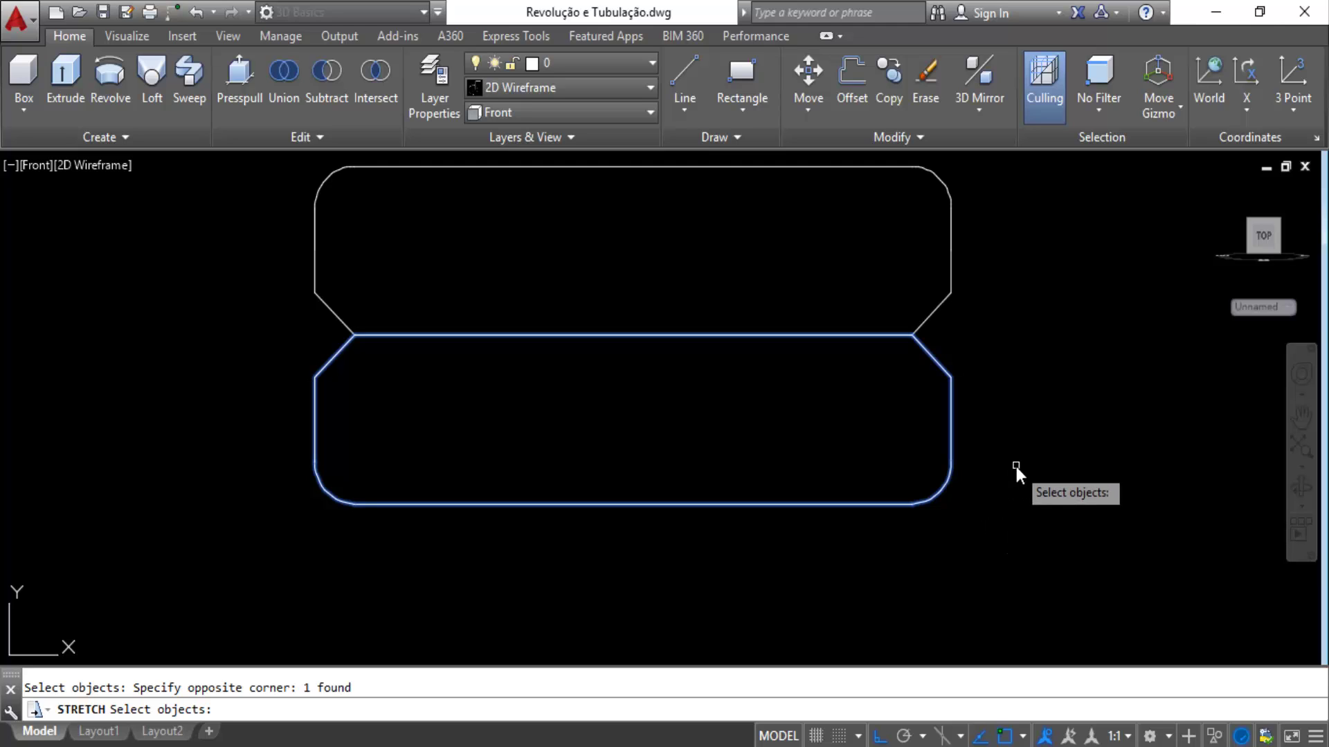
key(Return)
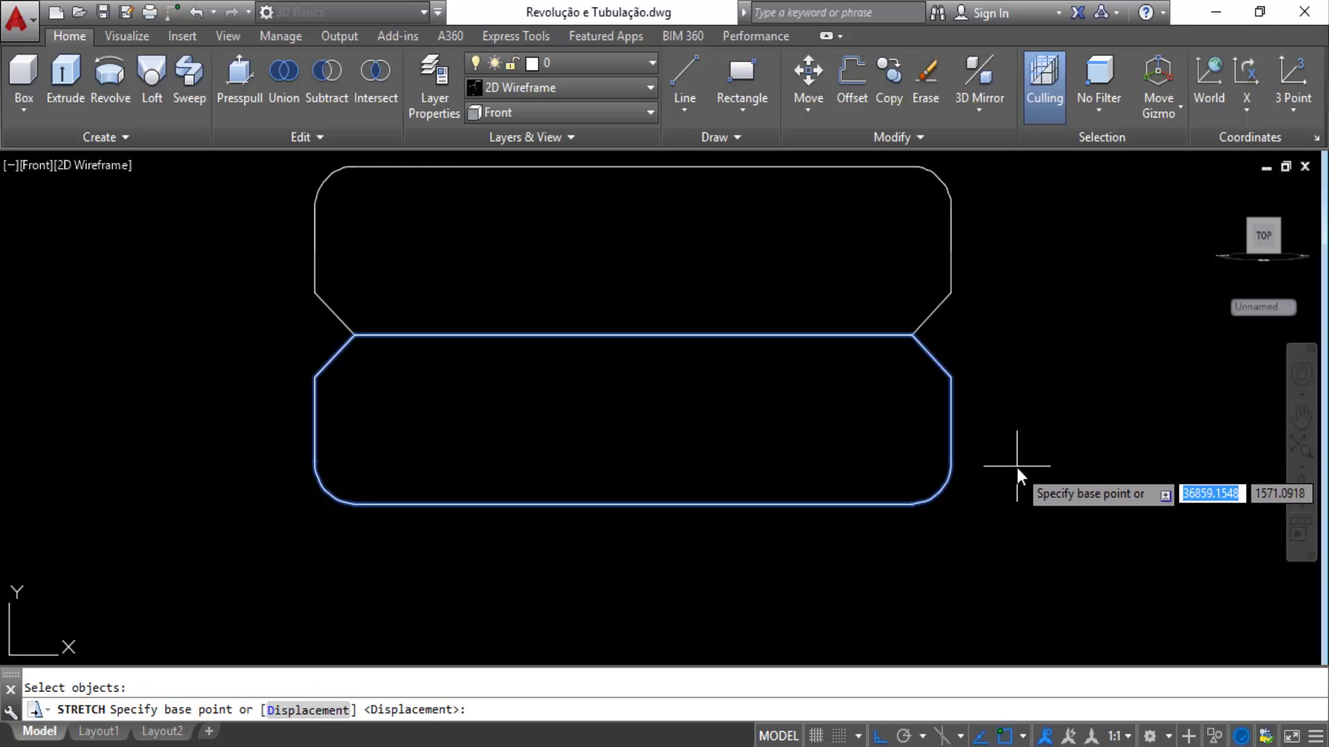
click(1019, 477)
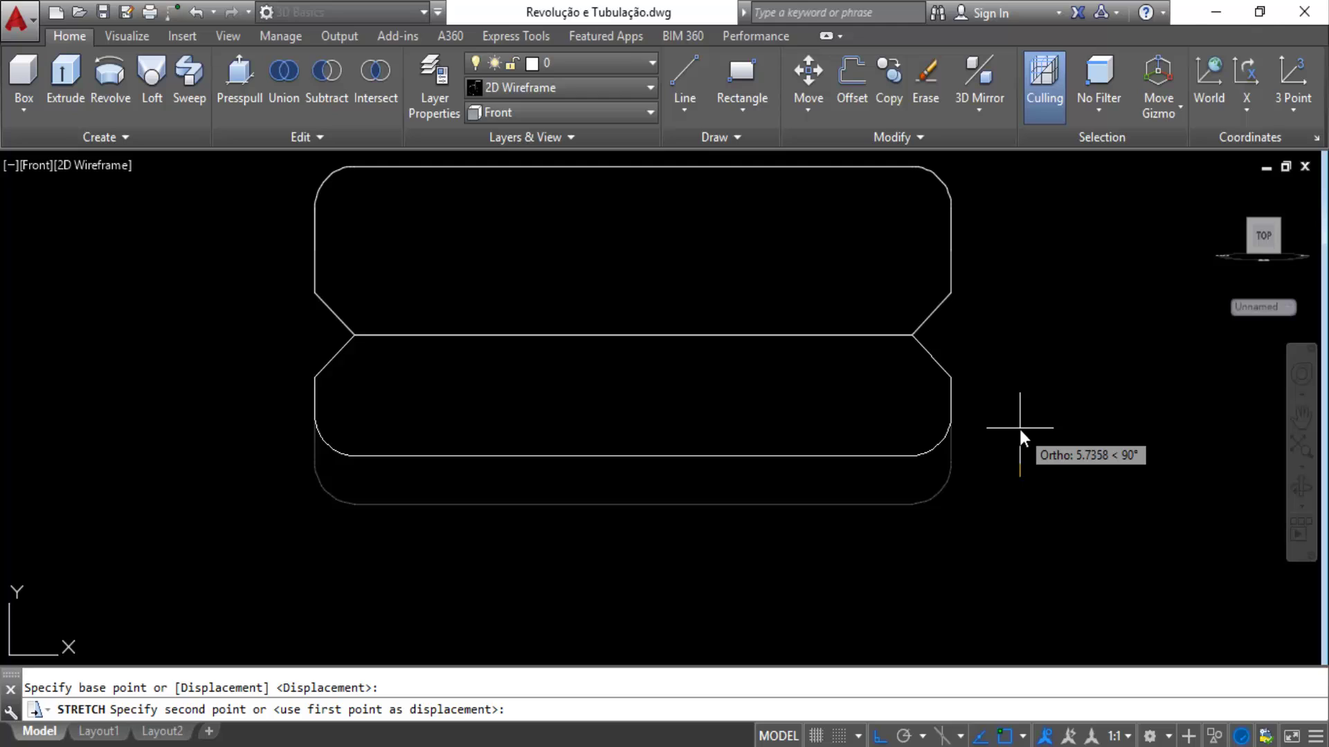
text(5)
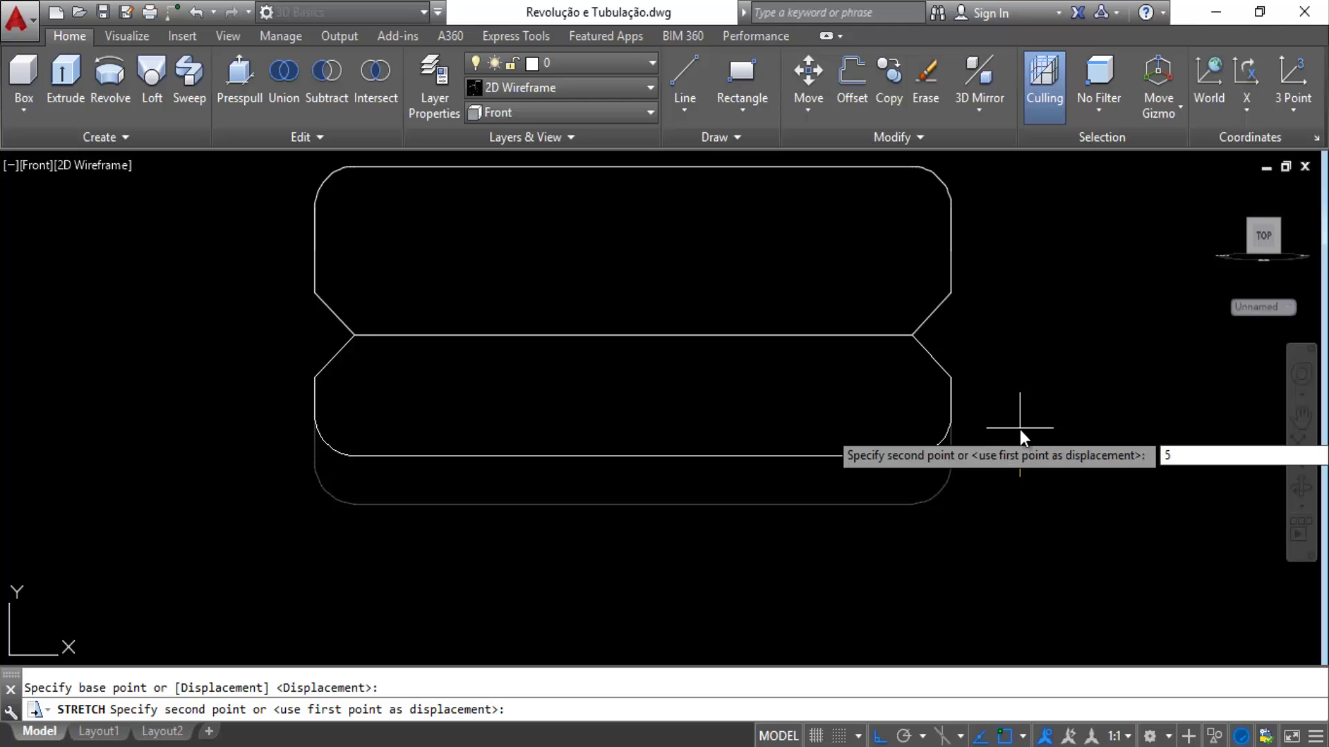
key(Return)
Draw a vertical line 100 long downward from the midpoint of the upper rectangle's top edge.
scroll(948, 412, down, 2)
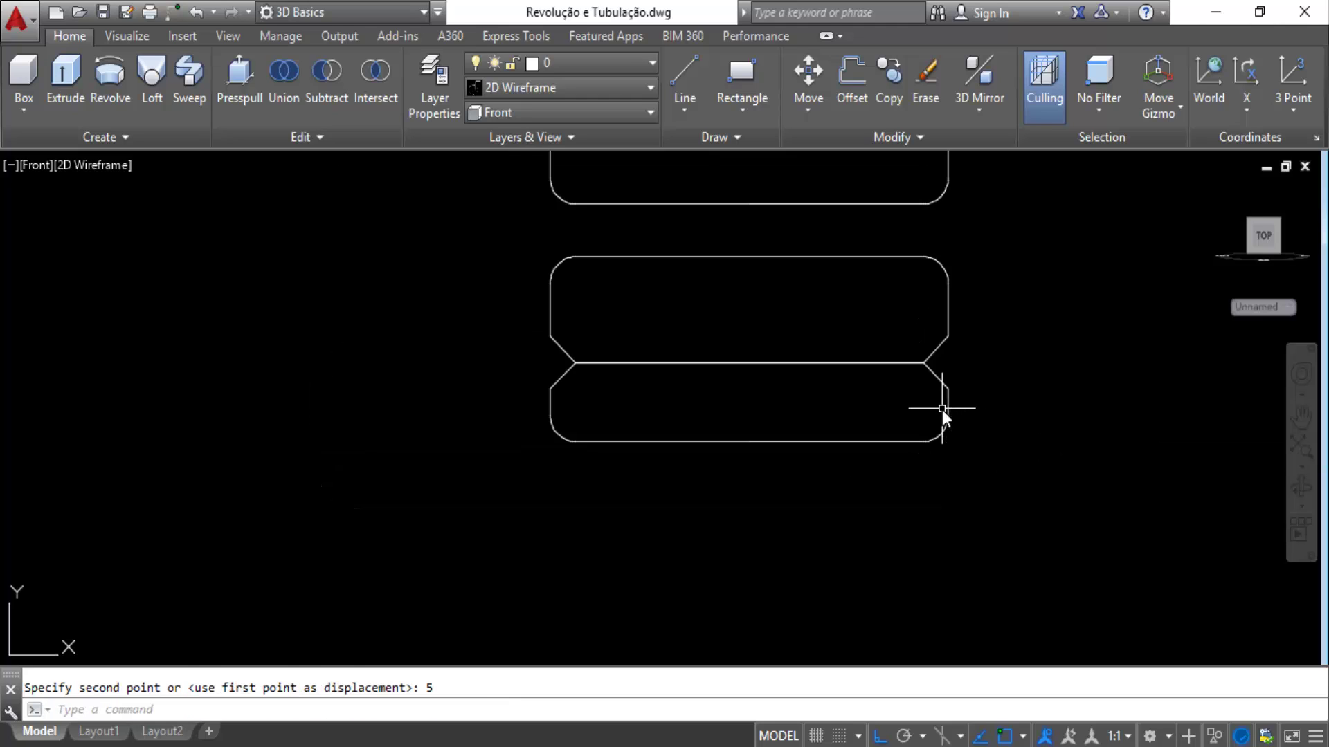
middle_drag(941, 410, 909, 464)
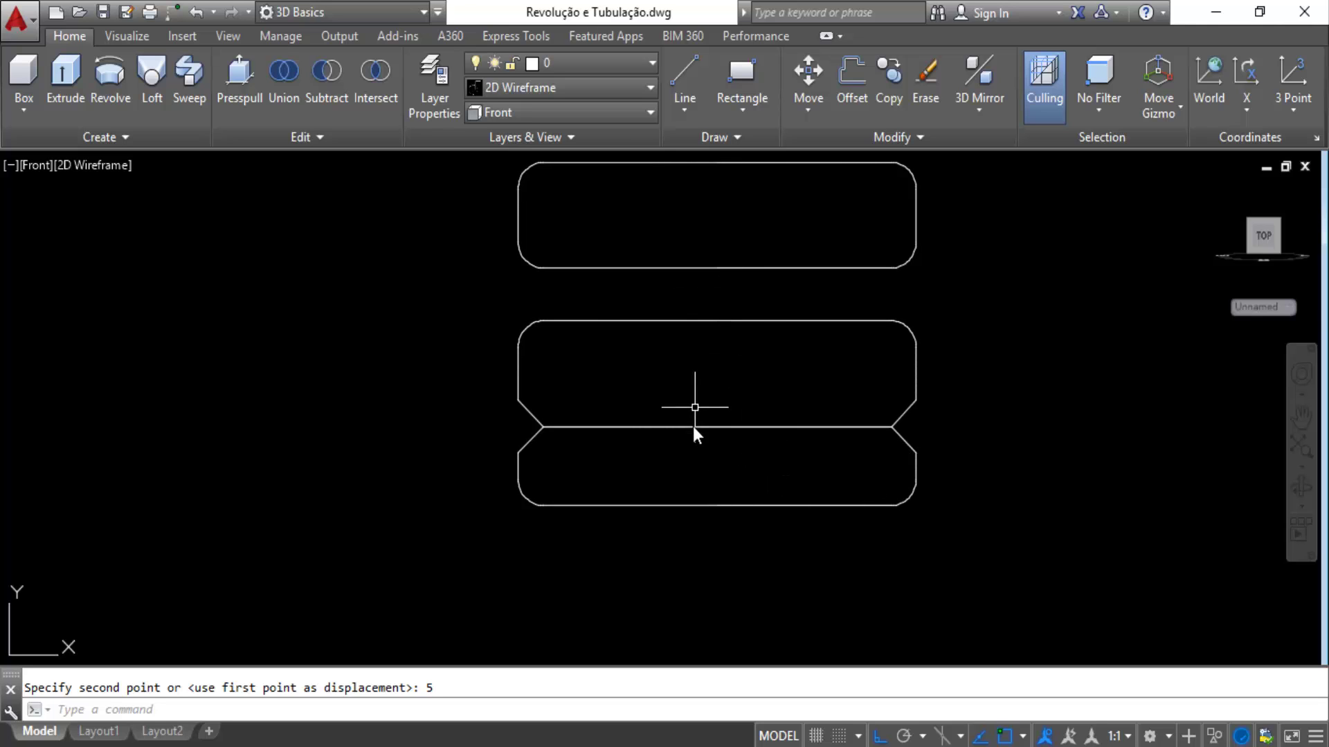
middle_drag(897, 300, 903, 367)
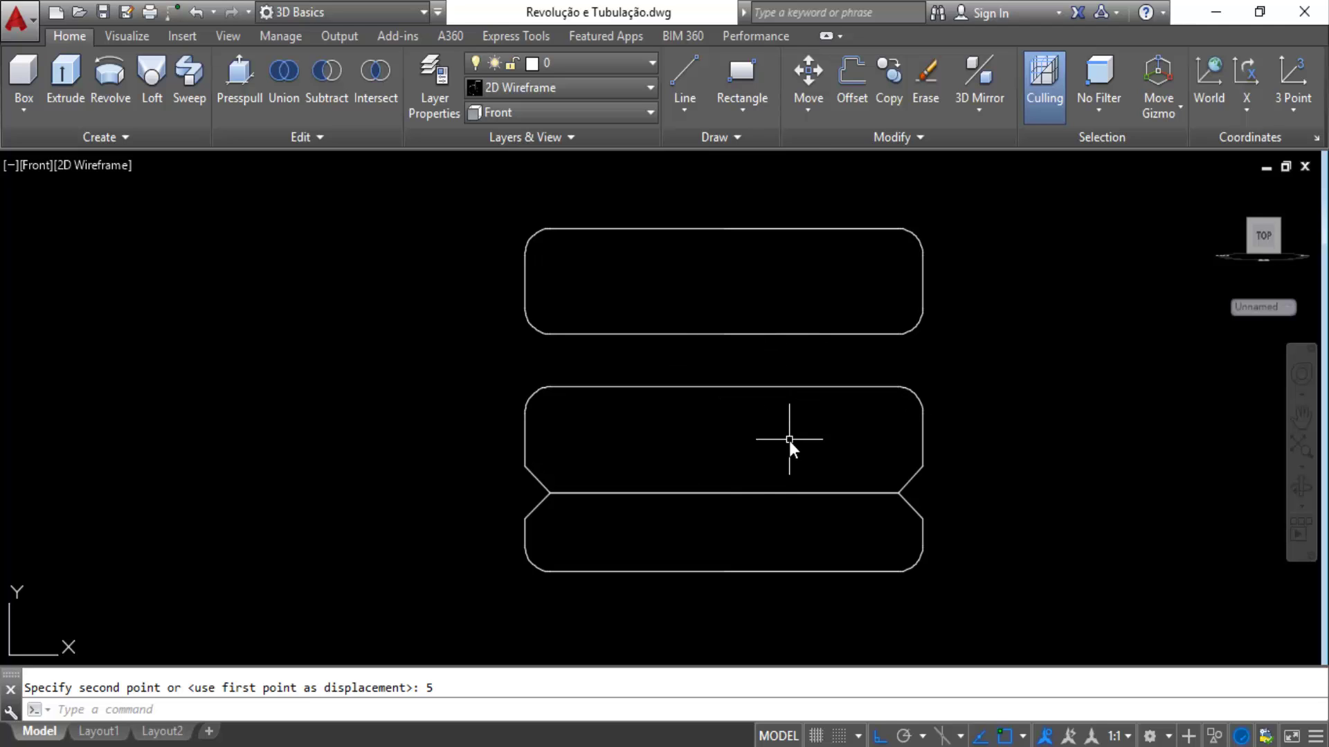
middle_drag(789, 441, 786, 374)
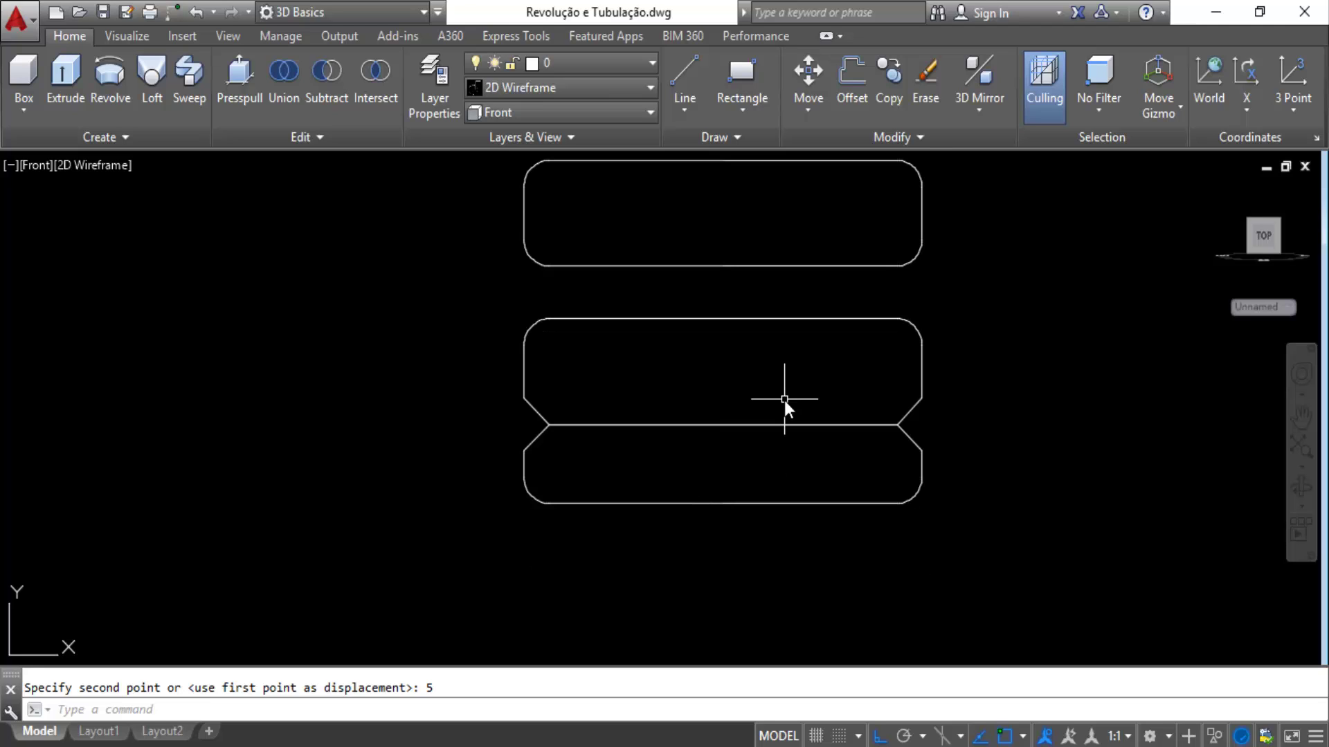
text(l)
click(682, 80)
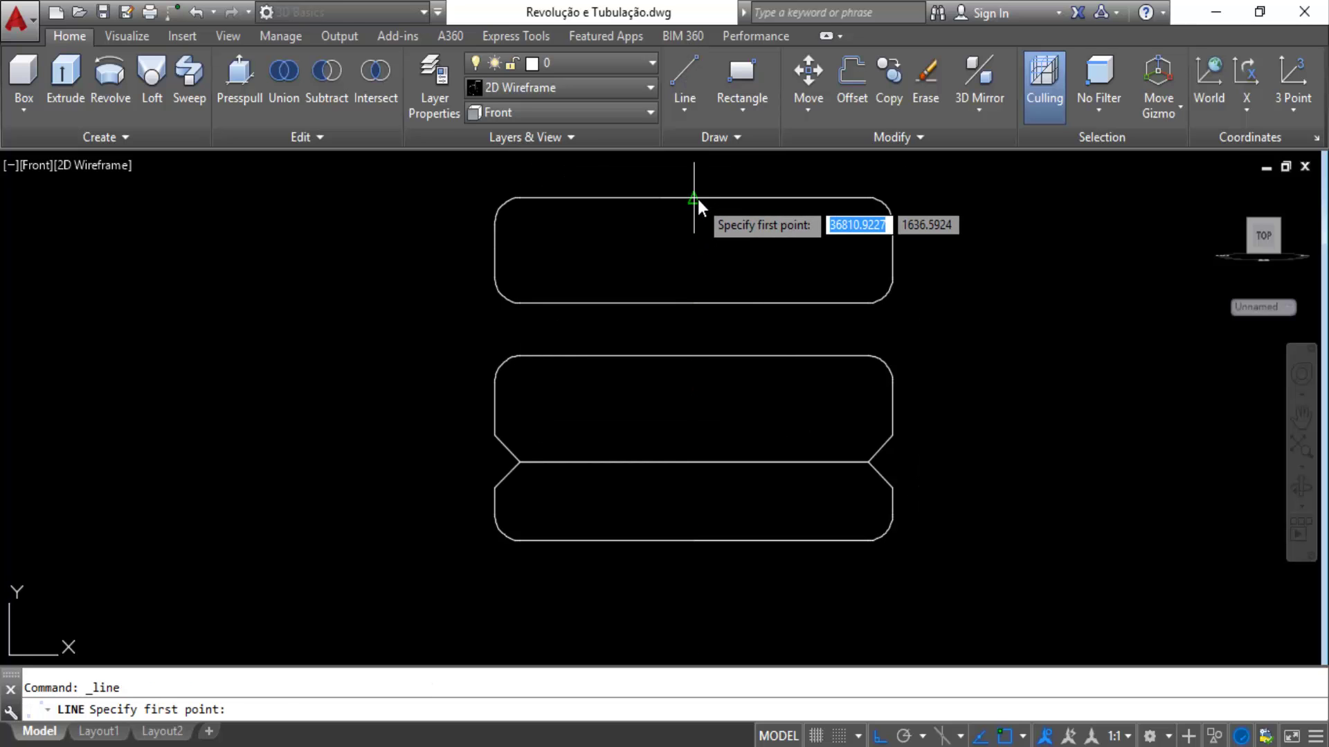
click(694, 200)
middle_drag(717, 267, 744, 235)
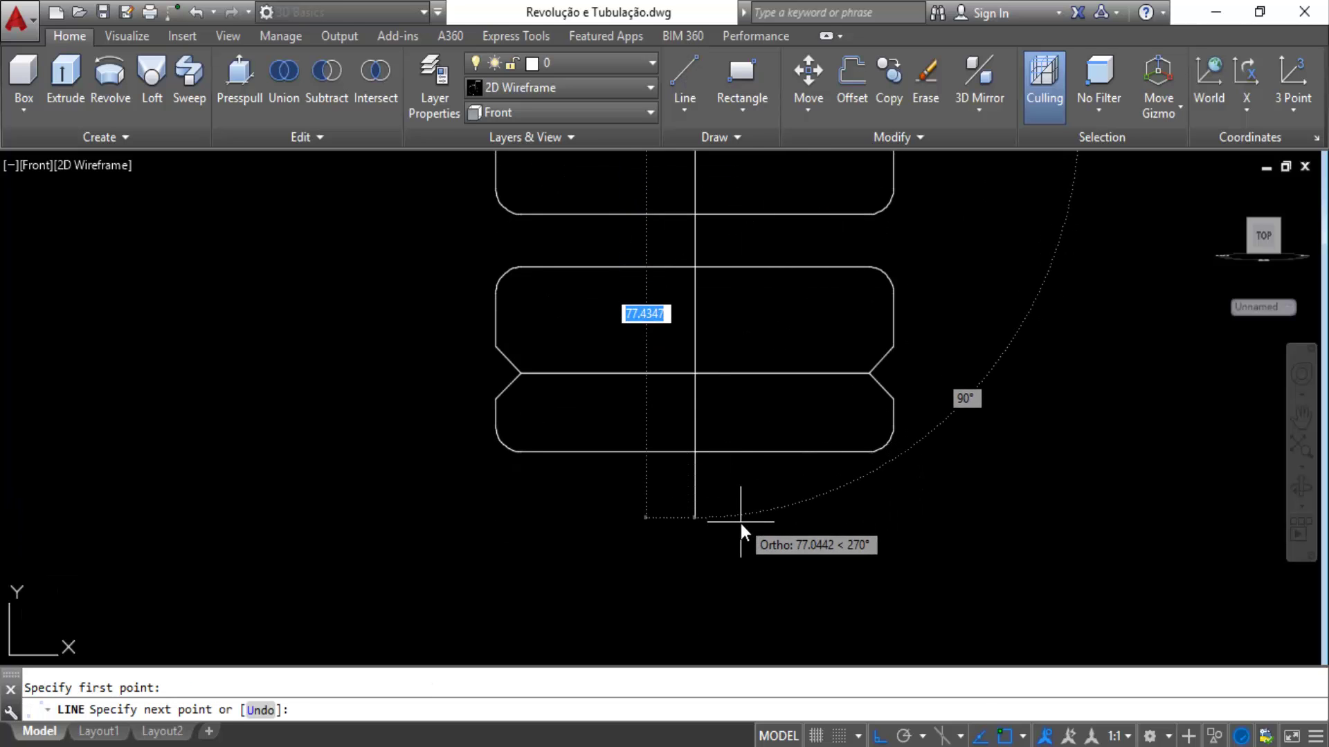
scroll(783, 527, down, 2)
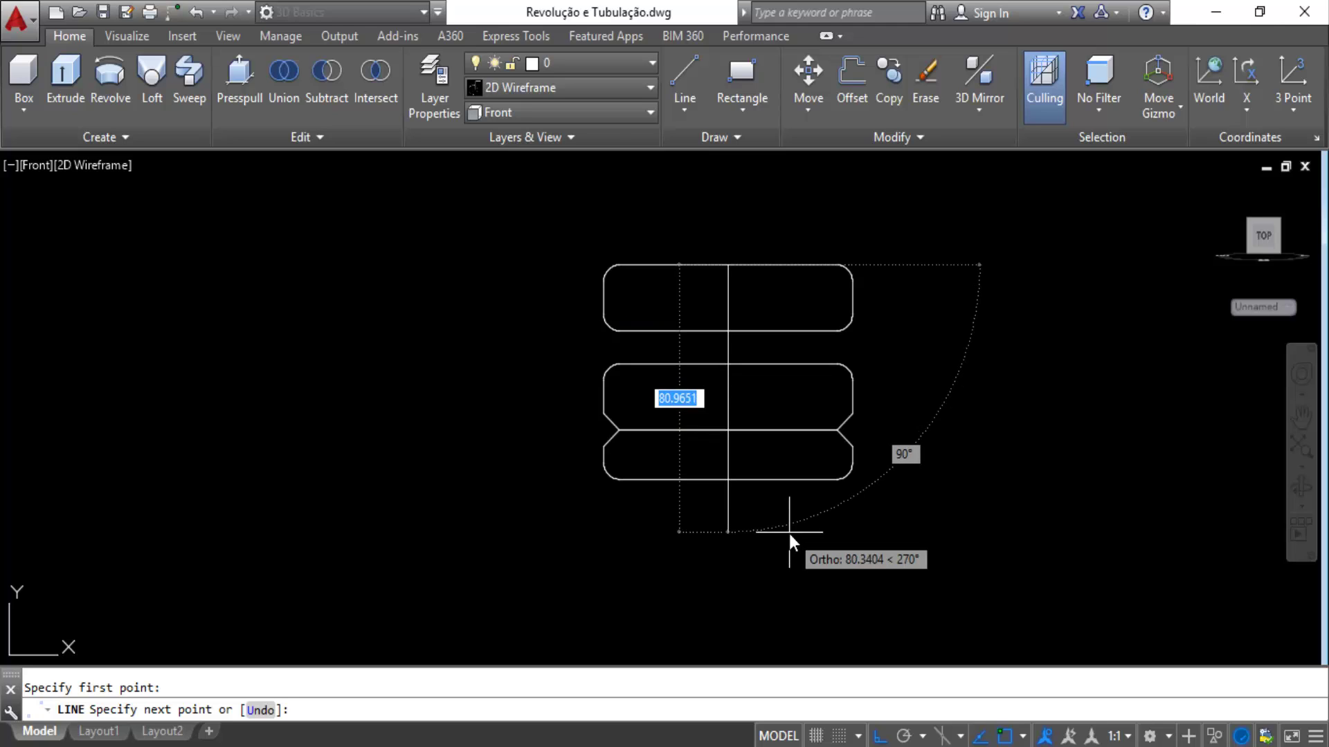
scroll(789, 533, up, 2)
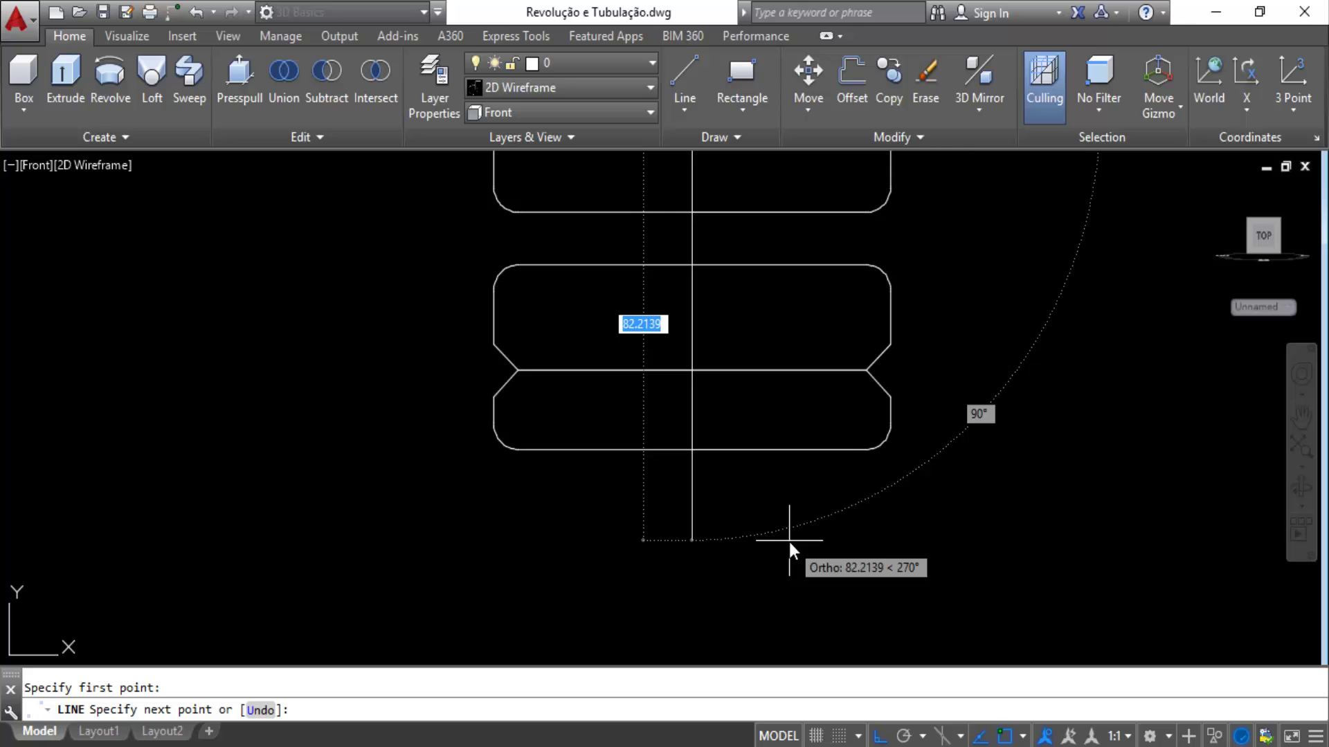
text(100)
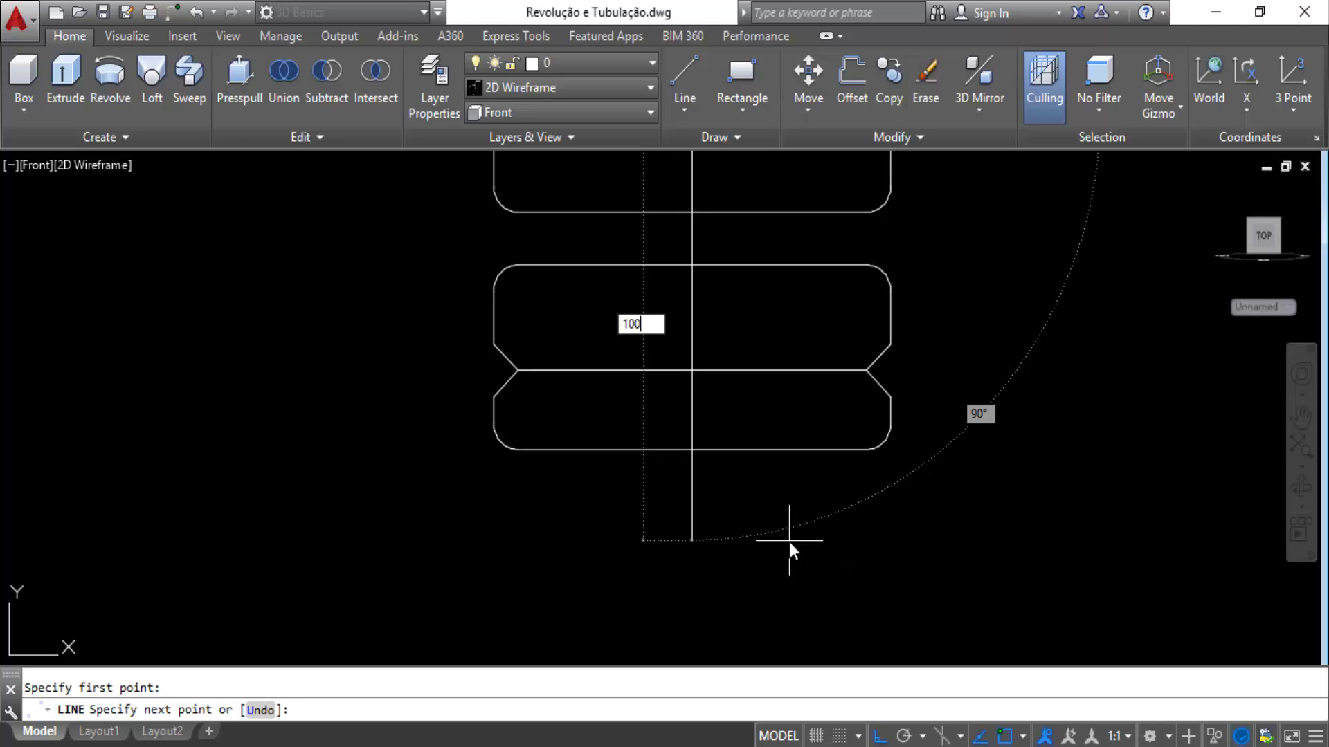
key(Return)
Draw a horizontal line leftward from the vertical line's lower end, and stretch its right endpoint past the profiles' right side.
scroll(789, 541, down, 2)
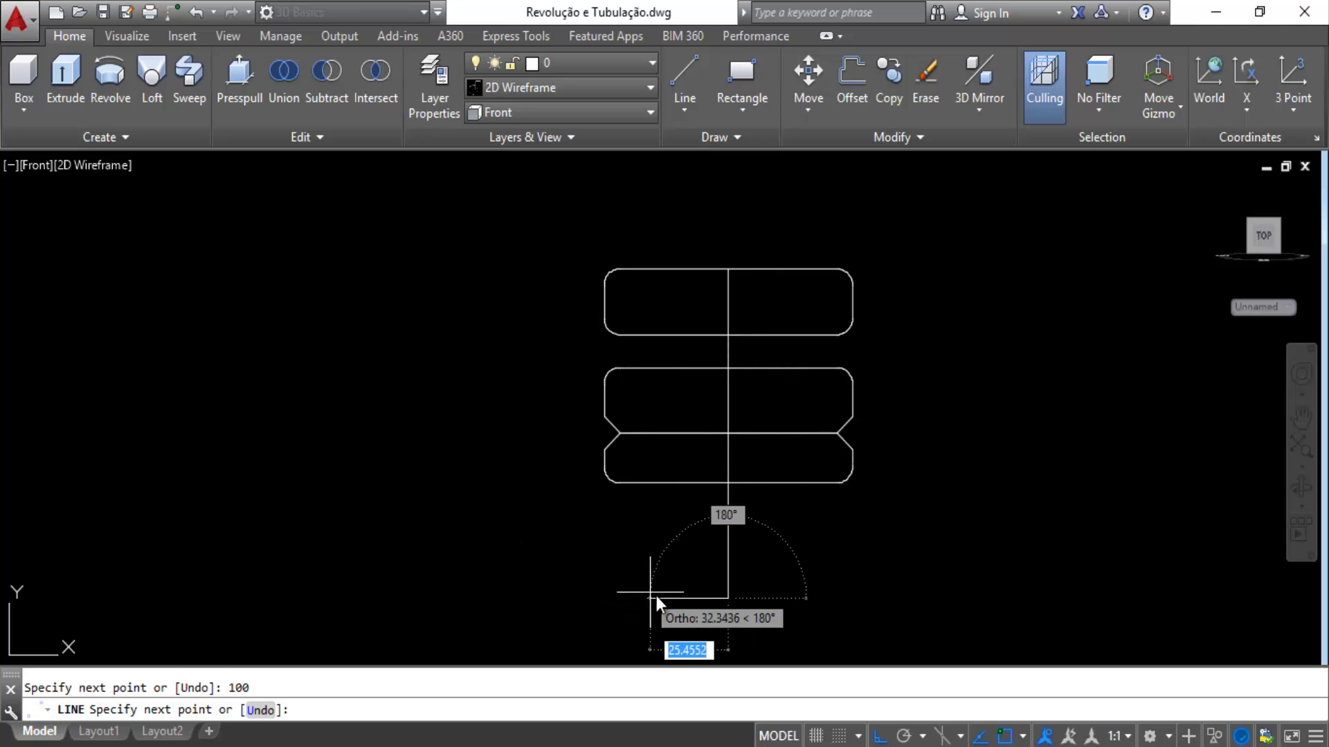
click(483, 597)
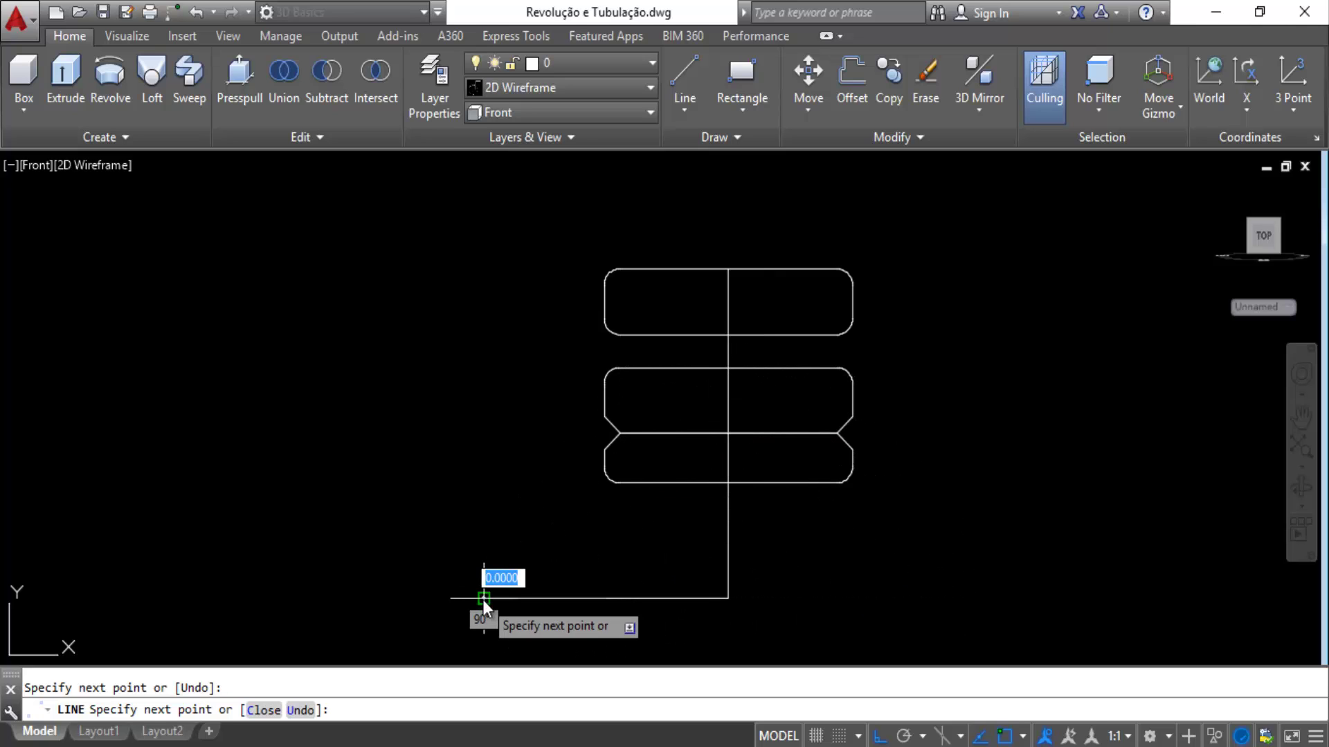
key(Escape)
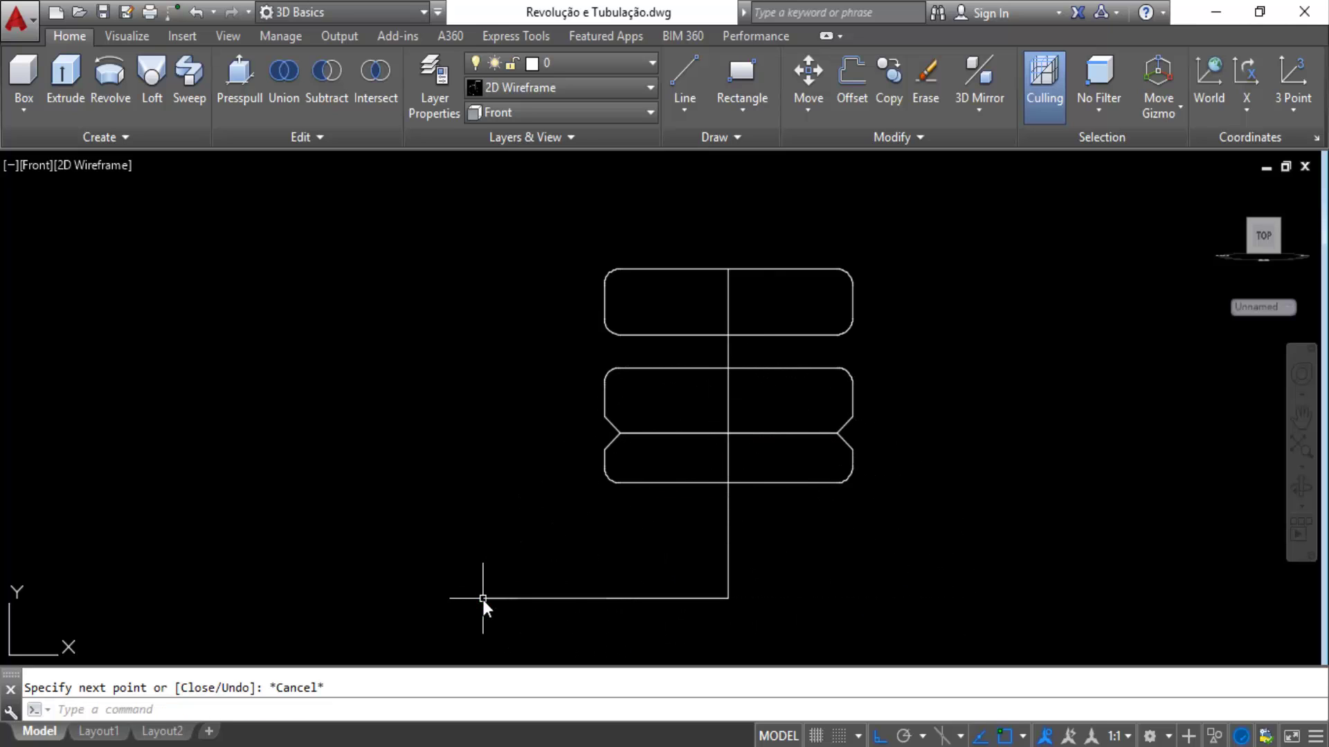
click(593, 598)
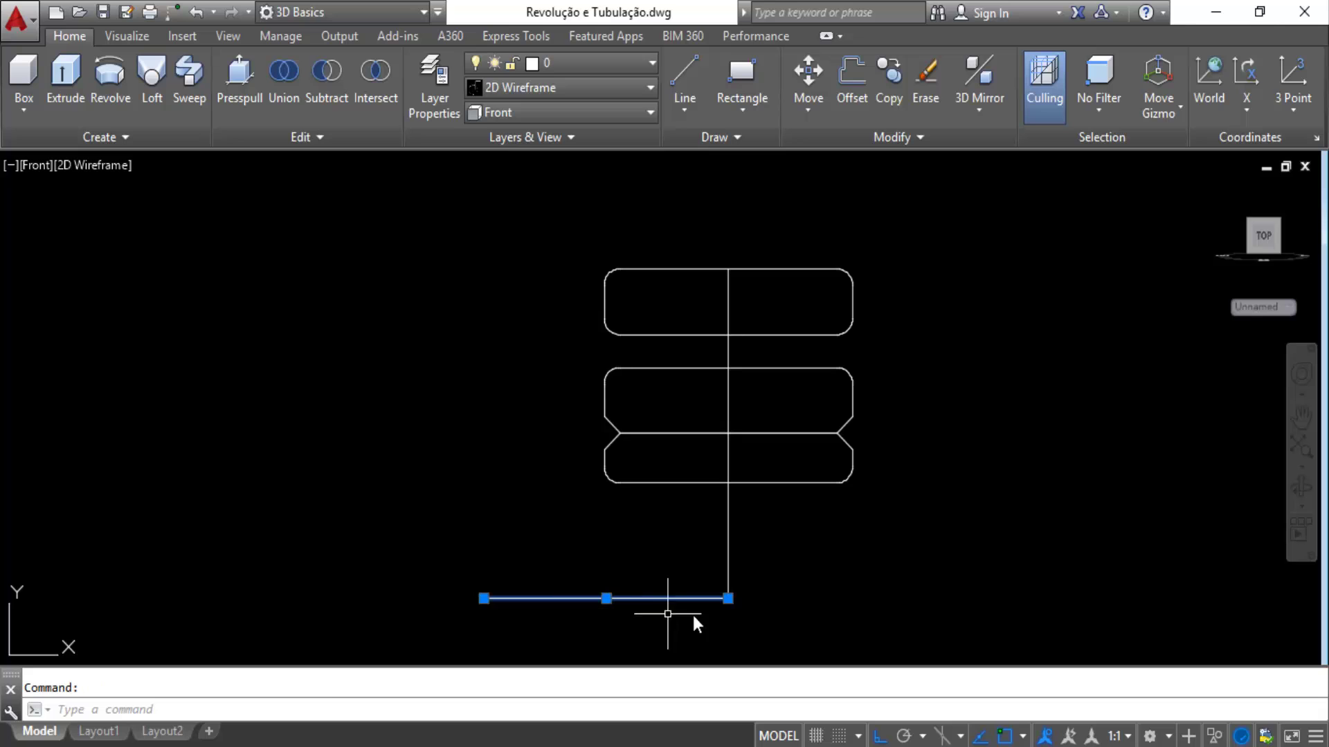
click(728, 599)
click(915, 596)
key(Escape)
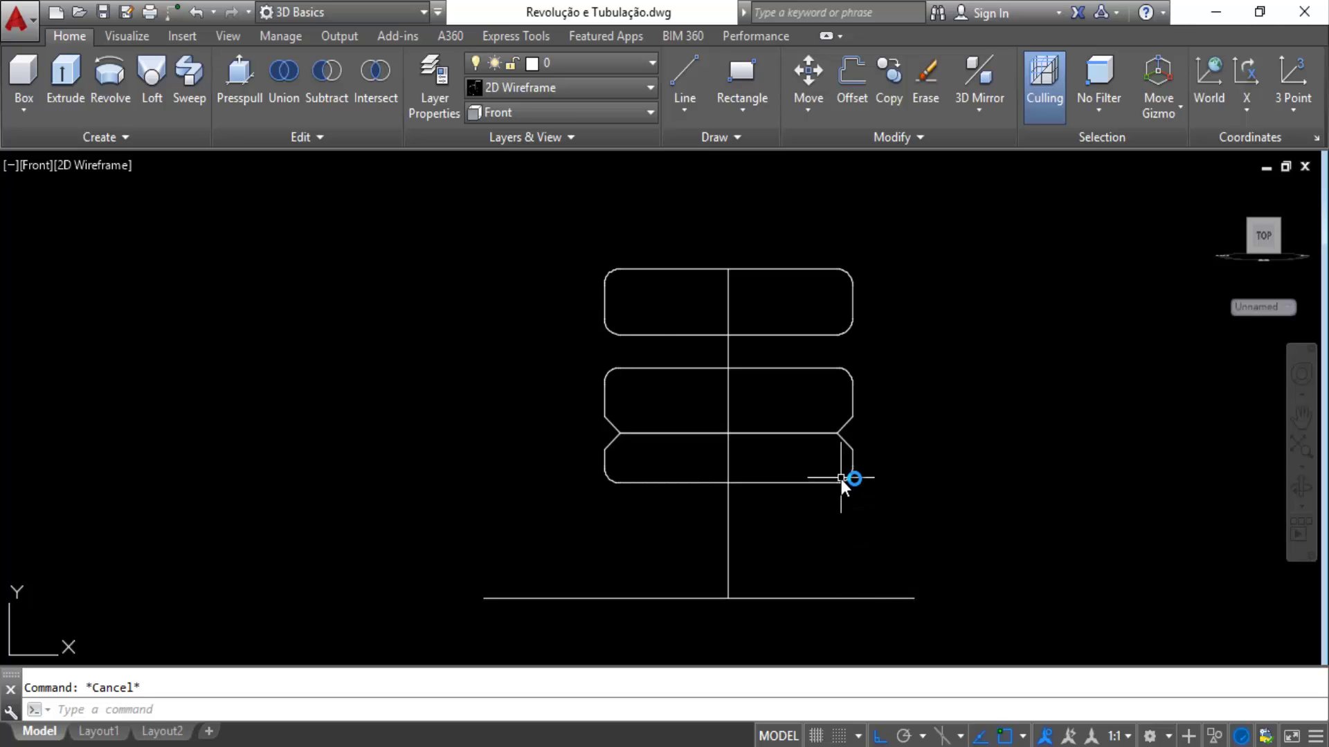
Switch the view to SW Isometric and bring the profiles with their horizontal axis line into view.
middle_drag(665, 470, 669, 446)
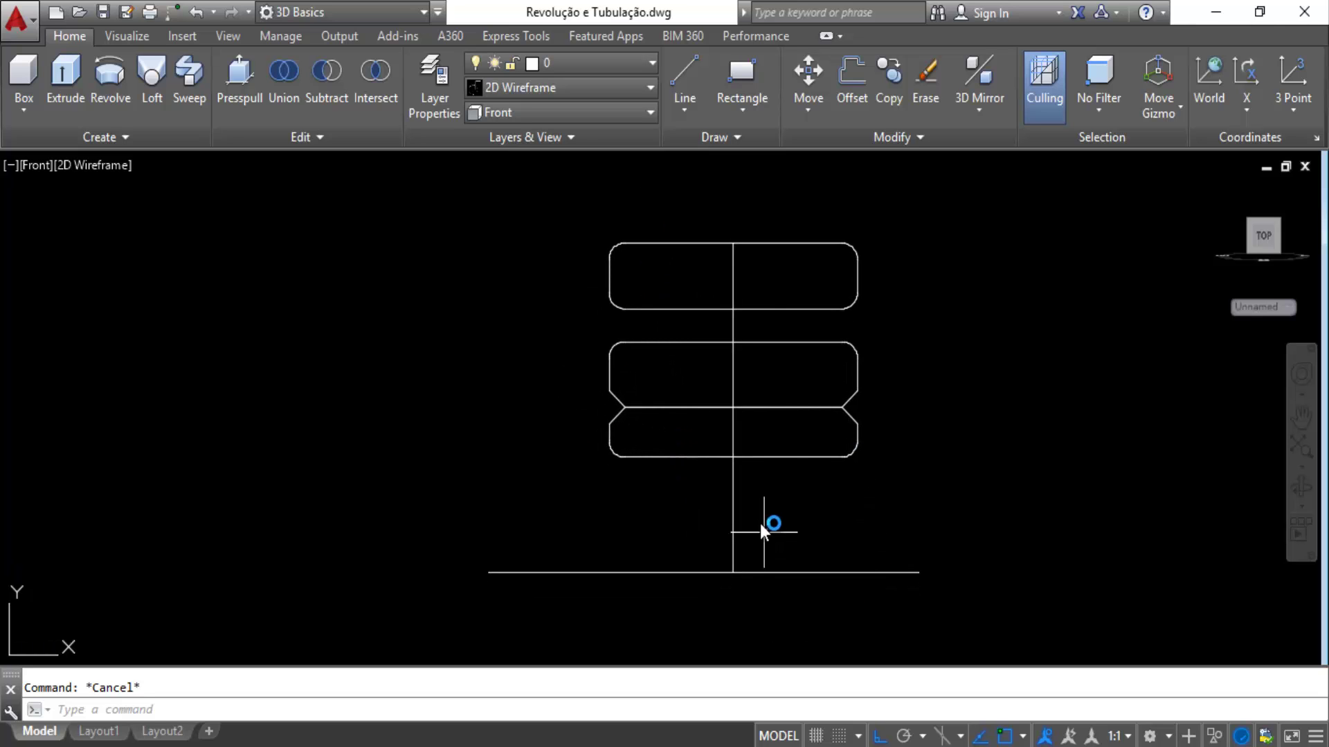
click(581, 113)
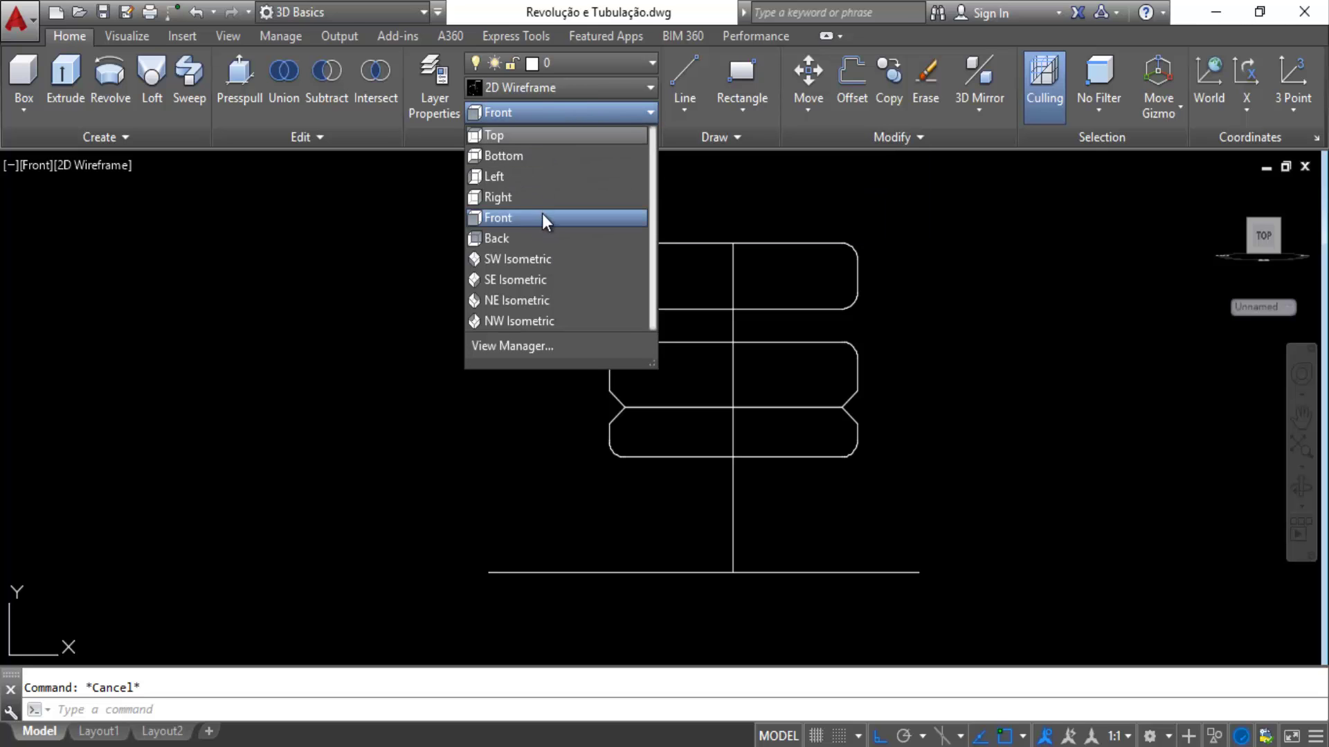
click(519, 261)
scroll(921, 311, up, 10)
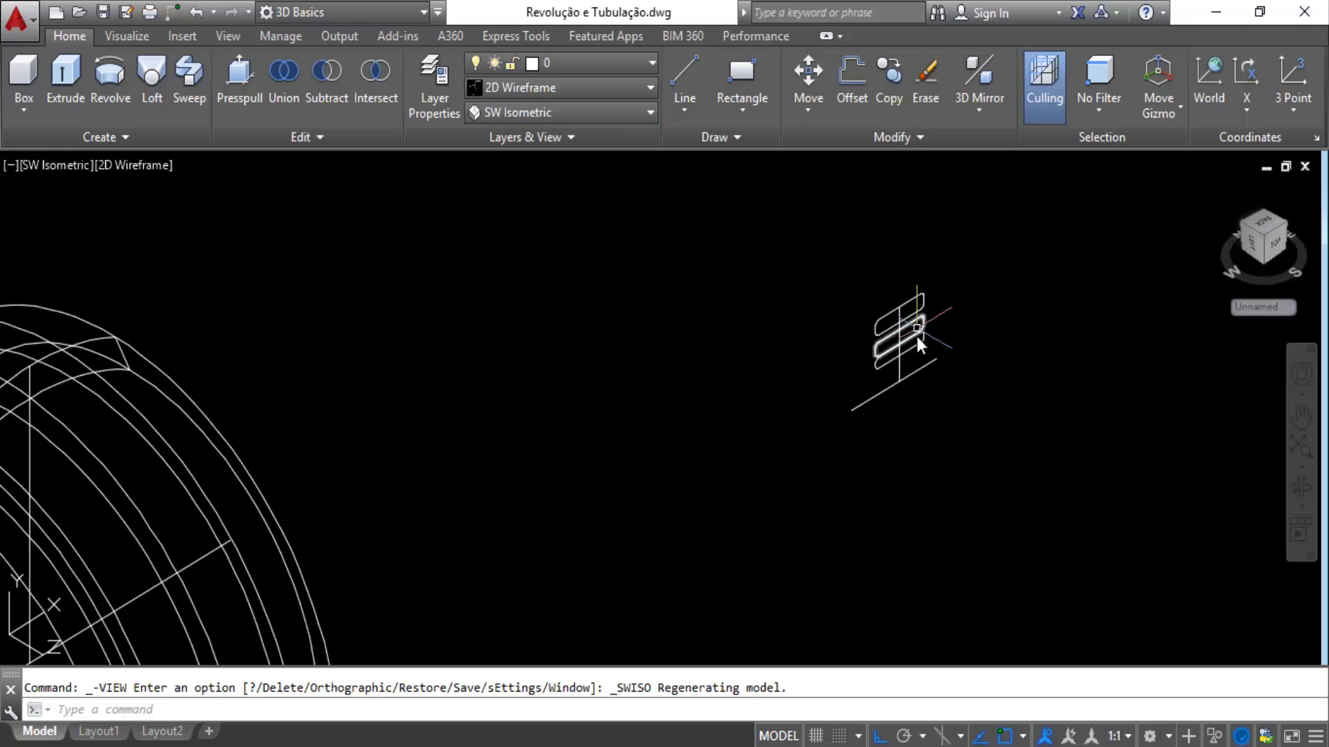
Revolve the three closed profiles as solids a full 360 degrees around the horizontal axis line, from its left end to its right end.
mouse_move(978, 311)
middle_down()
mouse_move(837, 350)
mouse_move(819, 368)
mouse_move(815, 326)
middle_up()
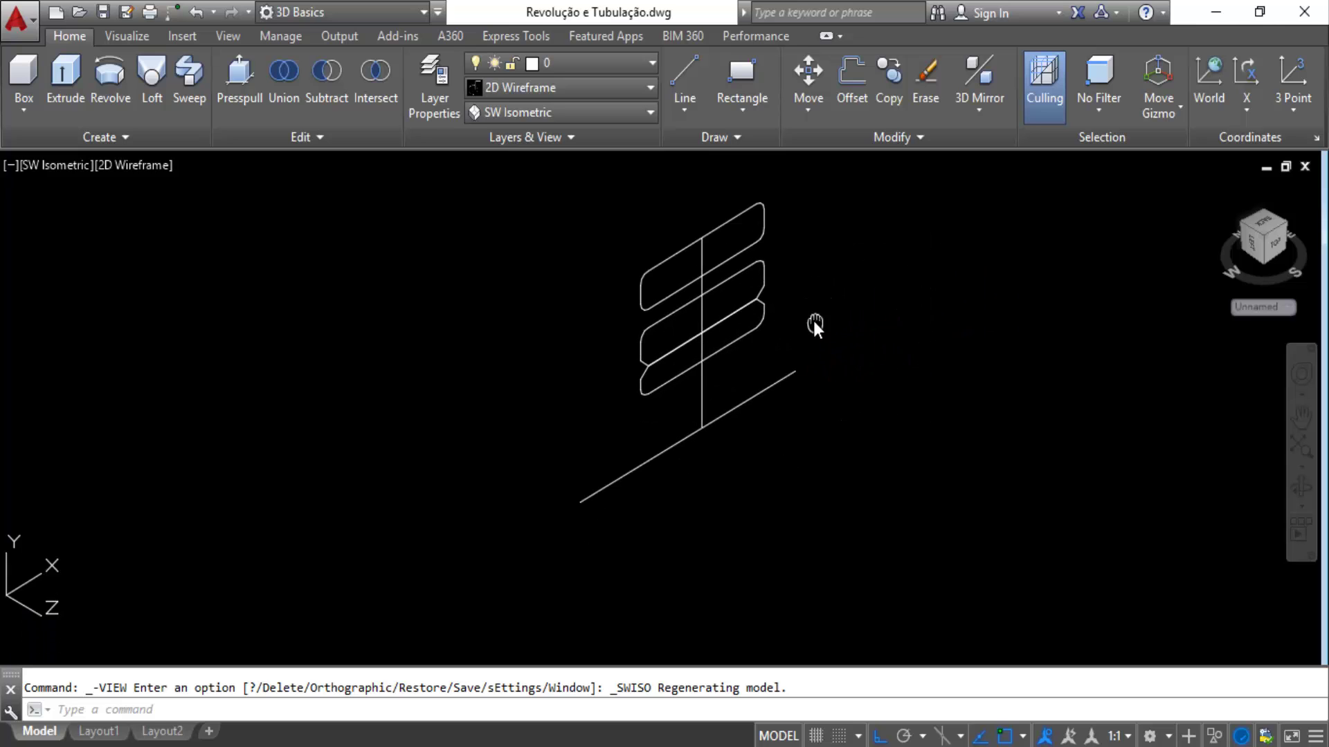
click(118, 79)
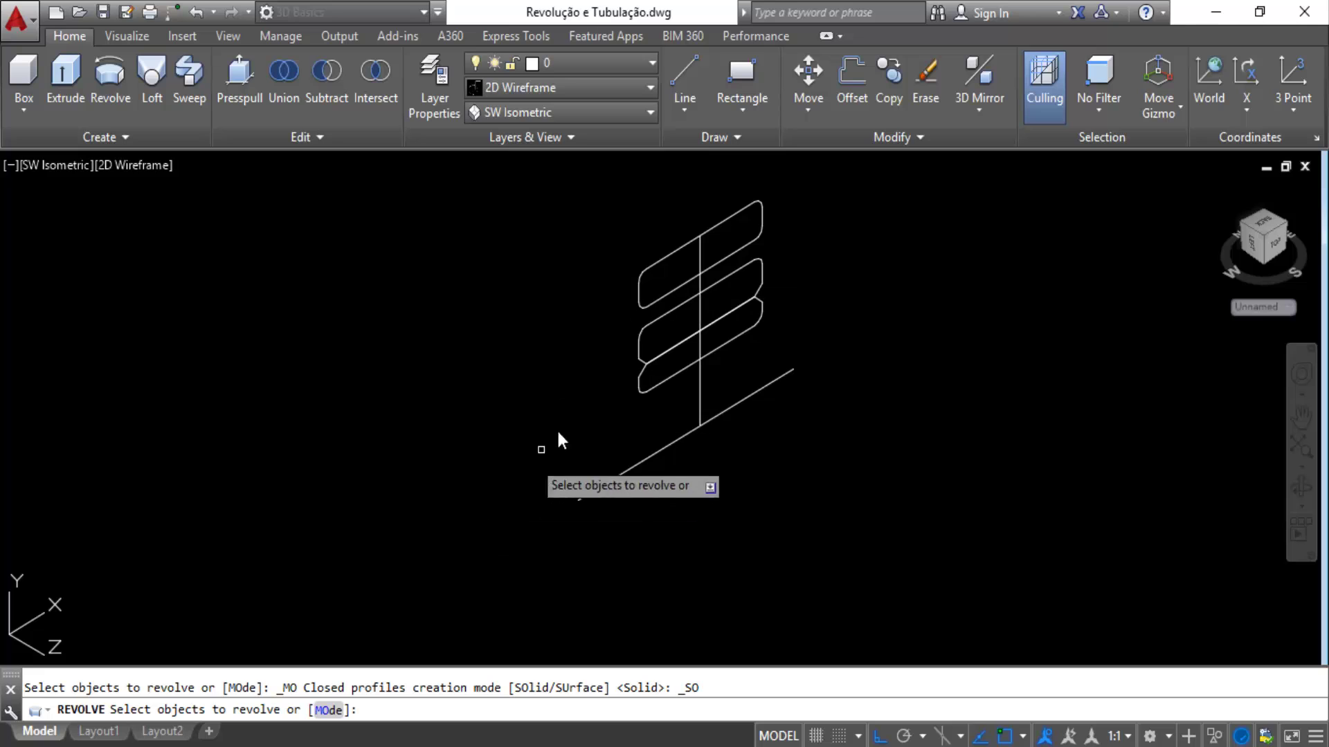
click(654, 230)
click(591, 383)
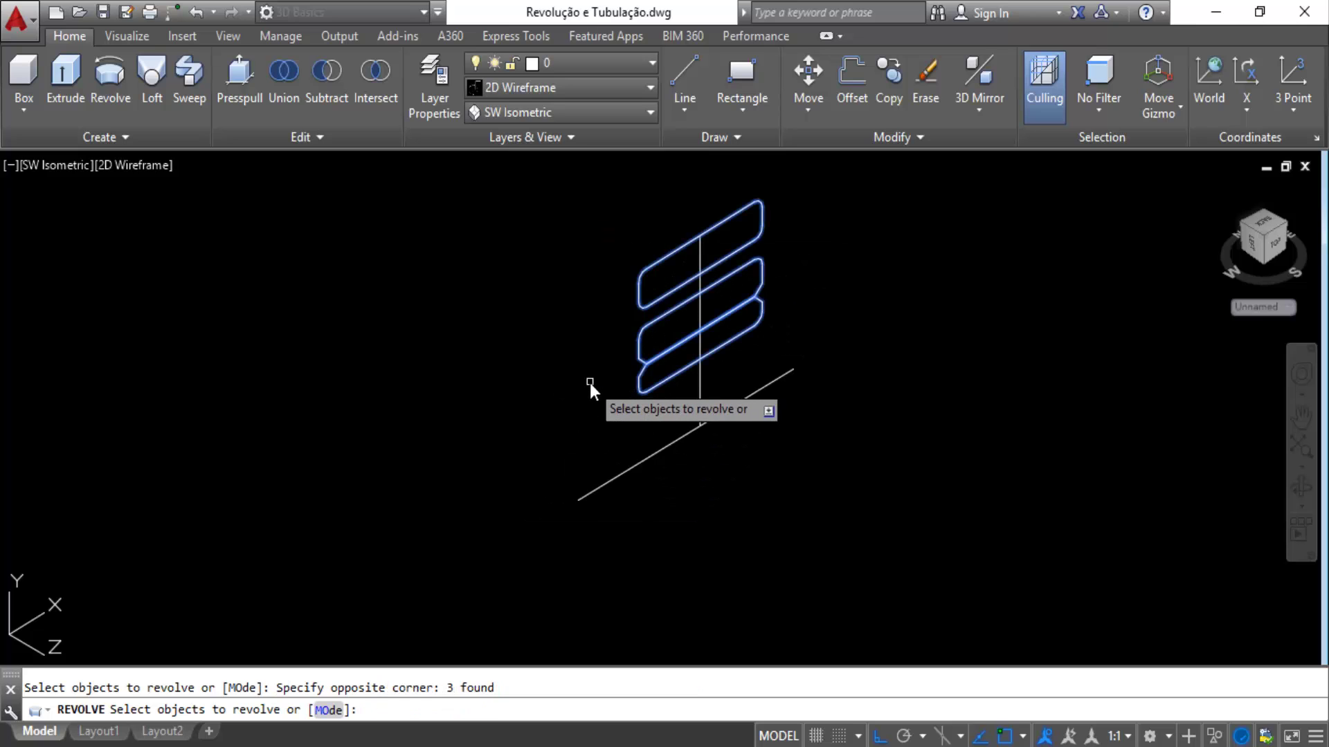
key(Return)
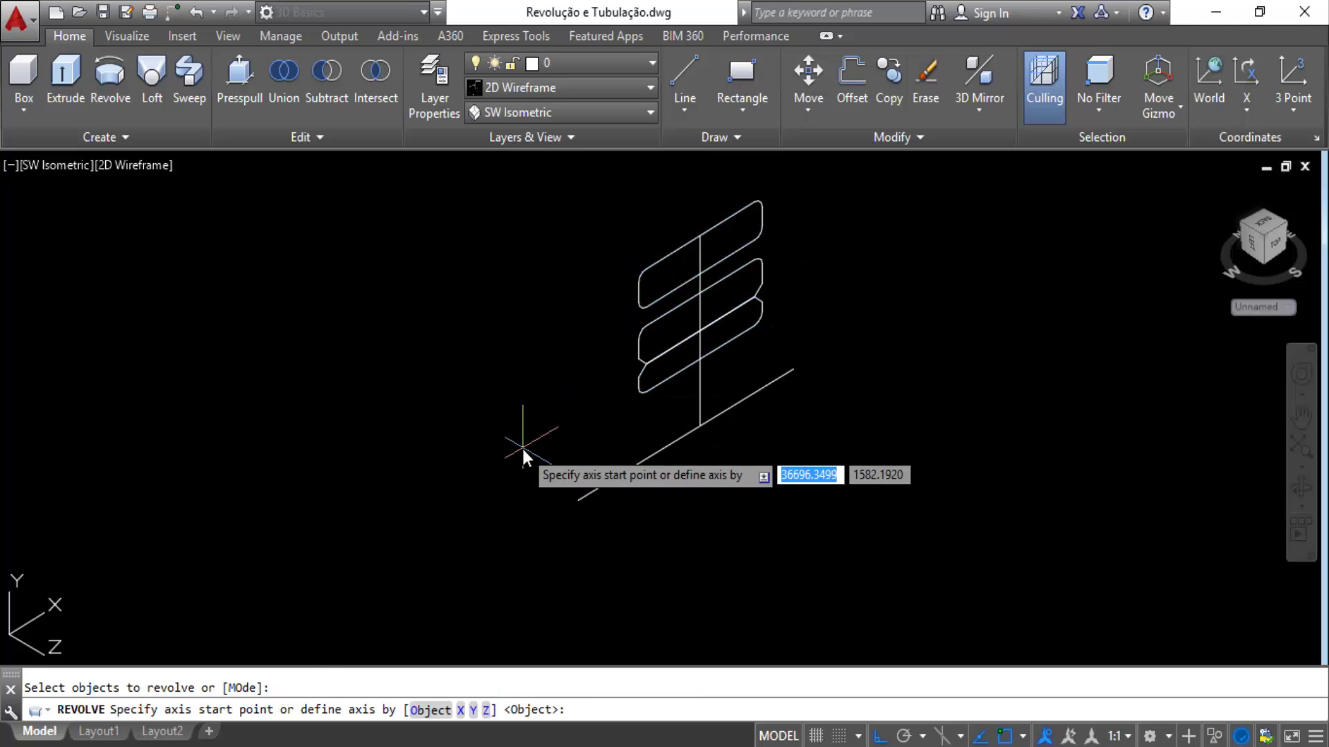
click(580, 502)
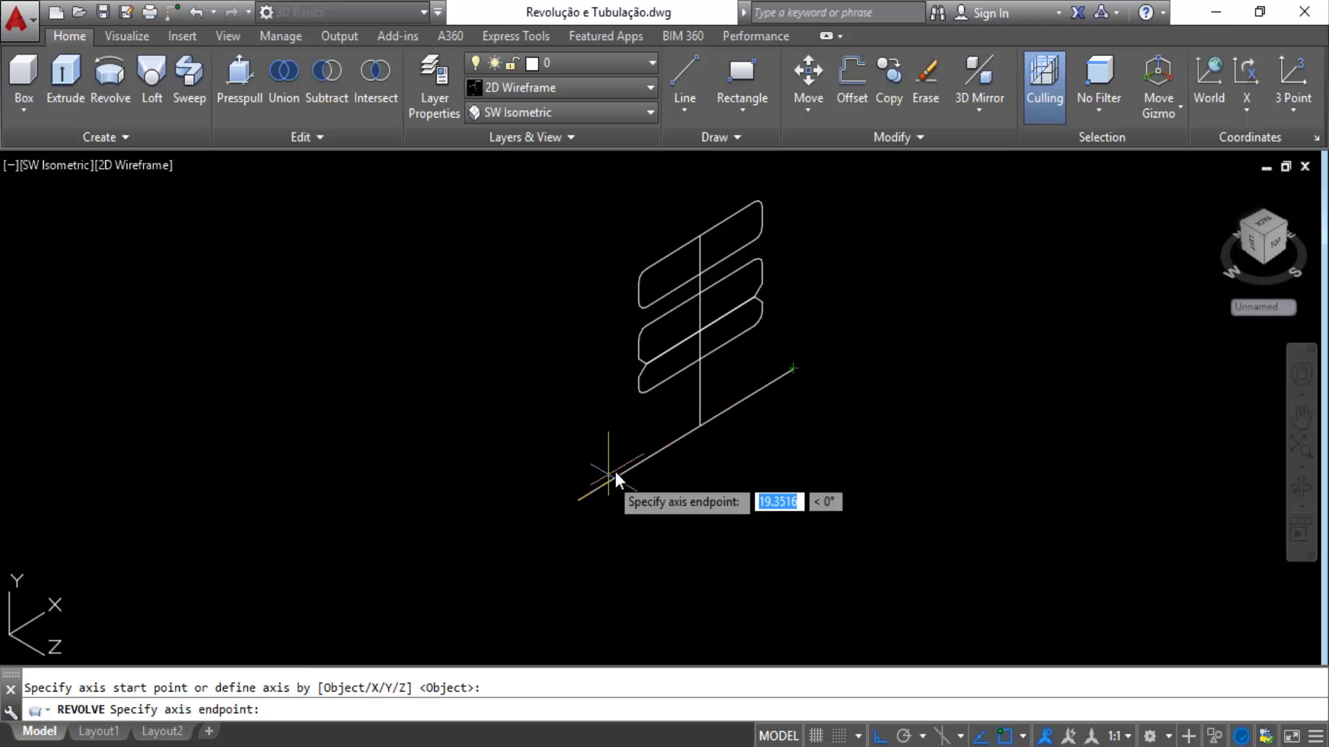
click(793, 371)
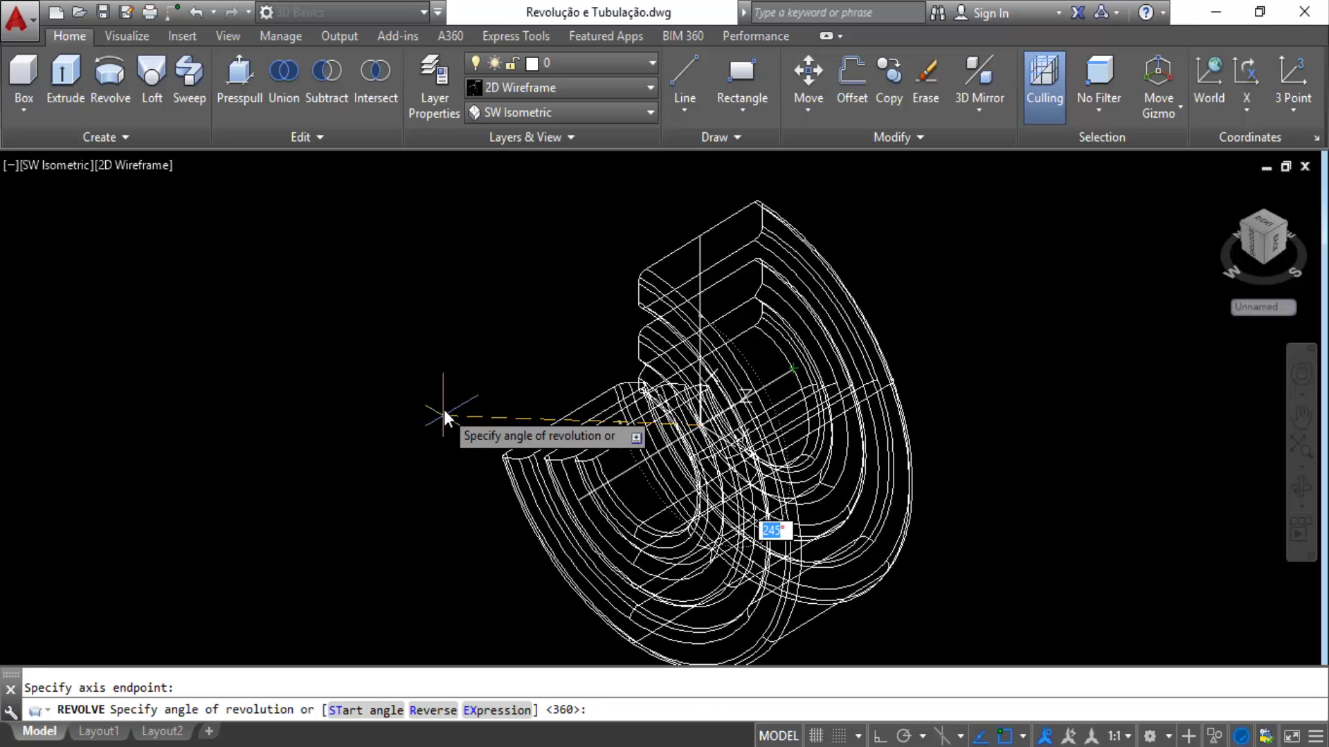
key(Return)
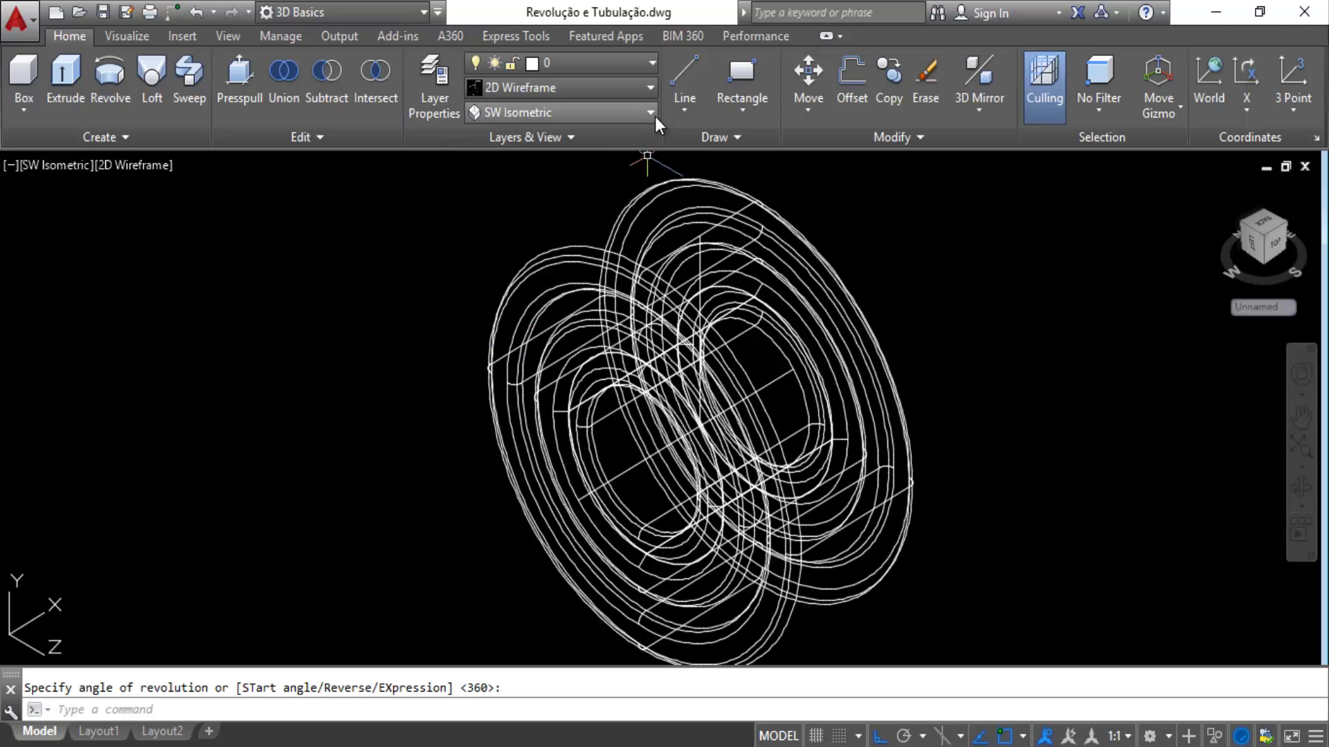
Display the revolved rings in the Realistic visual style and centre them in the view.
click(637, 94)
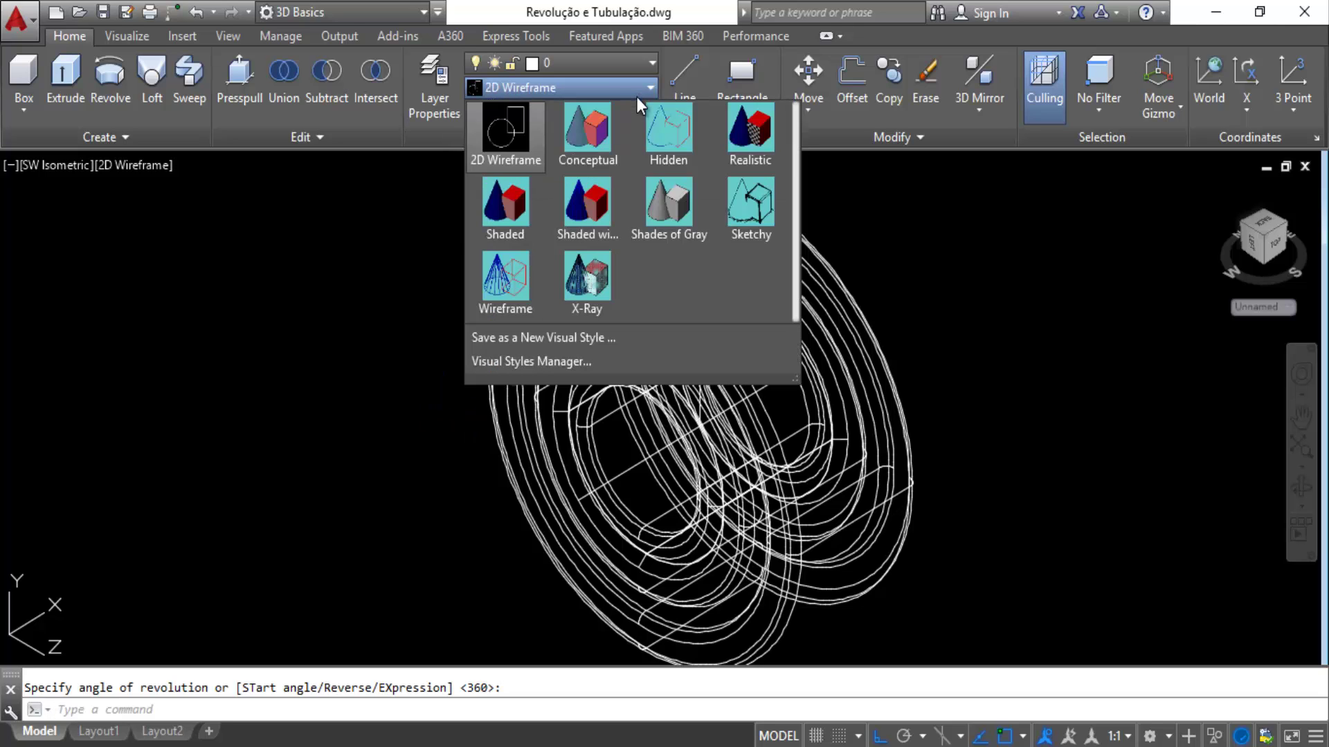
click(747, 138)
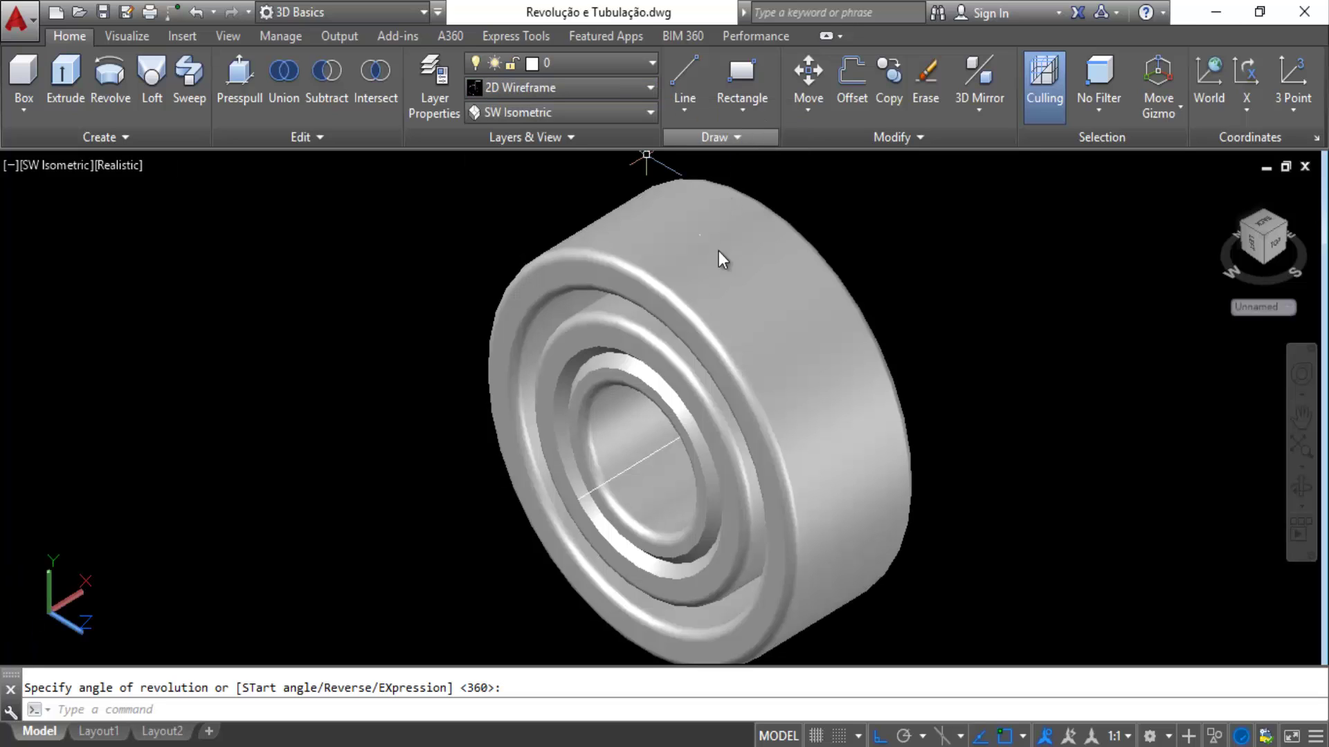
middle_drag(634, 400, 706, 376)
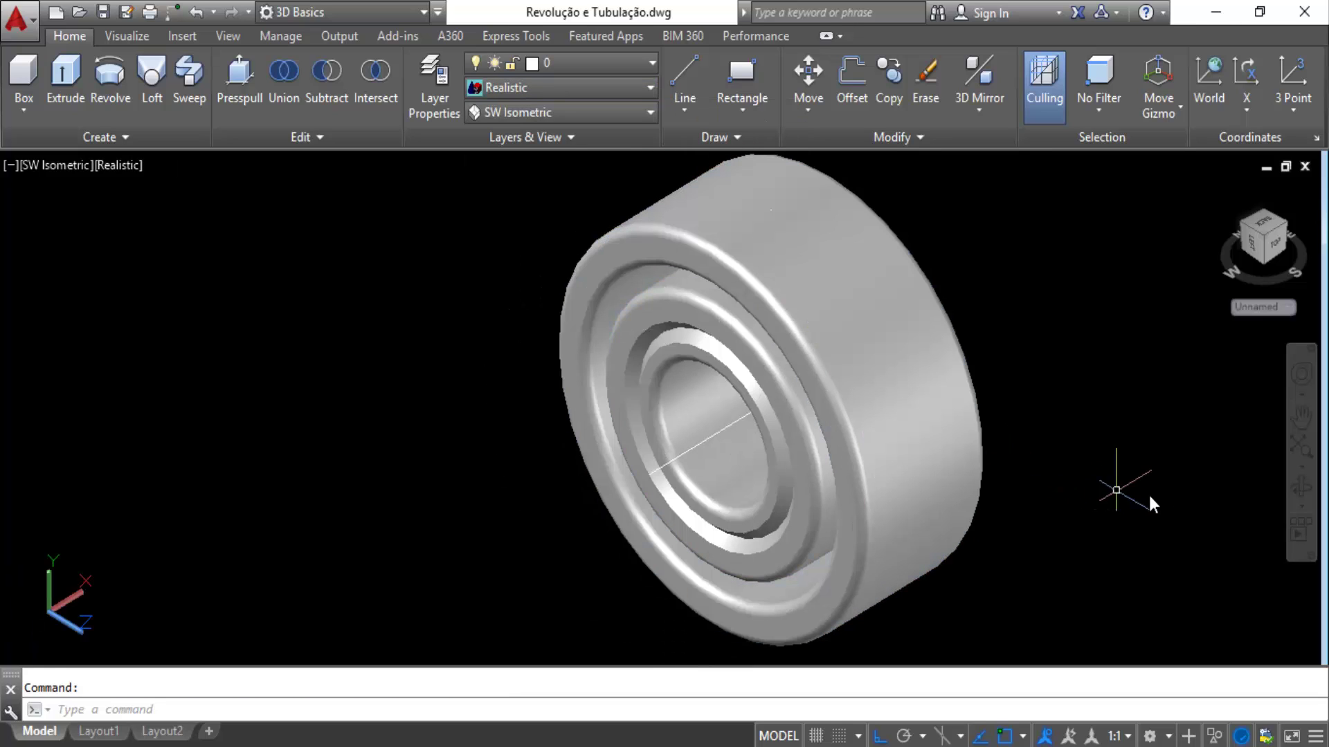
Orbit around the shaded concentric rings to examine their rounded edges, chamfers and the gaps between them.
click(1301, 487)
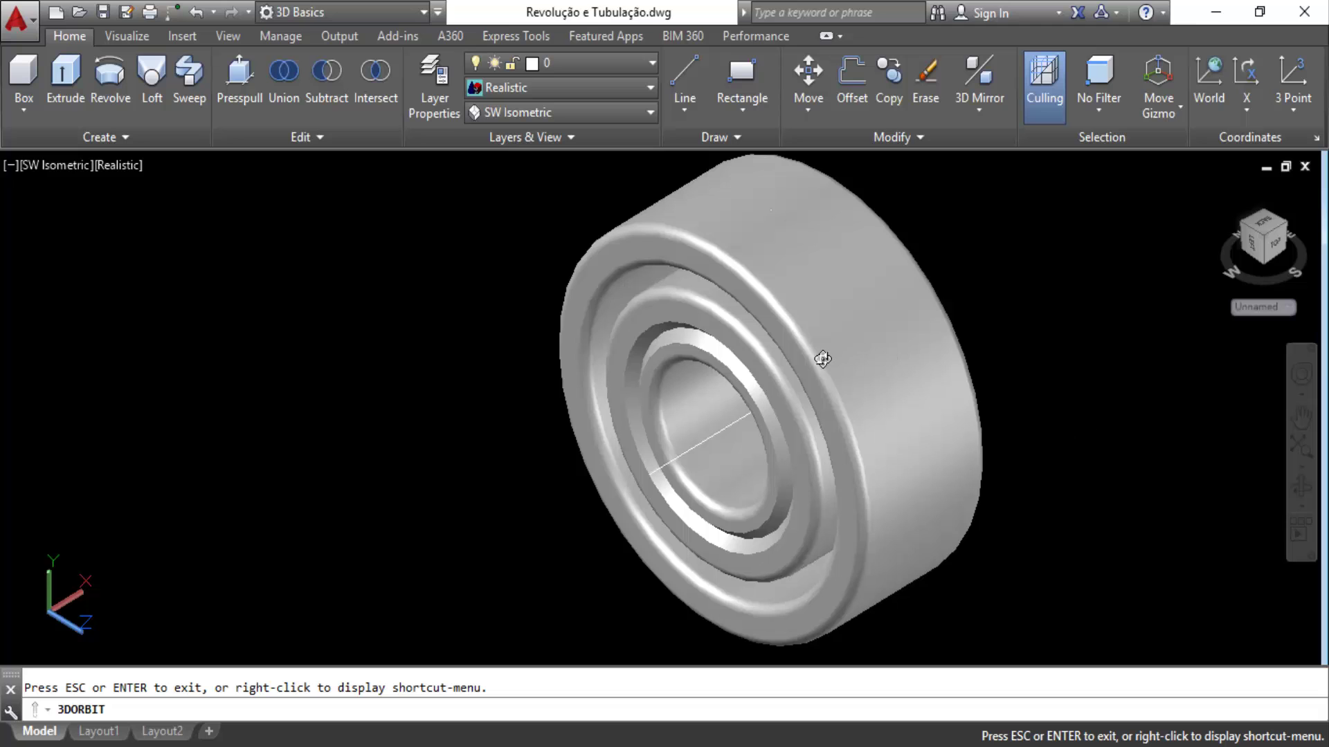
scroll(822, 358, up, 1)
scroll(822, 358, up, 2)
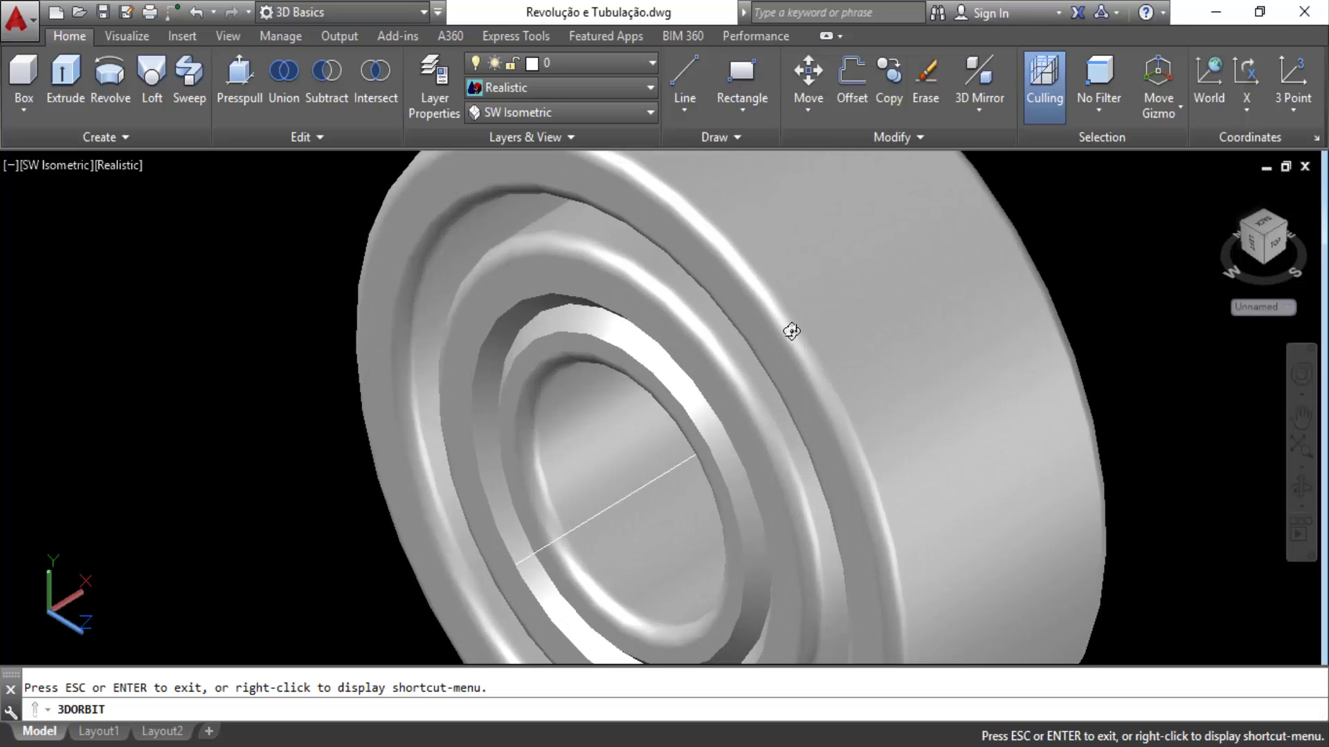
drag(788, 326, 703, 300)
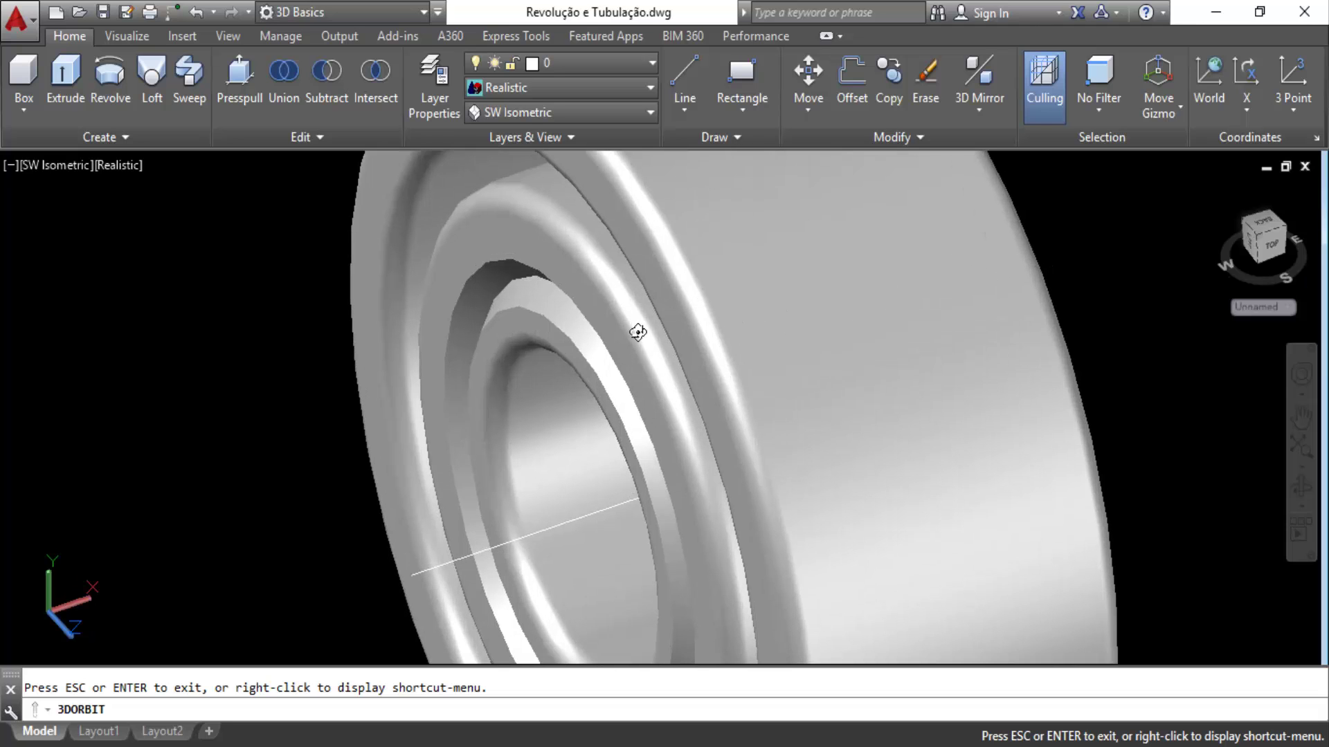
drag(634, 329, 718, 317)
drag(708, 398, 789, 297)
scroll(706, 407, up, 1)
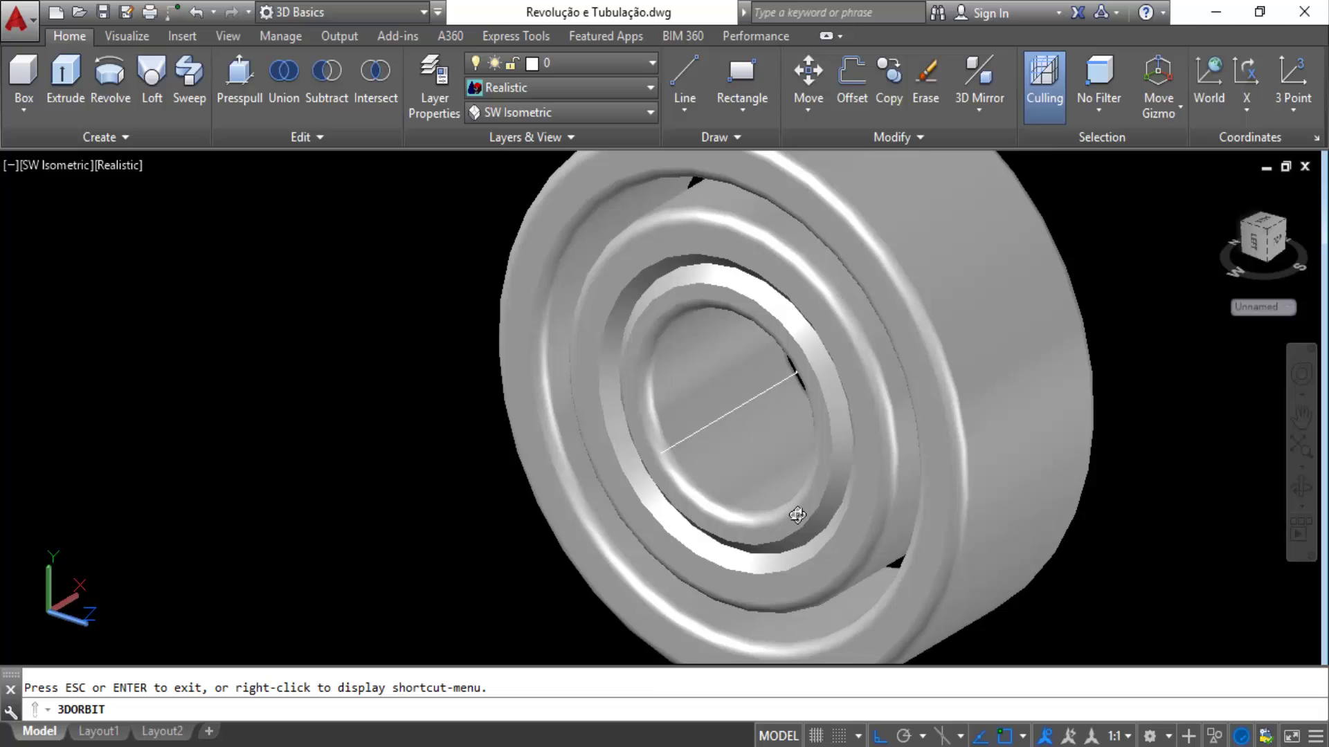
drag(907, 382, 880, 320)
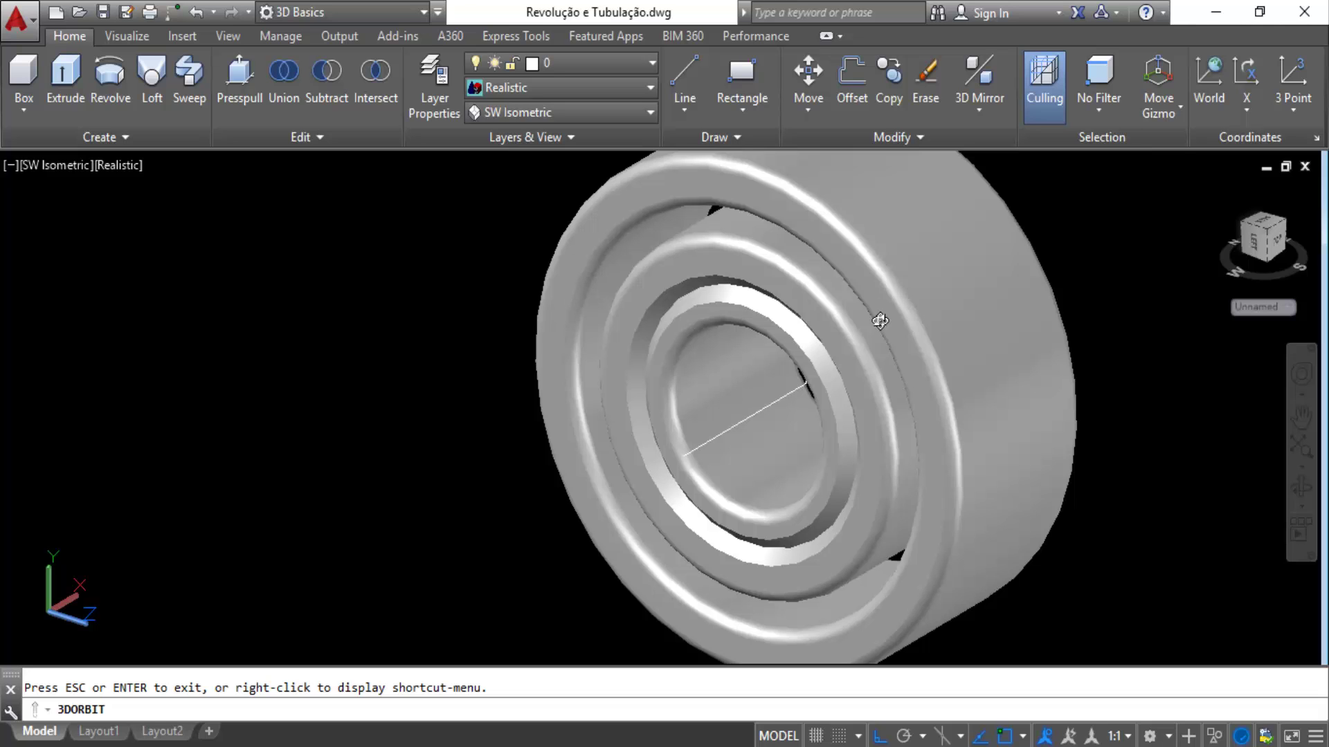
drag(880, 320, 955, 356)
key(Escape)
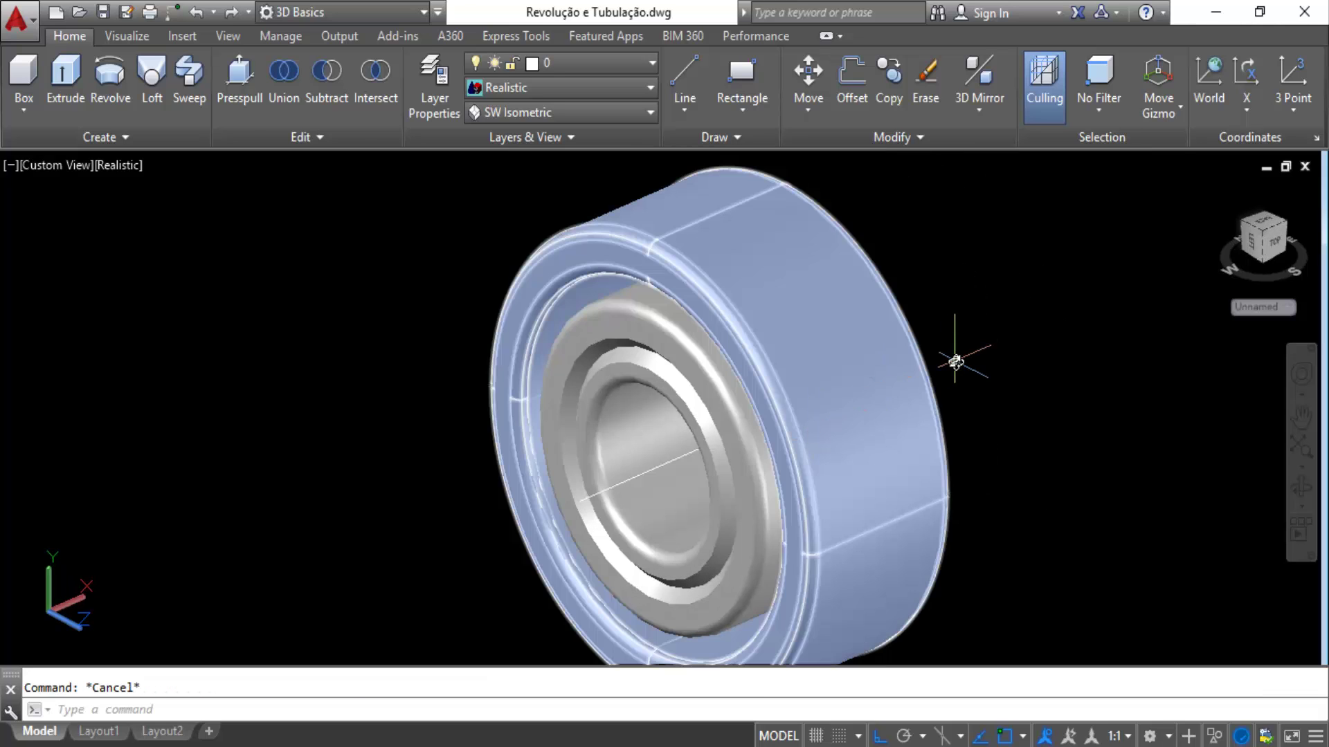
middle_drag(955, 356, 869, 405)
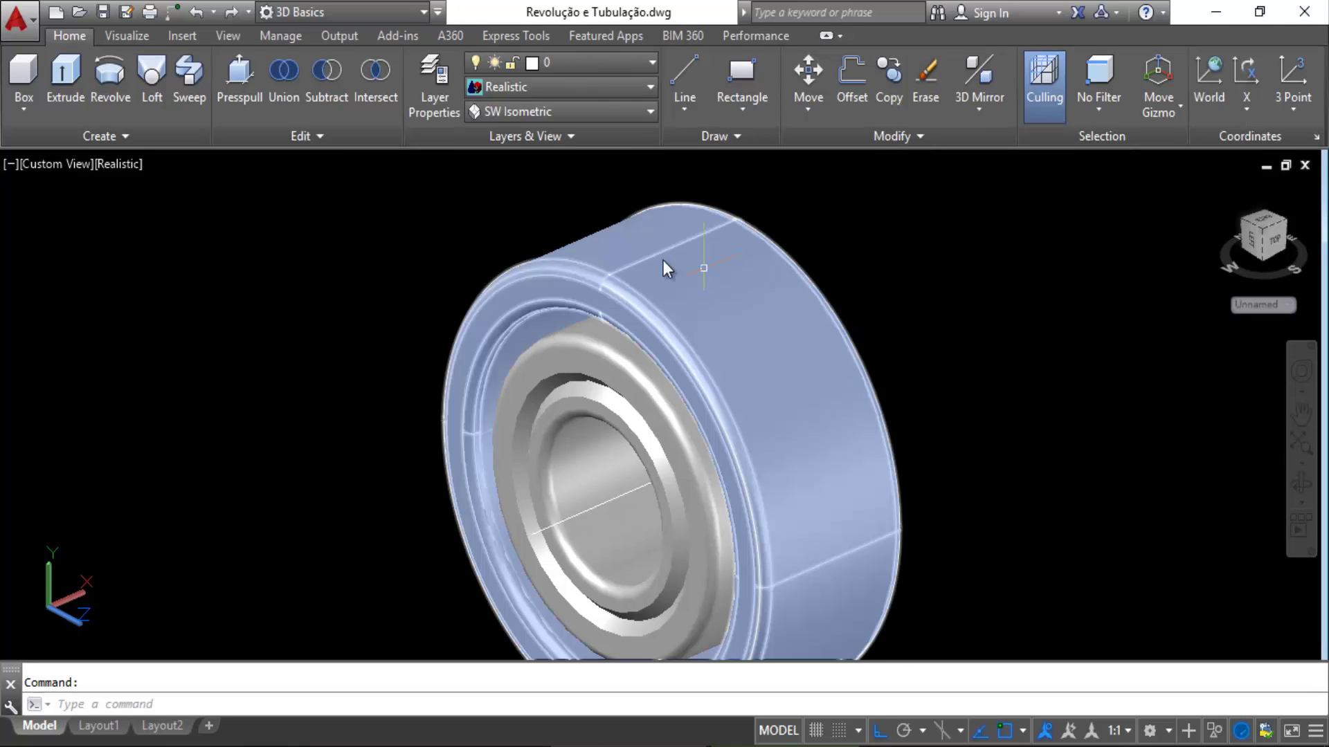
Set the visual style back to 2D Wireframe and switch to the Front view, with empty space beside the new rings.
click(539, 93)
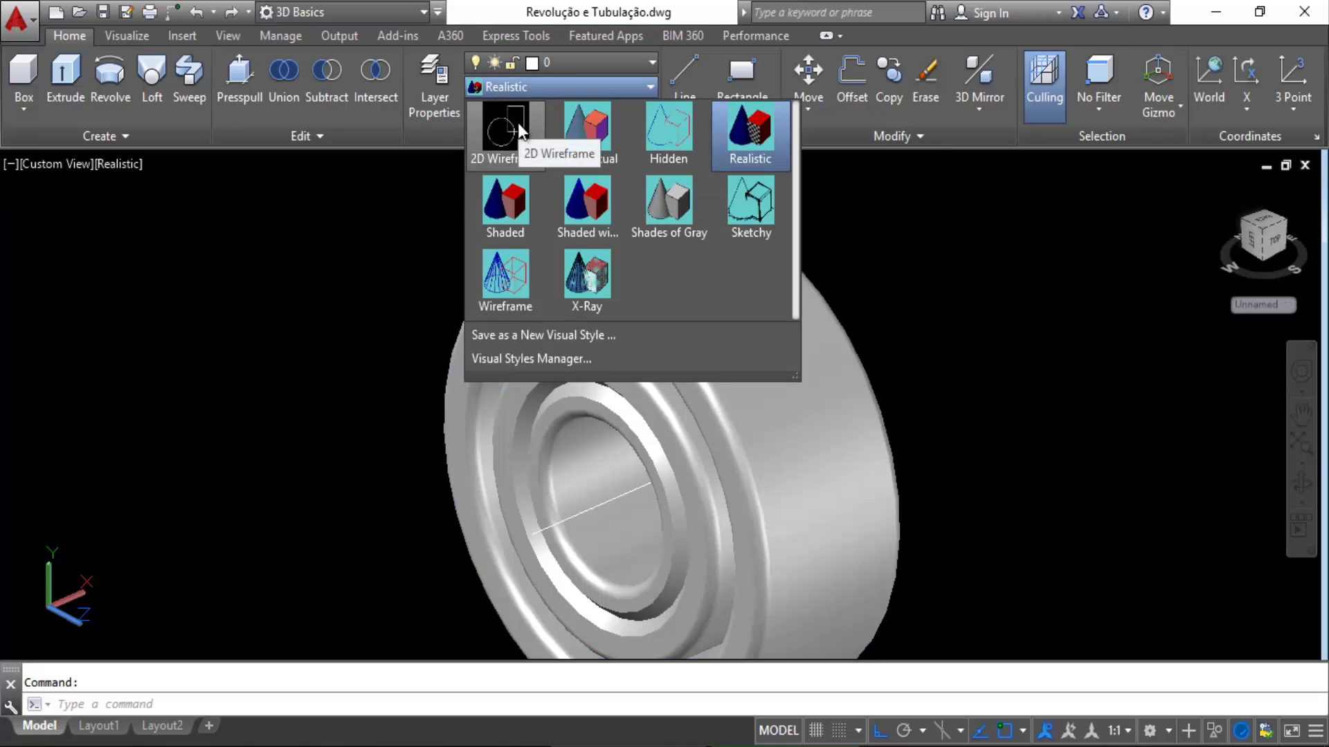
click(514, 122)
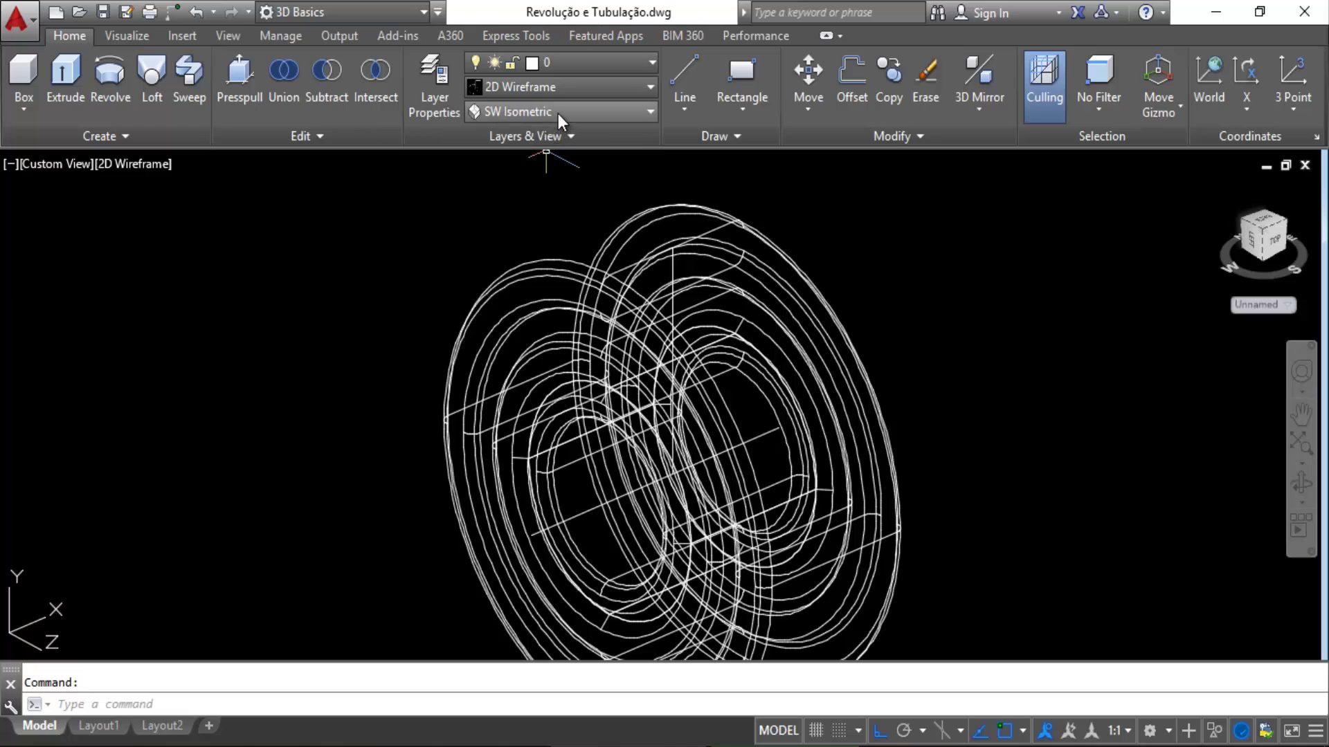
click(558, 112)
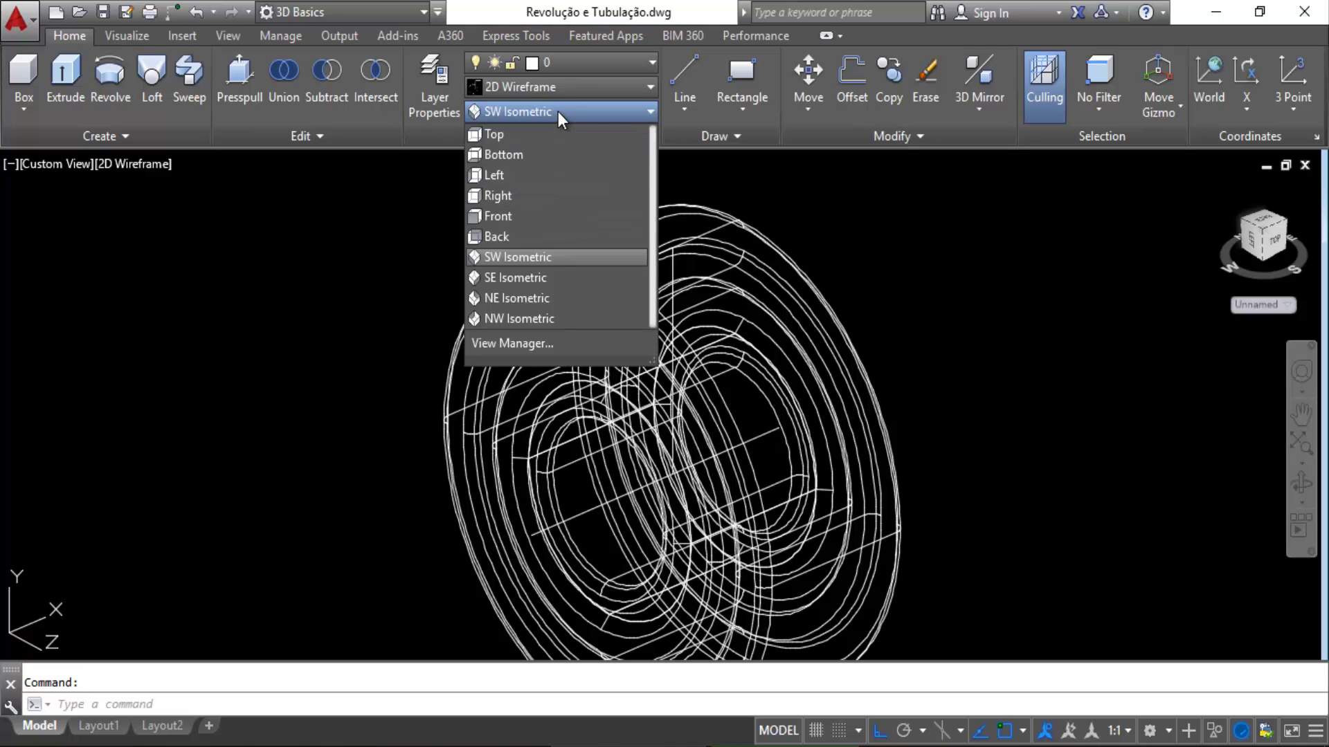
click(530, 216)
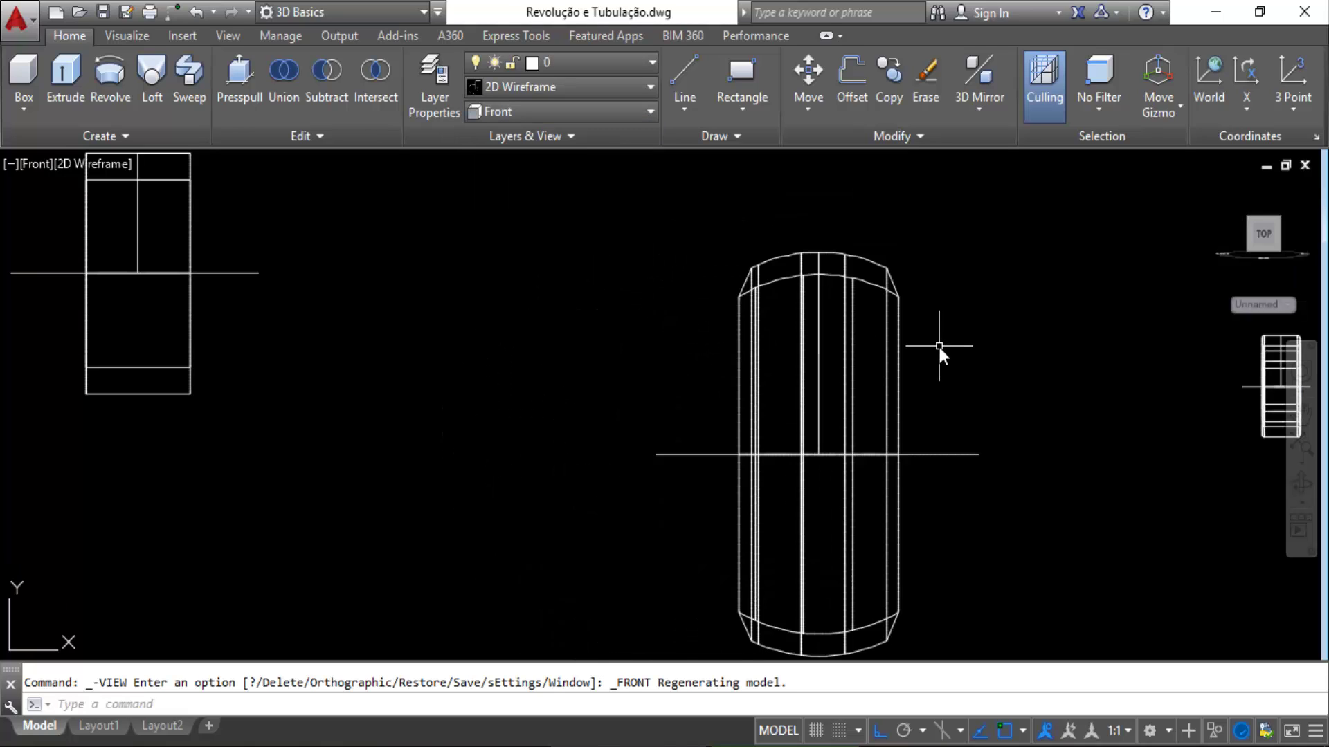
scroll(700, 339, up, 6)
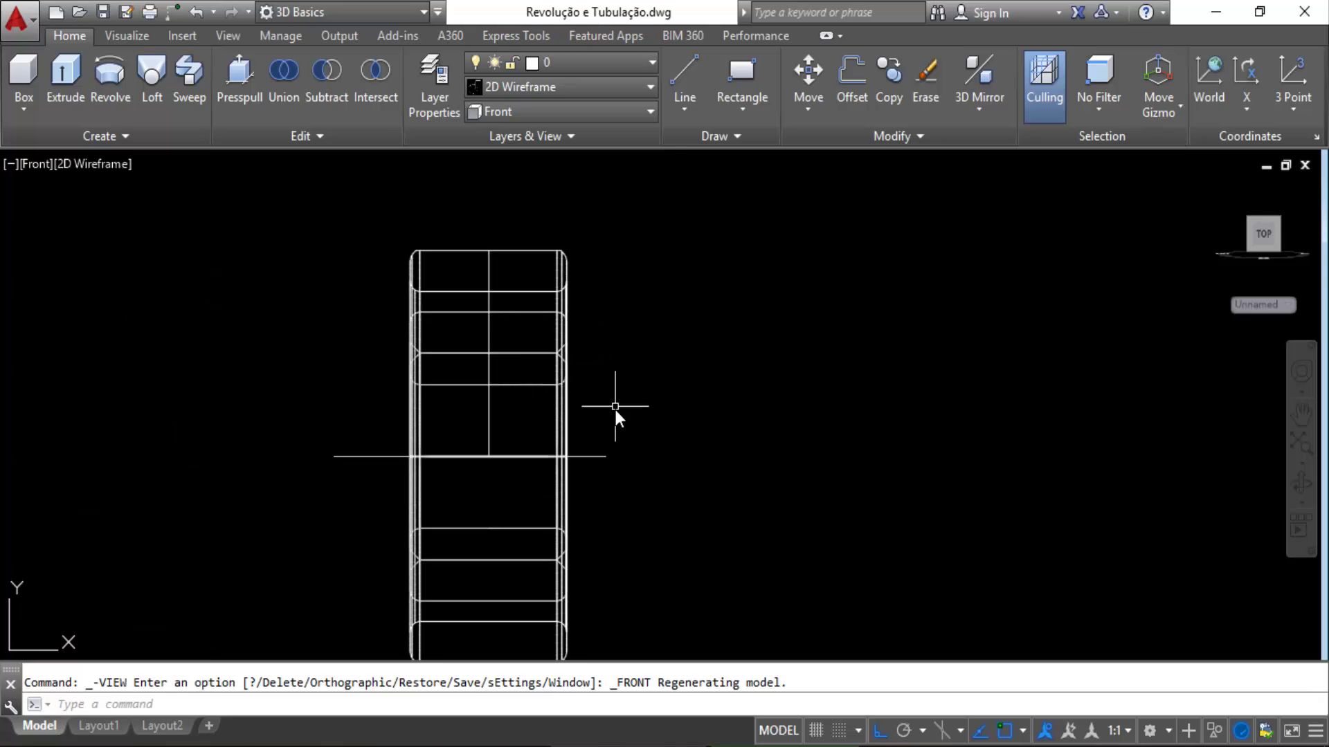
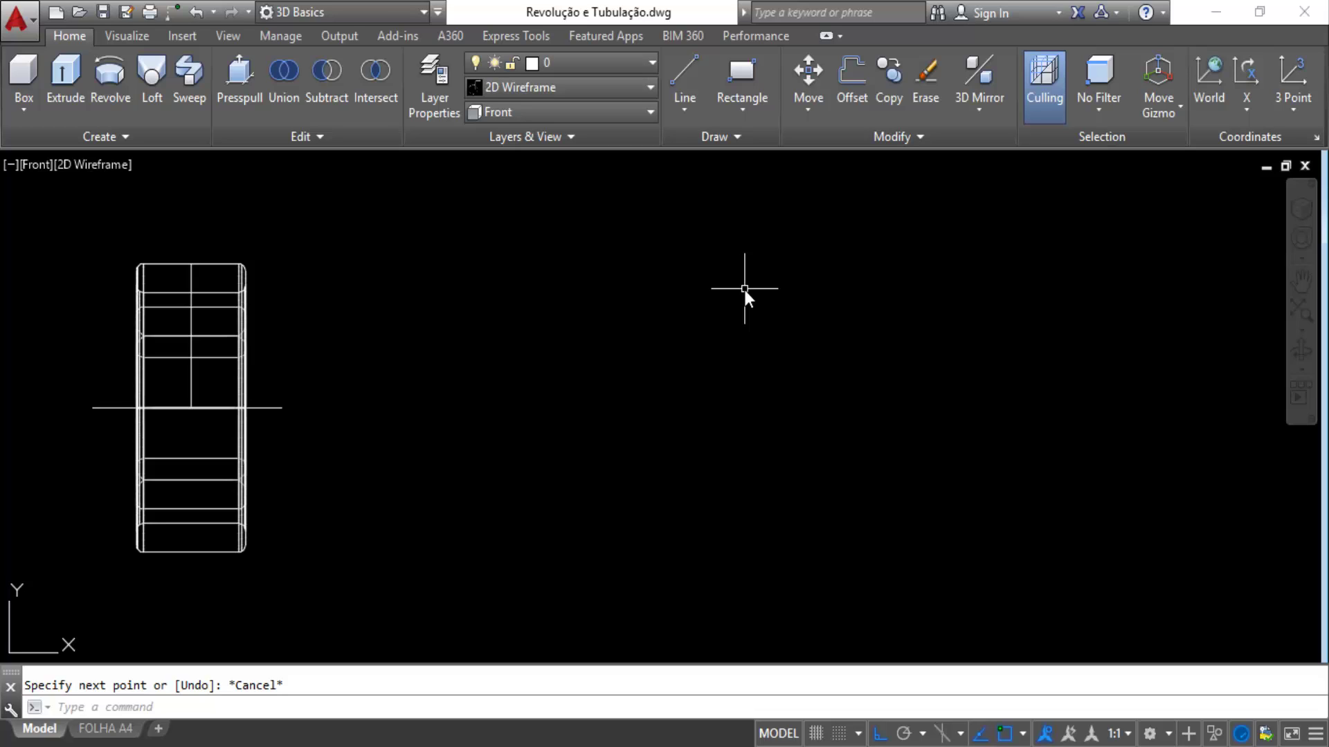
Start a new line profile to the right of the rings with a segment 20 long leftward and one 30 long downward.
click(687, 77)
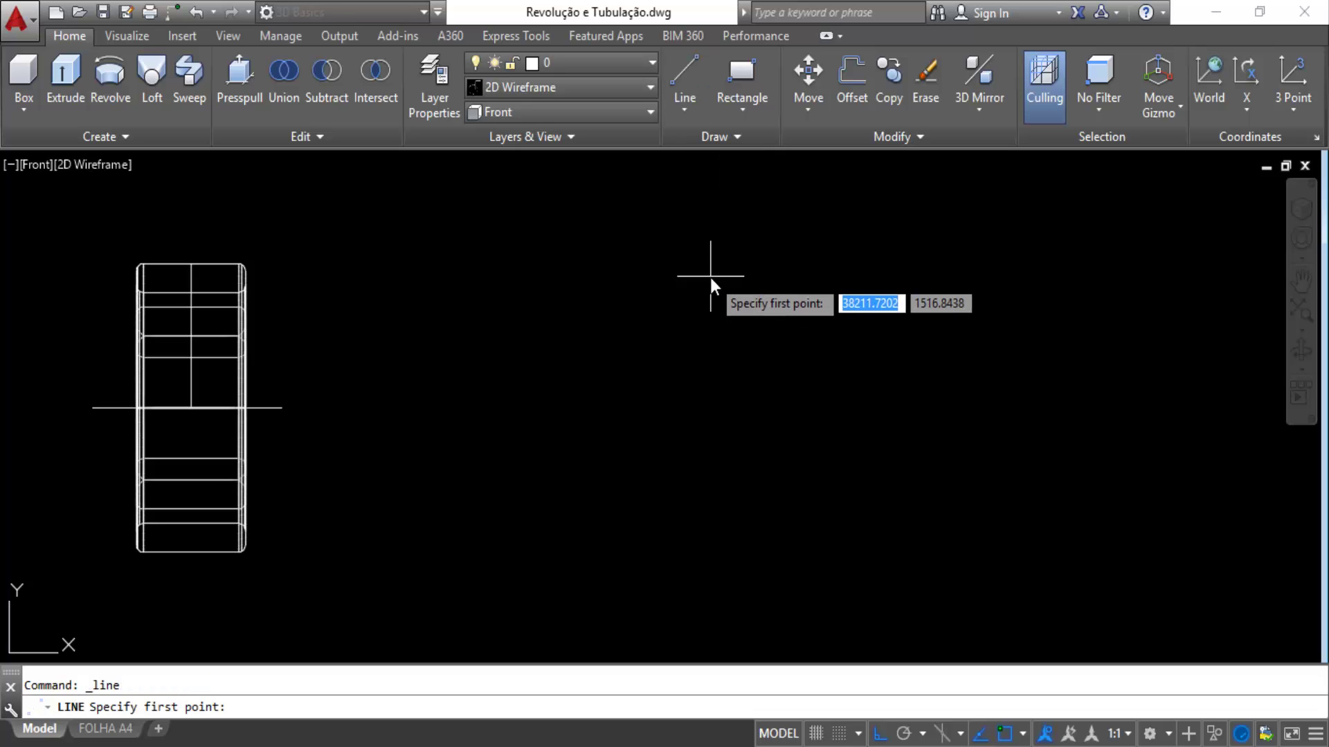
click(712, 274)
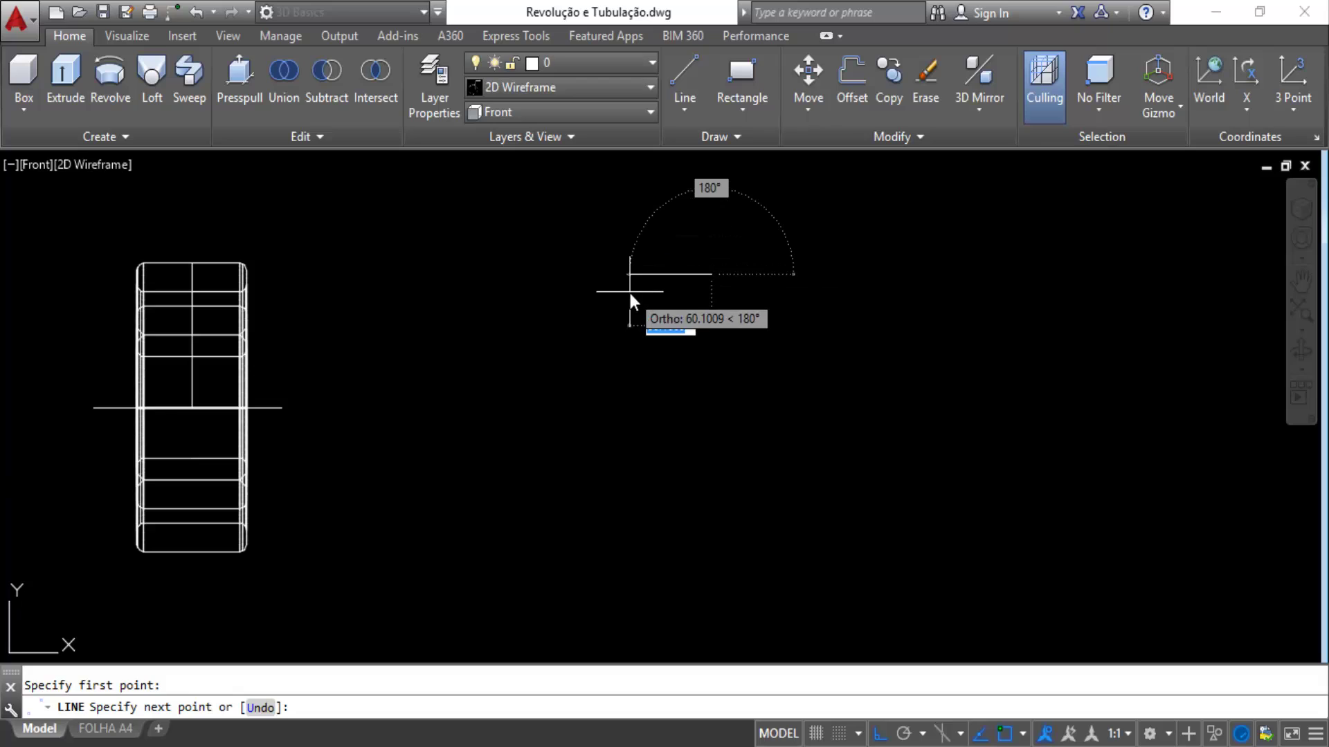
scroll(630, 292, up, 2)
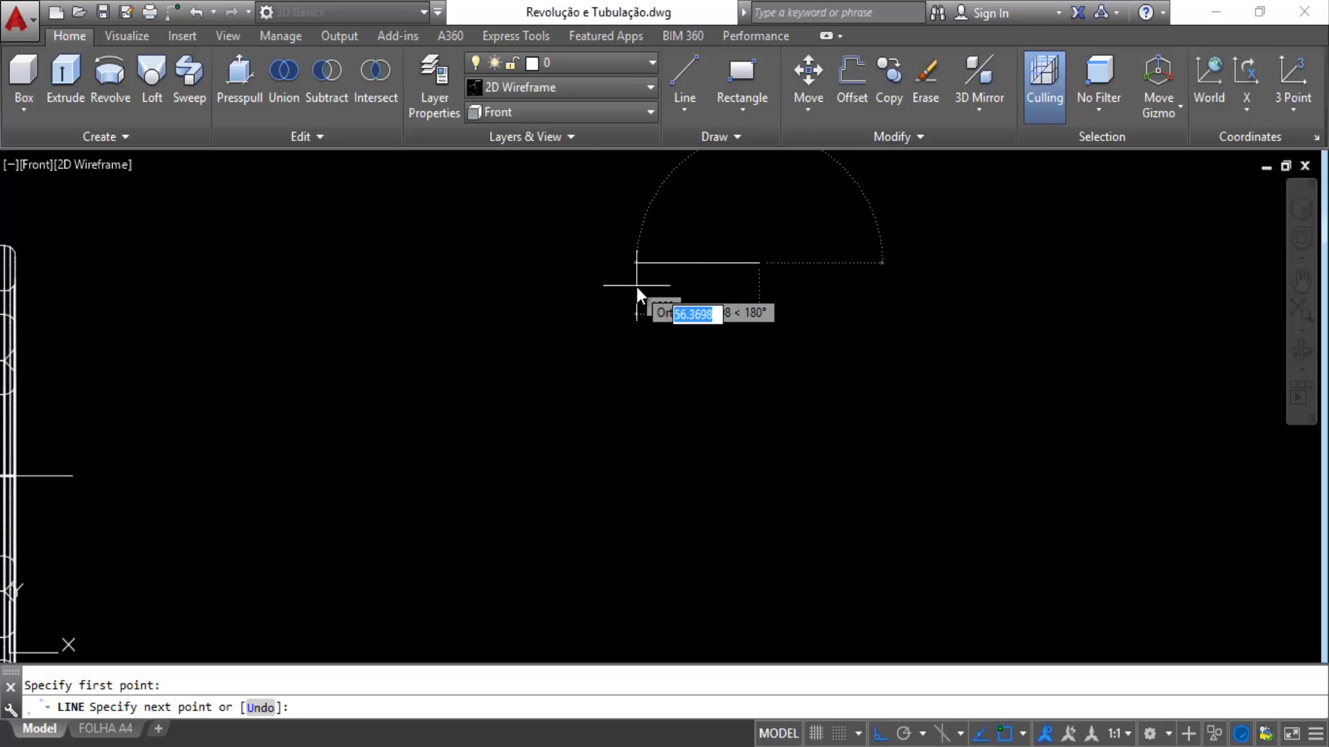
text(20)
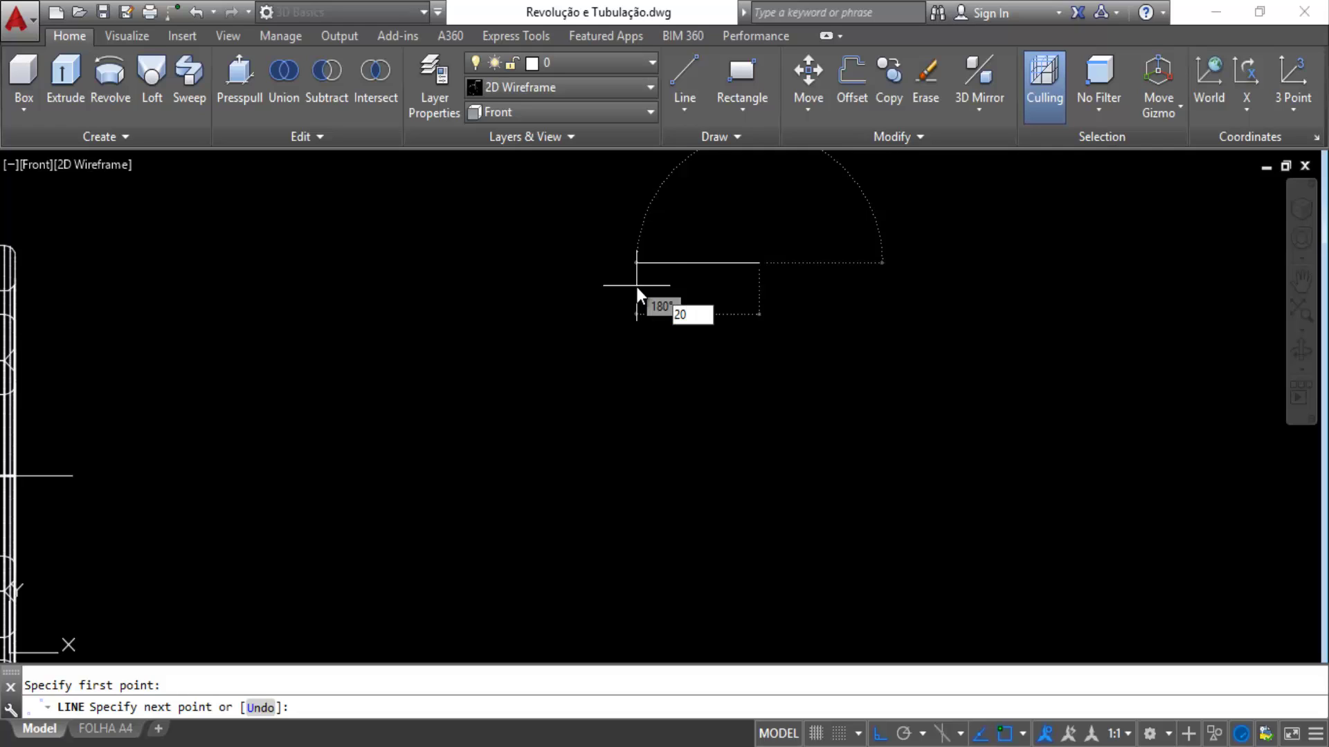
key(Return)
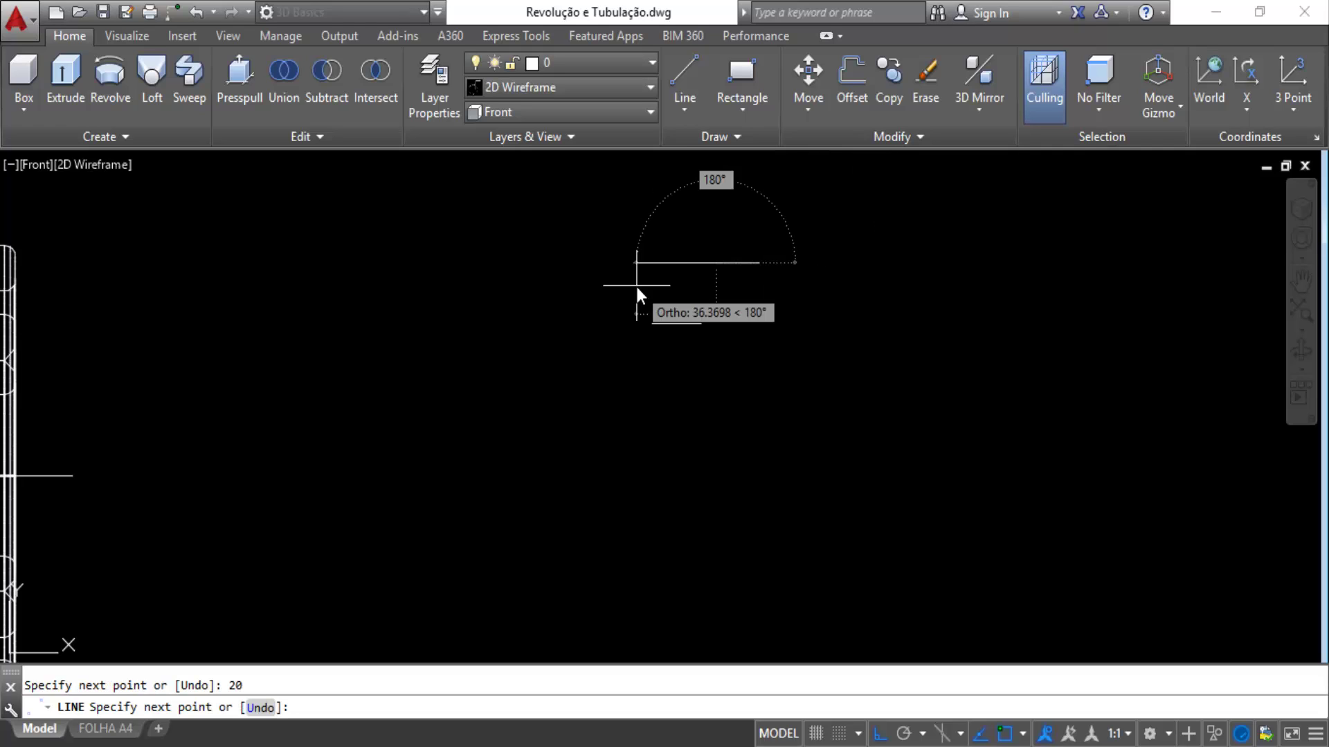
scroll(740, 342, up, 2)
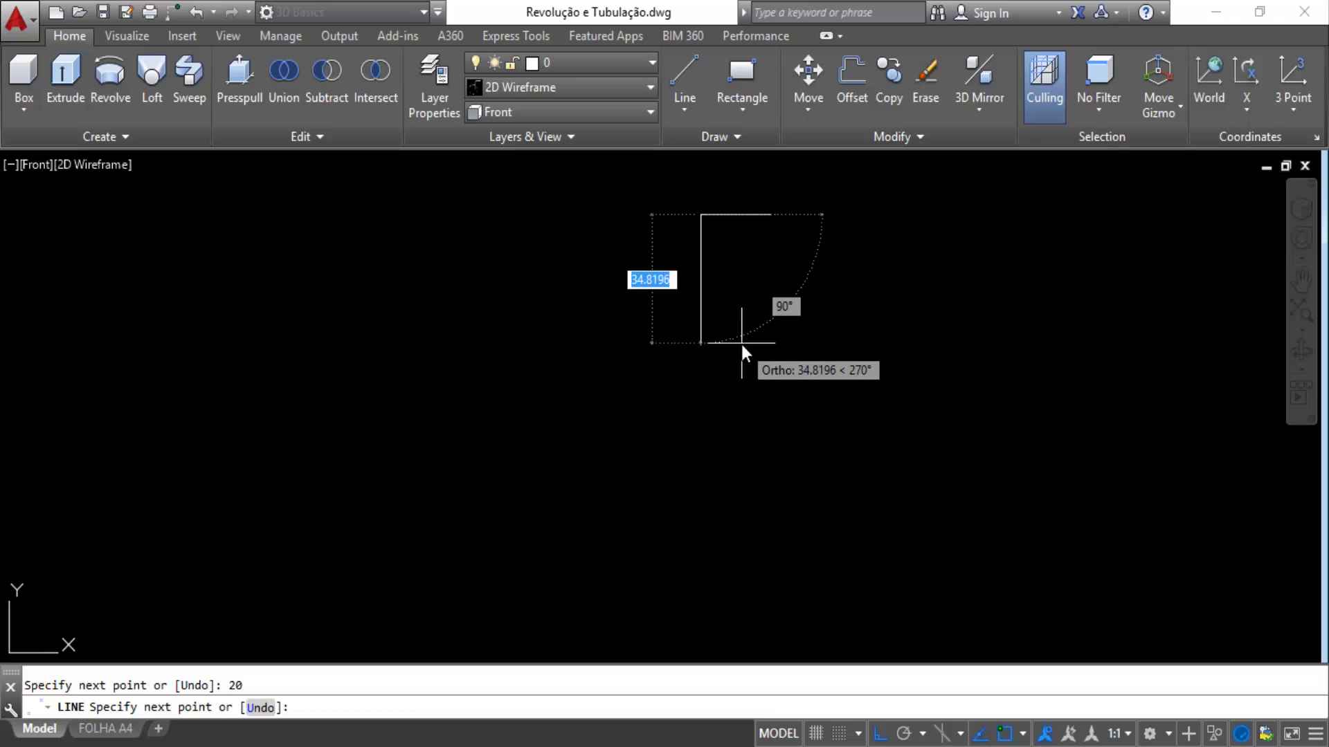
middle_drag(741, 344, 726, 421)
text(30)
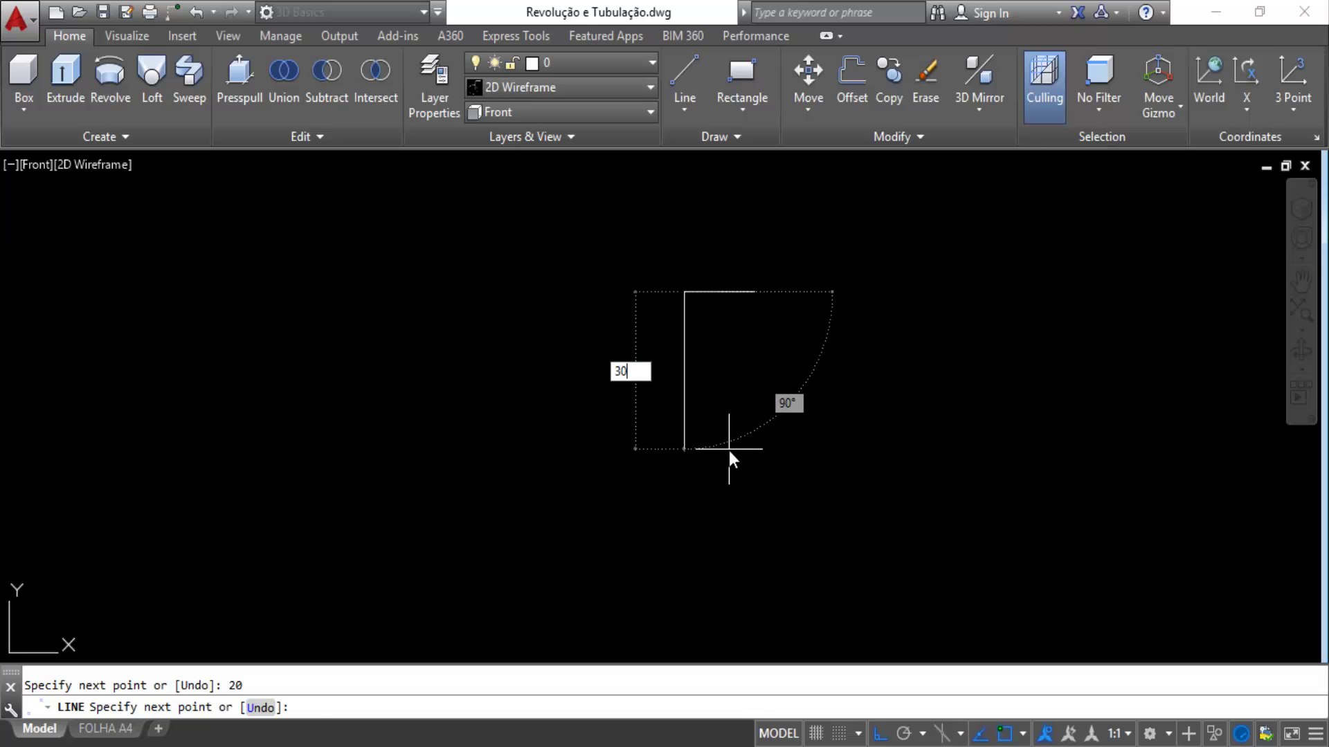
key(Return)
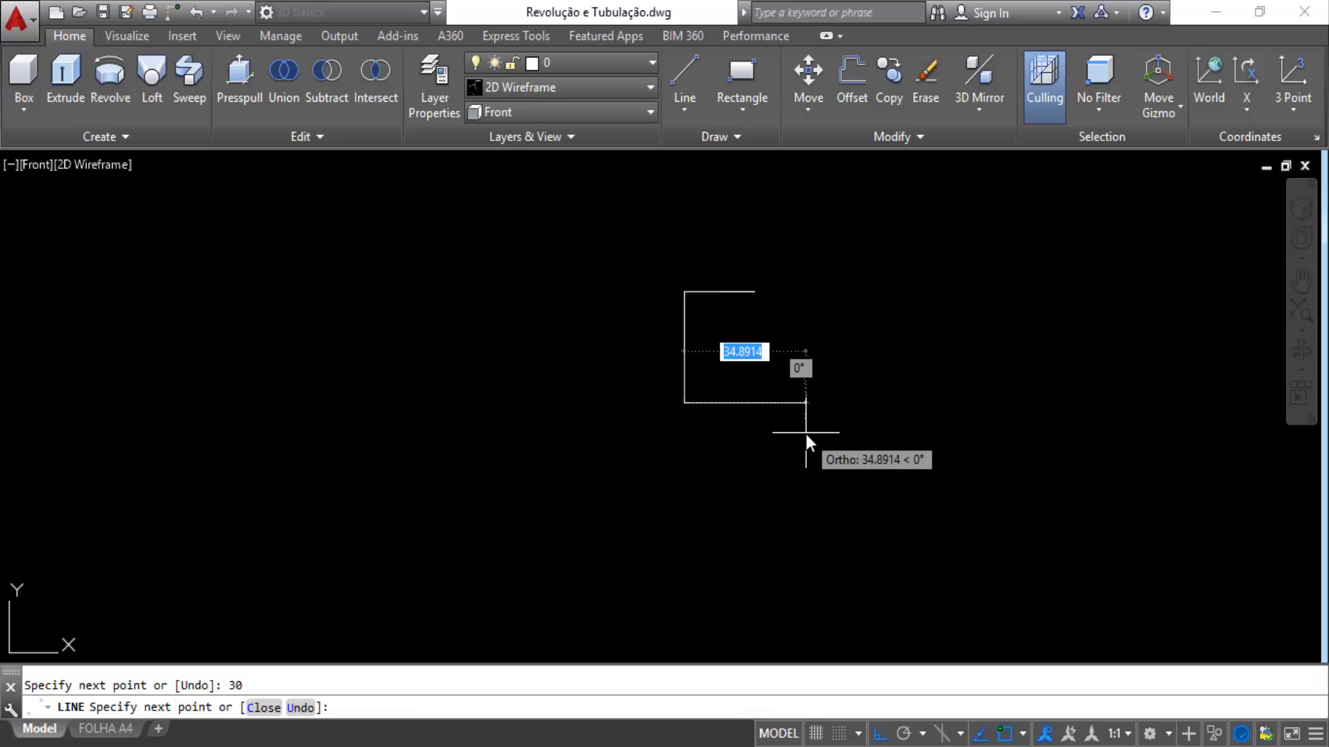
Continue the profile with segments 20 long rightward, 50 long downward and 25 long leftward.
text(20)
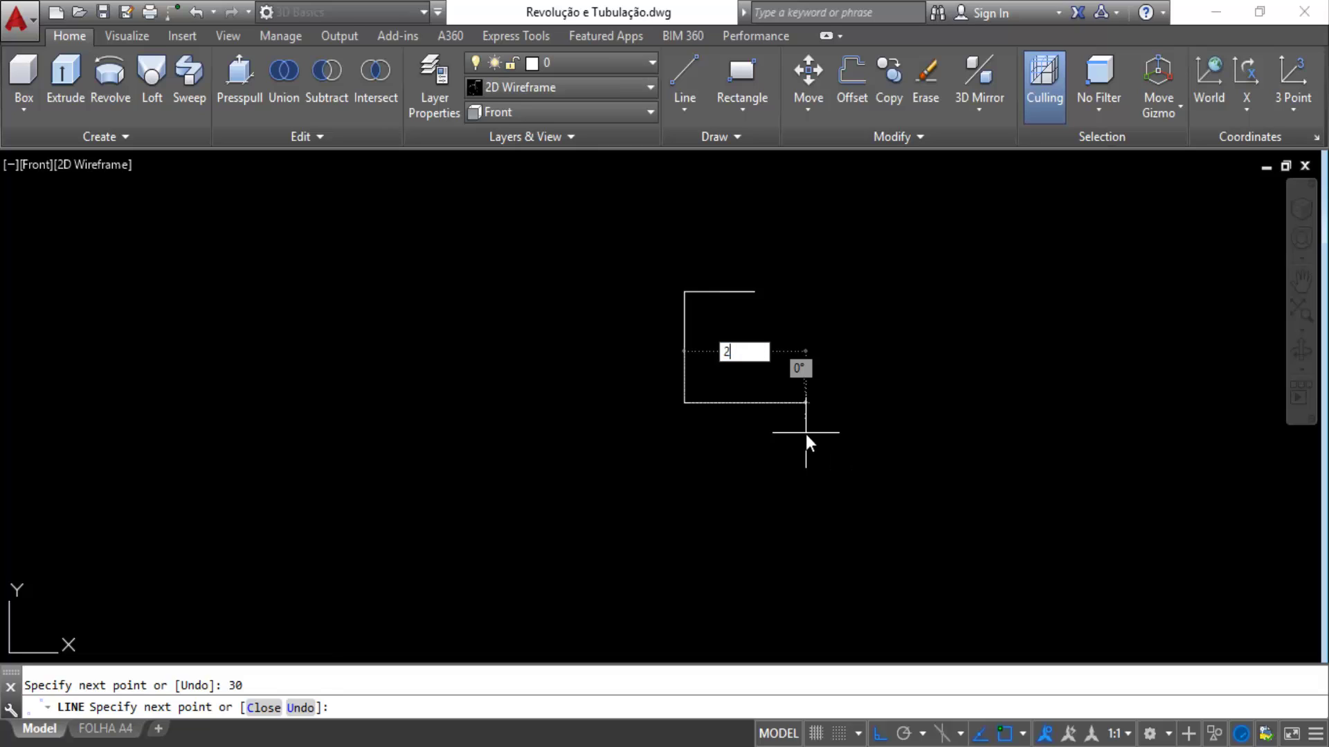
key(Return)
middle_drag(749, 463, 751, 391)
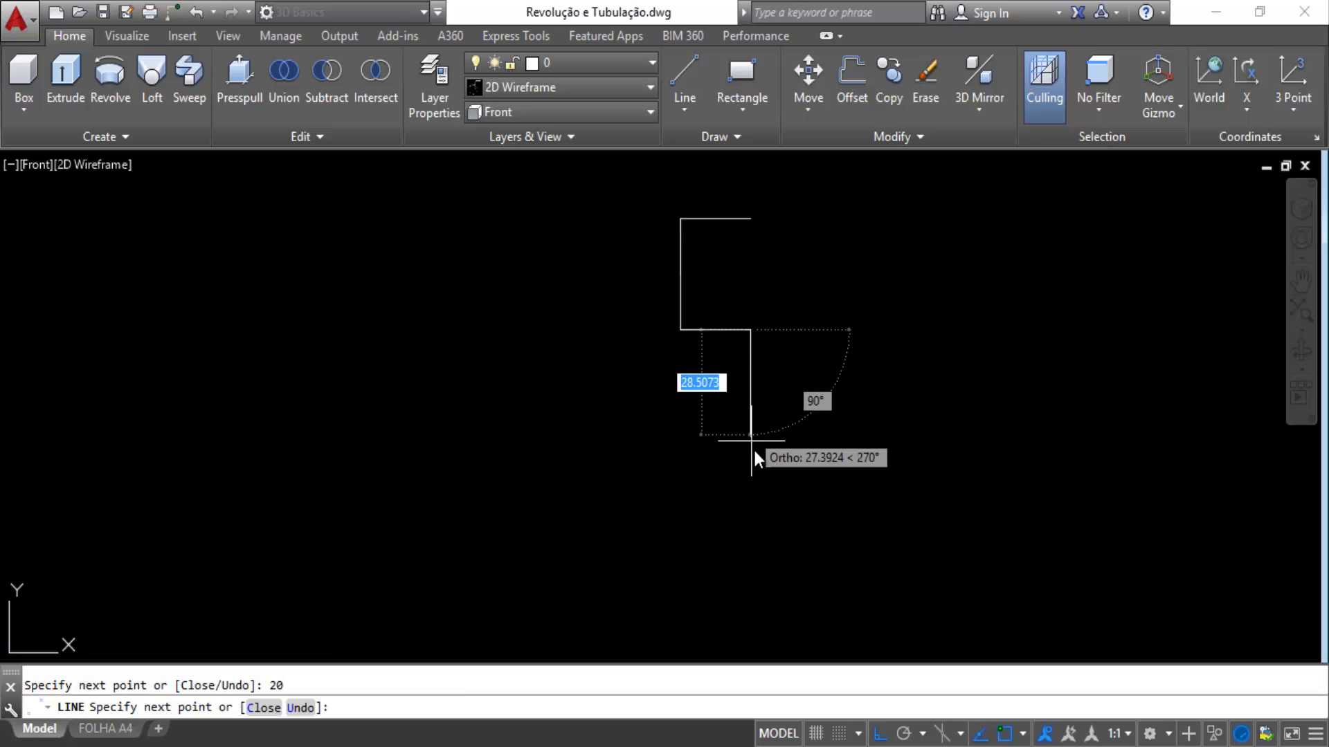
text(50)
key(Return)
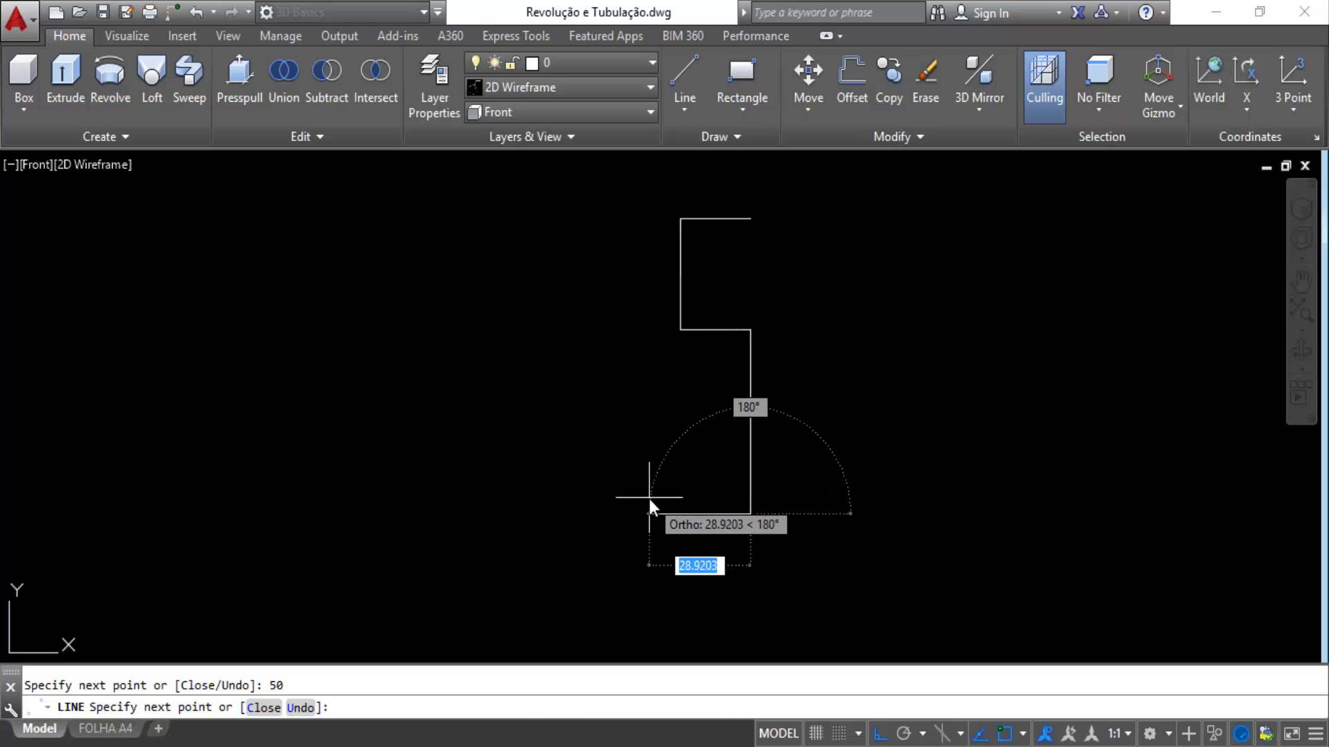
text(25)
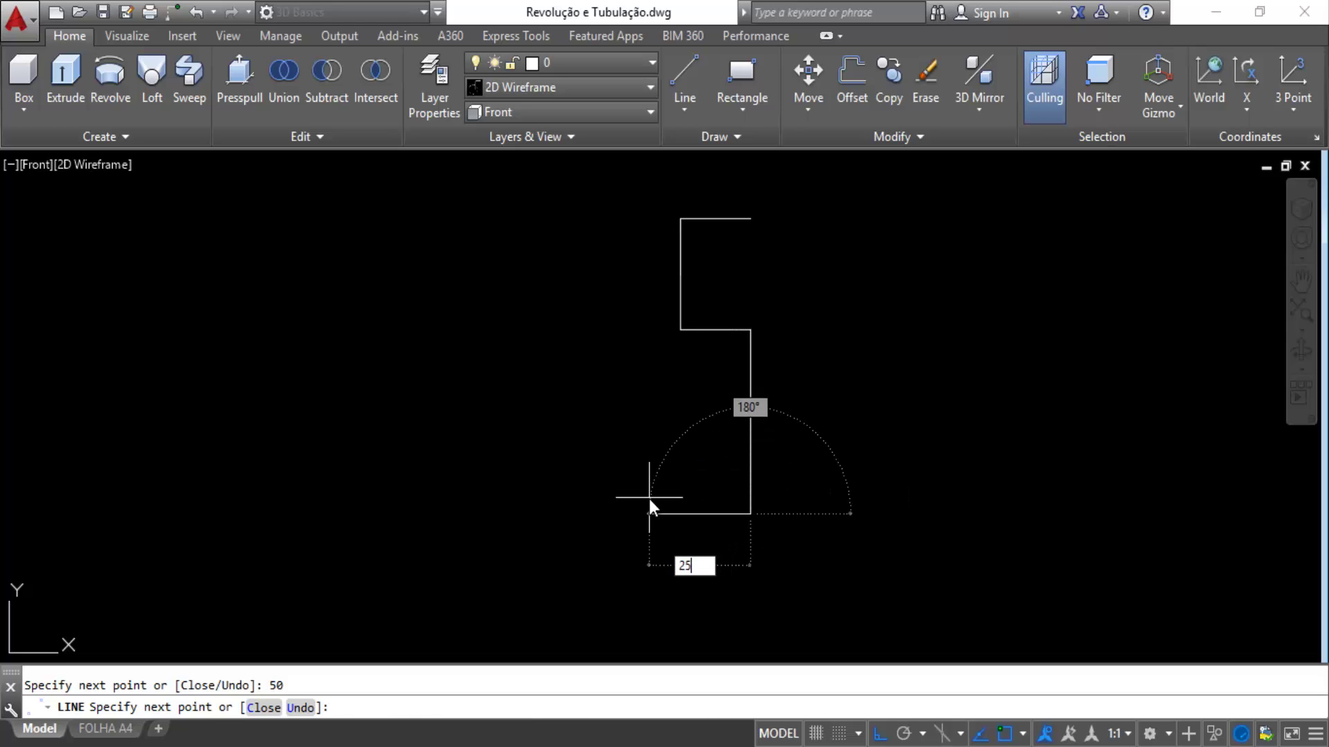
Finish the profile with a 25-unit horizontal line running left from the lower end of the long vertical line.
key(Return)
key(Escape)
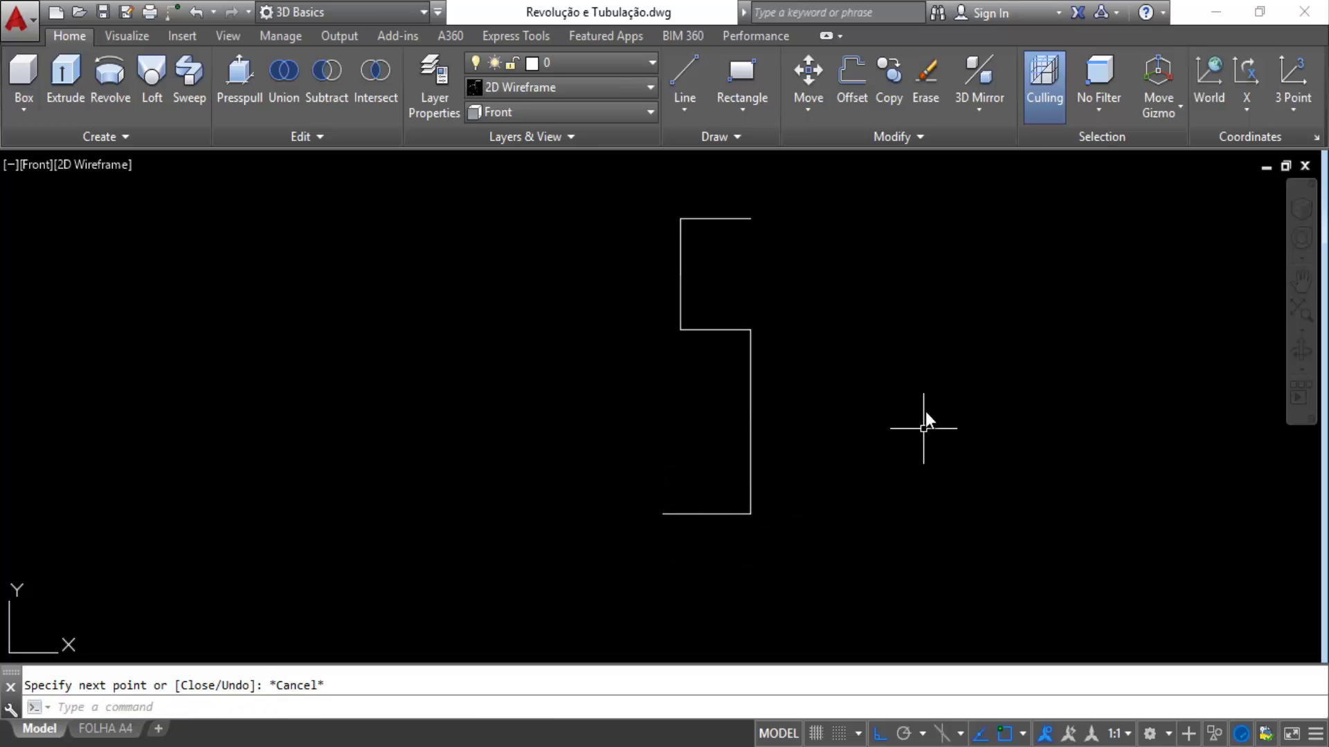
Fillet the corner between the short vertical line and the middle horizontal line with a radius of 15.
middle_drag(925, 411, 908, 407)
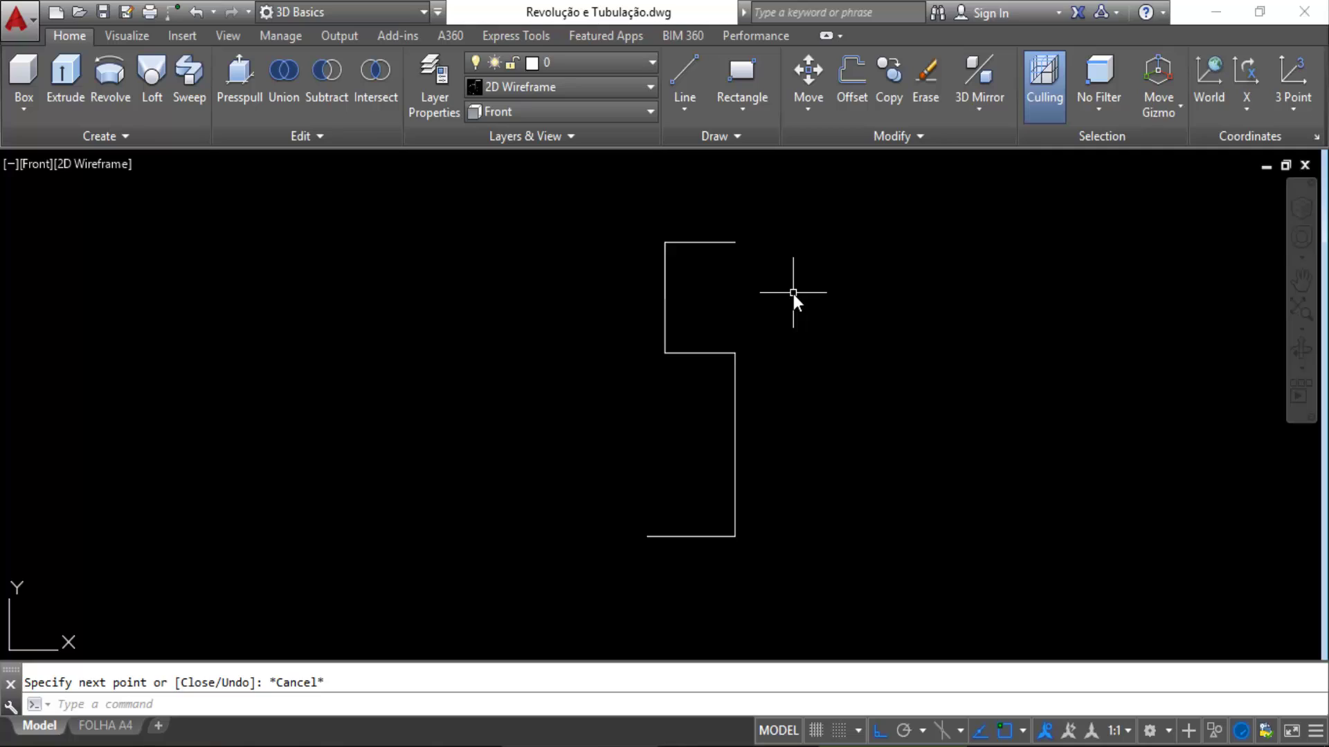
click(904, 138)
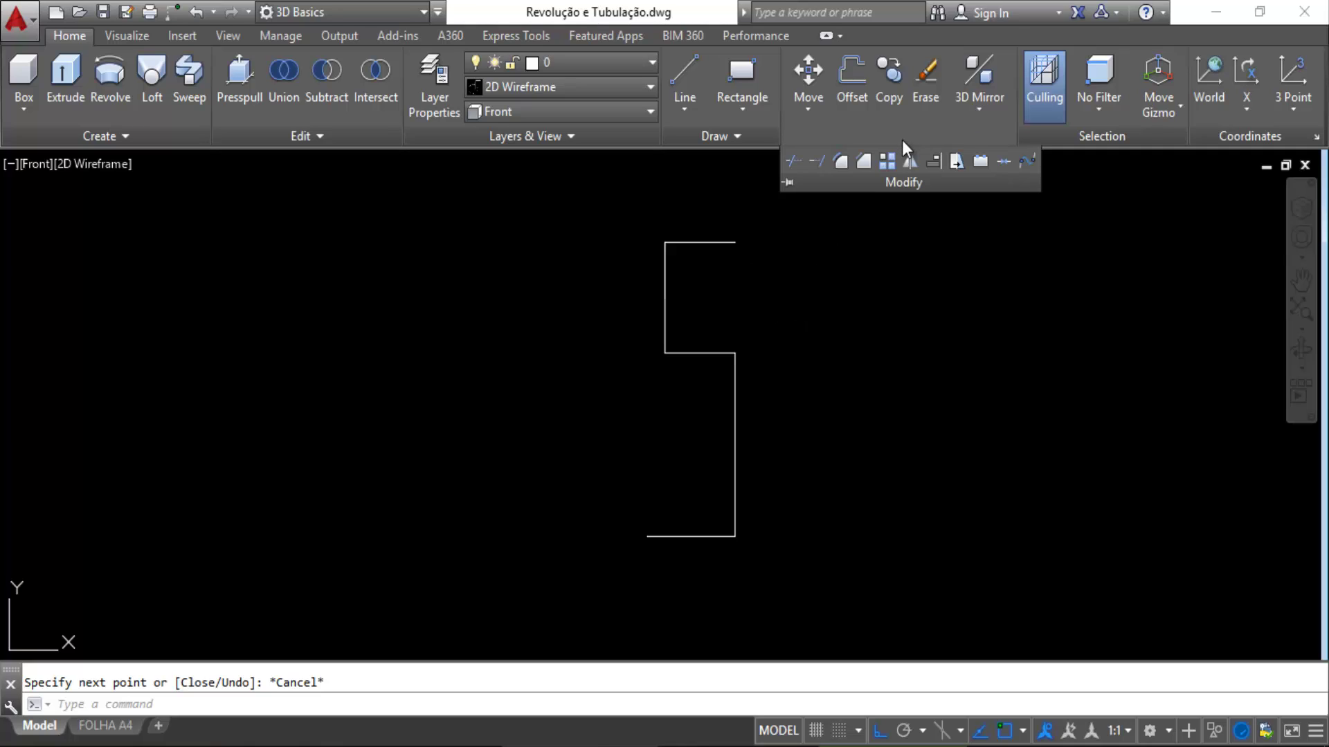
click(838, 162)
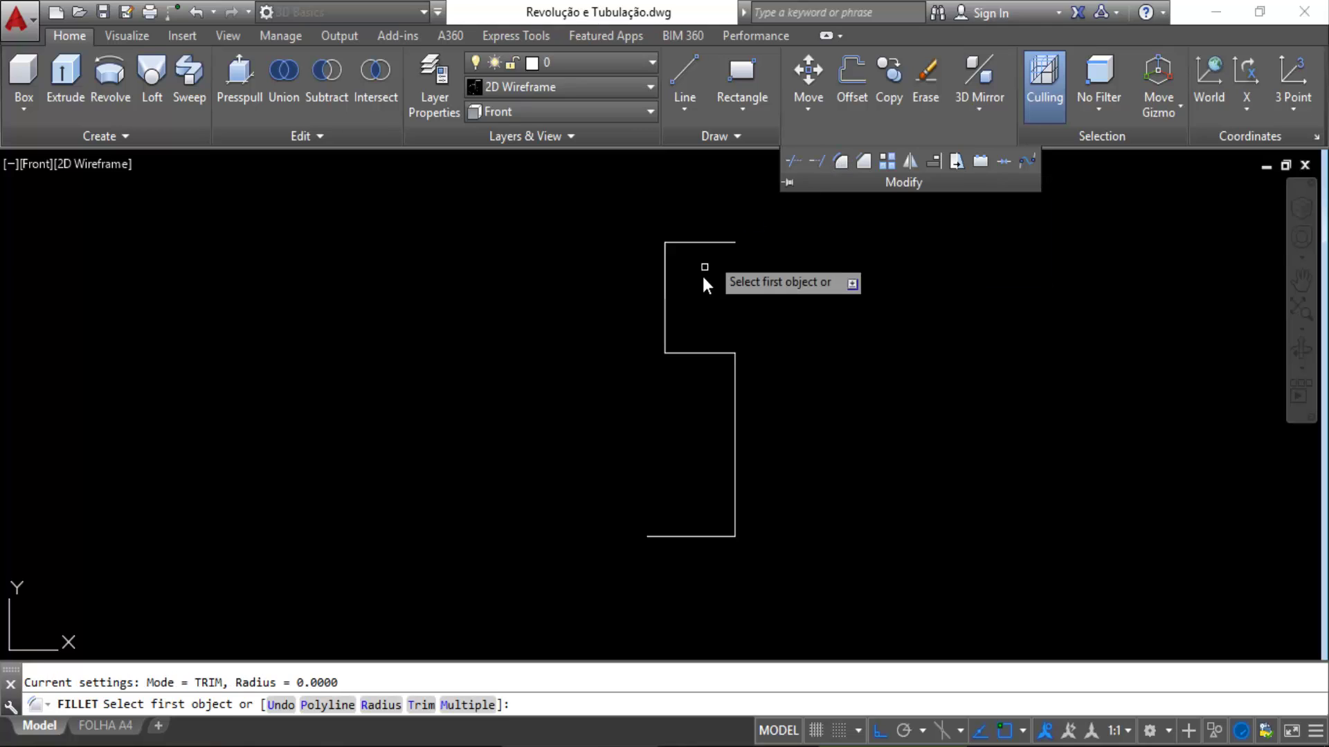
scroll(685, 339, up, 2)
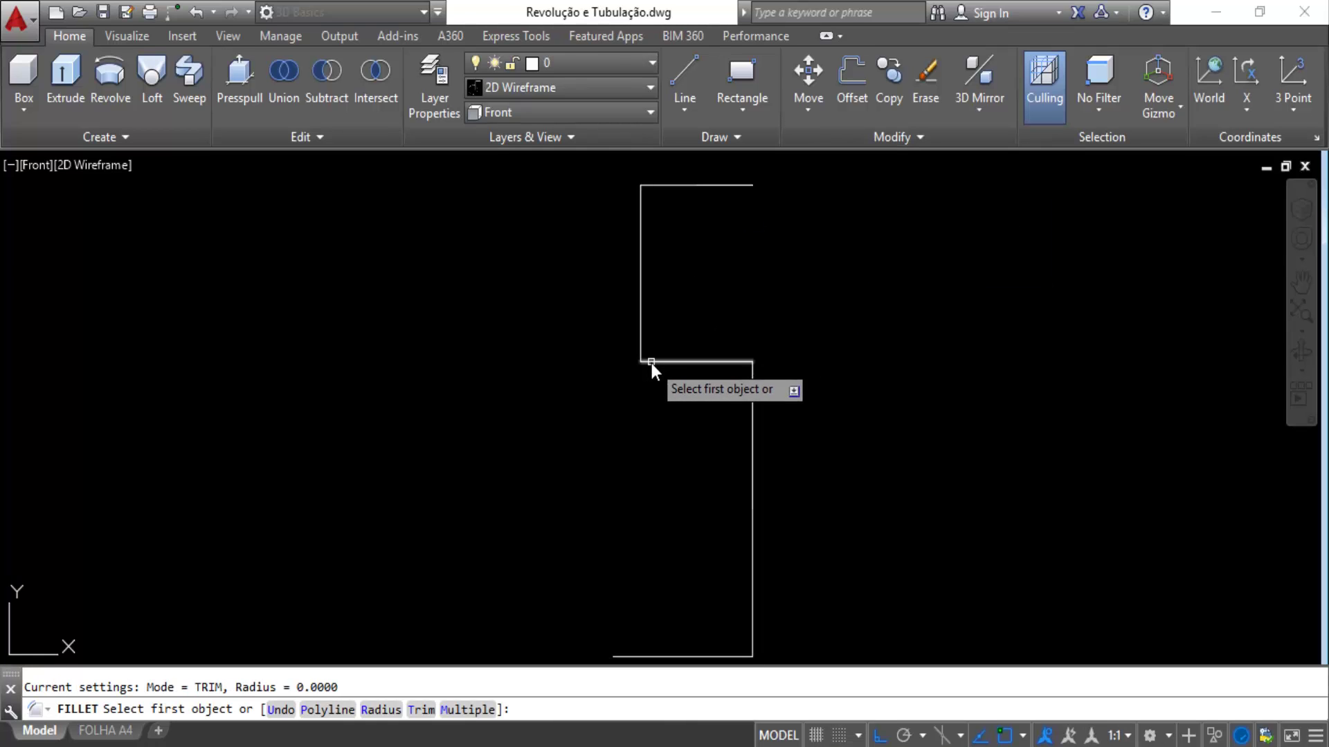
middle_drag(668, 345, 689, 371)
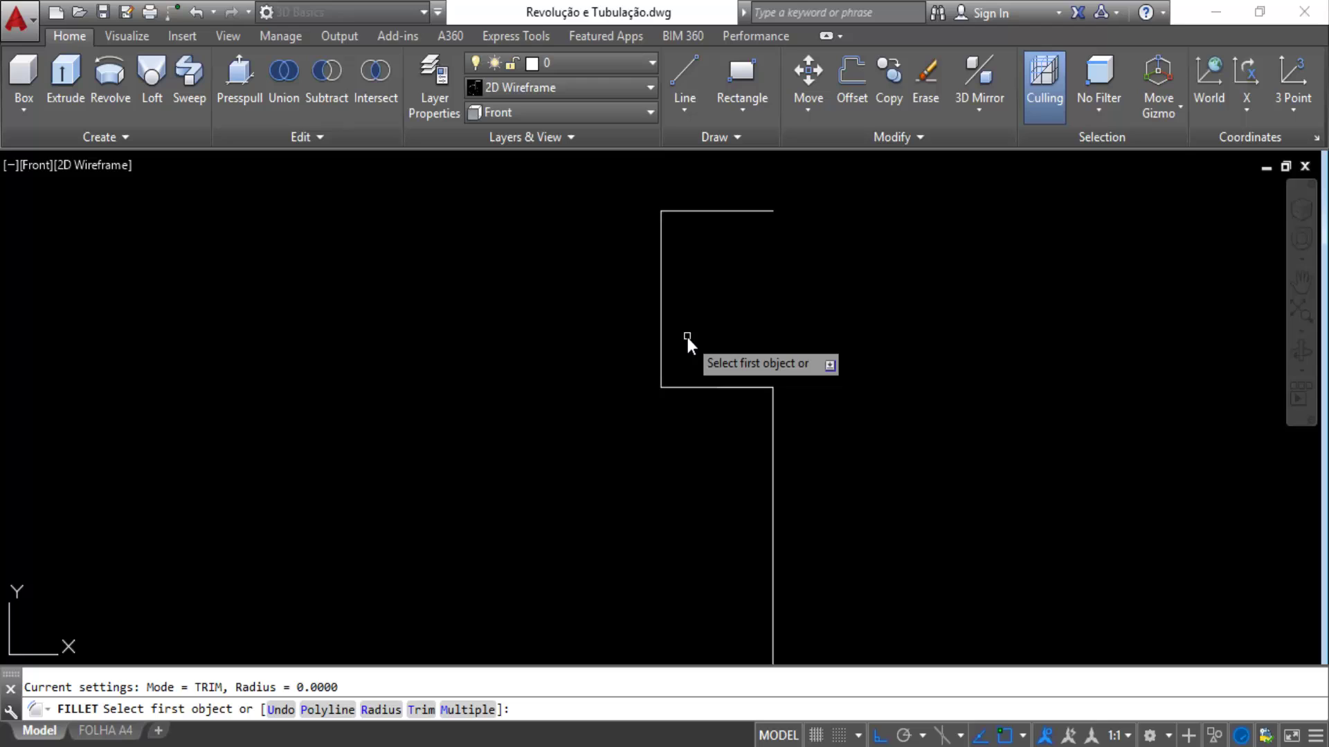
text(r)
key(Return)
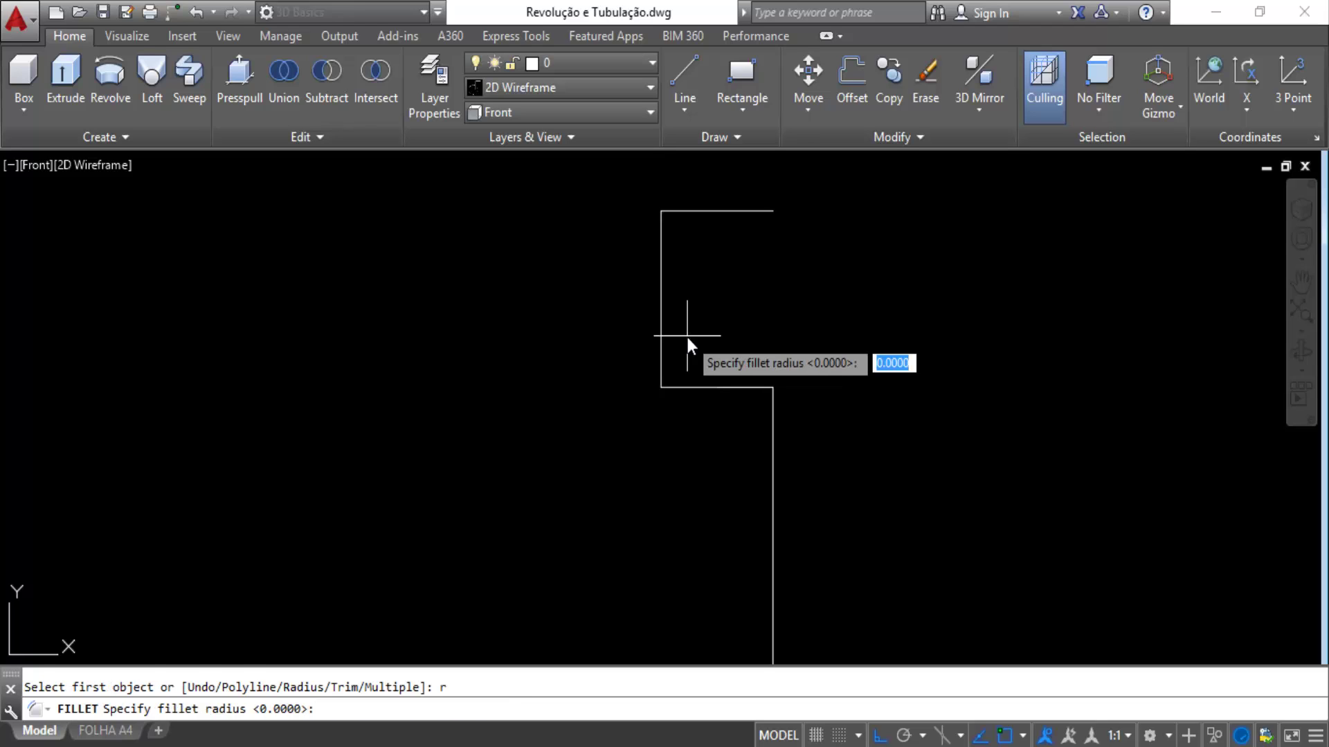
text(15)
key(Return)
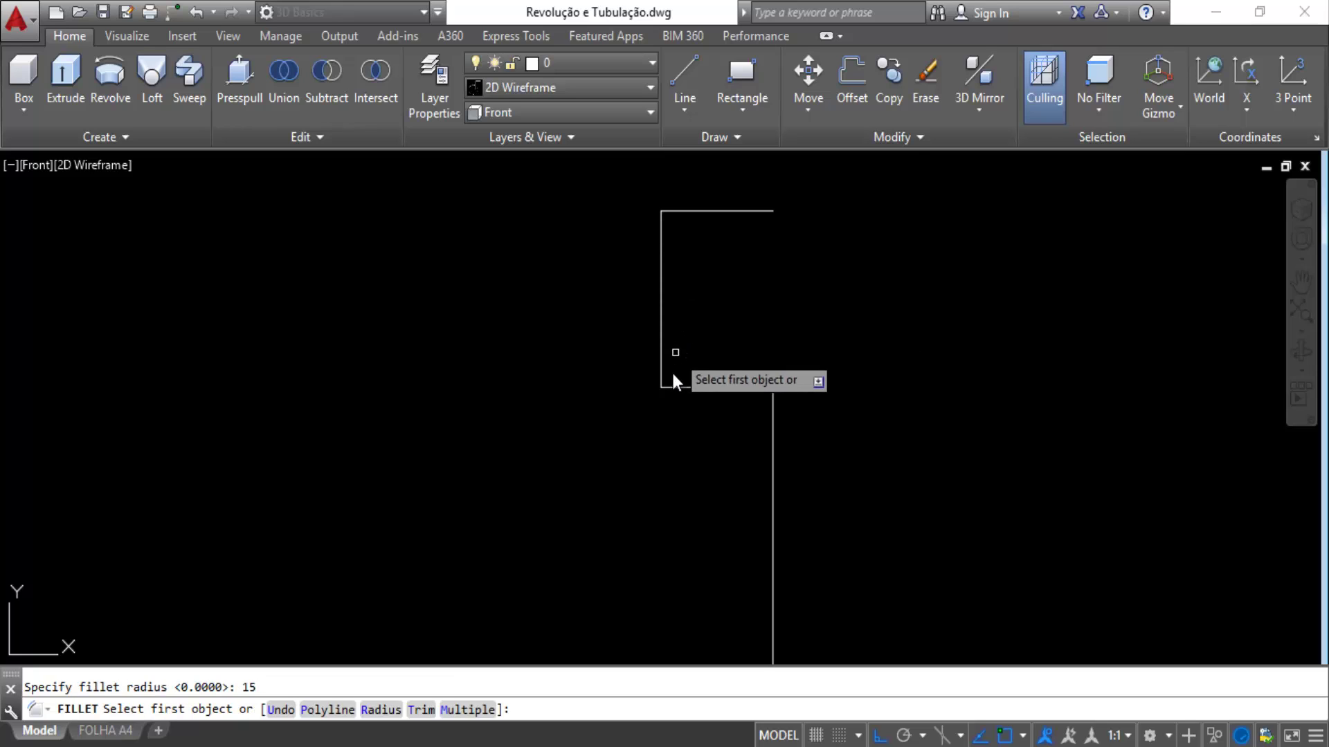
click(661, 353)
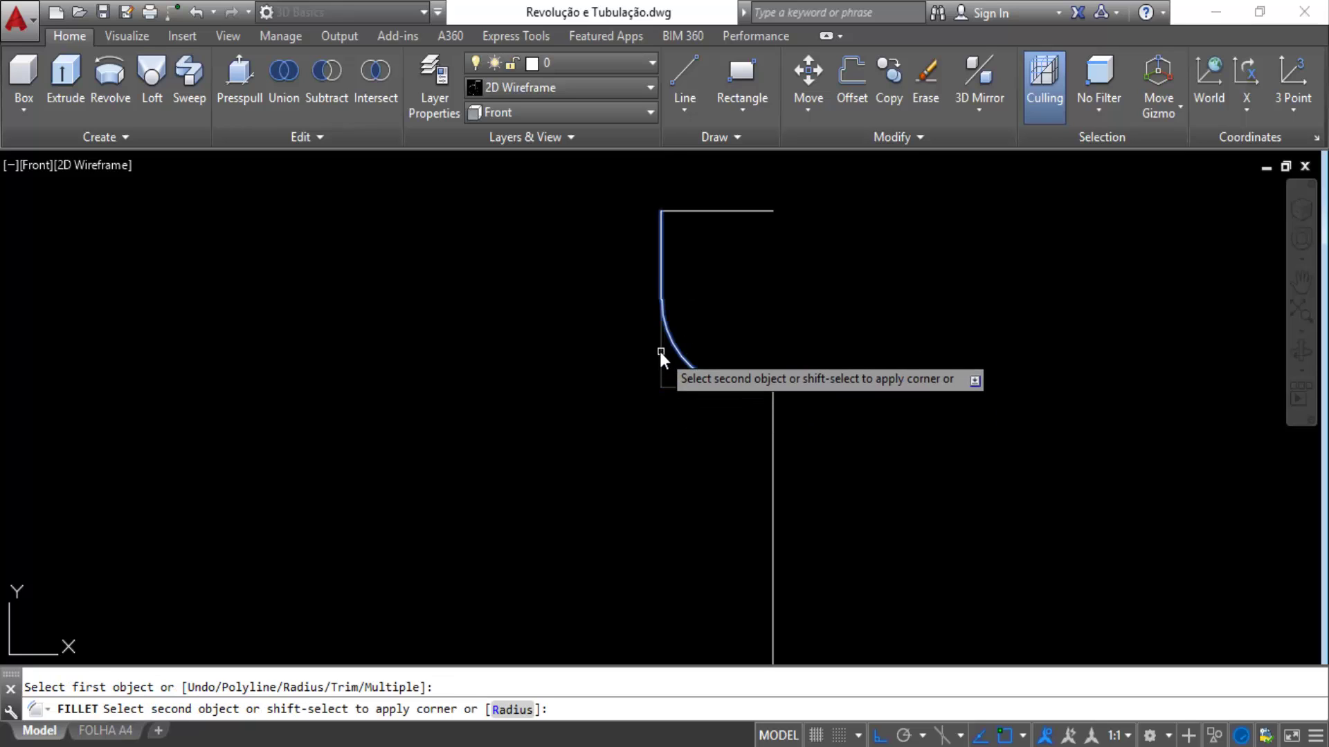
click(661, 354)
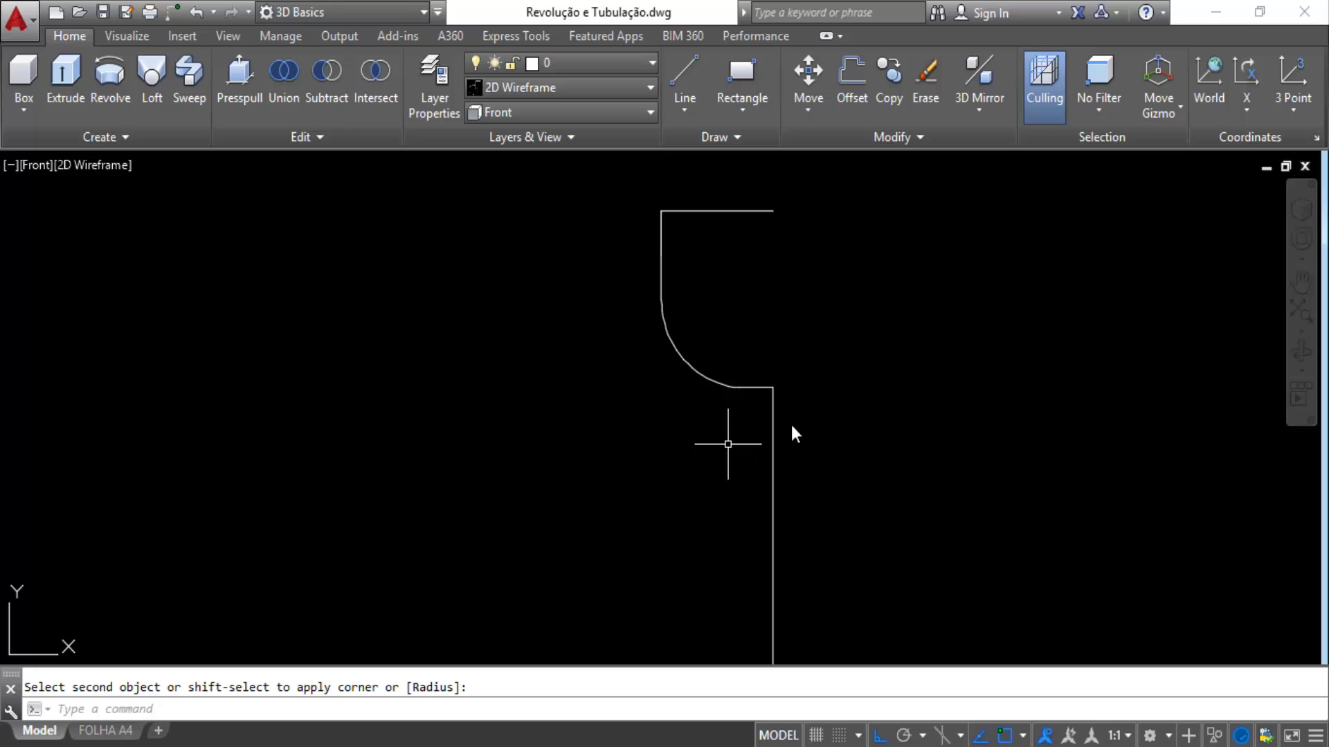
scroll(850, 385, down, 2)
middle_drag(831, 397, 798, 351)
key(Escape)
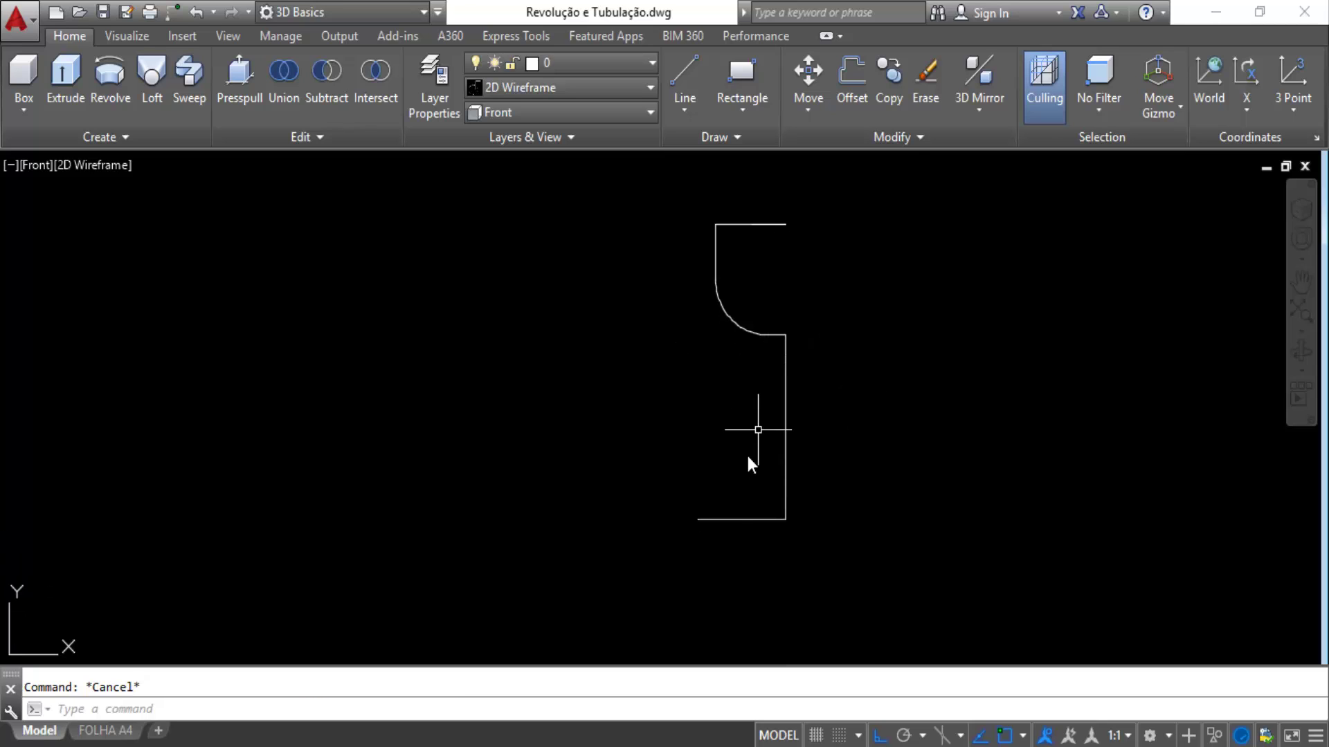
Offset the bottom horizontal line downward by 1.
scroll(768, 480, up, 2)
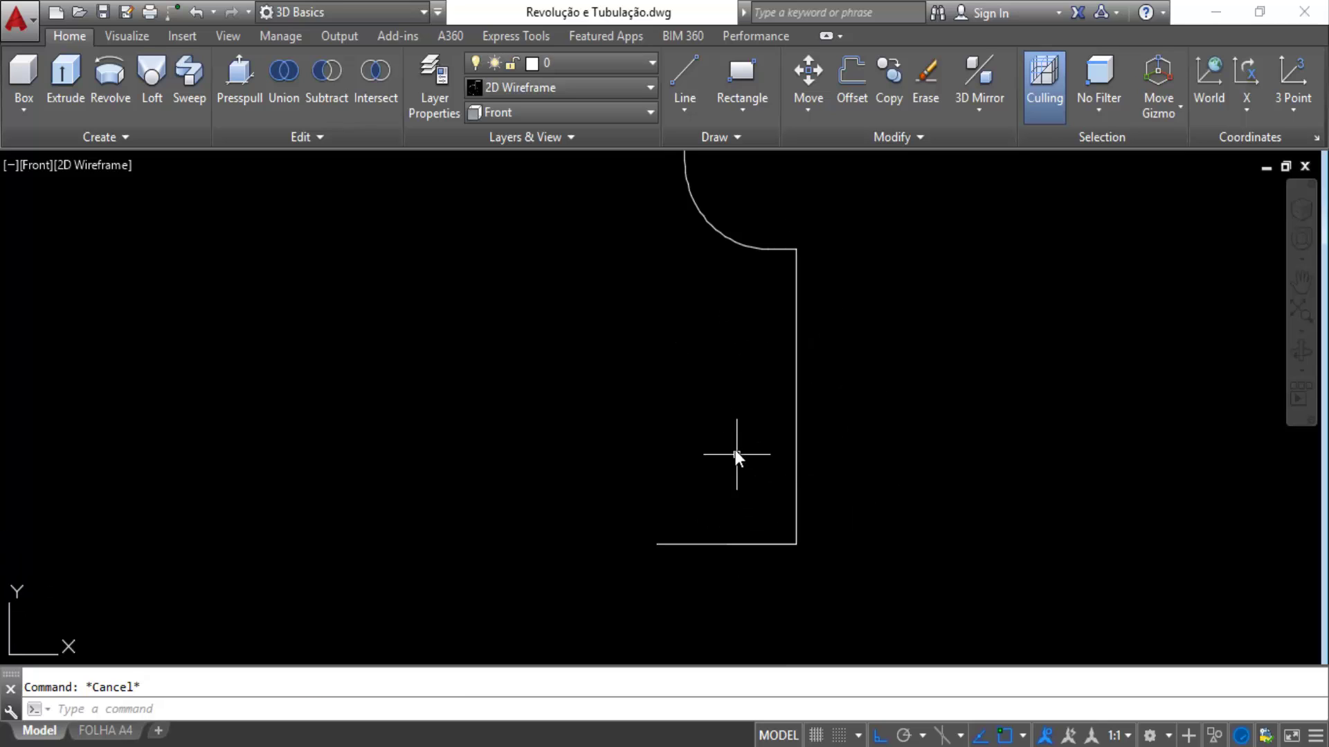
middle_drag(725, 412, 709, 440)
text(o)
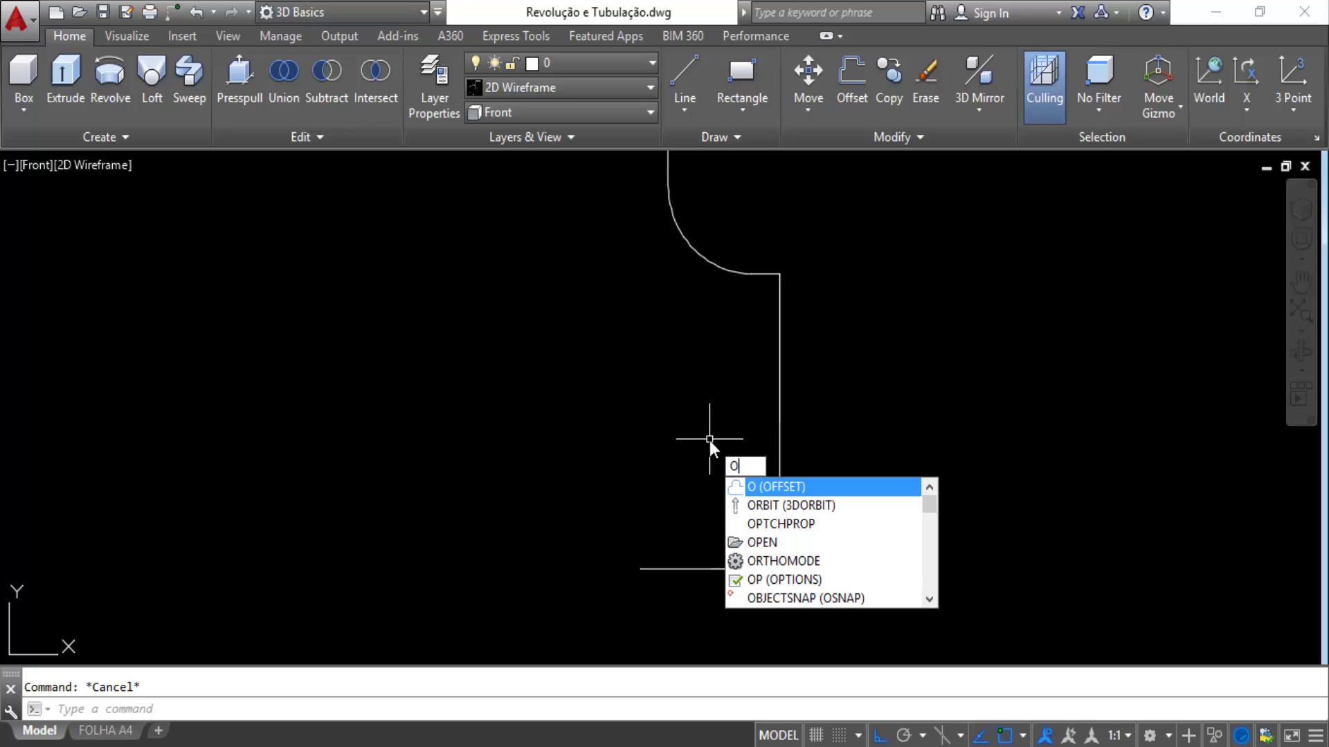
key(Return)
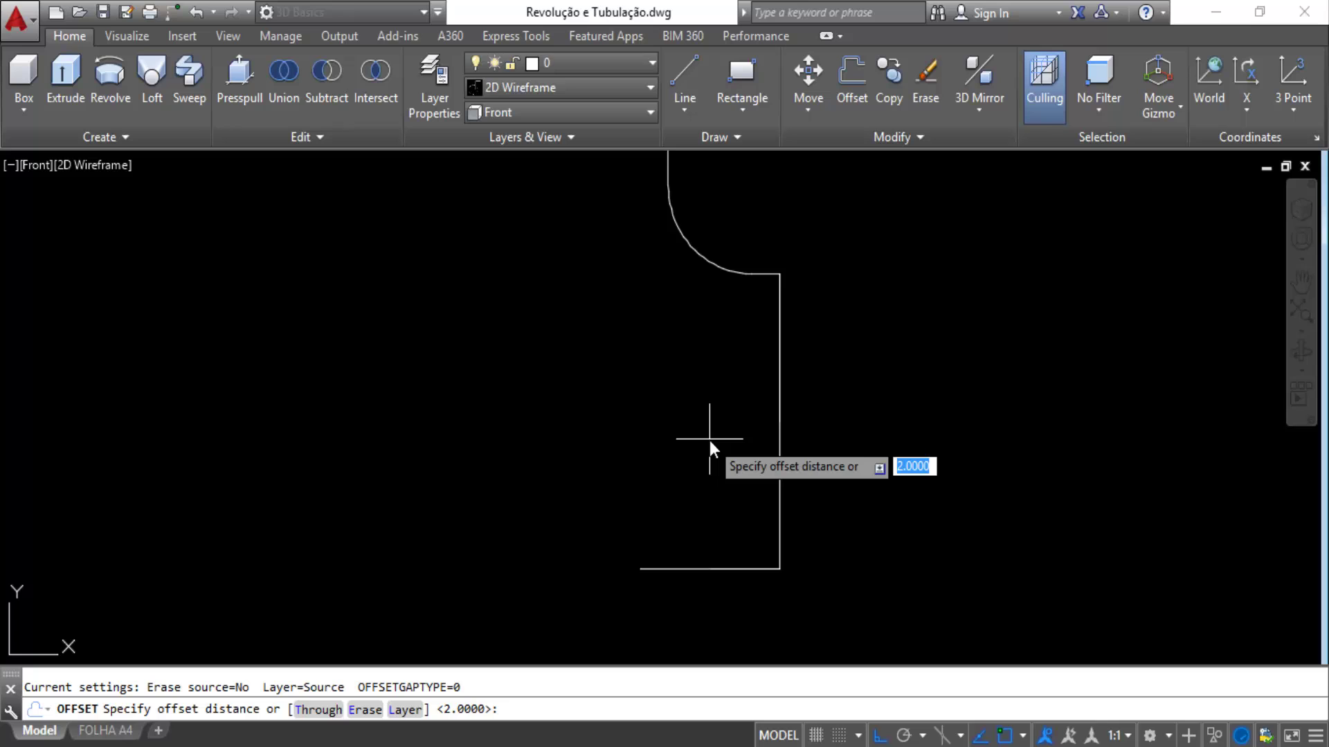
text(1)
key(Return)
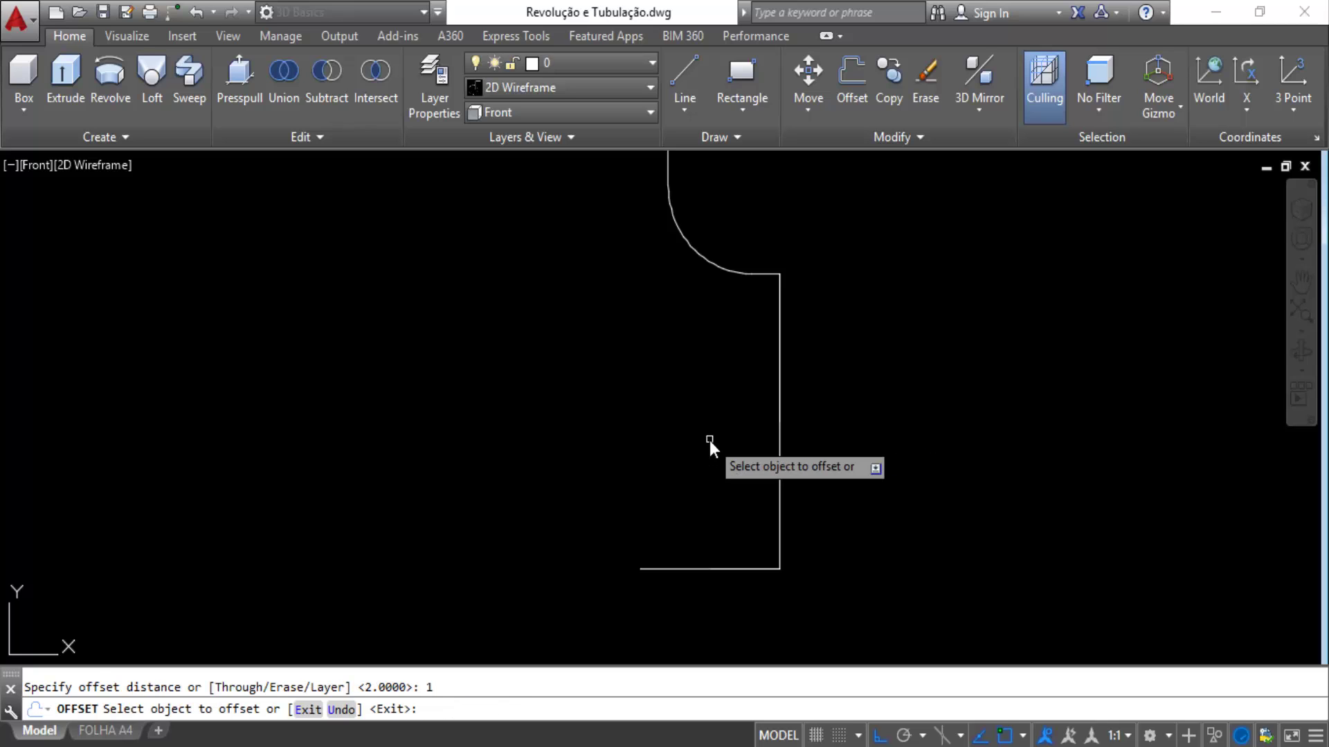
click(699, 570)
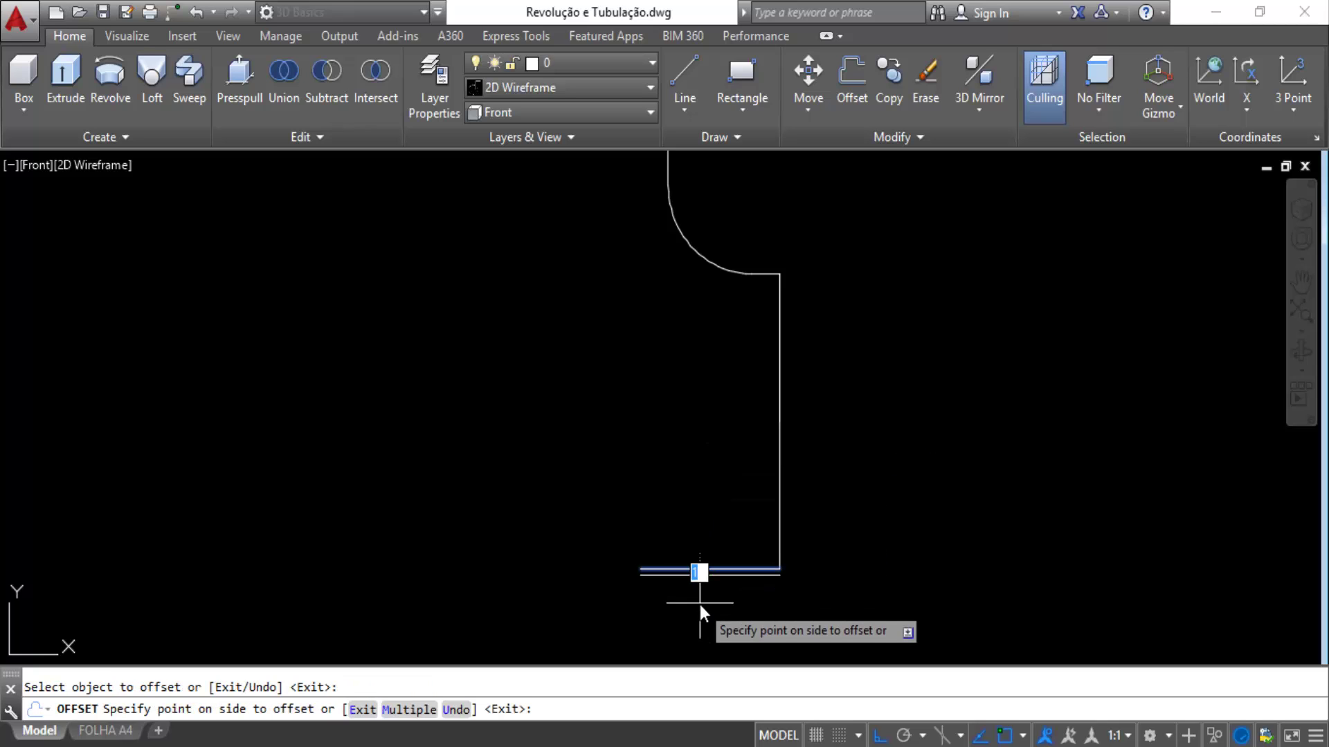
click(699, 604)
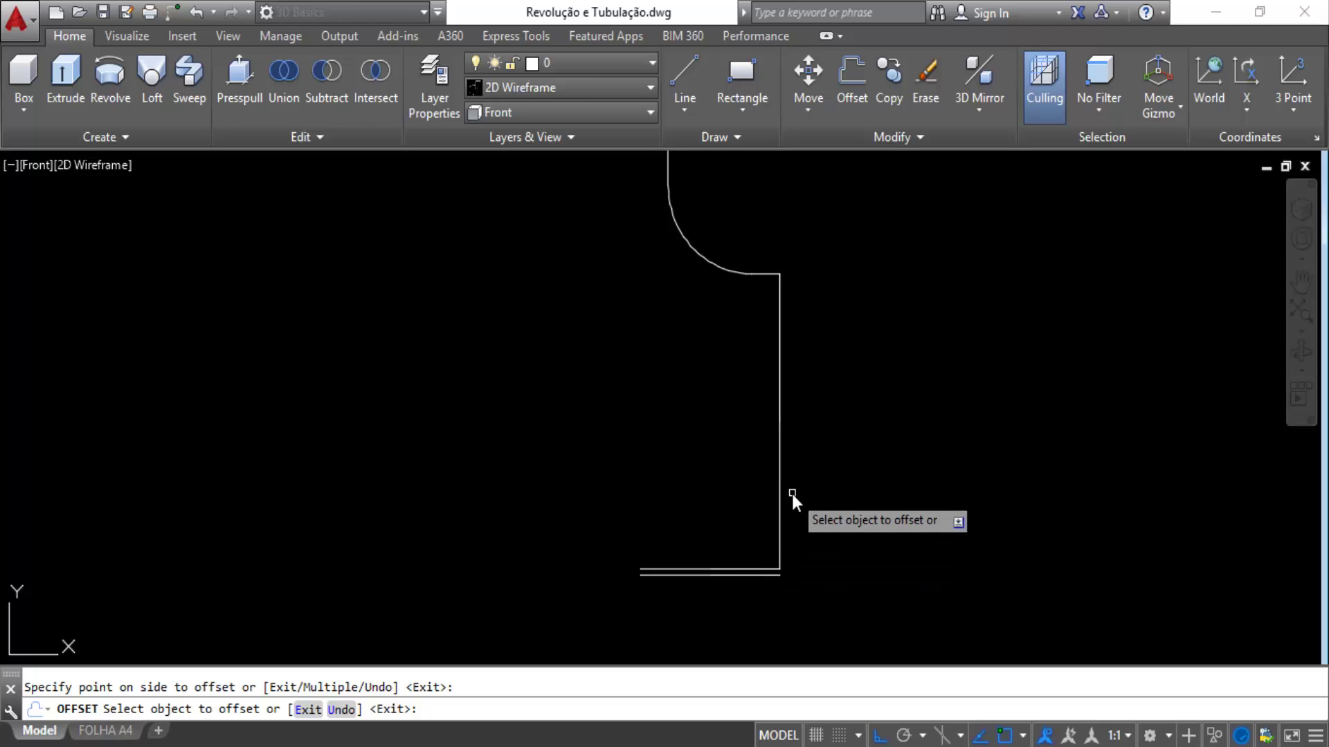
key(Escape)
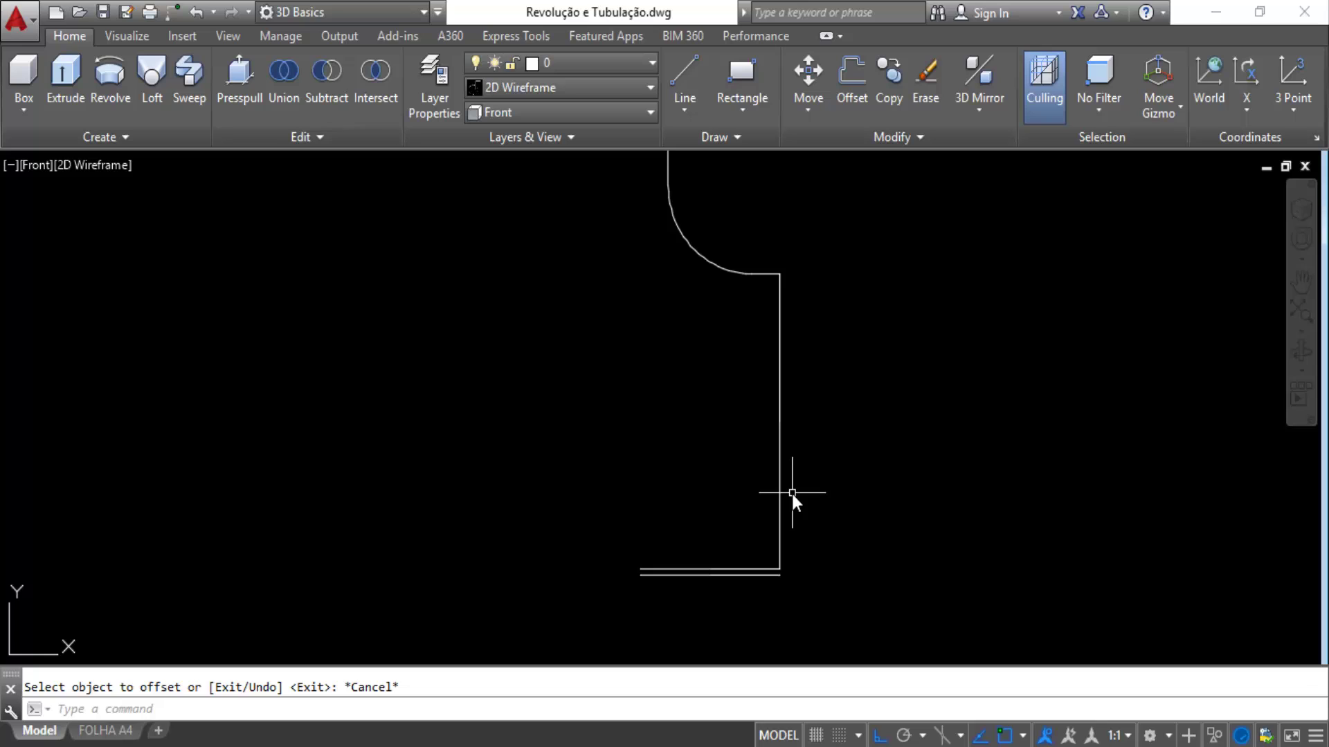
Offset the long vertical line to the right by 2.
text(O)
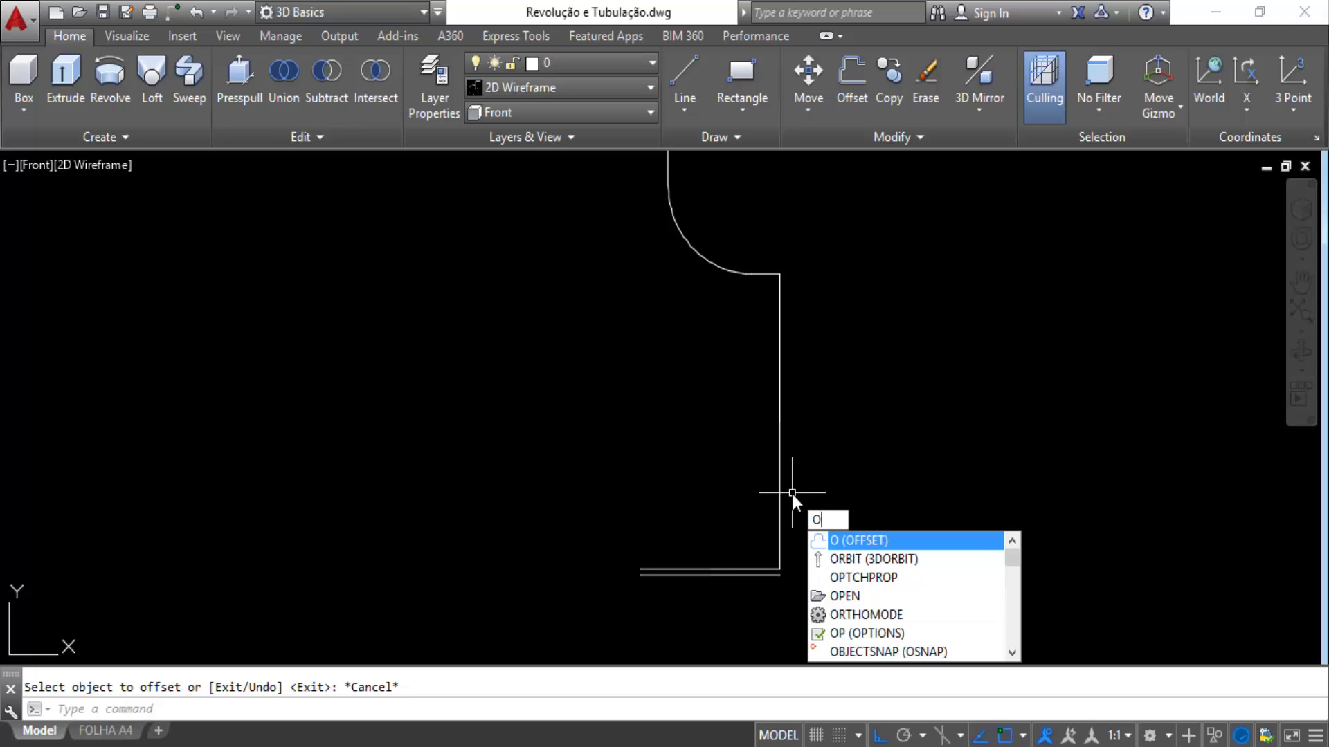
key(Return)
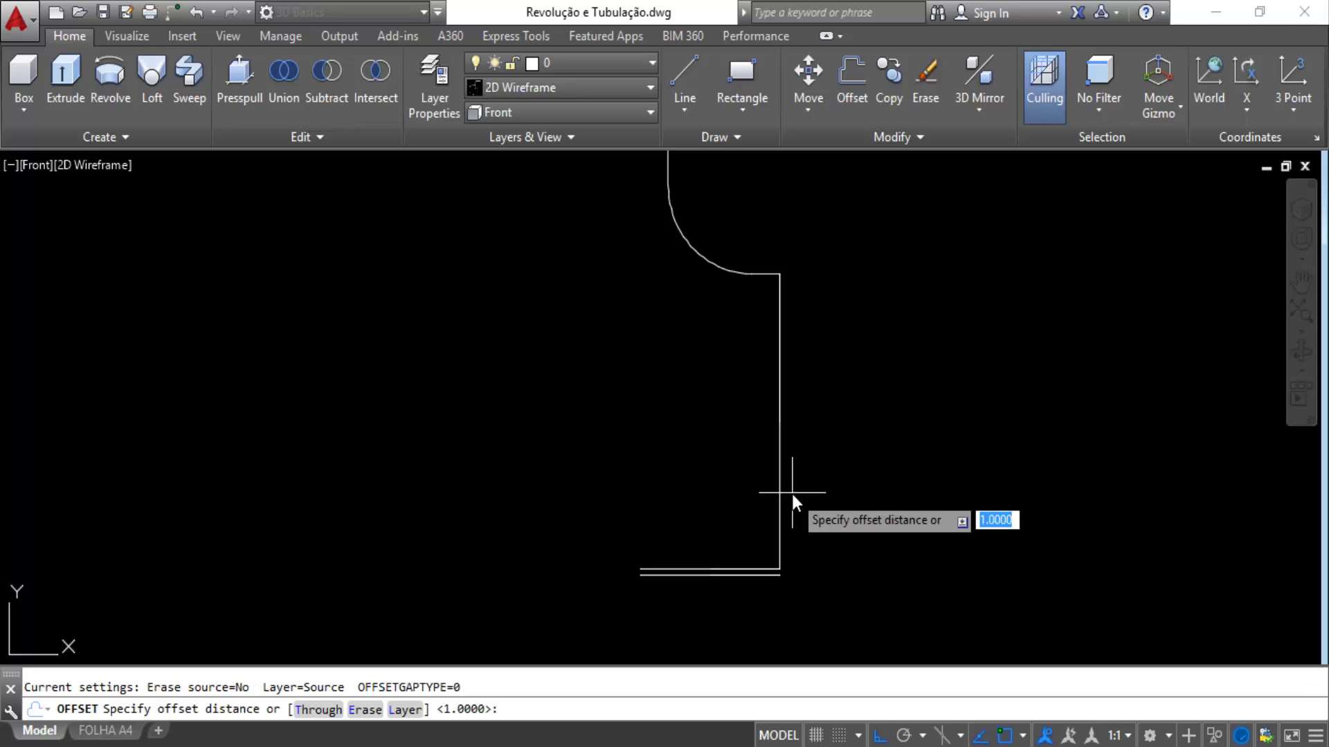
text(2)
key(Return)
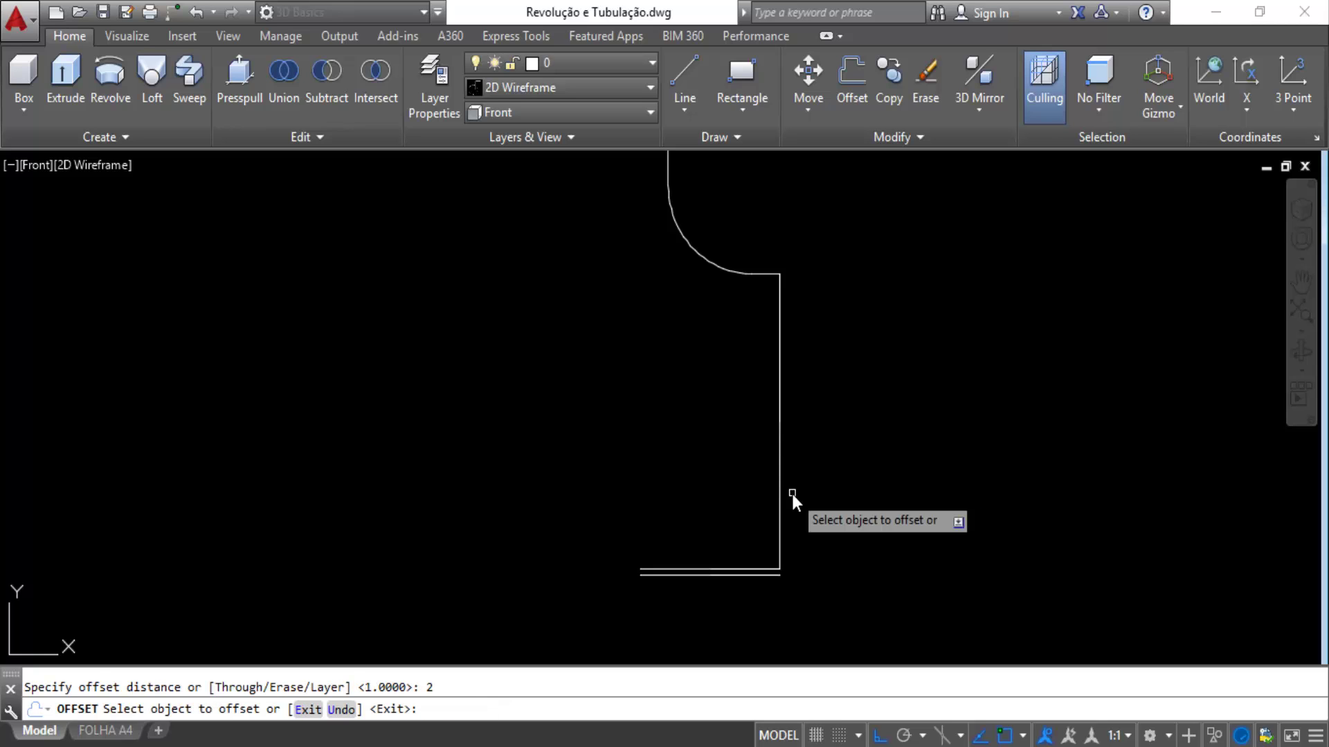
click(780, 473)
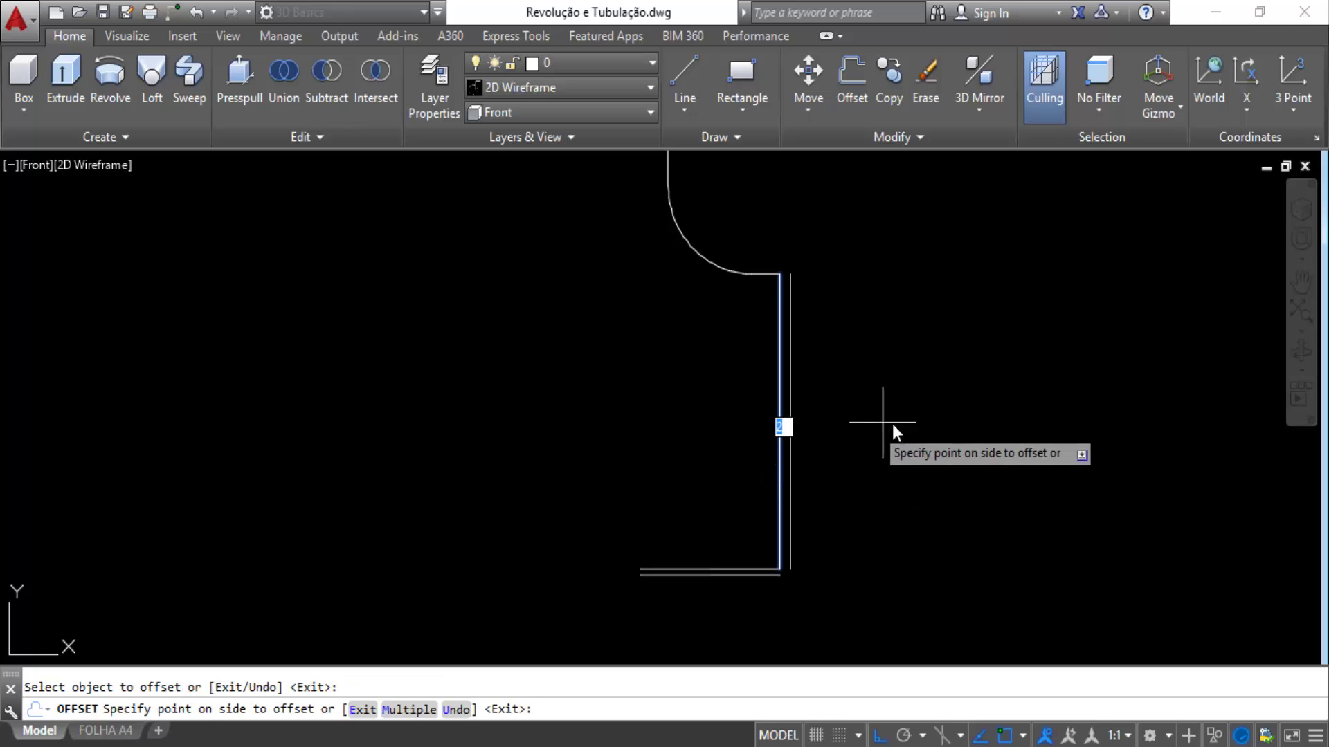
click(891, 424)
key(Escape)
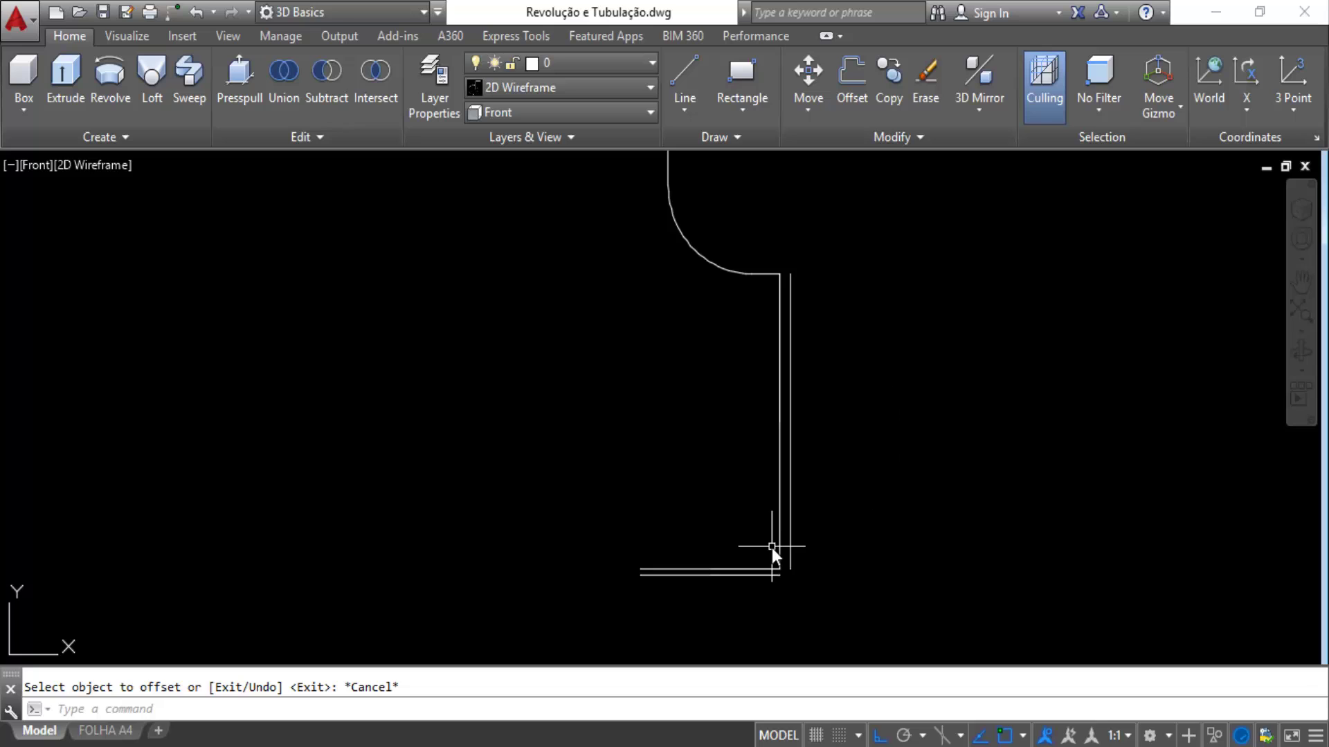
Draw a short vertical line closing the left ends of the two bottom horizontal lines.
click(680, 88)
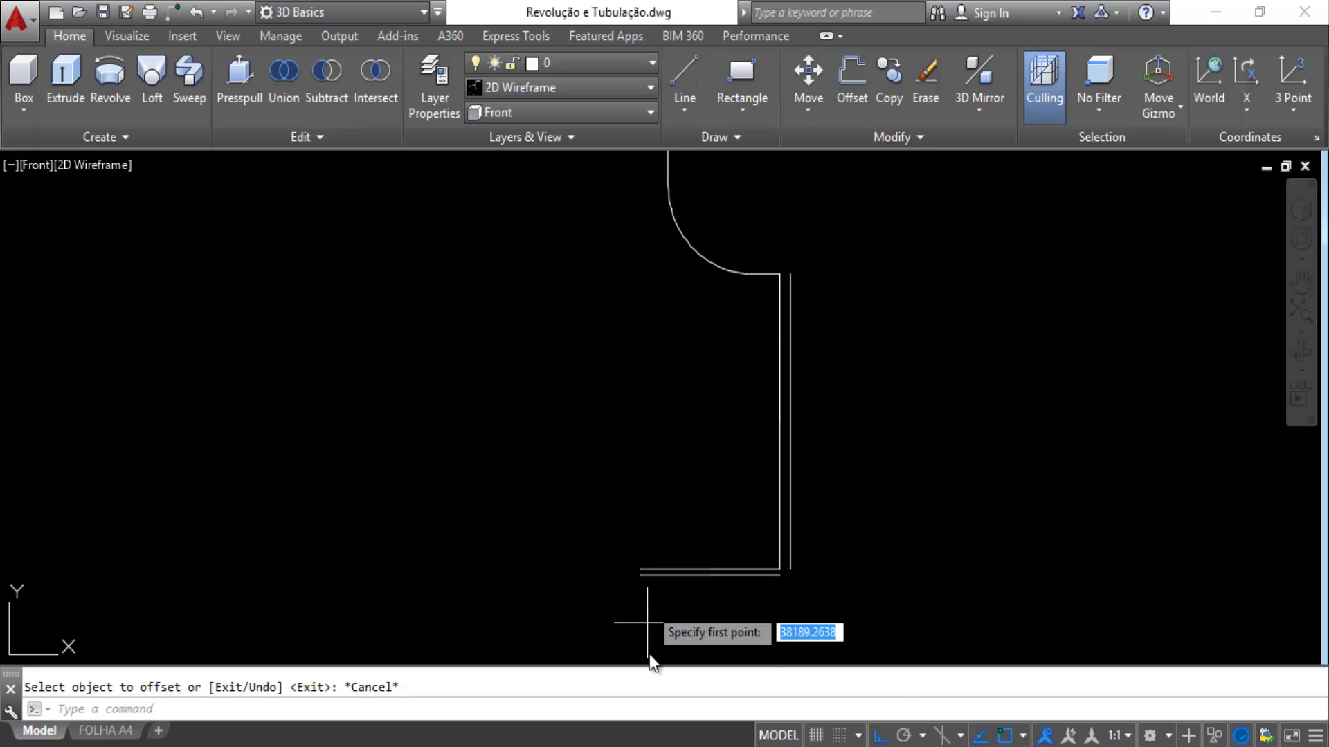
scroll(632, 593, up, 5)
click(642, 504)
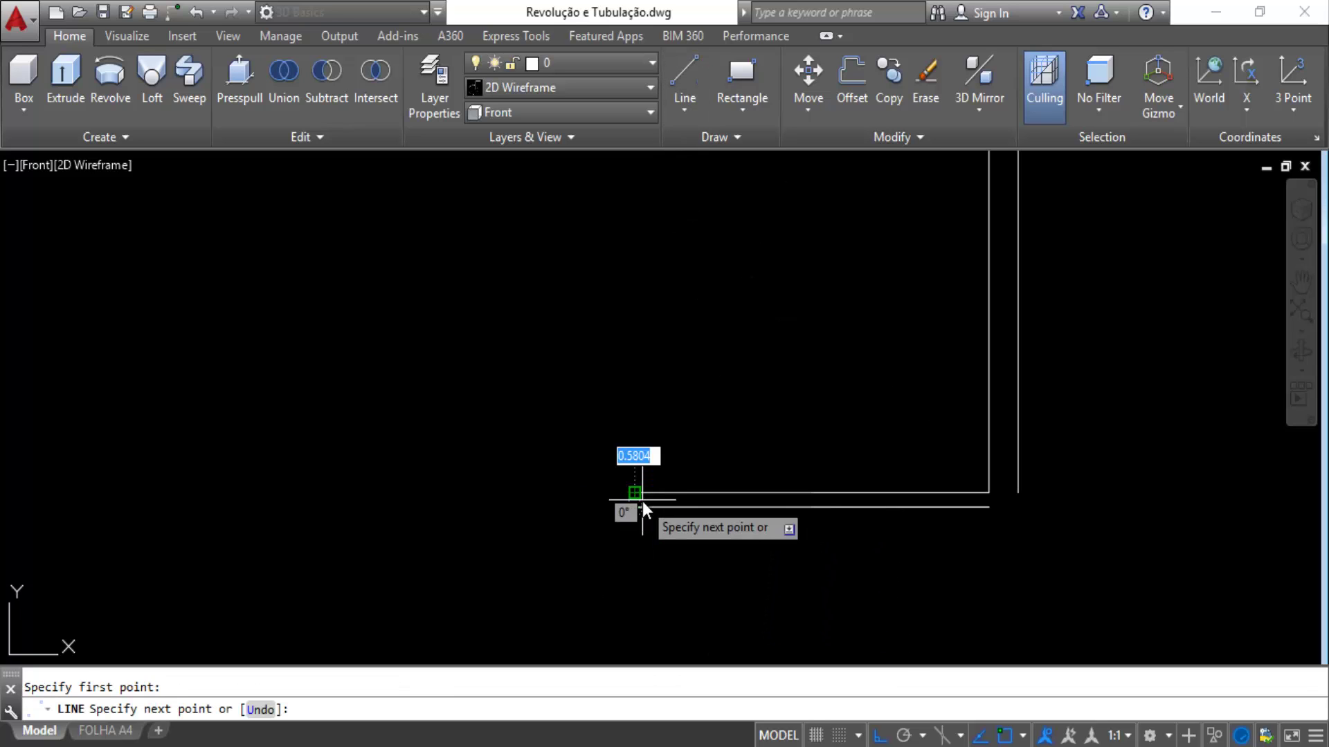
key(Escape)
Join the lower horizontal offset line and the outer vertical line in a sharp corner using Fillet with radius 0.
scroll(635, 507, up, 4)
scroll(635, 488, down, 3)
scroll(889, 489, down, 3)
scroll(1176, 519, up, 3)
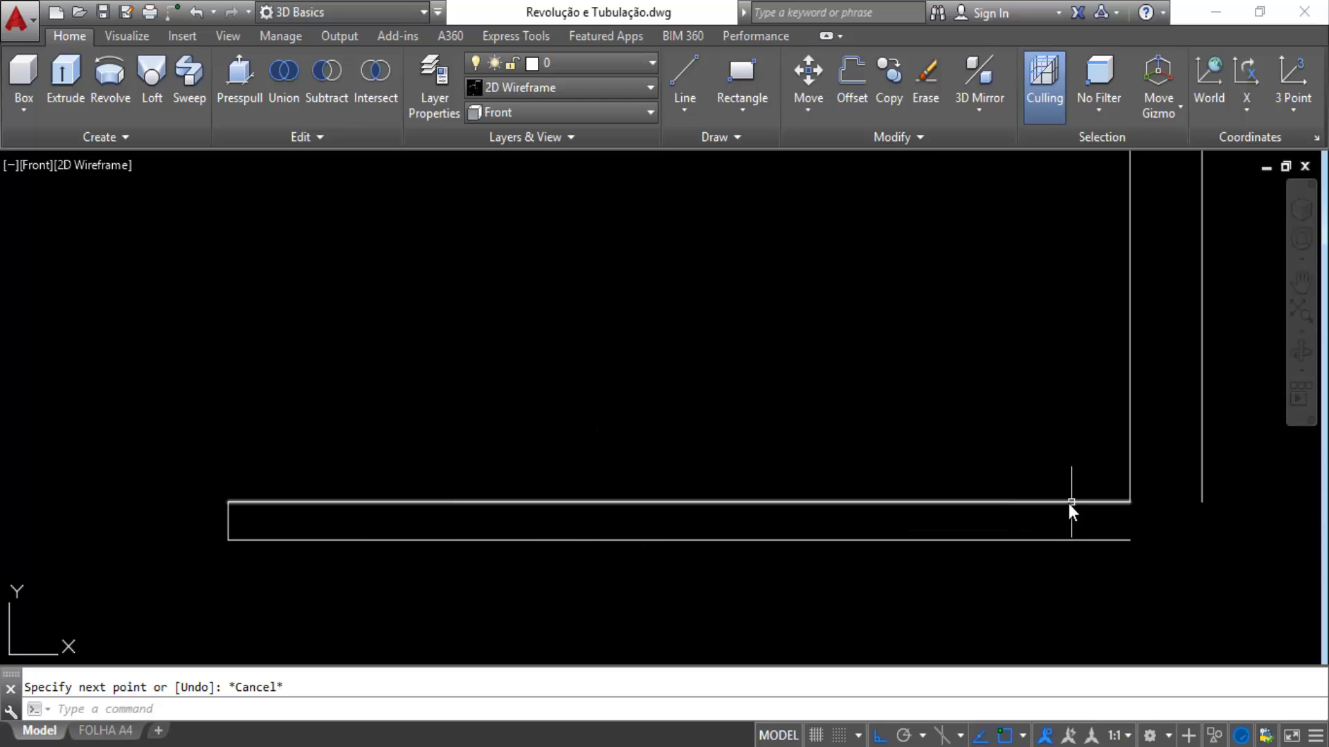
middle_drag(1071, 510, 649, 512)
scroll(771, 516, up, 2)
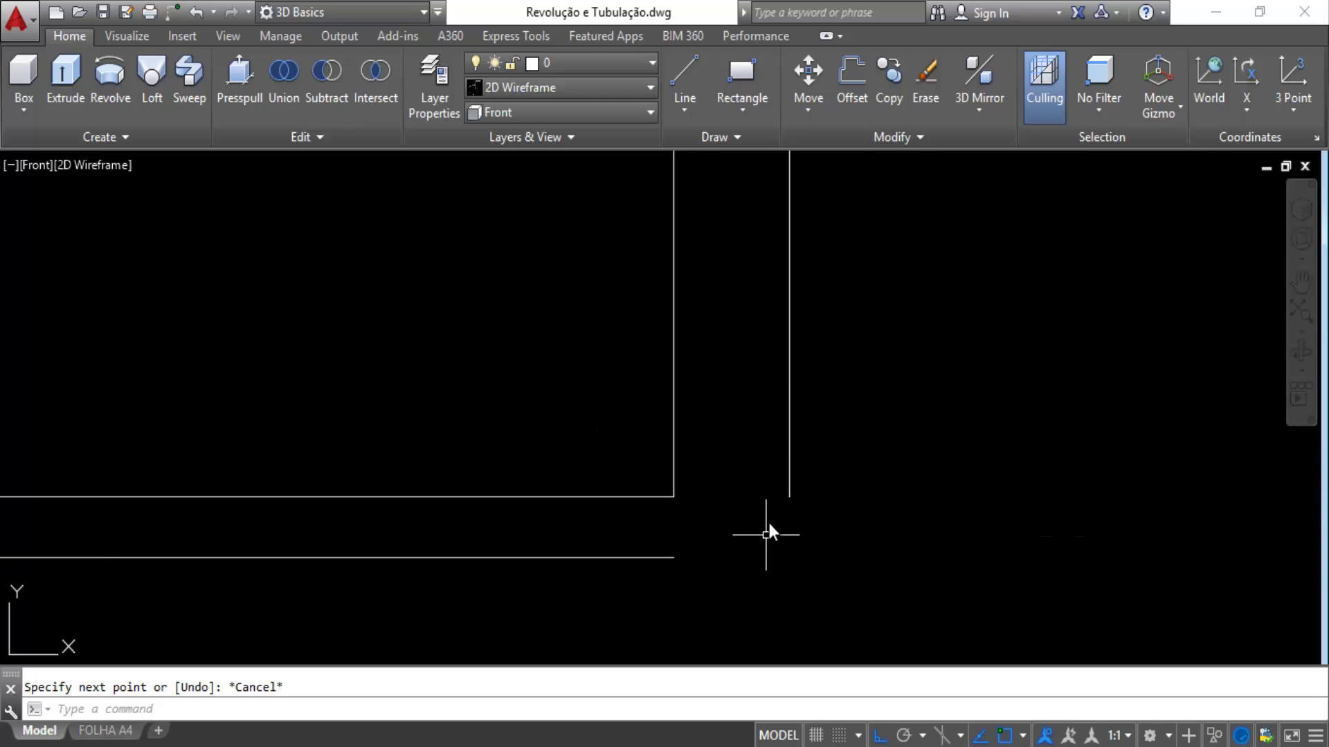
click(917, 137)
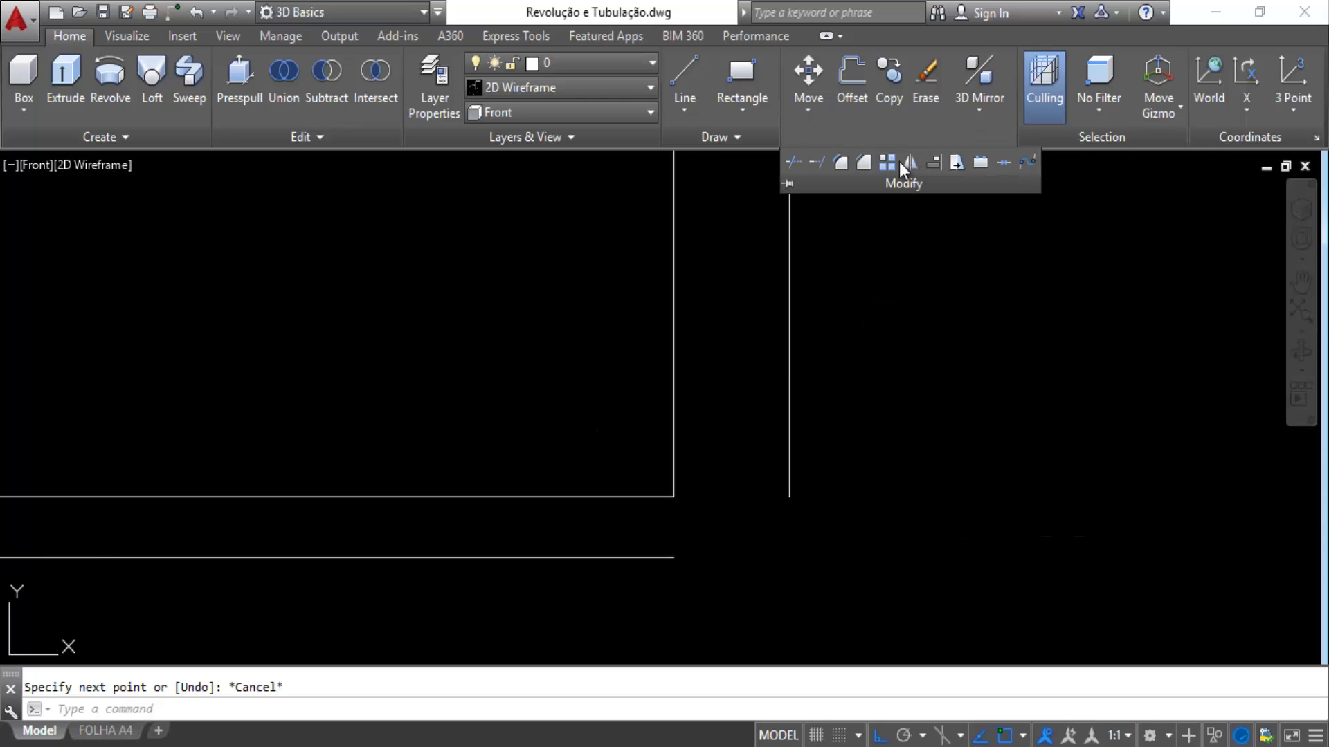
click(841, 161)
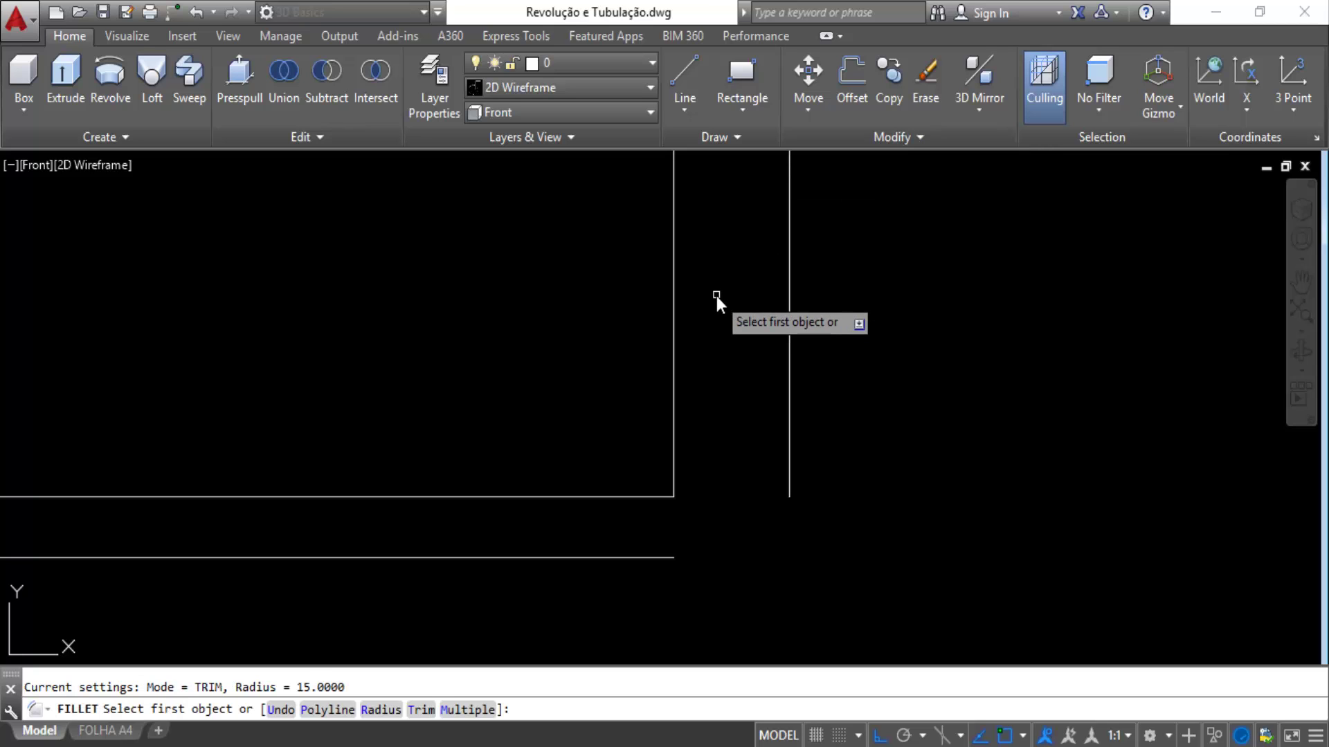
text(r)
key(Return)
text(0)
key(Return)
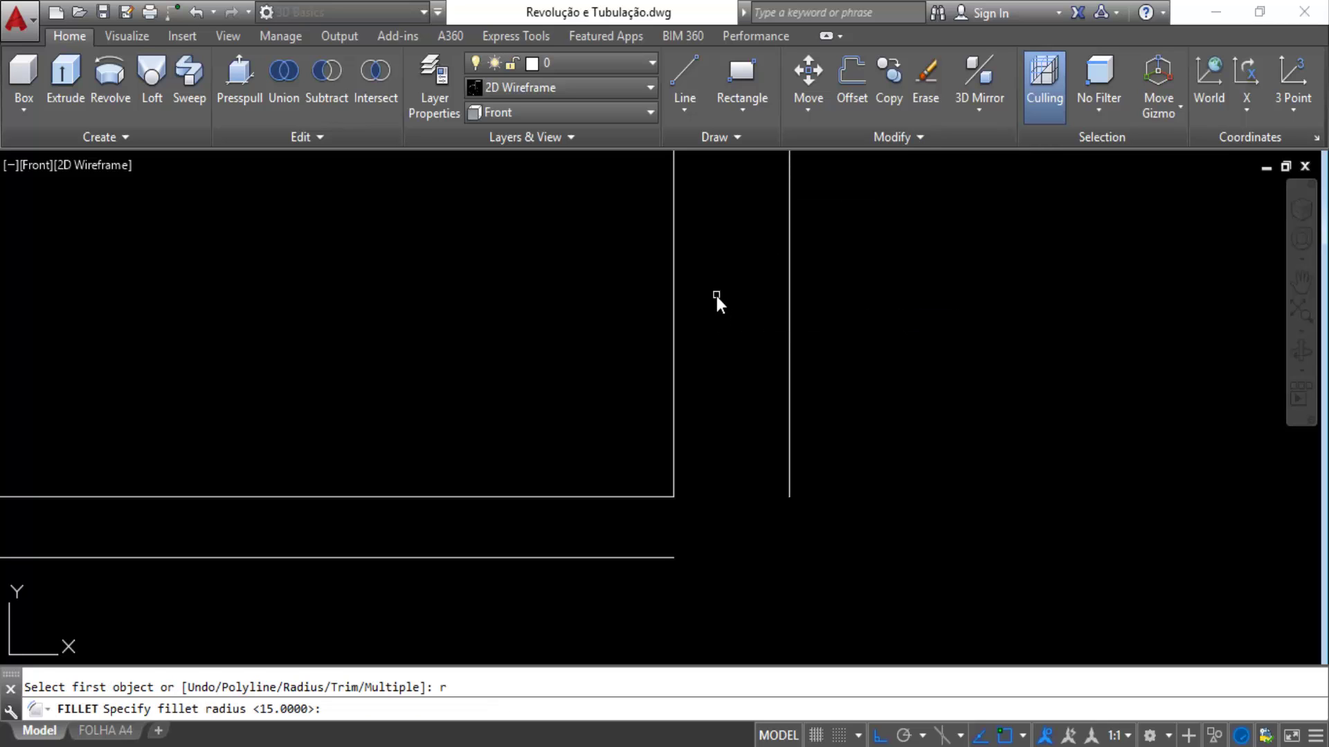
click(665, 561)
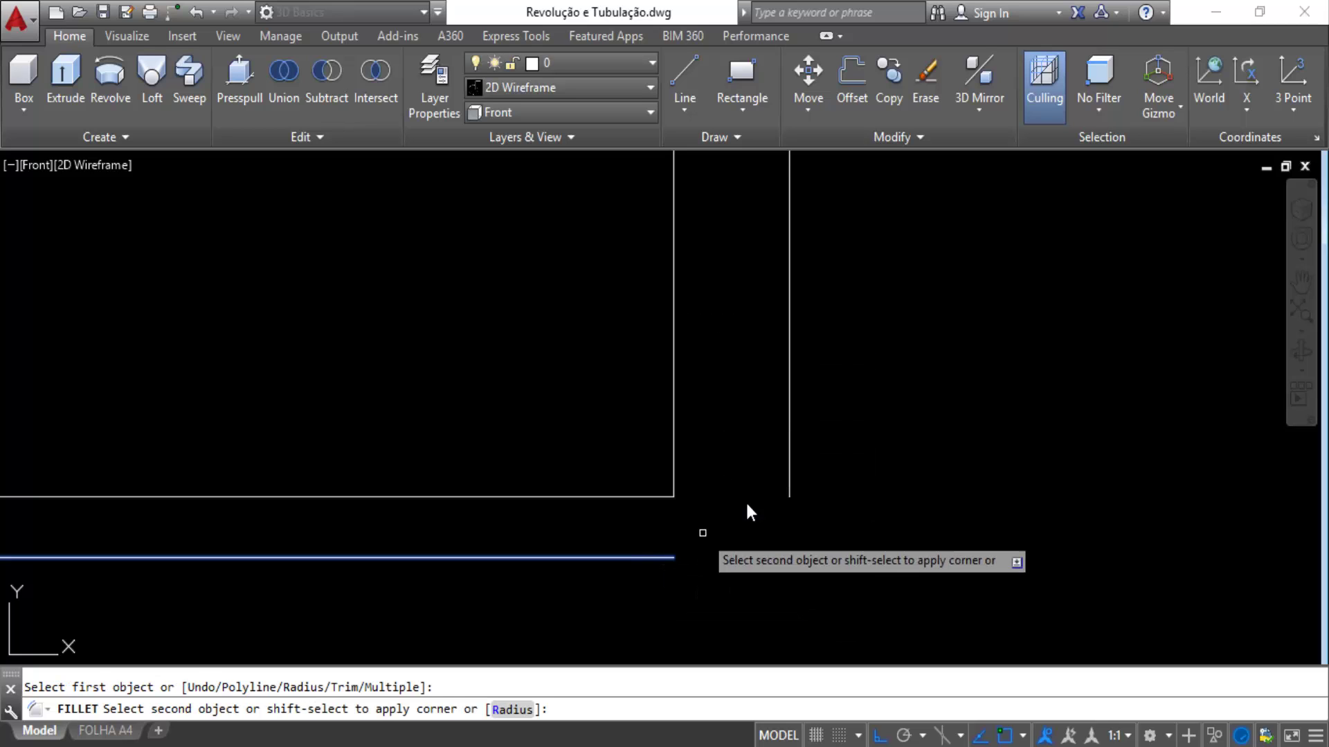
click(791, 483)
Extend the outer vertical line up to meet the top horizontal line in a sharp corner using the radius 0 Fillet.
scroll(858, 509, down, 4)
scroll(846, 533, down, 3)
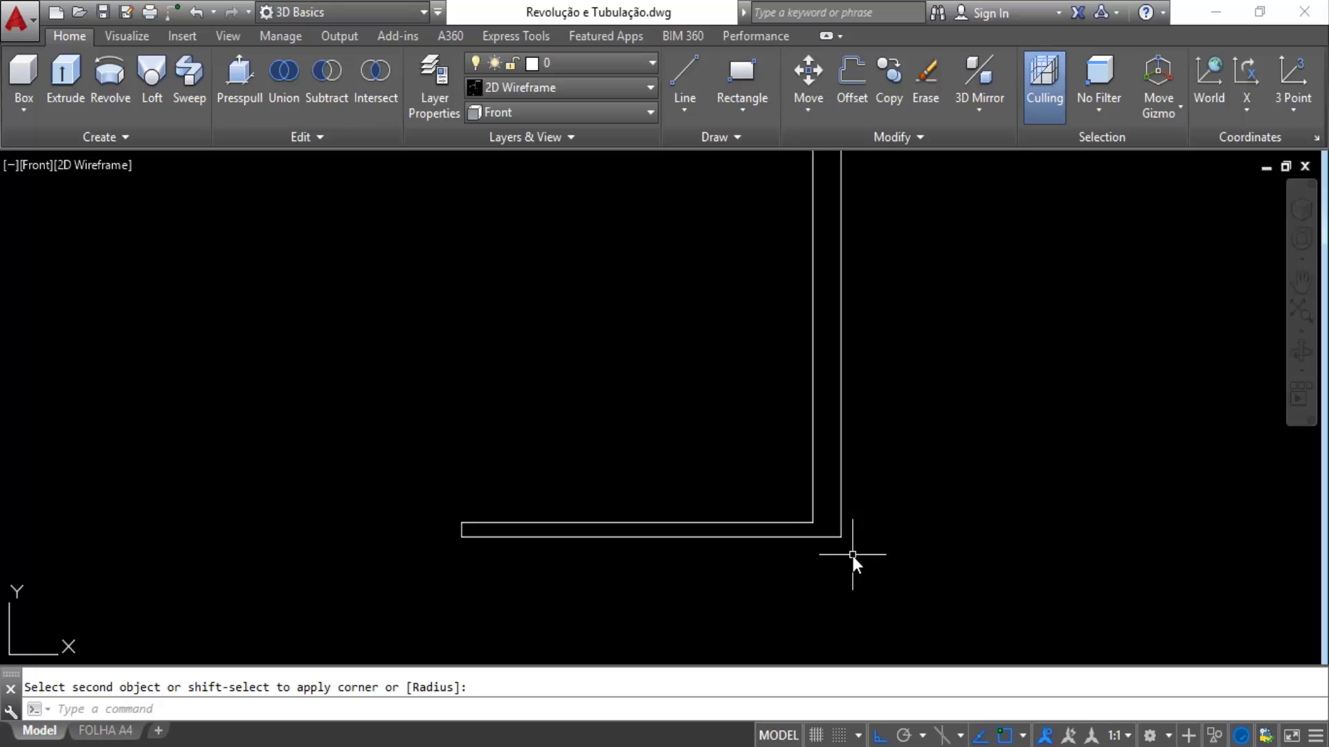
middle_drag(846, 533, 833, 609)
scroll(823, 295, down, 1)
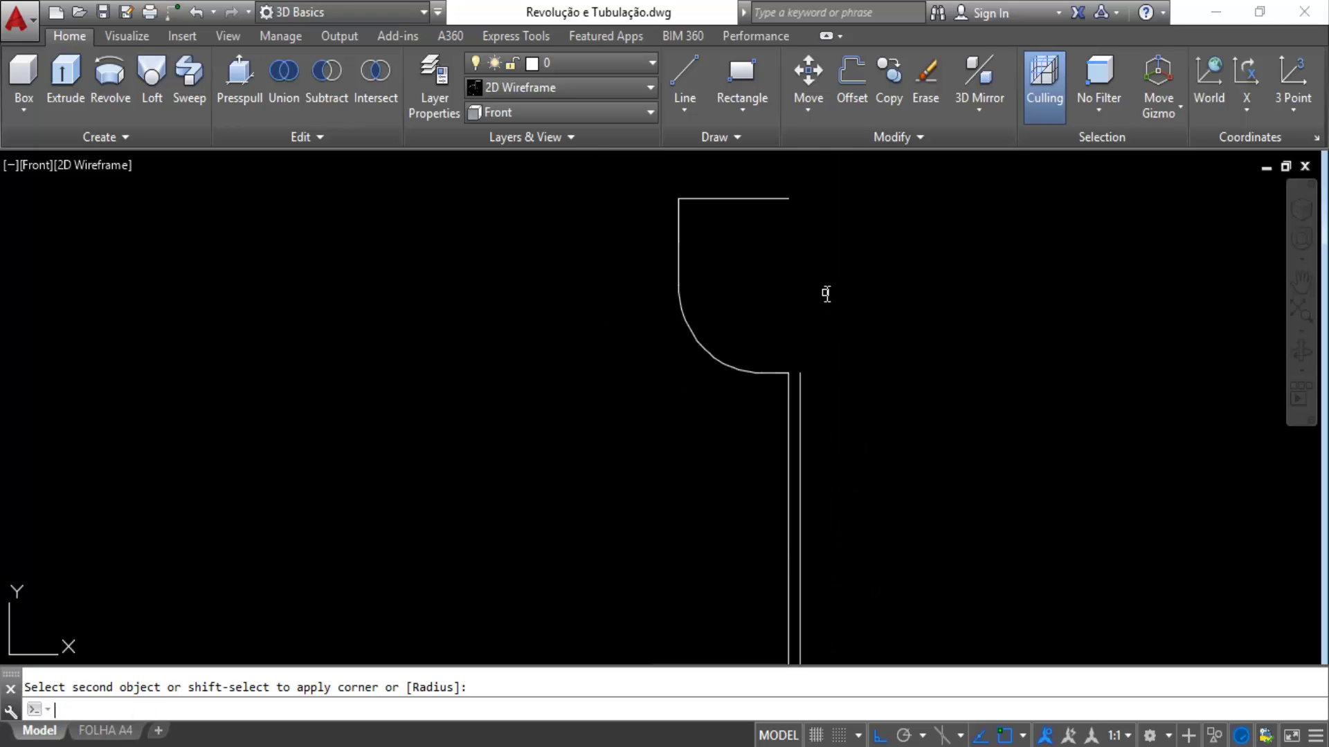
key(Return)
scroll(795, 418, up, 2)
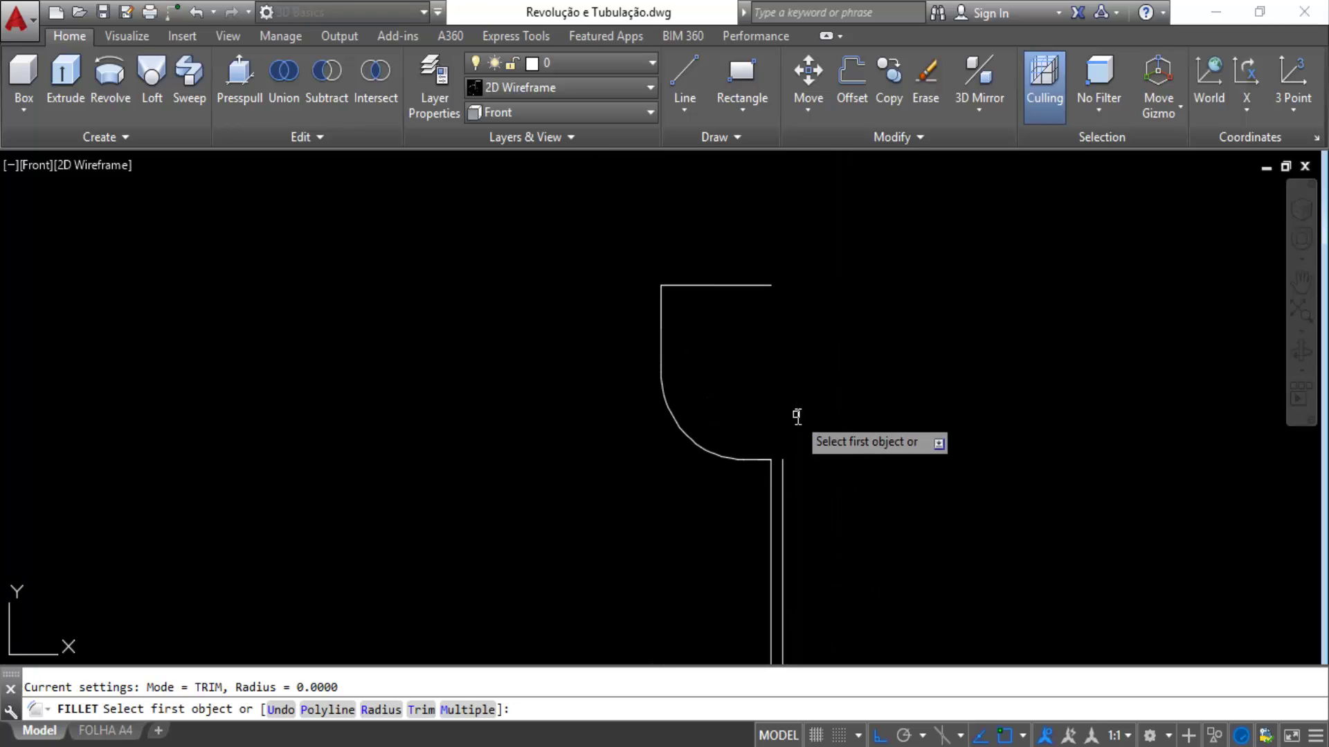
click(774, 500)
click(758, 208)
scroll(882, 252, down, 2)
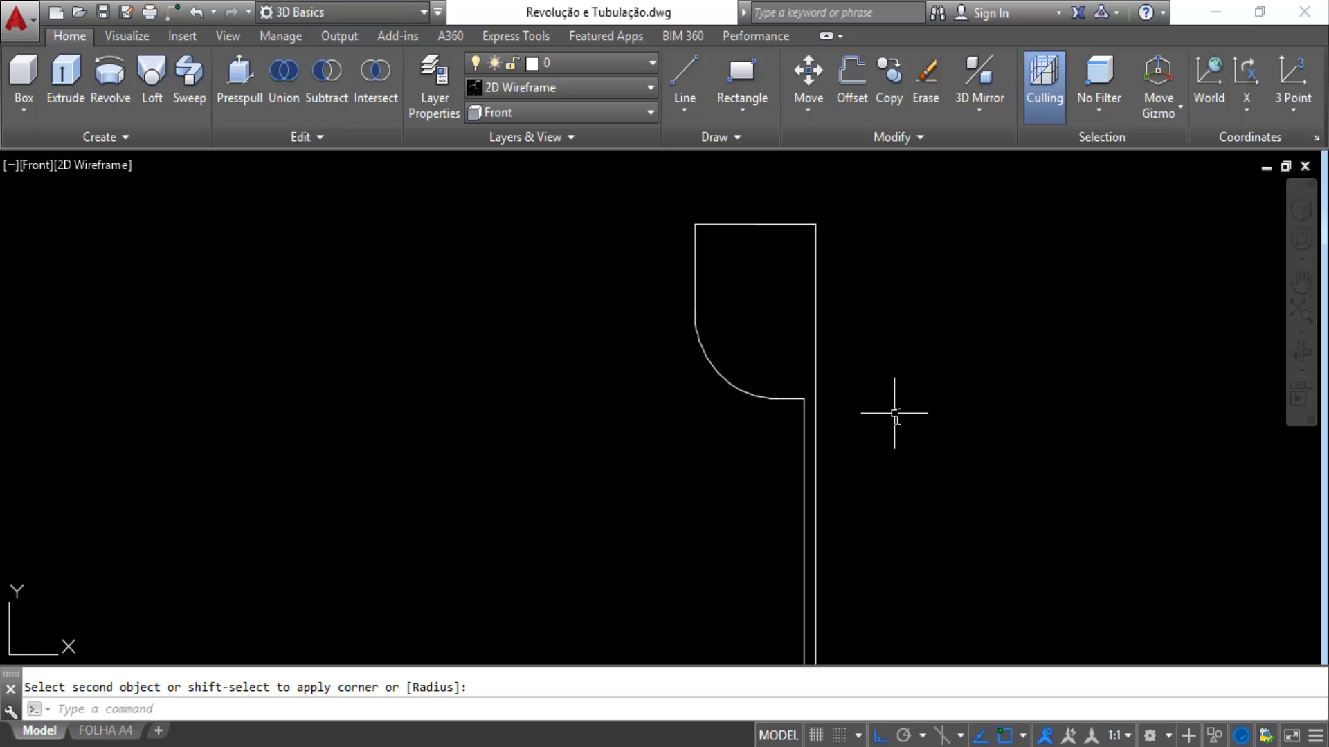
Create a closed boundary polyline from the profile by picking a point inside its upper area.
middle_drag(891, 428, 884, 348)
scroll(883, 346, down, 4)
middle_drag(863, 296, 823, 349)
scroll(840, 388, up, 2)
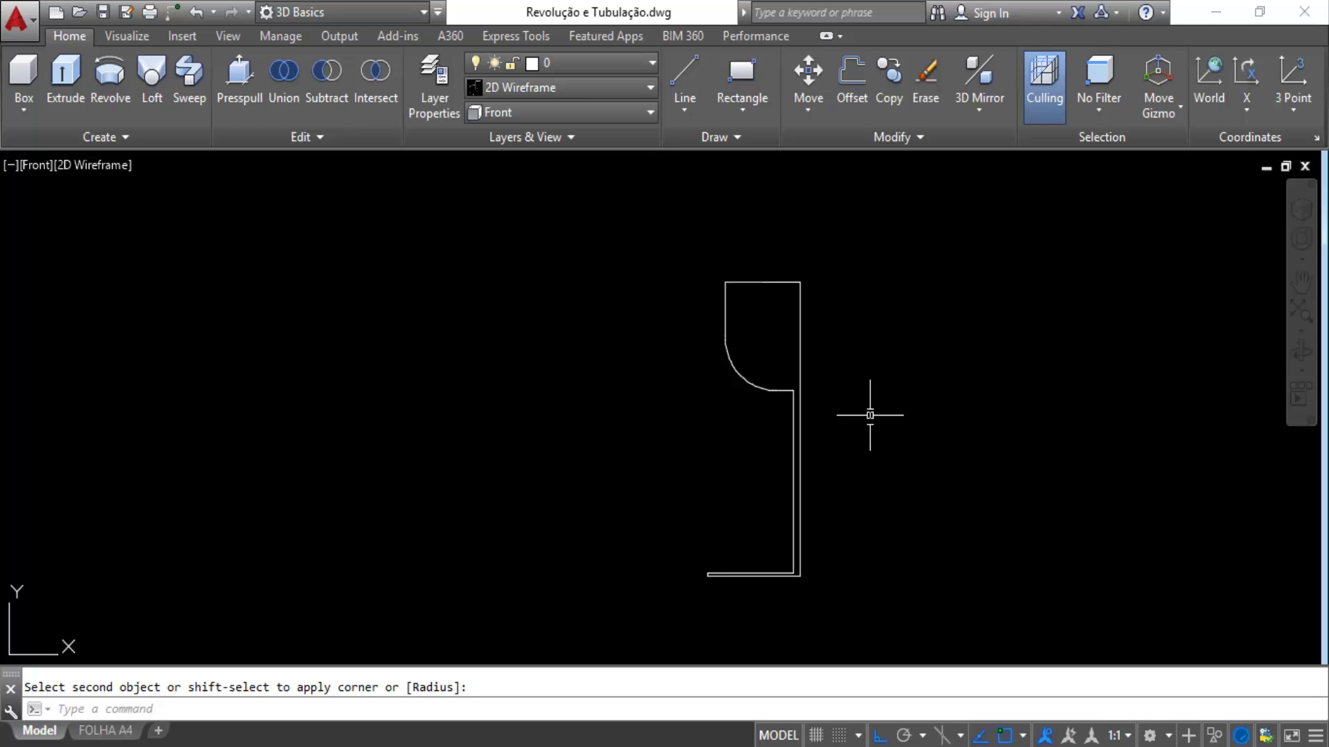
middle_drag(870, 416, 813, 388)
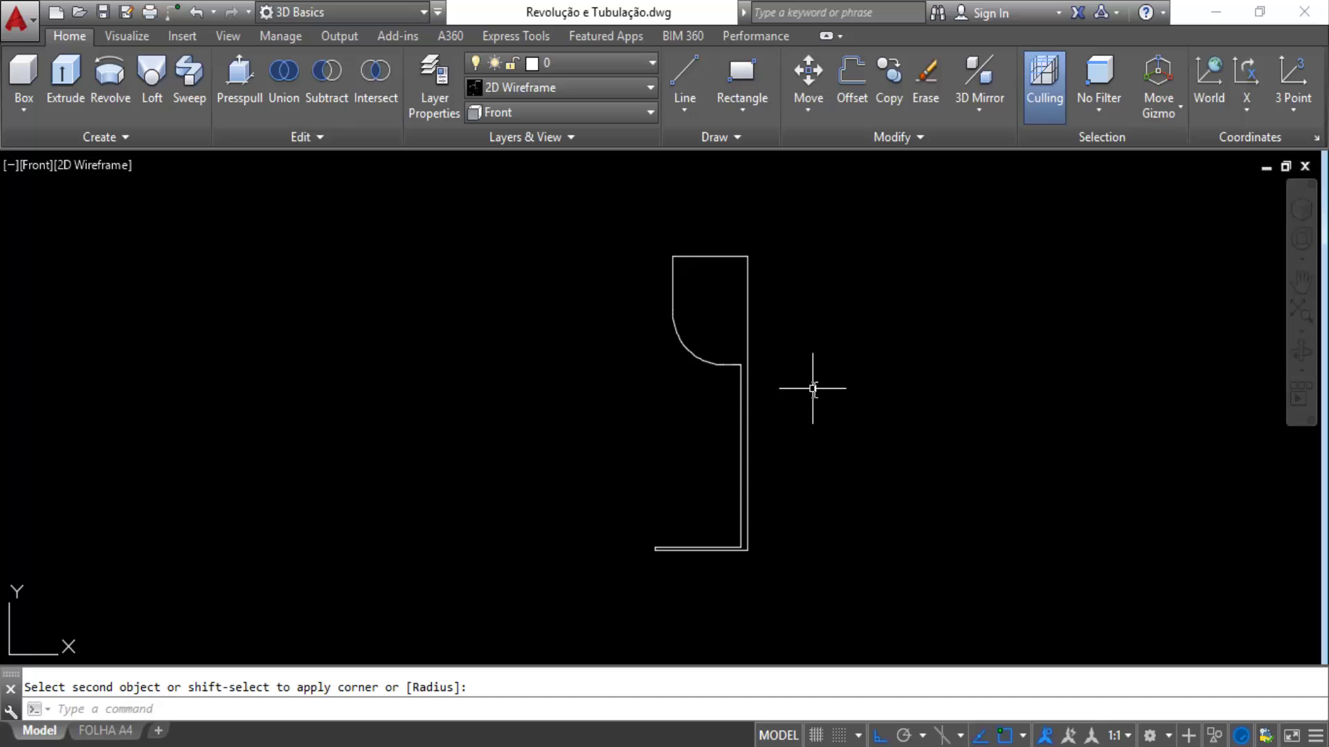
key(Return)
click(601, 505)
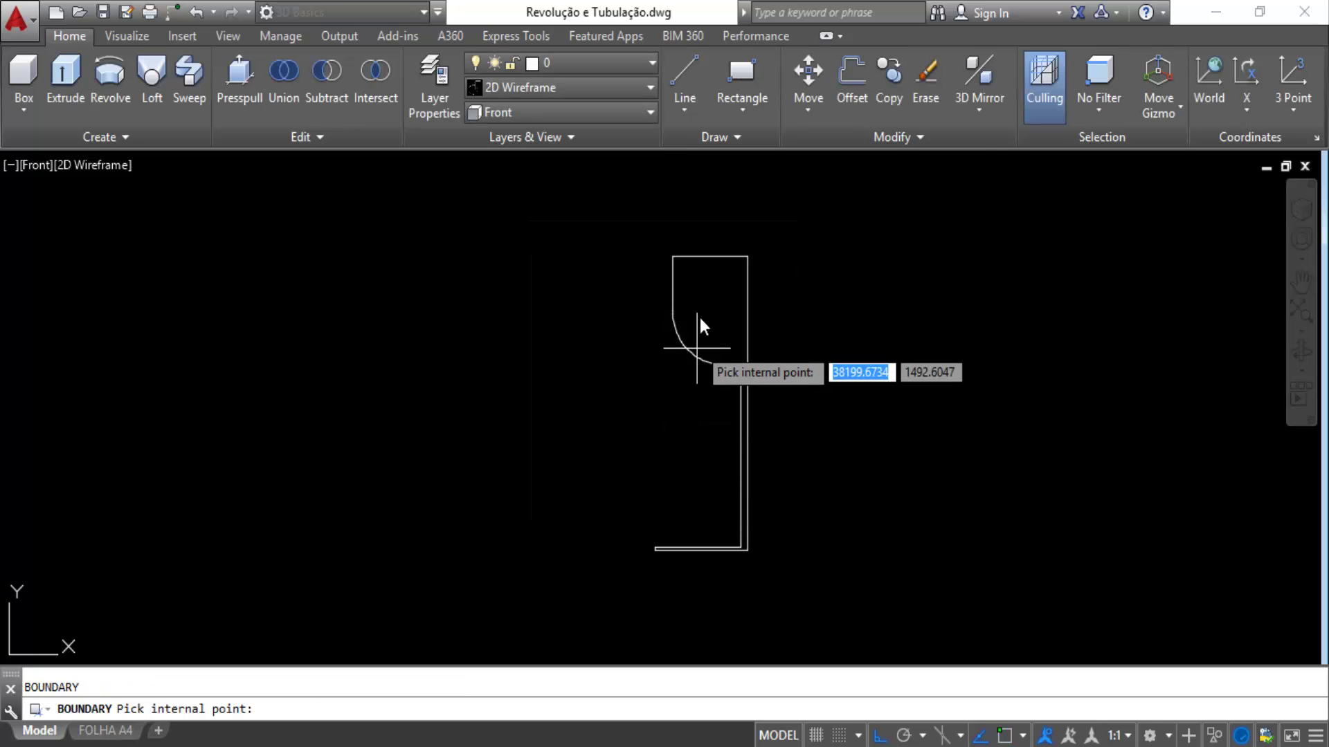
click(711, 292)
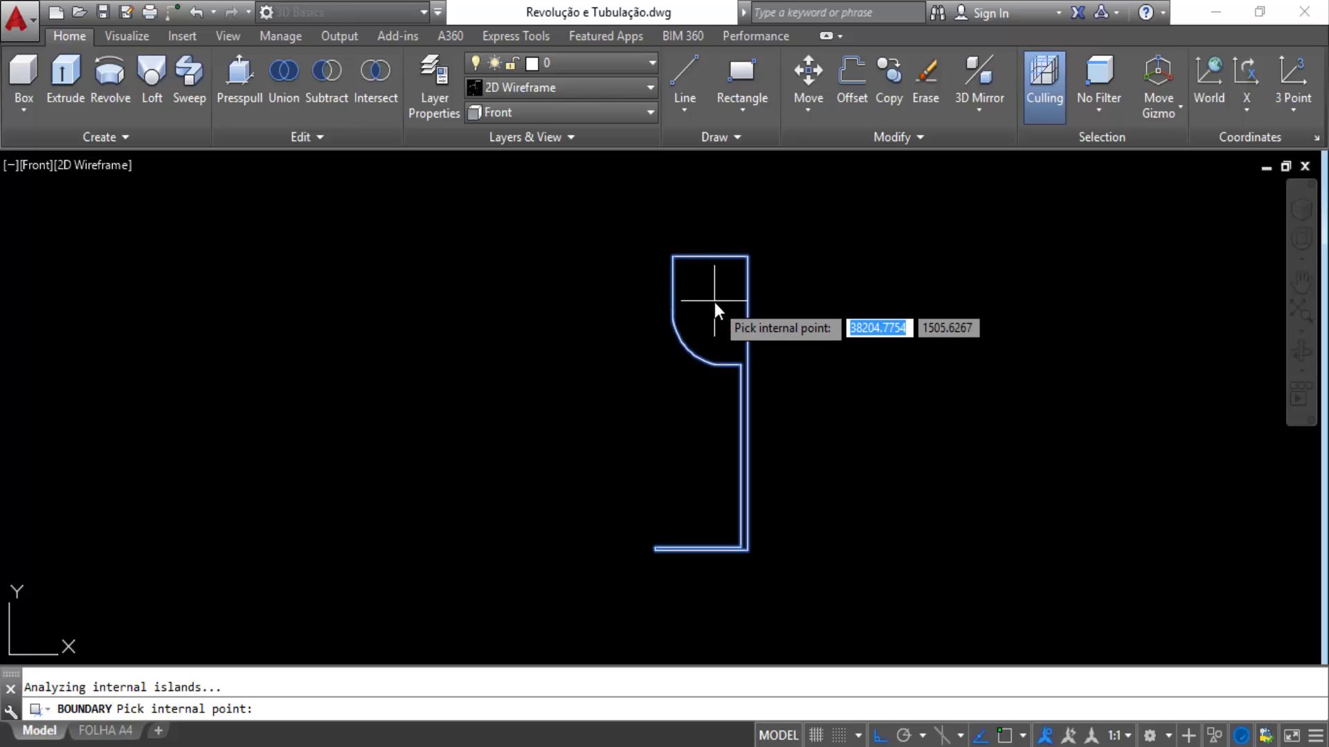
key(Return)
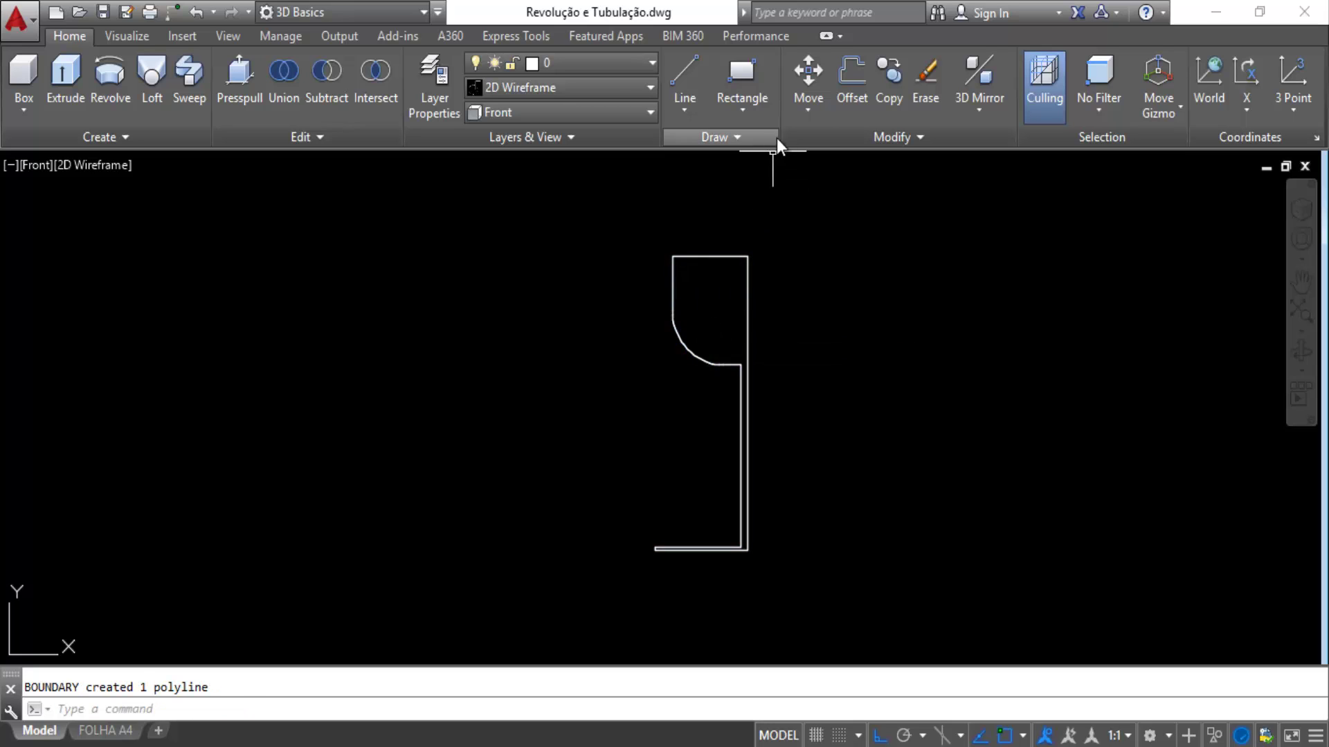
Move the boundary polyline horizontally to the right, clear of the original profile lines.
click(810, 71)
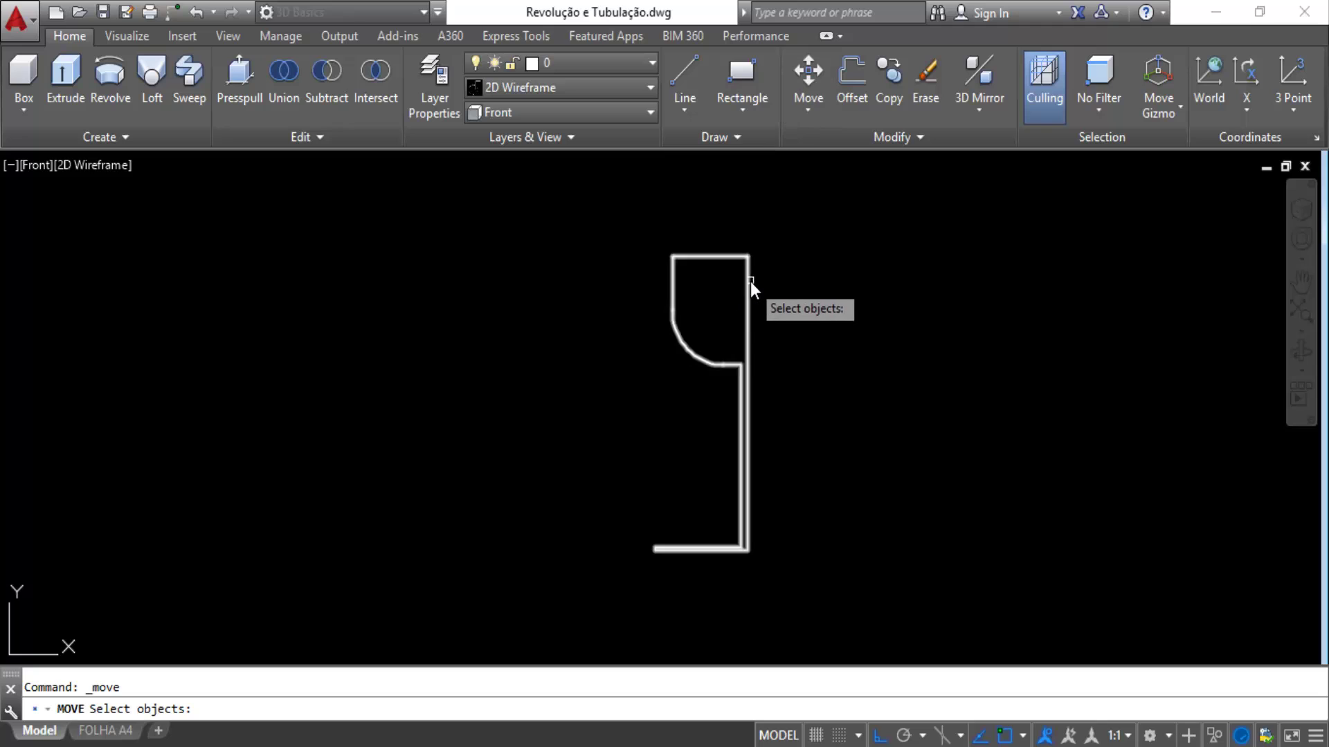
click(748, 279)
key(Return)
click(714, 287)
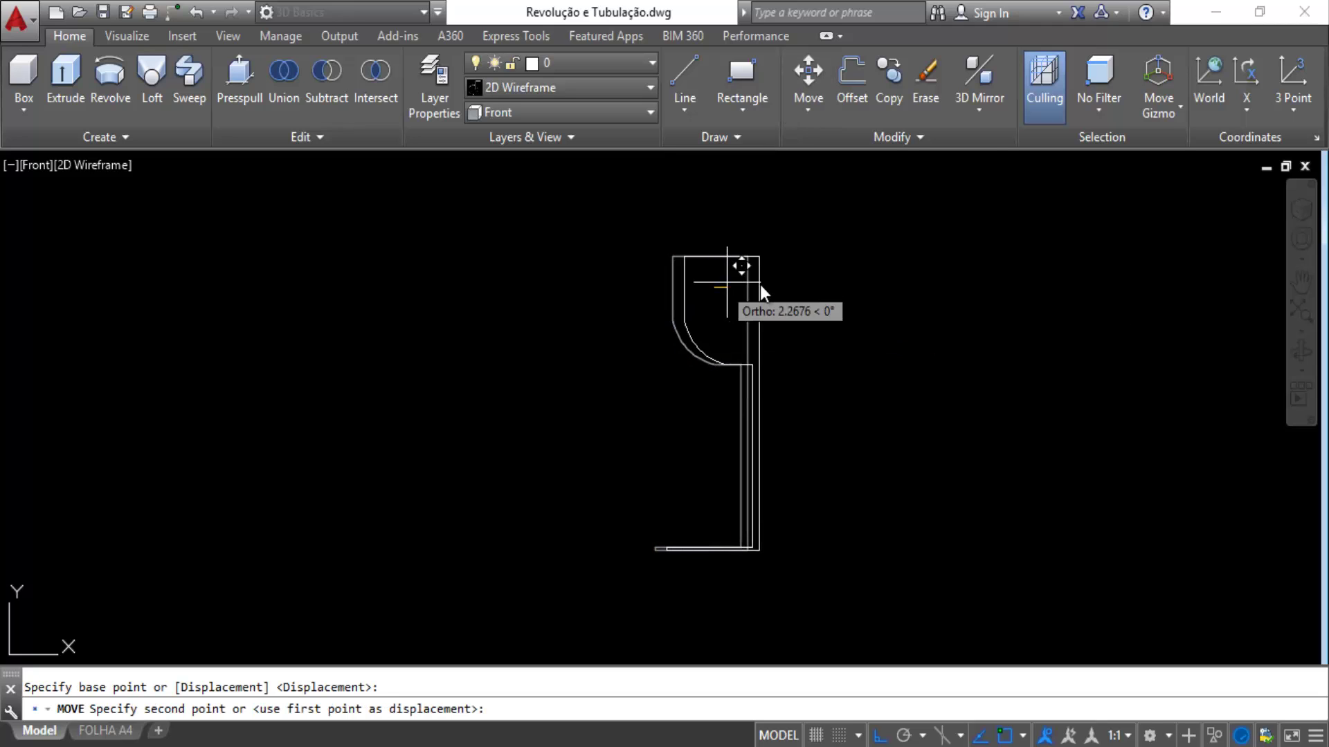
click(917, 267)
key(Escape)
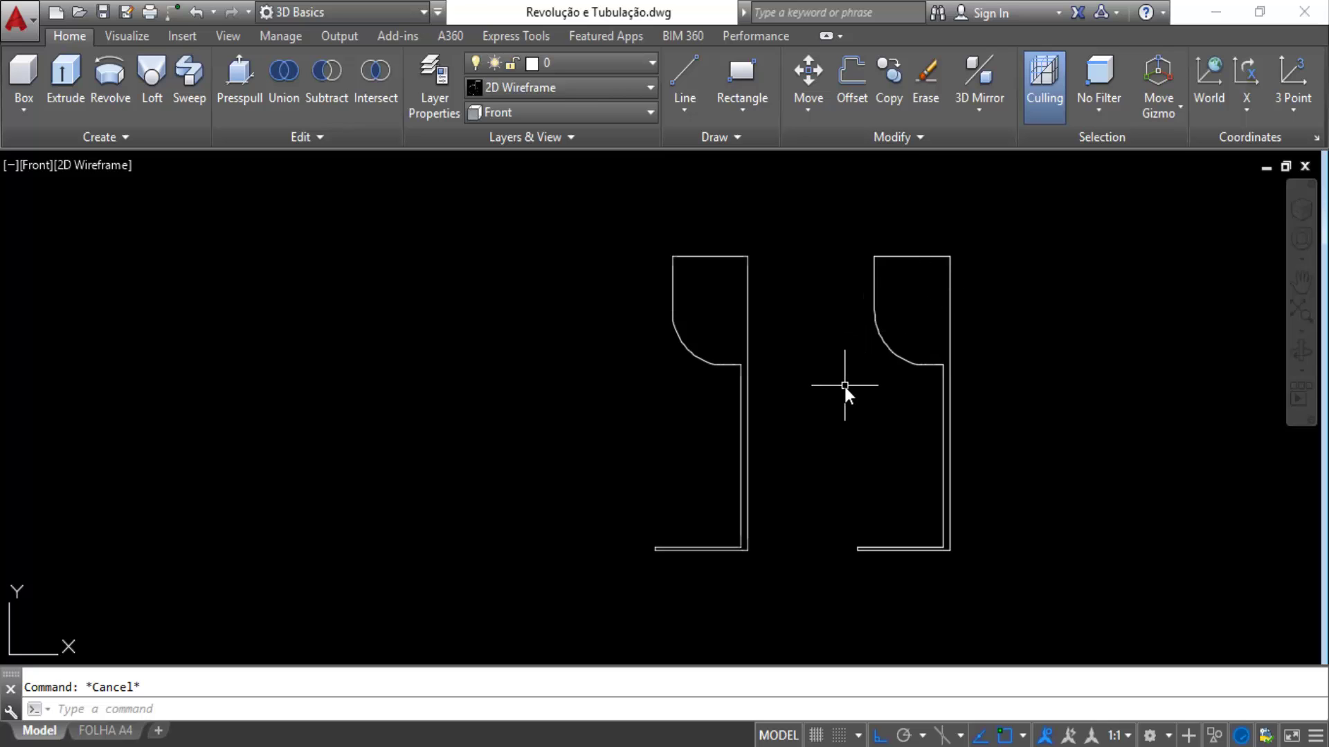
Switch the view to SW Isometric and frame the two profiles.
middle_drag(844, 387, 721, 405)
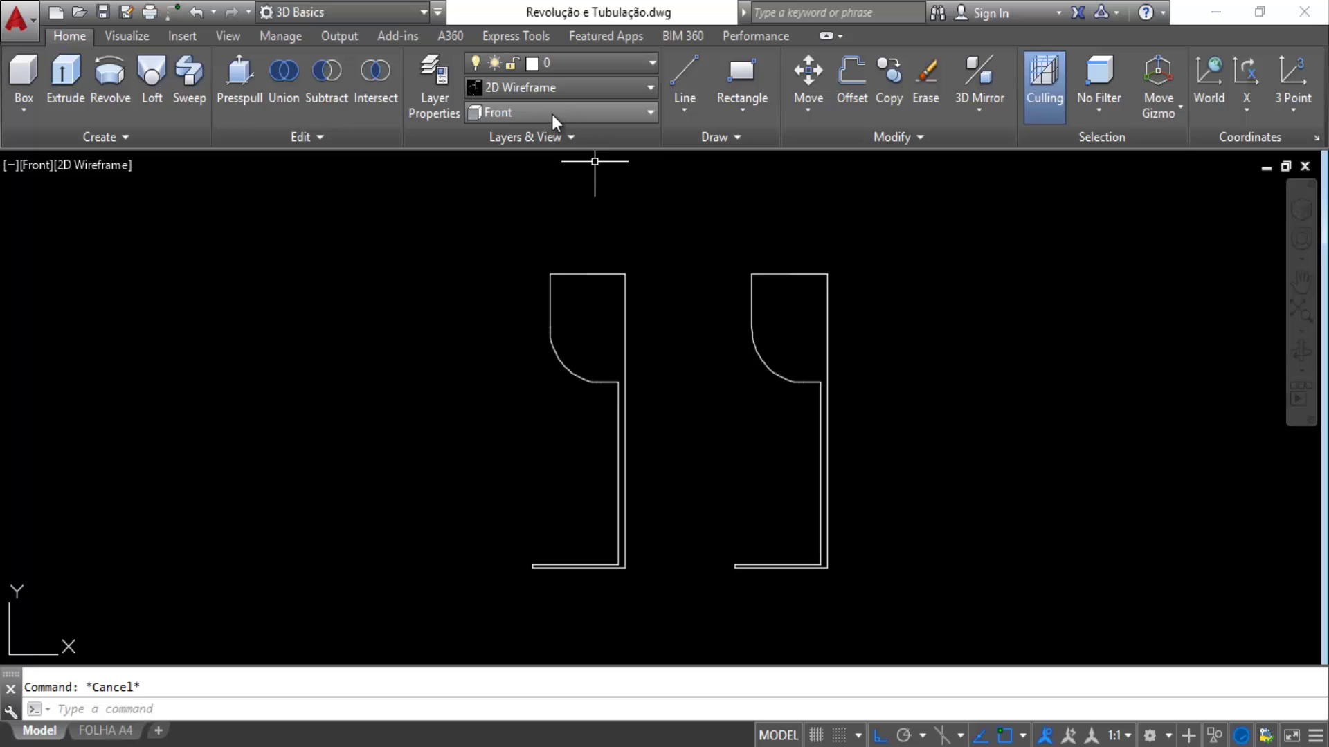
click(529, 114)
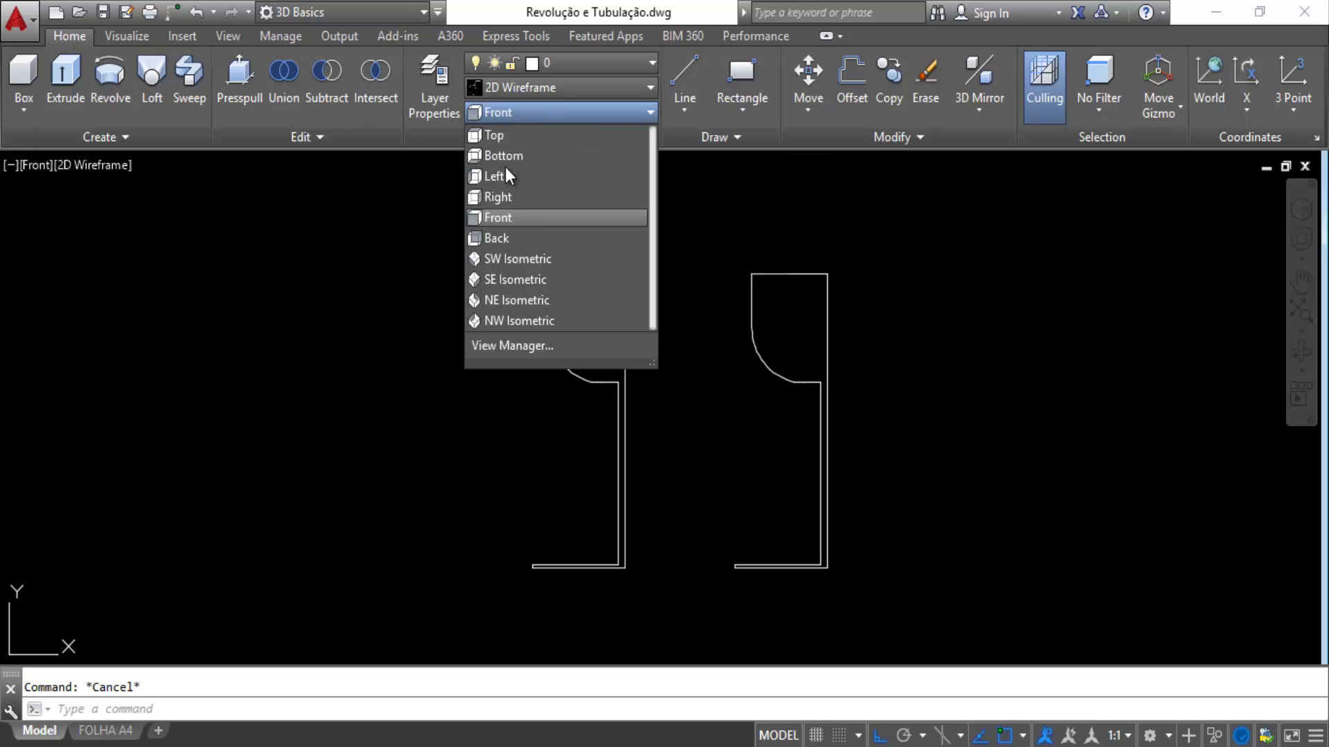
click(521, 260)
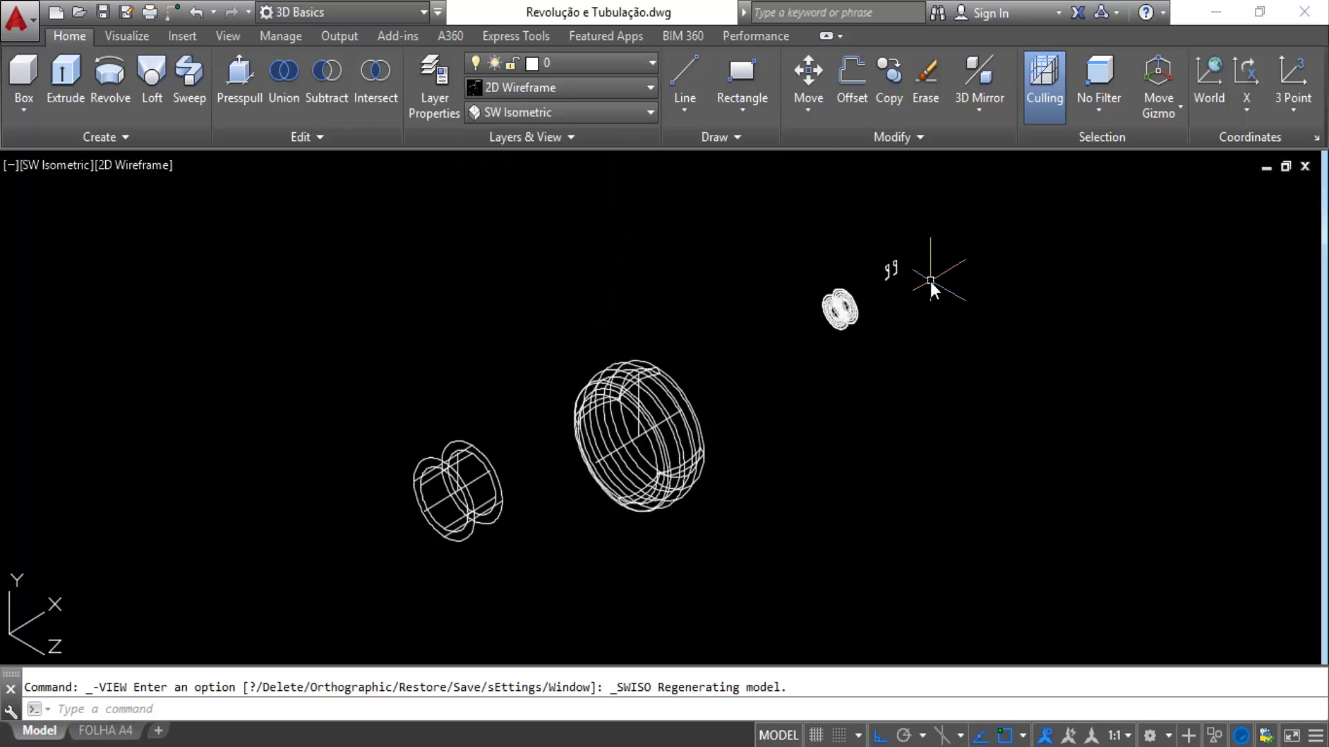
scroll(931, 281, up, 8)
mouse_move(875, 221)
middle_down()
mouse_move(774, 252)
mouse_move(697, 362)
mouse_move(733, 344)
middle_up()
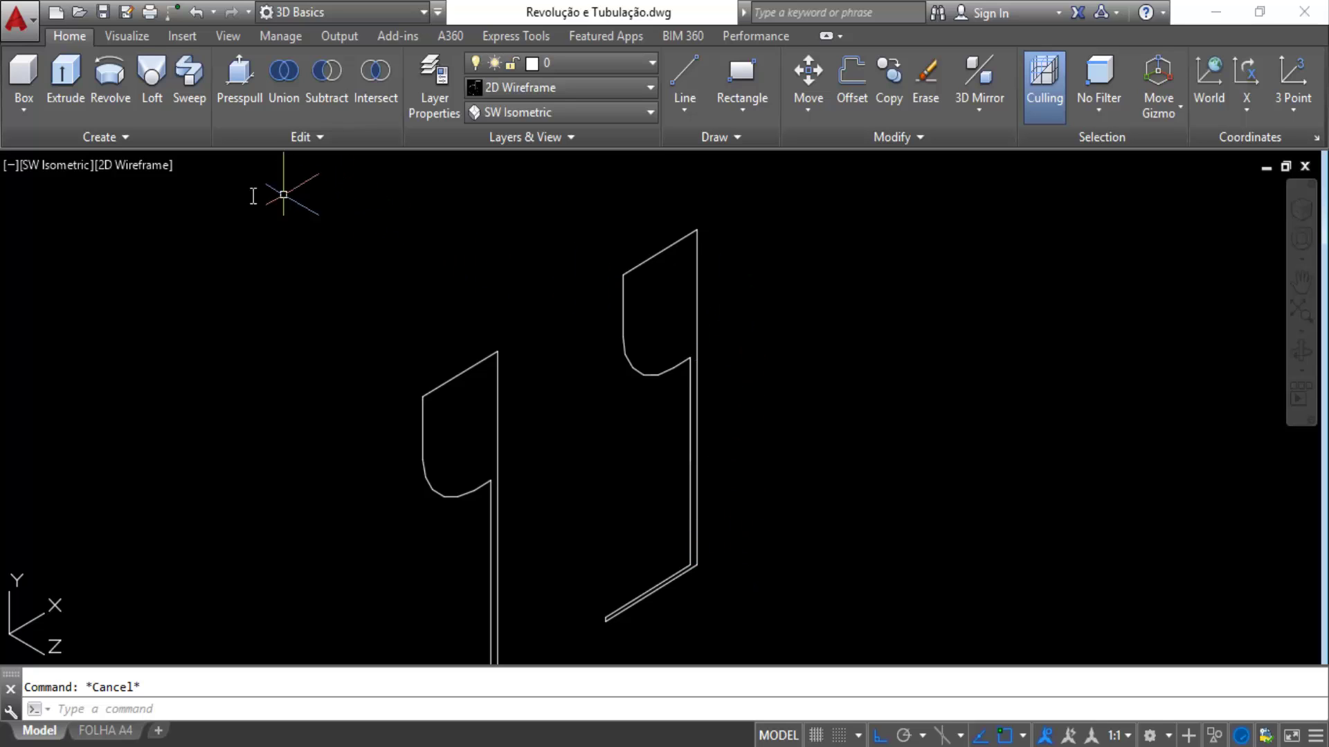
Revolve the right-hand closed profile 360 degrees about a vertical axis through the bottom end of its outer vertical edge.
click(118, 83)
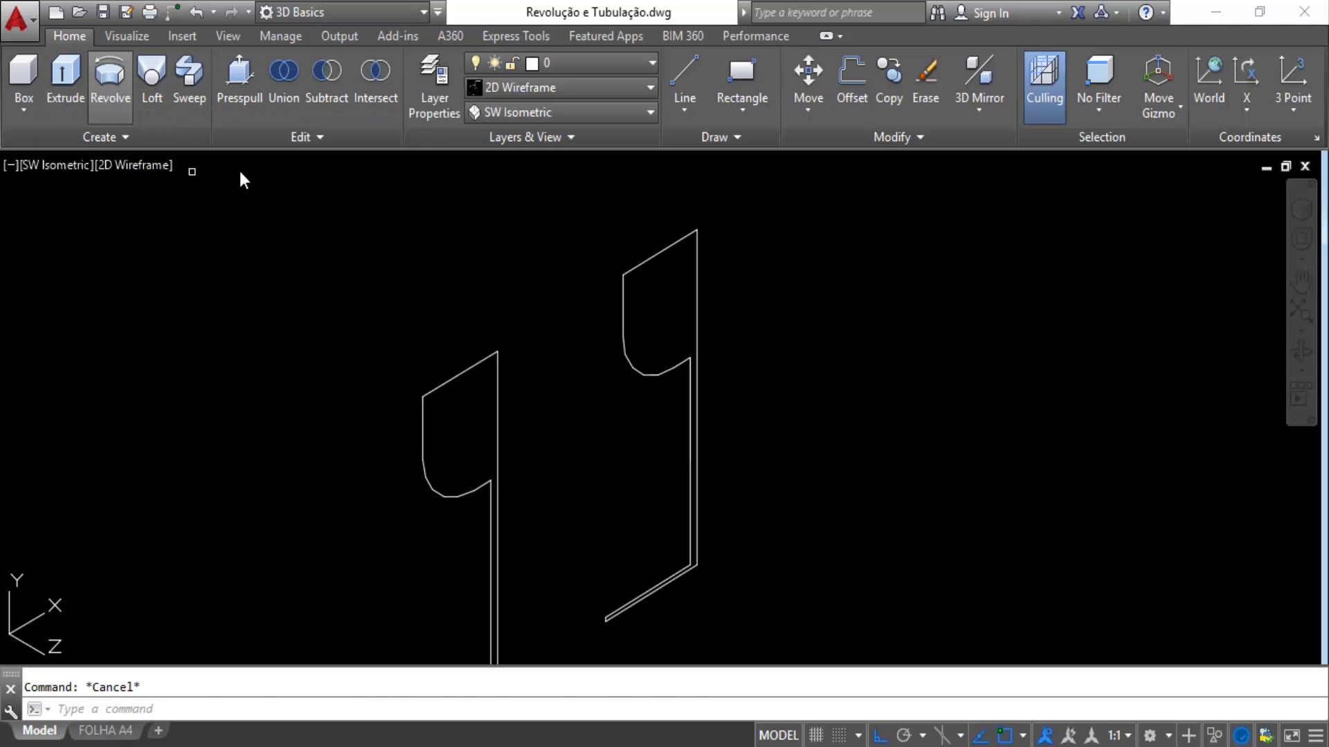
click(646, 261)
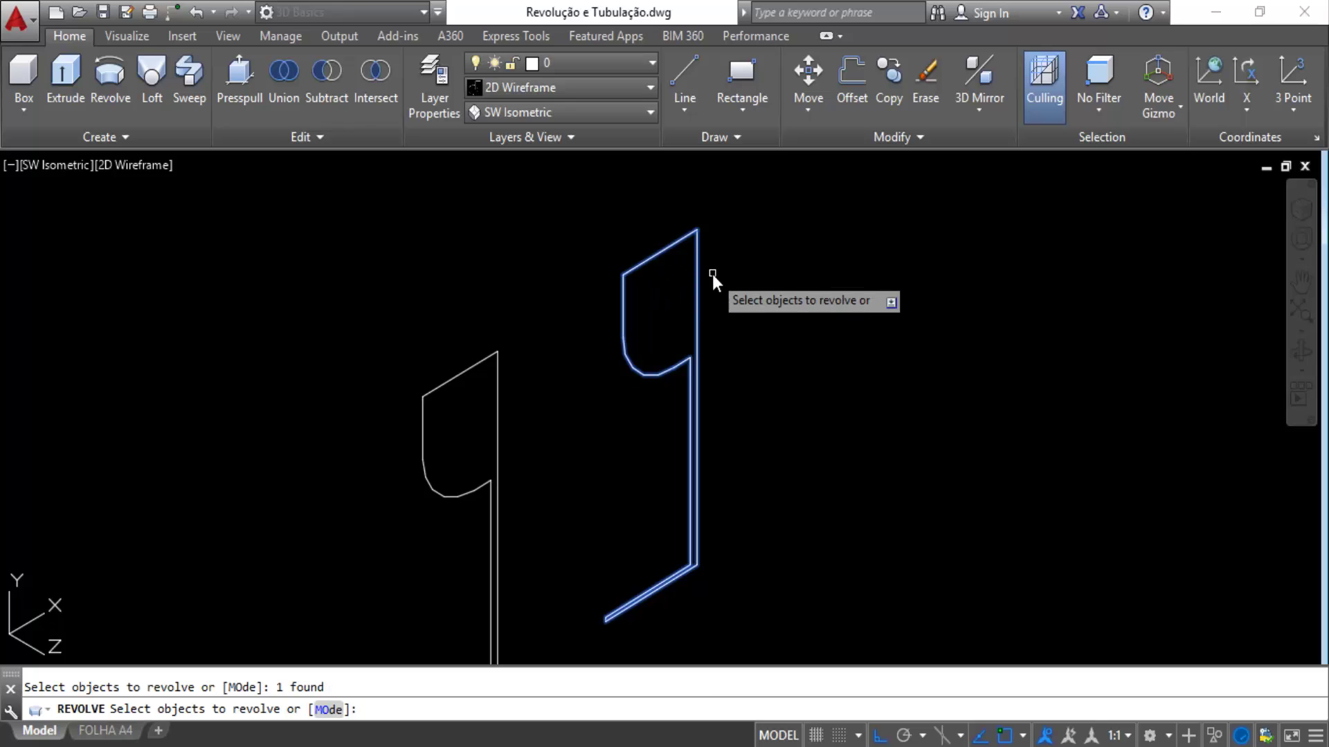
key(Return)
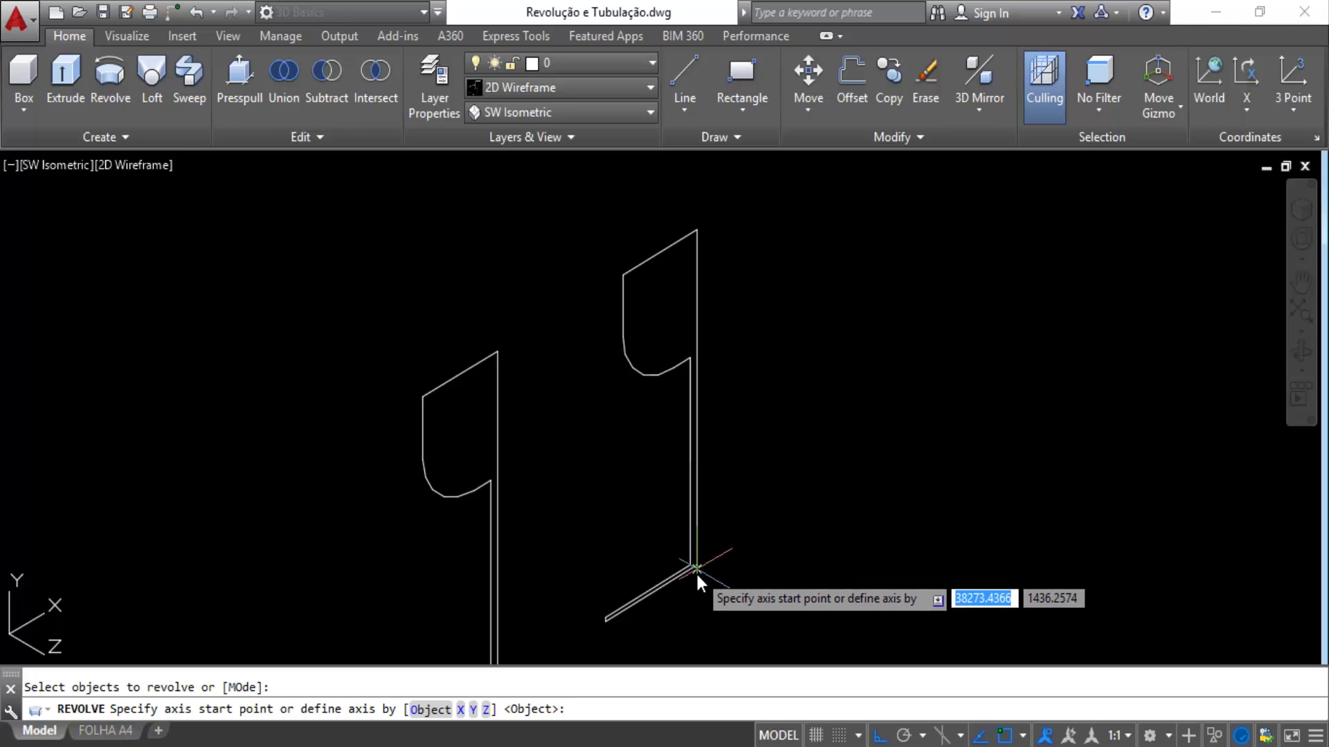
scroll(695, 572, up, 3)
click(700, 537)
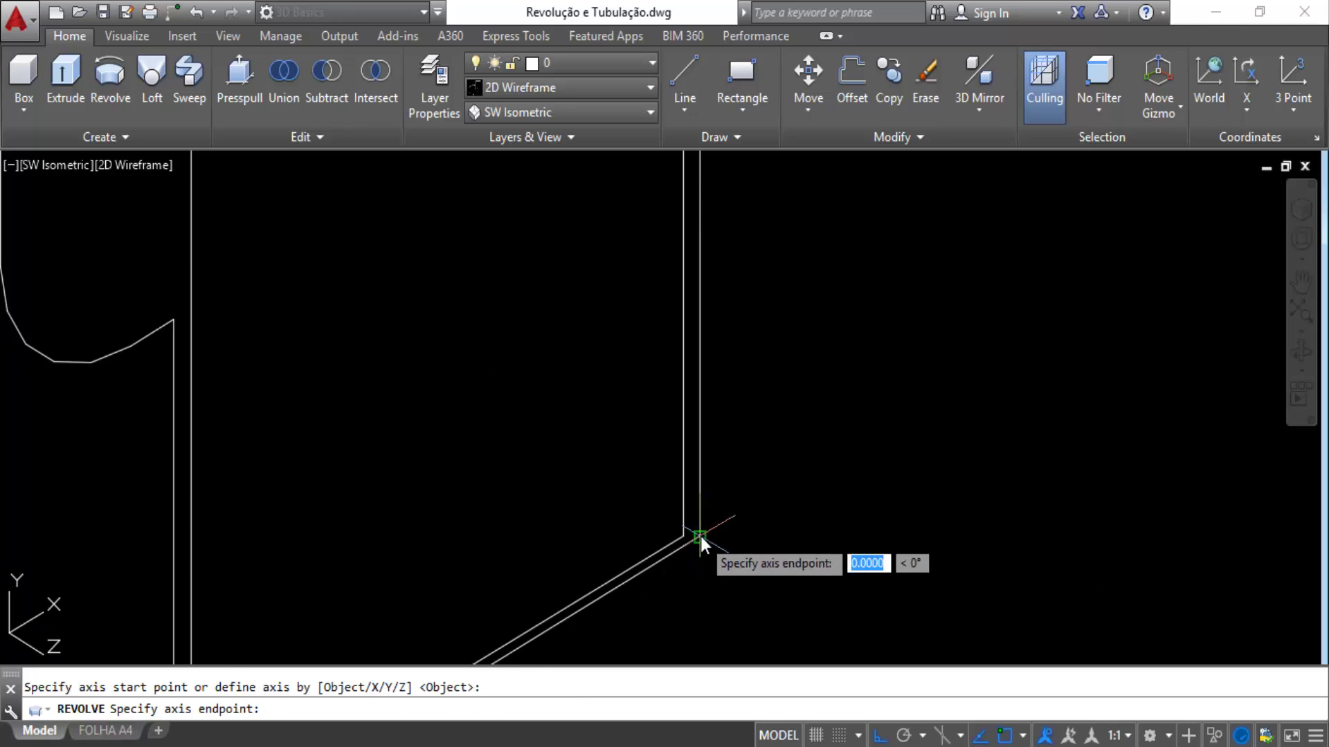
scroll(707, 495, down, 5)
scroll(719, 410, up, 2)
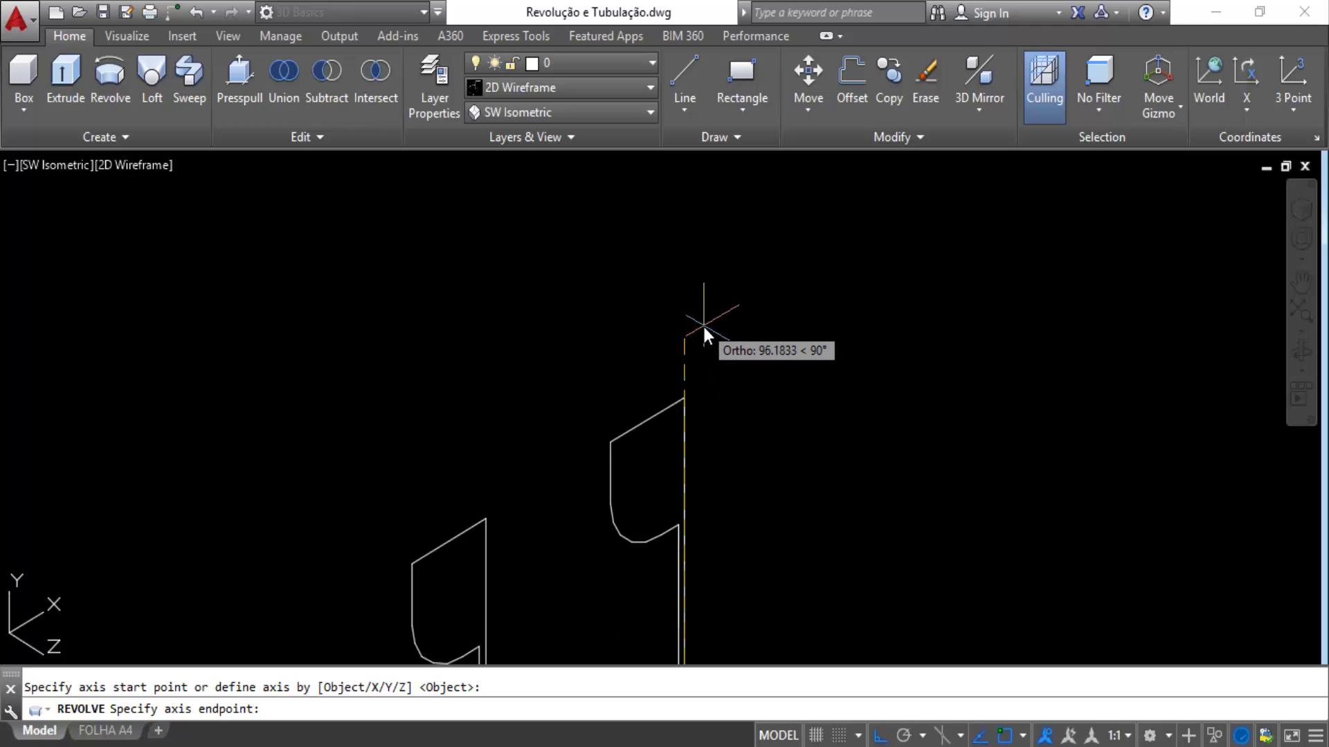
scroll(704, 323, down, 2)
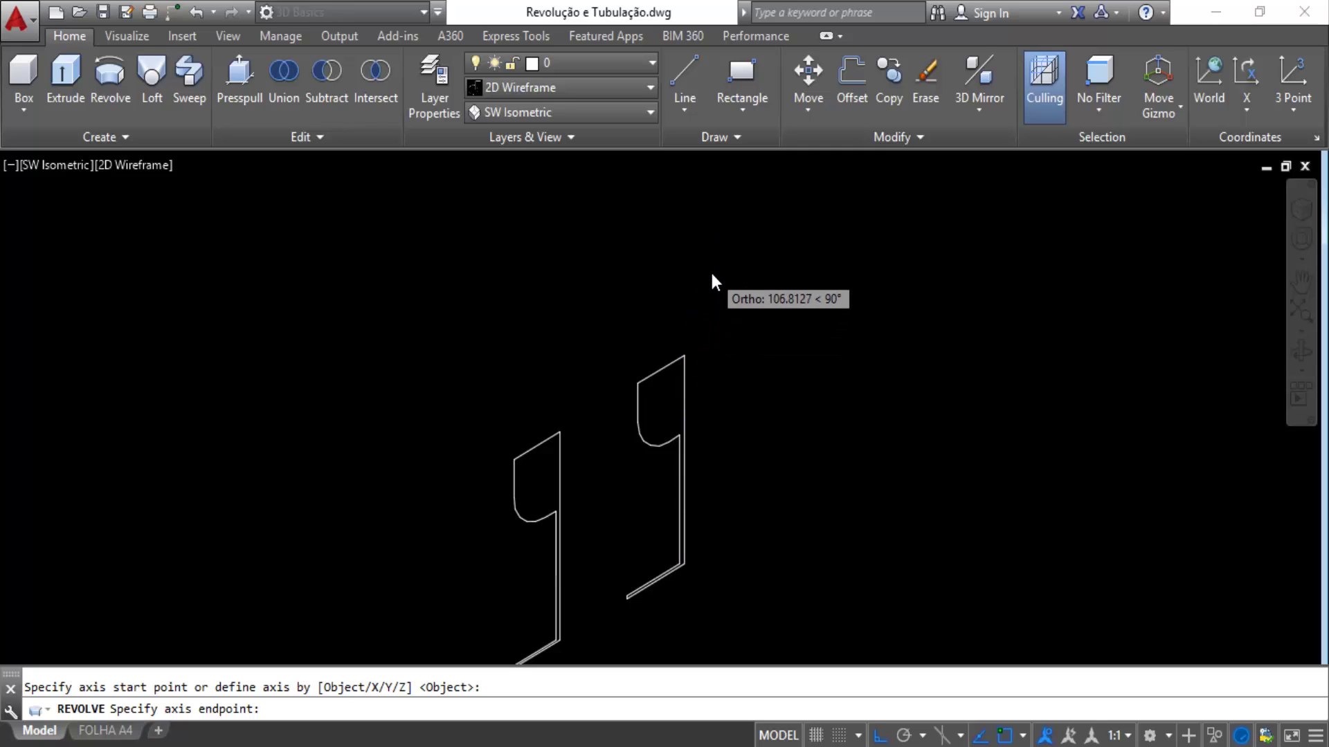
click(712, 275)
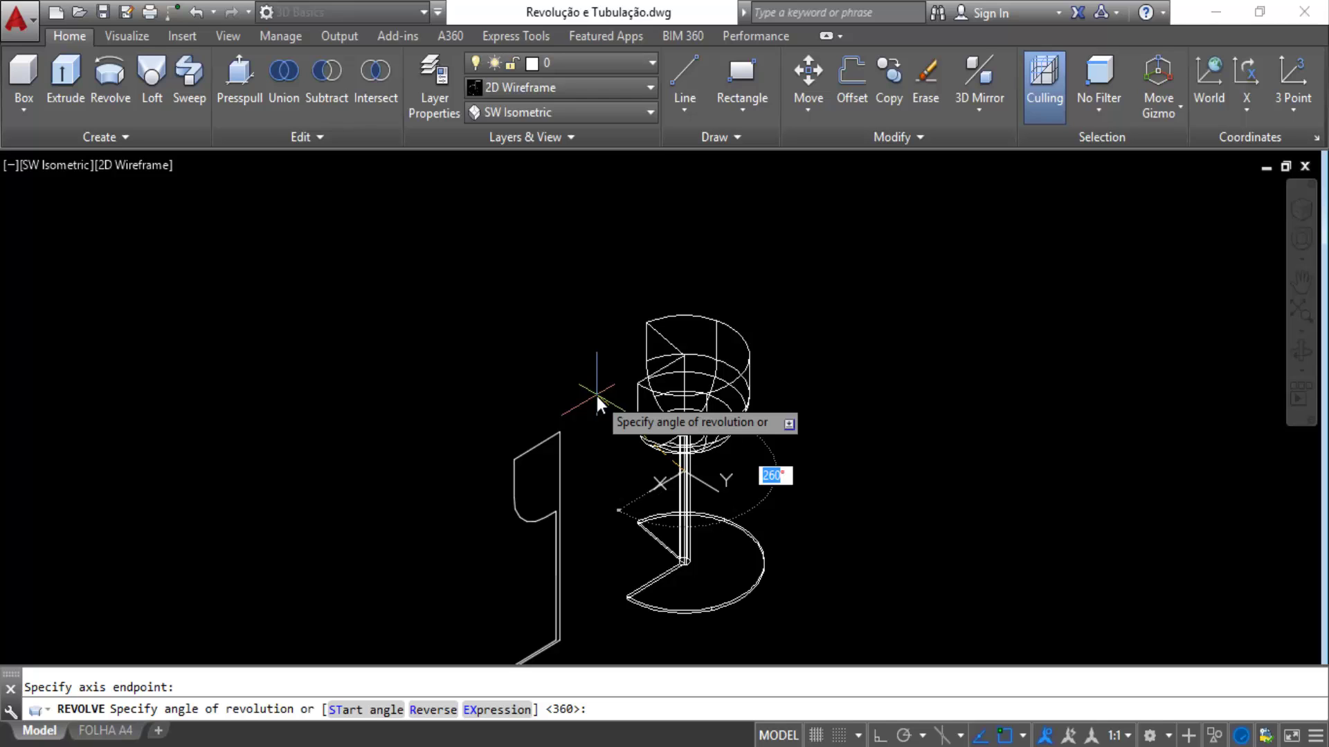
key(Return)
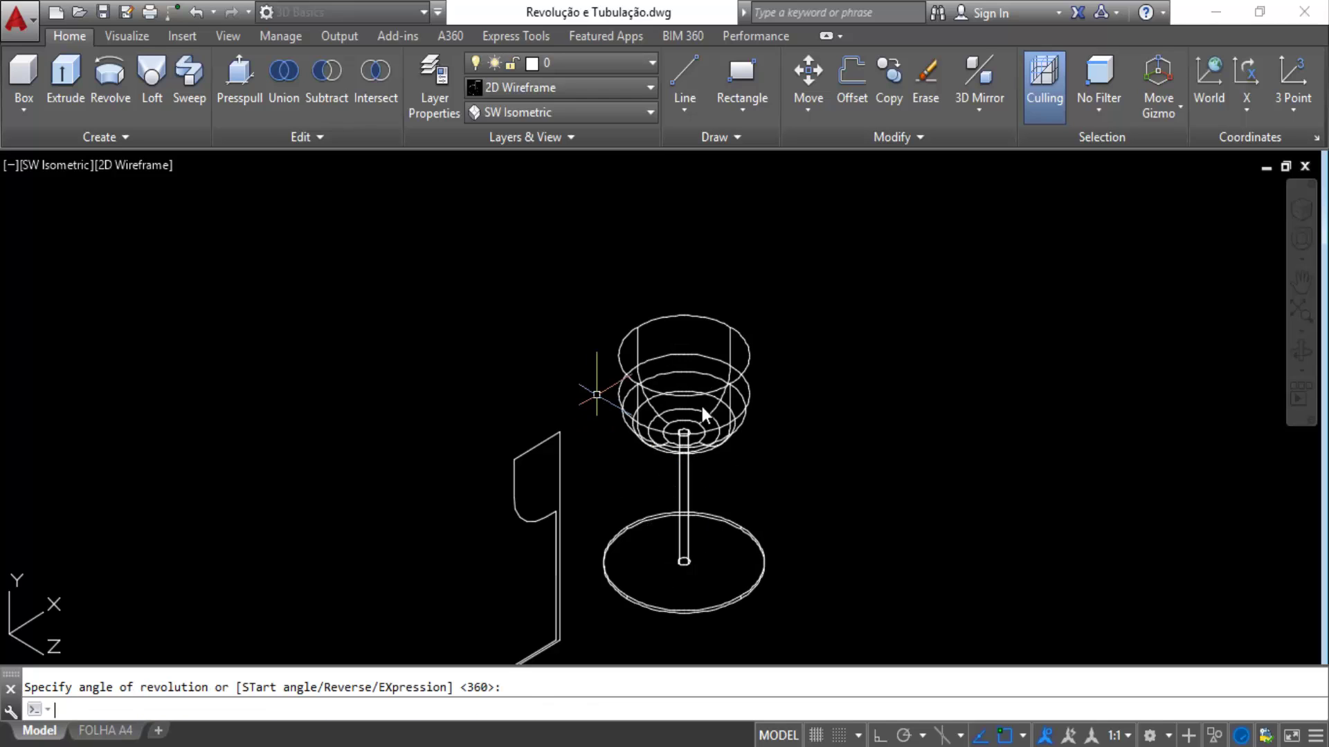
Set the visual style to Realistic to shade the revolved goblet.
scroll(721, 526, up, 2)
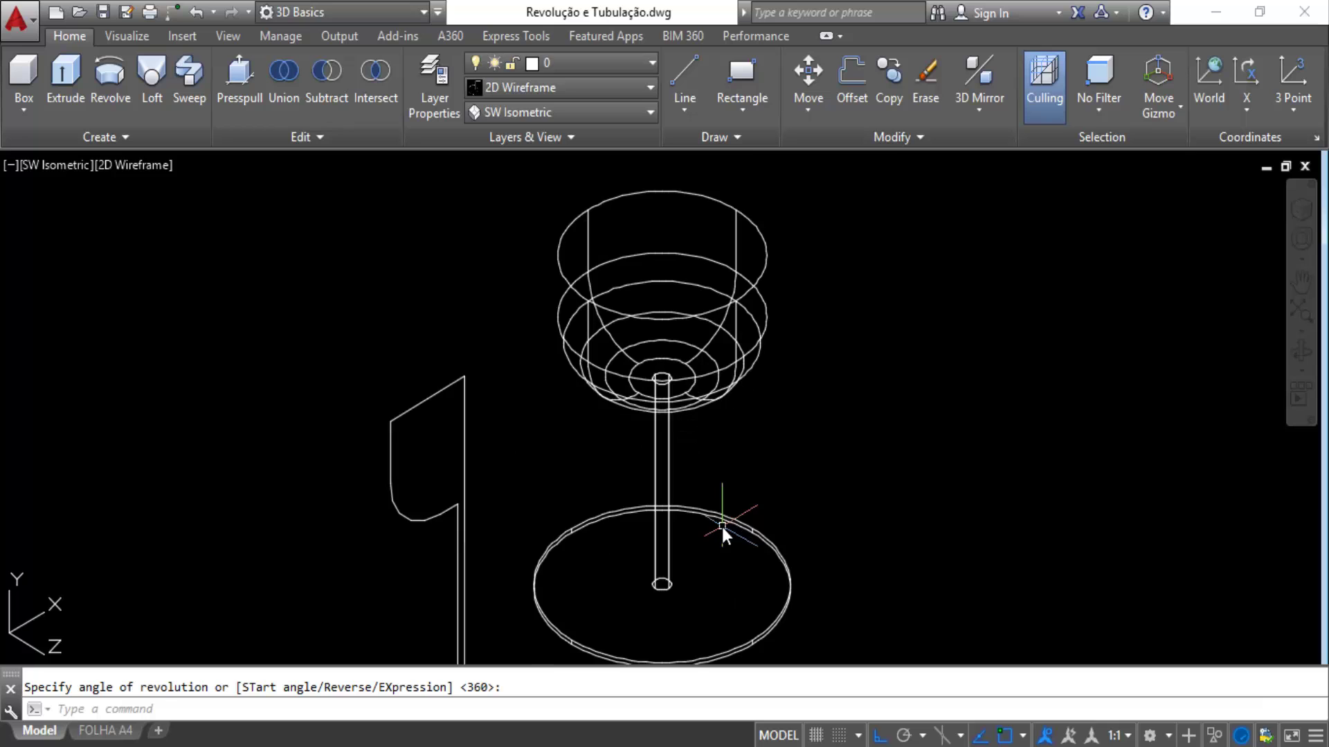
mouse_move(721, 526)
middle_down()
mouse_move(789, 415)
mouse_move(748, 464)
middle_up()
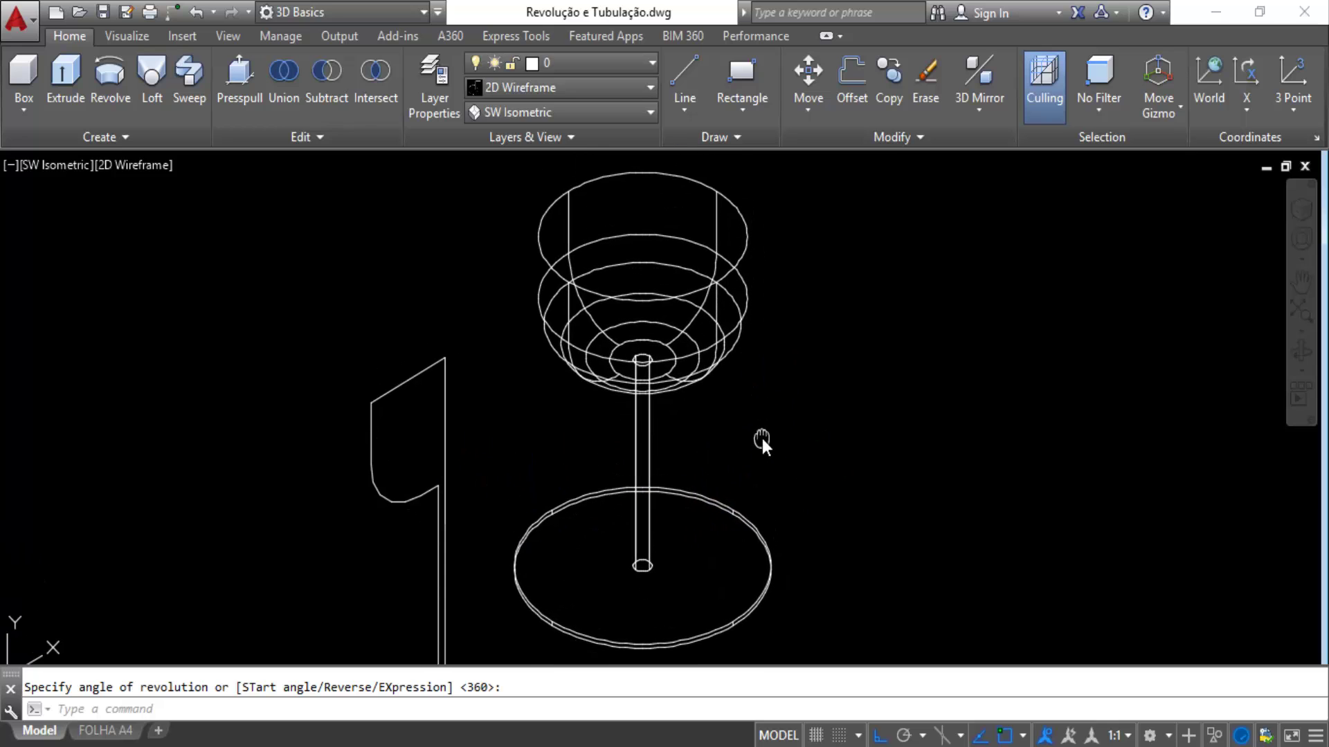
click(588, 87)
click(747, 141)
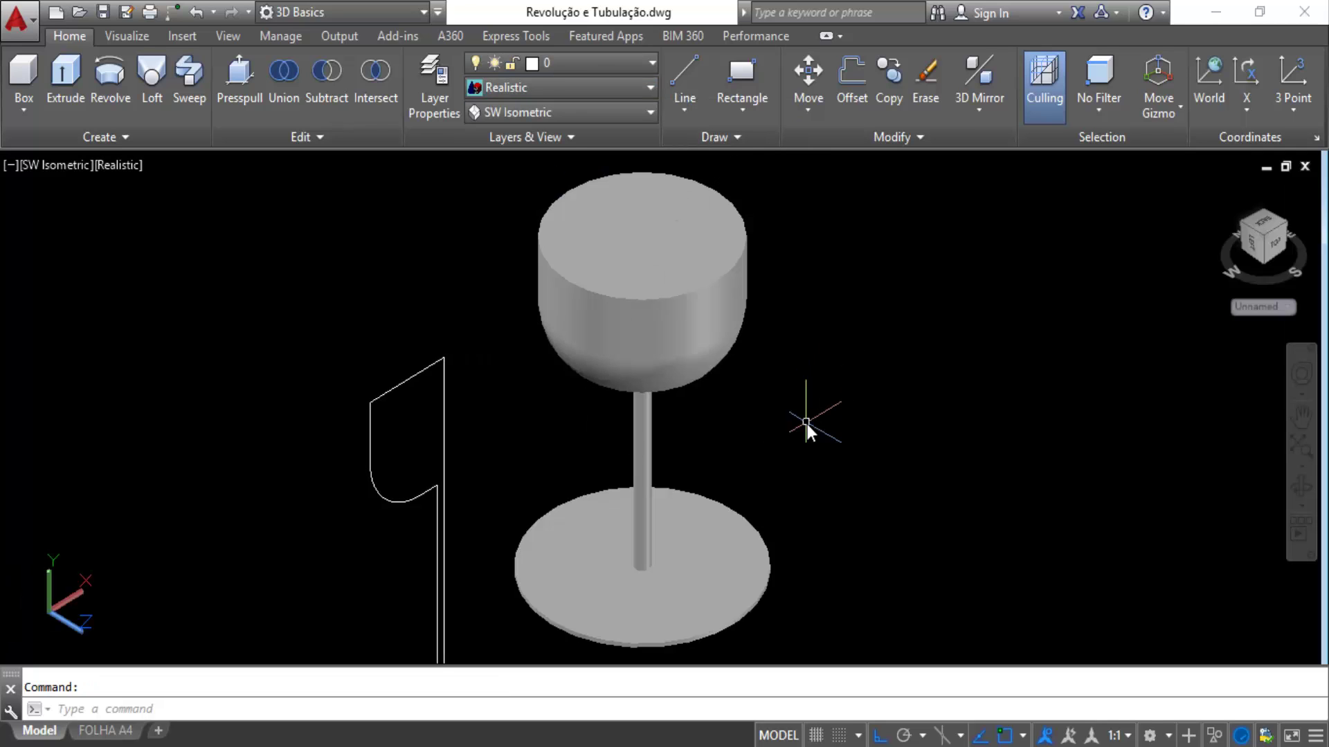
Inspect the shaded goblet's bowl, stem and base from different angles, and undo the orbit to restore the isometric view.
middle_drag(774, 483, 796, 445)
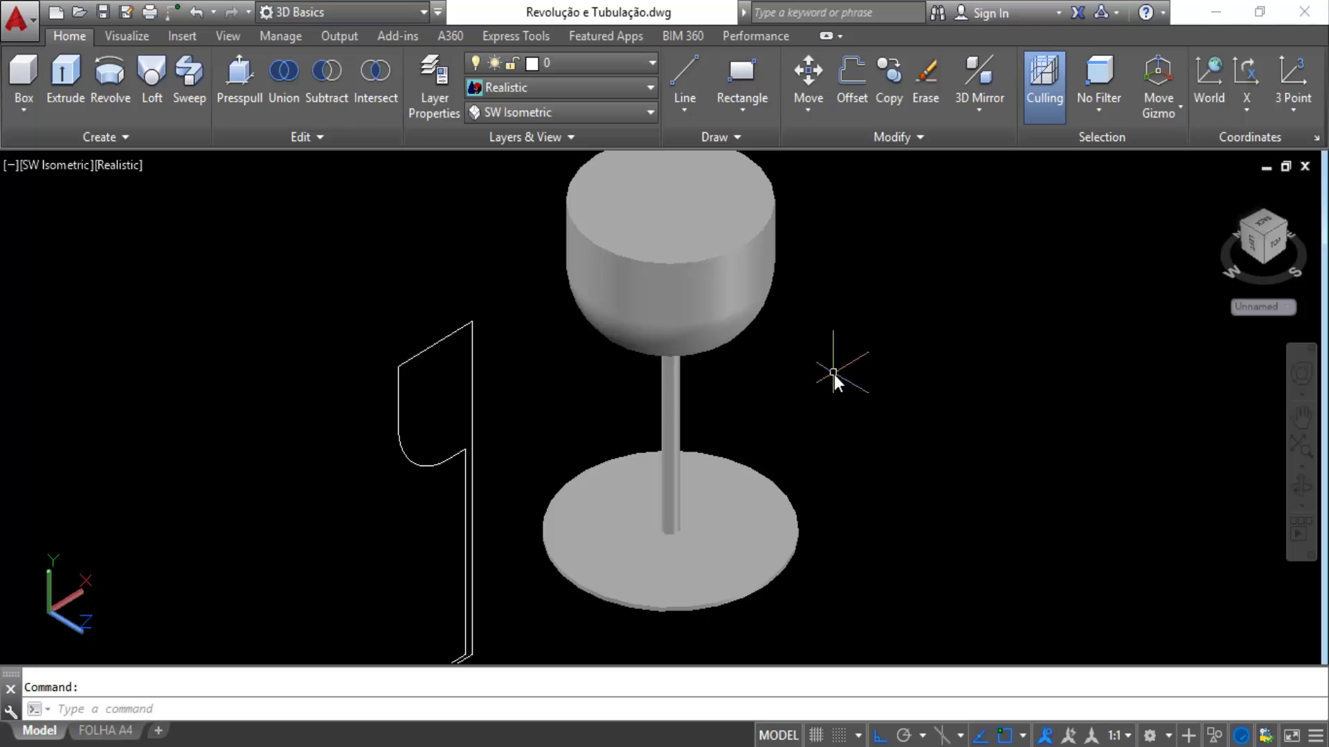
click(1301, 487)
drag(758, 378, 697, 325)
drag(760, 366, 308, 348)
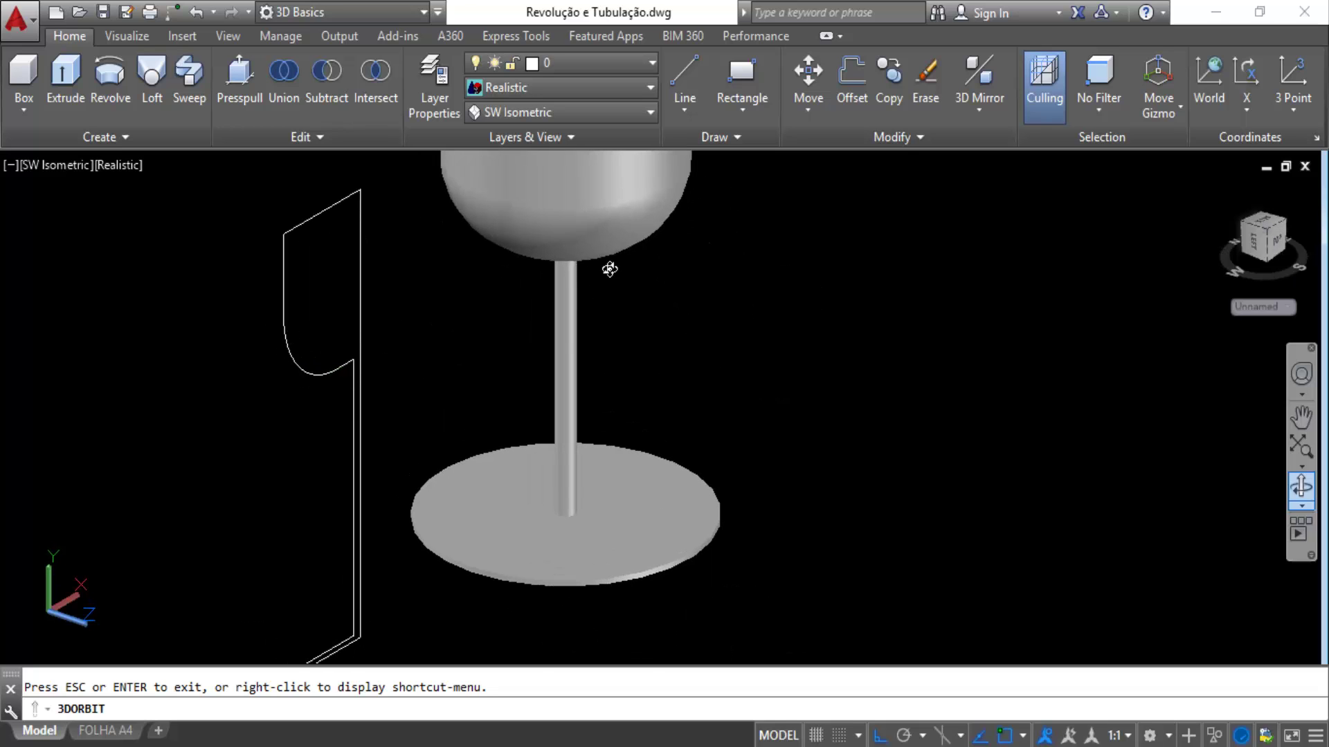
mouse_move(631, 337)
mouse_down()
mouse_move(573, 320)
mouse_move(629, 338)
mouse_up()
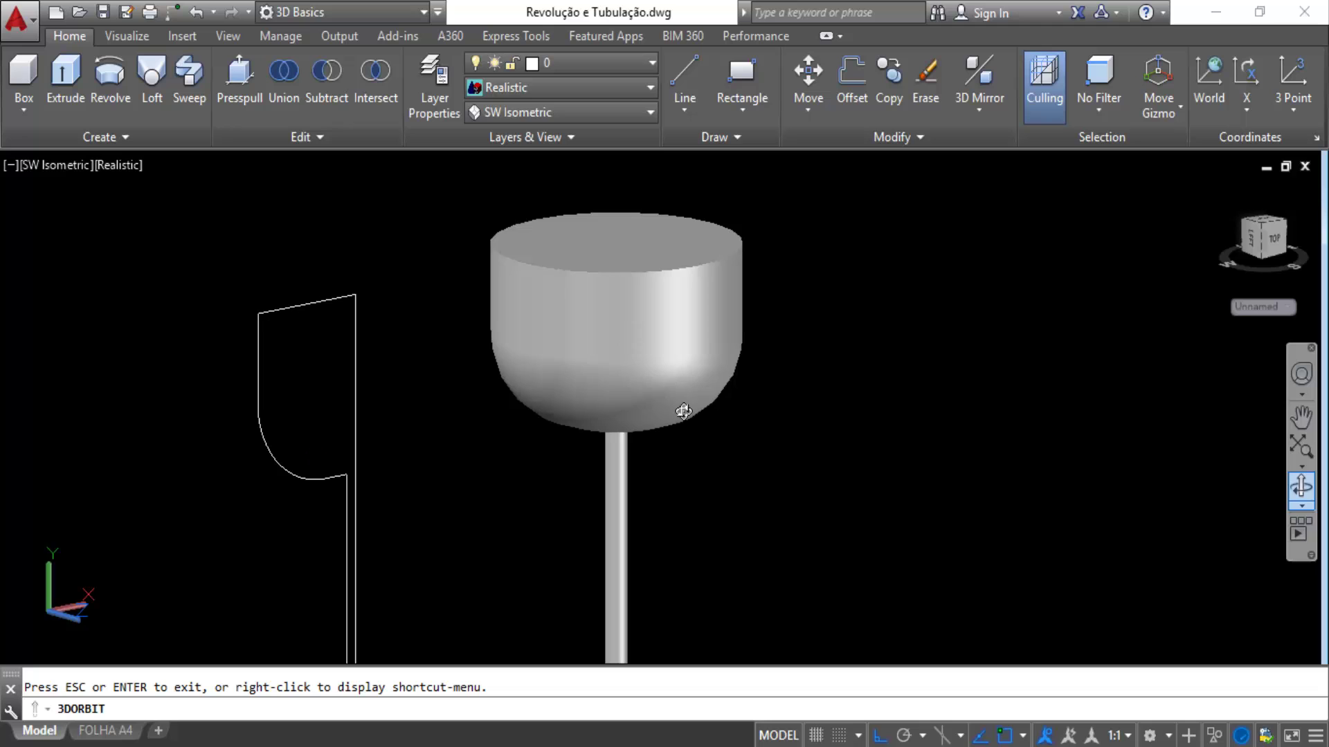
drag(682, 413, 696, 408)
key(ctrl+z)
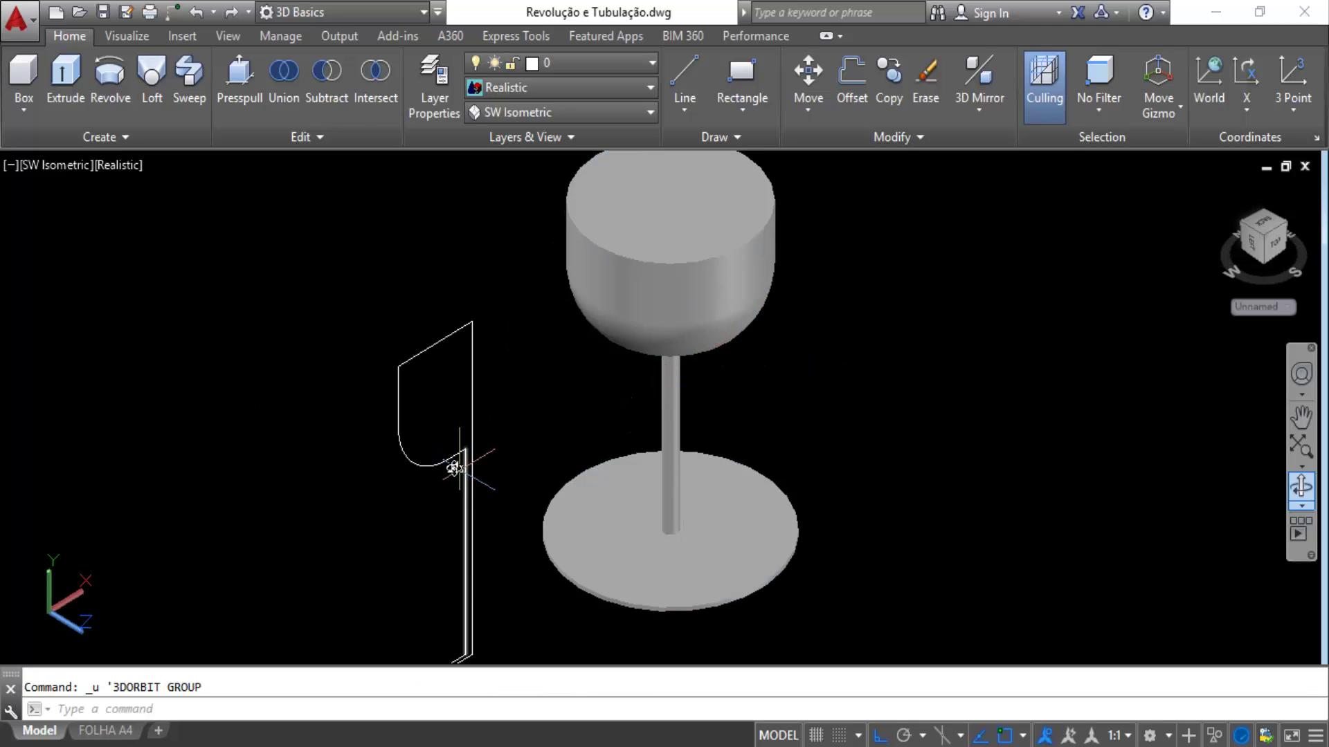
scroll(457, 458, up, 3)
scroll(747, 439, down, 4)
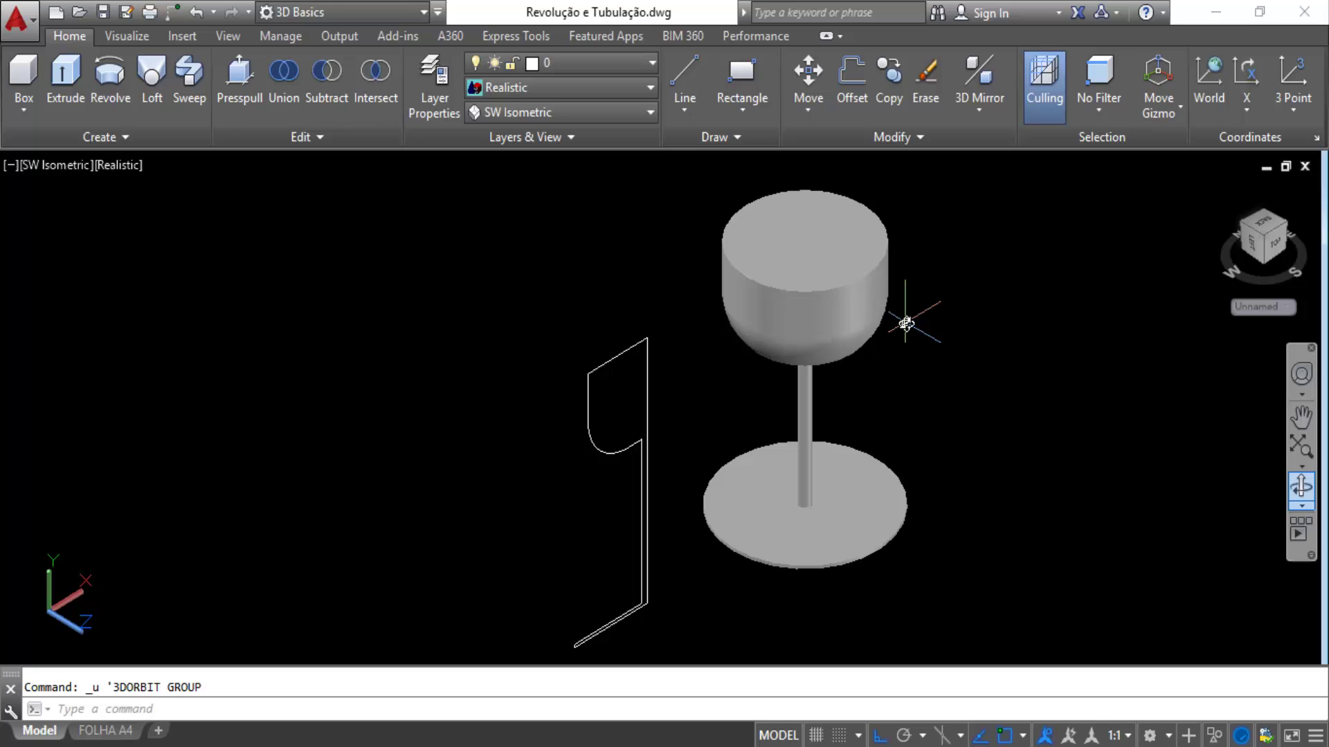
scroll(896, 216, up, 2)
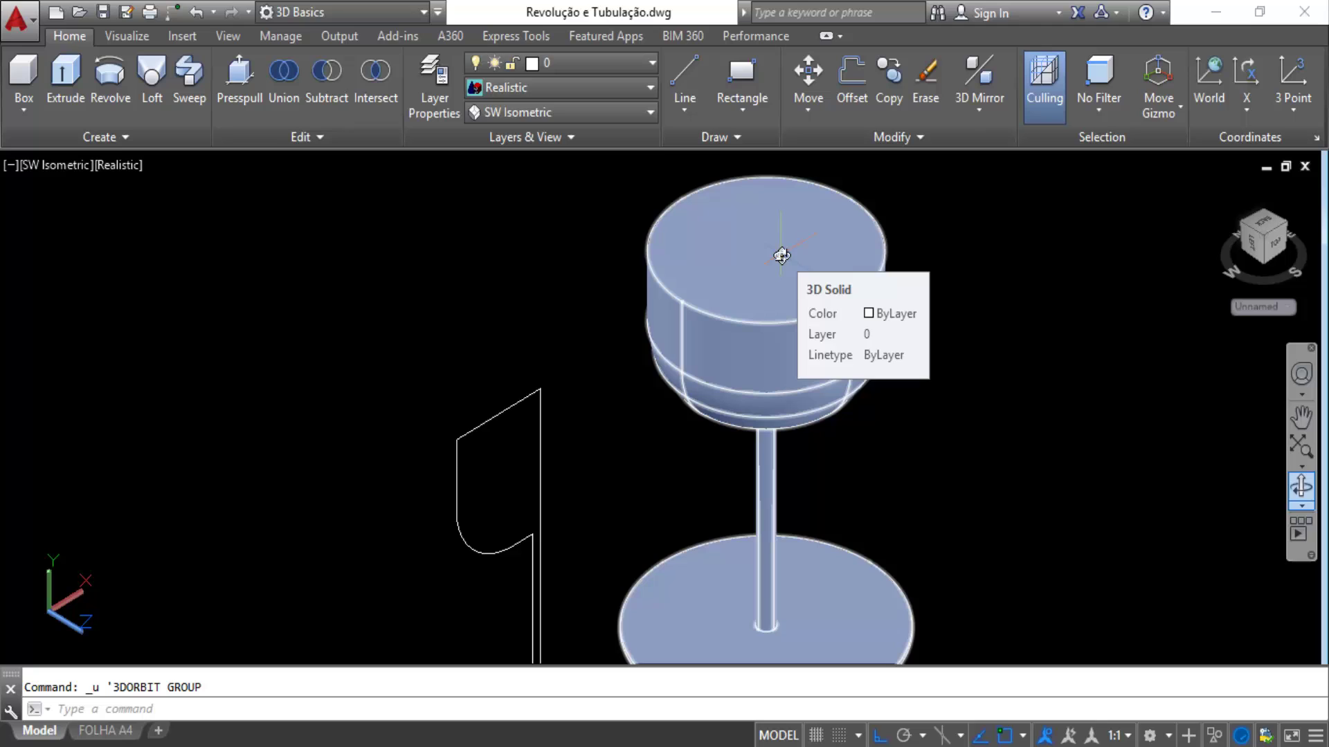
scroll(758, 277, down, 2)
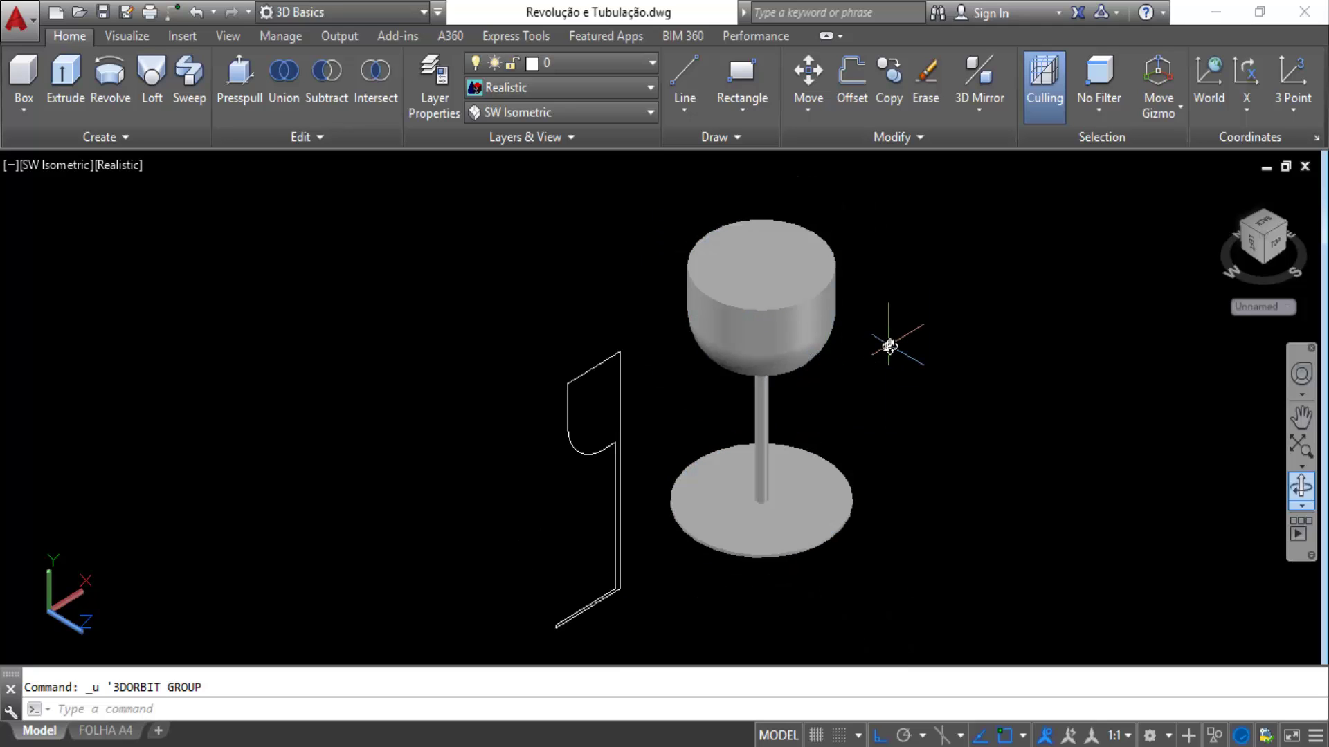
Examine the other revolved solids in the drawing, the small ring and the large rounded ring.
scroll(890, 346, down, 5)
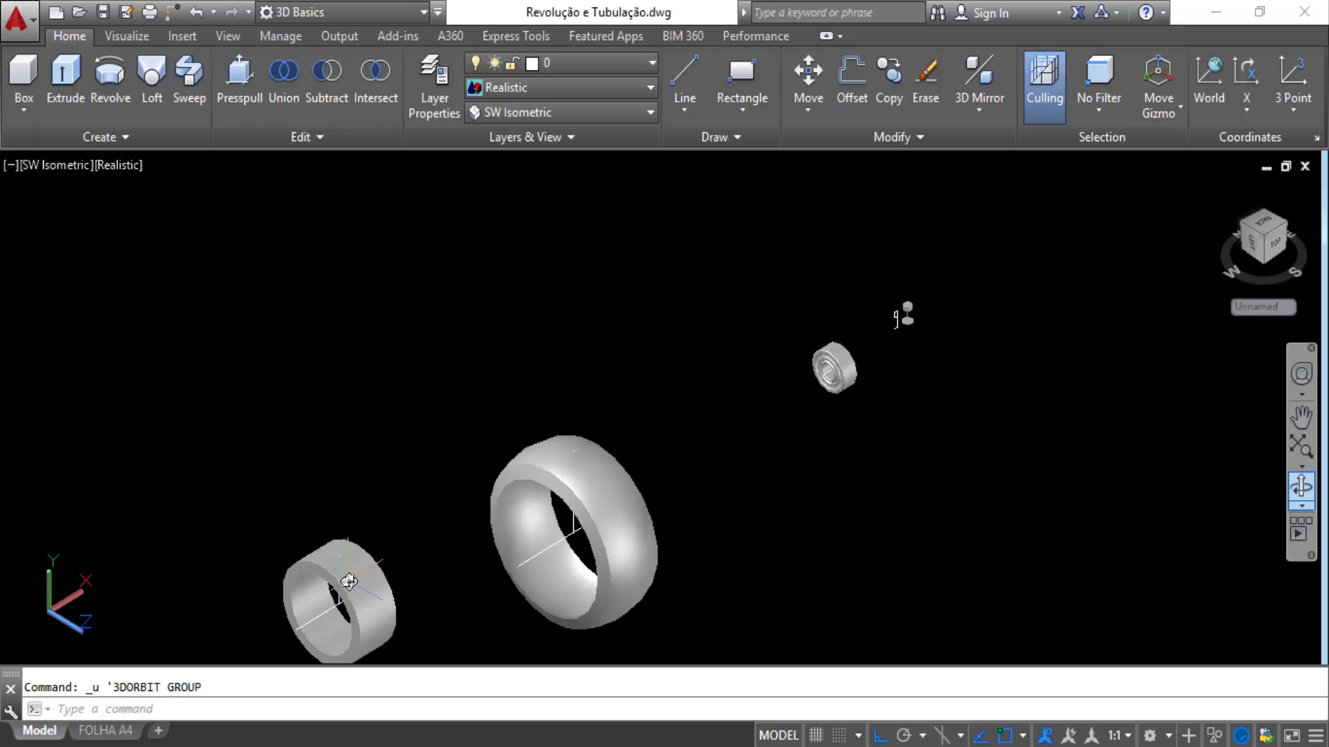
scroll(342, 568, up, 5)
scroll(326, 311, down, 4)
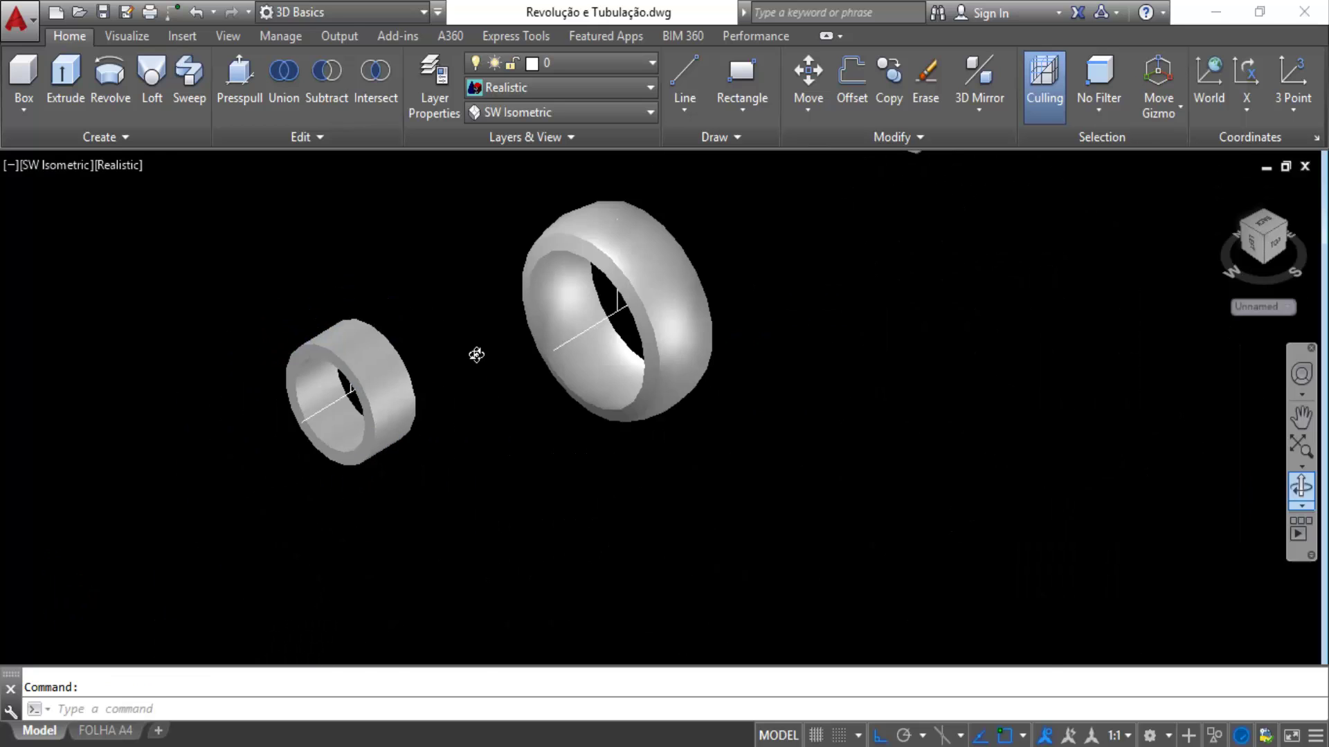
middle_drag(492, 392, 392, 544)
scroll(553, 362, up, 4)
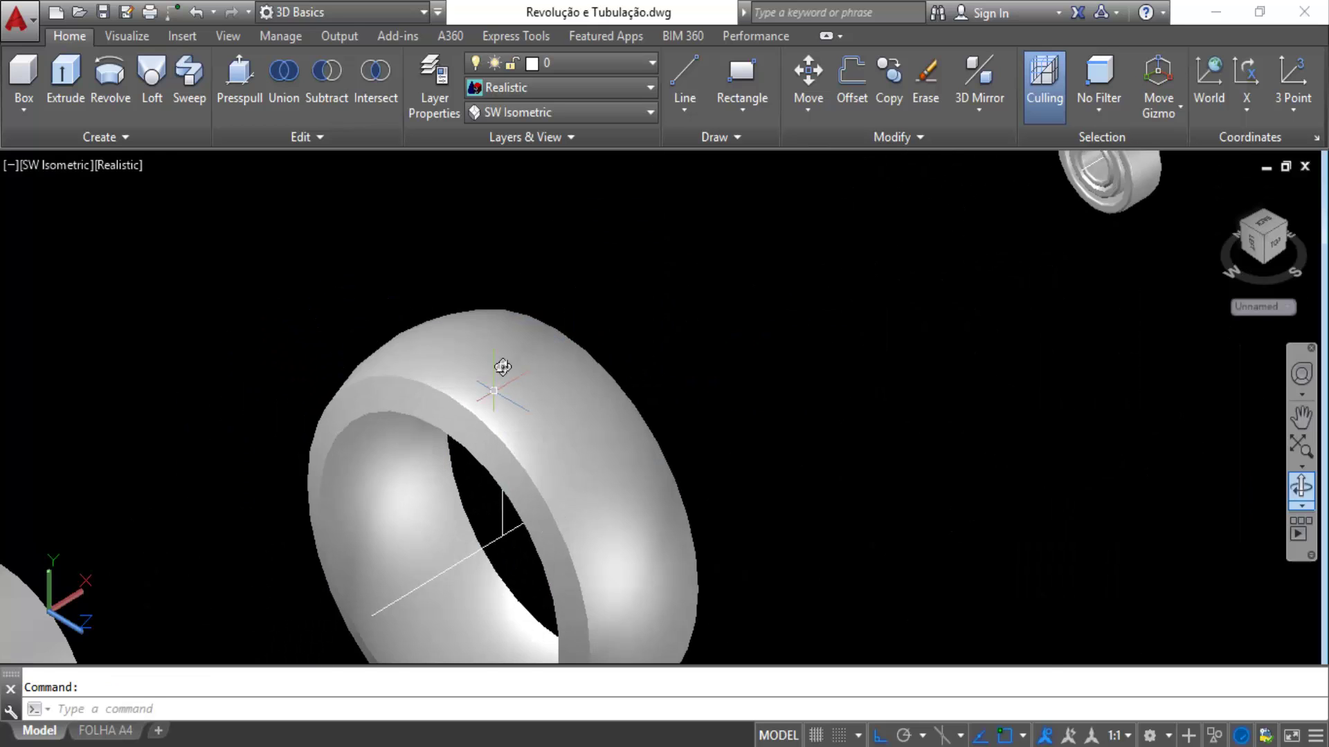
click(545, 348)
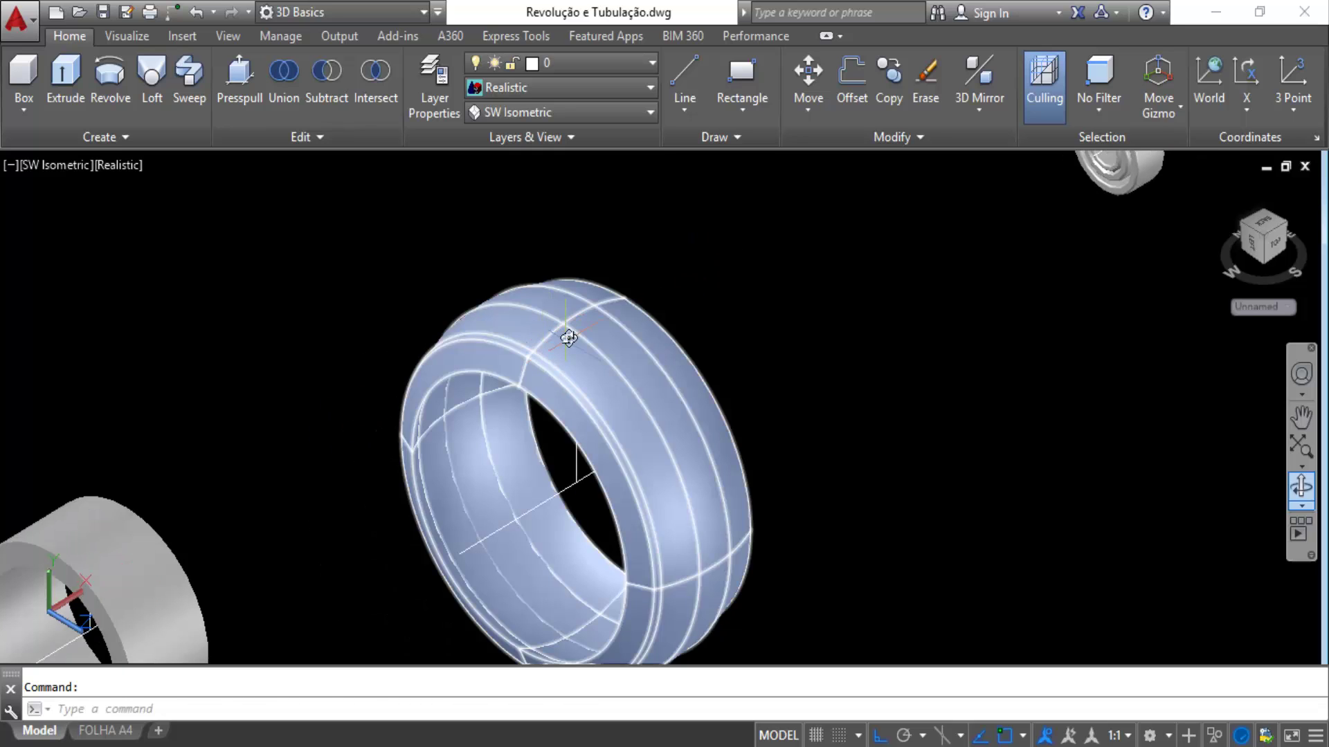
scroll(748, 310, down, 3)
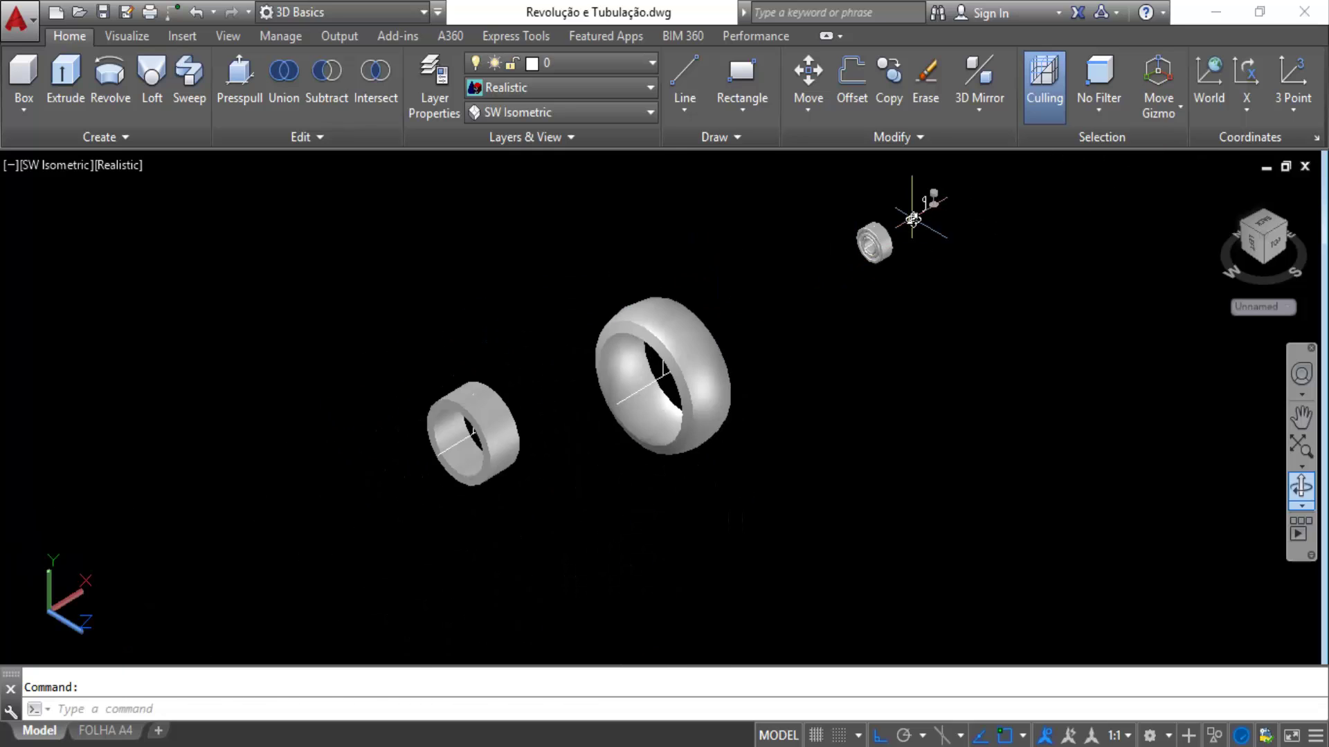
Examine the concentric-grooved ring and the goblet up close, then the whole row of shaded revolved solids.
scroll(854, 261, up, 5)
scroll(766, 271, up, 3)
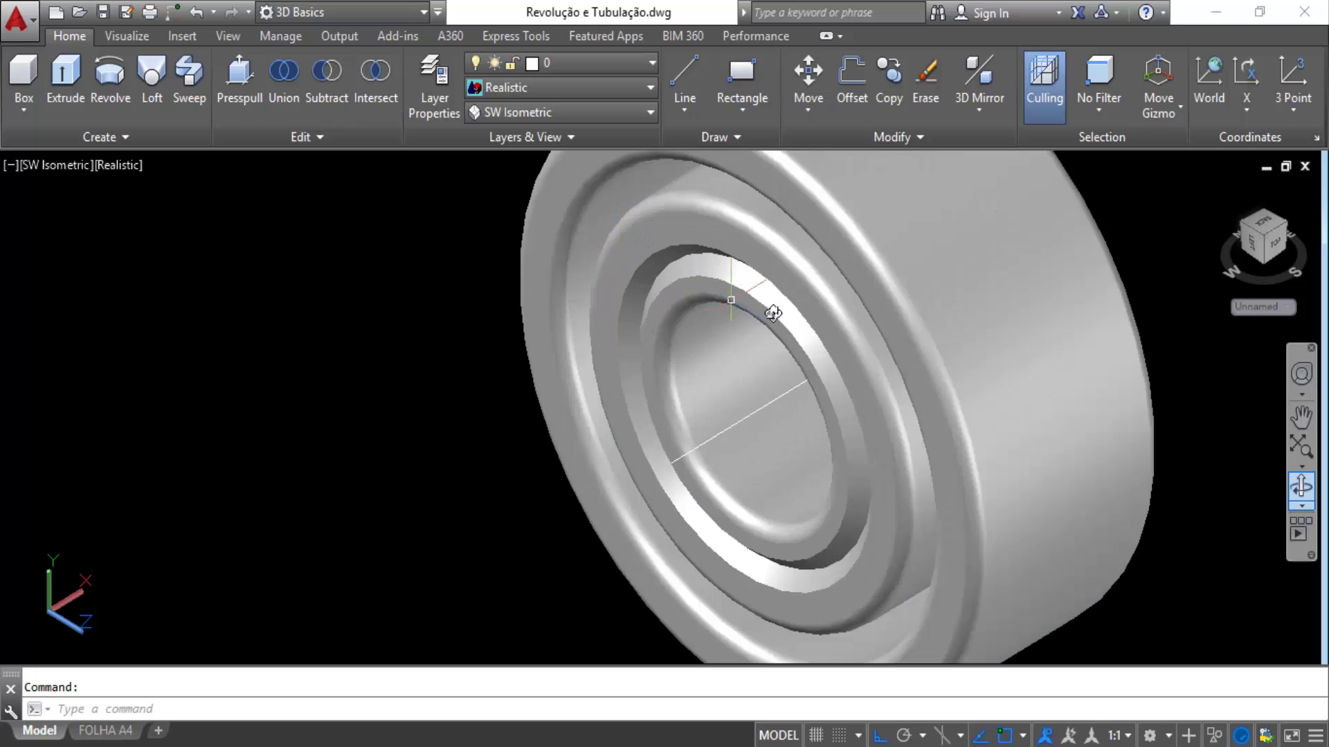
scroll(925, 377, up, 3)
scroll(918, 307, down, 5)
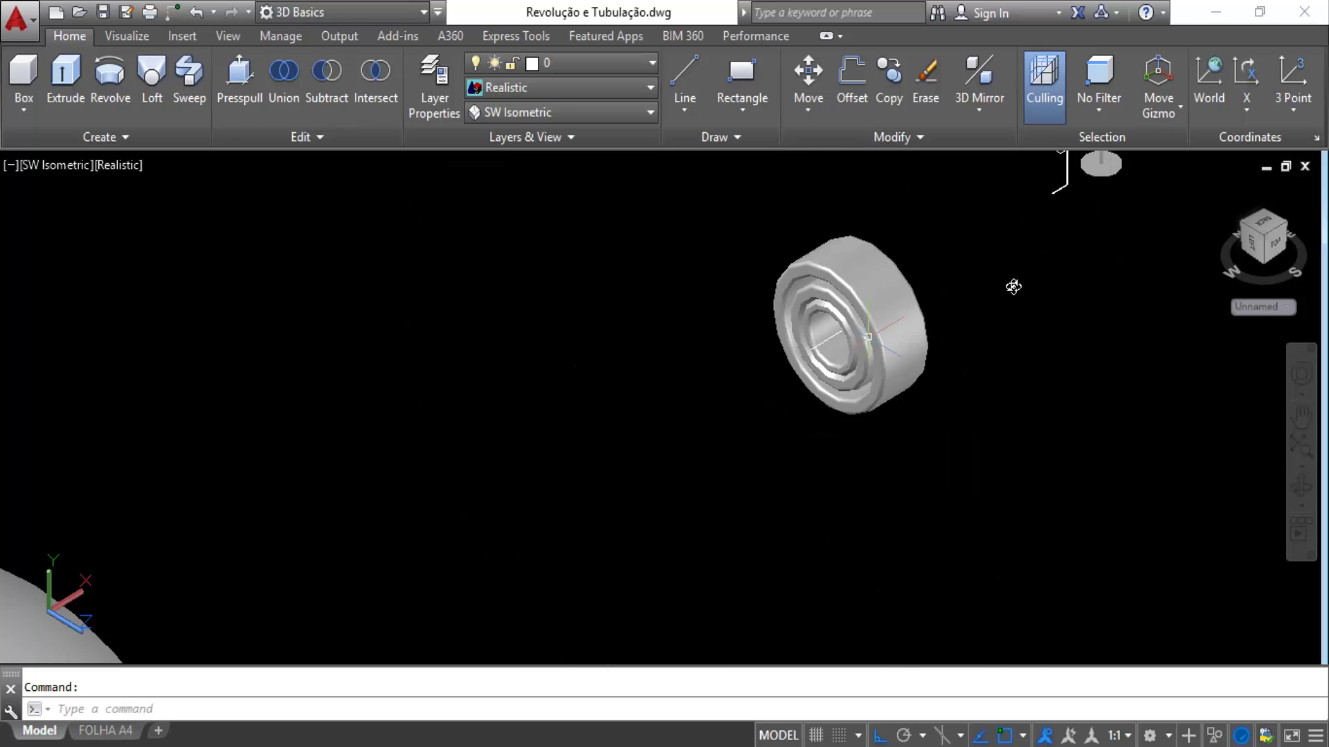
middle_drag(1011, 288, 872, 413)
scroll(996, 244, up, 3)
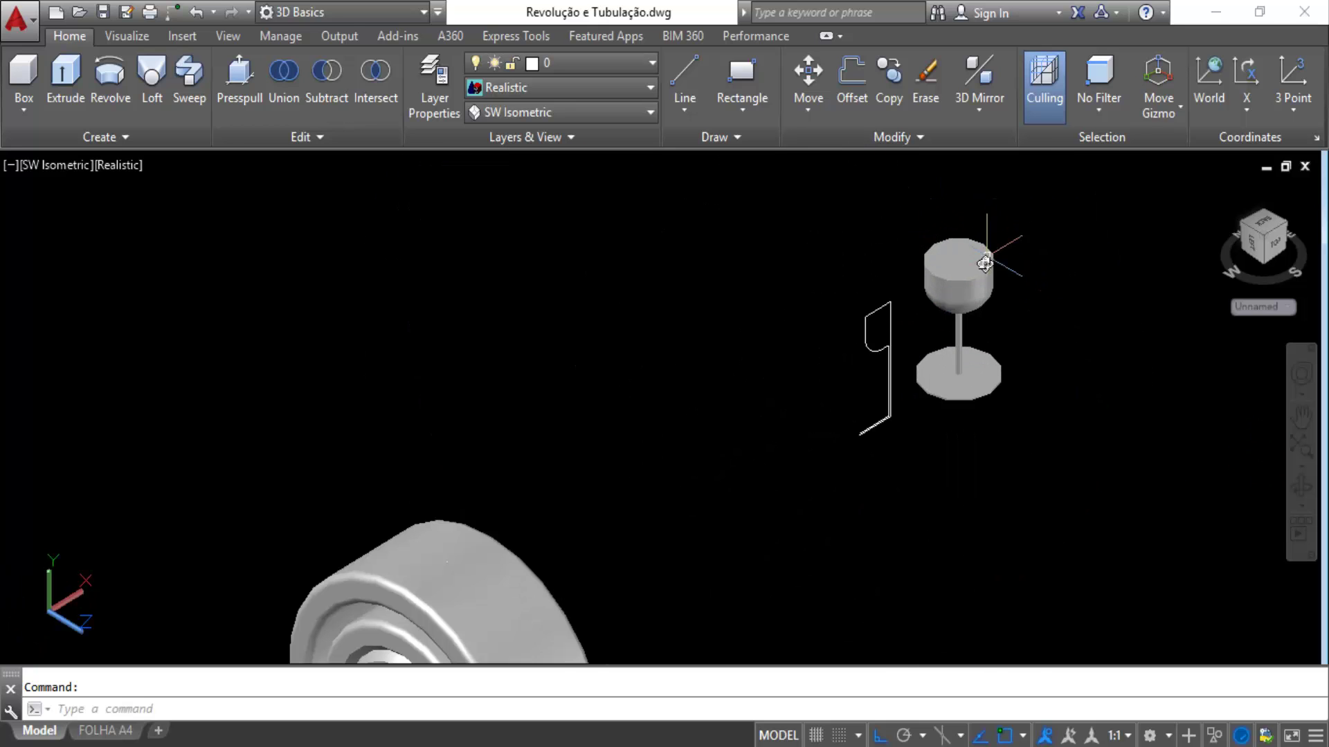
scroll(985, 263, up, 4)
scroll(928, 335, down, 7)
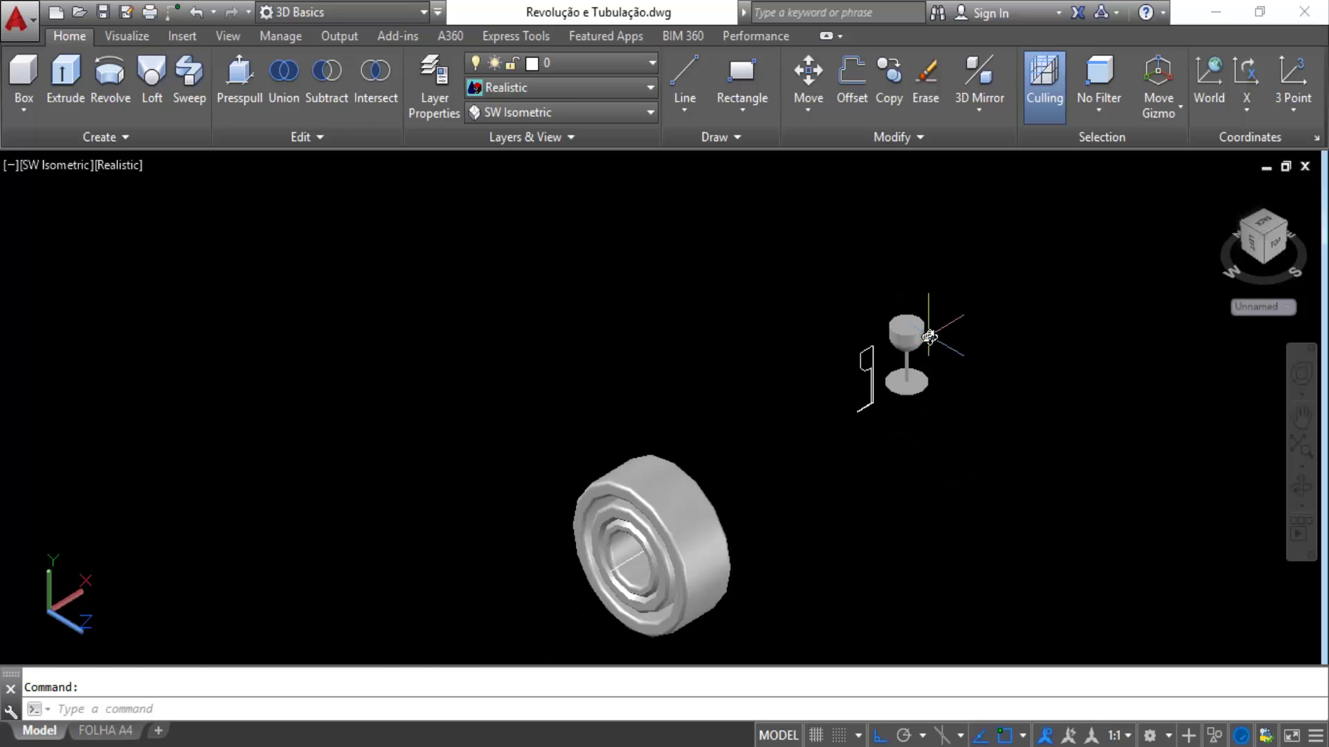
scroll(929, 336, down, 2)
middle_drag(755, 445, 833, 310)
scroll(765, 397, down, 6)
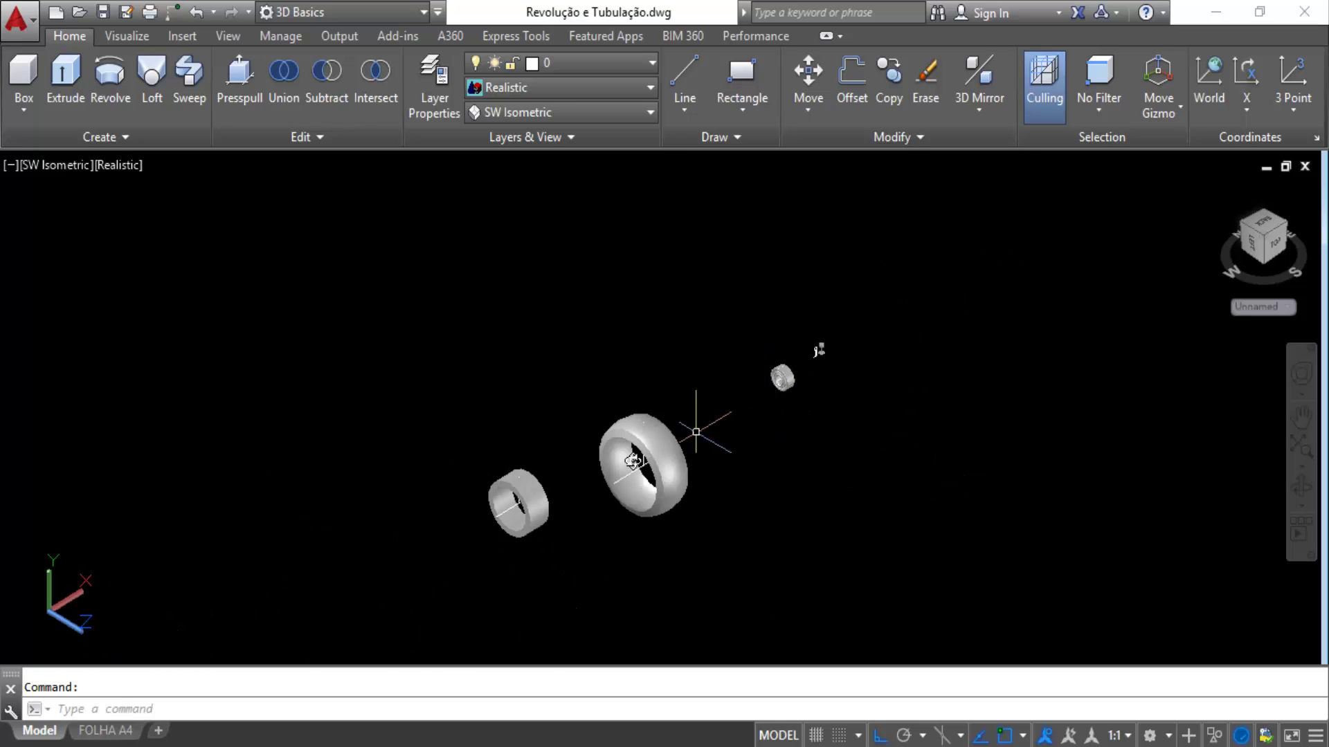
scroll(633, 461, up, 2)
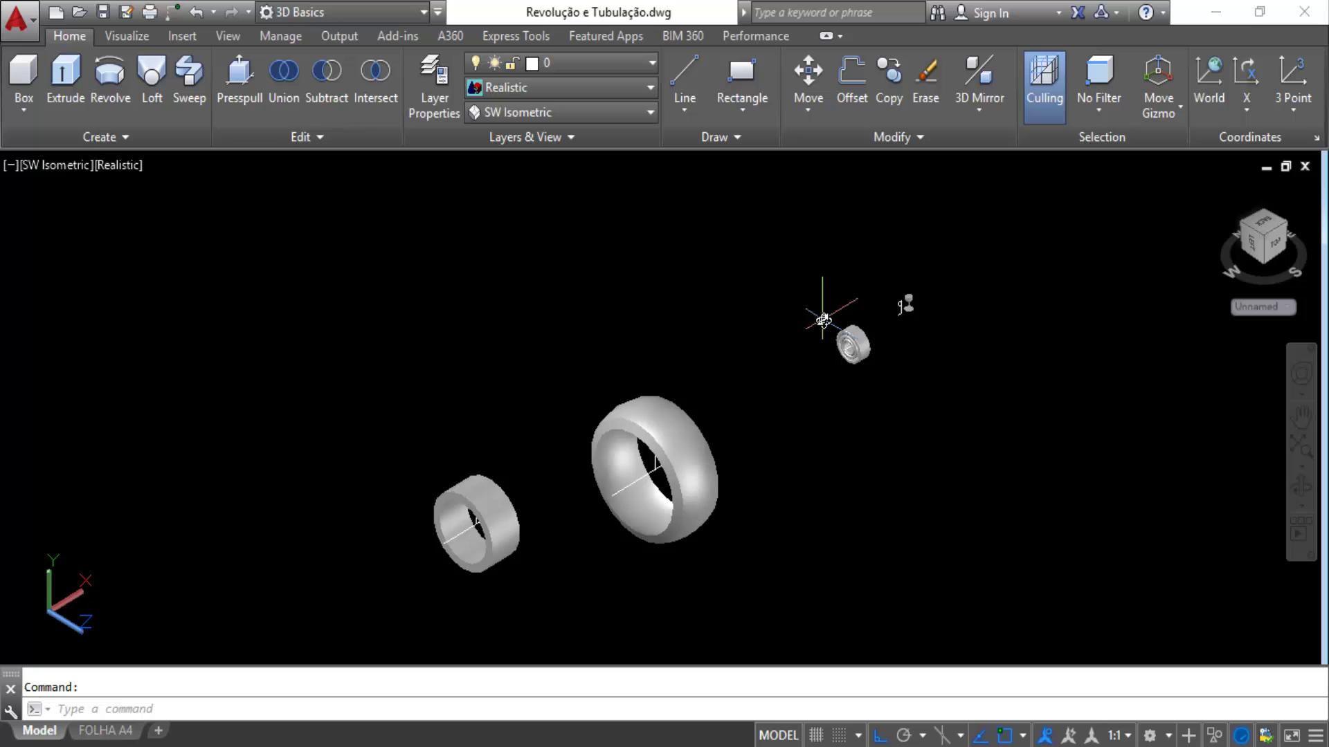
scroll(904, 296, up, 10)
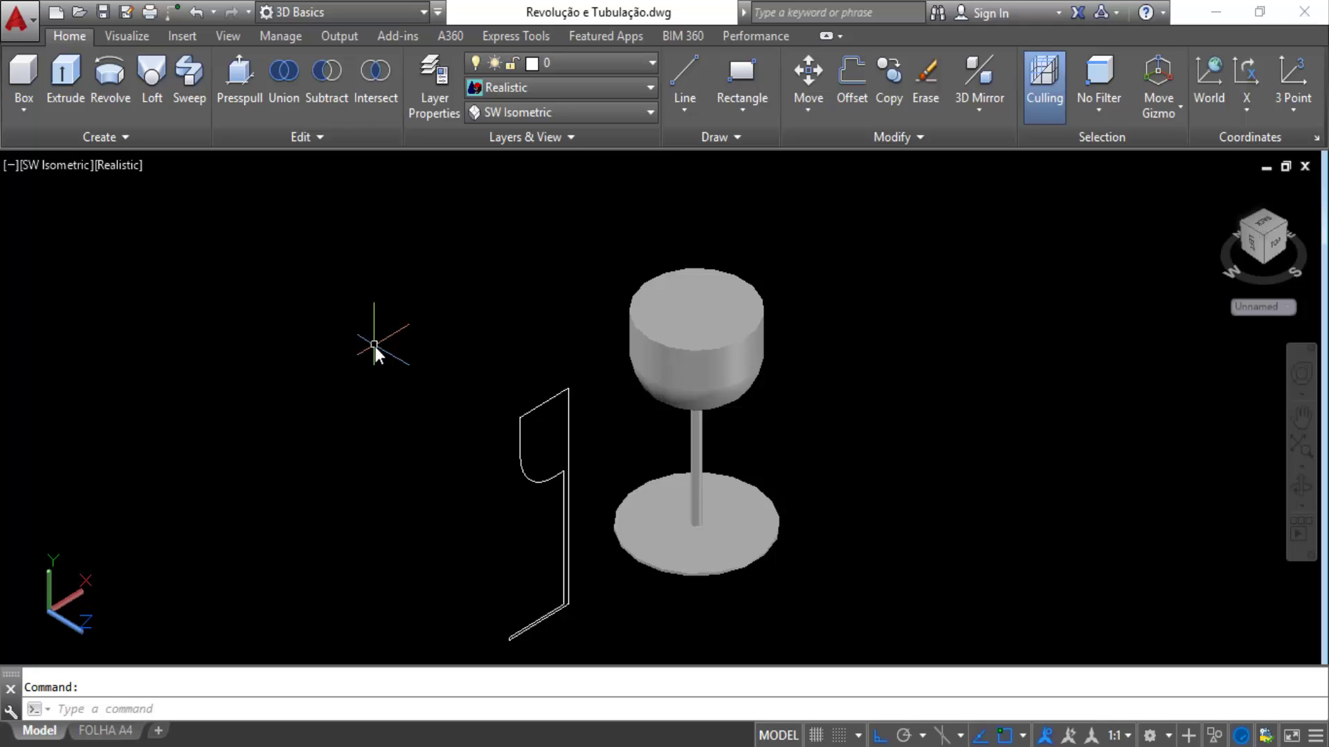
Set the visual style to 2D Wireframe and erase all the revolved solids and profiles, including the goblet.
click(601, 90)
click(508, 135)
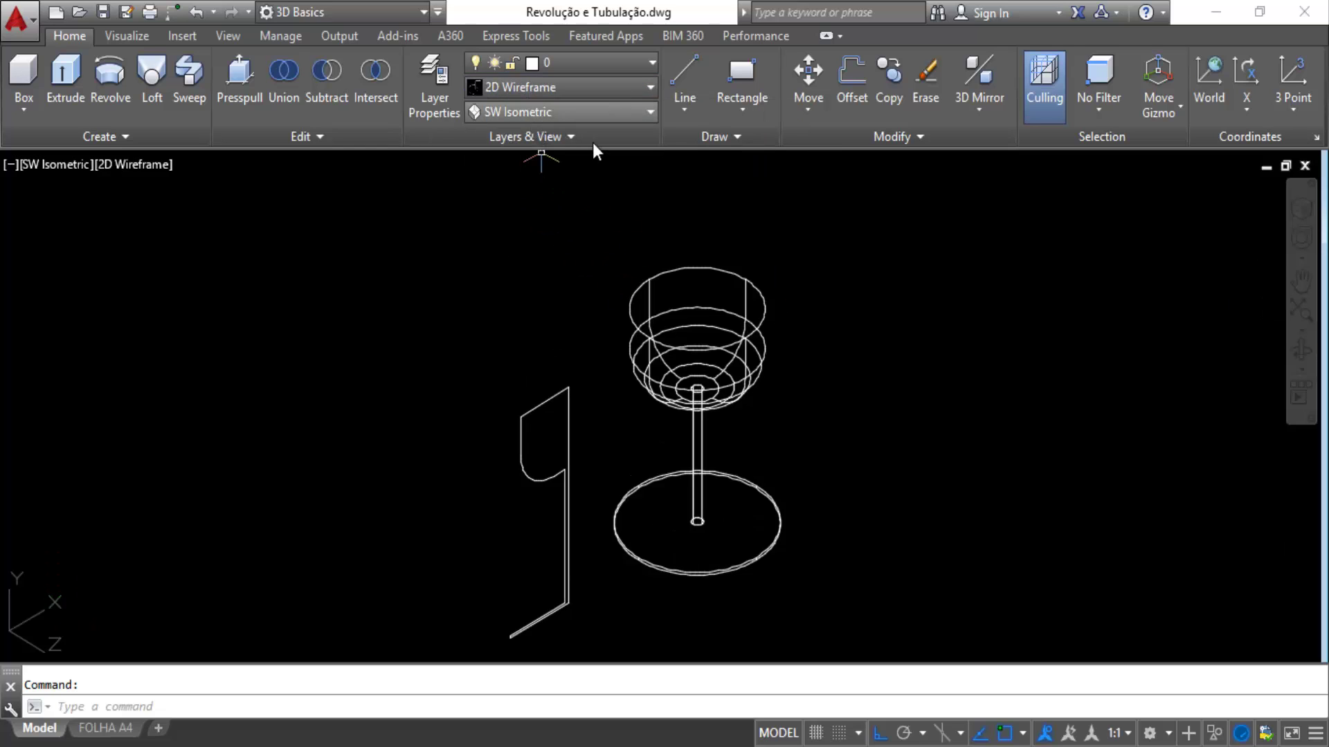
scroll(770, 423, down, 1)
scroll(762, 380, down, 3)
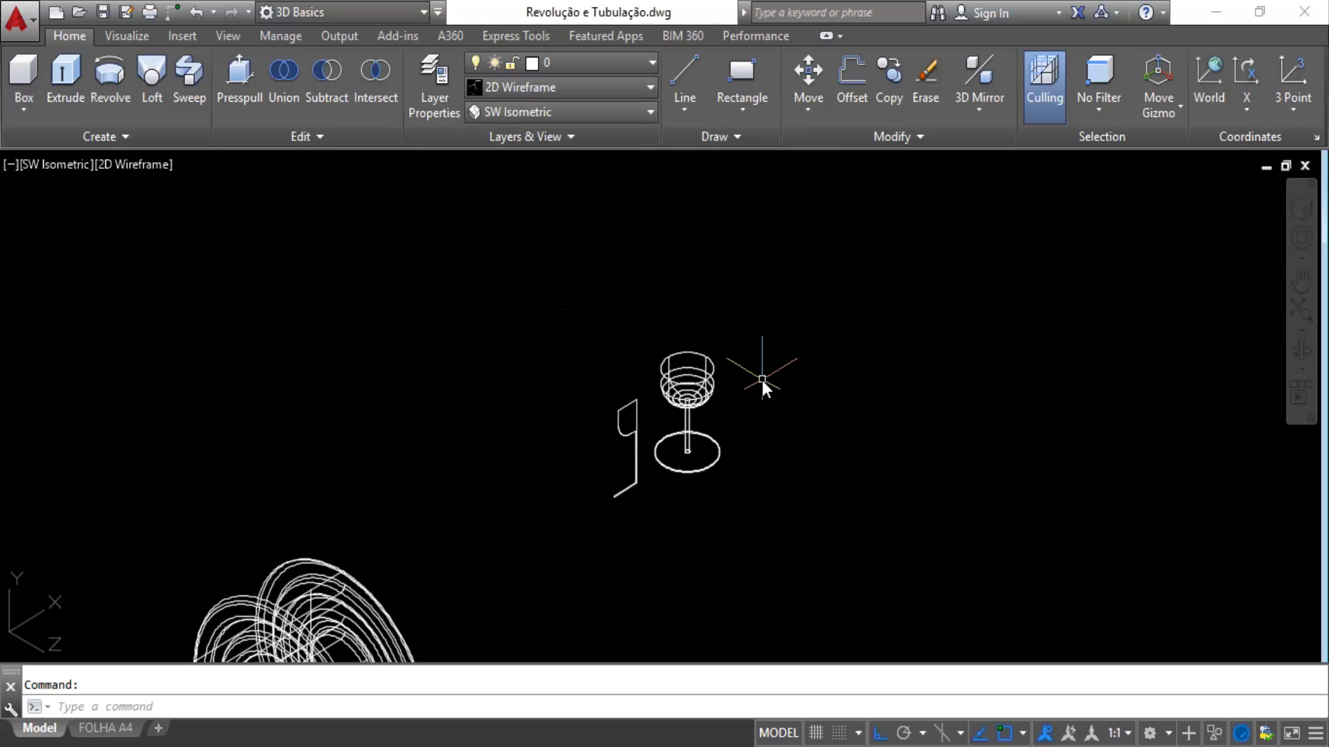
scroll(688, 422, down, 6)
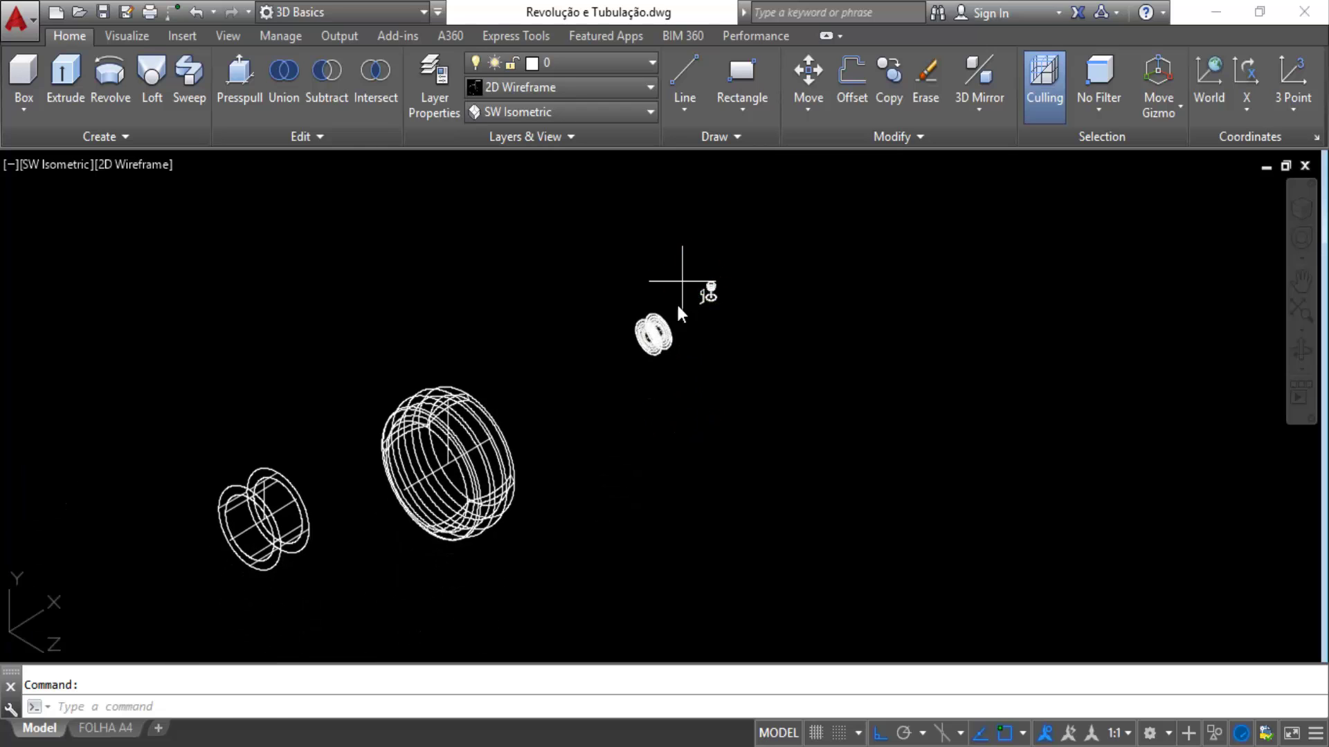
click(683, 281)
click(199, 608)
click(737, 264)
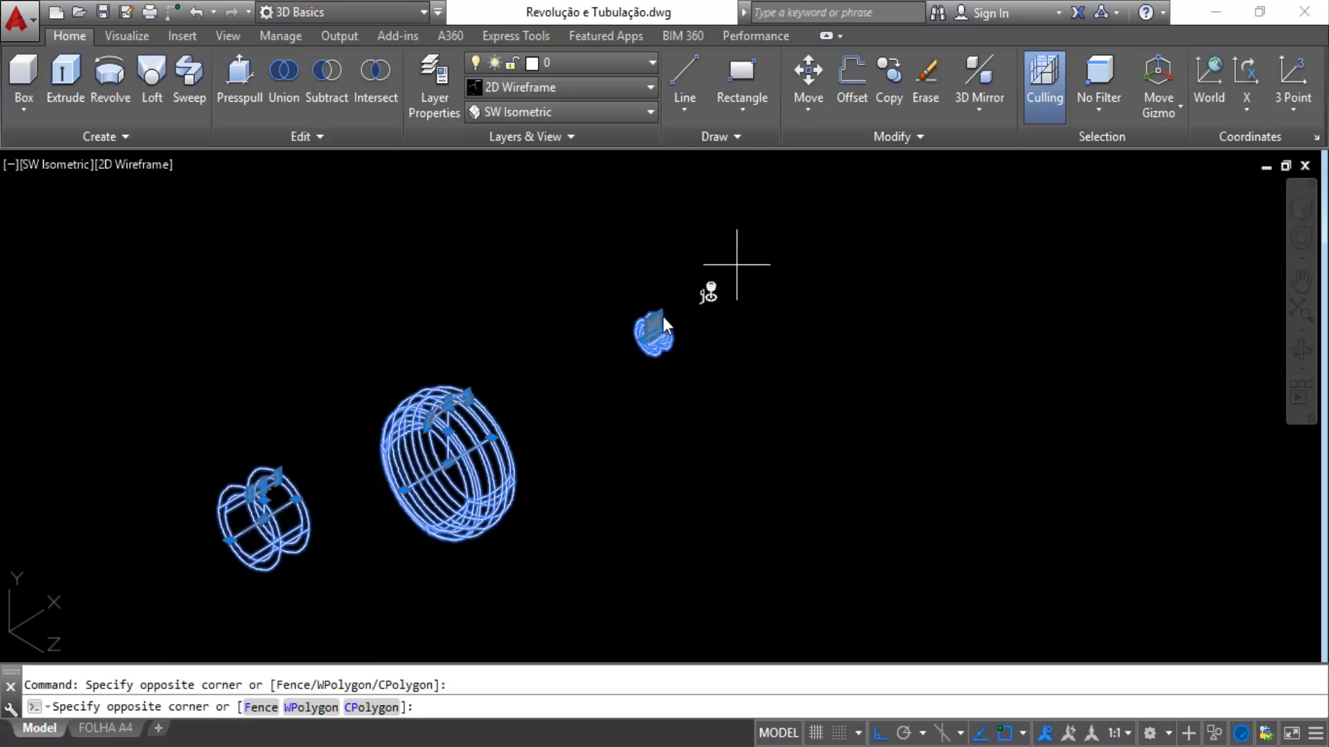
key(Delete)
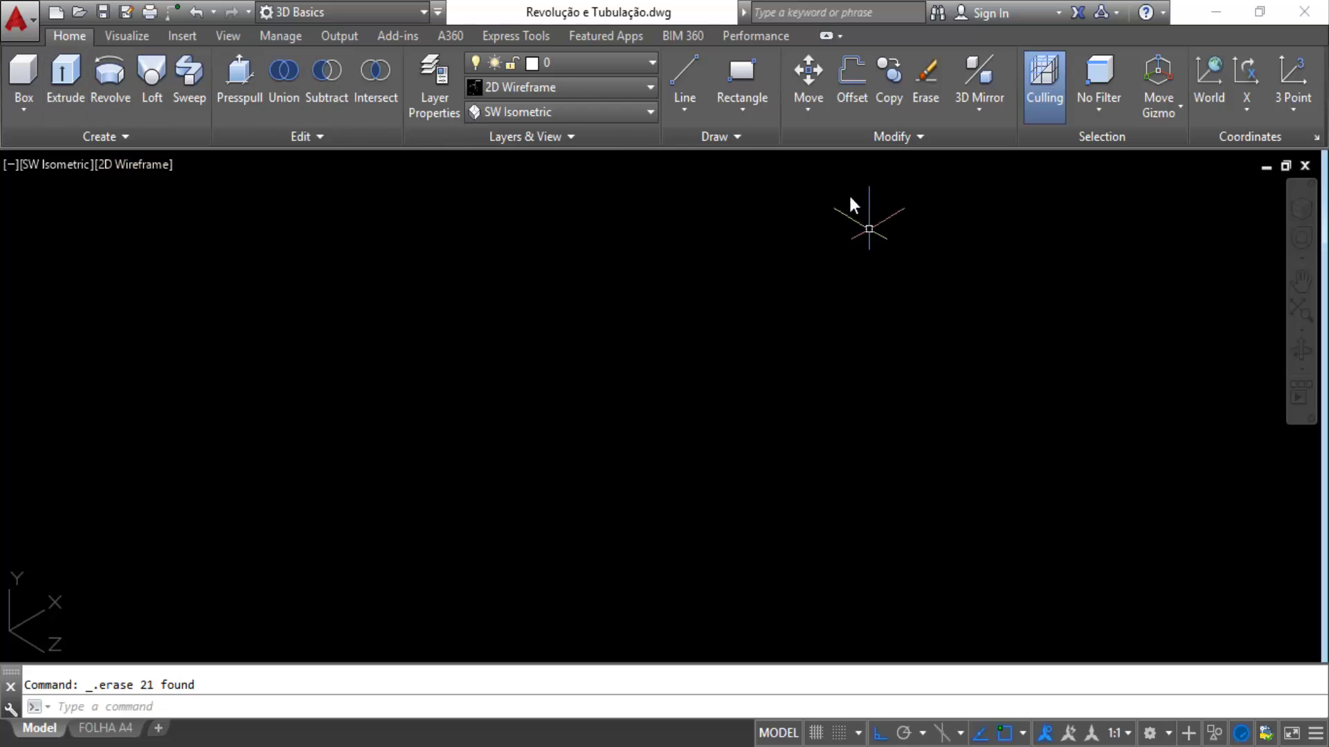
Draw a circle with a radius of about 36 units in the emptied drawing area.
click(734, 119)
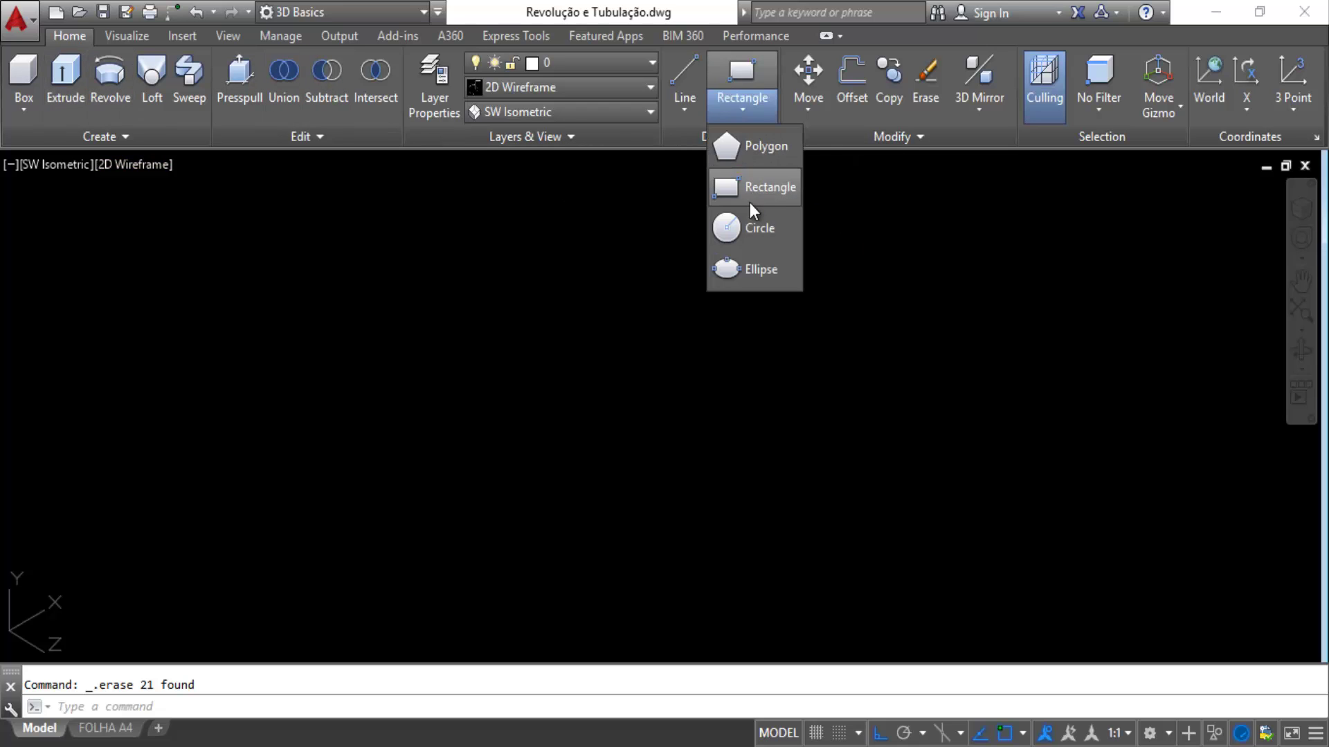
click(749, 223)
click(738, 293)
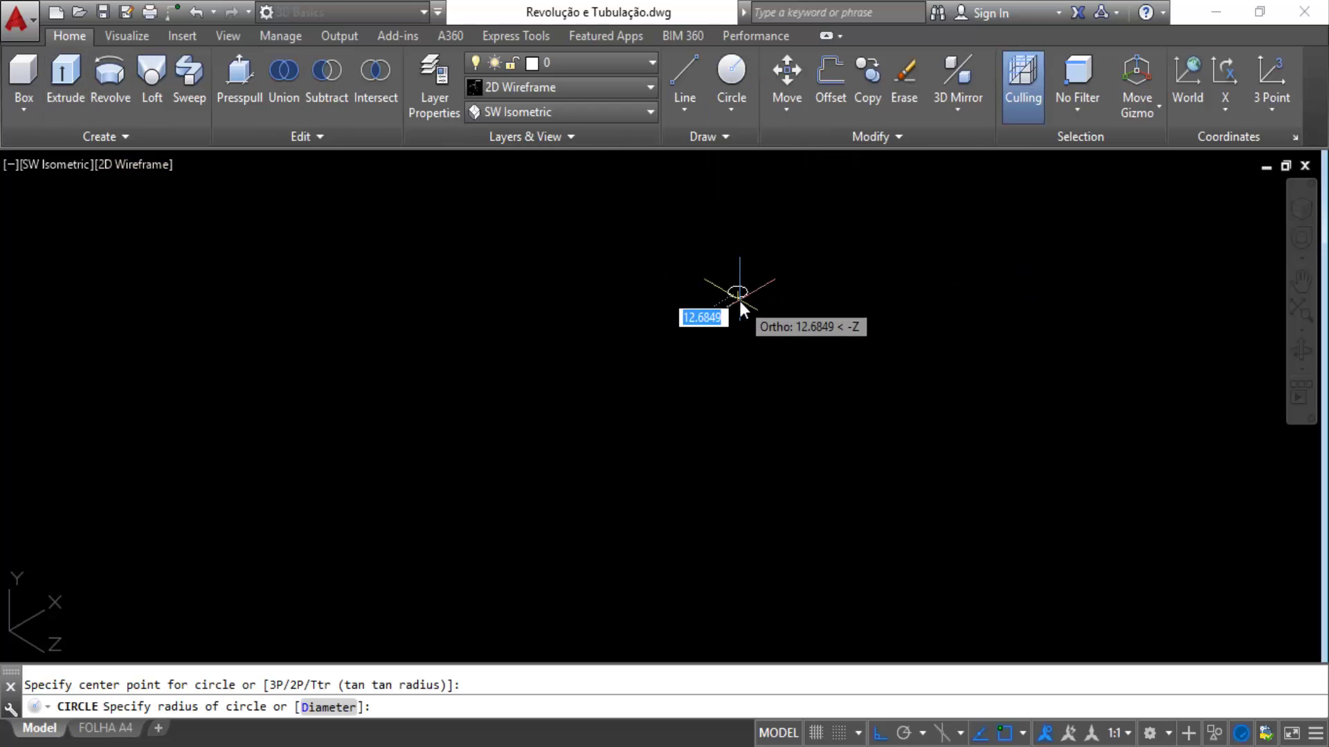
click(727, 316)
scroll(764, 208, up, 4)
middle_drag(764, 207, 767, 309)
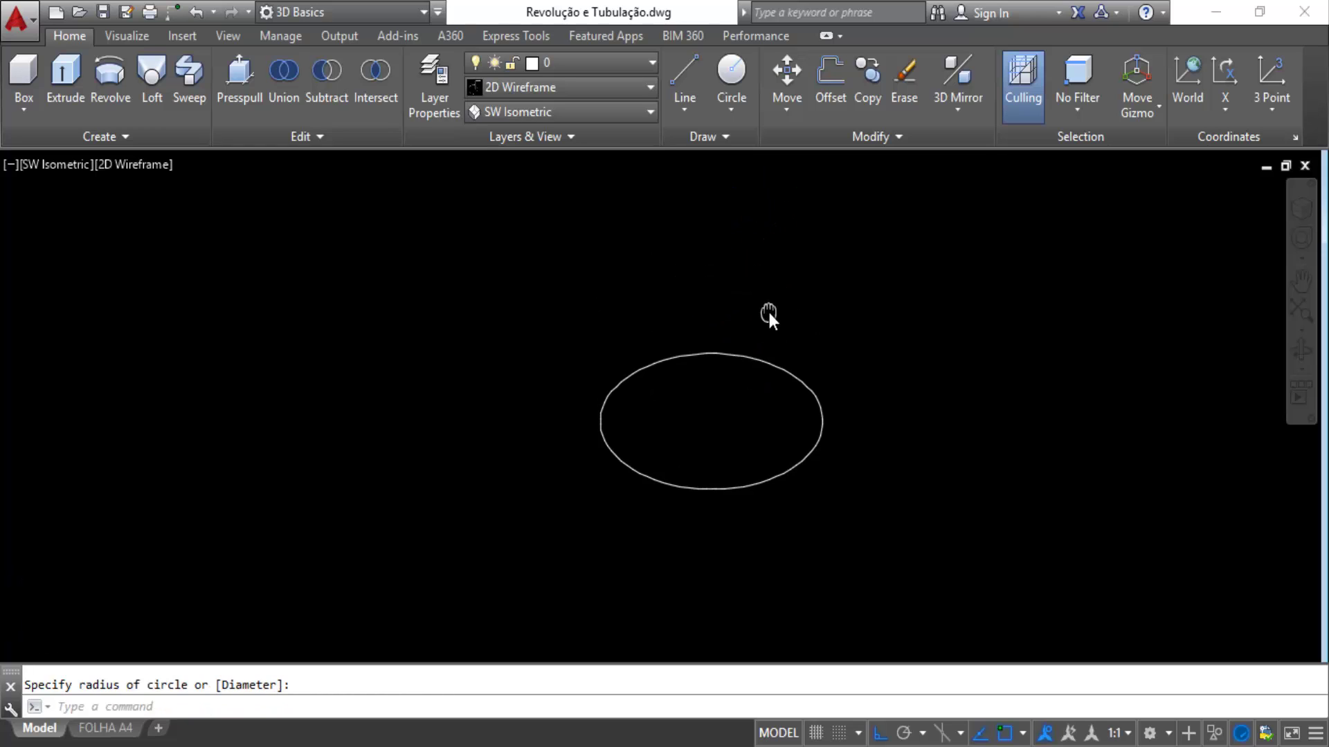
Draw a smaller concentric circle with a radius of about 15 units, centred on the large circle.
key(Return)
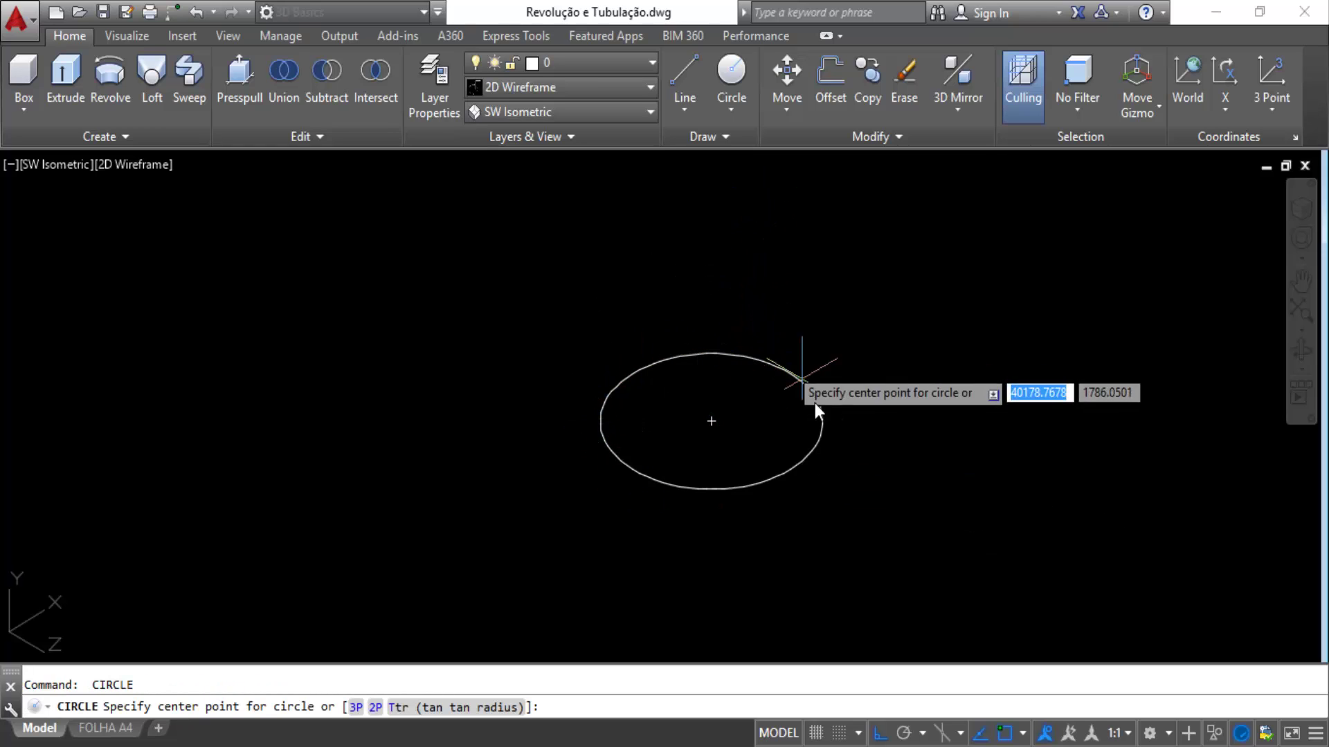
click(715, 421)
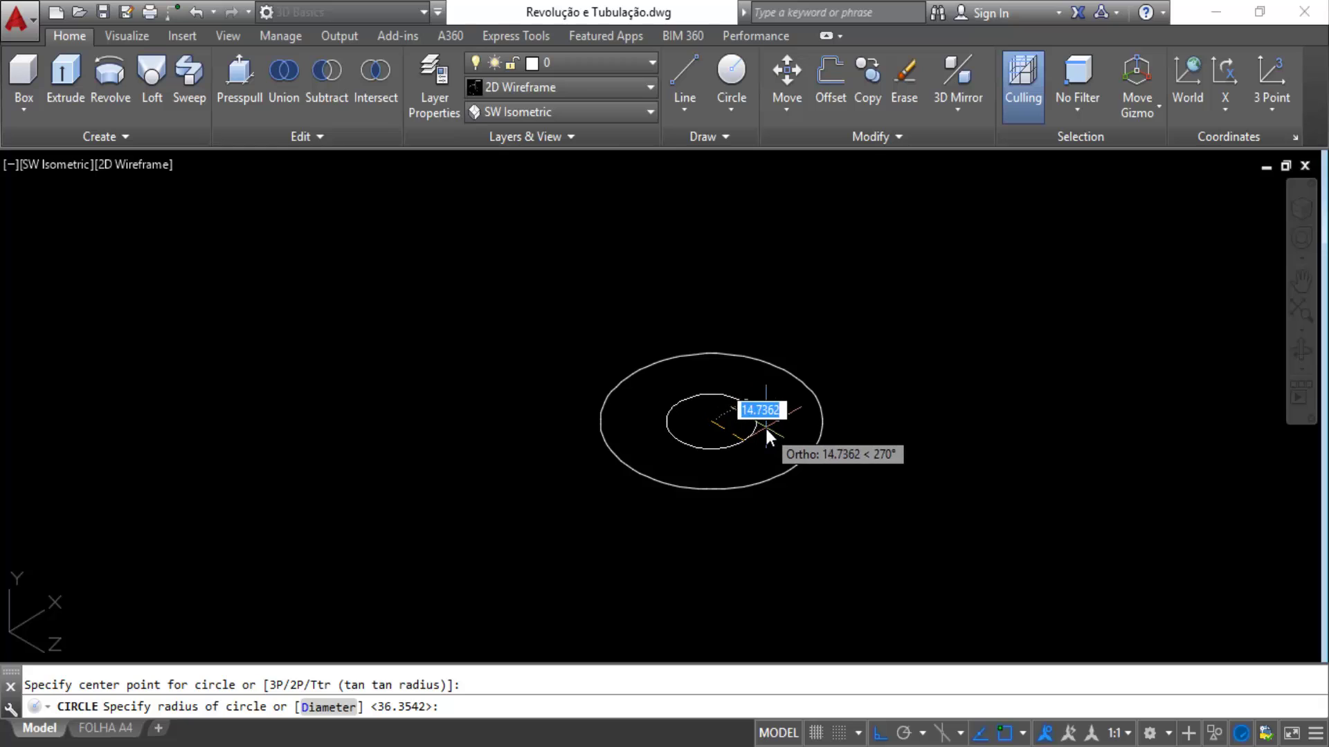
click(766, 426)
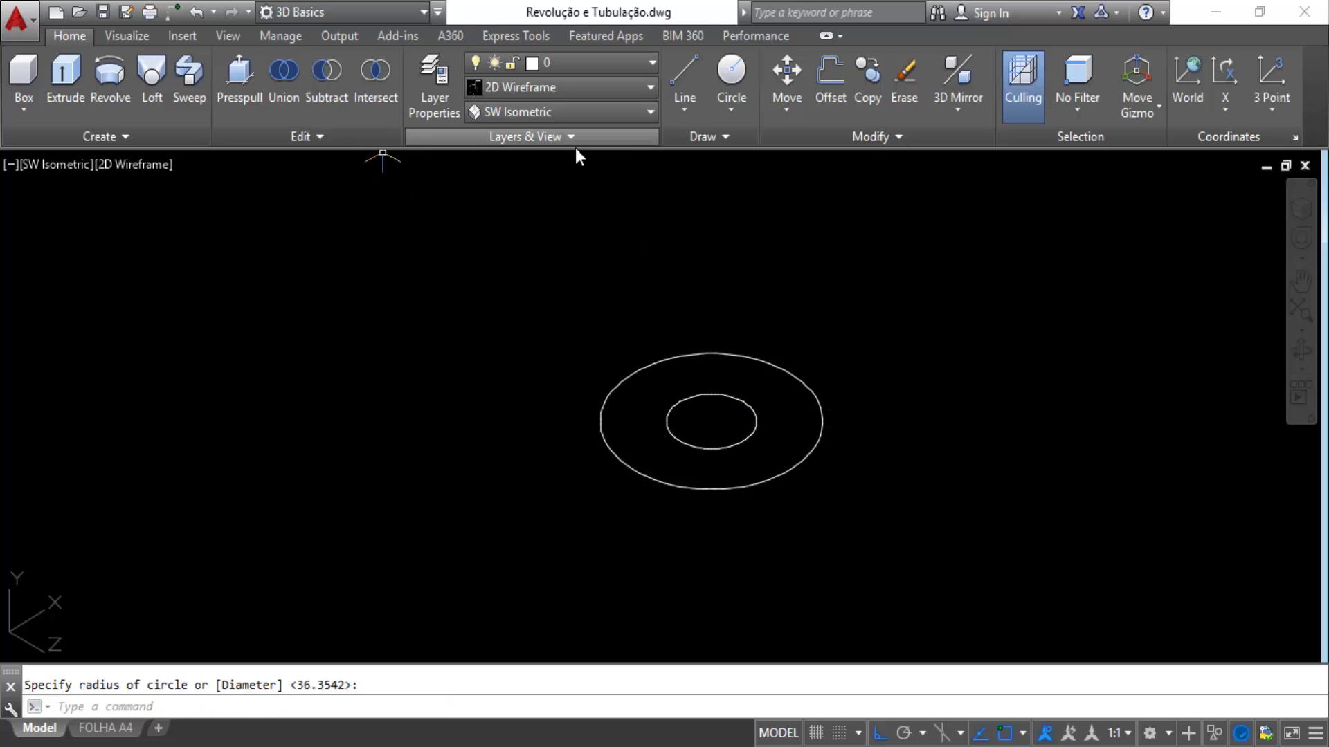
Move the small circle straight up along the Z axis, well above the large circle.
click(787, 75)
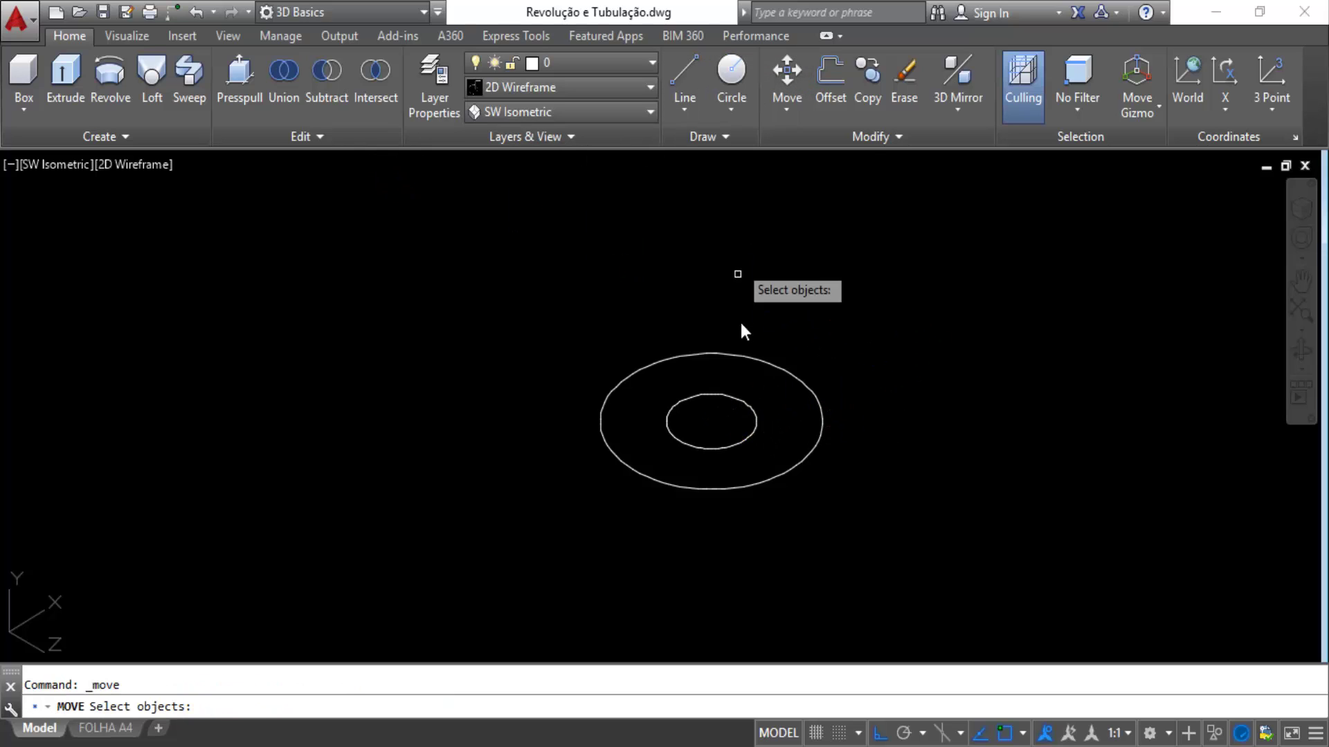
click(729, 399)
key(Return)
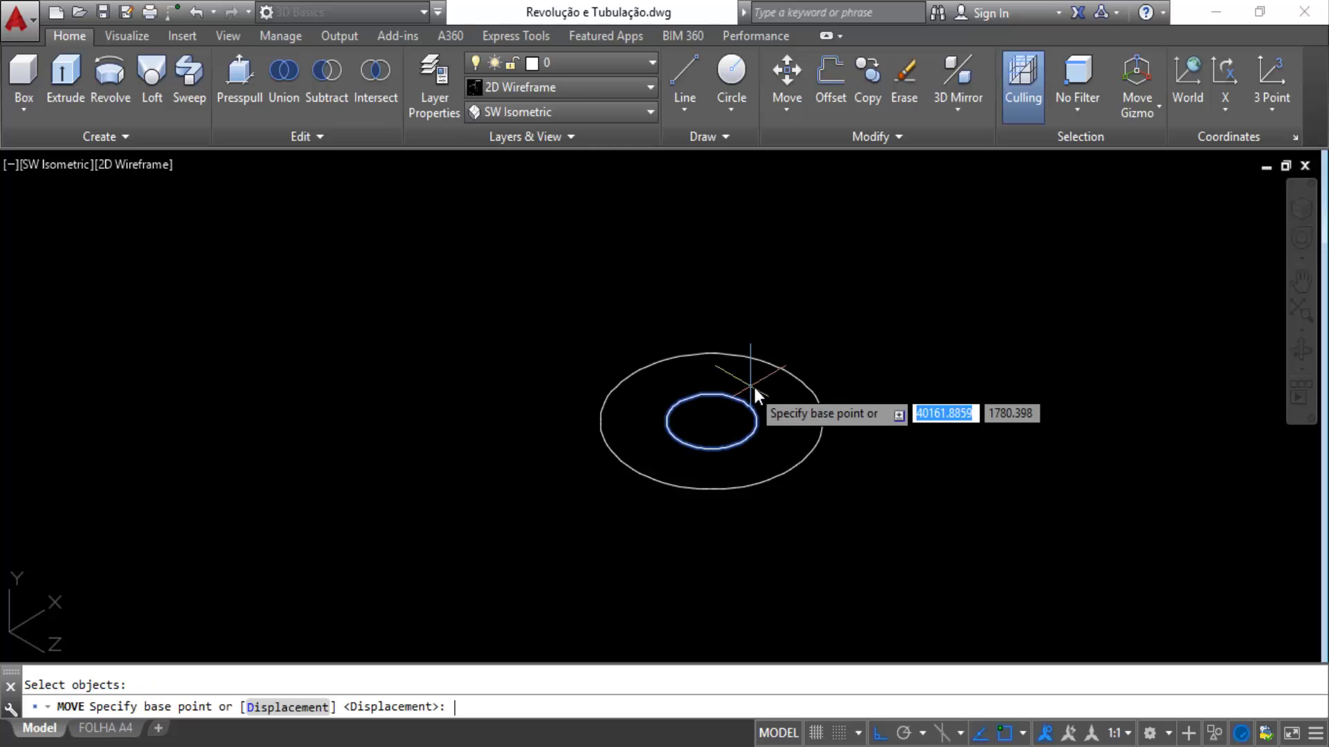
click(756, 387)
scroll(781, 277, down, 4)
middle_drag(779, 240, 780, 302)
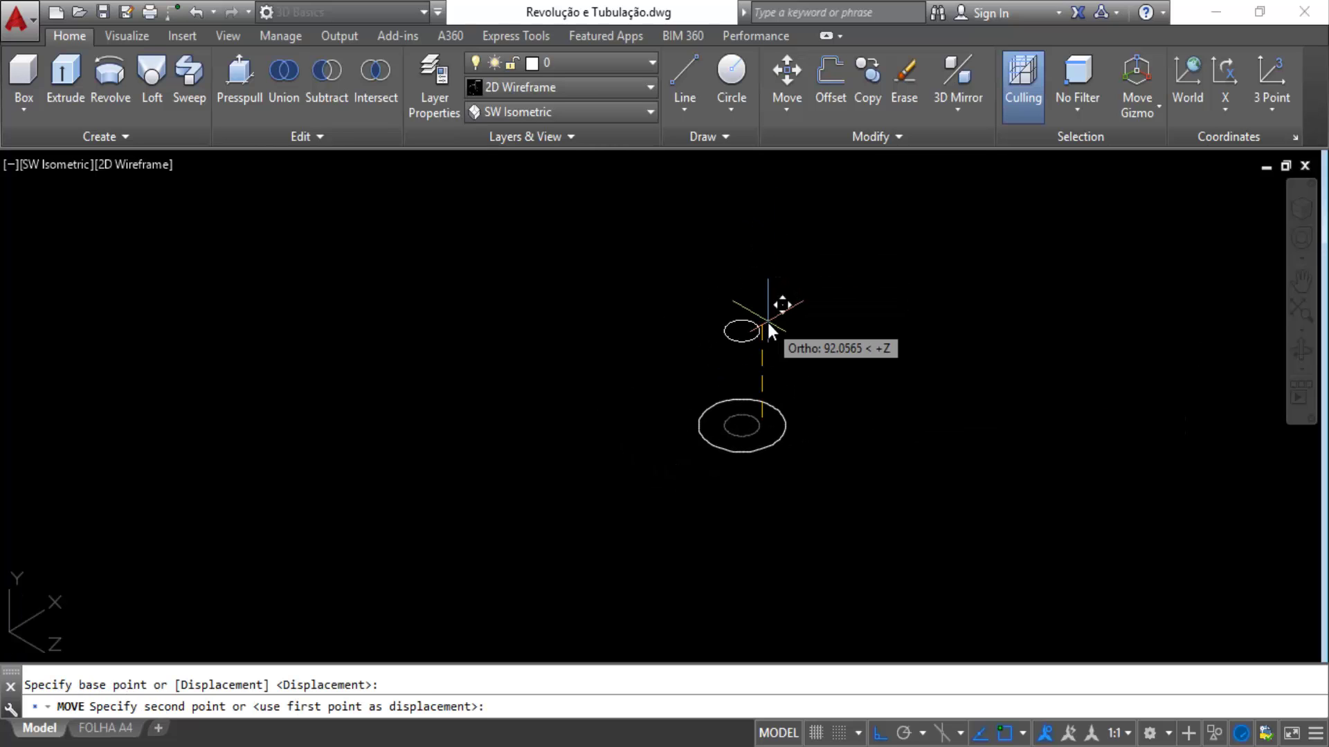
scroll(780, 303, up, 4)
click(780, 280)
key(Escape)
middle_drag(797, 541, 778, 489)
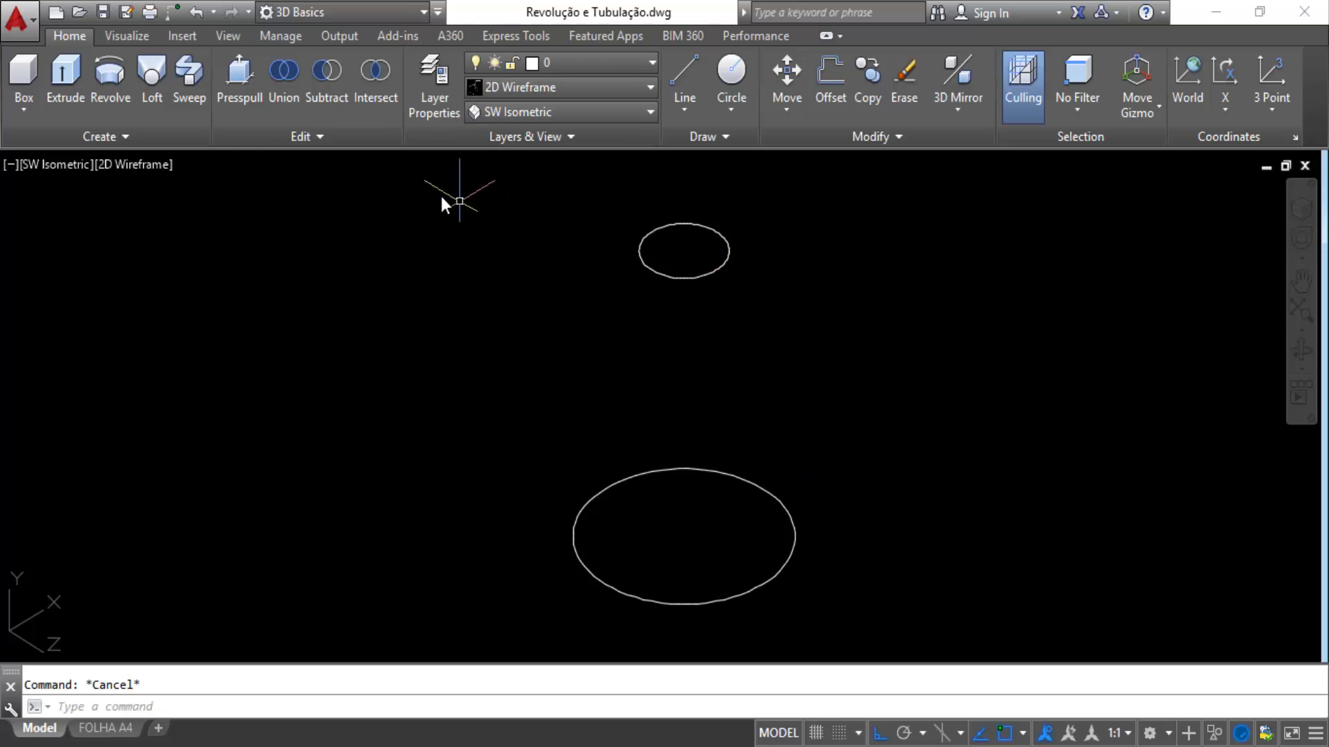
Loft from the large lower circle to the small upper circle using Cross sections only, and shade the solid with the Realistic visual style.
click(156, 74)
click(695, 471)
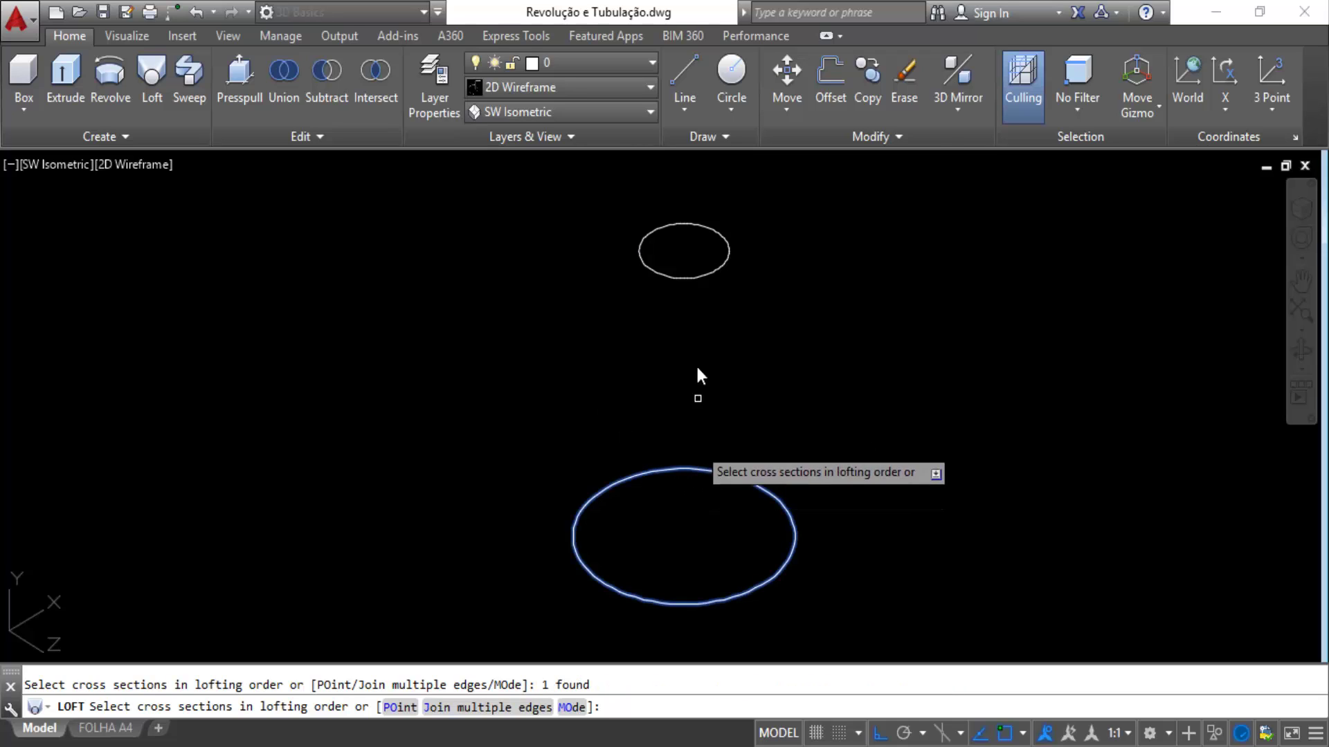
click(698, 276)
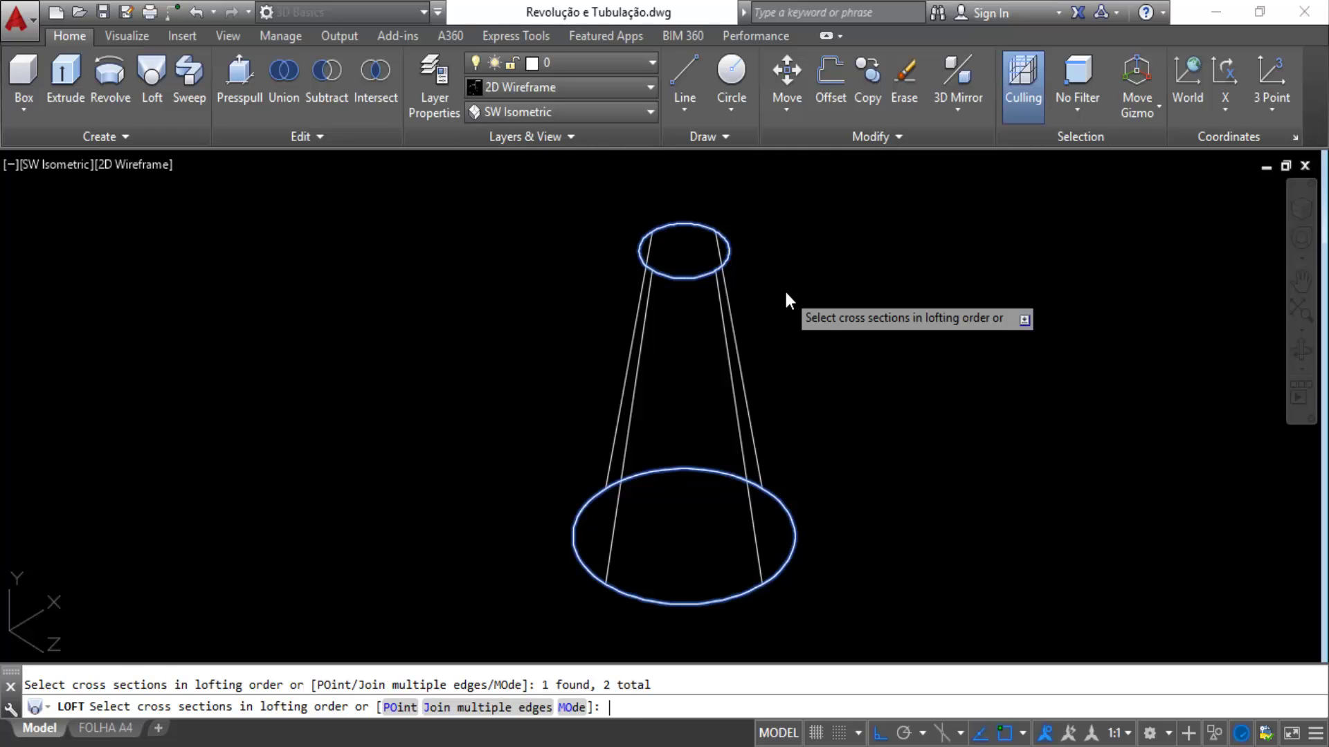
key(Return)
key(Return)
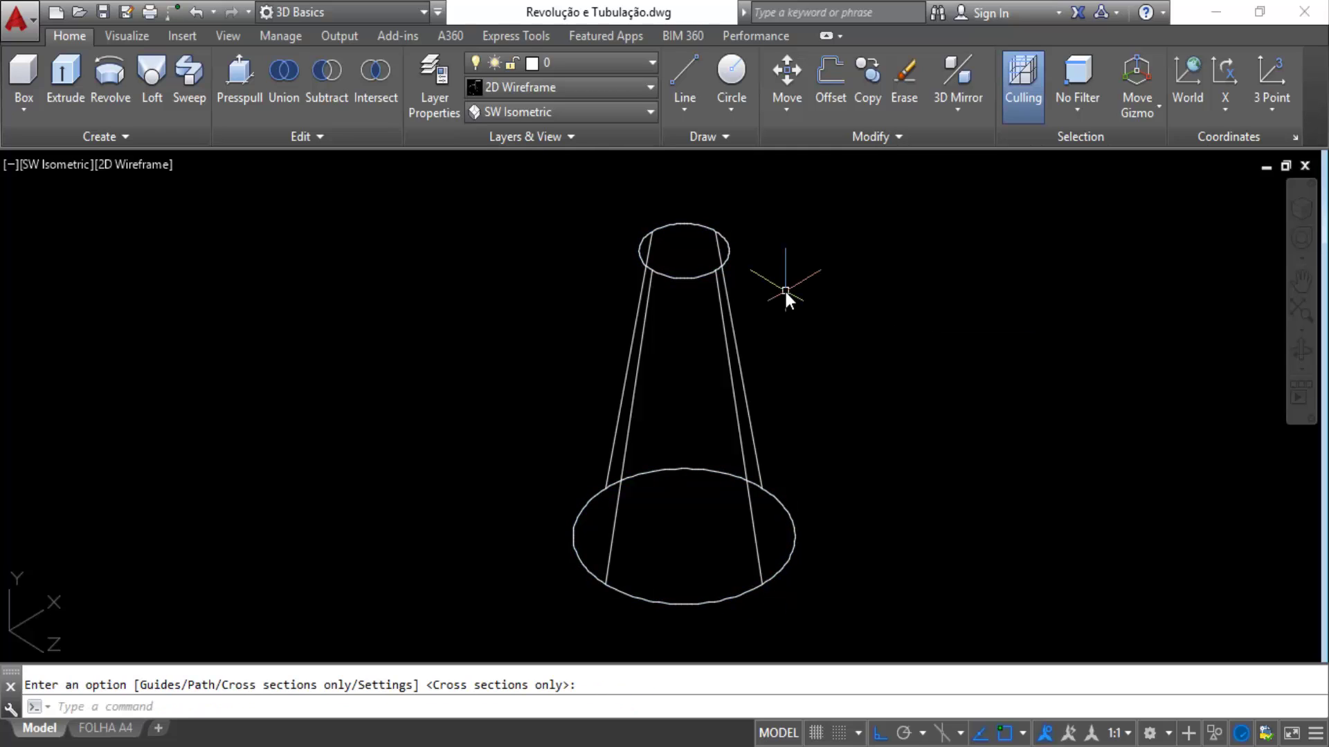
click(608, 86)
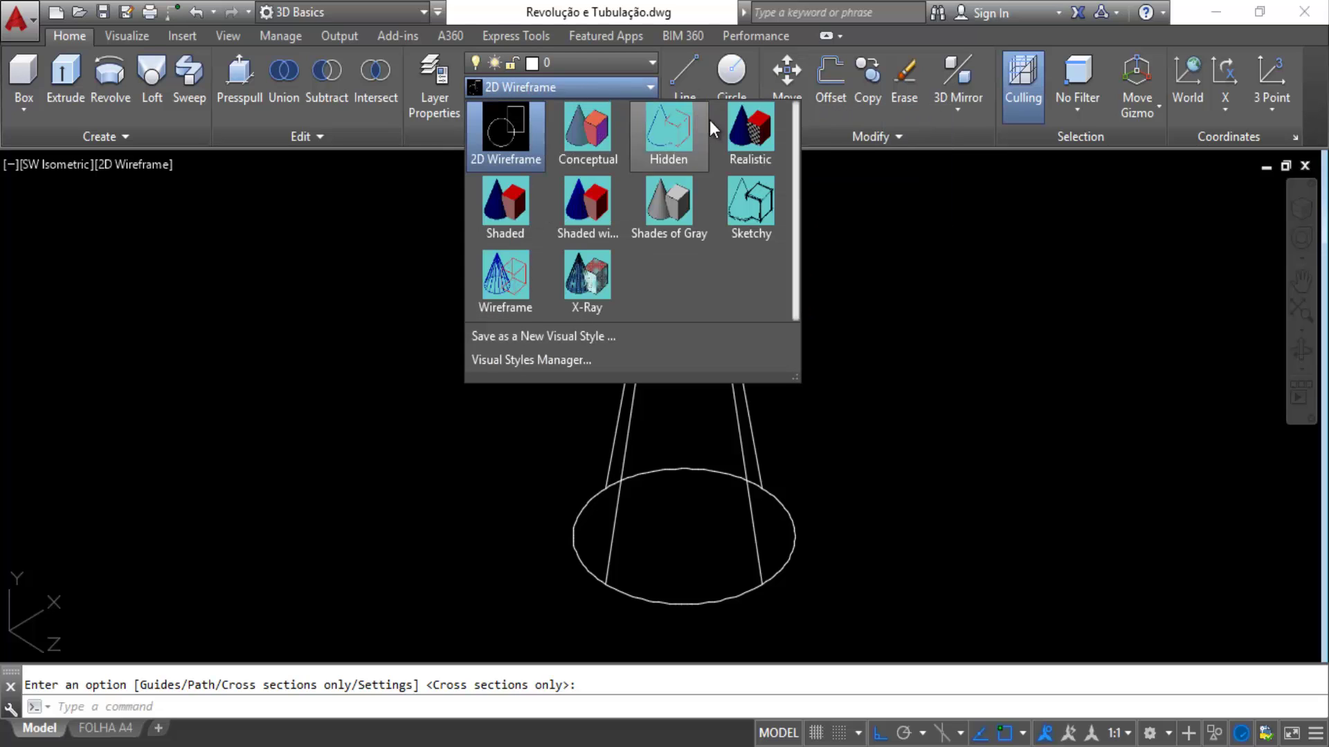
click(750, 128)
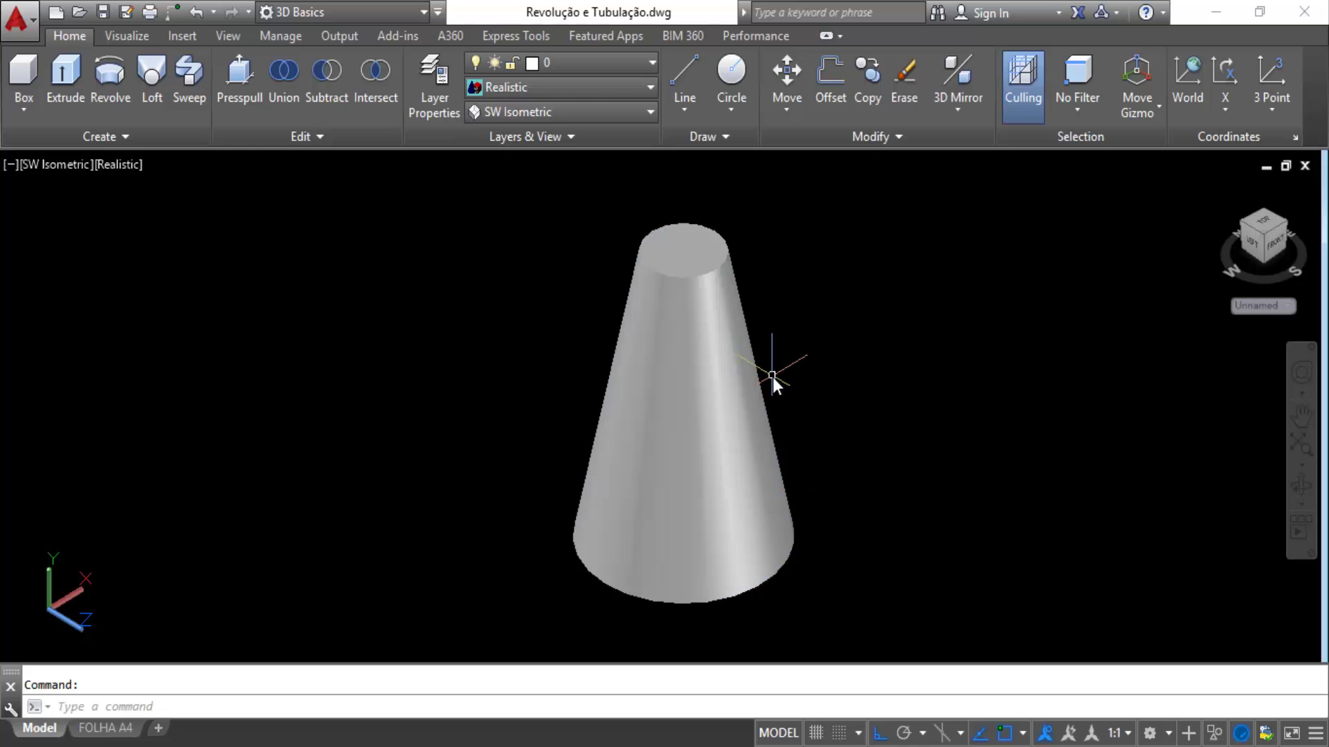
Undo the Realistic visual style and the loft between the two circles.
click(564, 88)
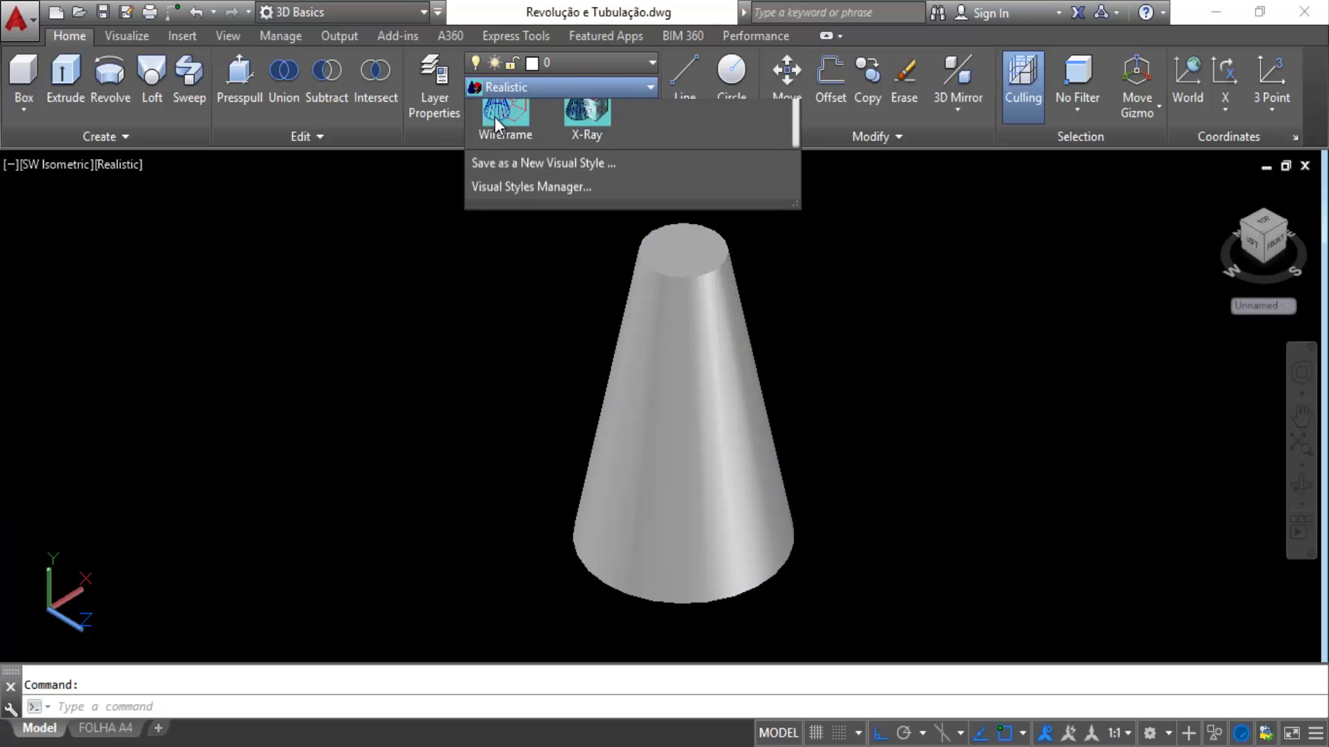
click(498, 123)
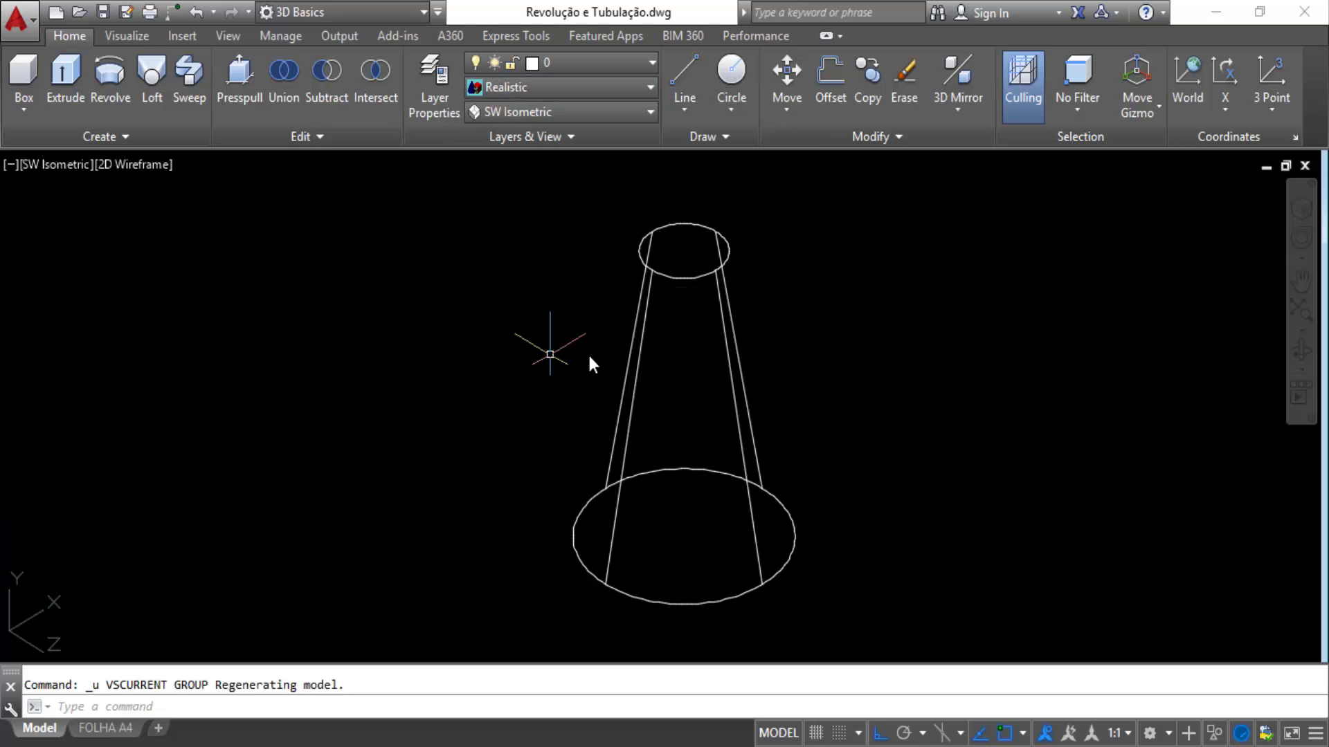
key(ctrl+z)
Move the small circle about 211 units straight down along the Z axis, below the large circle.
text(m)
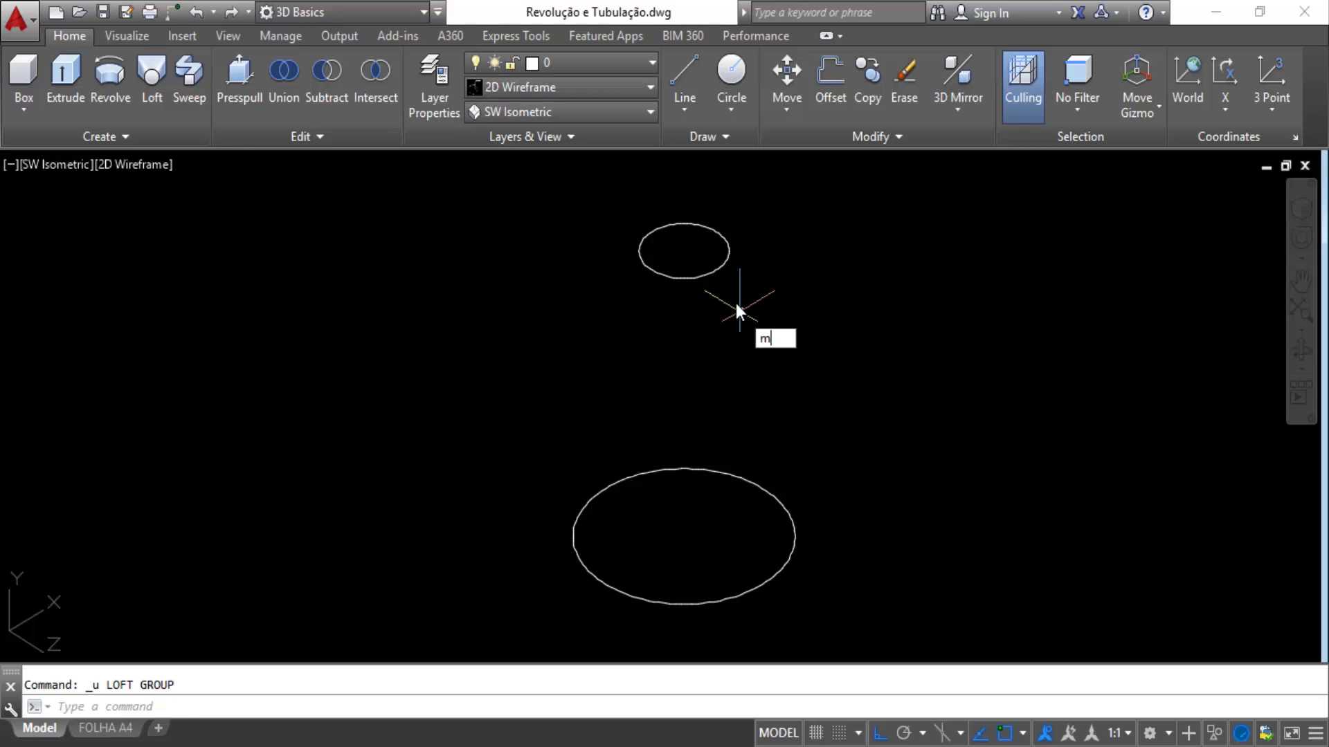
key(Return)
click(702, 277)
key(Return)
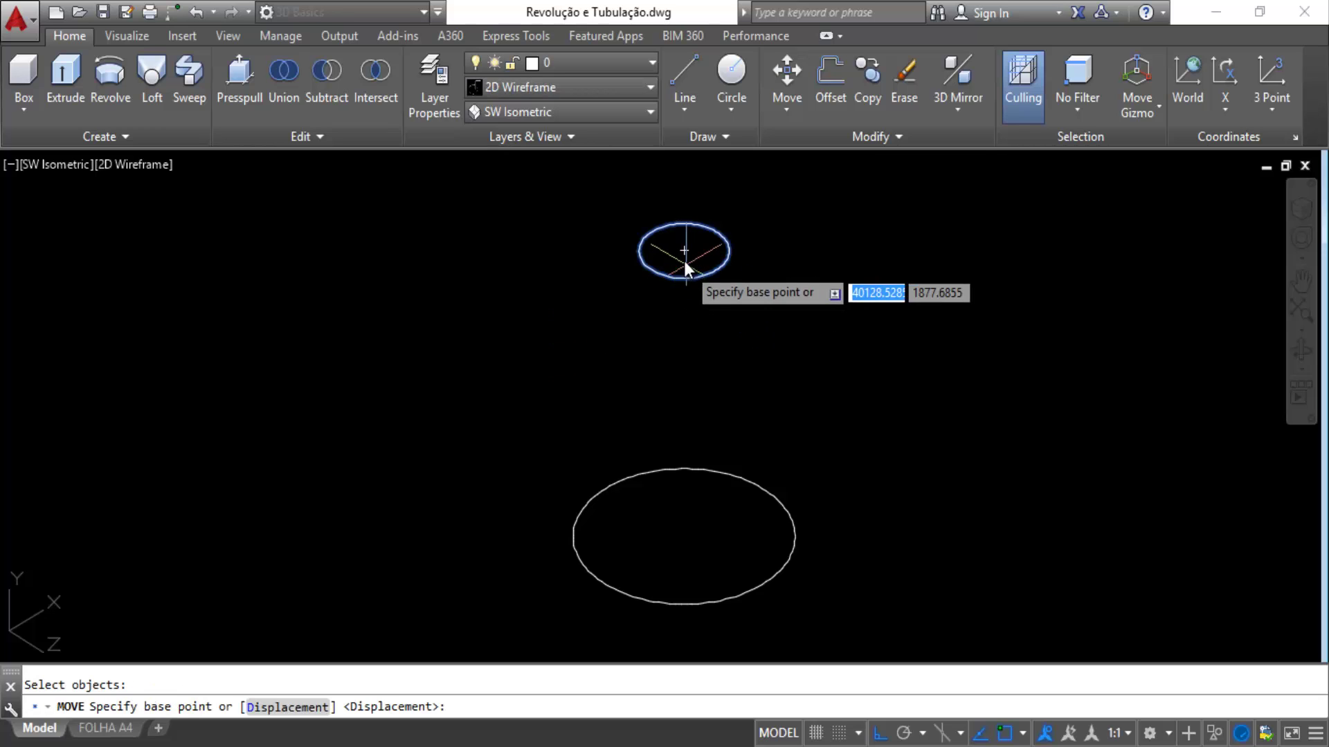
click(682, 261)
scroll(682, 280, down, 4)
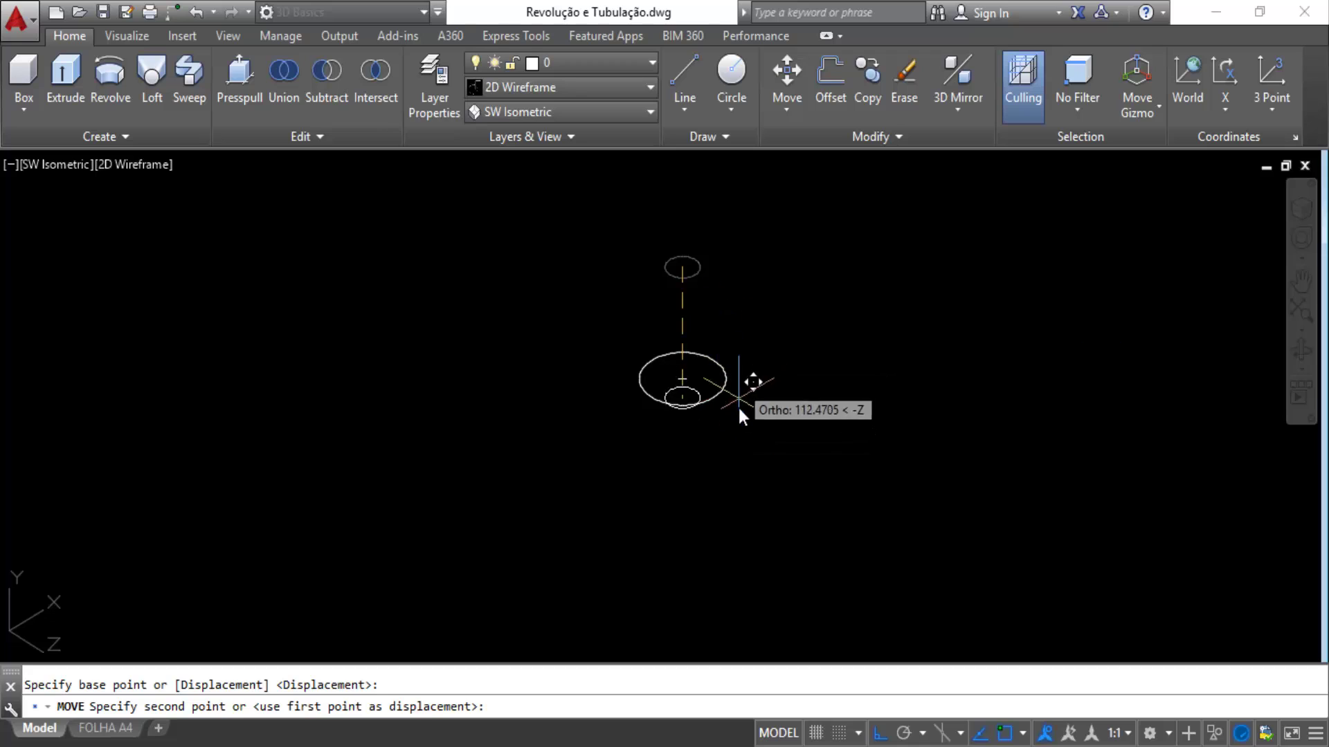
scroll(729, 464, up, 3)
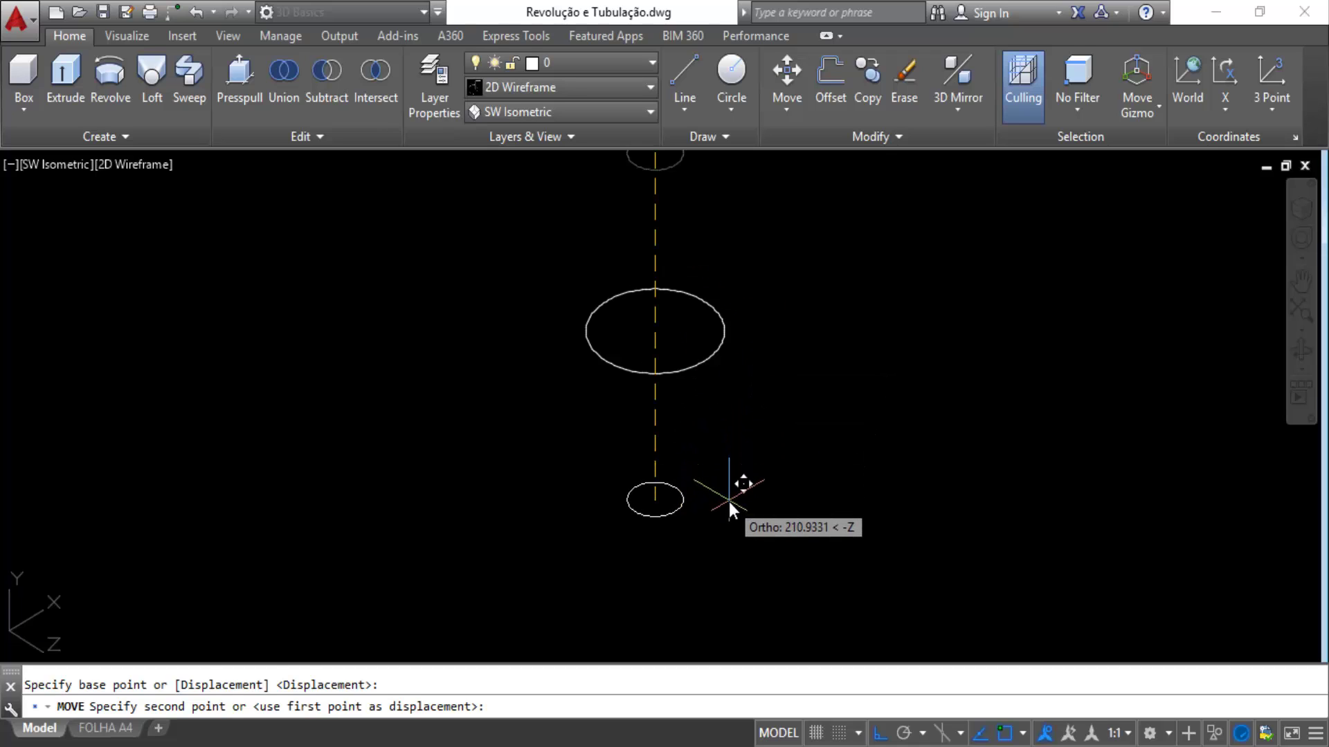
click(729, 501)
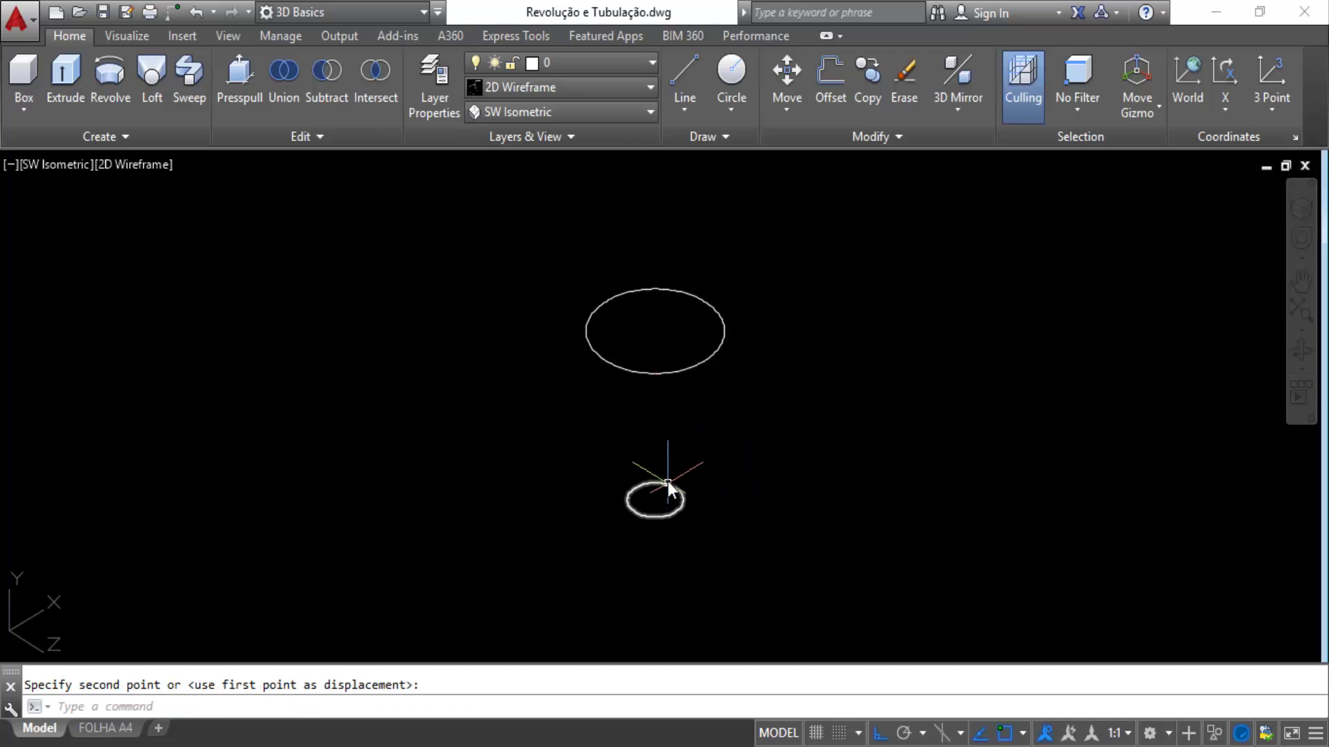
scroll(668, 488, up, 2)
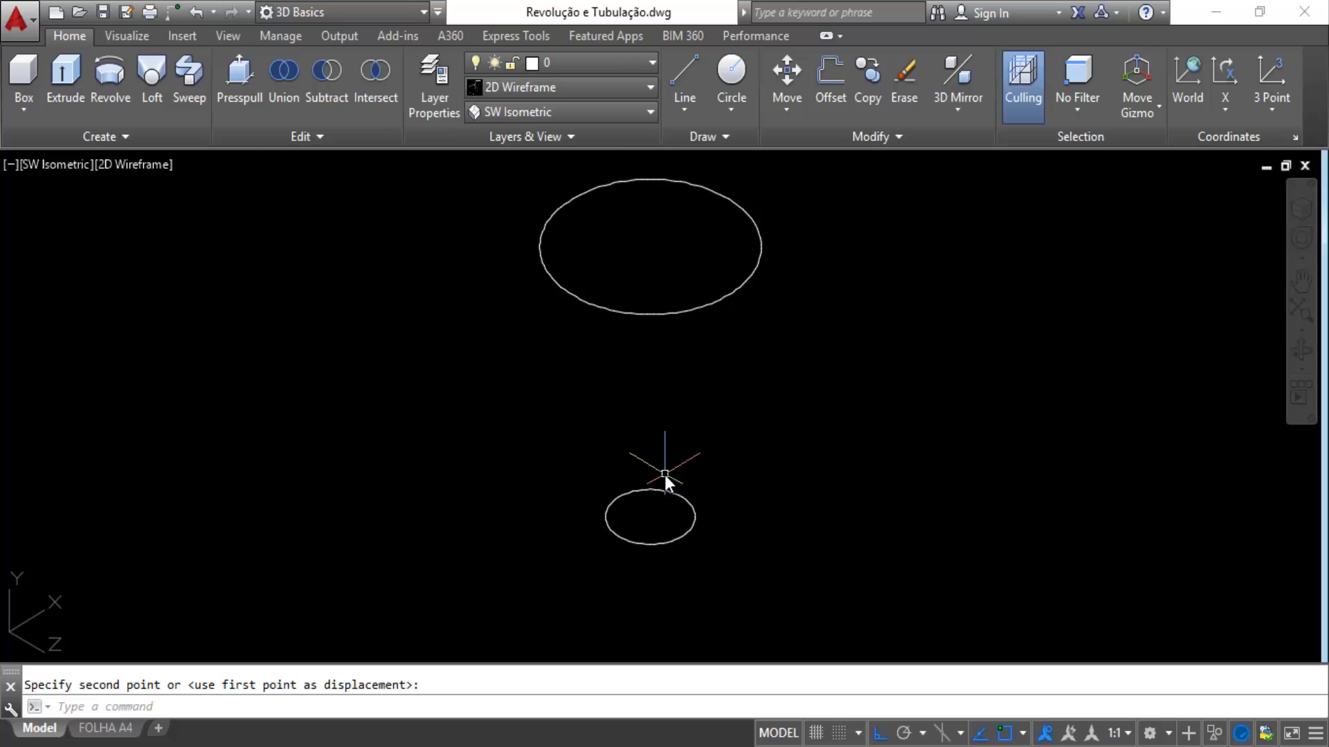
Loft from the large upper circle to the small lower circle using Cross sections only, and shade the solid with the Realistic visual style.
click(161, 76)
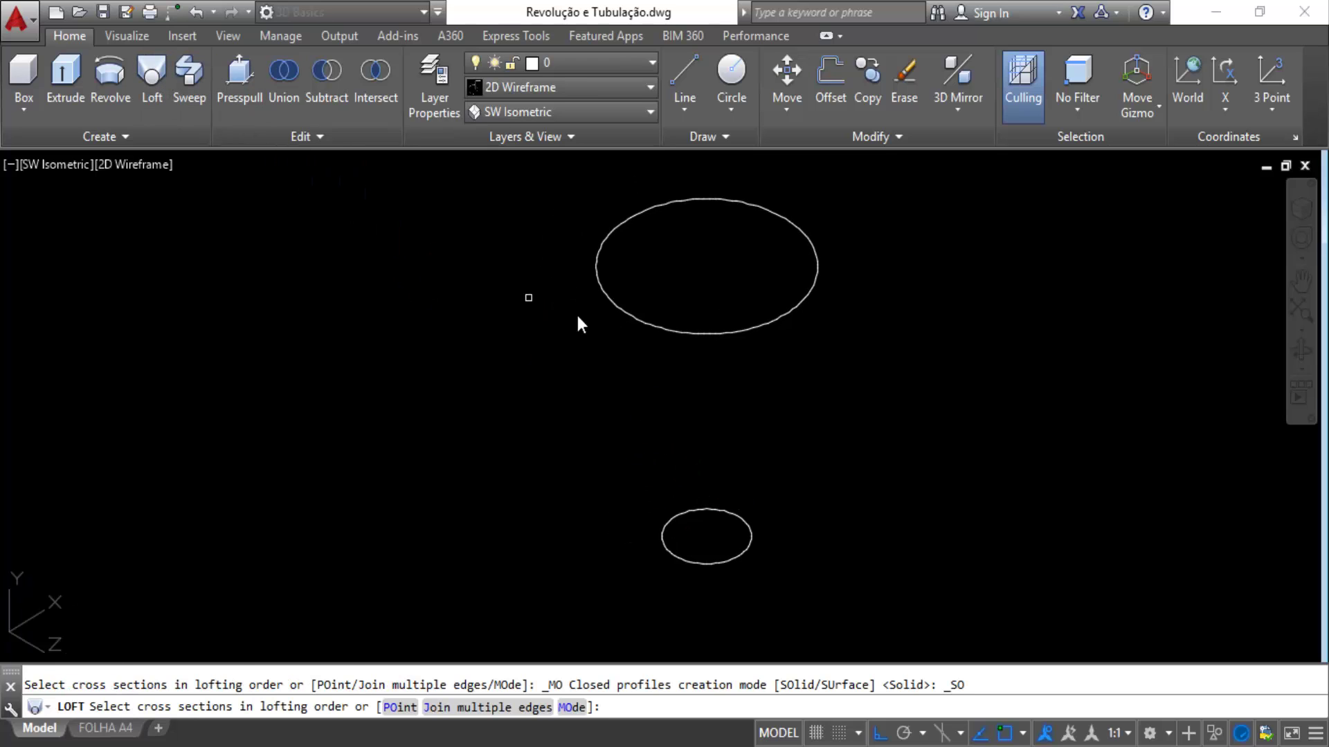
click(732, 332)
click(733, 516)
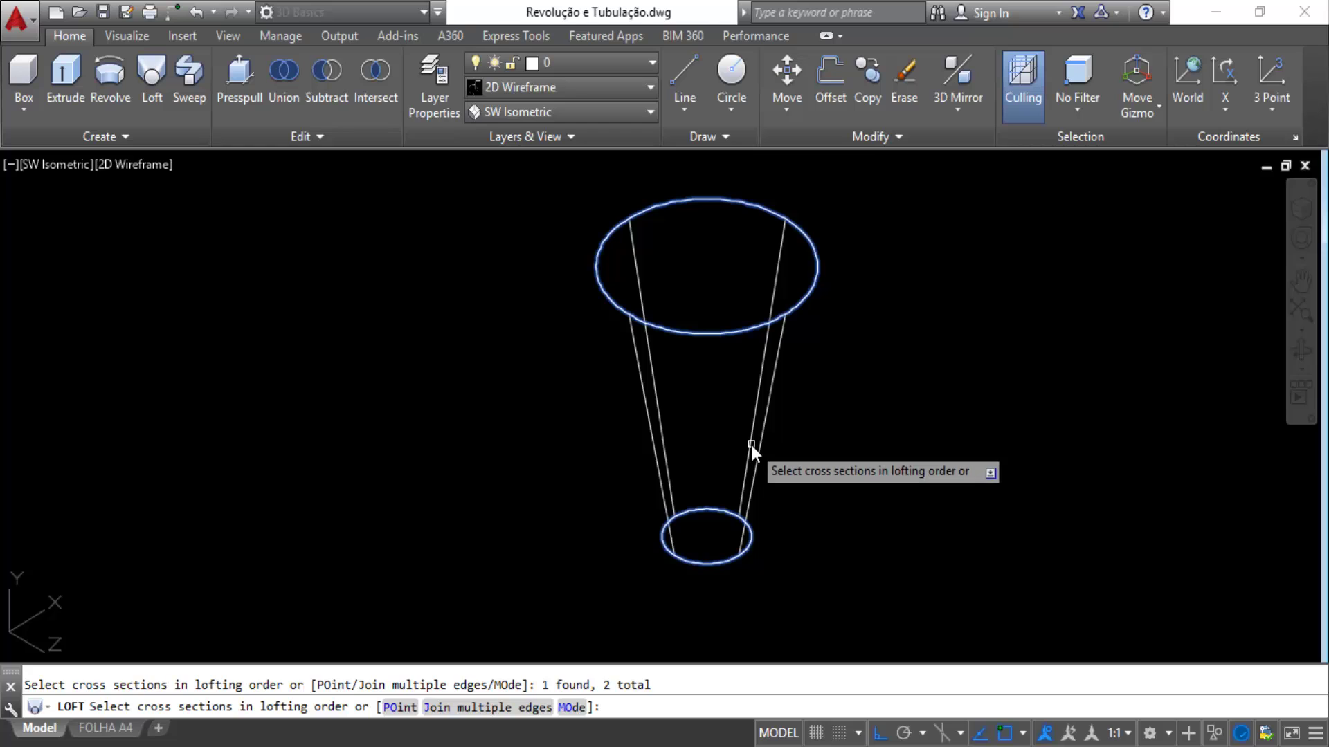
key(Return)
key(Return)
middle_drag(877, 312, 858, 347)
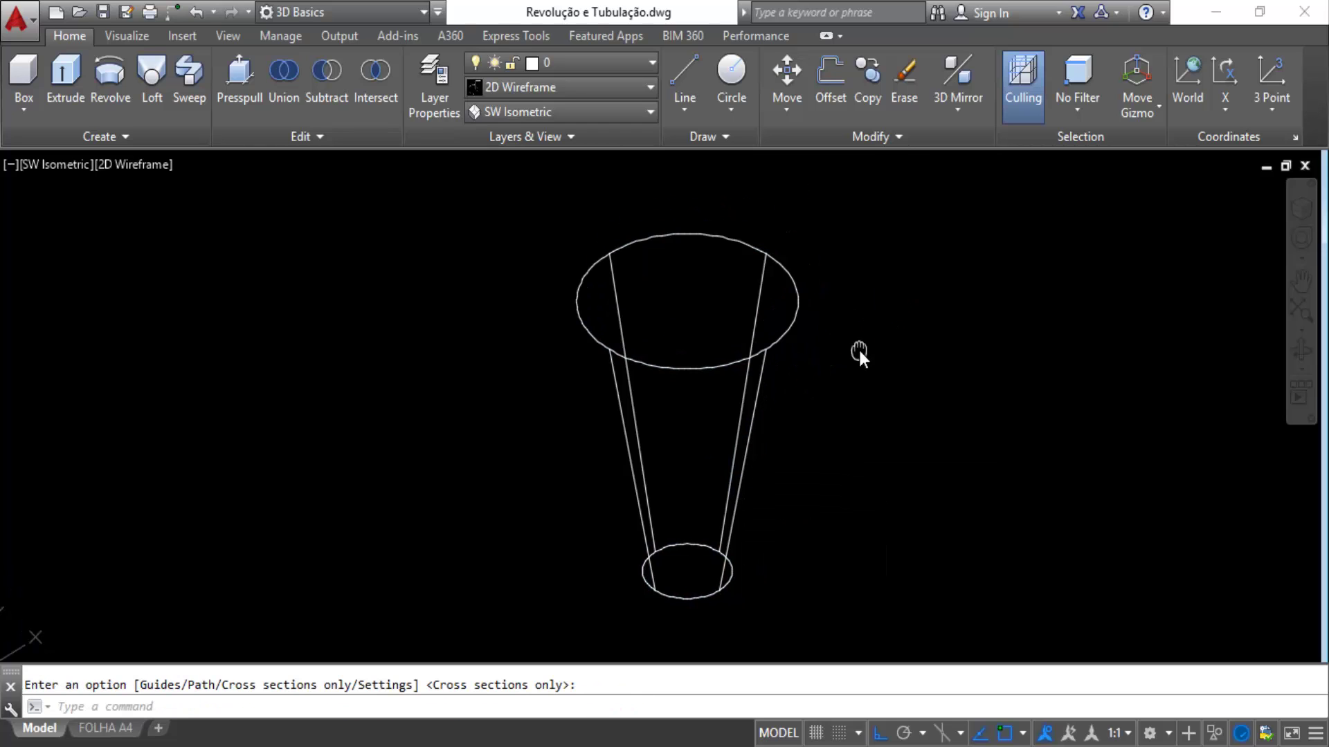
key(Return)
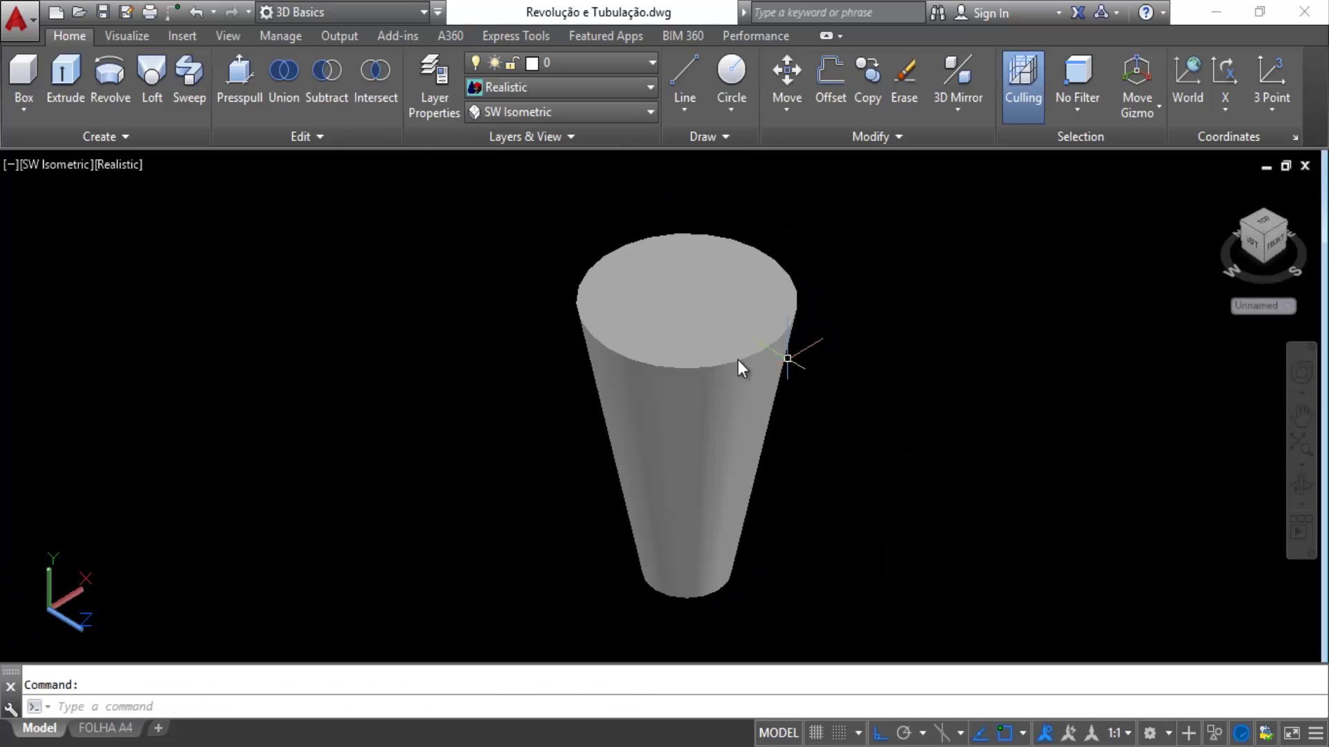
Undo the Realistic shading, the loft and the small circle's downward move.
click(722, 352)
key(ctrl+z)
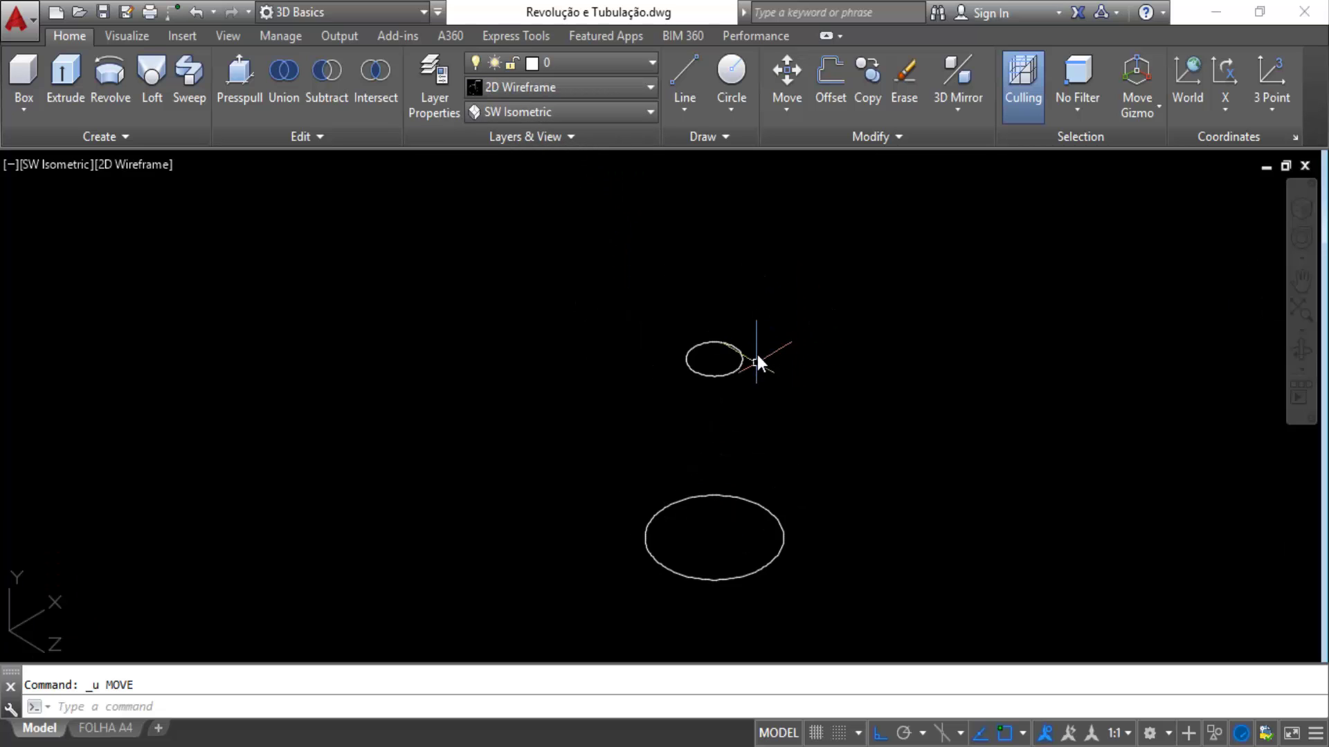
text(c)
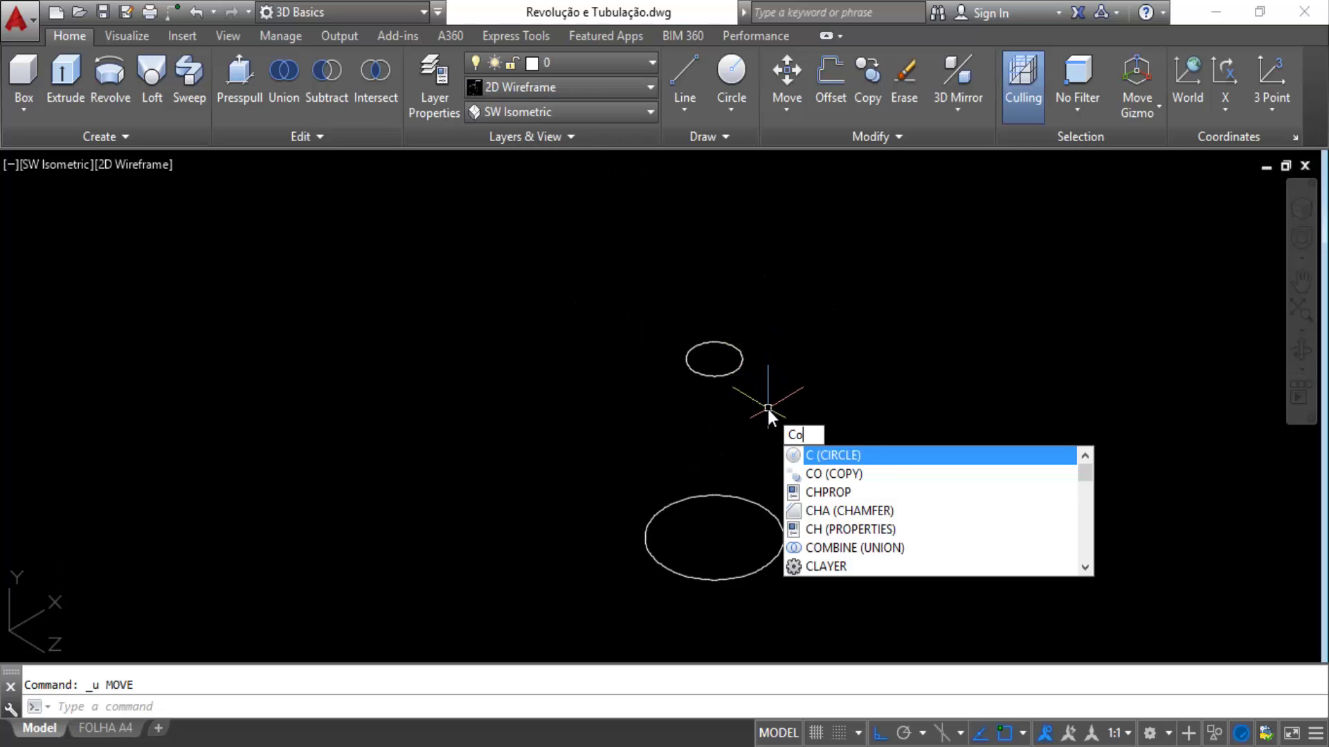
key(Escape)
scroll(714, 358, up, 2)
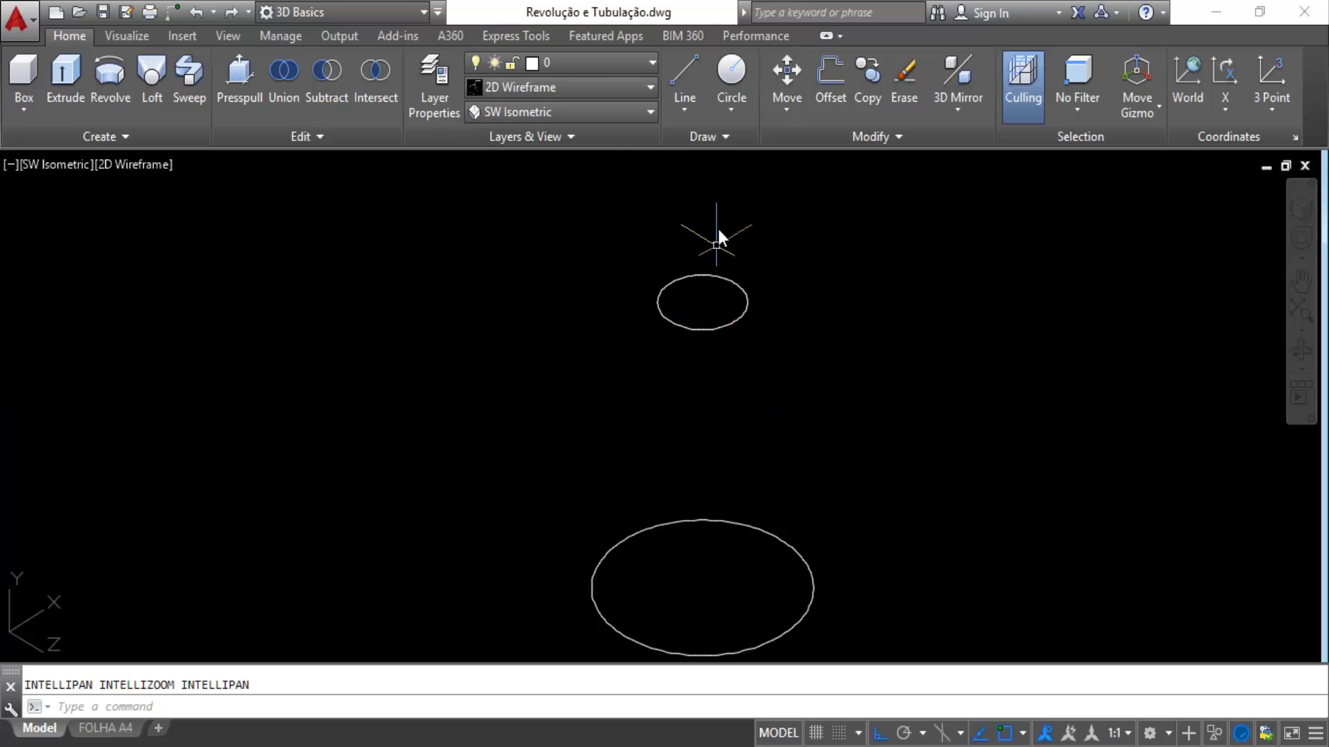
Draw a circle with a radius of about 7.7 units, concentric with the small upper circle.
click(728, 76)
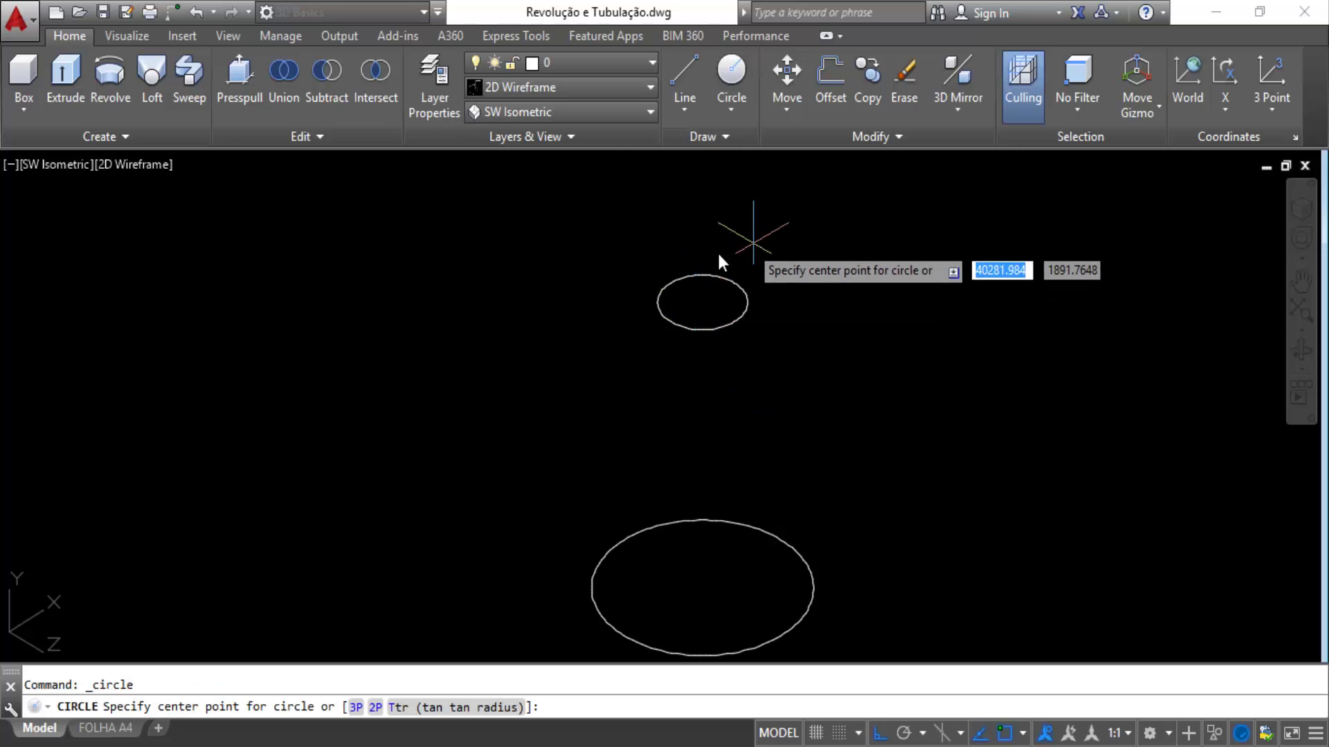
click(701, 302)
scroll(720, 294, up, 2)
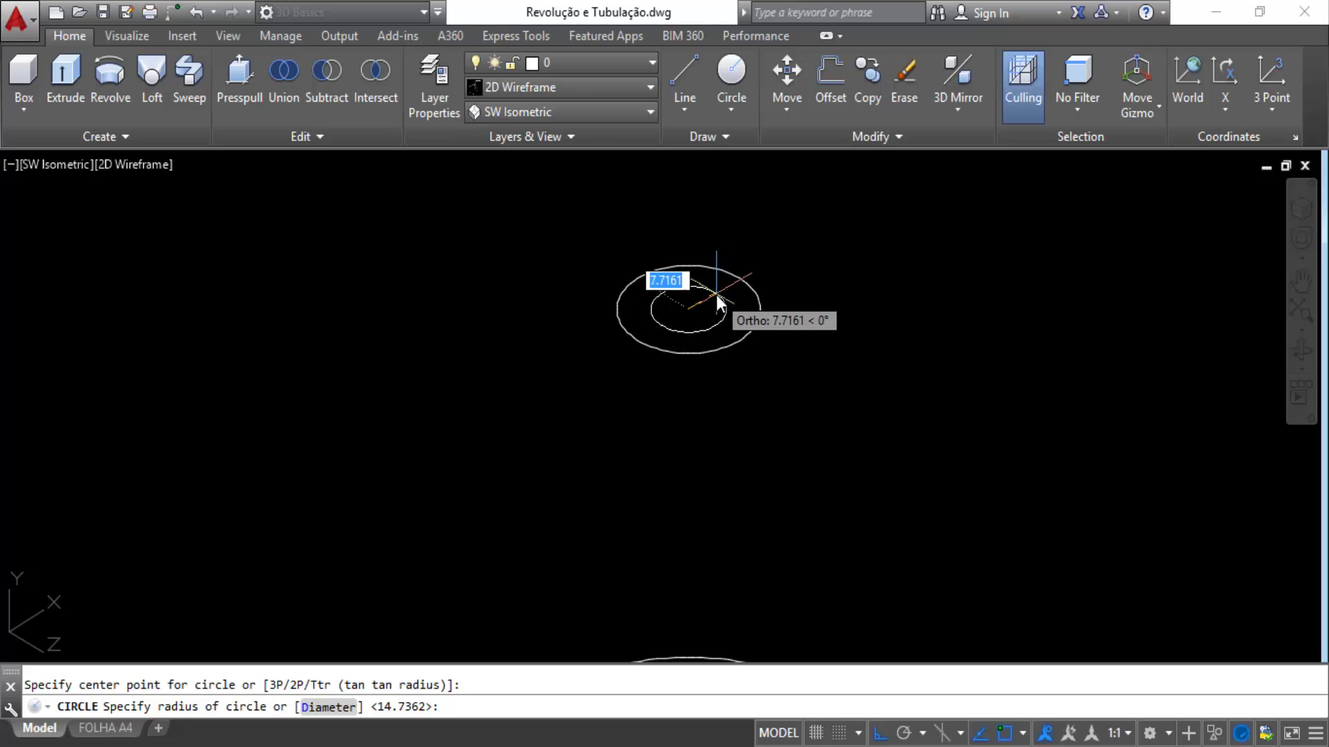
key(Escape)
scroll(742, 279, down, 2)
Move the new inner circle about 90 units straight up along the Z axis, above the other two circles.
text(m)
key(Return)
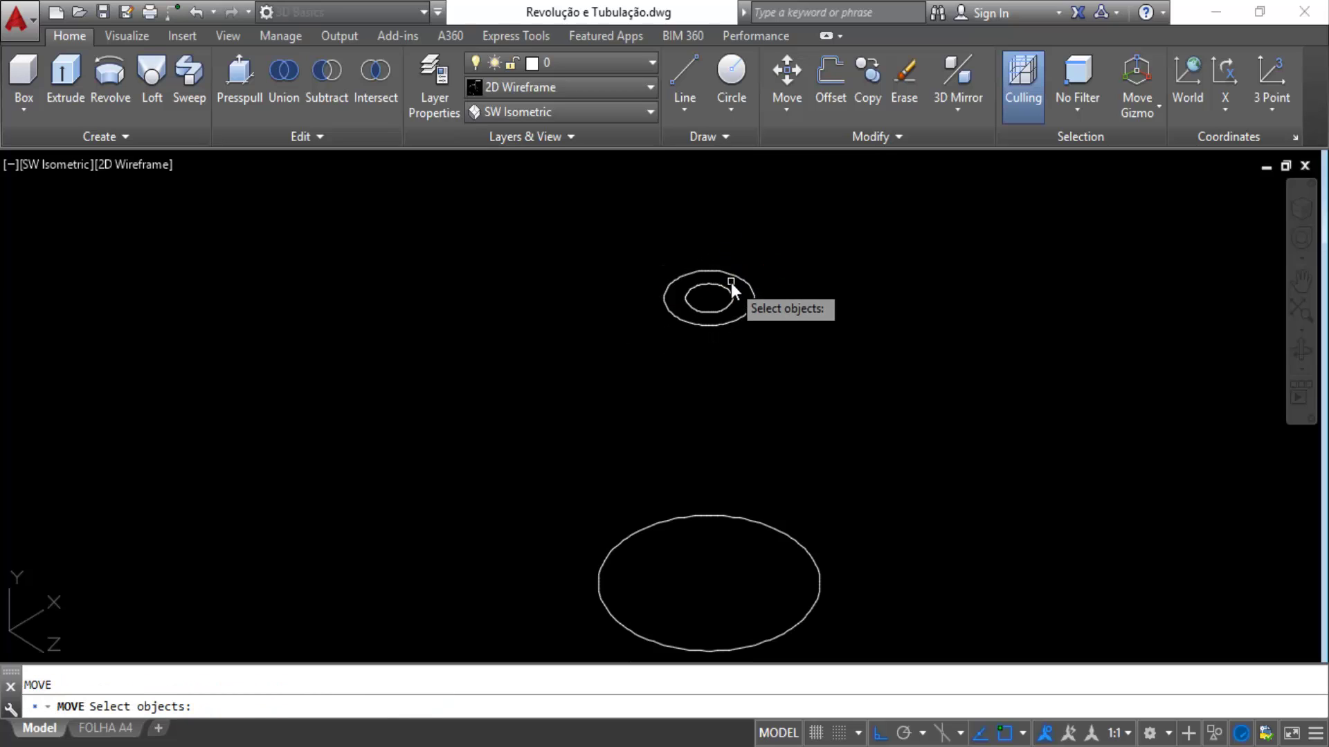
click(776, 74)
click(722, 284)
key(Return)
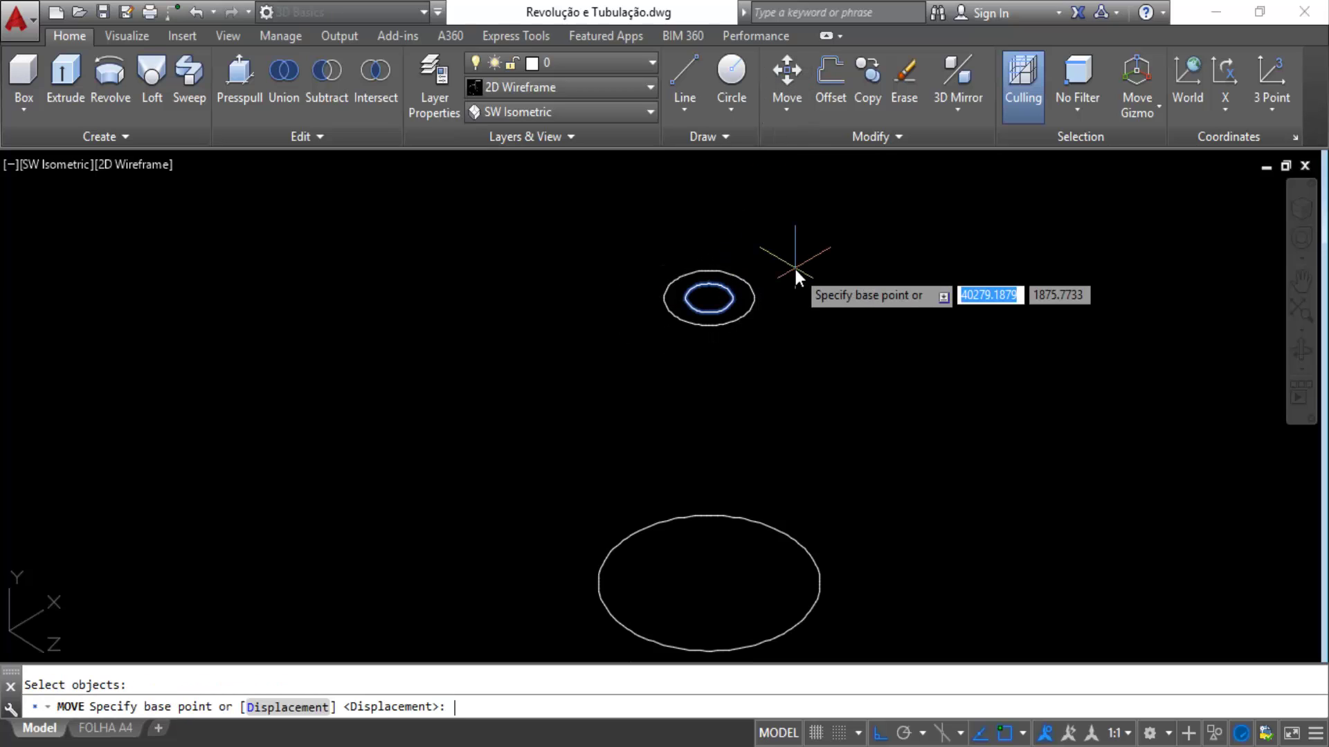
click(797, 258)
scroll(767, 401, down, 2)
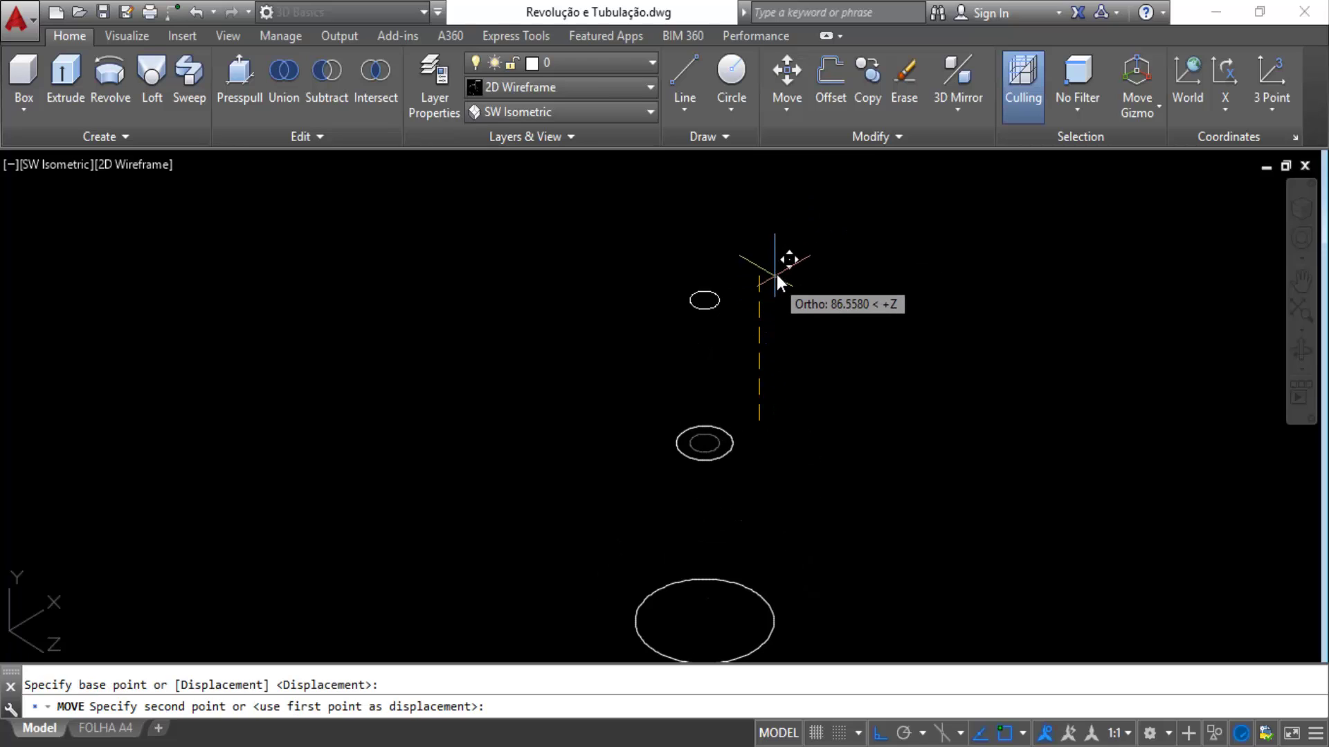
click(782, 272)
middle_drag(771, 275, 750, 346)
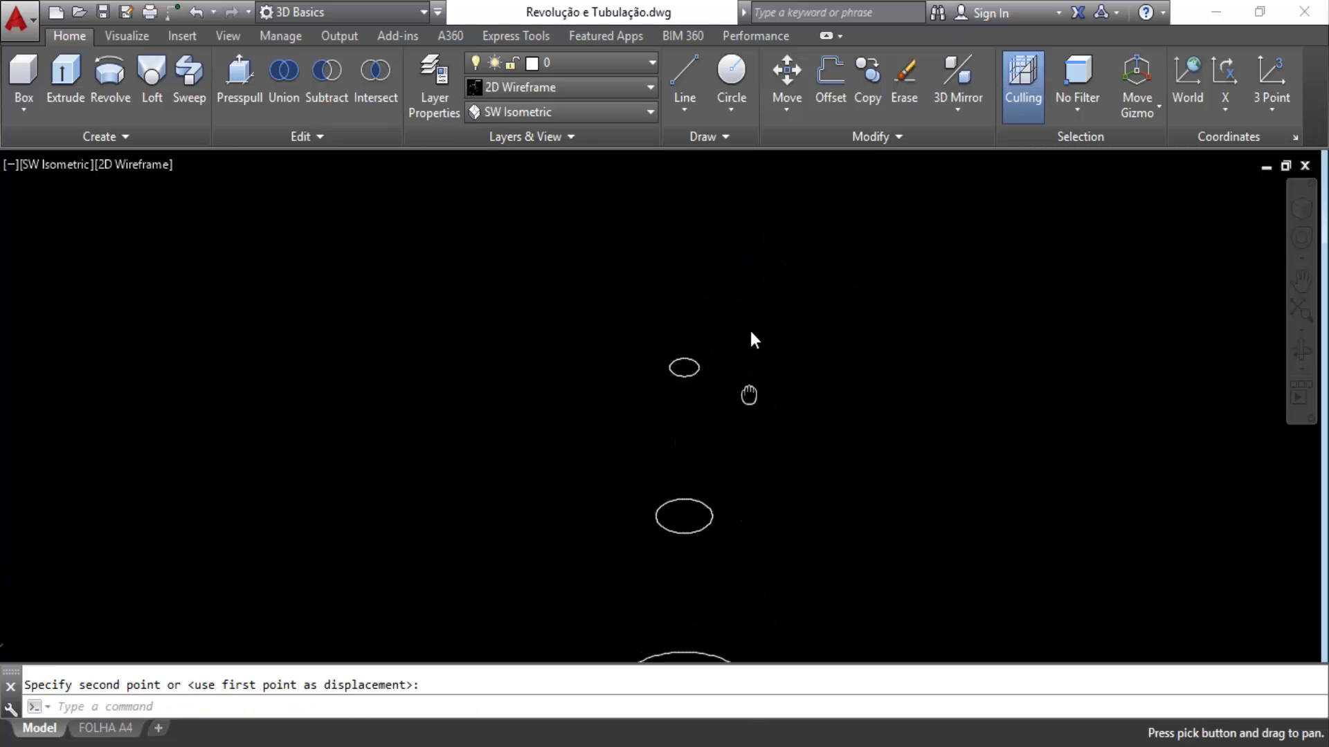
Draw a smaller circle with a radius of about 2.9 units at the center of the topmost circle.
scroll(689, 343, up, 4)
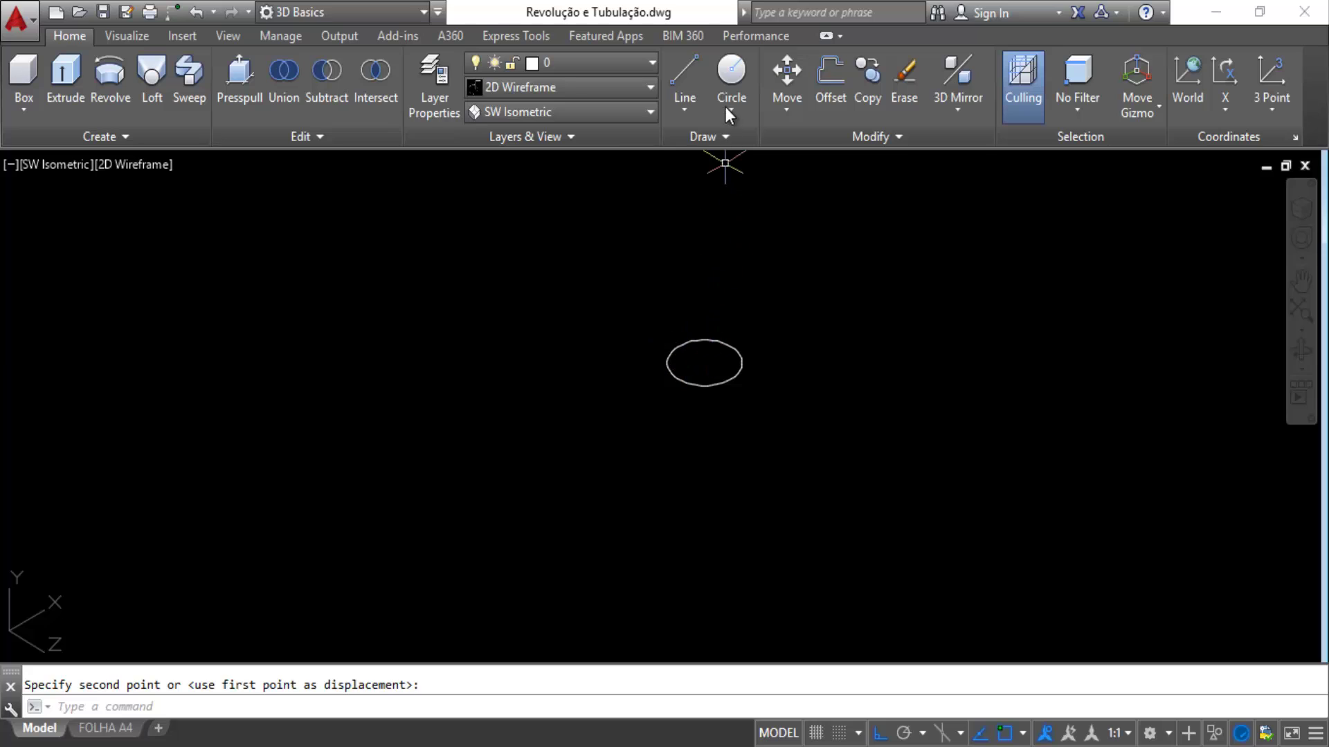
click(728, 94)
click(707, 361)
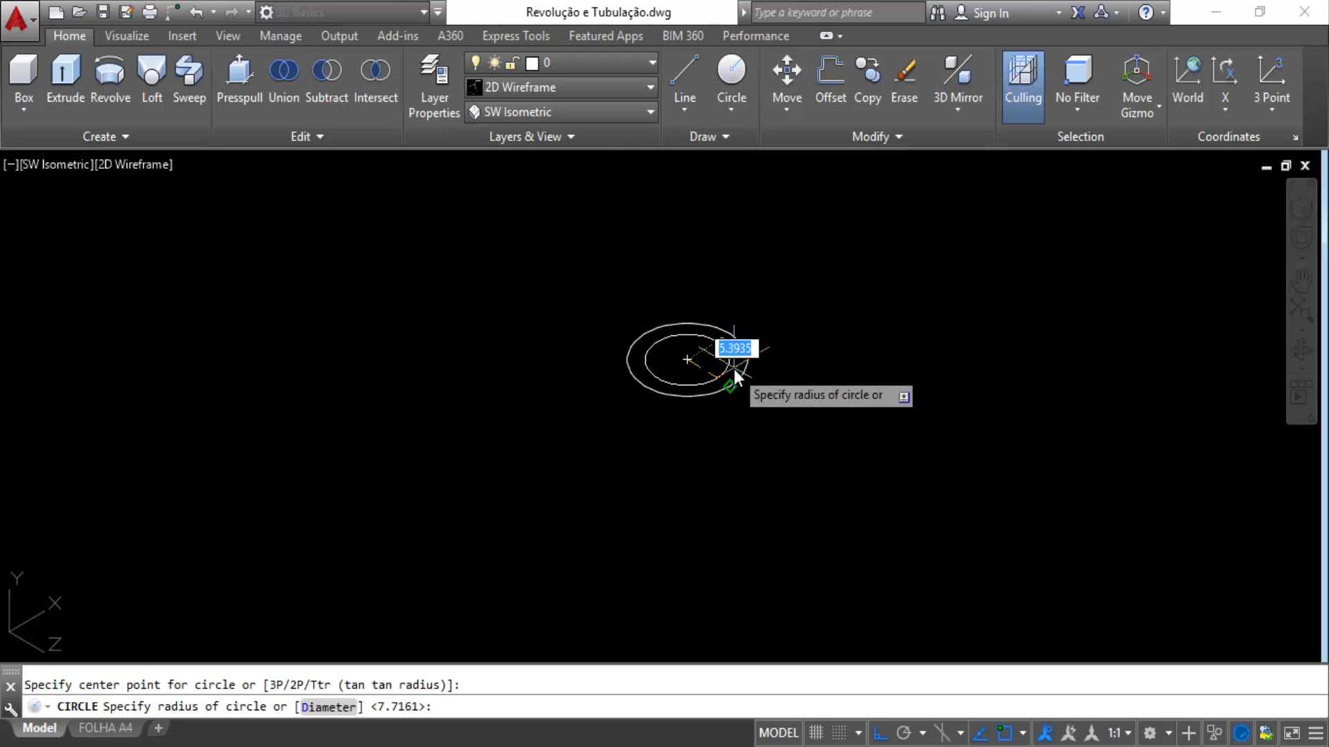
middle_drag(734, 368, 698, 365)
click(760, 373)
scroll(768, 291, down, 4)
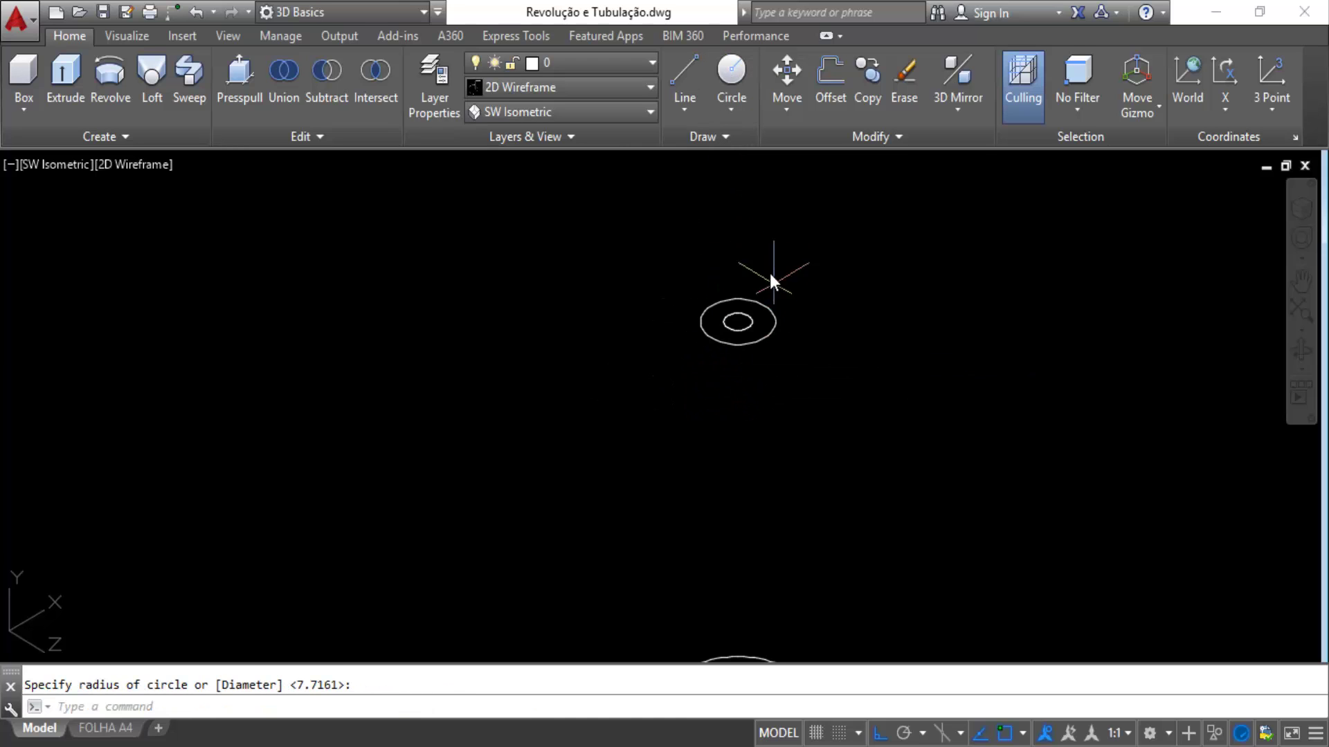
Move the smallest circle straight up along the Z axis, above the other three circles.
click(787, 72)
click(746, 324)
click(738, 332)
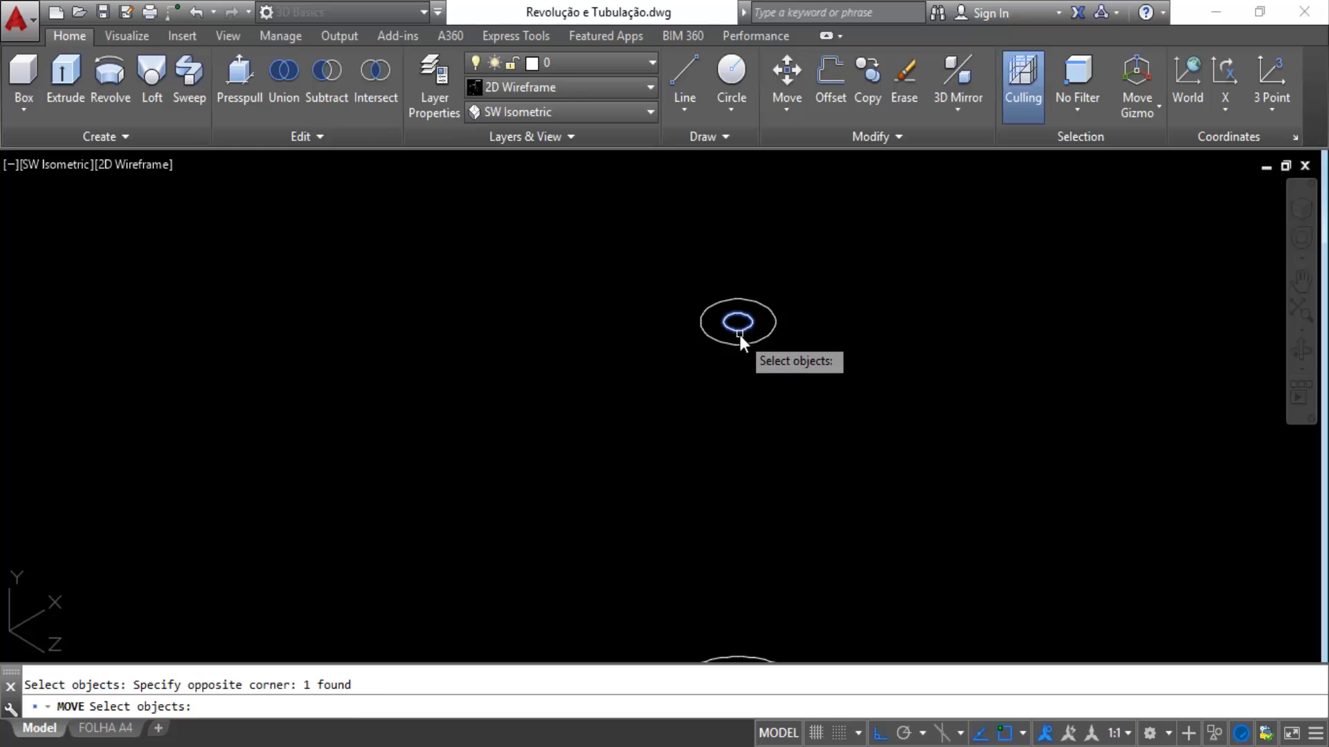
key(Return)
click(830, 302)
scroll(835, 228, down, 2)
middle_drag(837, 218, 819, 296)
click(825, 263)
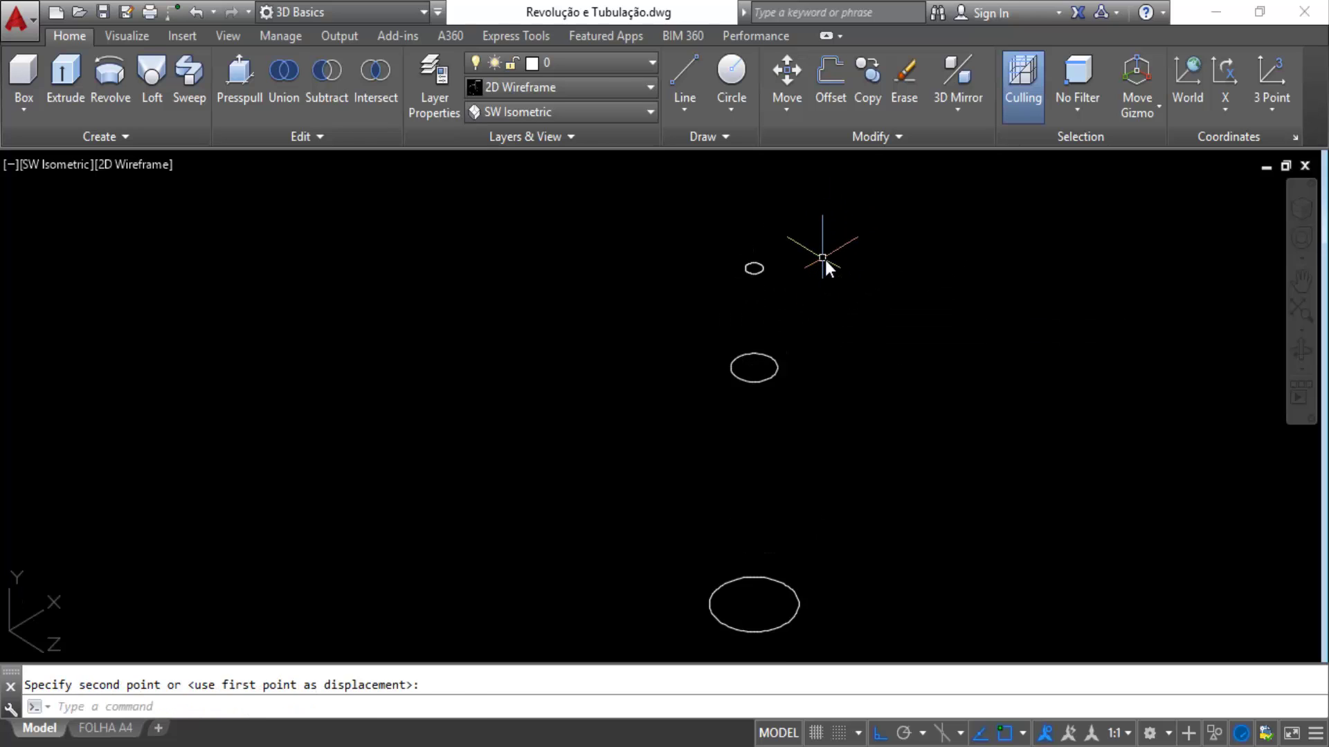
key(Escape)
Loft a solid through all four stacked circles using Cross sections only.
scroll(825, 291, down, 2)
middle_drag(849, 344, 748, 300)
scroll(744, 311, down, 2)
scroll(748, 478, up, 2)
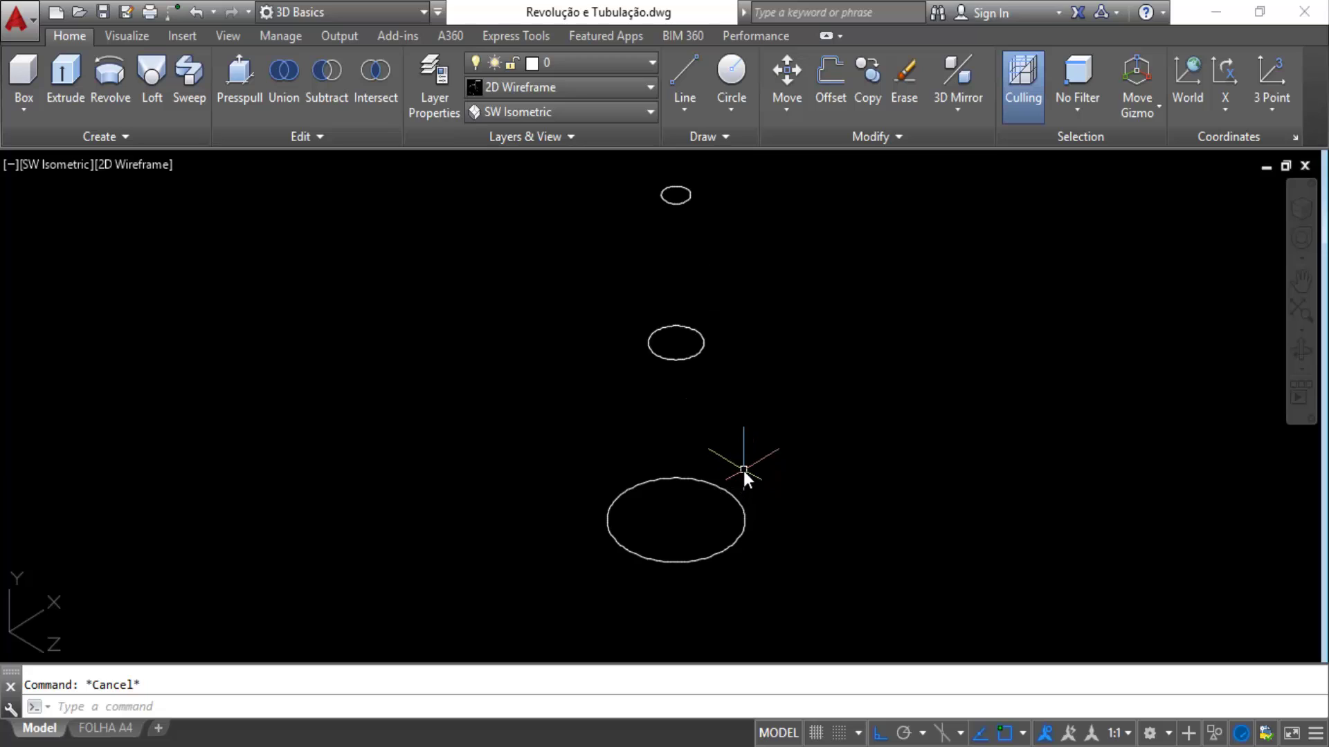
middle_drag(747, 474, 756, 537)
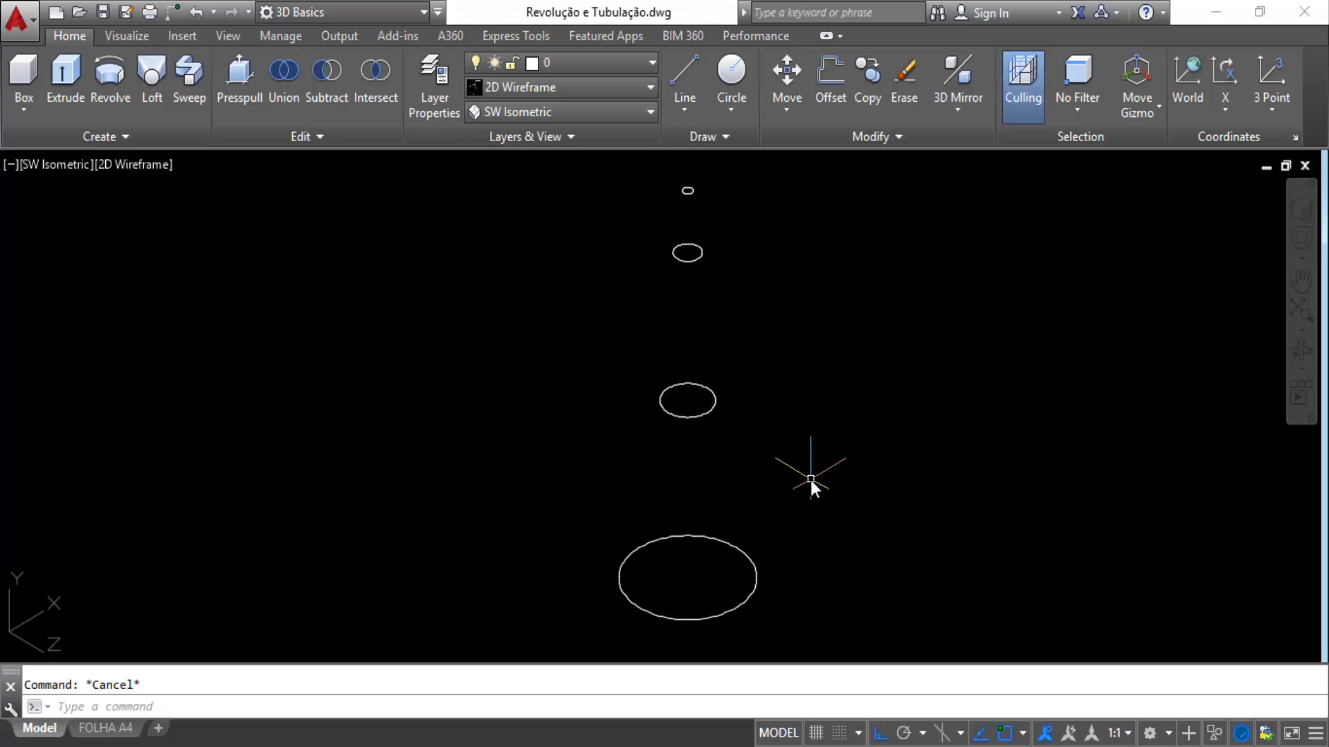
click(155, 83)
click(737, 178)
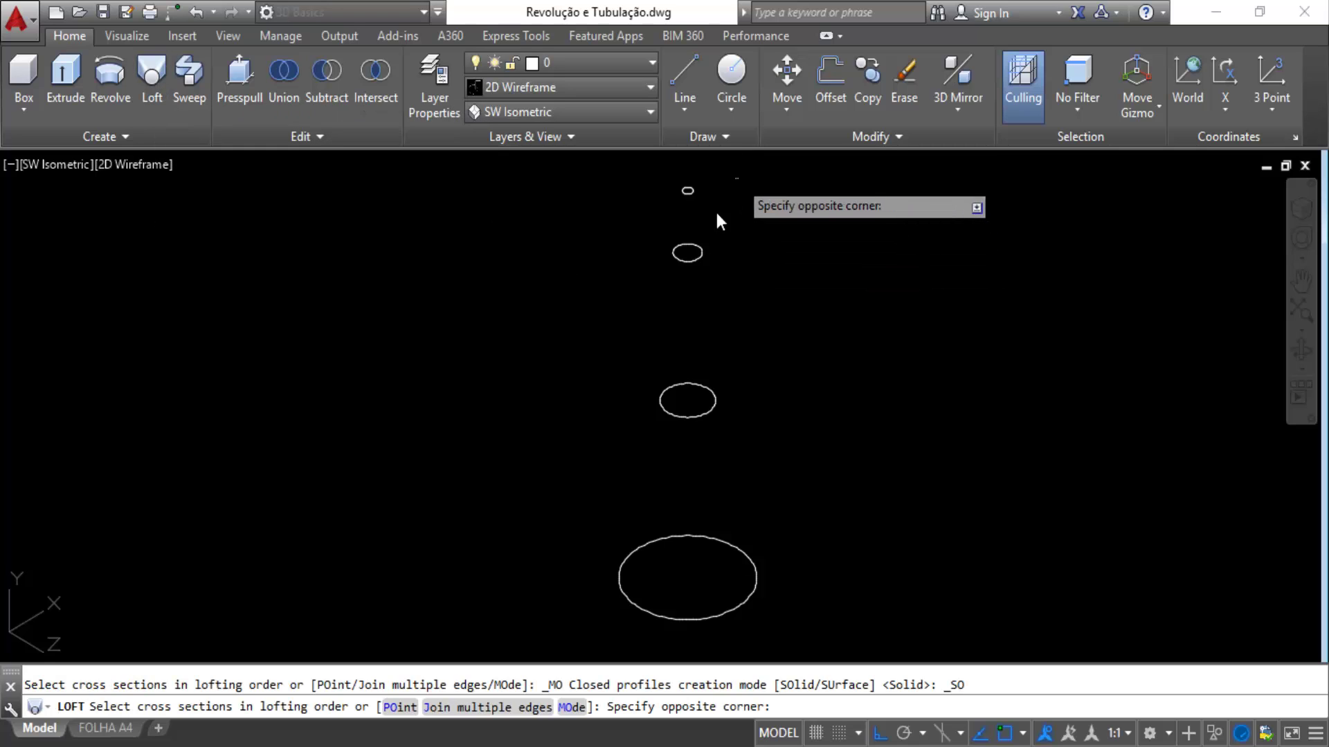
click(646, 547)
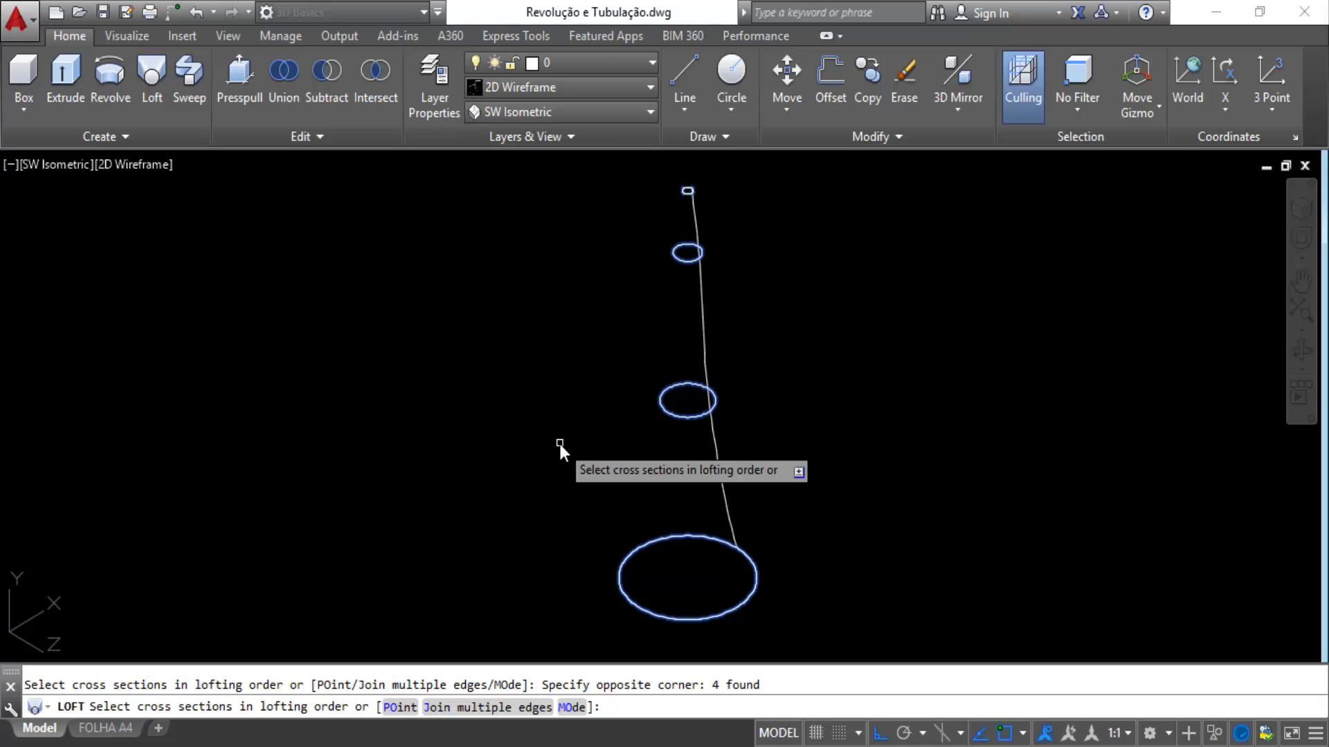
key(Return)
key(Return)
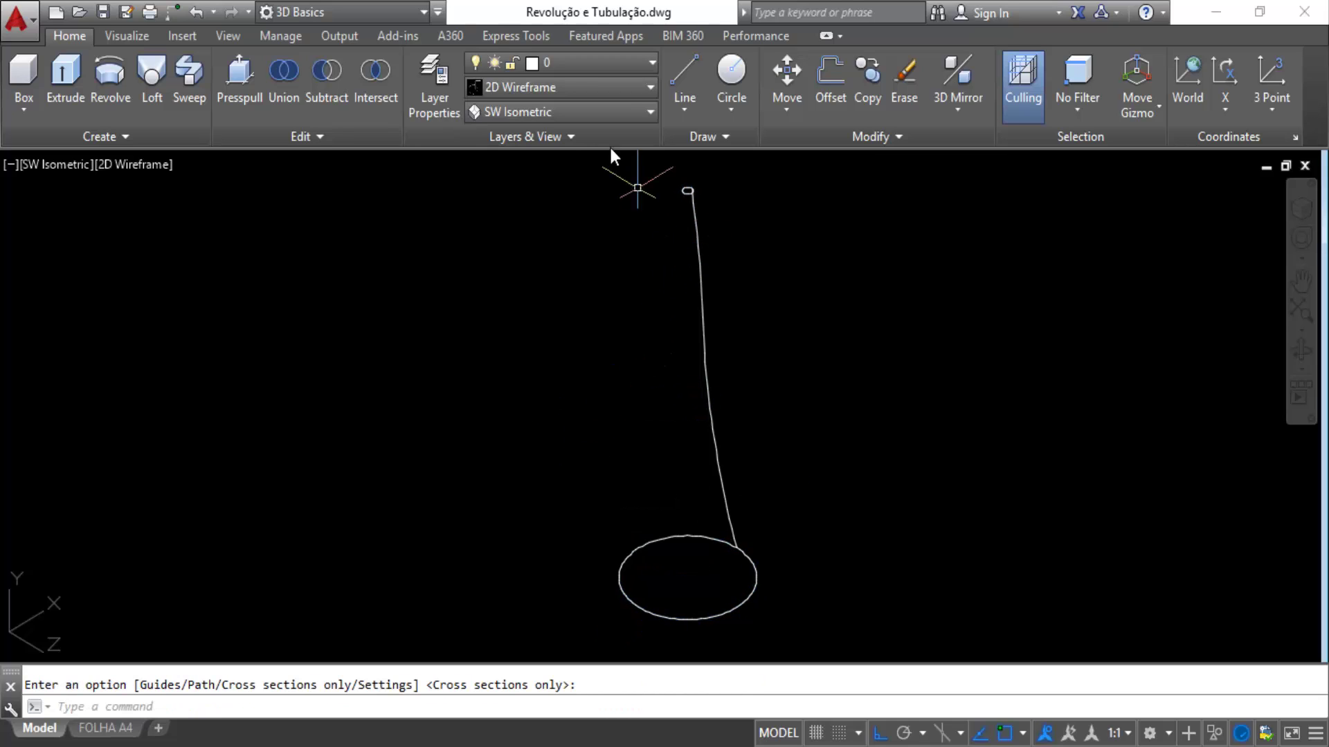
Shade the lofted solid with the Realistic visual style and orbit around it to inspect its curved shape.
click(564, 87)
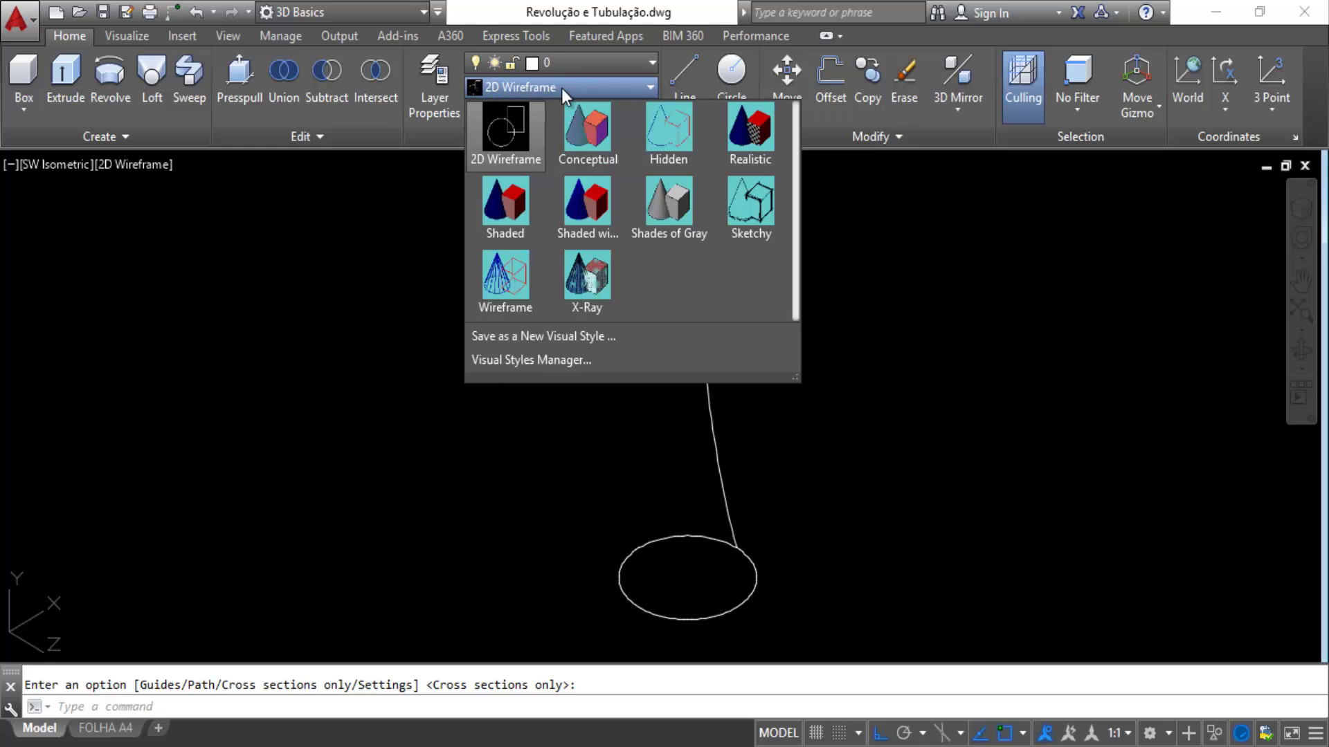
click(747, 136)
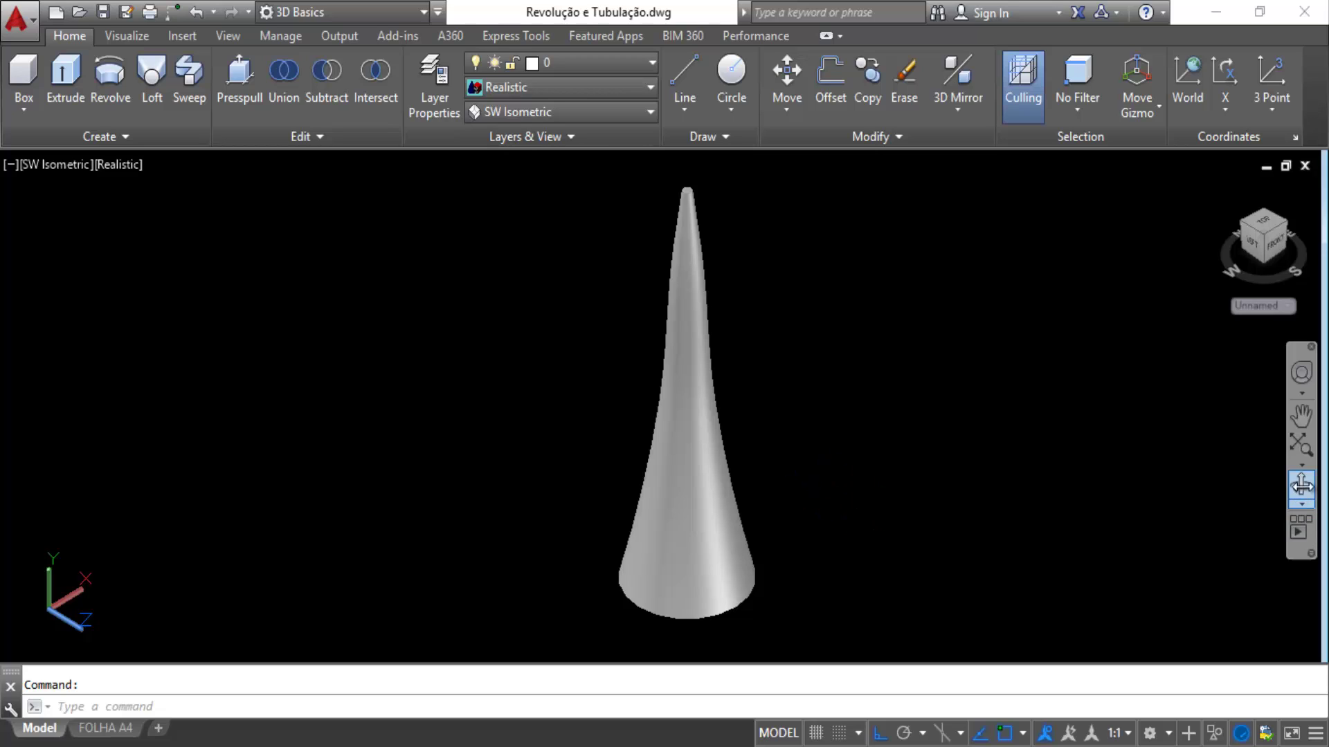
click(1301, 502)
click(1080, 521)
drag(760, 333, 804, 425)
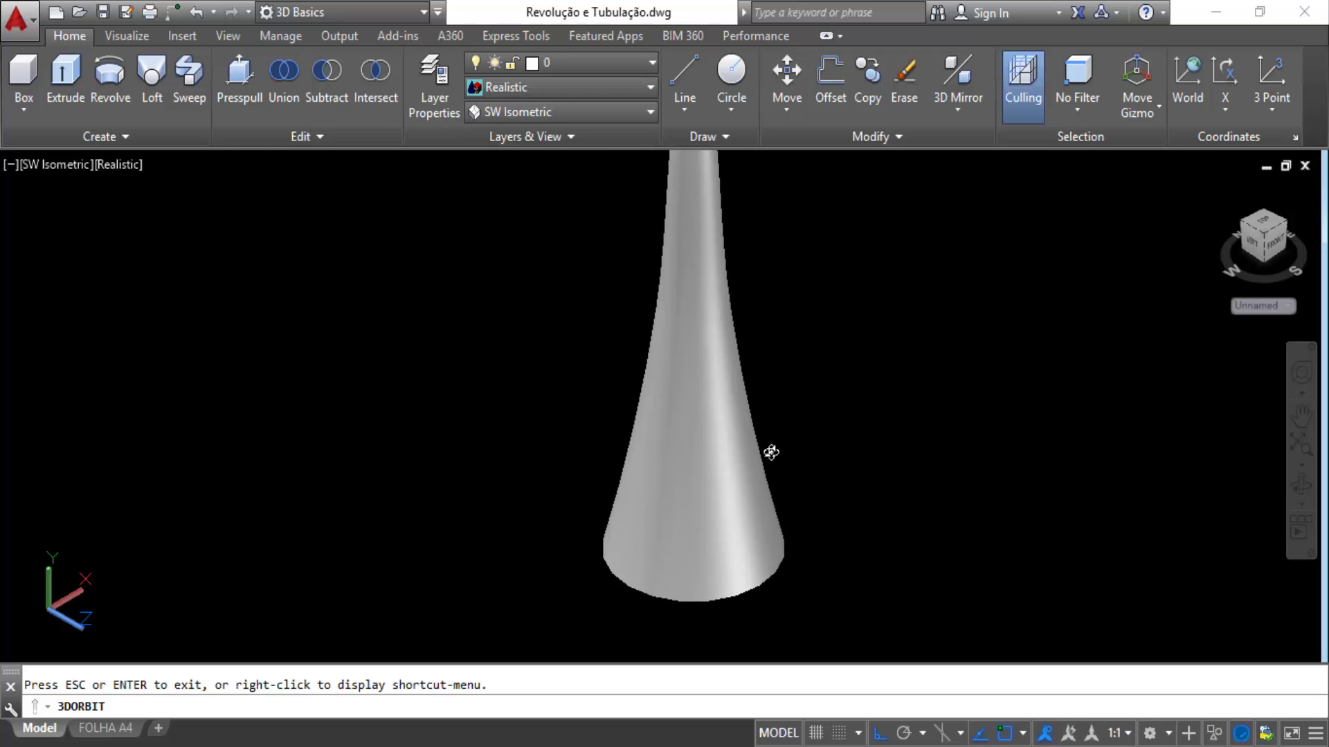
drag(771, 452, 839, 326)
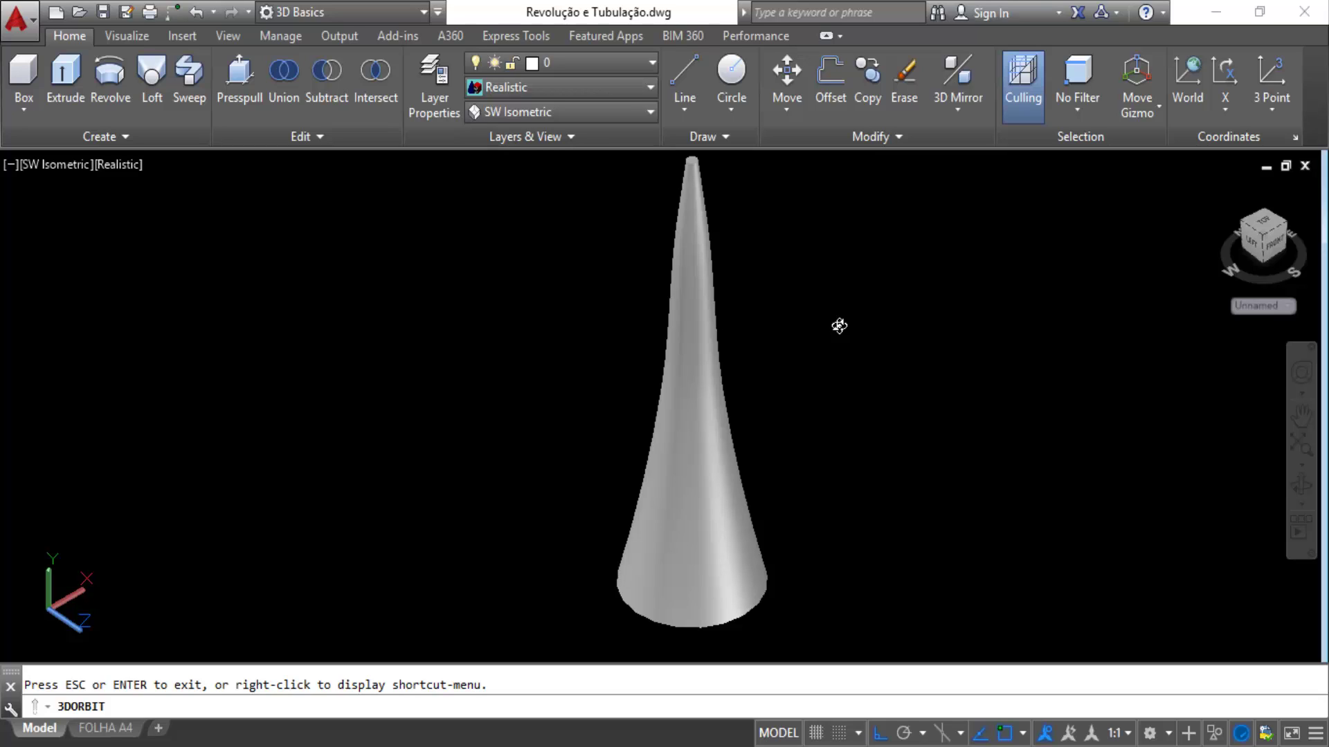
key(Escape)
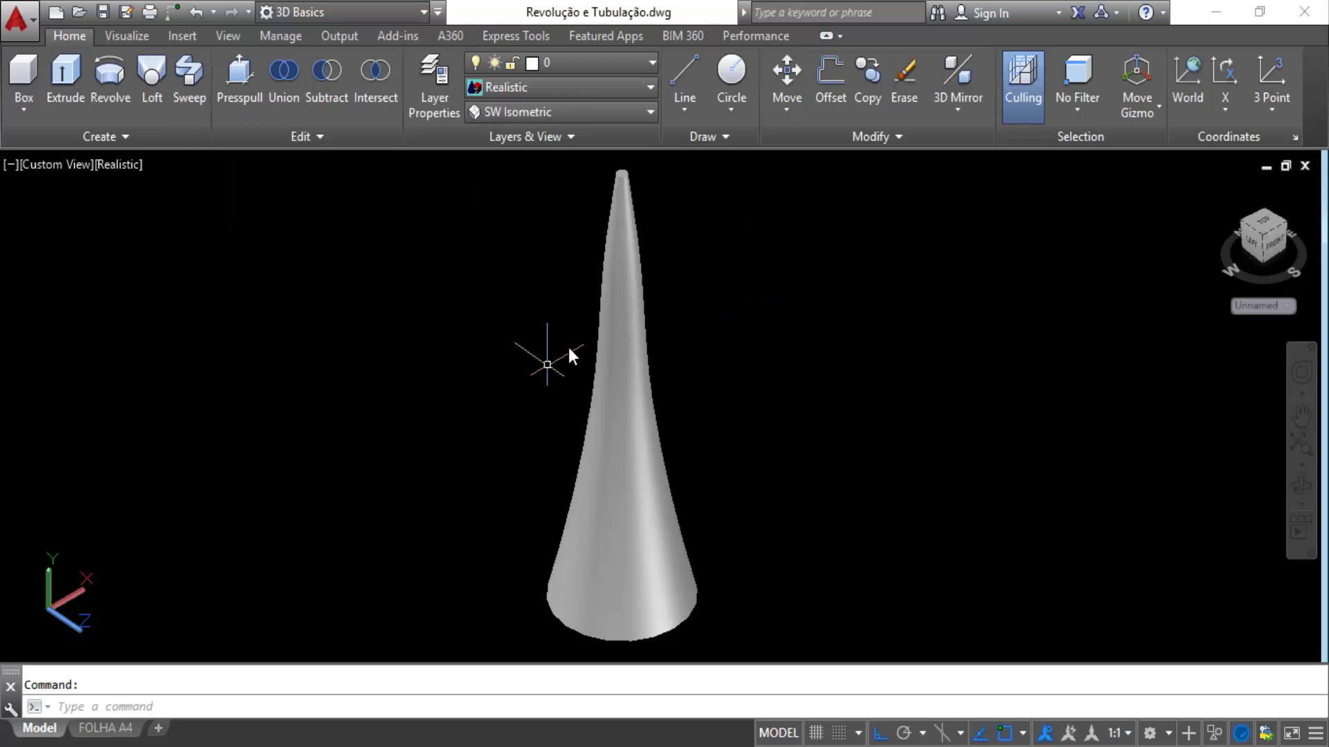
Erase the lofted solid and switch the visual style back to 2D Wireframe.
click(625, 329)
key(Delete)
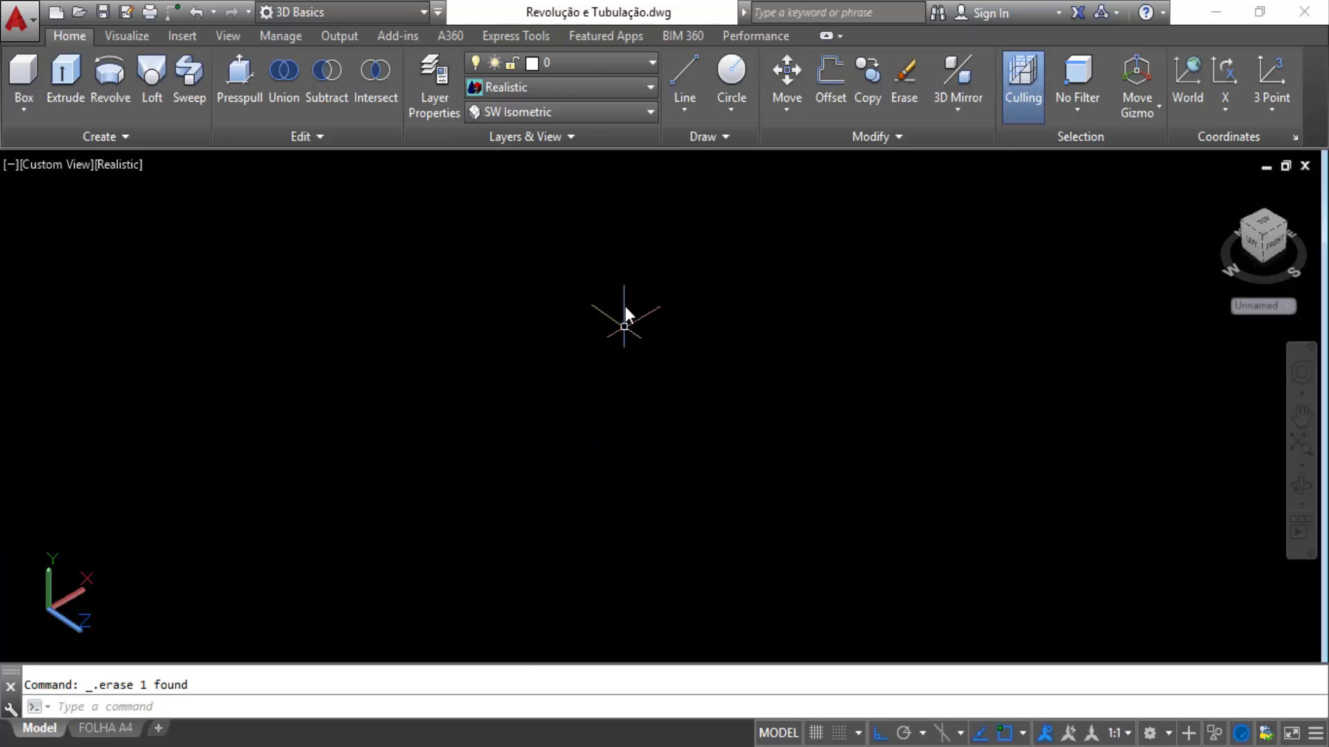
click(515, 89)
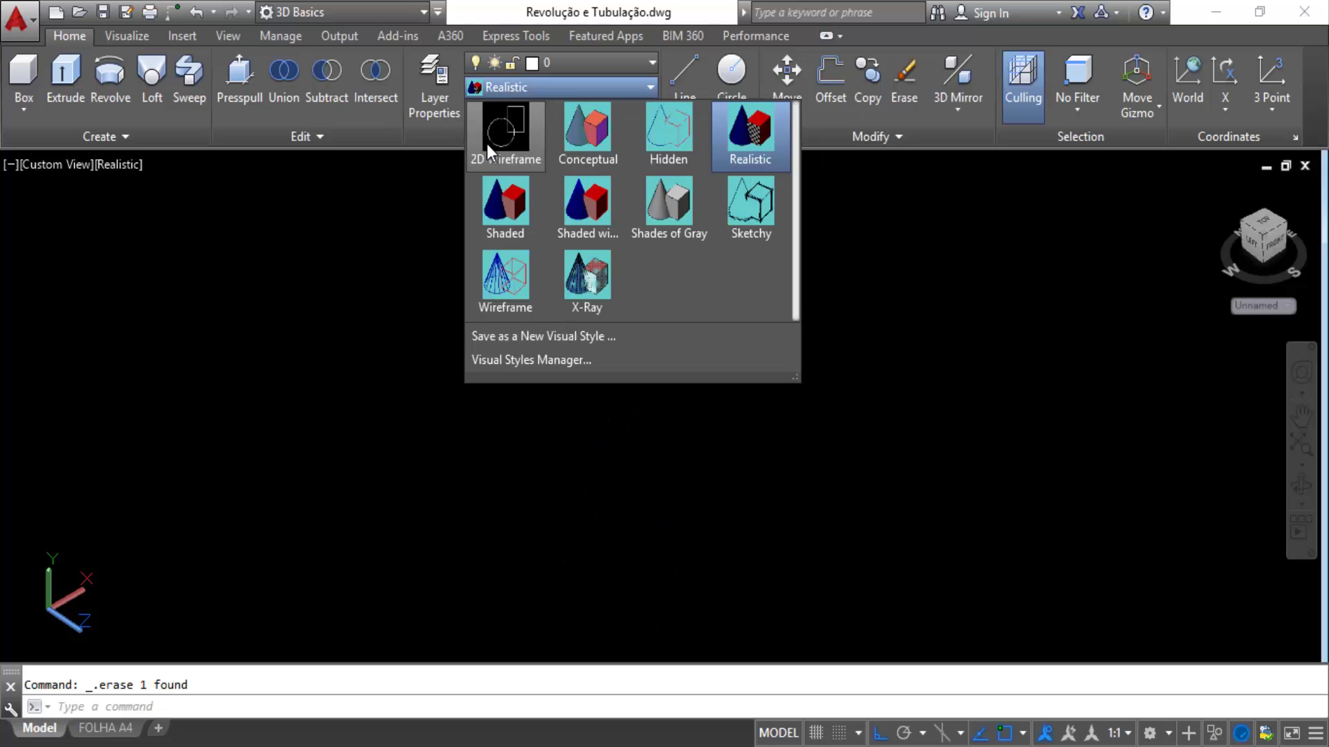
click(483, 153)
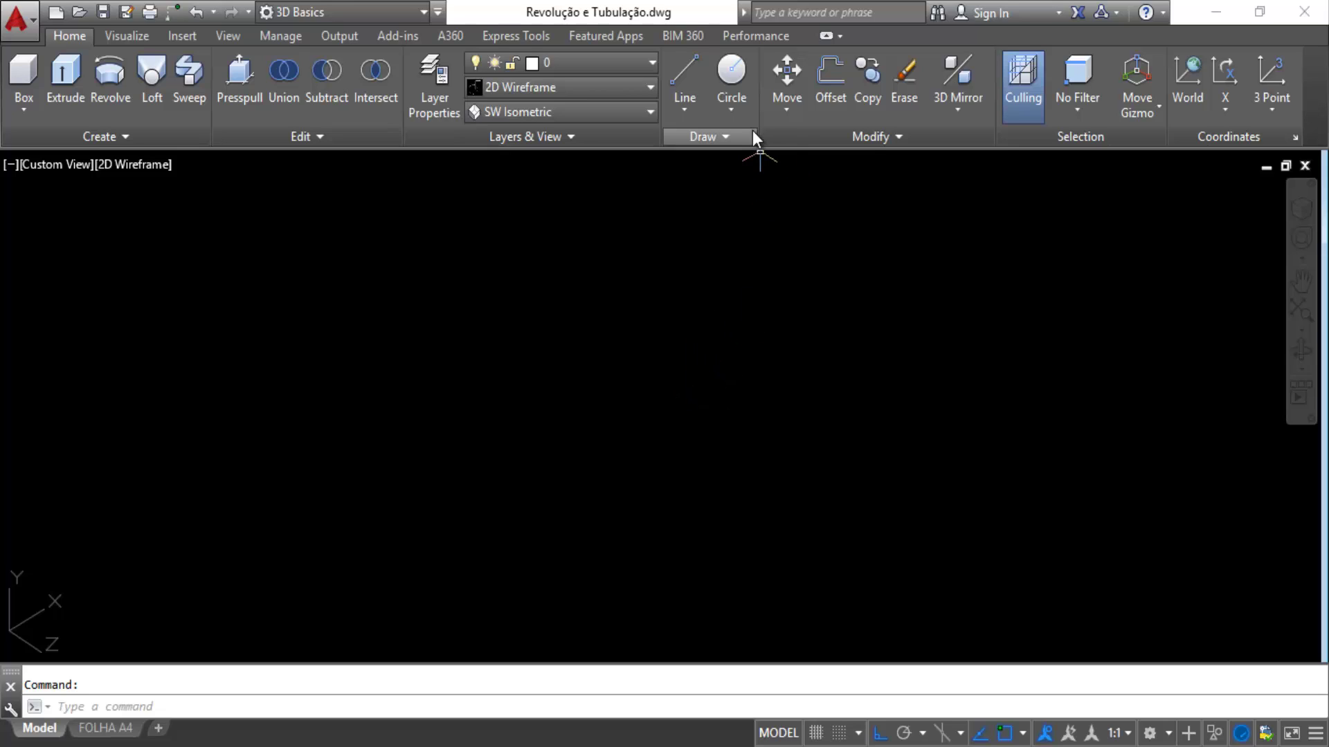
Draw a circle in the empty drawing area.
click(732, 69)
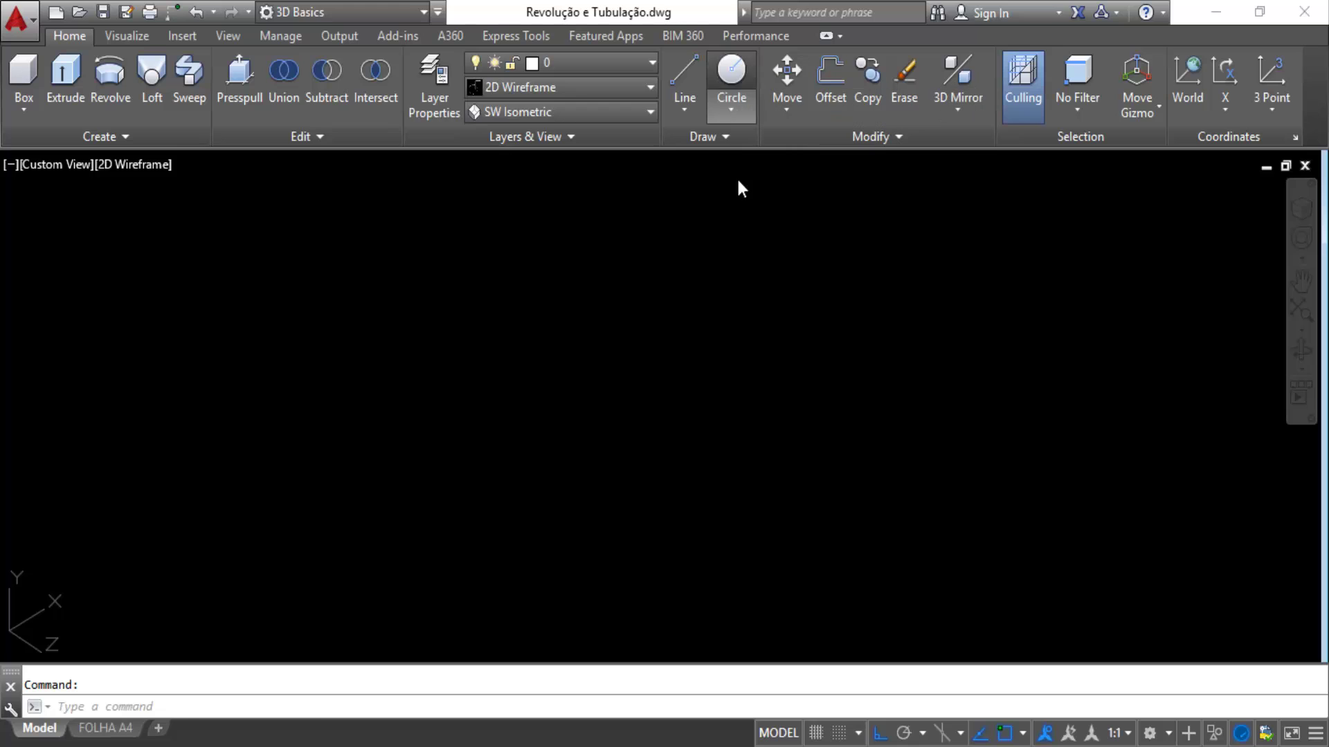
click(743, 450)
click(700, 464)
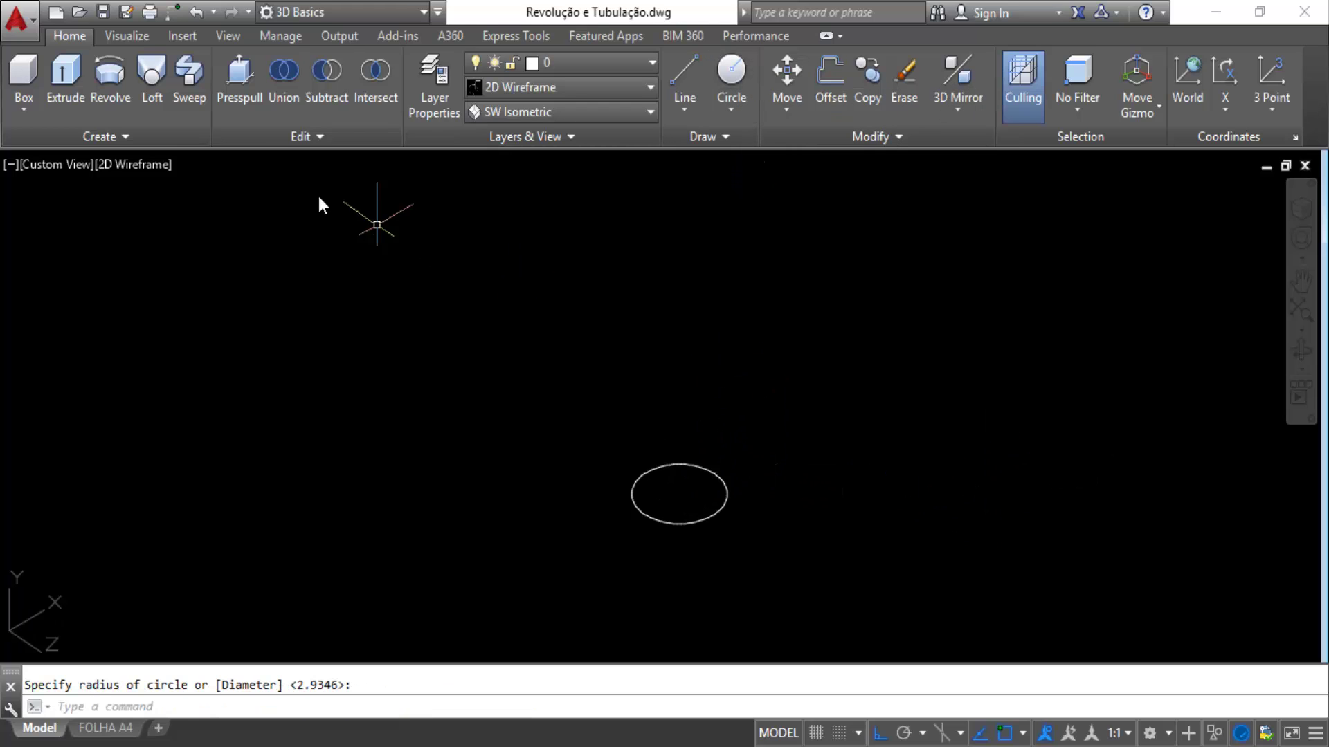
Draw a single vertical line rising along Z from the center of the circle.
click(684, 76)
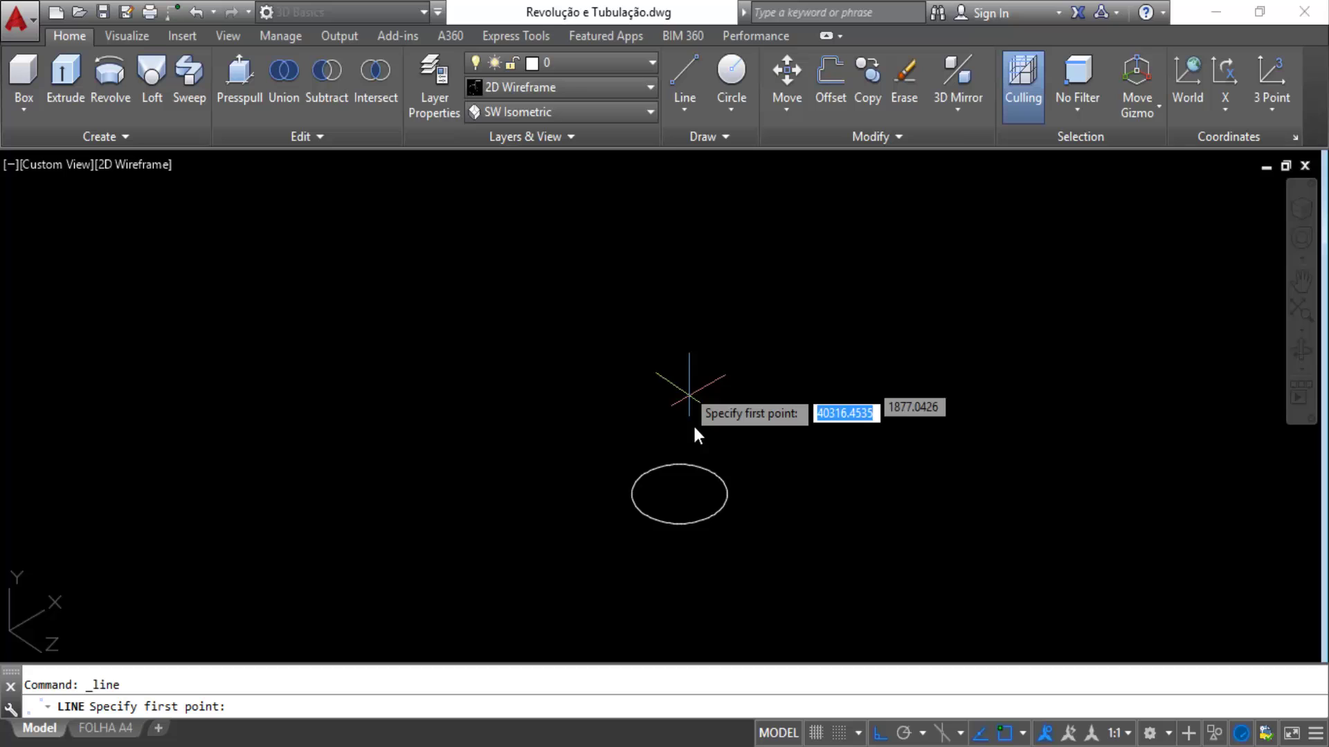
click(679, 494)
scroll(689, 467, down, 3)
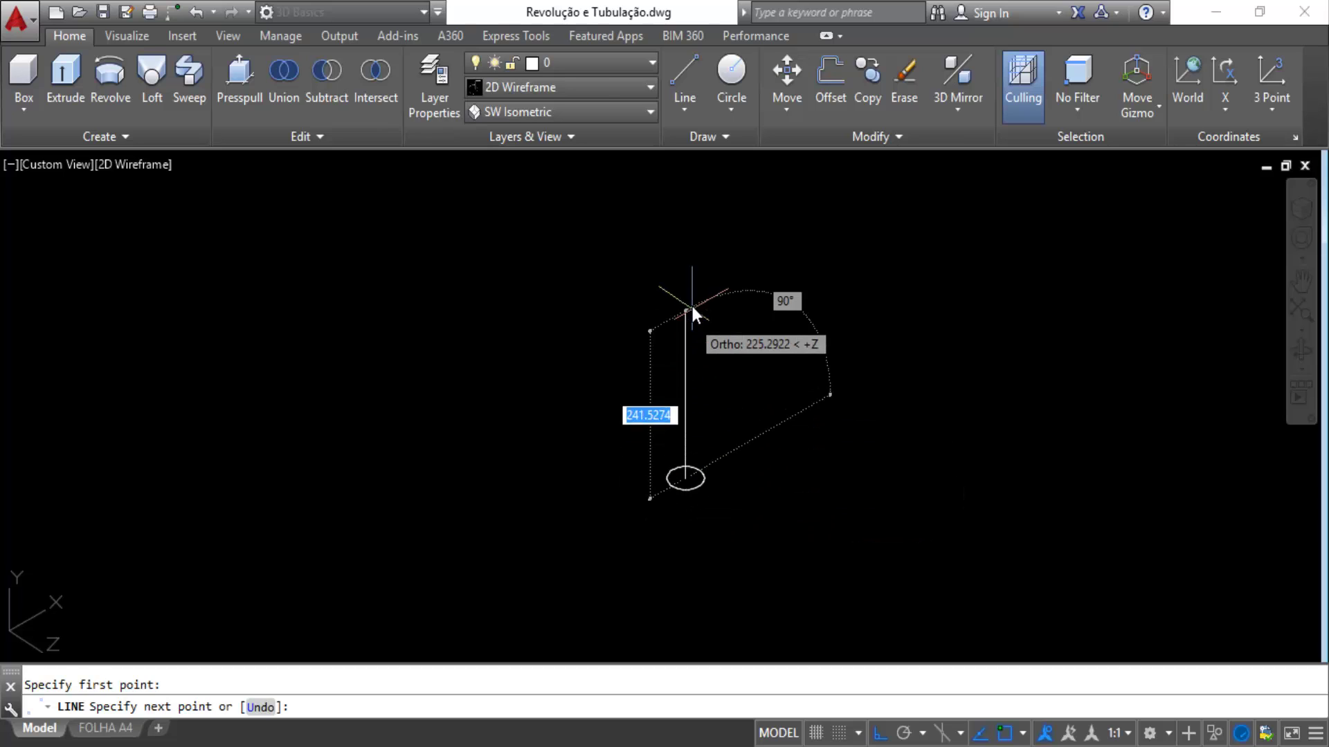
click(697, 223)
key(Escape)
scroll(751, 298, up, 2)
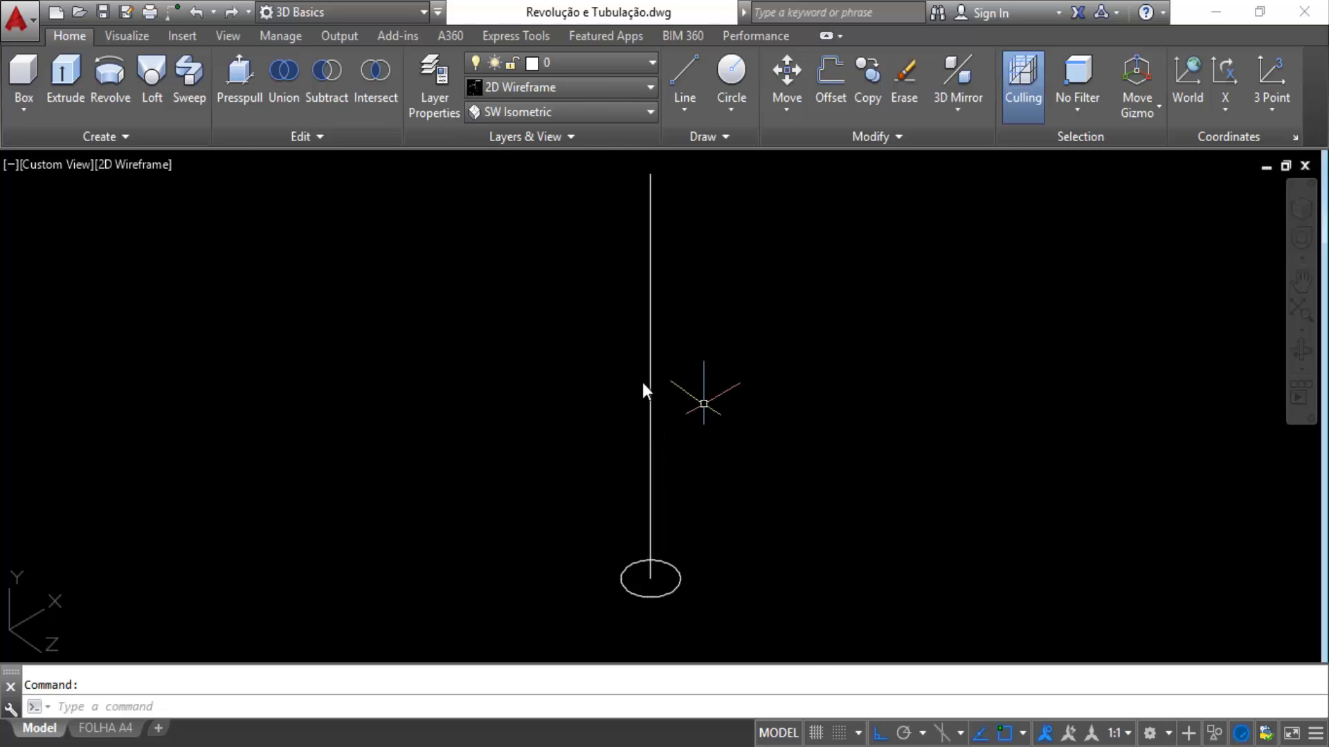
Sweep the circle along the vertical line to make a solid cylinder.
click(187, 78)
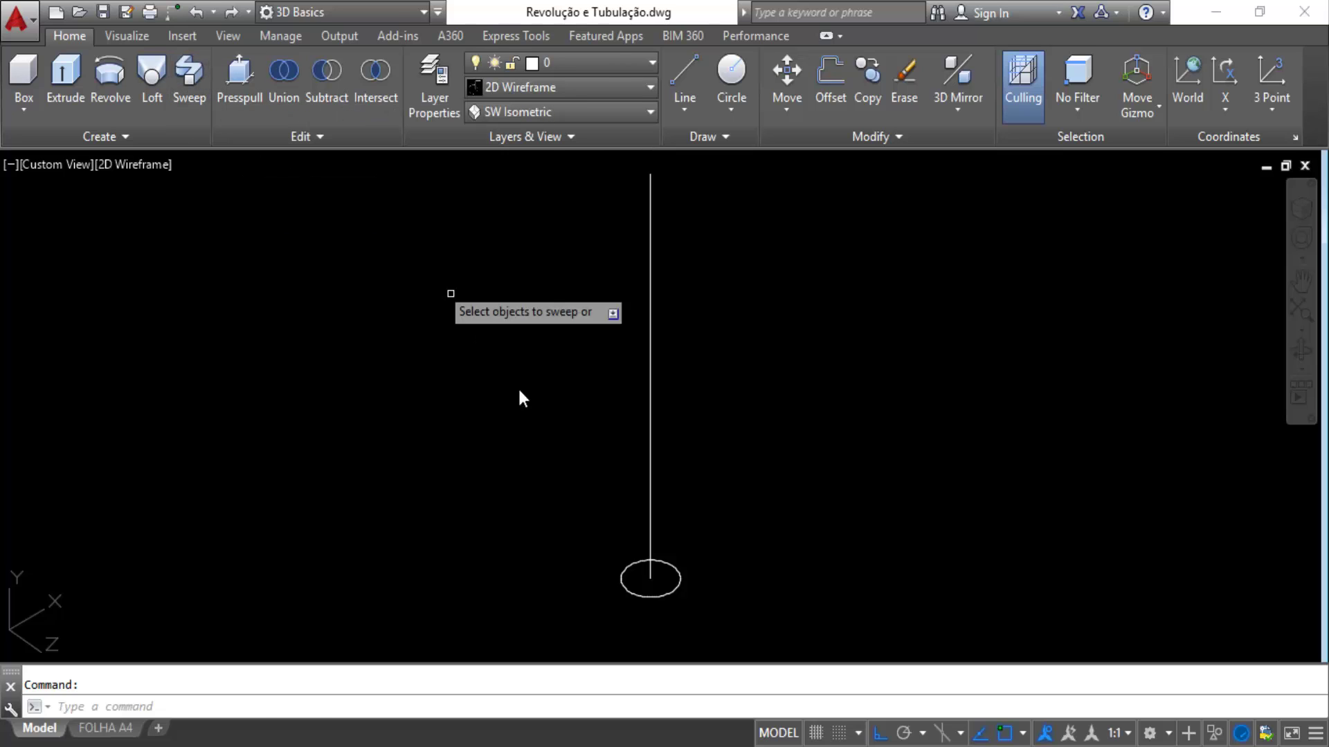
click(671, 563)
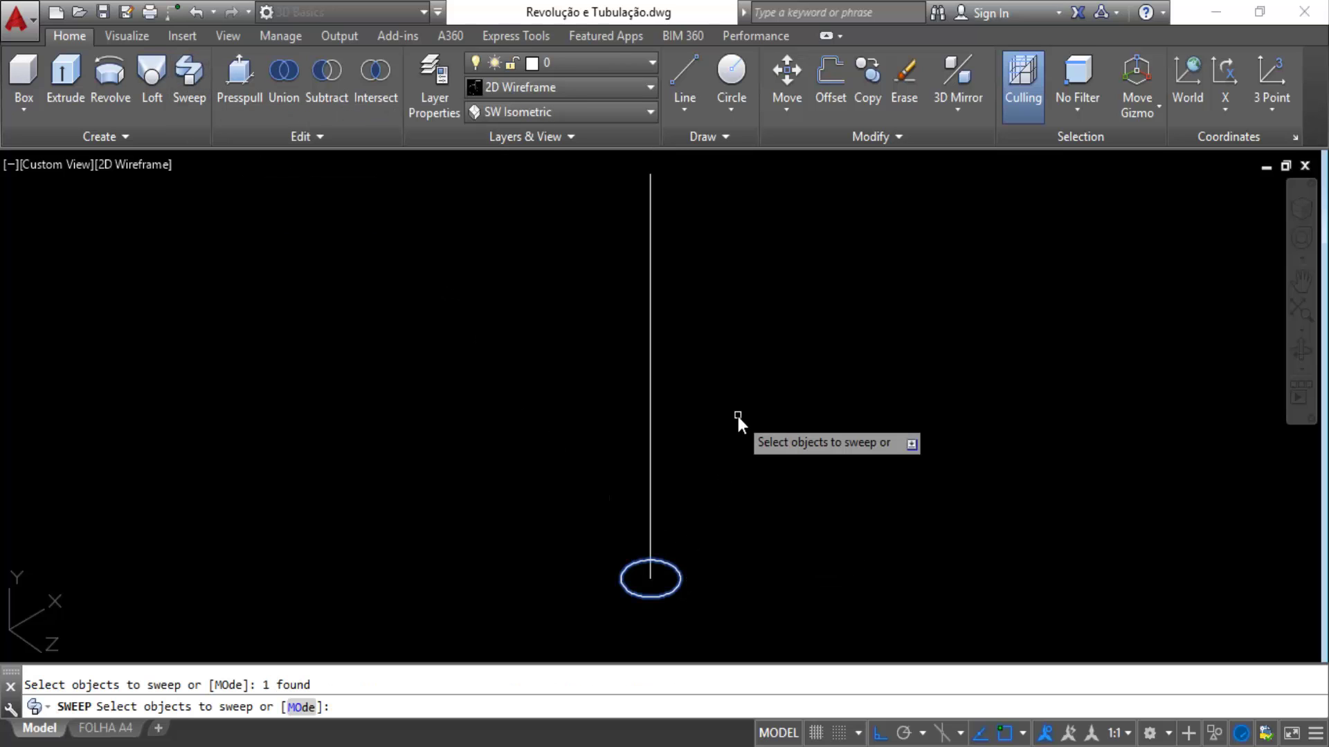
key(Return)
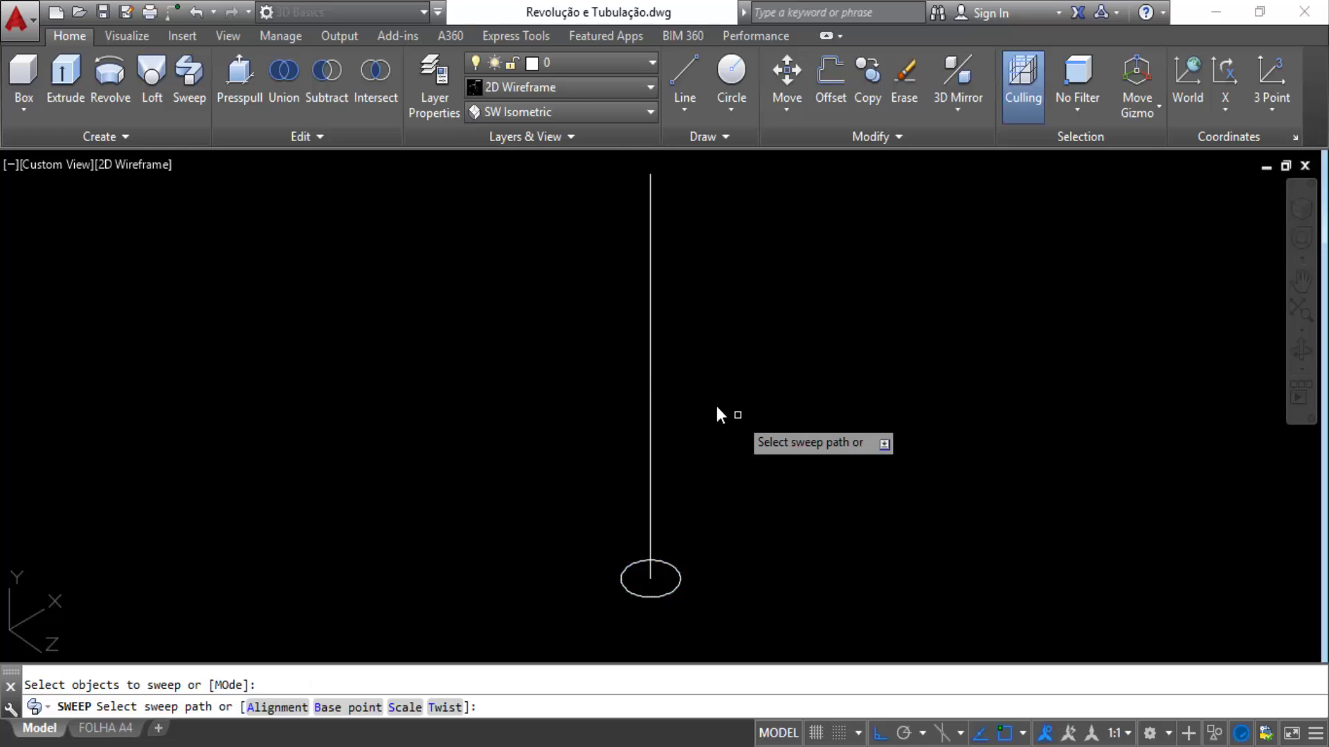
click(650, 341)
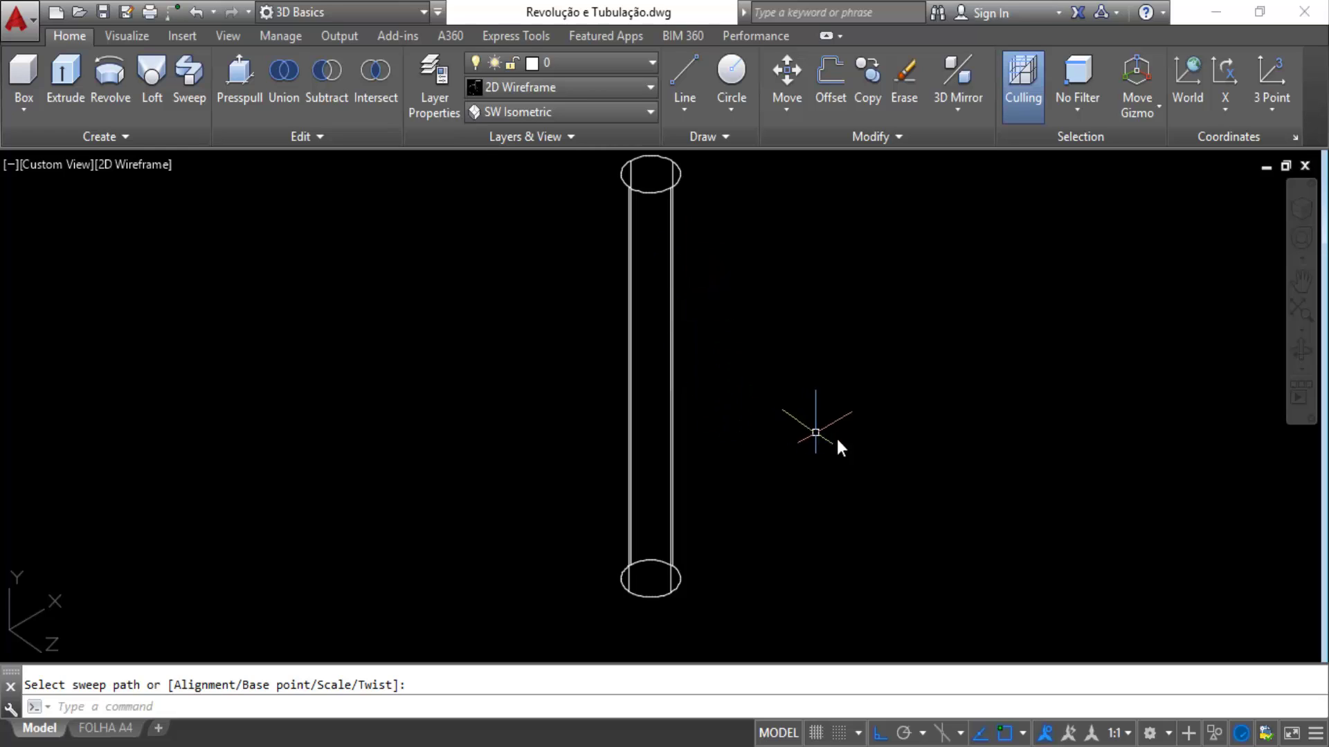
Draw a circle of radius 20 in the empty area beside the swept cylinder.
middle_drag(852, 436, 728, 460)
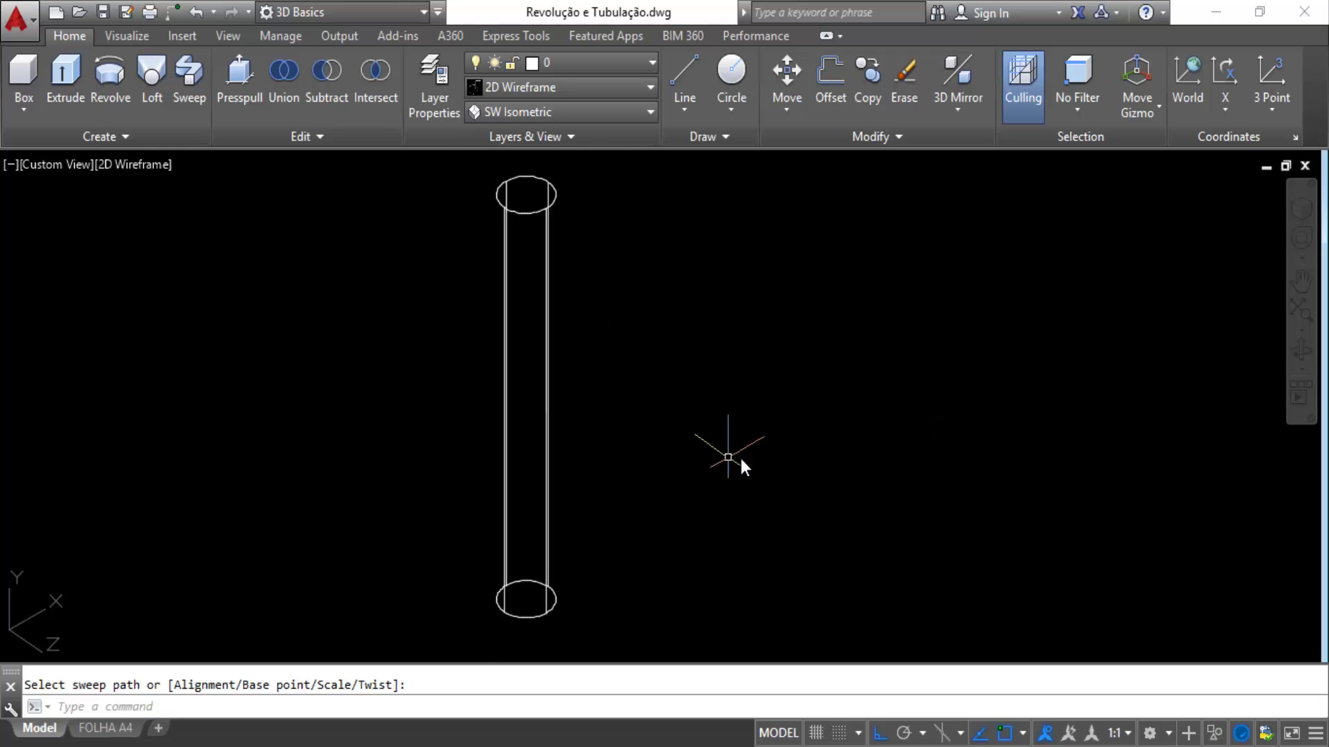
middle_drag(741, 459, 693, 494)
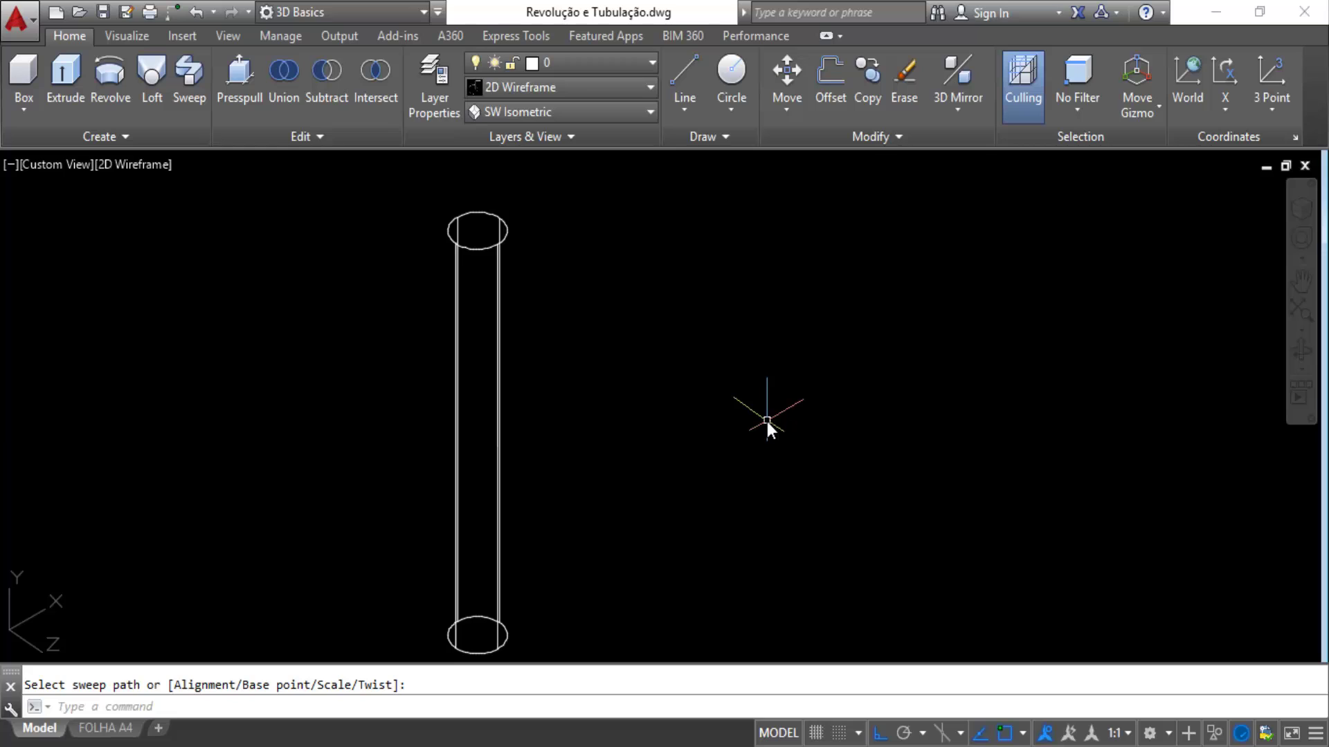
key(Escape)
text(c)
key(space)
click(793, 500)
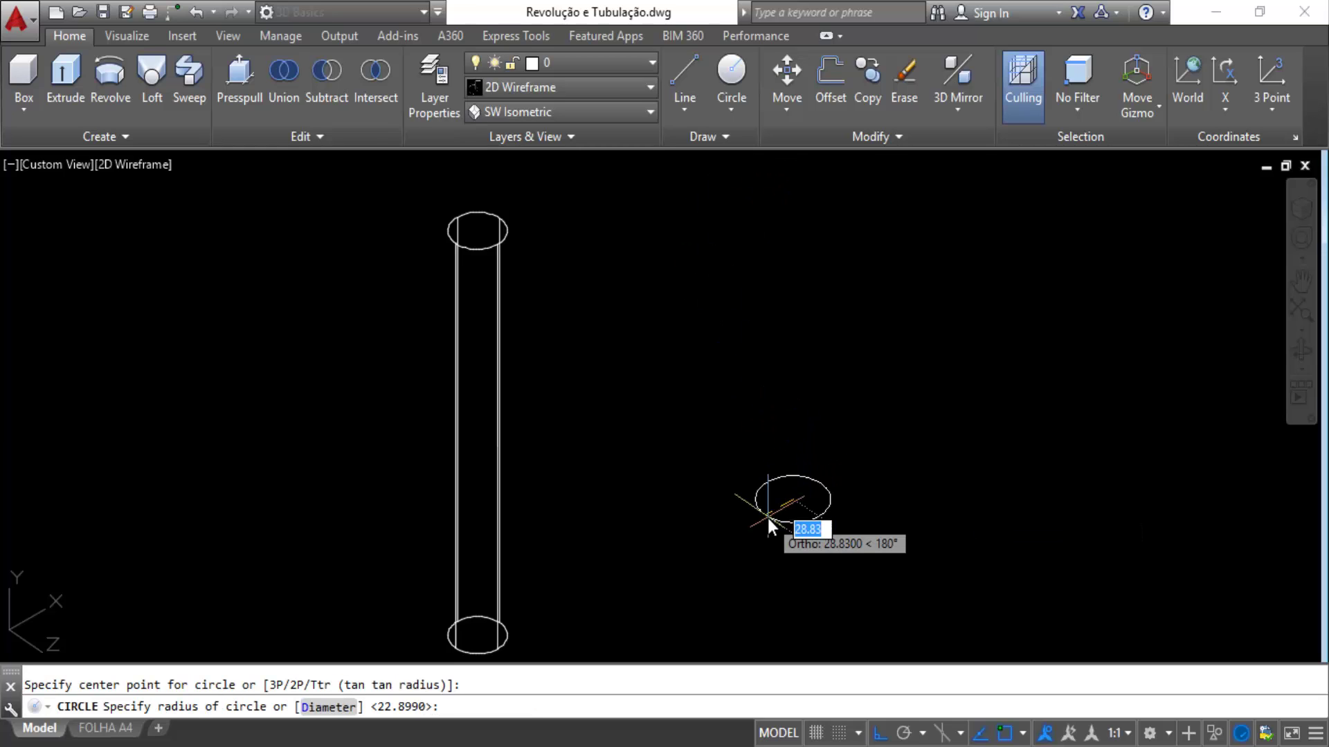
text(20)
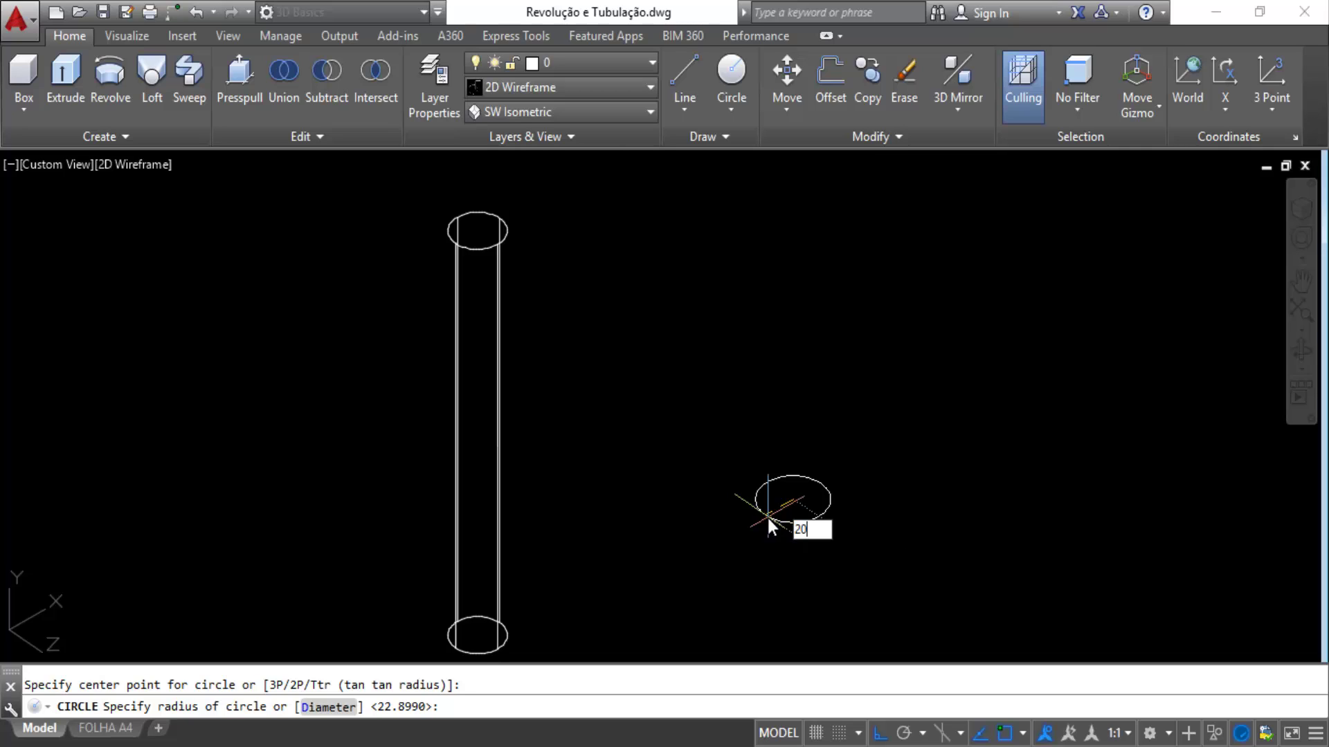
key(Return)
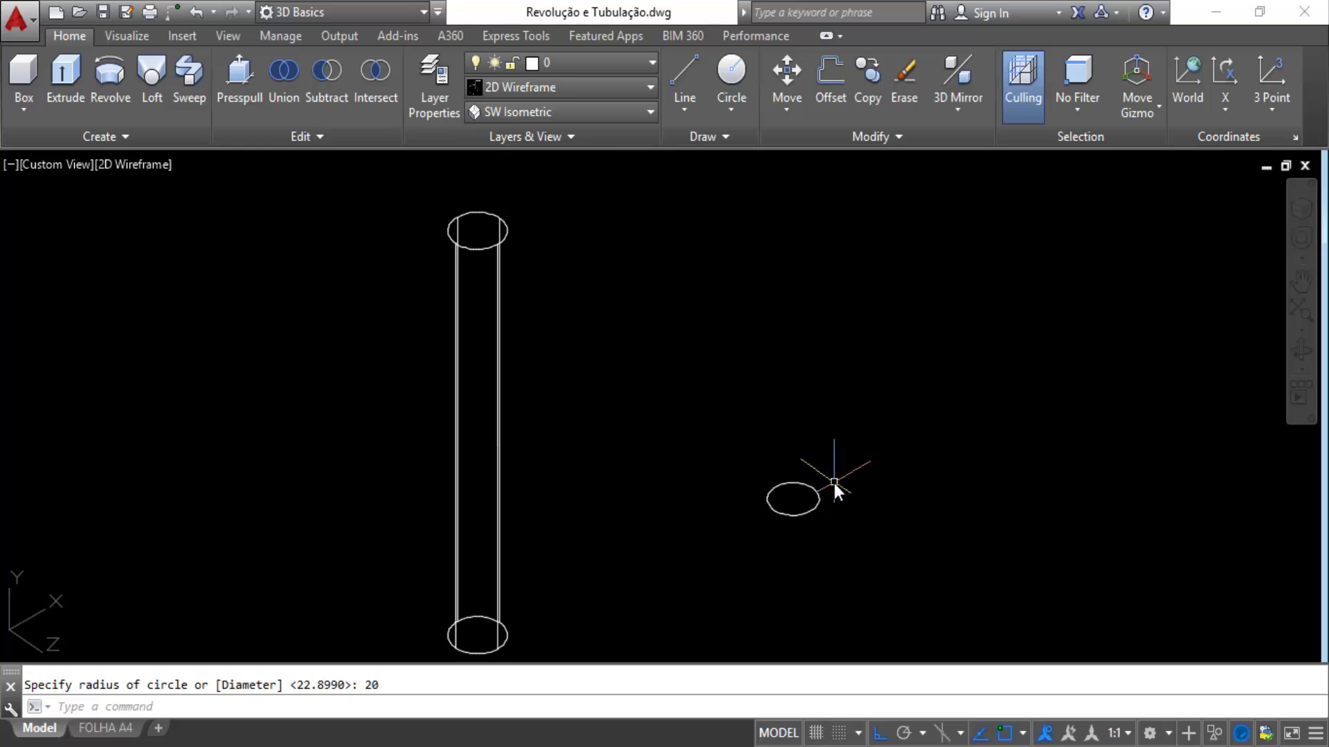
Draw a two-segment path from the new circle's center: a vertical line up along Z, continued by a line about 239 long along X.
middle_drag(802, 493, 768, 519)
scroll(770, 524, up, 3)
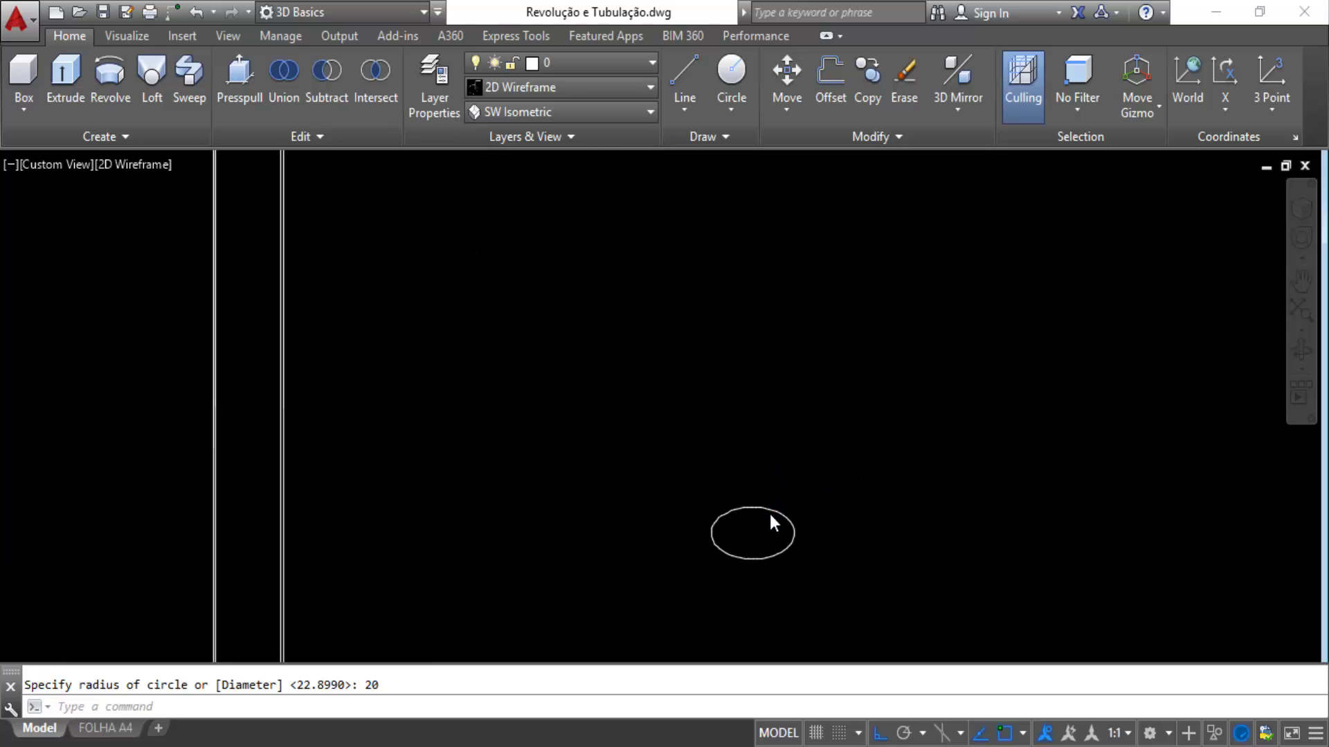
scroll(771, 519, down, 3)
scroll(807, 499, up, 2)
text(l)
key(Return)
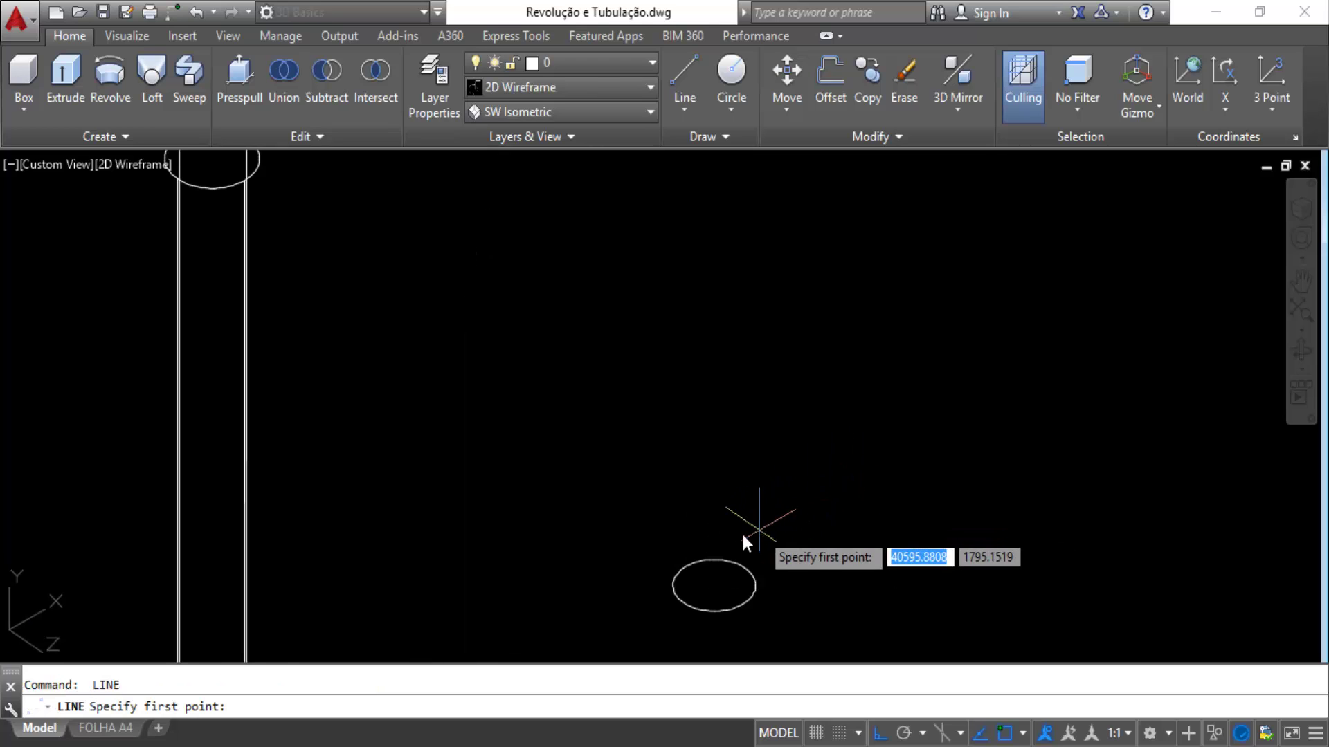
click(714, 586)
scroll(717, 525, down, 4)
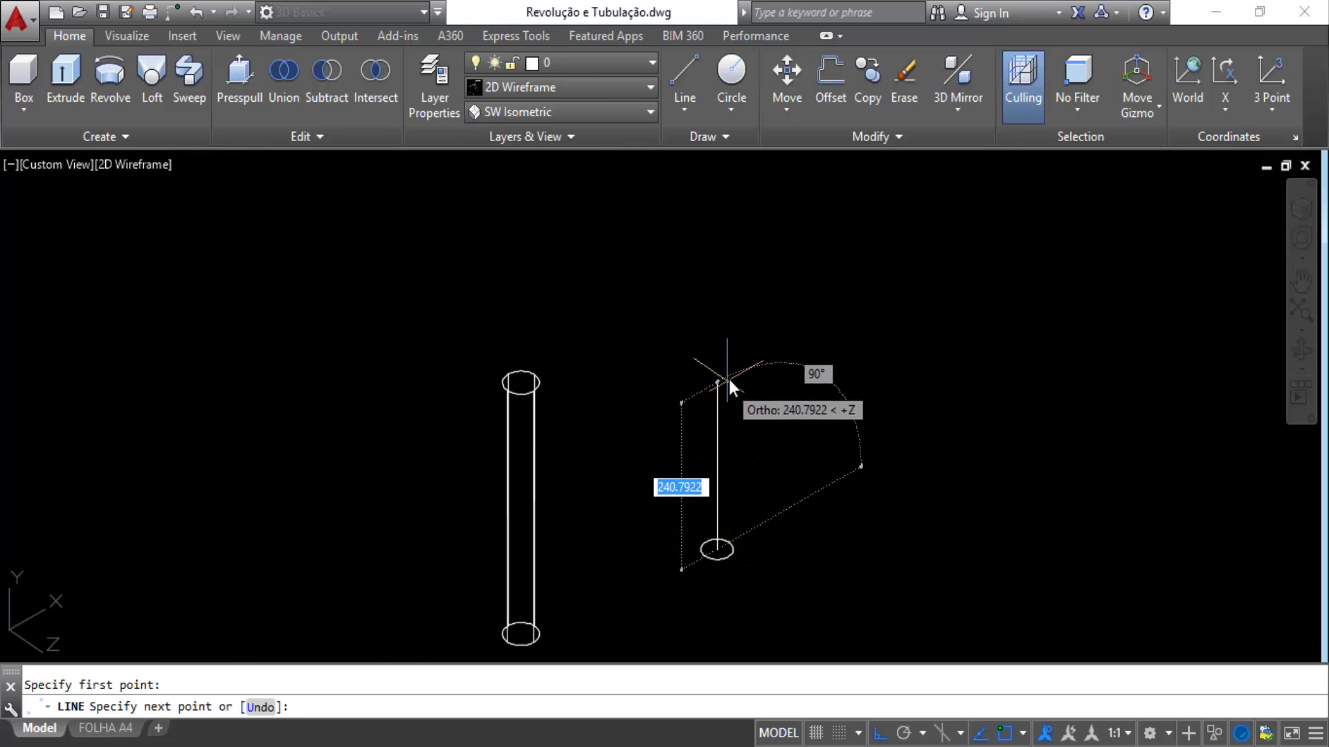
click(734, 377)
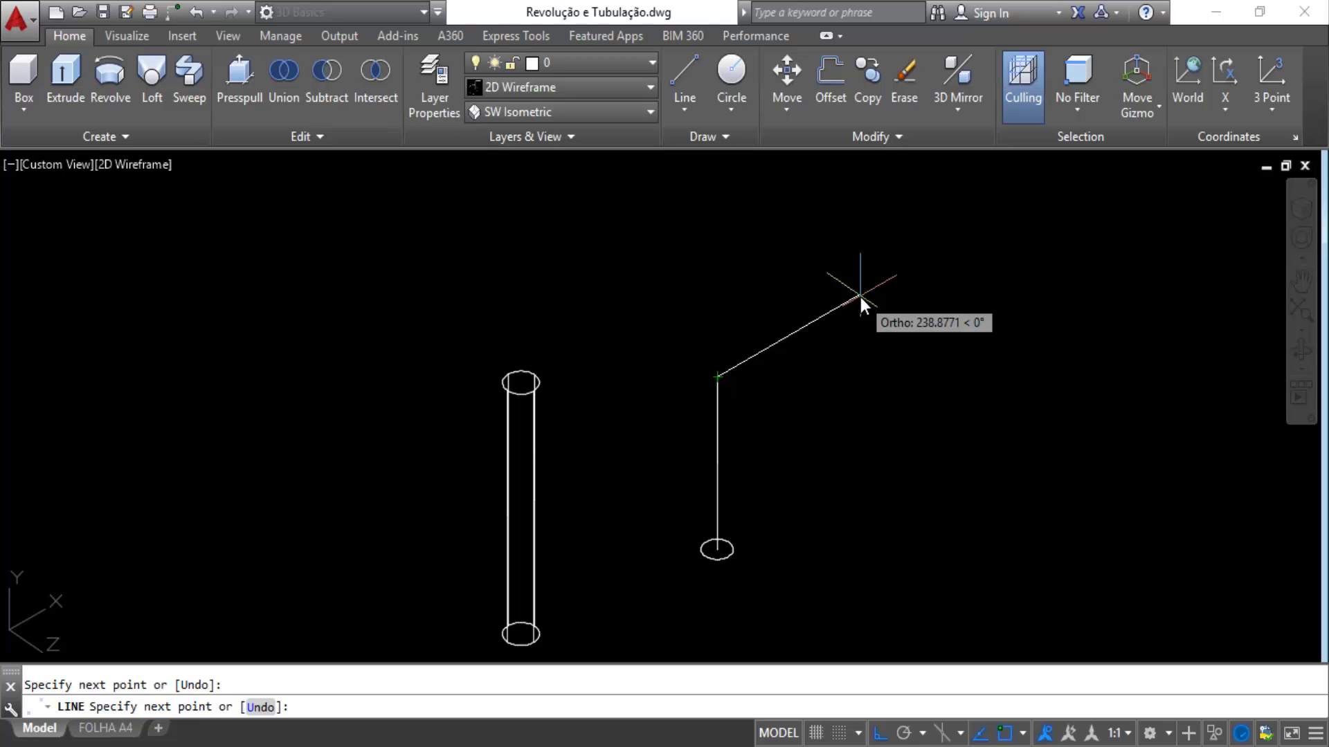
click(861, 297)
key(Escape)
scroll(712, 464, up, 2)
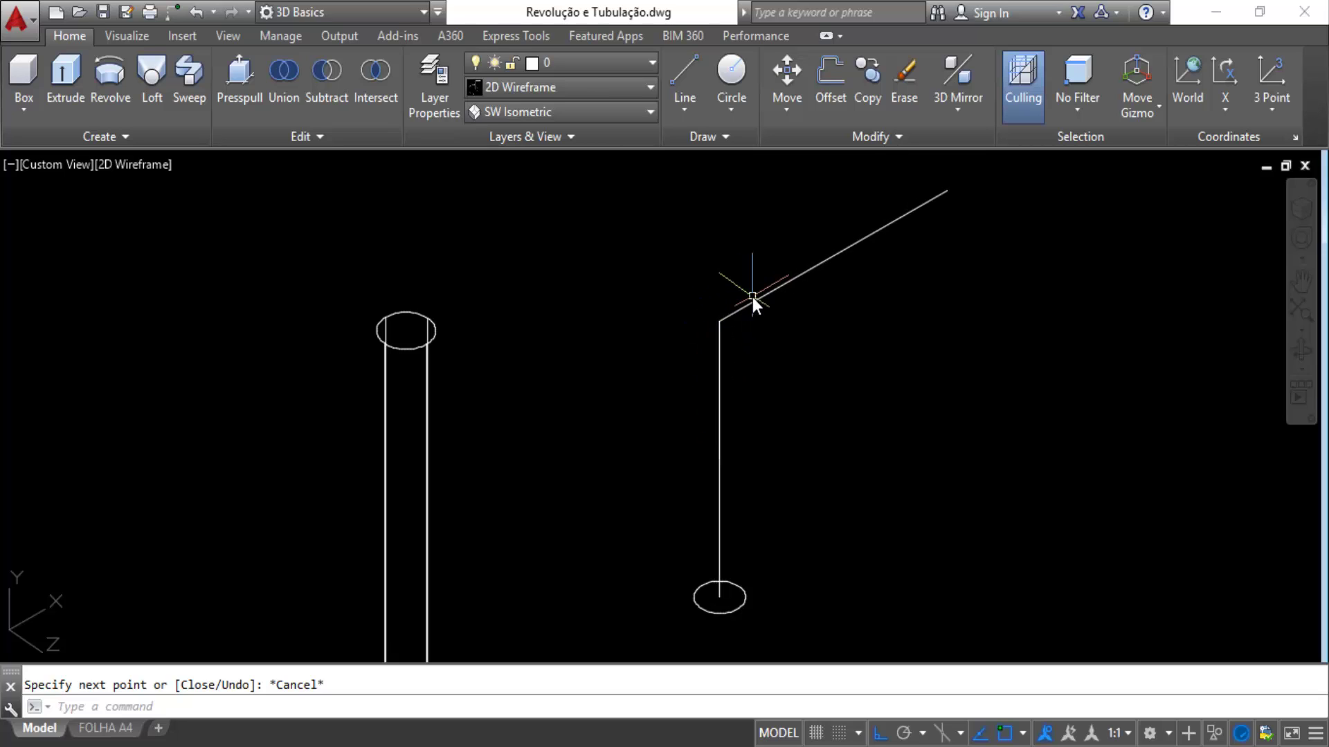
Fillet the corner between the vertical and the slanted path lines with a radius of 40.
click(896, 140)
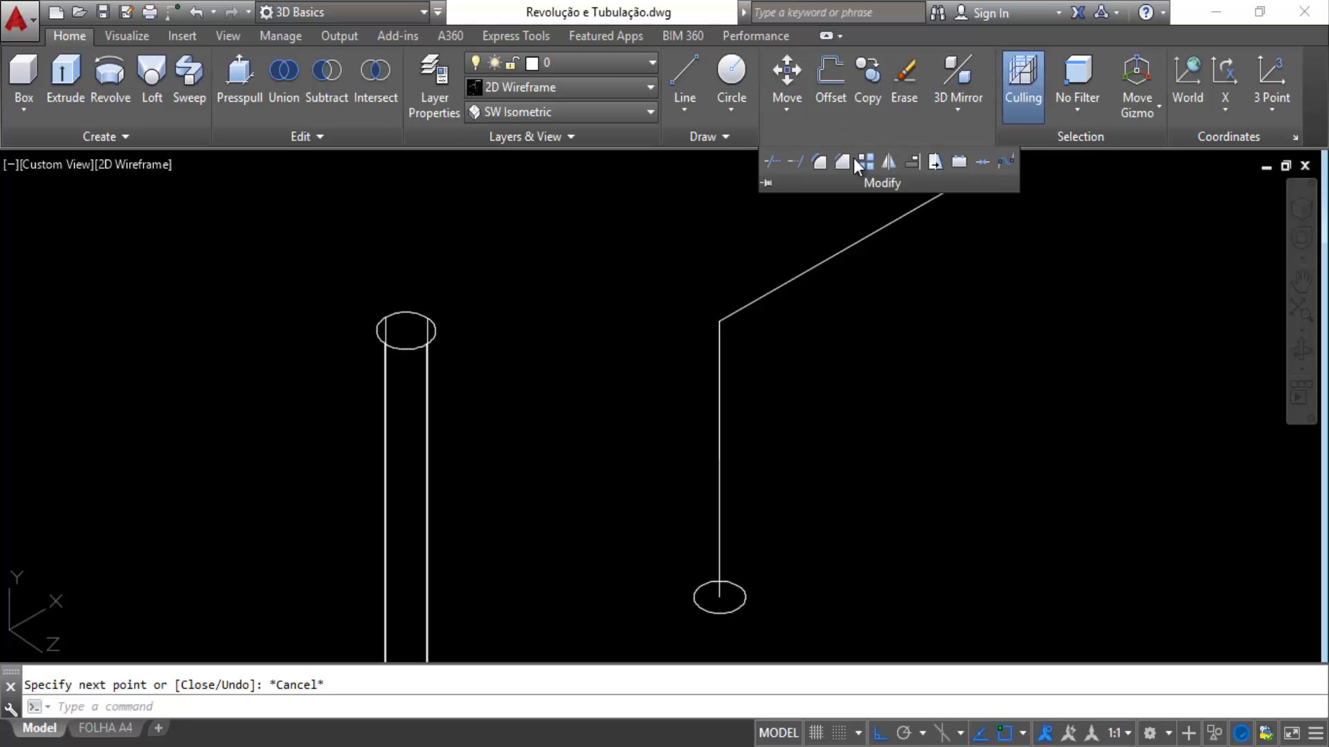
click(820, 164)
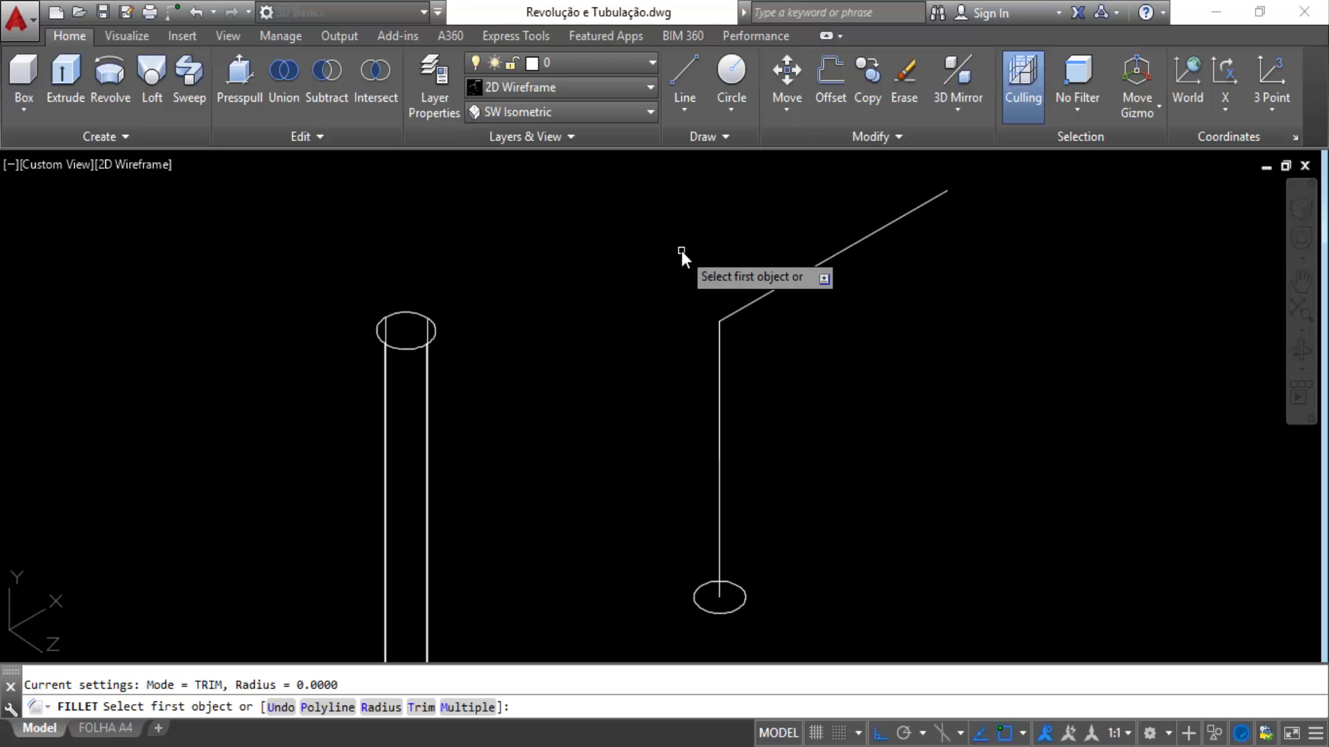
text(r)
key(Return)
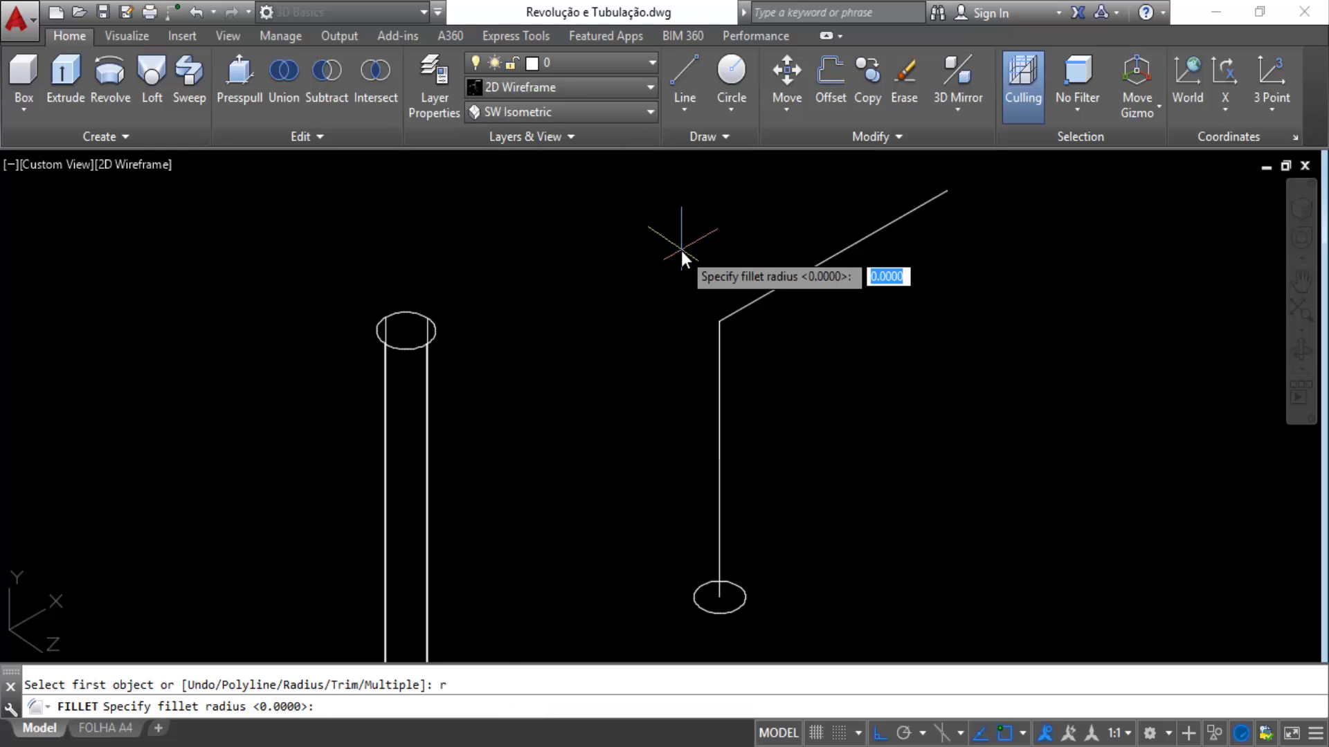
text(40)
key(Return)
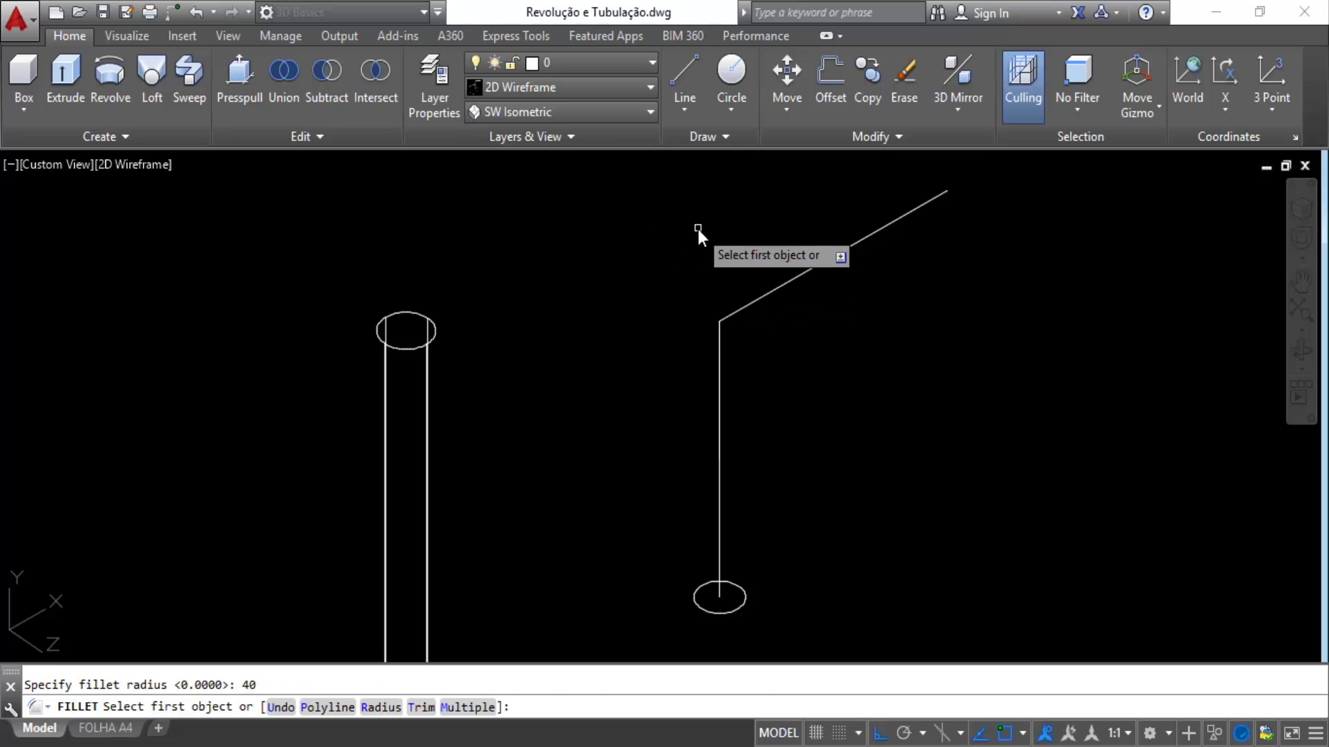
click(739, 310)
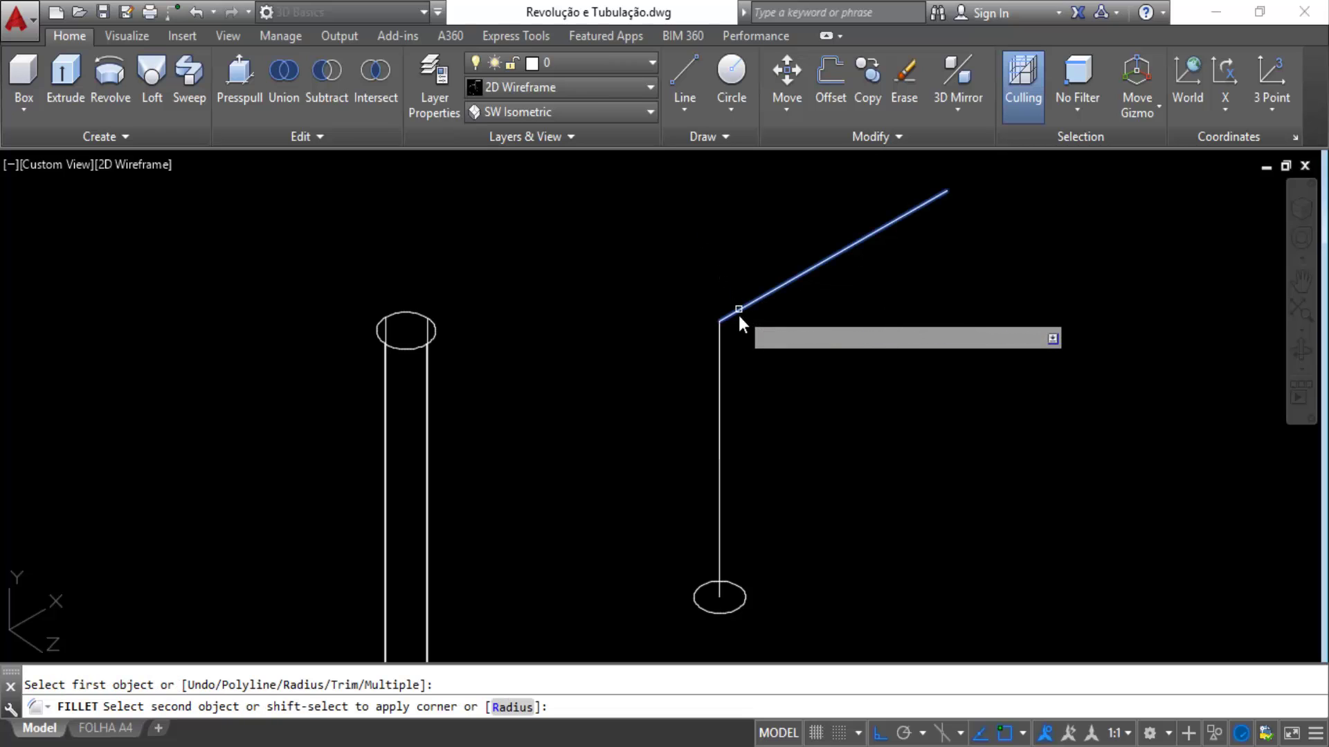
click(719, 344)
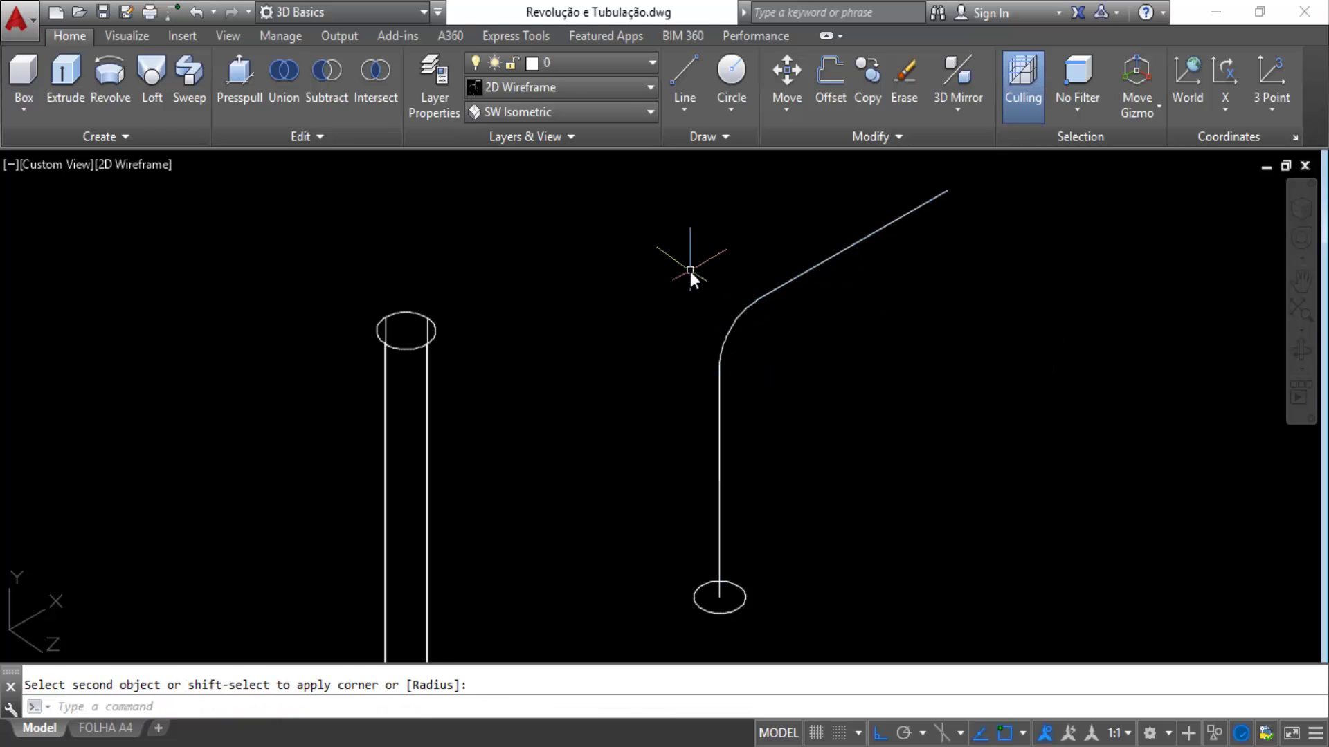
key(Escape)
Select the two lines and the fillet arc one by one to check whether the path is a single object, and clear the selection.
middle_drag(690, 271, 649, 299)
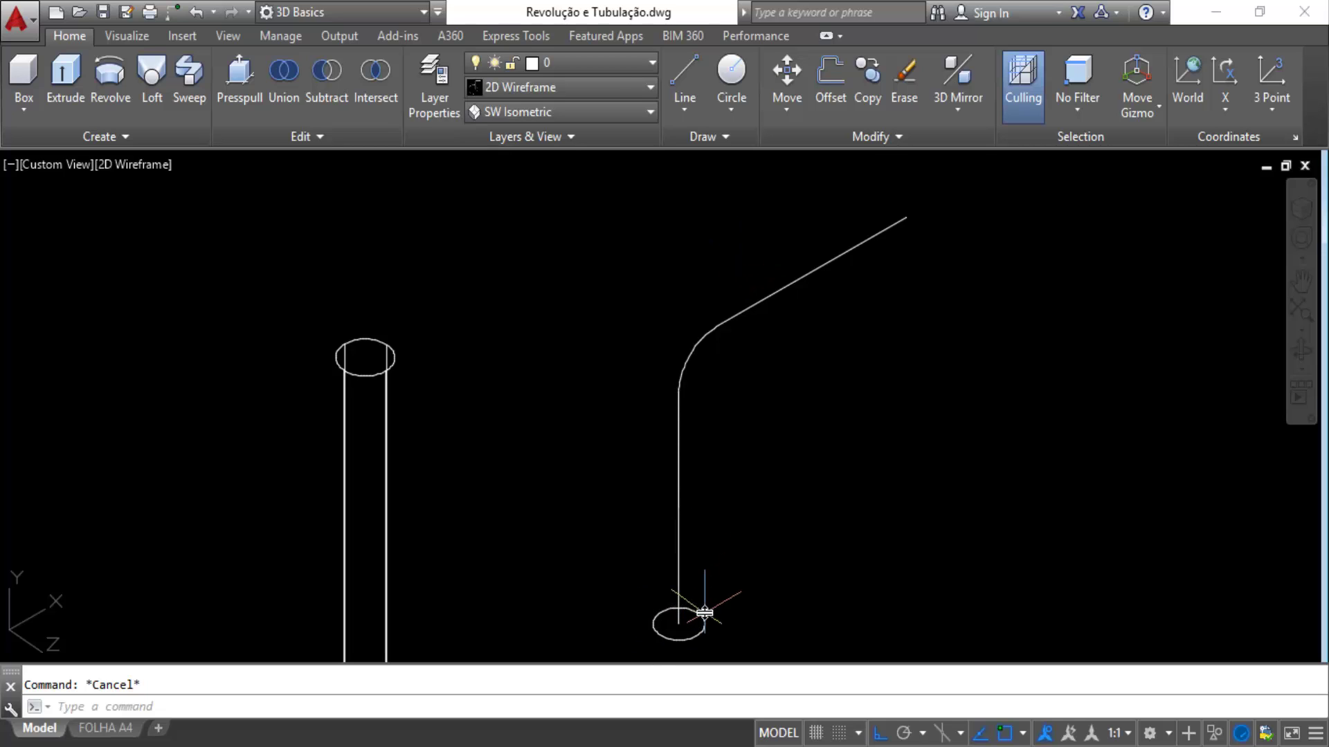
mouse_move(698, 612)
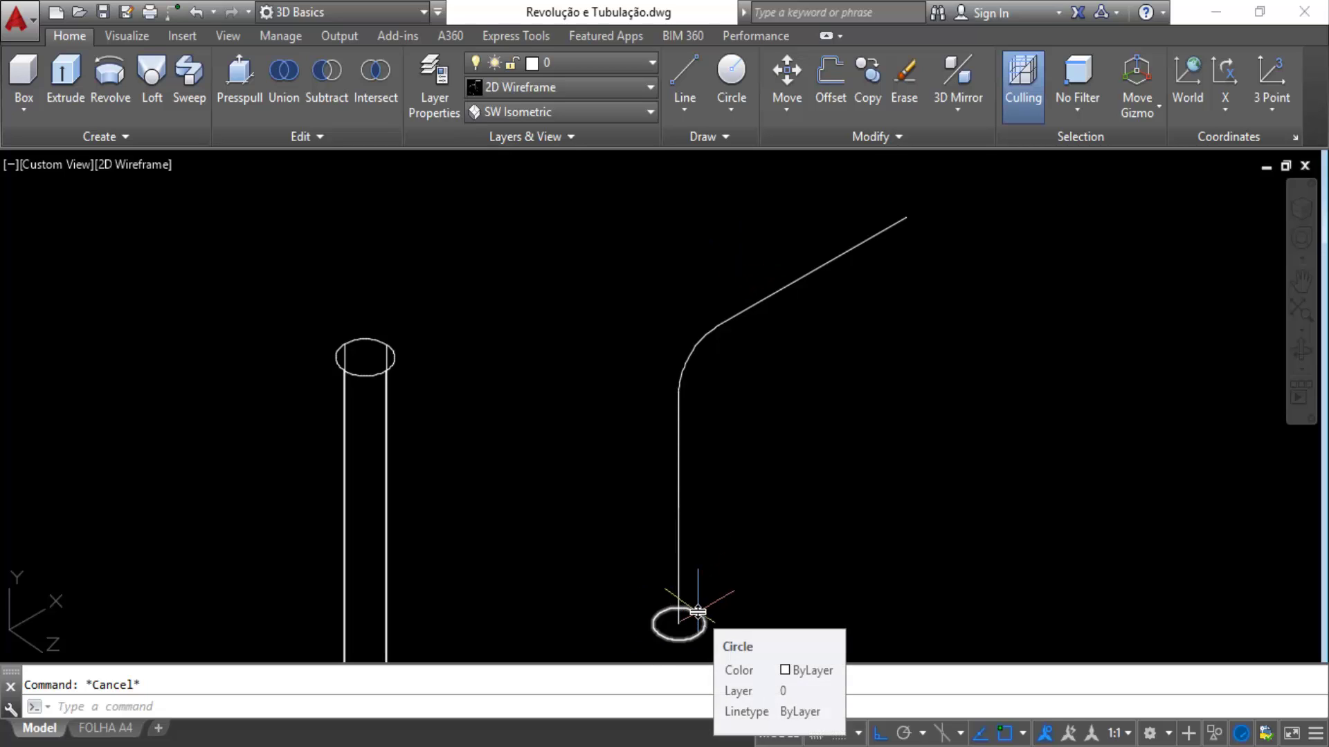
click(730, 317)
click(679, 413)
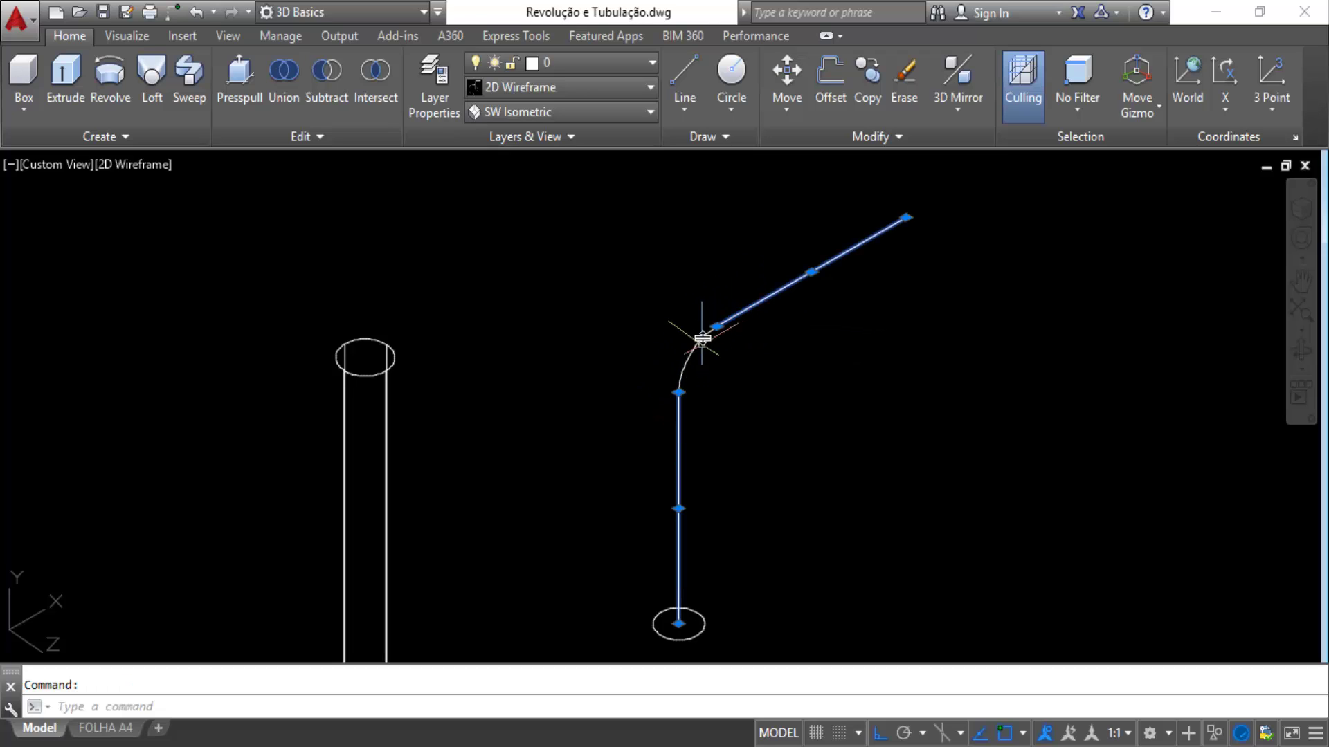
click(701, 339)
key(Escape)
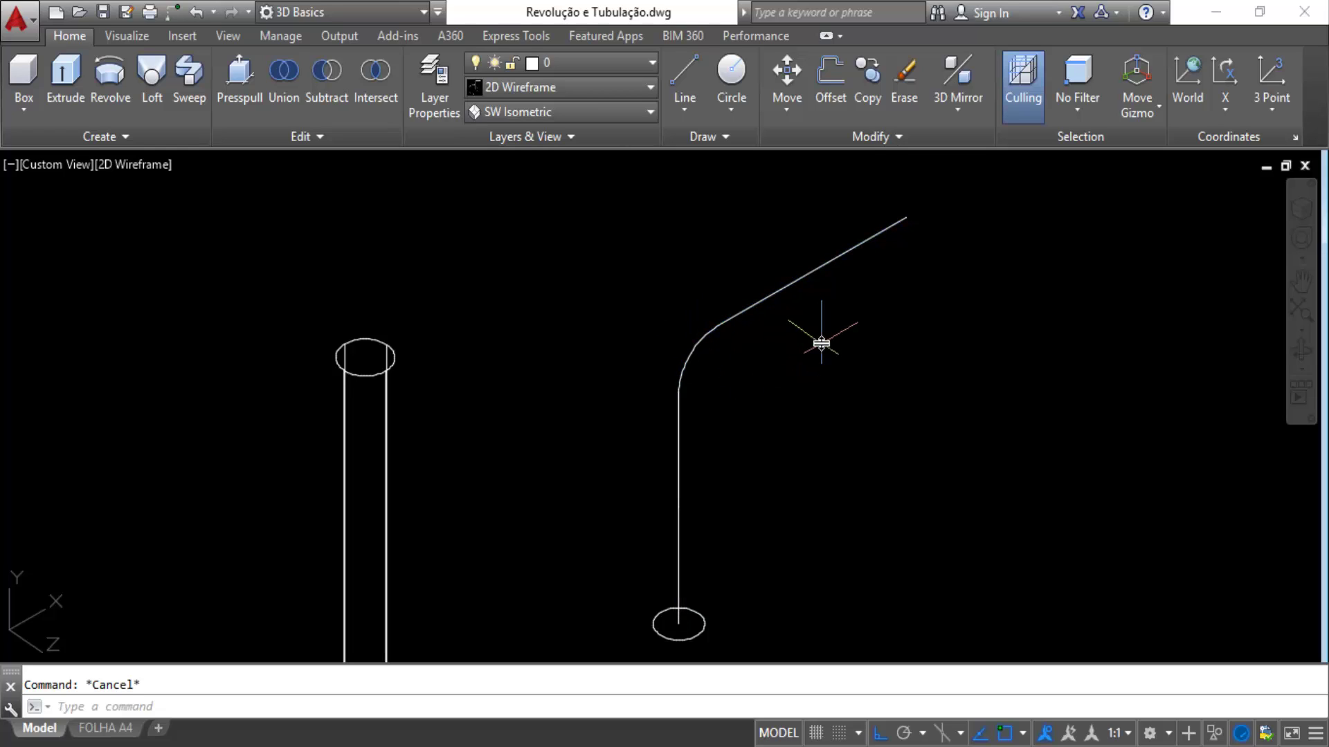
Join the two lines and the fillet arc into one continuous path and check it by selecting it.
click(732, 292)
click(654, 404)
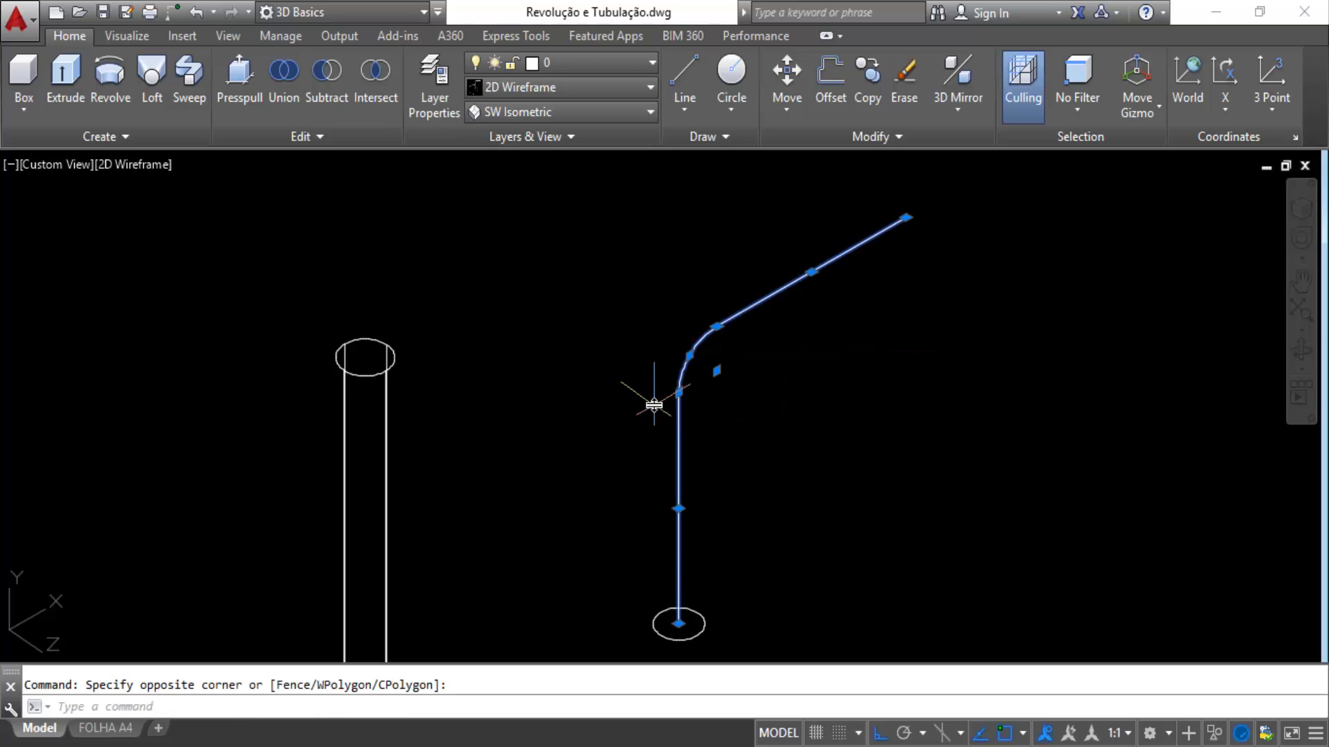
text(j)
key(Return)
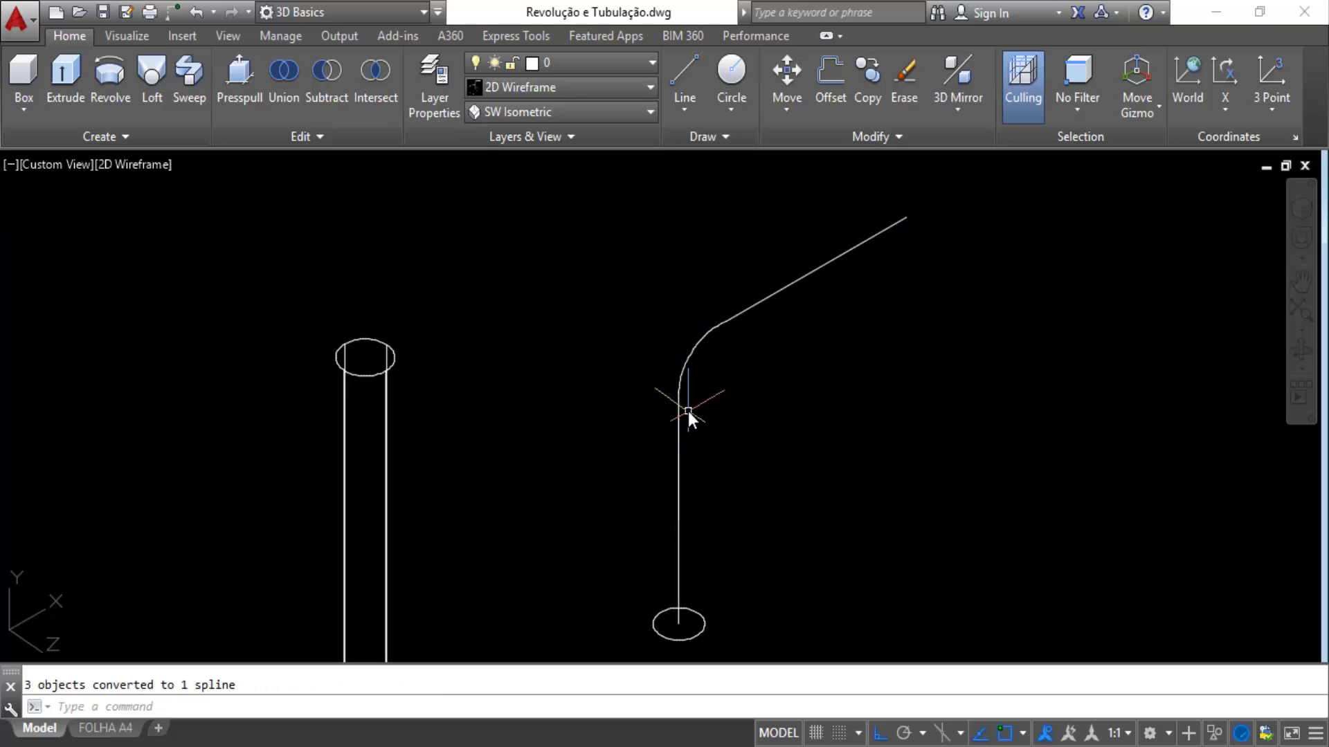
click(678, 407)
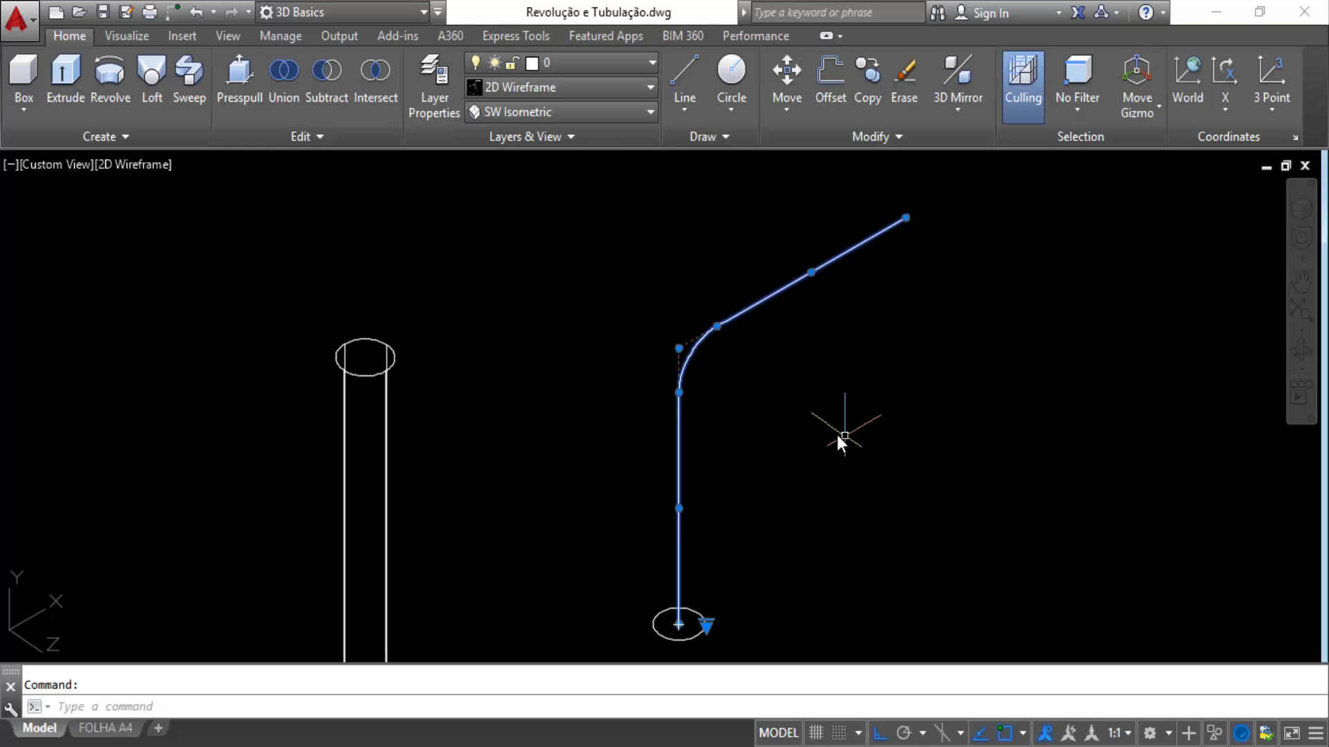
key(Escape)
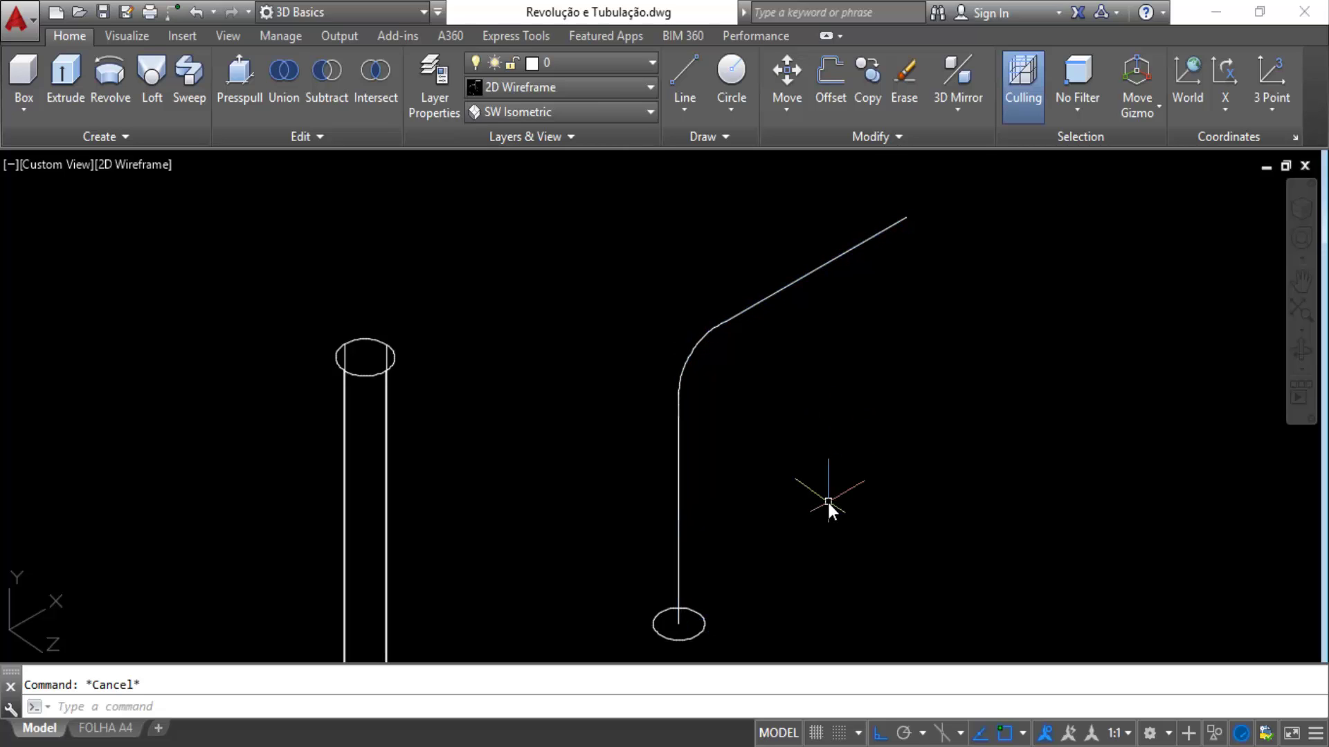
Sweep the radius 20 circle along the joined, filleted path to make a bent solid tube.
click(185, 83)
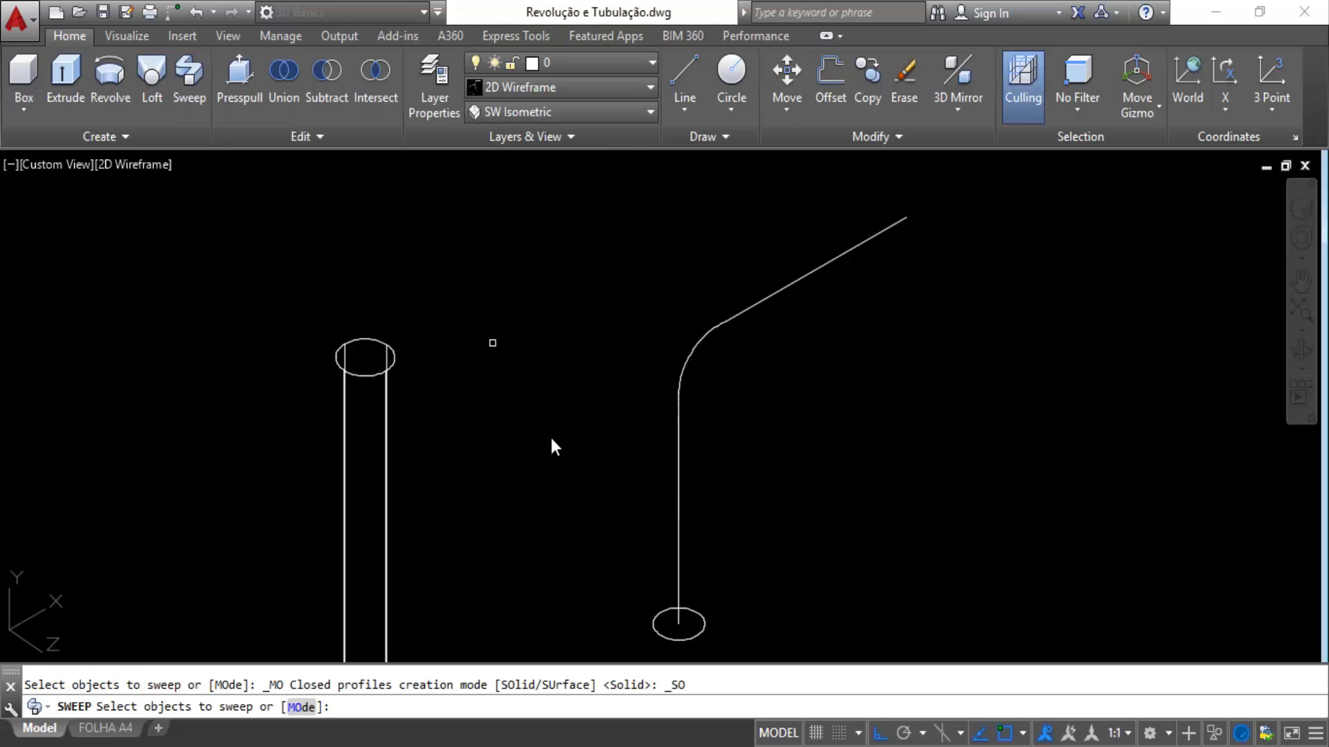
click(666, 613)
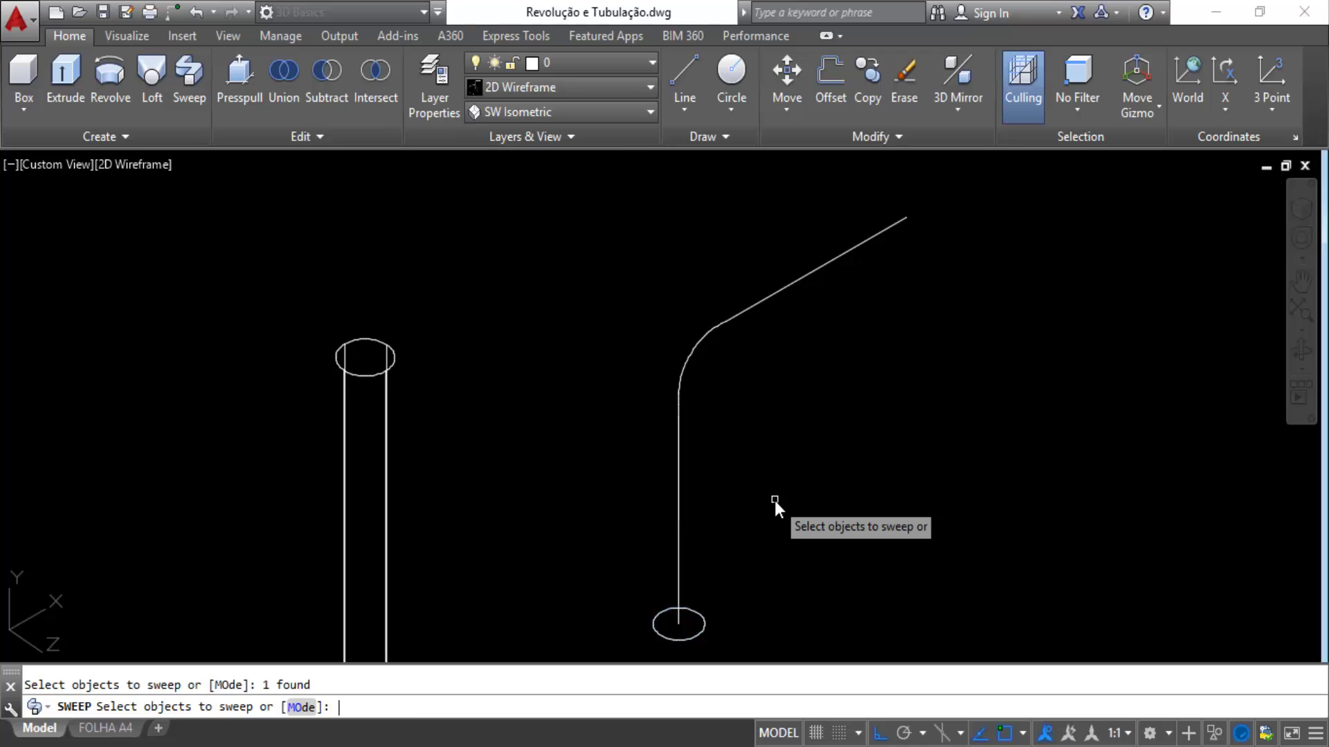
key(Return)
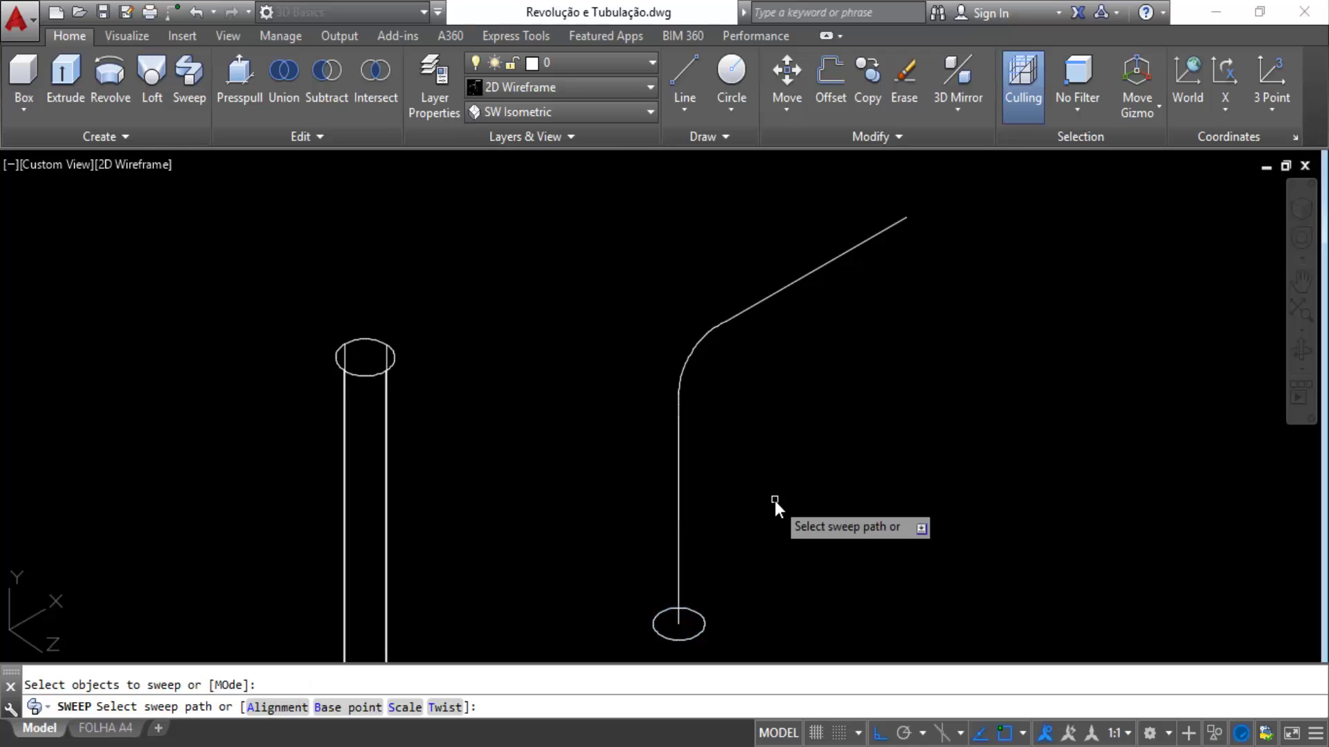
click(679, 433)
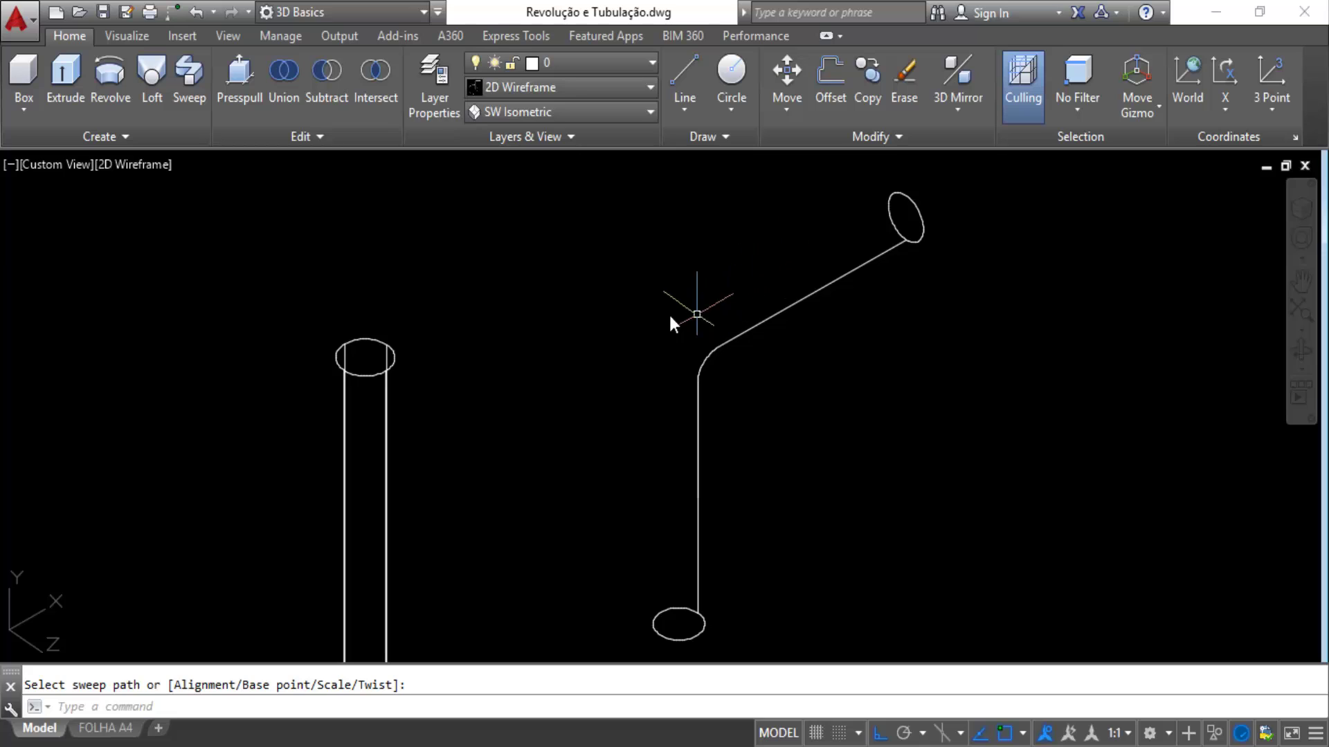
Show the model in the Realistic visual style and orbit around the bent tube to examine its rounded corner and end face.
click(588, 90)
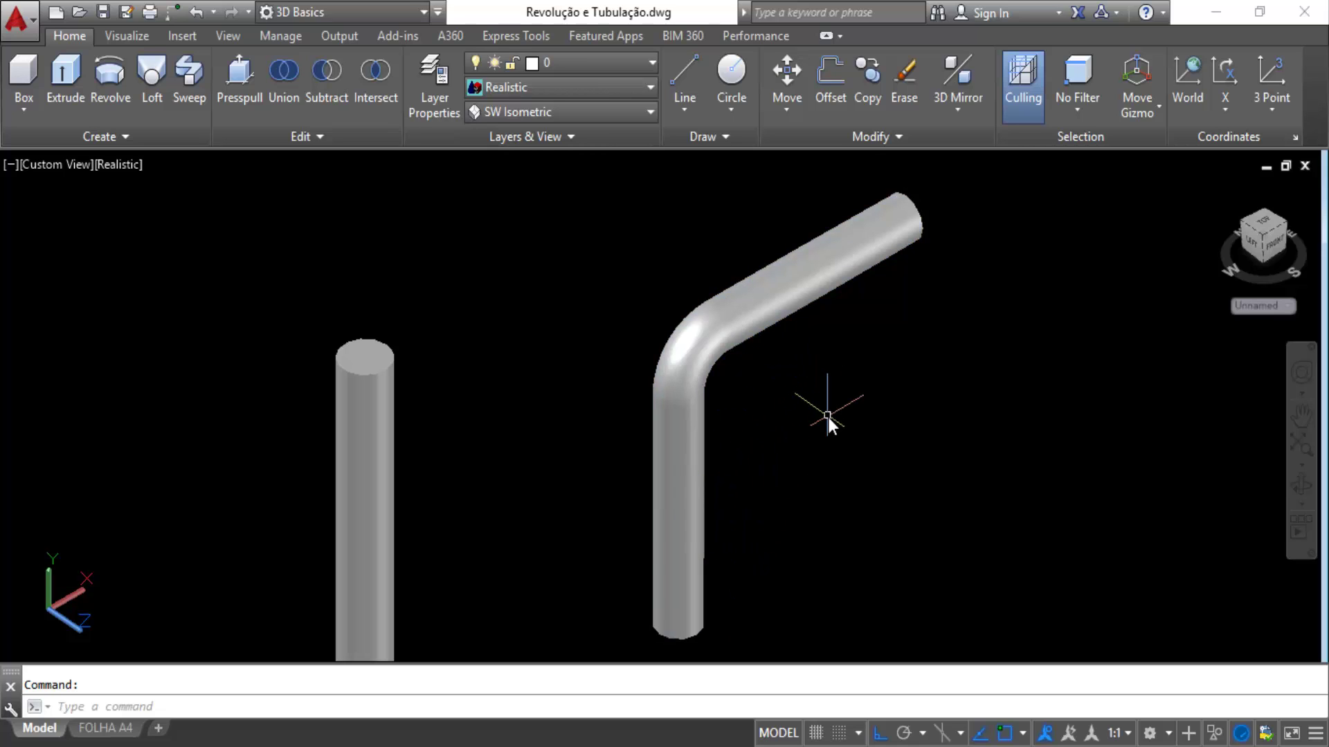
click(1304, 489)
drag(860, 275, 685, 369)
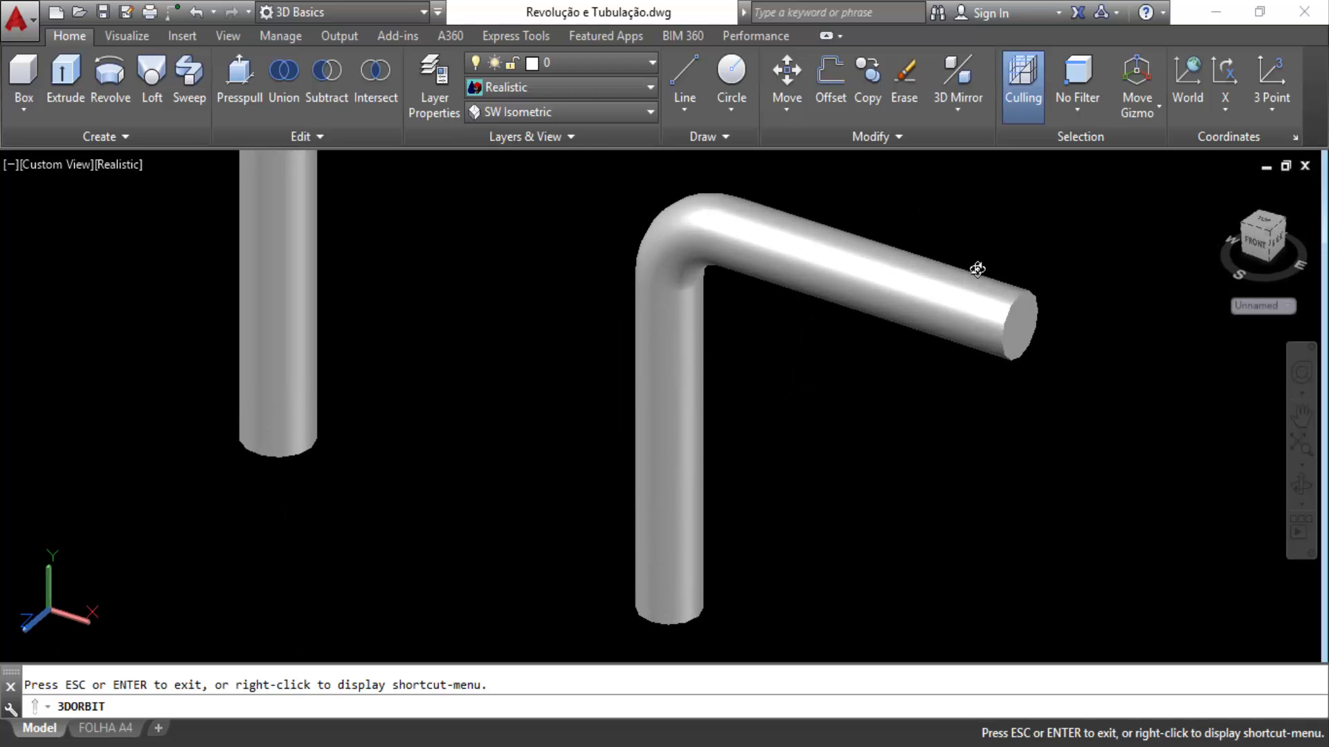
drag(742, 266, 683, 399)
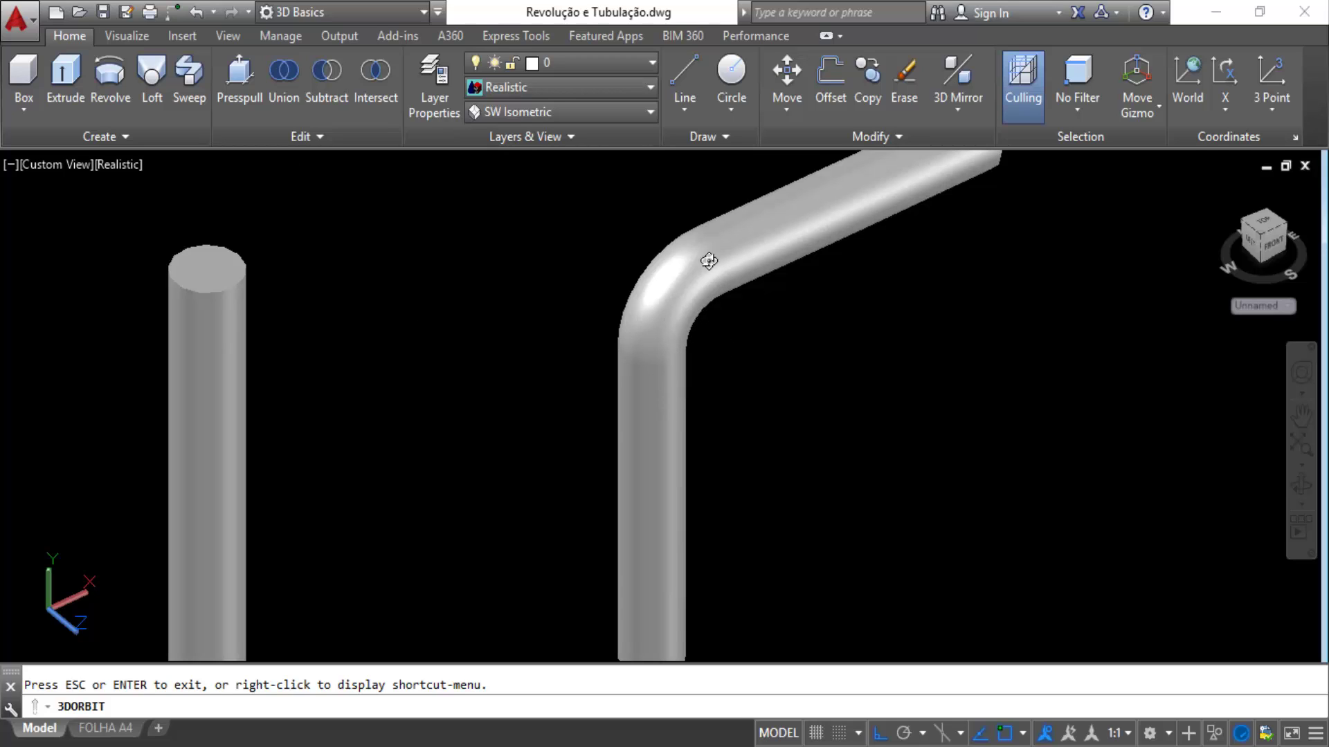
drag(708, 261, 719, 426)
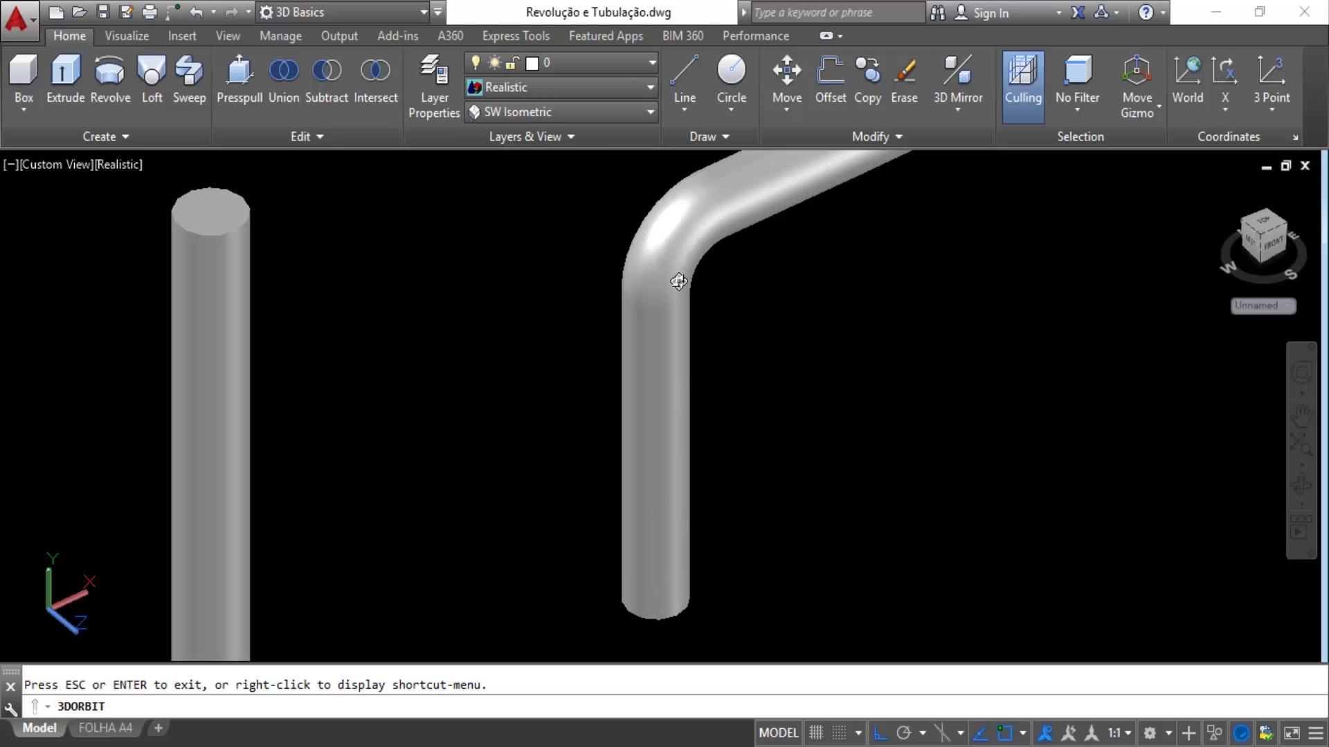
drag(743, 205, 609, 353)
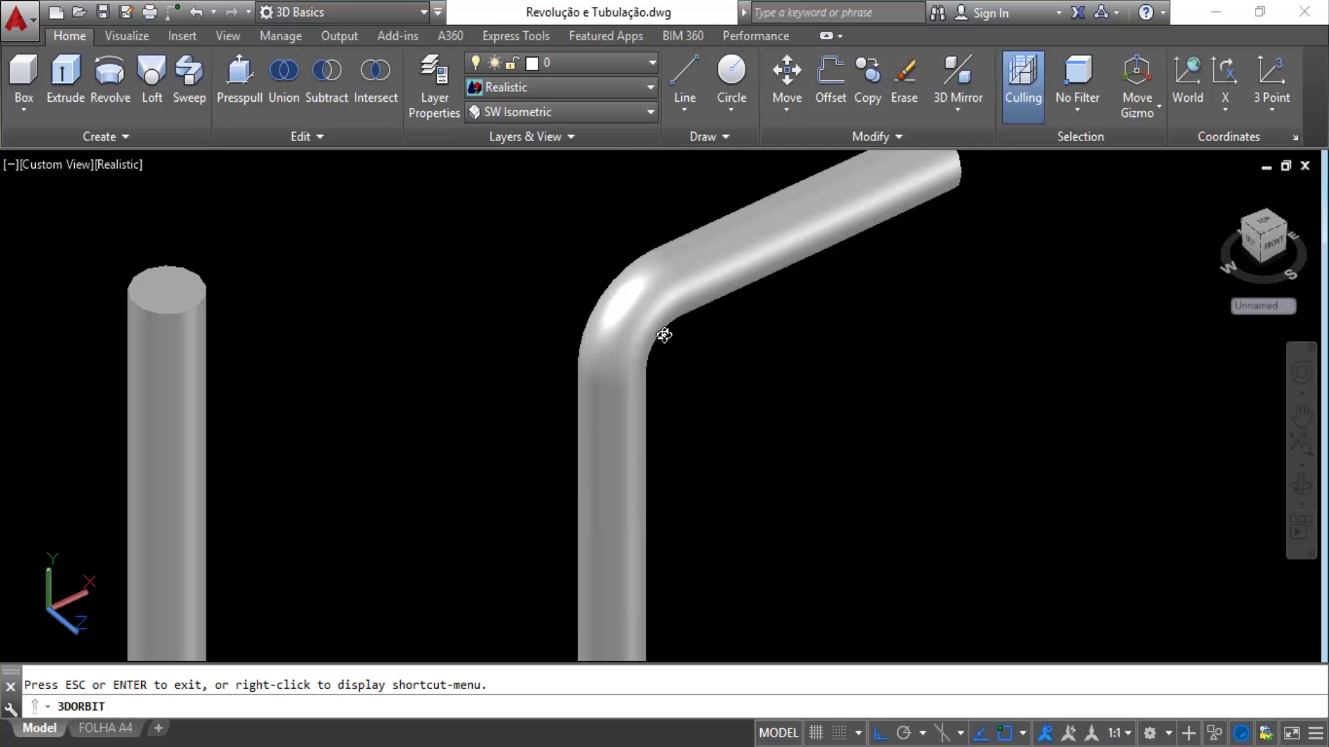
drag(664, 335, 665, 345)
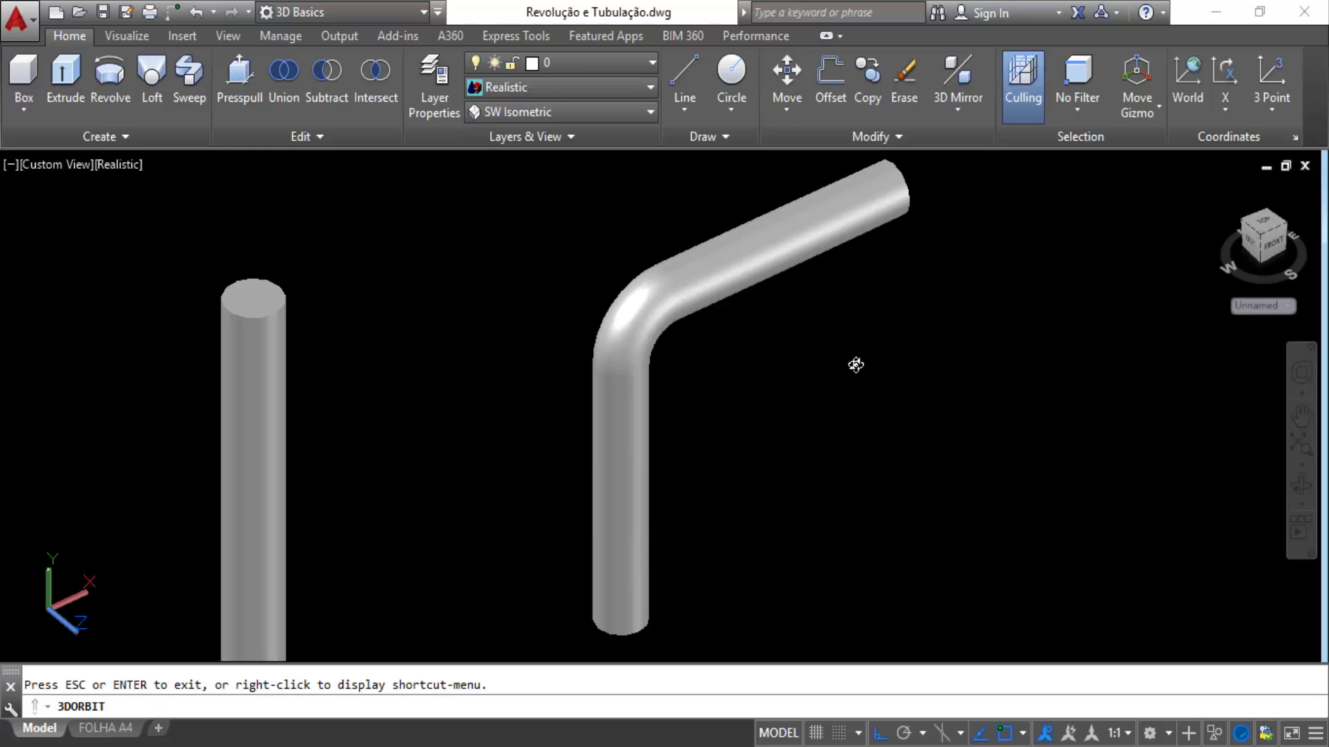
drag(857, 364, 930, 283)
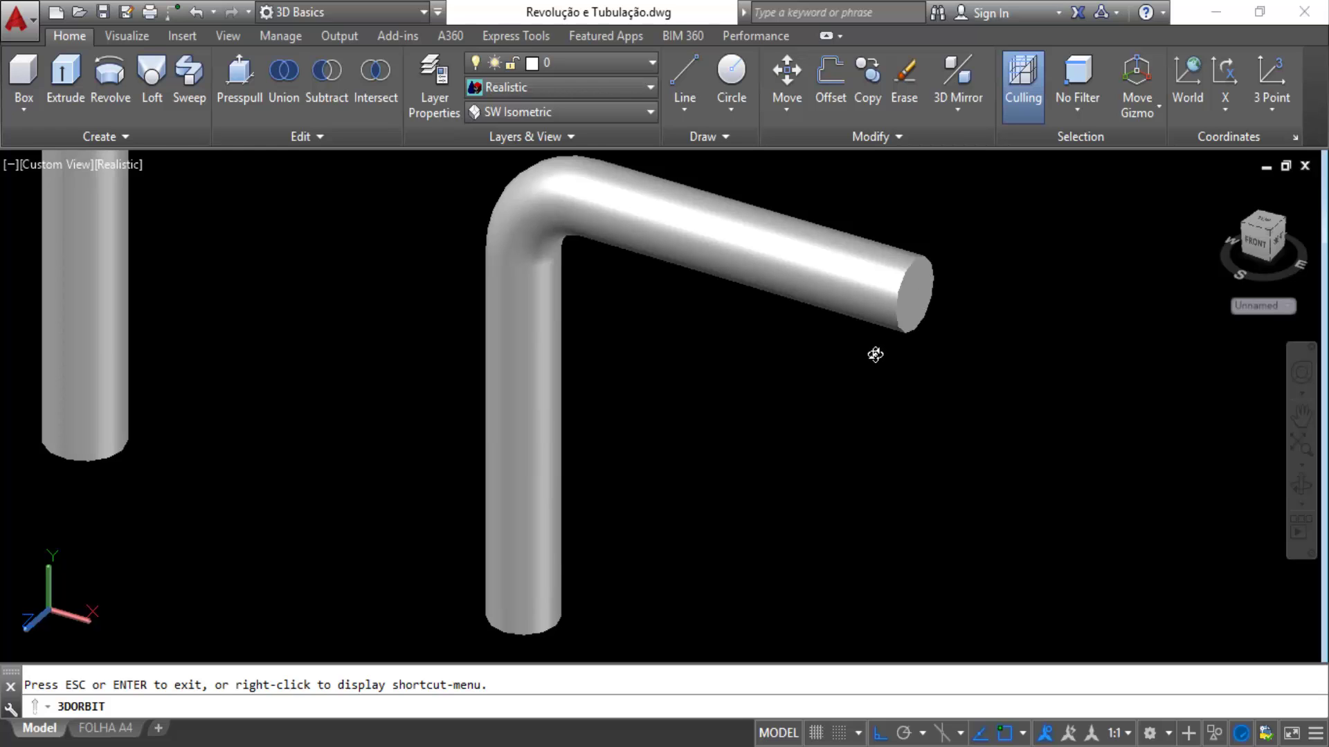
Undo the sweep of the bent tube and draw a vertical line downward from the upper end of the slanted path.
key(ctrl+z)
key(ctrl+z)
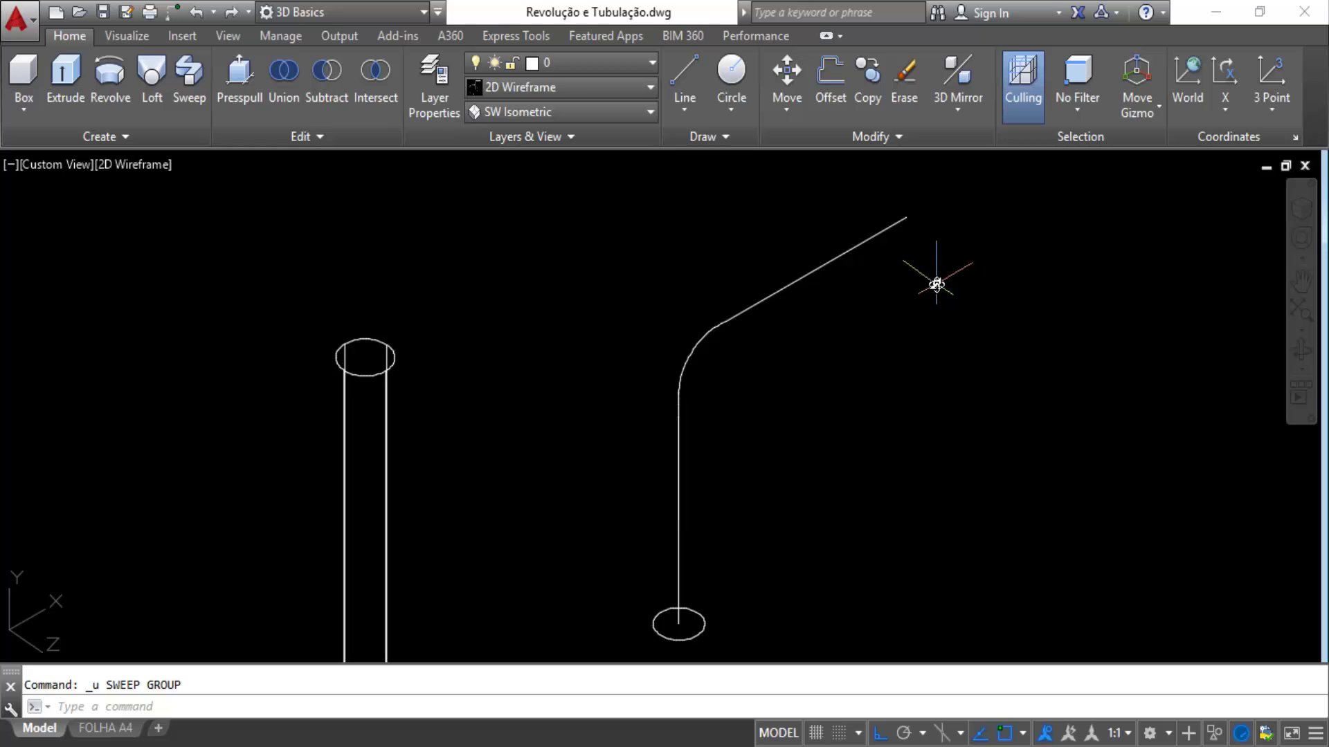
text(l)
key(Return)
click(908, 223)
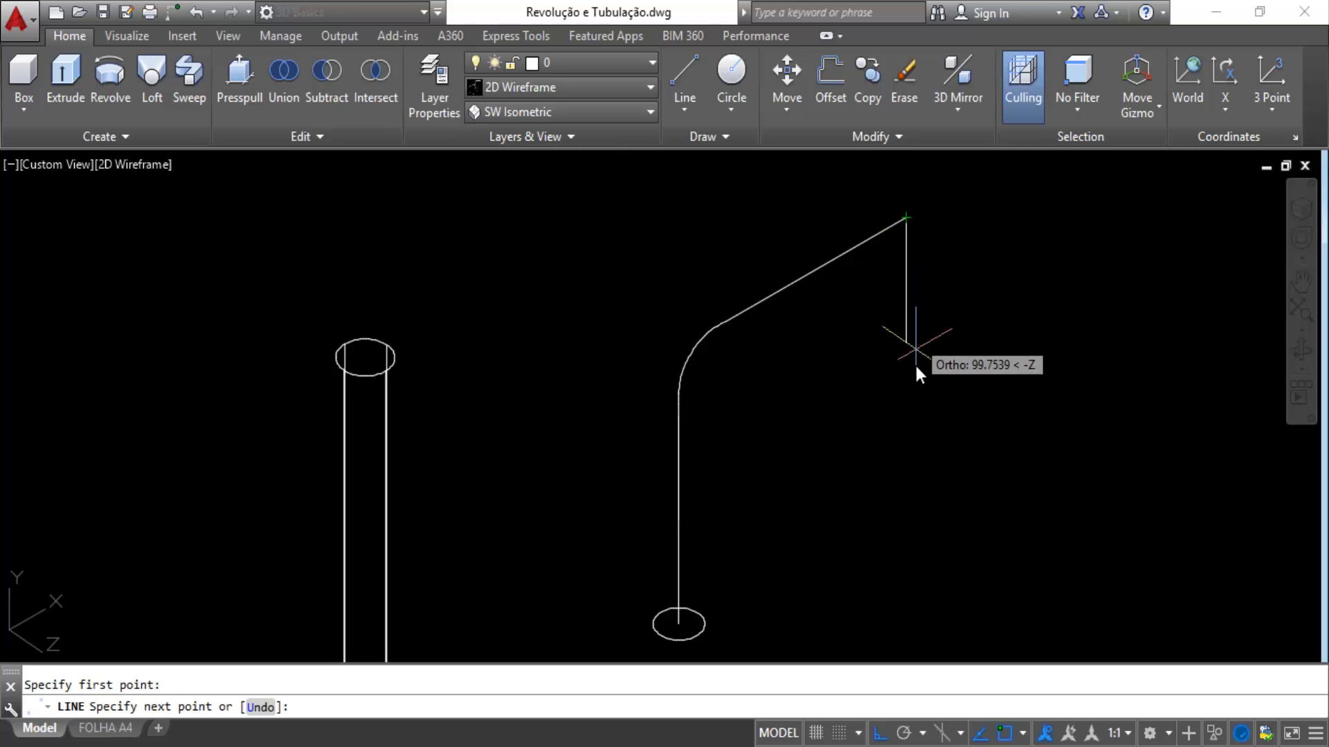
click(933, 466)
key(Escape)
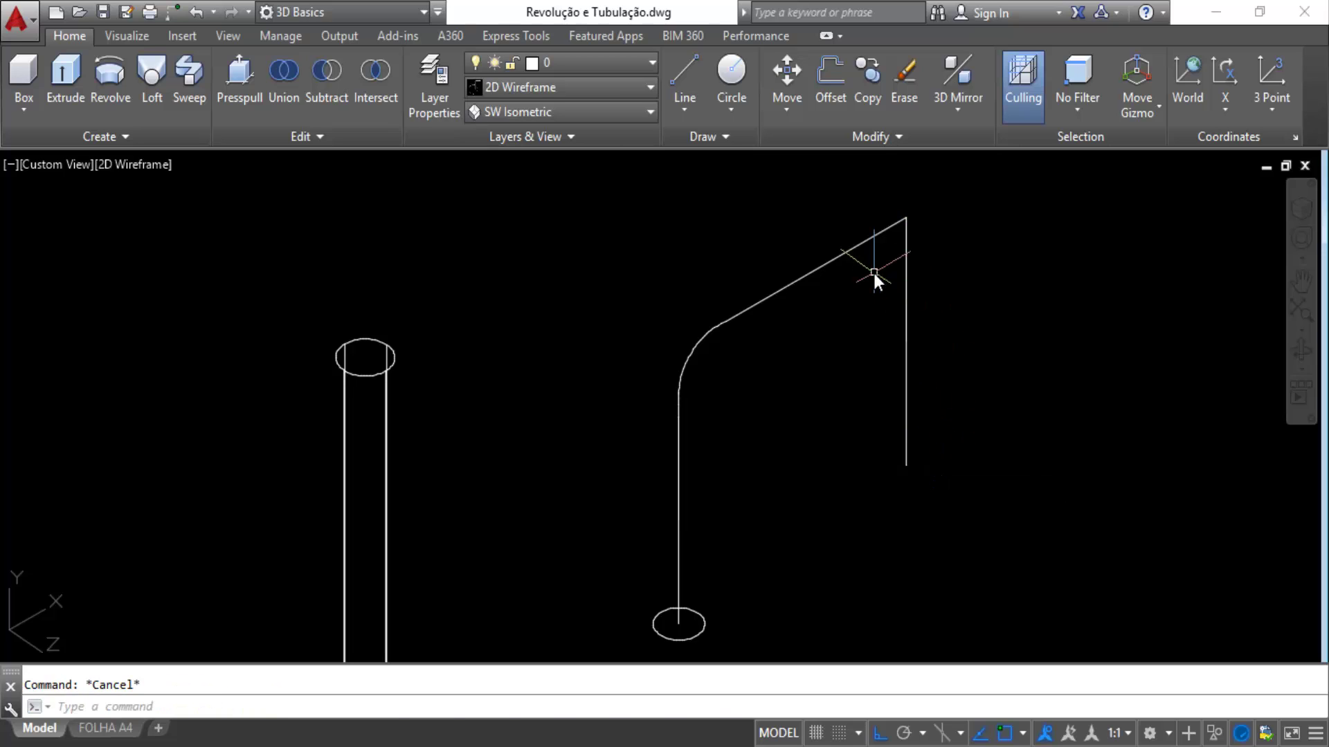
Fillet the corner between the slanted path and the new vertical line with a radius of 40.
click(872, 136)
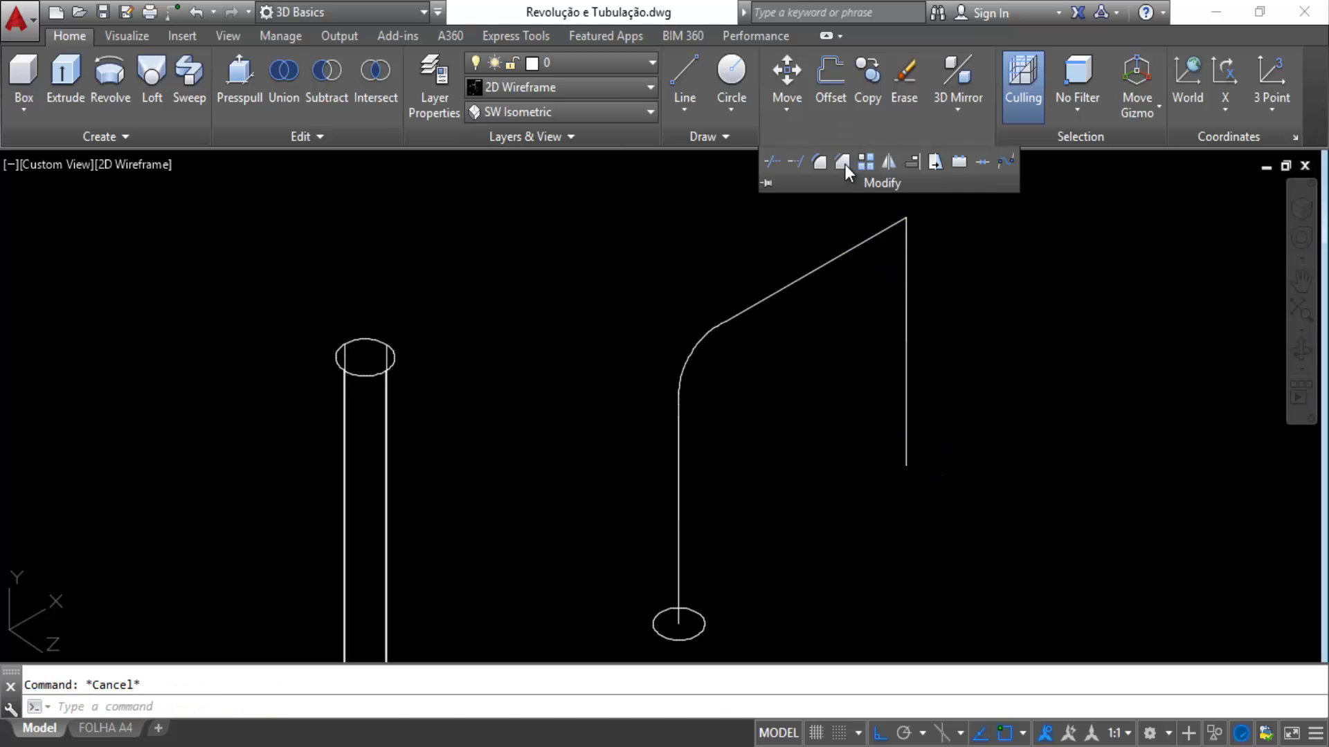
click(819, 162)
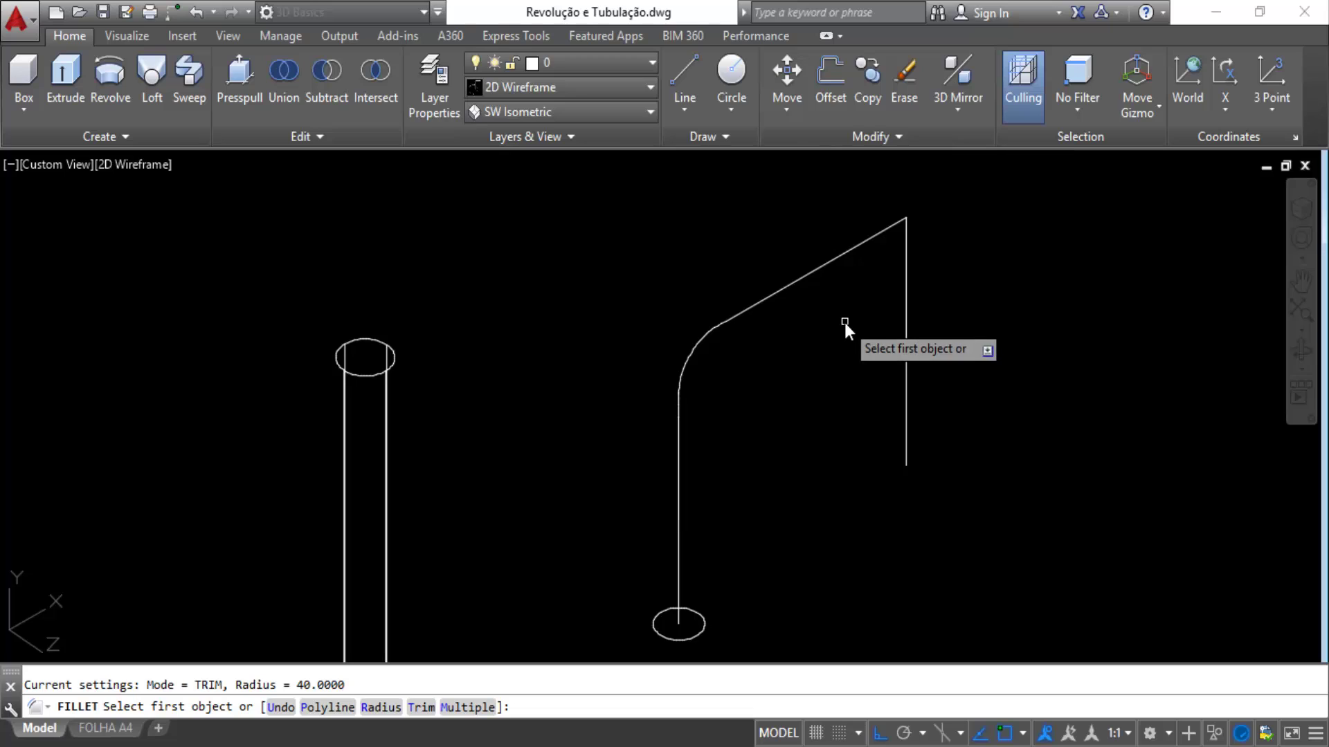
click(887, 233)
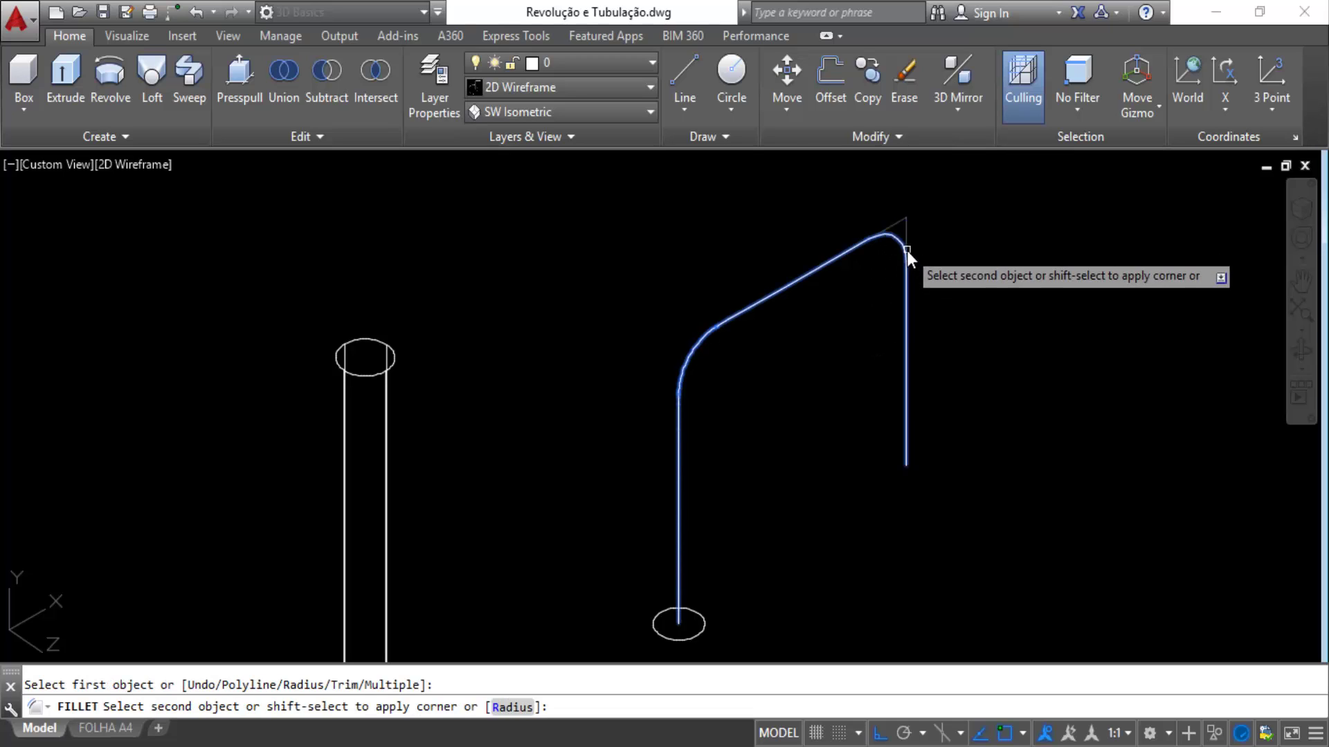
click(907, 253)
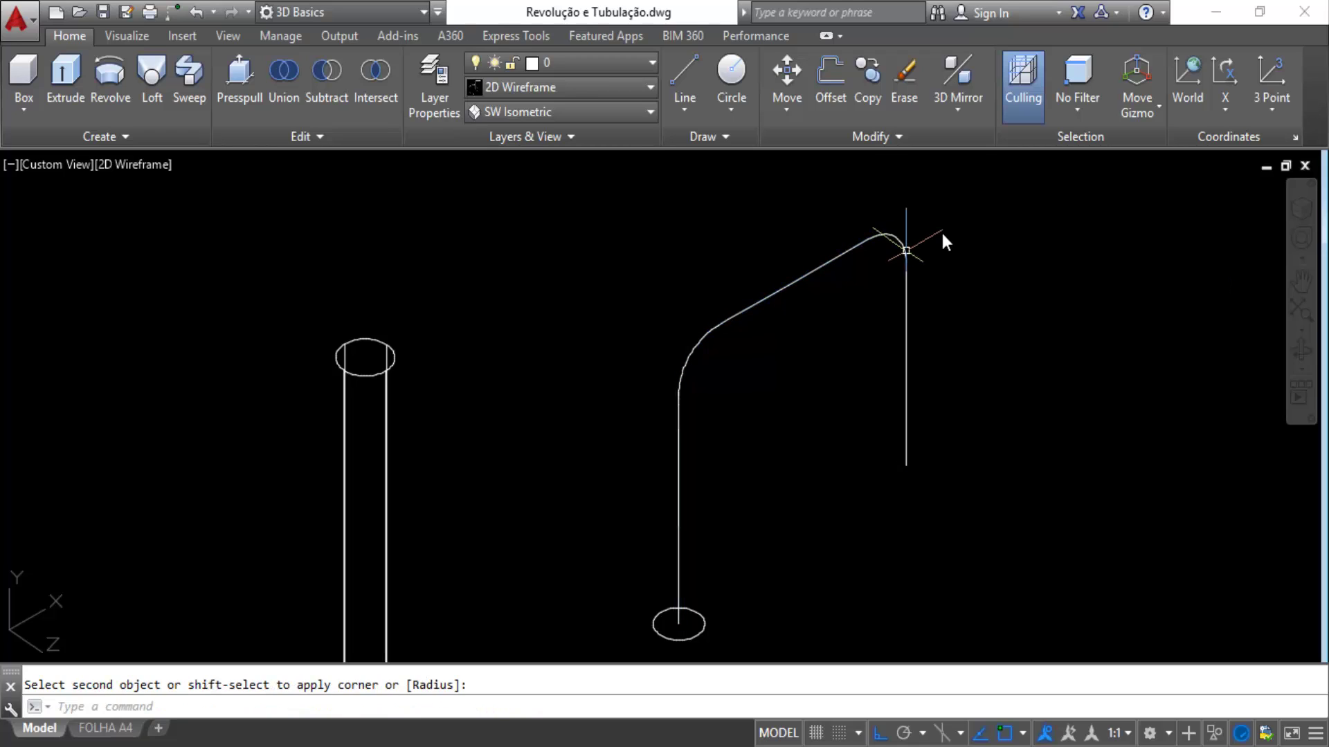
key(Escape)
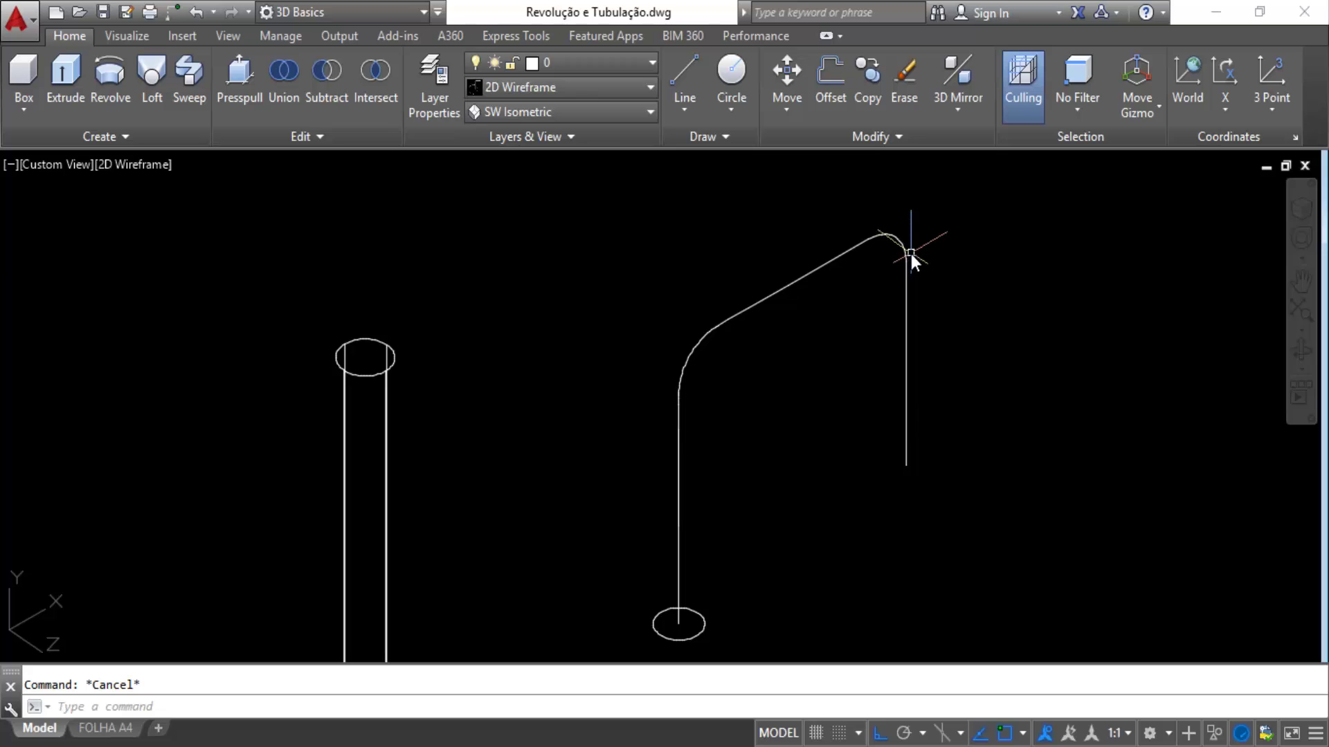
Join the existing path, the new fillet arc and the new vertical line into one path and check it by selecting it.
click(708, 331)
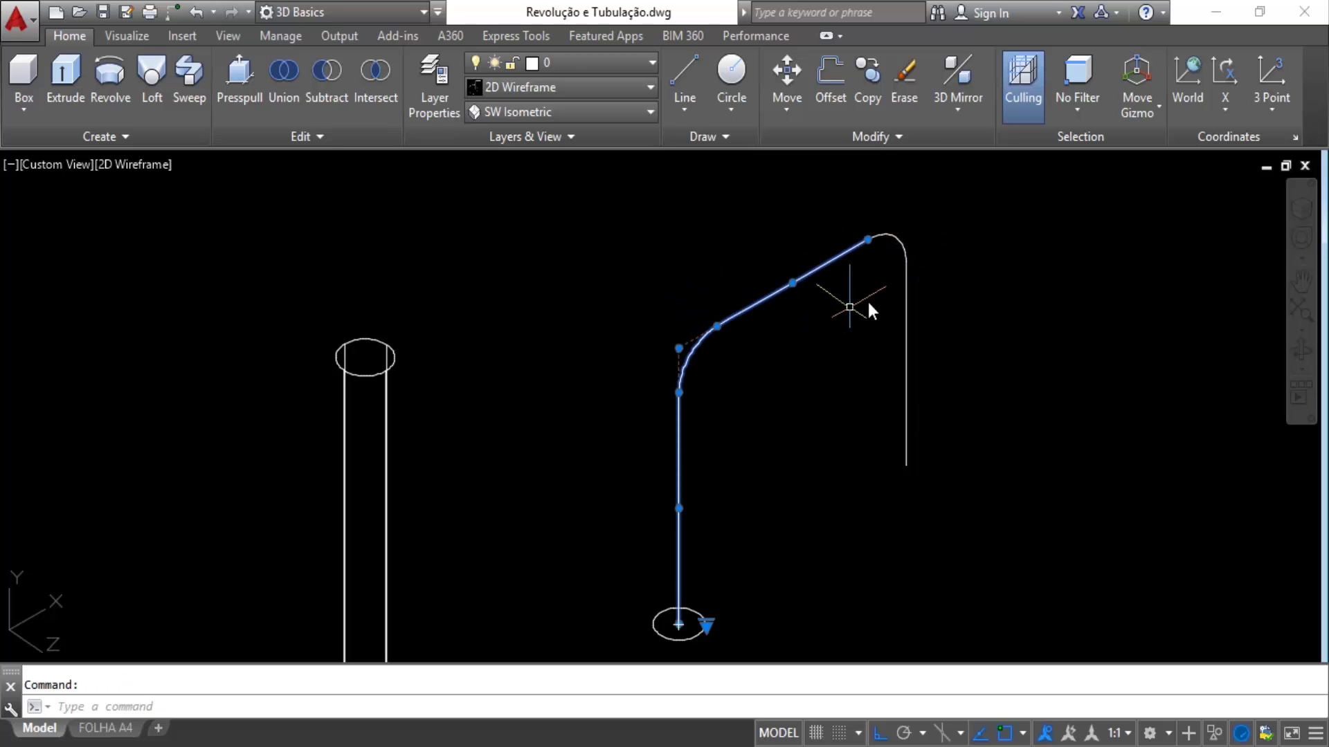
click(907, 286)
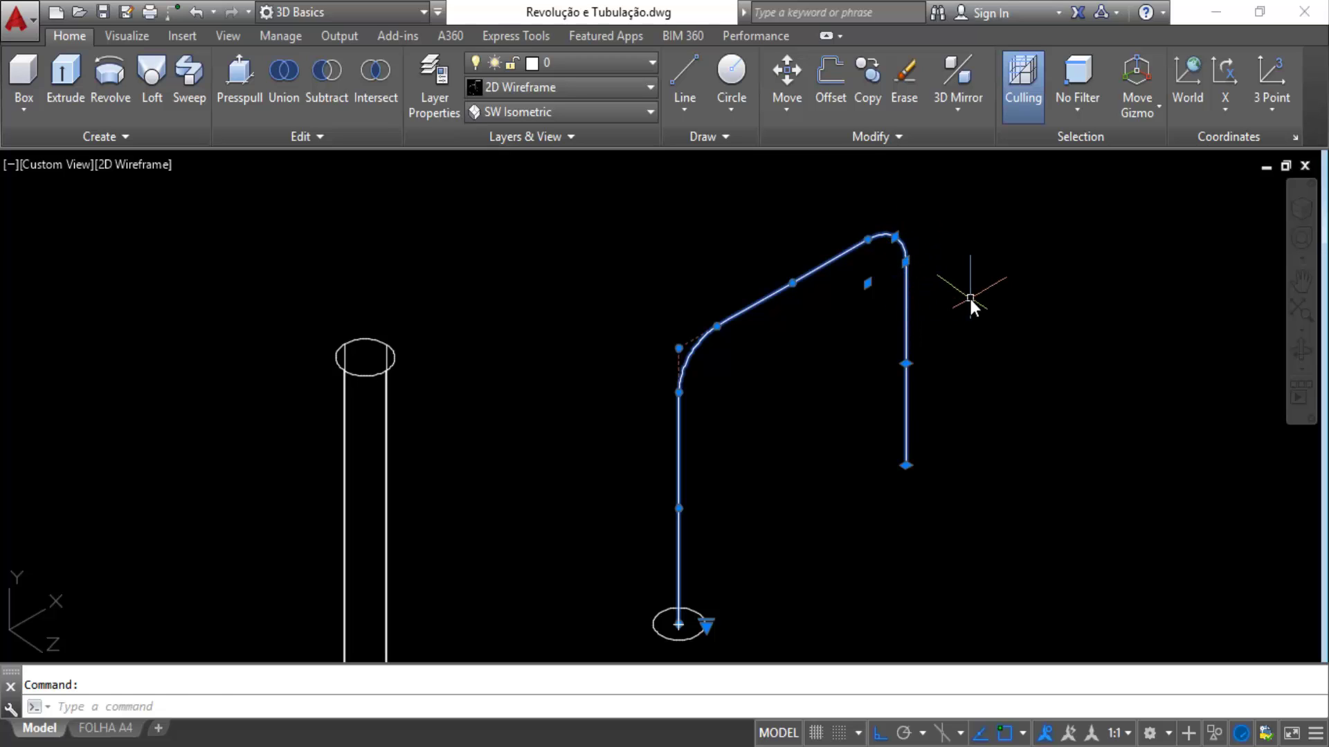
text(j)
key(Return)
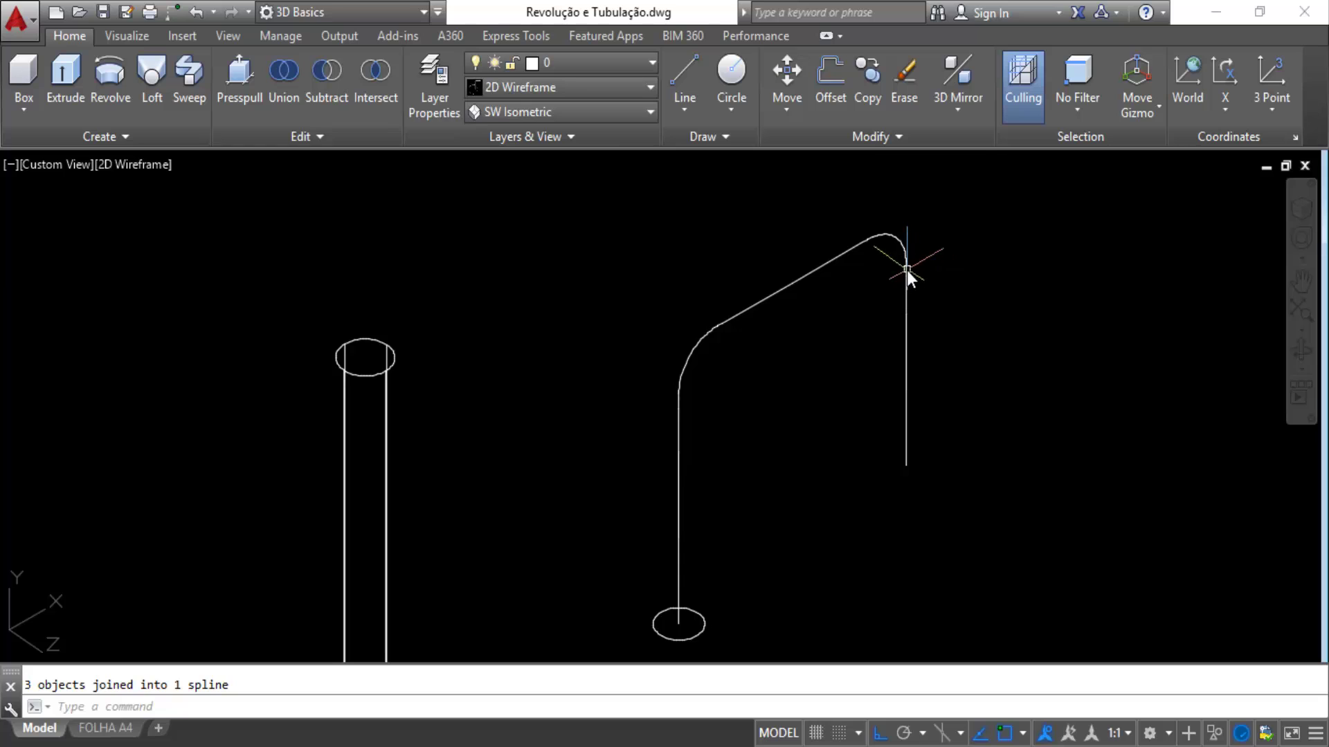
click(906, 270)
key(Escape)
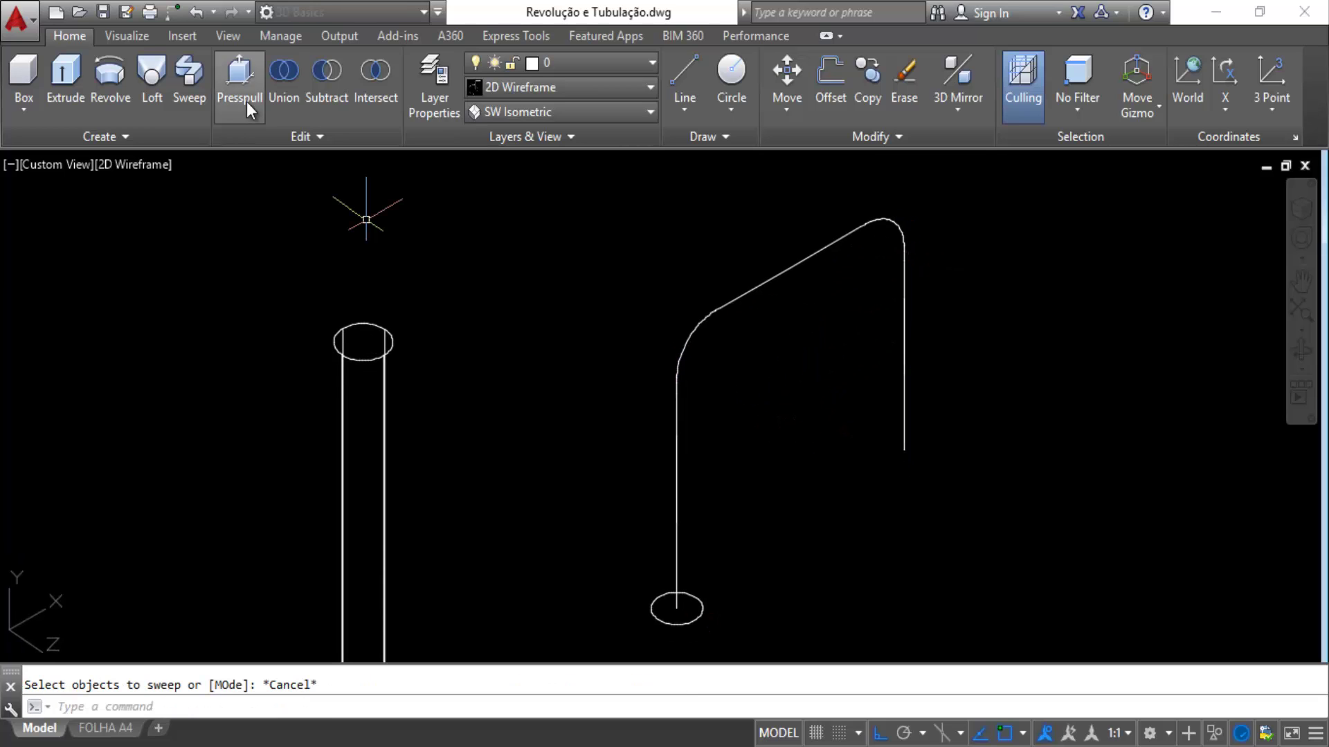
Sweep the circle at the base of the path as a solid along the whole joined path with two filleted corners.
click(198, 69)
click(198, 69)
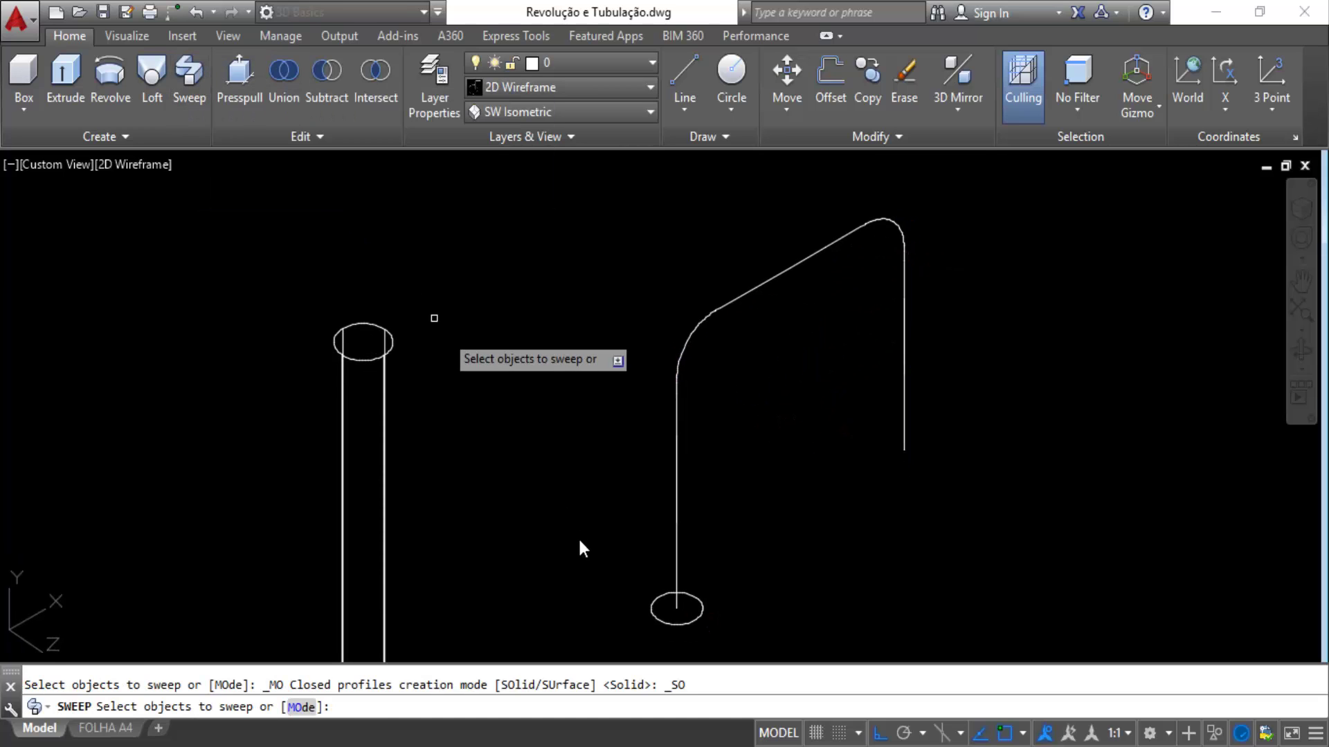
click(665, 600)
key(Return)
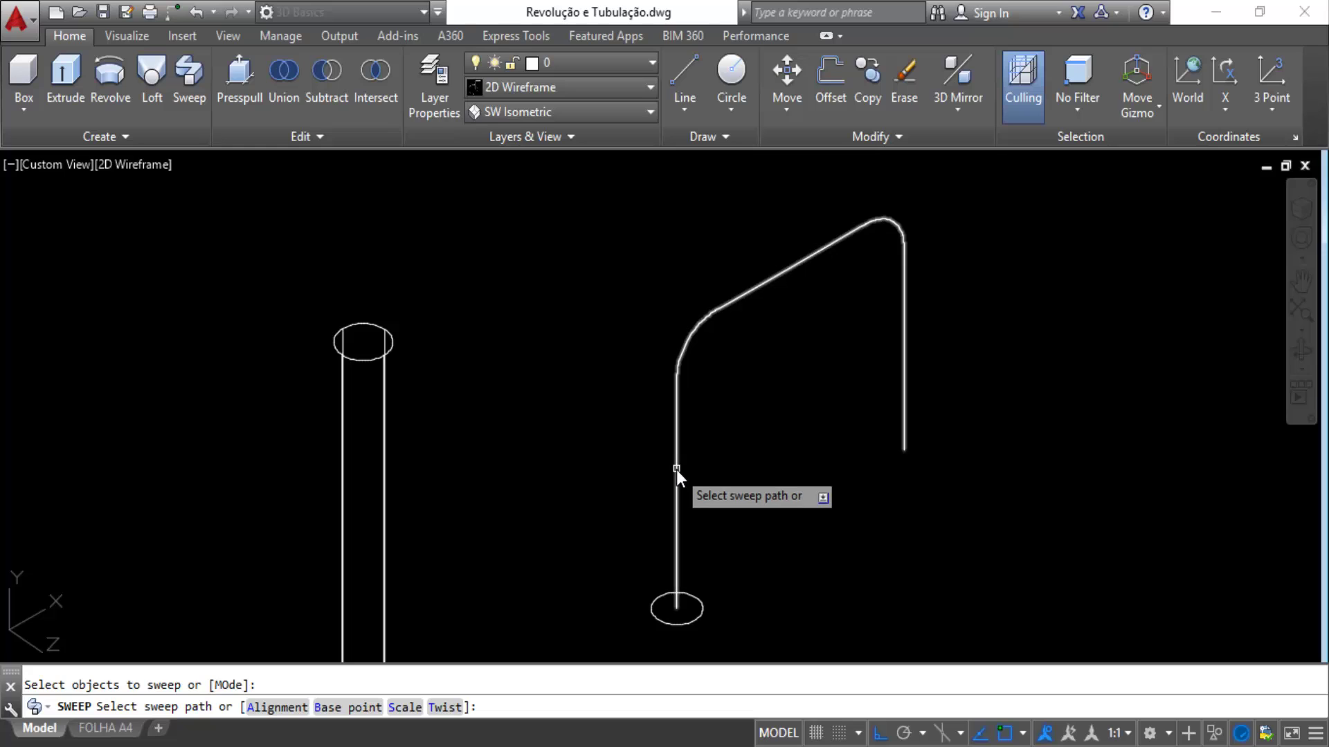
click(905, 438)
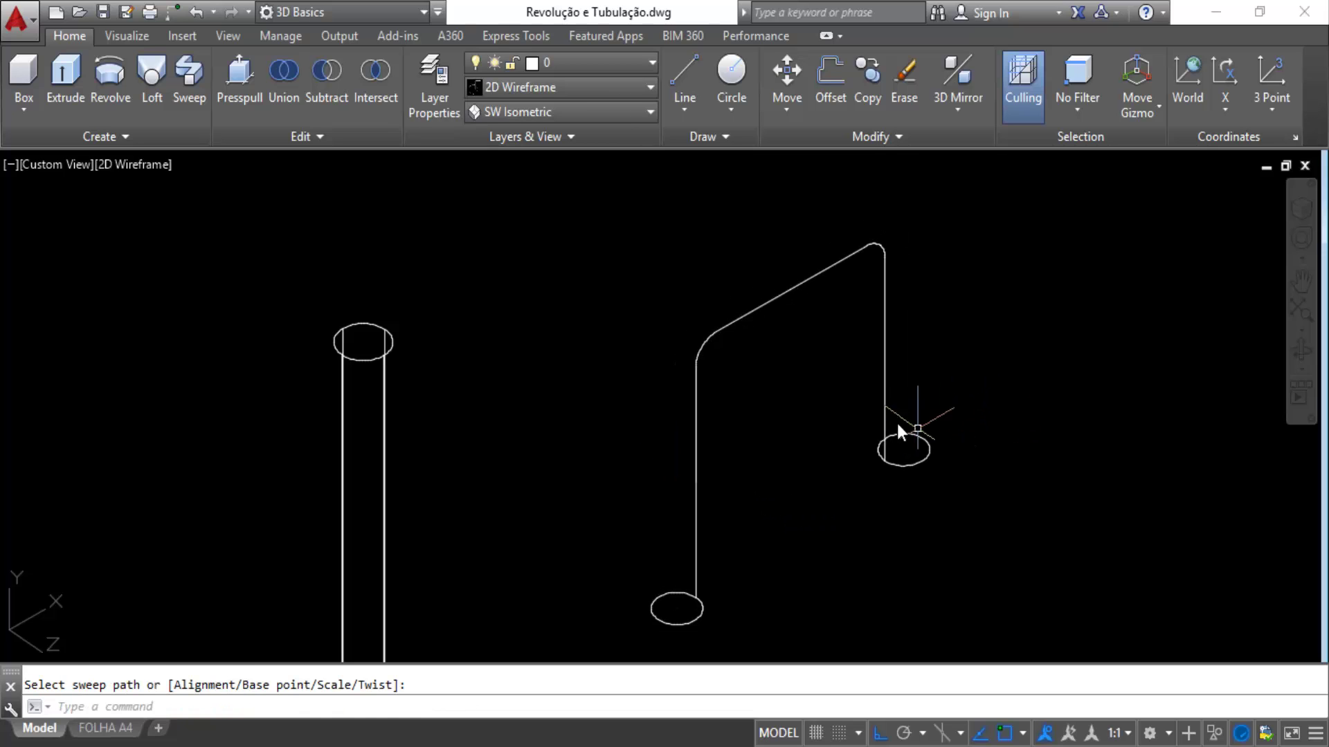
Show the arch-shaped tube in the Realistic visual style and orbit around it to examine its bends and its lower end faces.
click(689, 372)
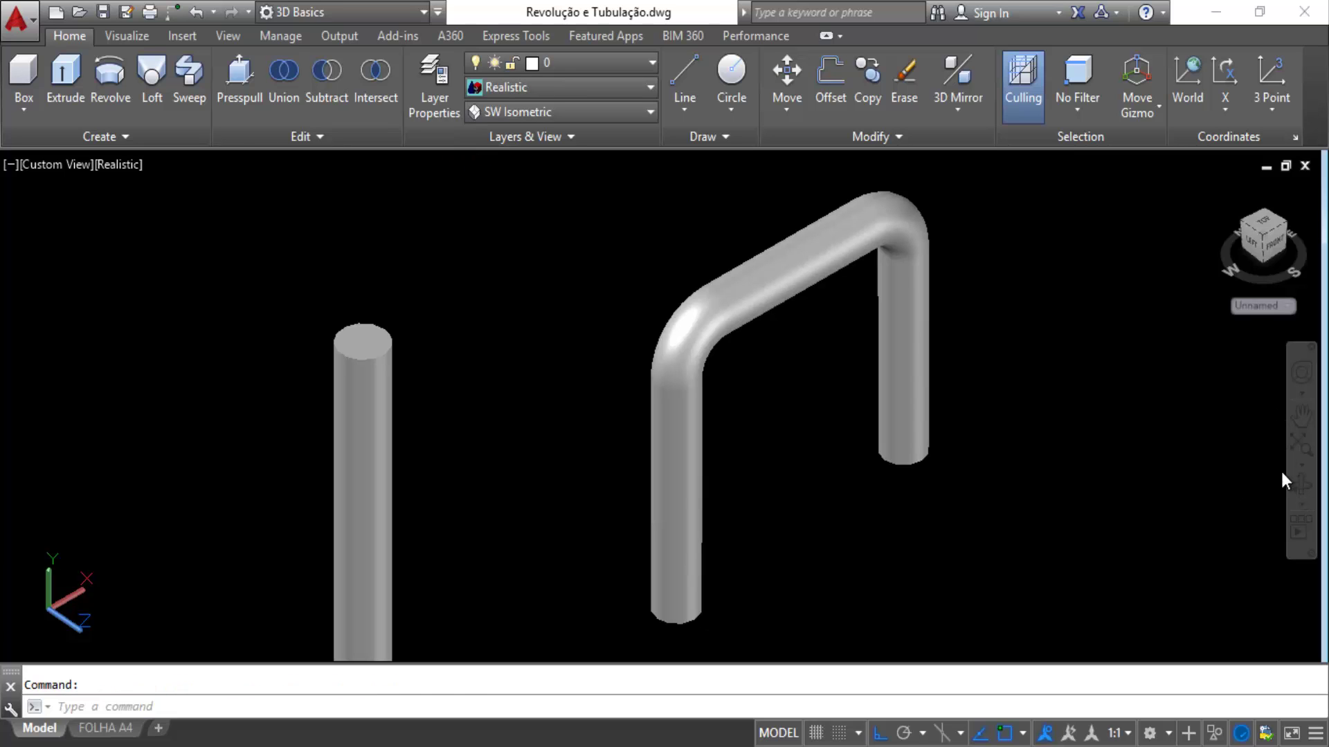
click(1301, 484)
mouse_move(891, 476)
mouse_down()
mouse_move(816, 374)
mouse_move(786, 300)
mouse_move(944, 435)
mouse_move(914, 454)
mouse_move(908, 276)
mouse_move(913, 332)
mouse_move(839, 474)
mouse_move(794, 342)
mouse_move(750, 406)
mouse_move(863, 418)
mouse_move(916, 400)
mouse_move(890, 406)
mouse_up()
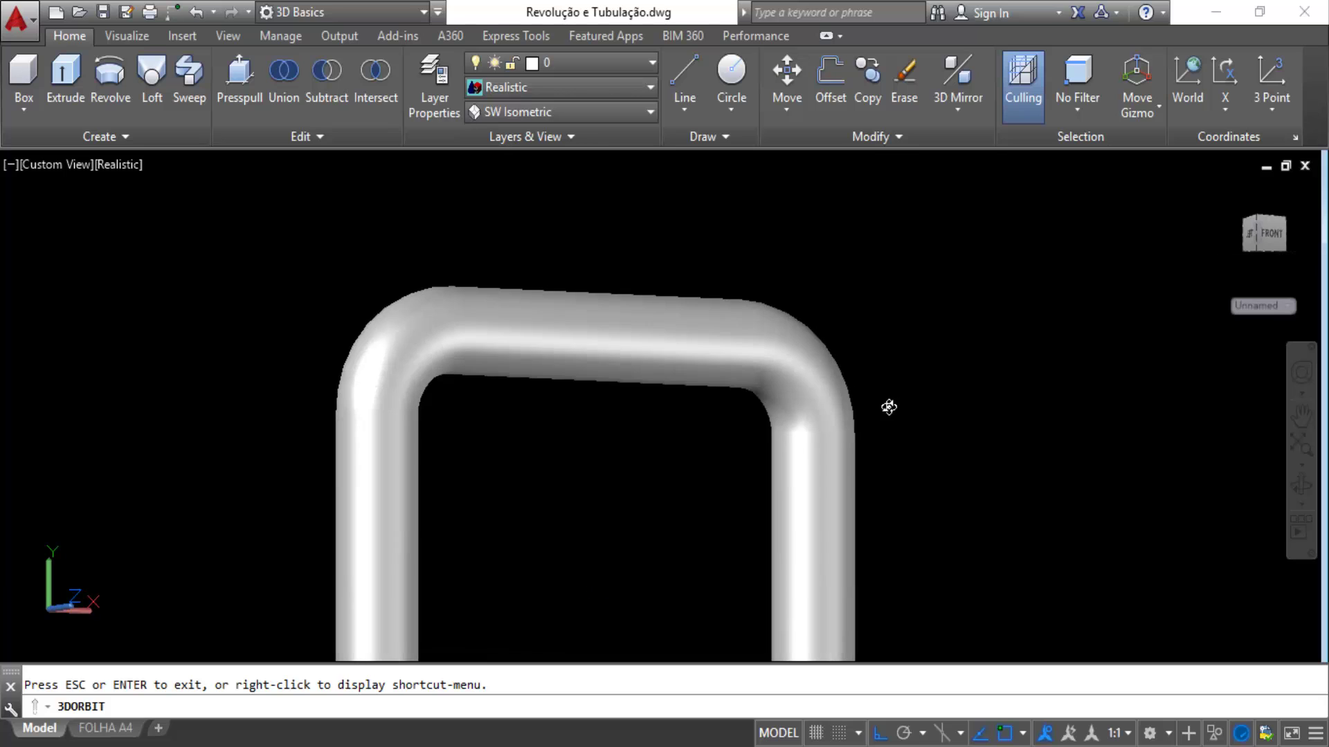
key(Escape)
shift+middle_drag(958, 459, 995, 310)
middle_drag(1005, 478, 1032, 344)
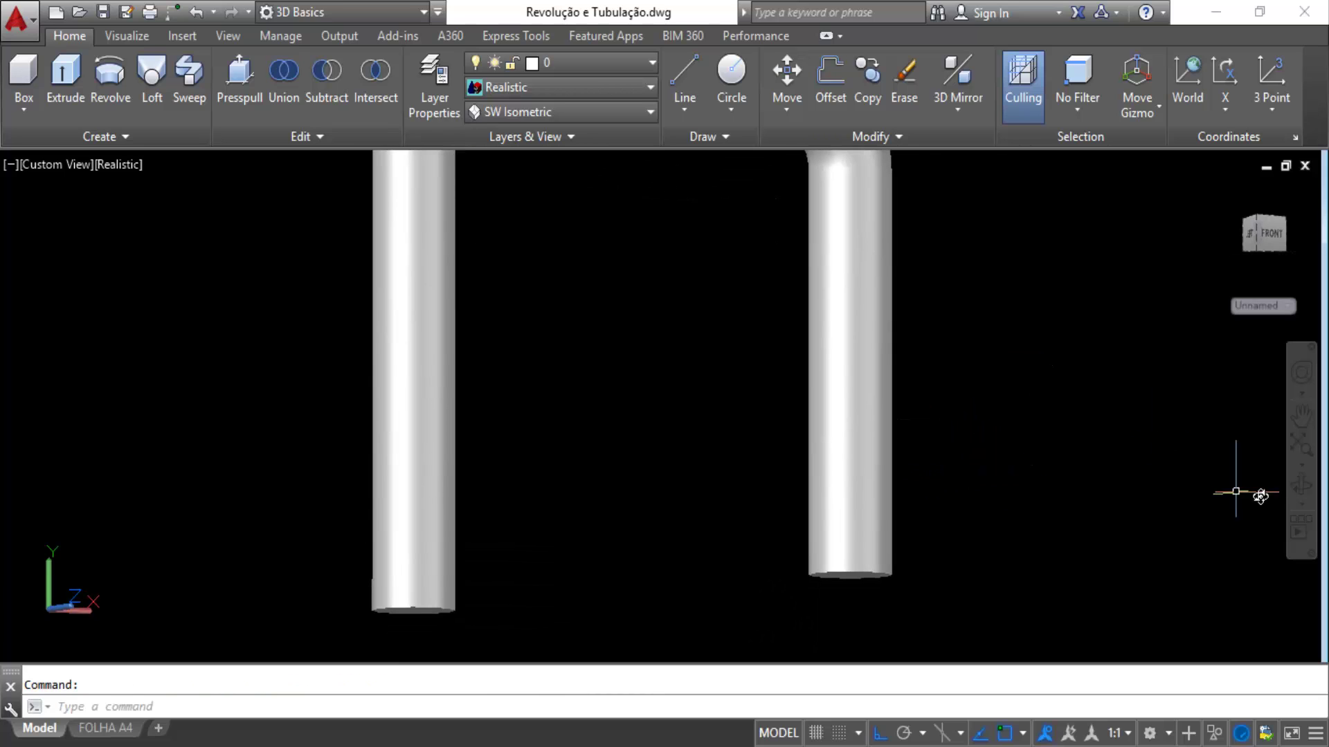
click(1302, 489)
drag(905, 560, 967, 445)
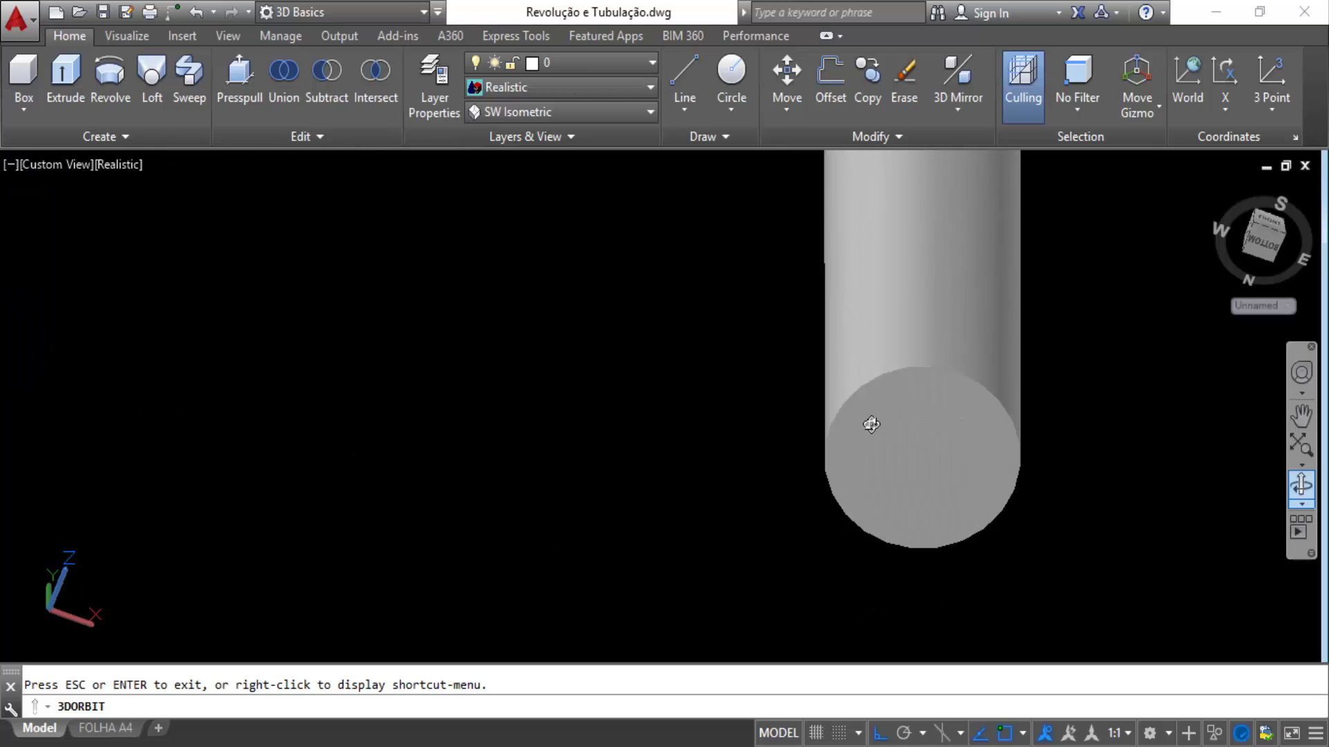
key(Escape)
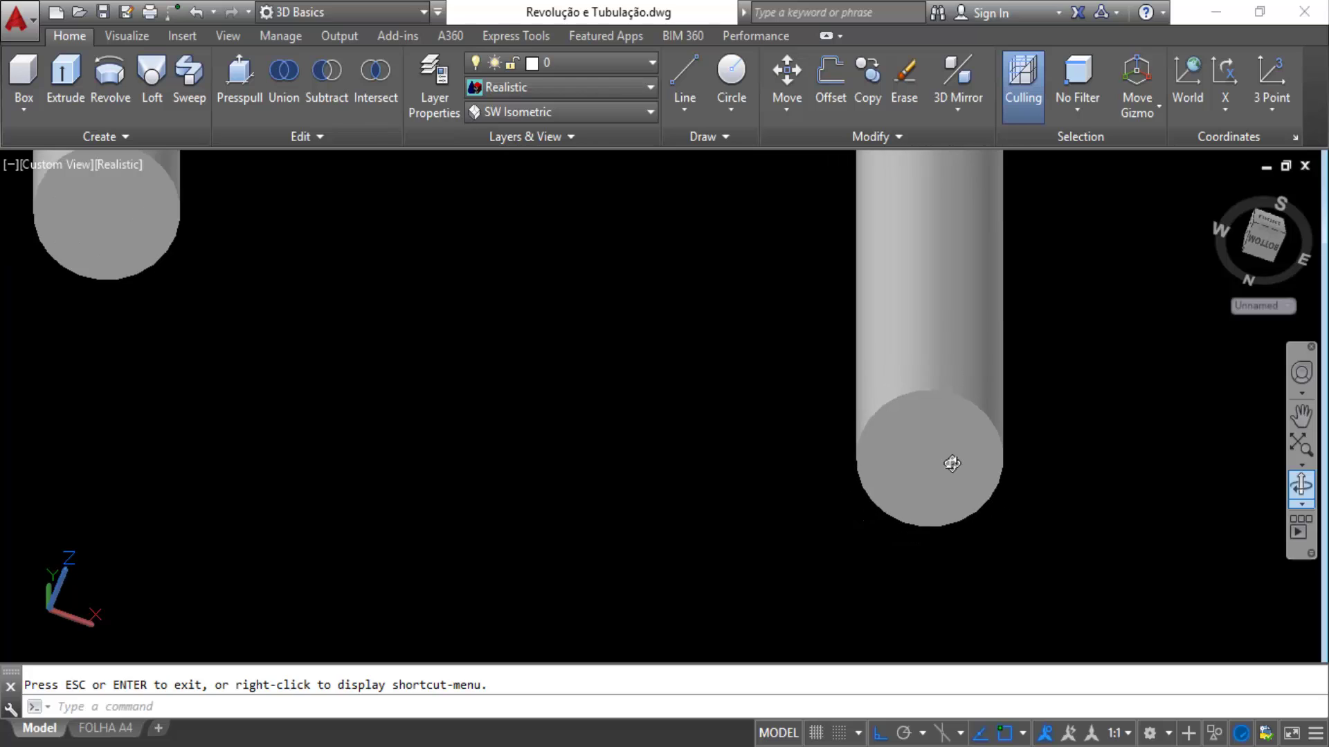
Undo the view changes and the sweep of the arch-shaped tube, back to the circle and the joined path.
key(ctrl+z)
key(ctrl+z)
key(ctrl+z)
key(ctrl+z)
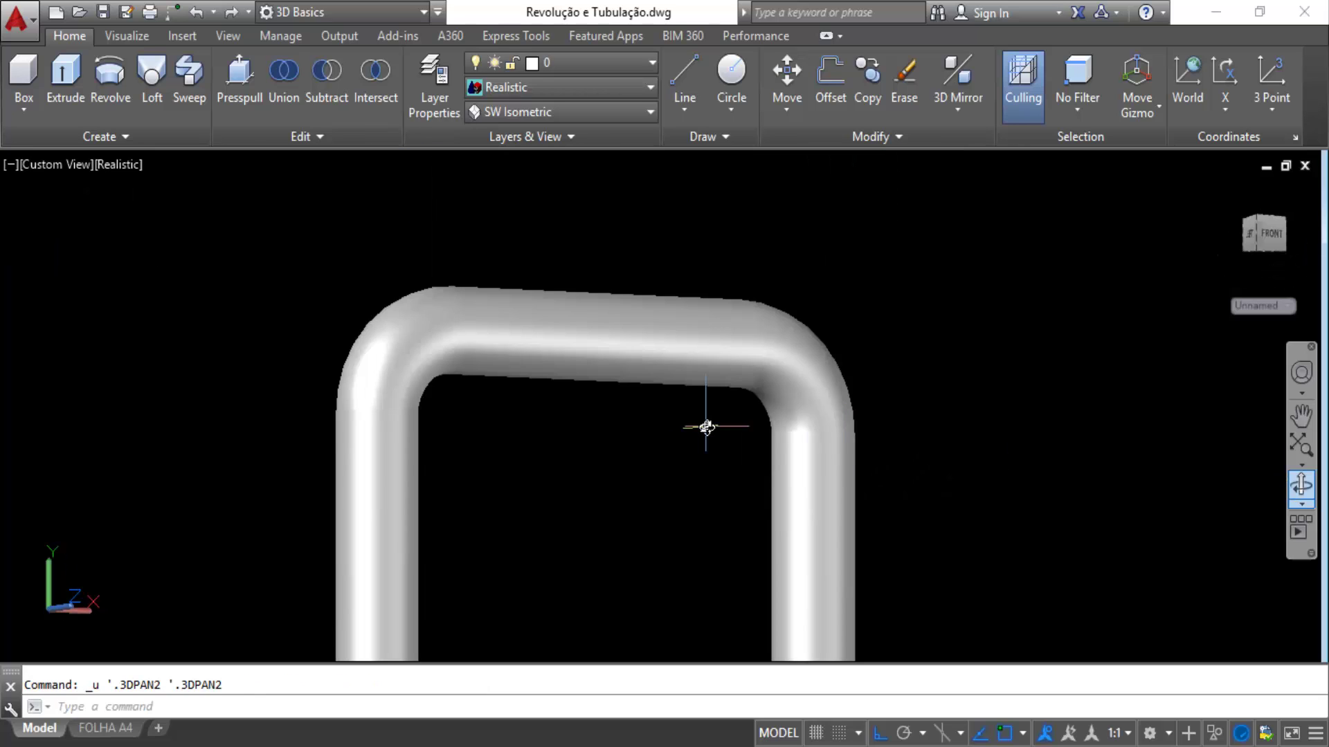
key(ctrl+z)
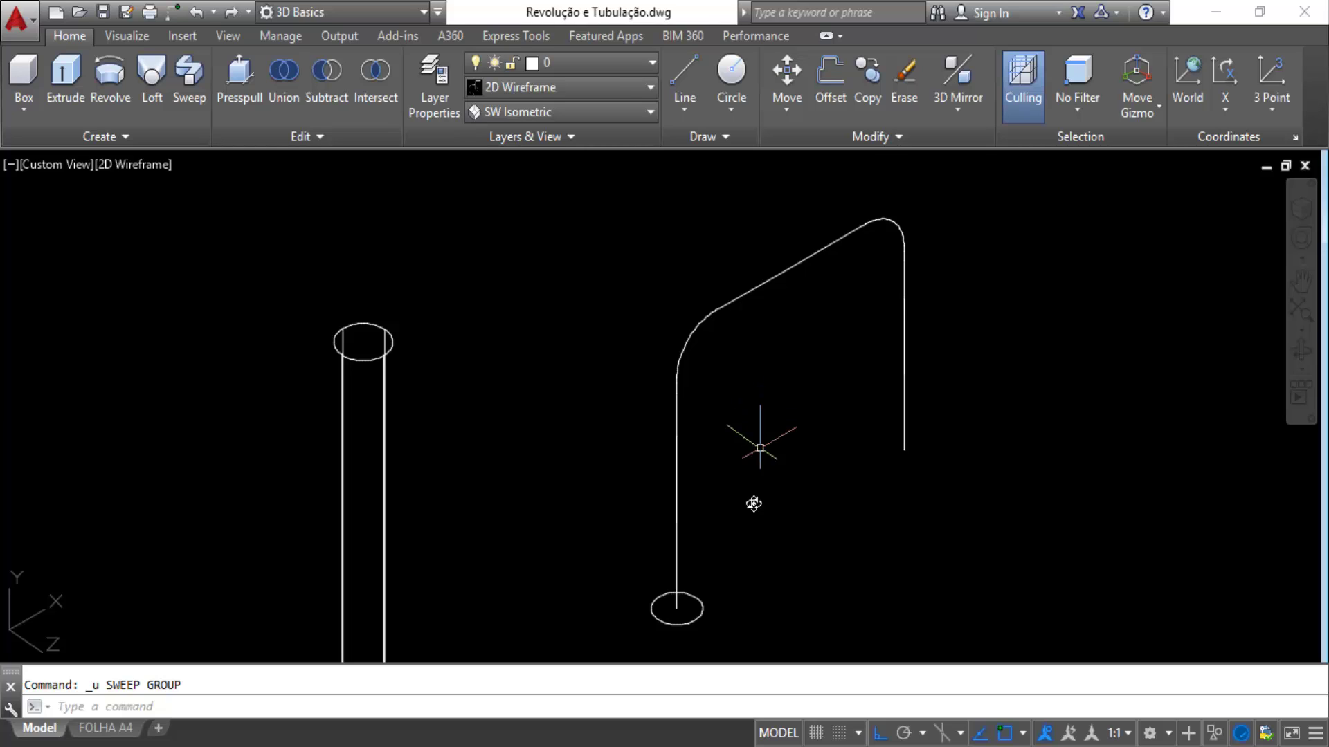
Offset the circle at the base of the path inward by a distance of 2 to make a second concentric circle.
scroll(713, 627, up, 2)
scroll(709, 626, up, 4)
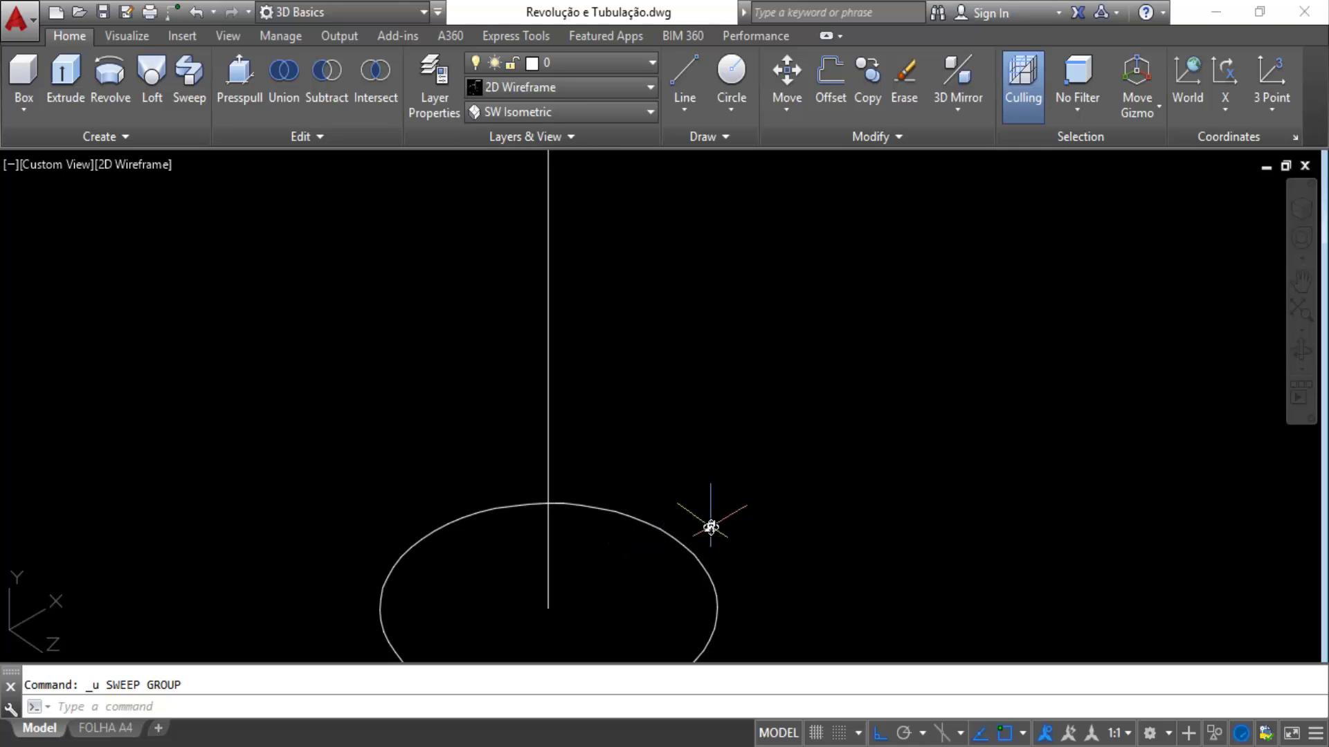
scroll(710, 527, down, 2)
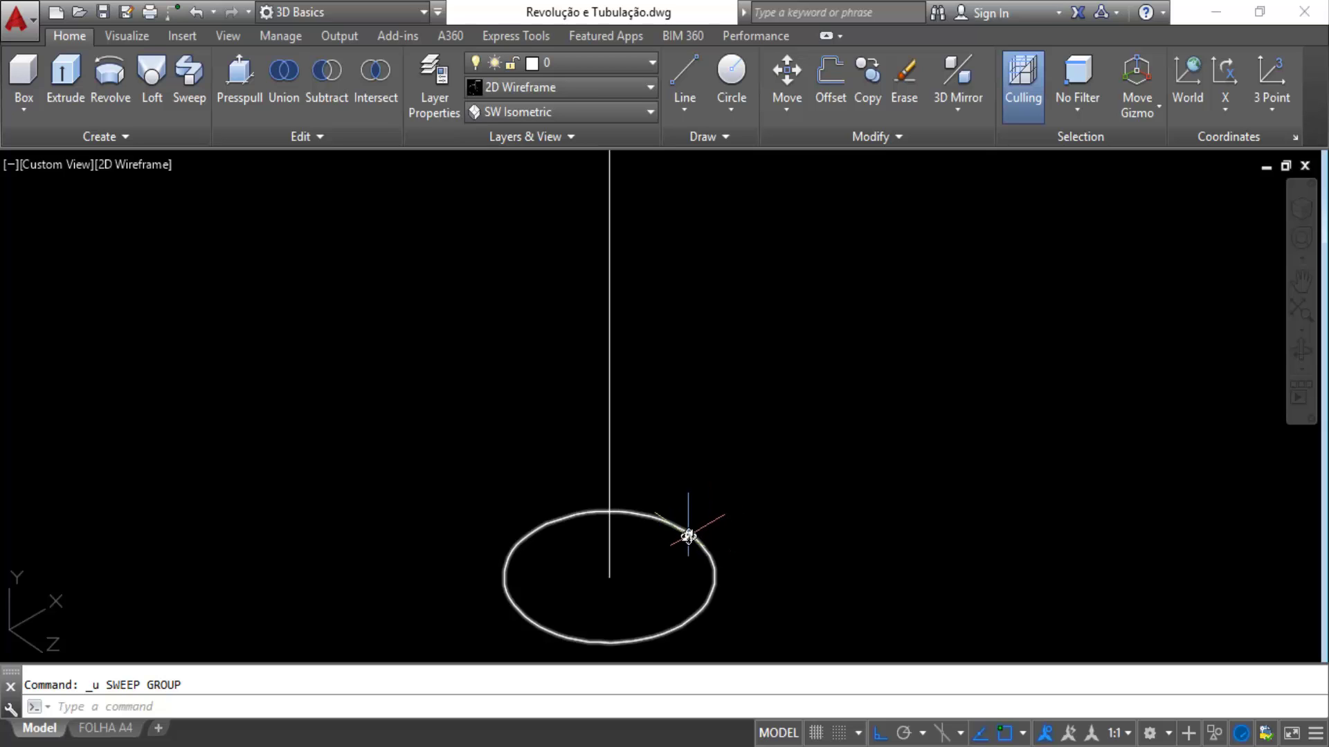
click(688, 537)
middle_drag(795, 481, 857, 386)
key(Escape)
scroll(783, 425, up, 2)
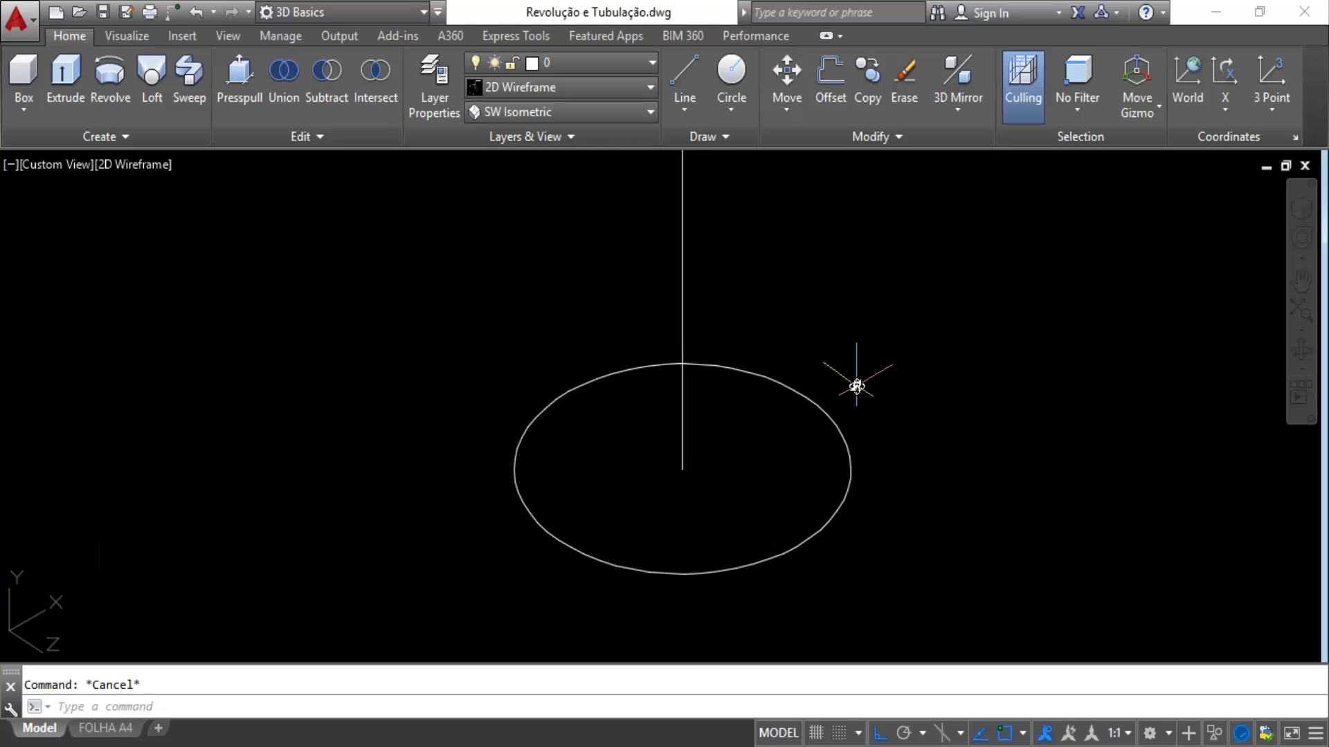
text(o)
key(Return)
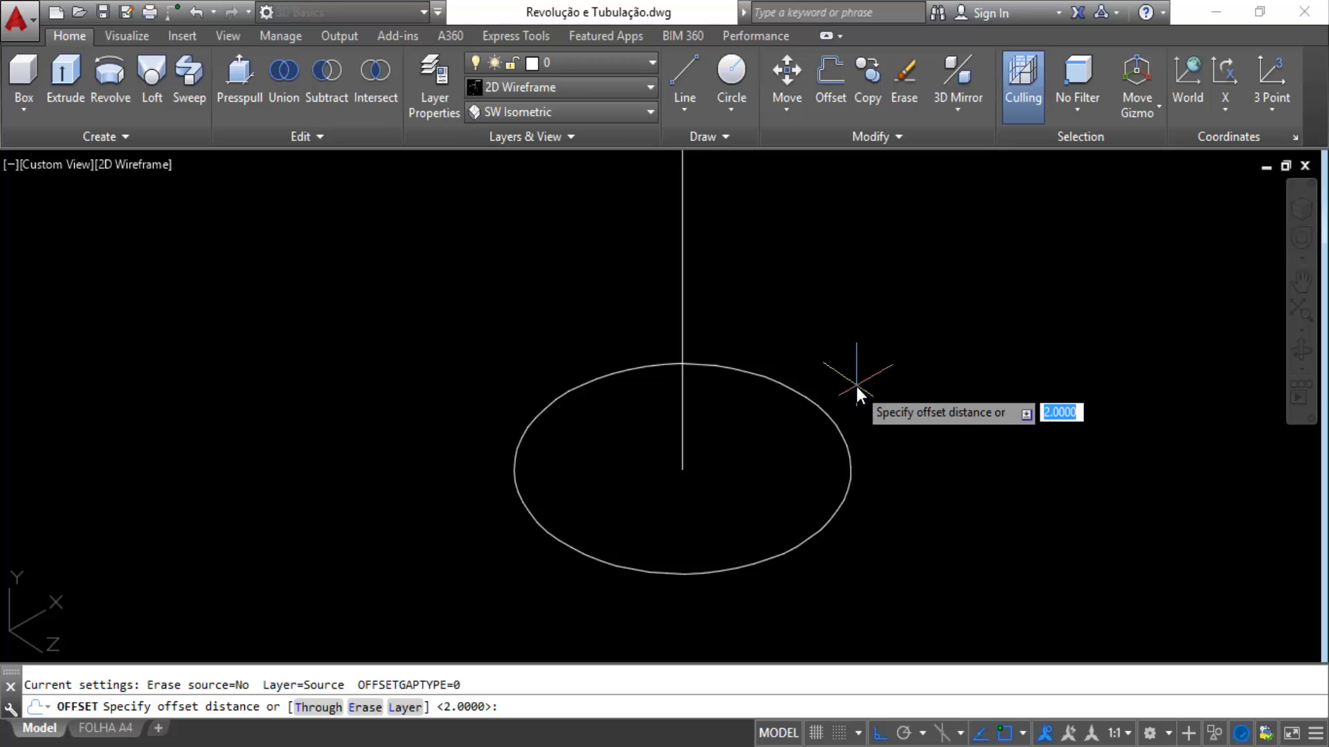
text(2)
key(Return)
click(812, 402)
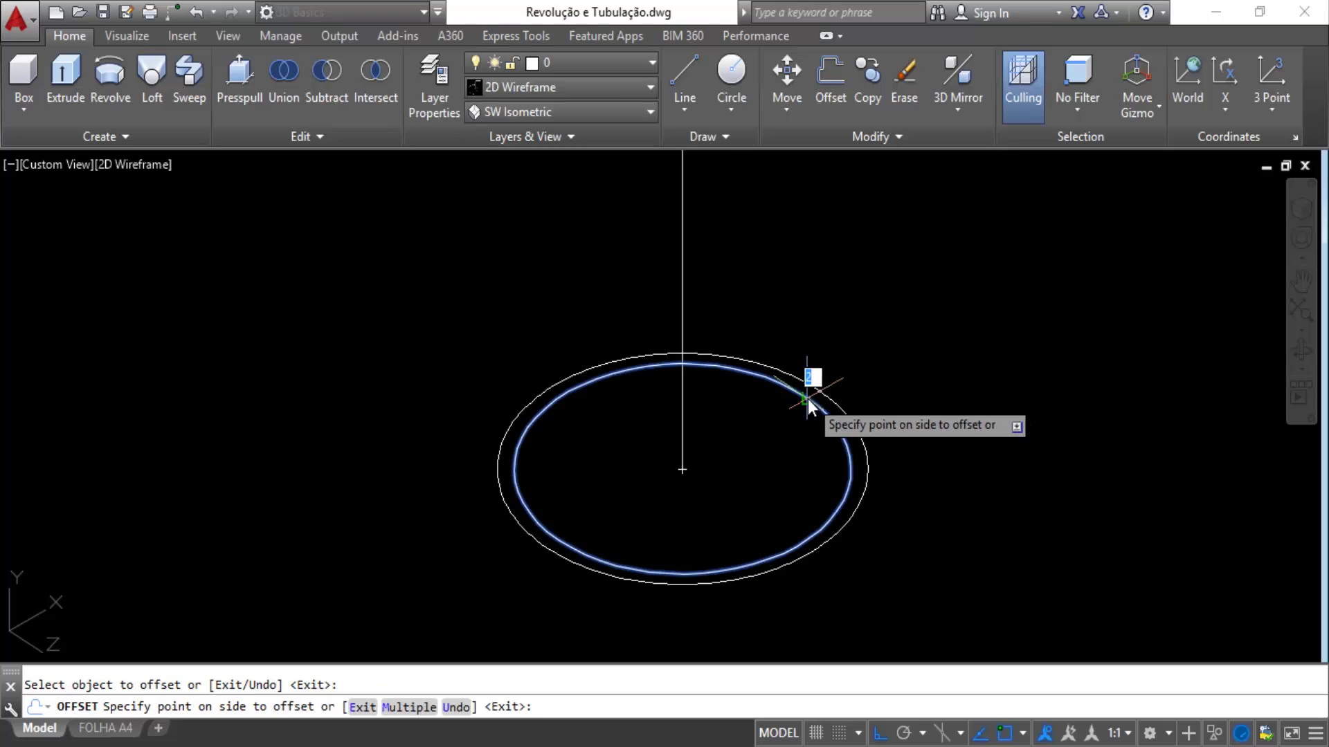
click(778, 423)
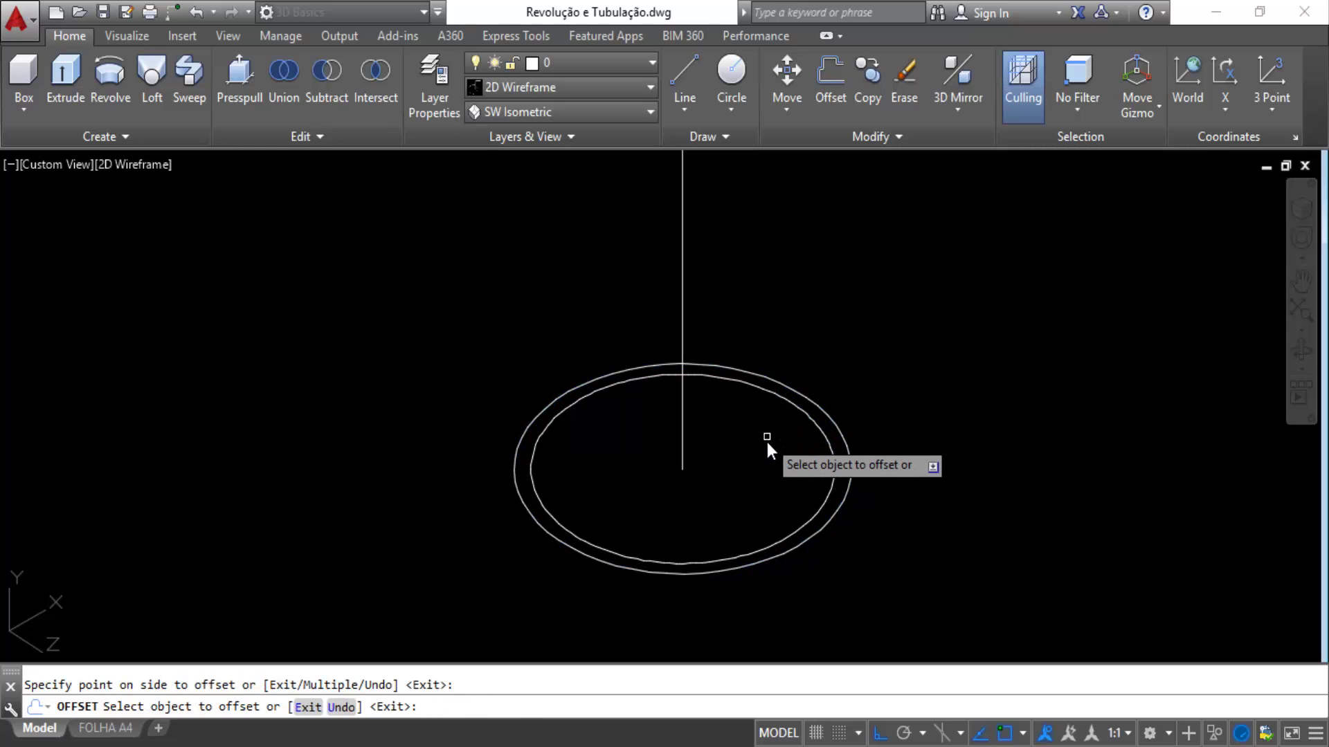
Sweep both concentric circles at the path's base as solids along the joined path with the two filleted corners.
key(Escape)
scroll(832, 504, up, 4)
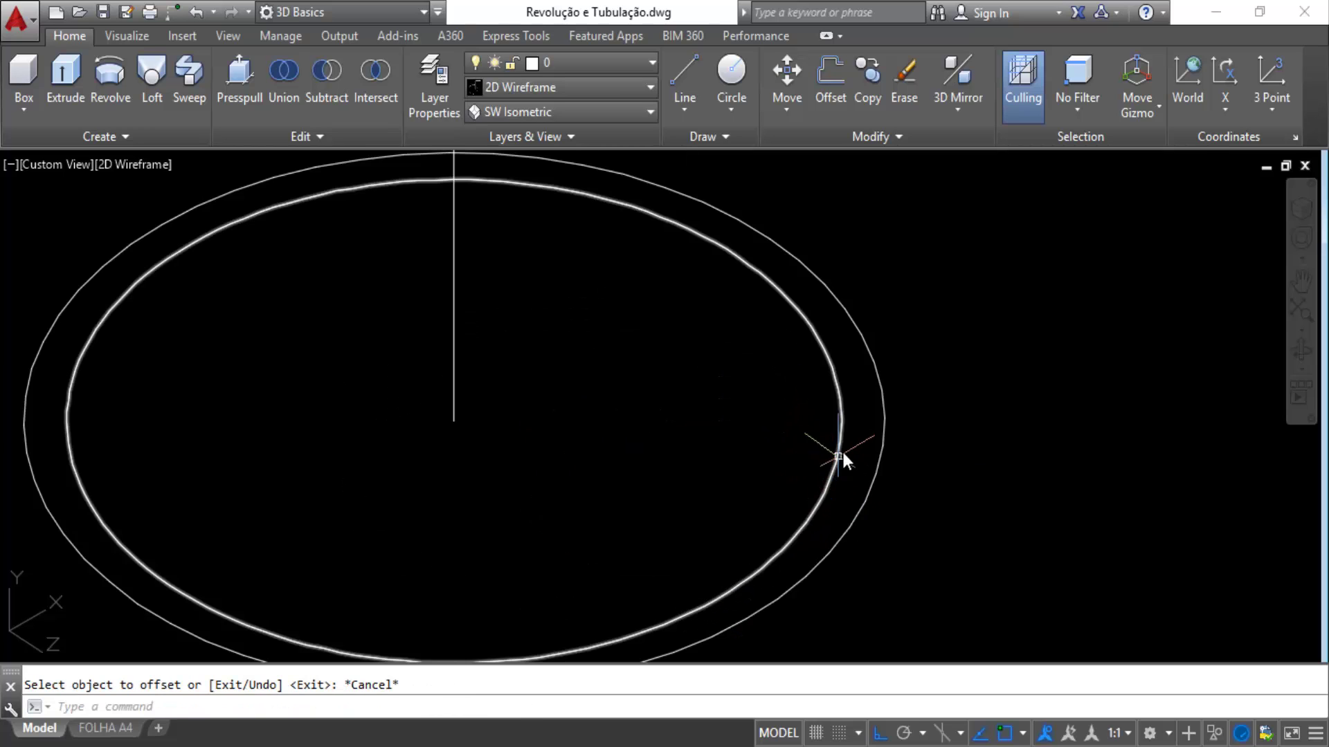
scroll(873, 381, down, 2)
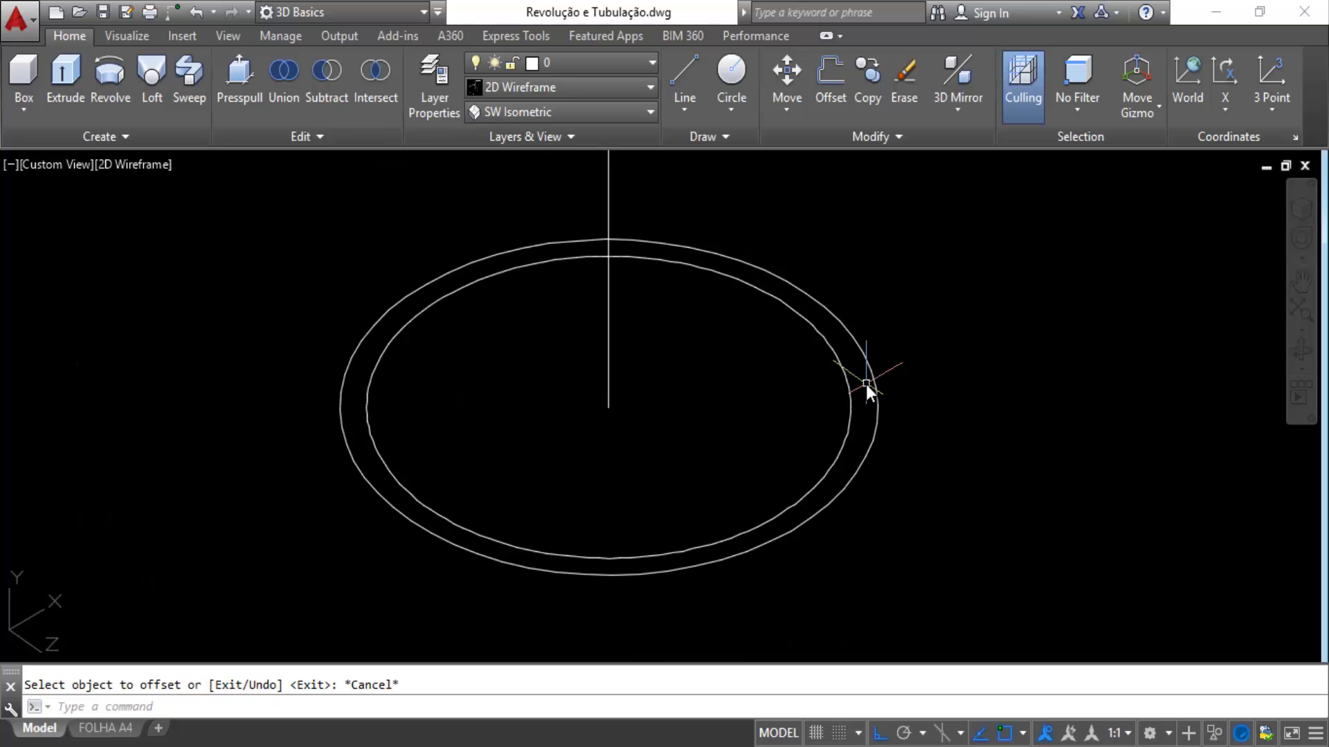
scroll(837, 421, down, 3)
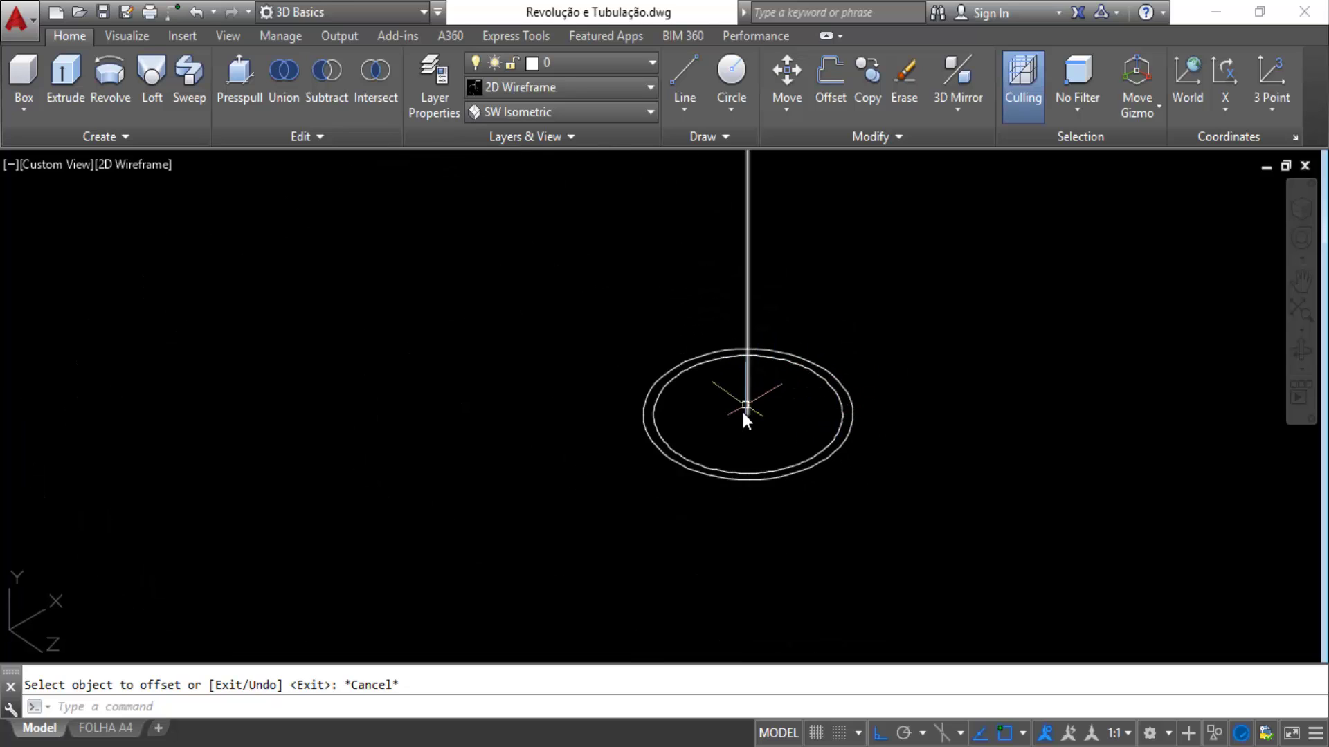
scroll(741, 409, up, 3)
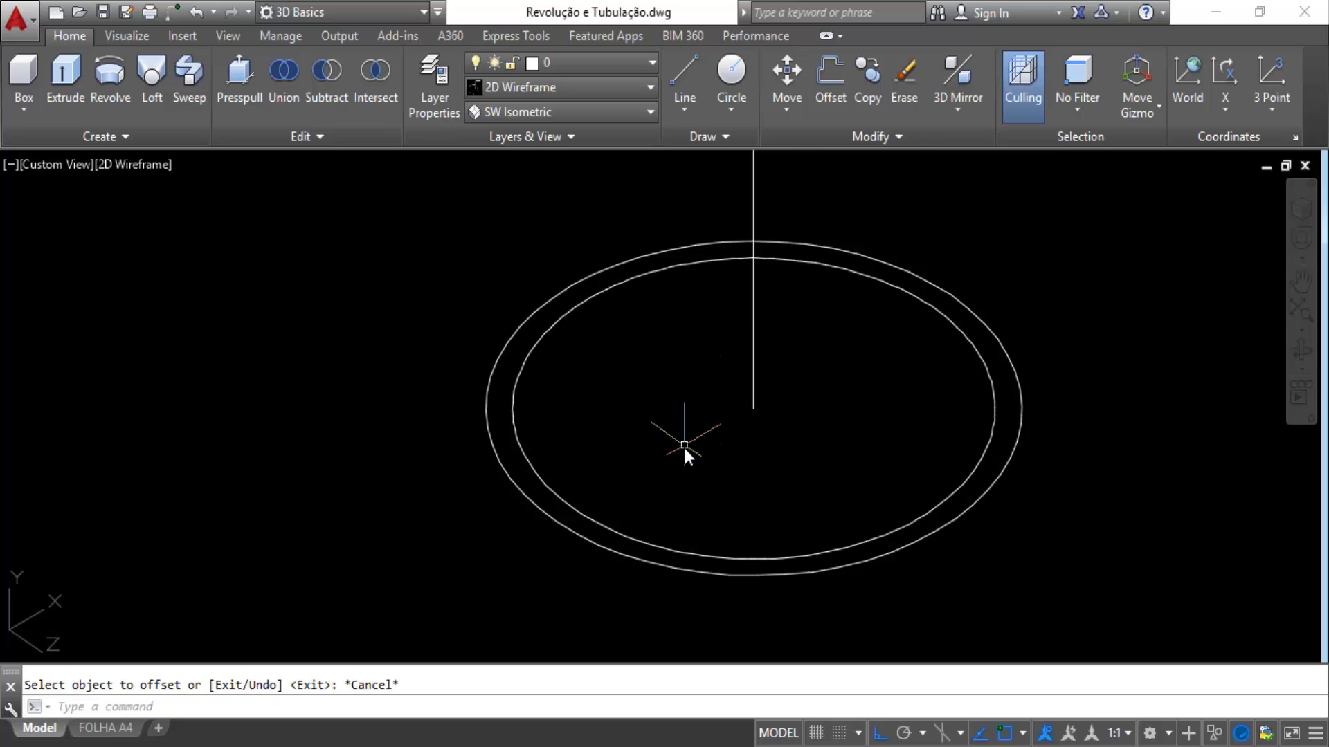
scroll(683, 446, down, 5)
middle_drag(685, 450, 611, 546)
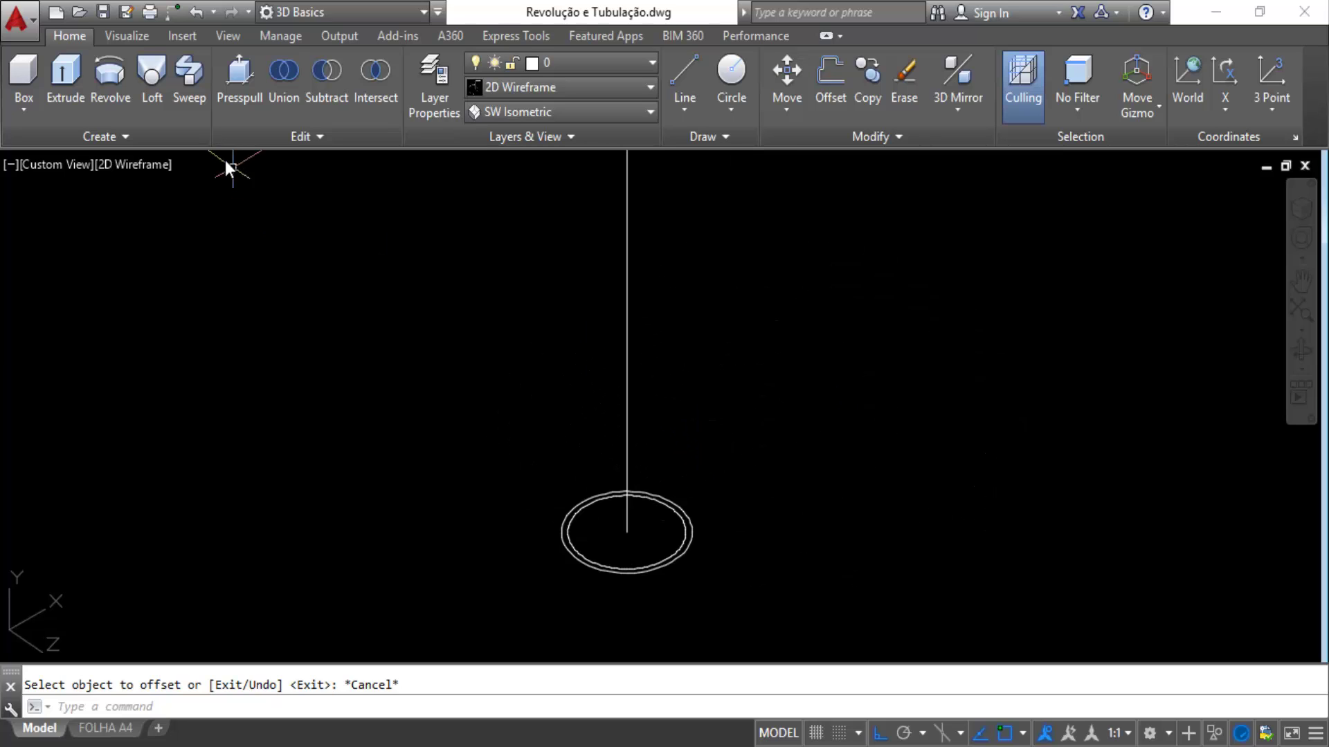
click(189, 75)
scroll(588, 457, down, 2)
scroll(638, 509, up, 5)
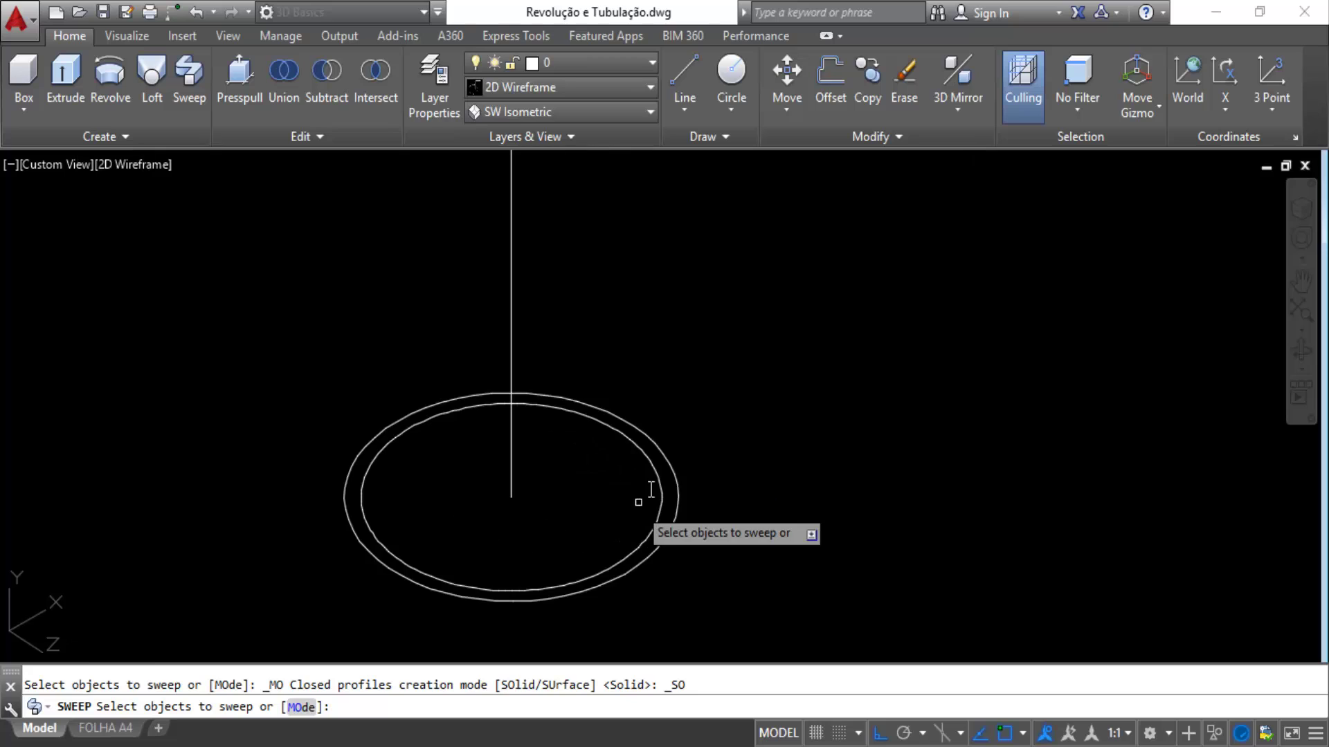
click(685, 439)
click(621, 472)
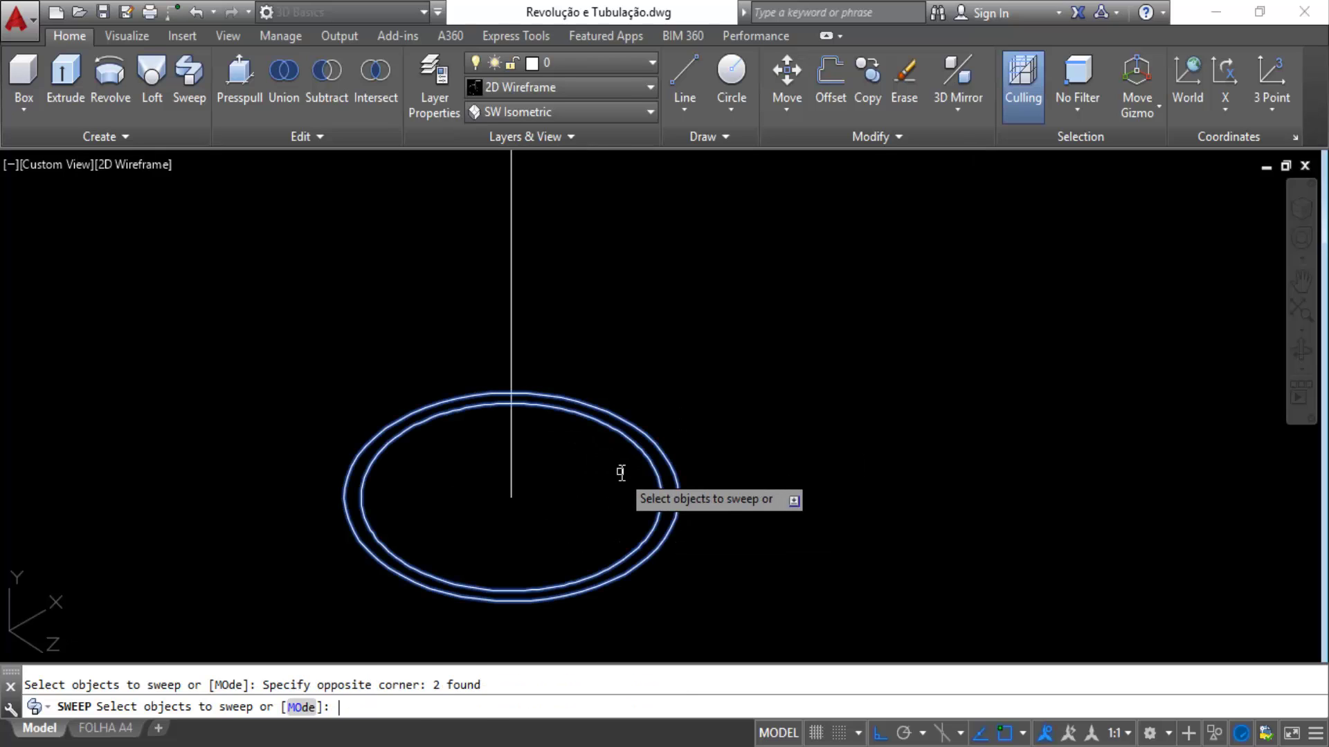
key(Return)
scroll(620, 466, down, 5)
middle_drag(632, 376, 623, 447)
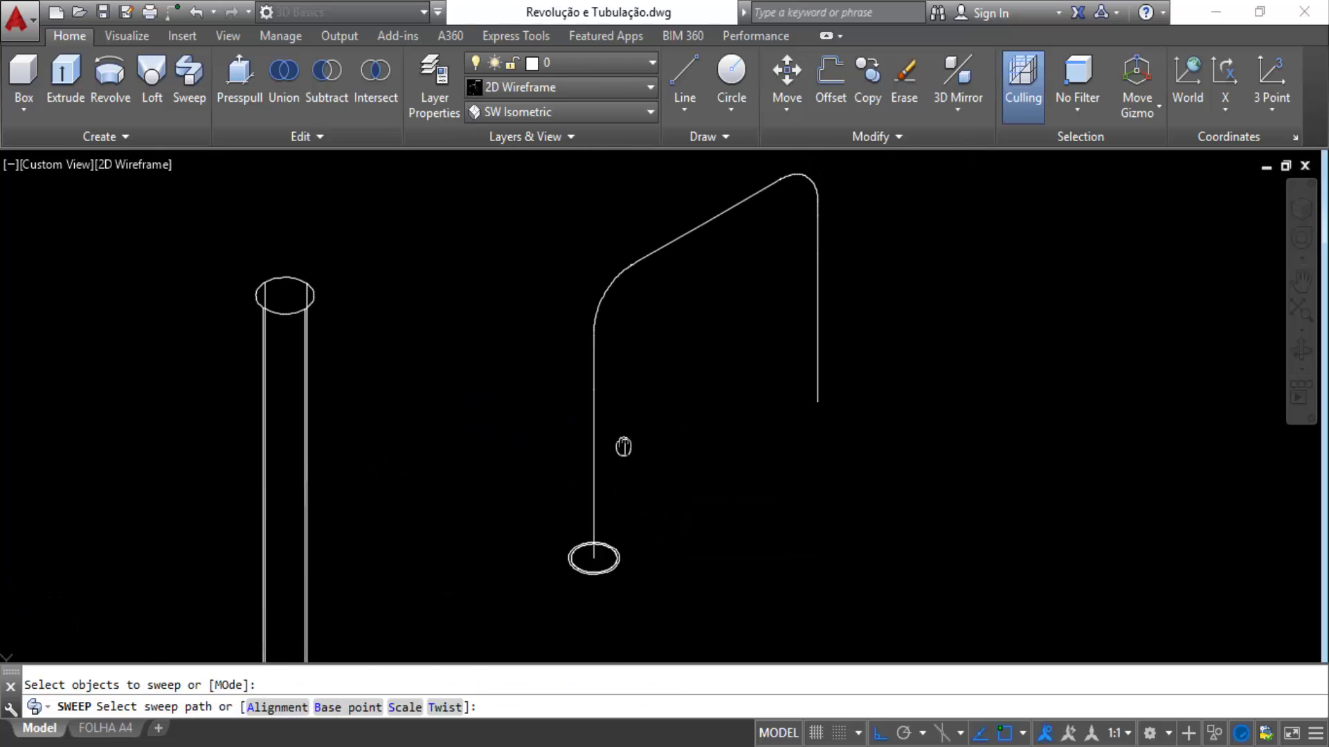
click(594, 420)
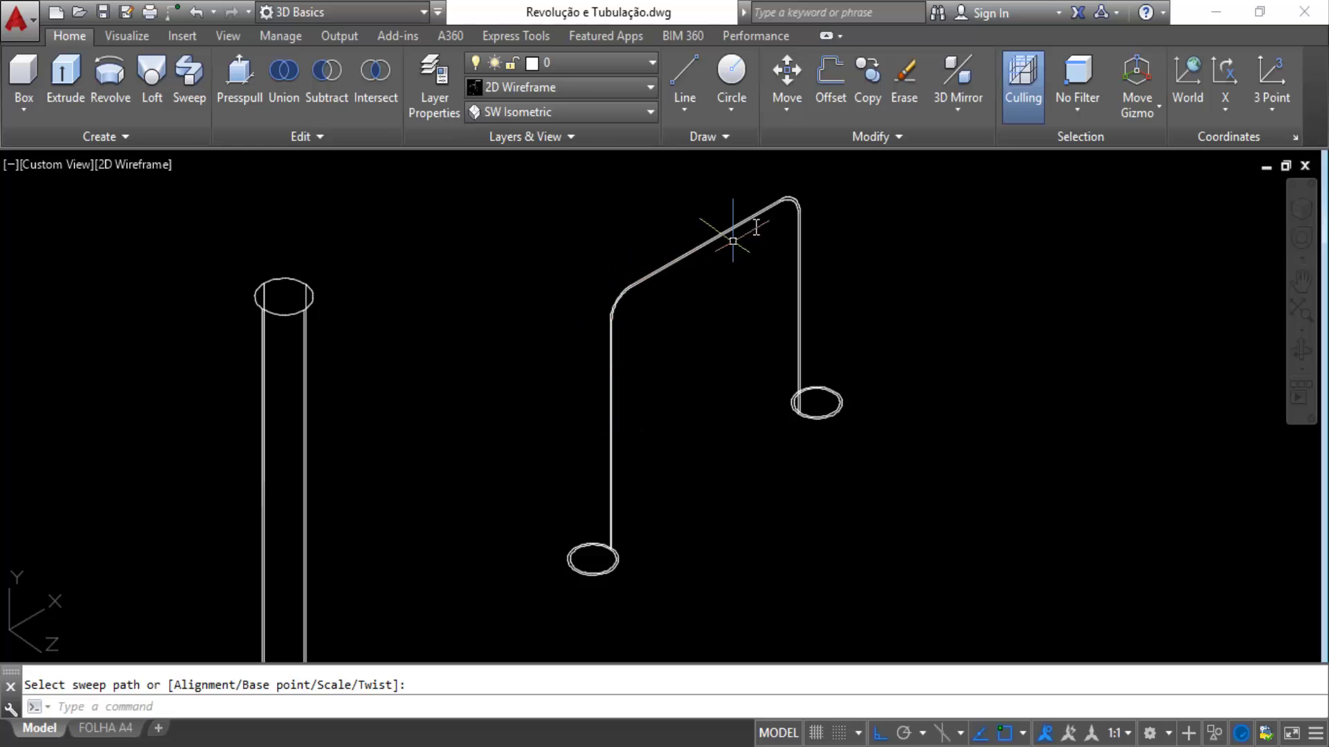
Show the two nested swept tubes in the Realistic visual style and orbit below them to examine their lower end faces.
scroll(839, 409, up, 8)
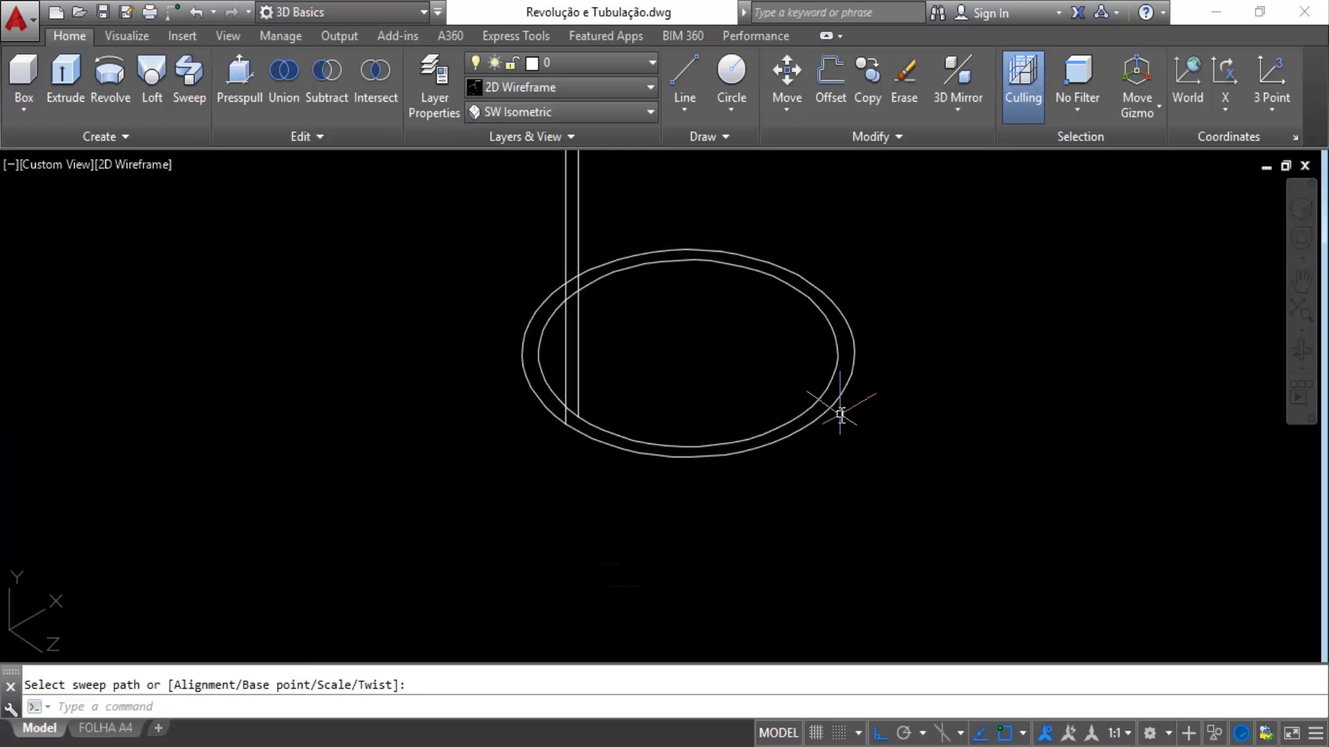
scroll(840, 414, down, 6)
scroll(485, 516, up, 5)
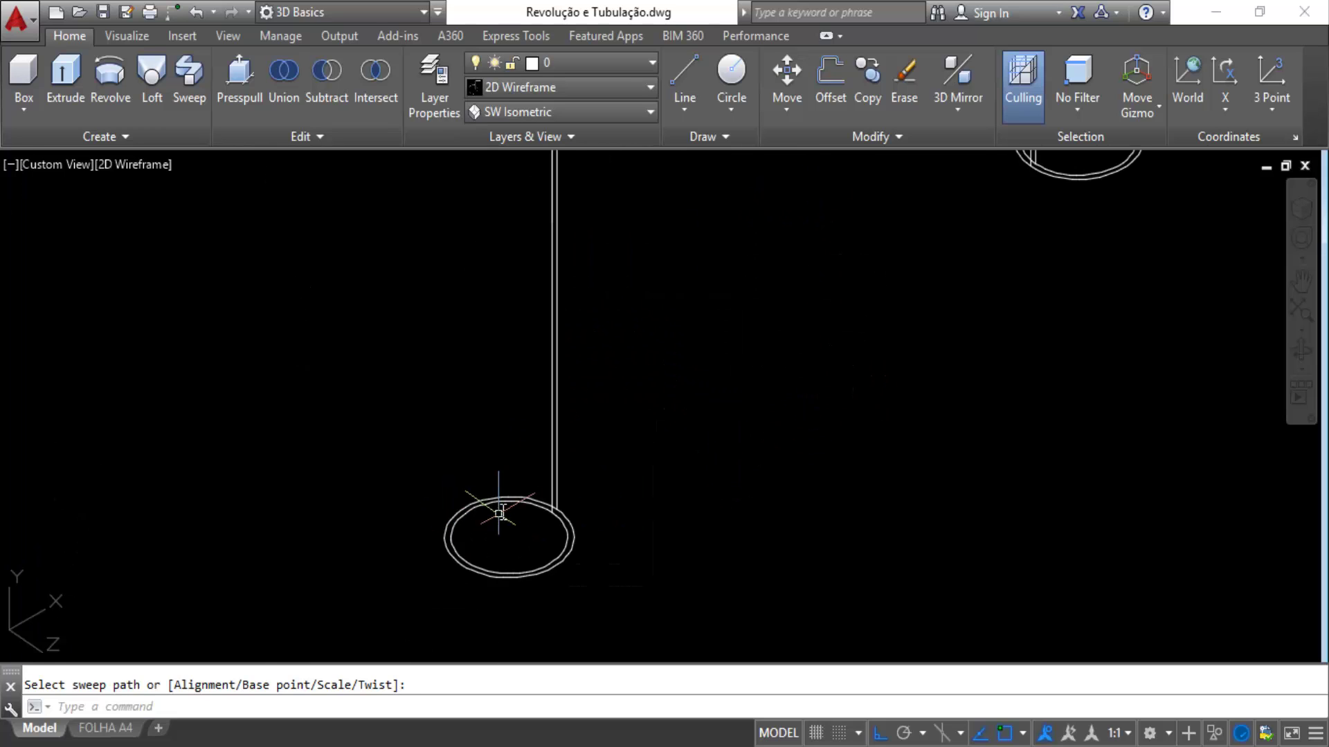
middle_drag(697, 336, 562, 449)
middle_drag(955, 282, 761, 423)
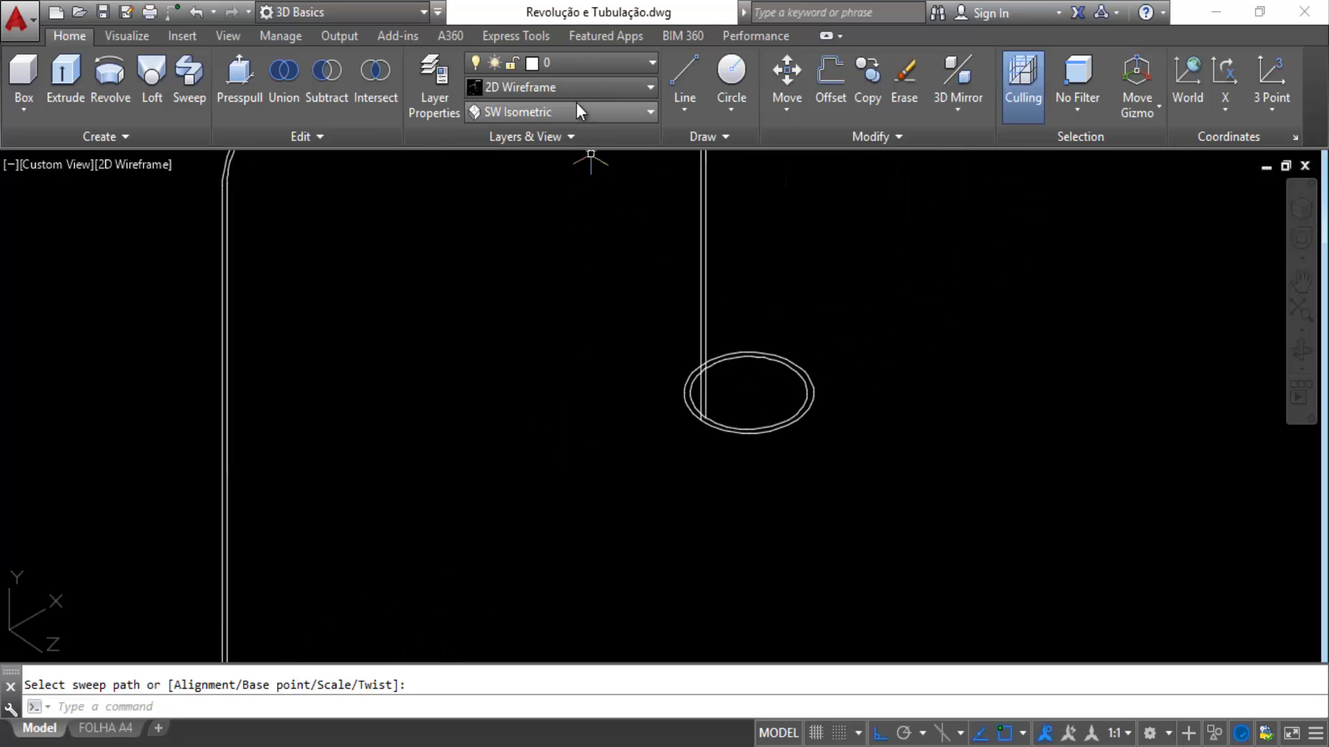
click(584, 87)
click(753, 123)
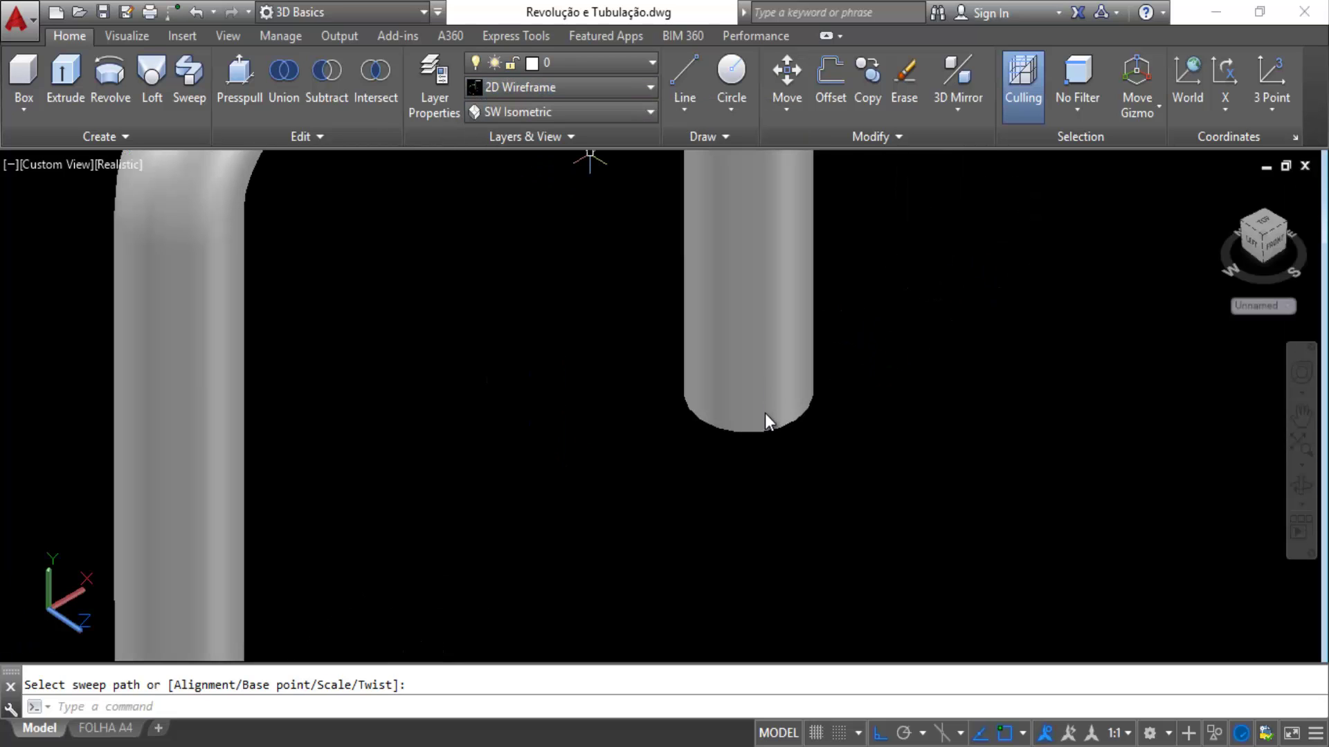
key(Escape)
scroll(766, 422, down, 5)
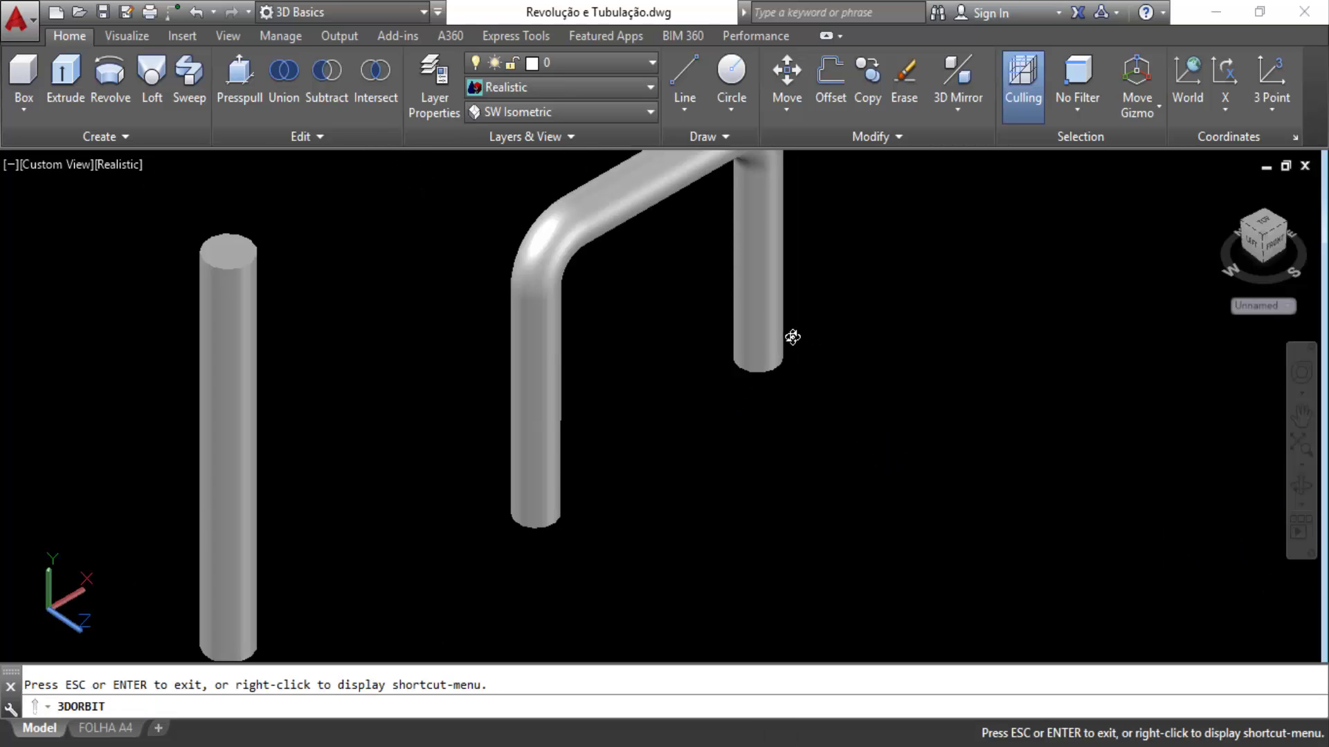
shift+middle_drag(792, 335, 736, 378)
scroll(736, 377, down, 3)
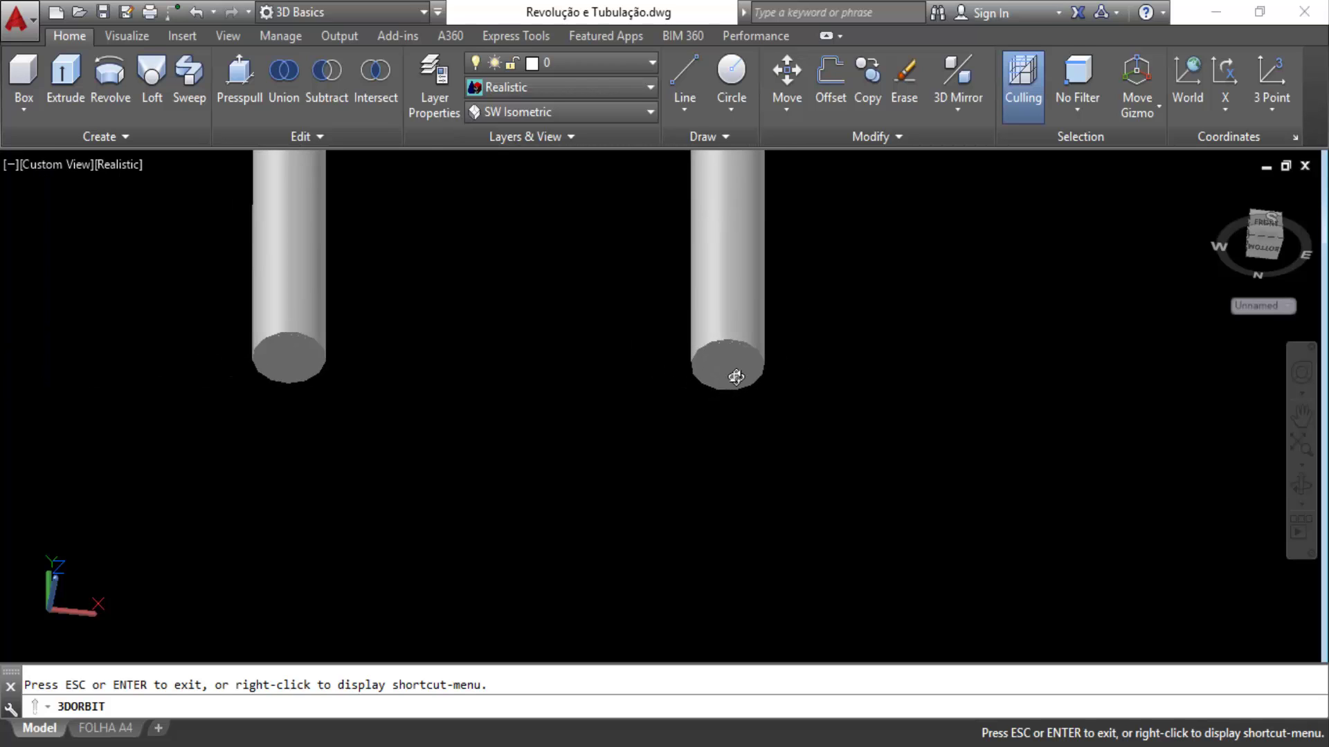
middle_drag(720, 450, 819, 415)
scroll(801, 377, up, 2)
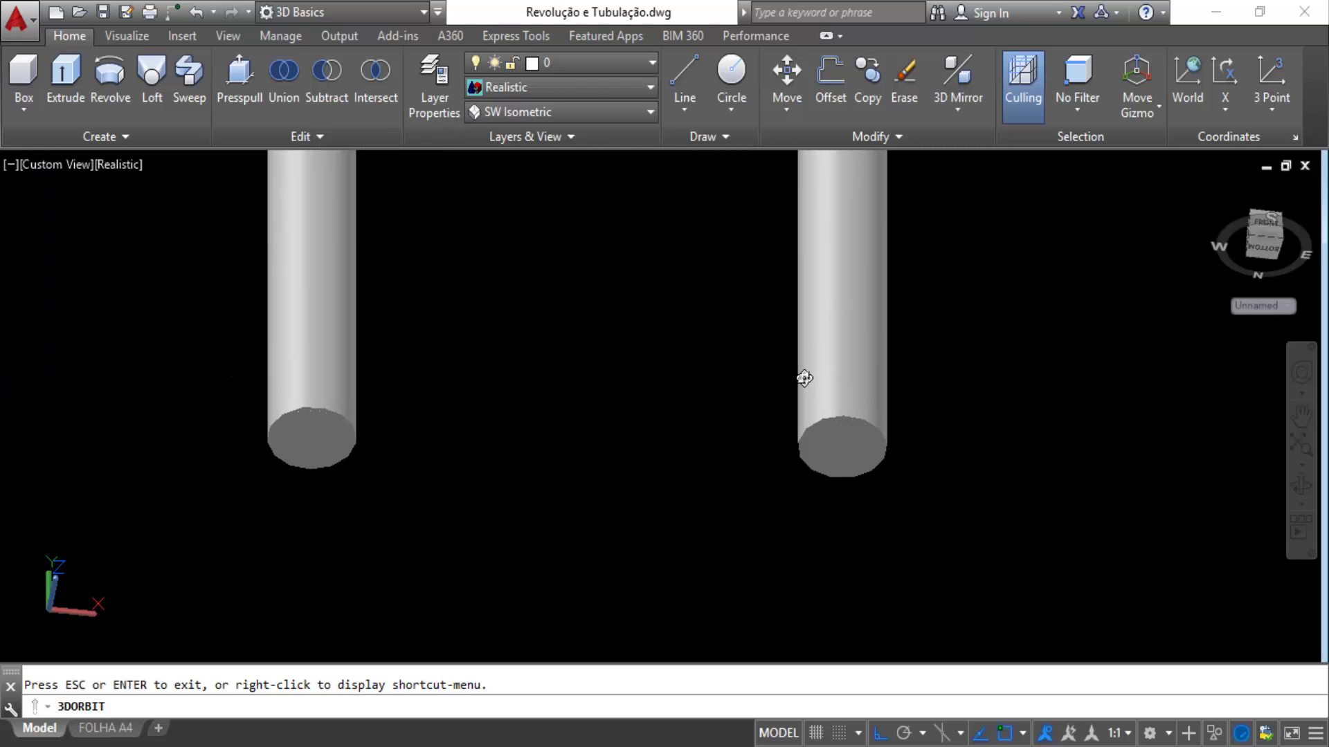
scroll(851, 443, up, 5)
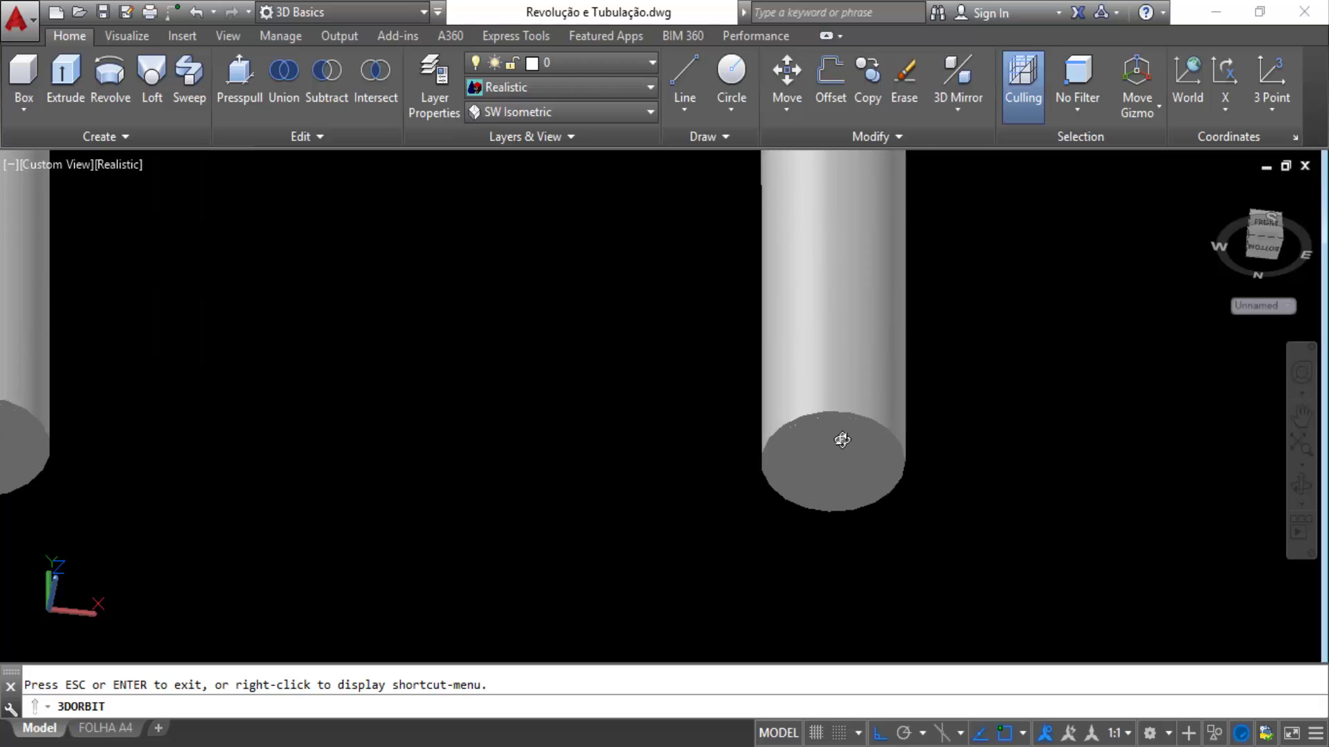
key(Escape)
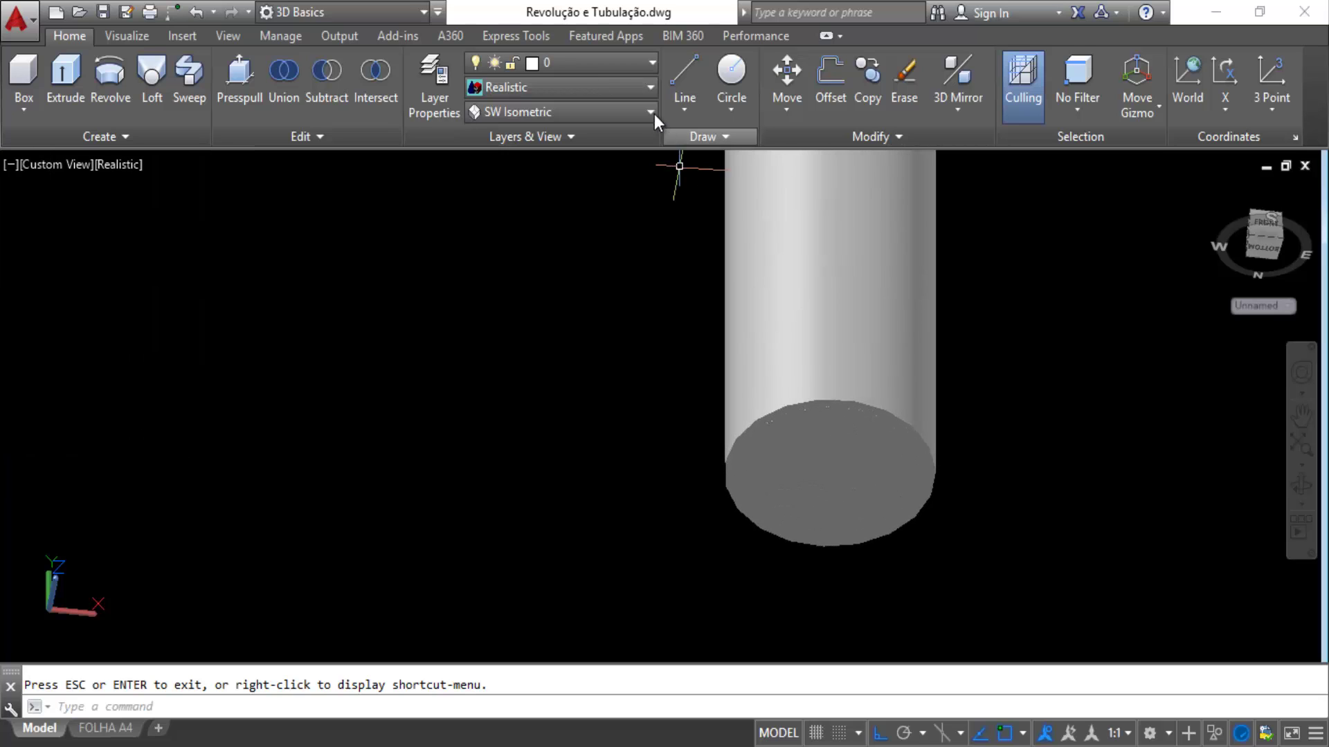
Return to the 2D Wireframe visual style and subtract the inner swept solid from the outer one to hollow the arch-shaped tube.
click(533, 88)
click(504, 131)
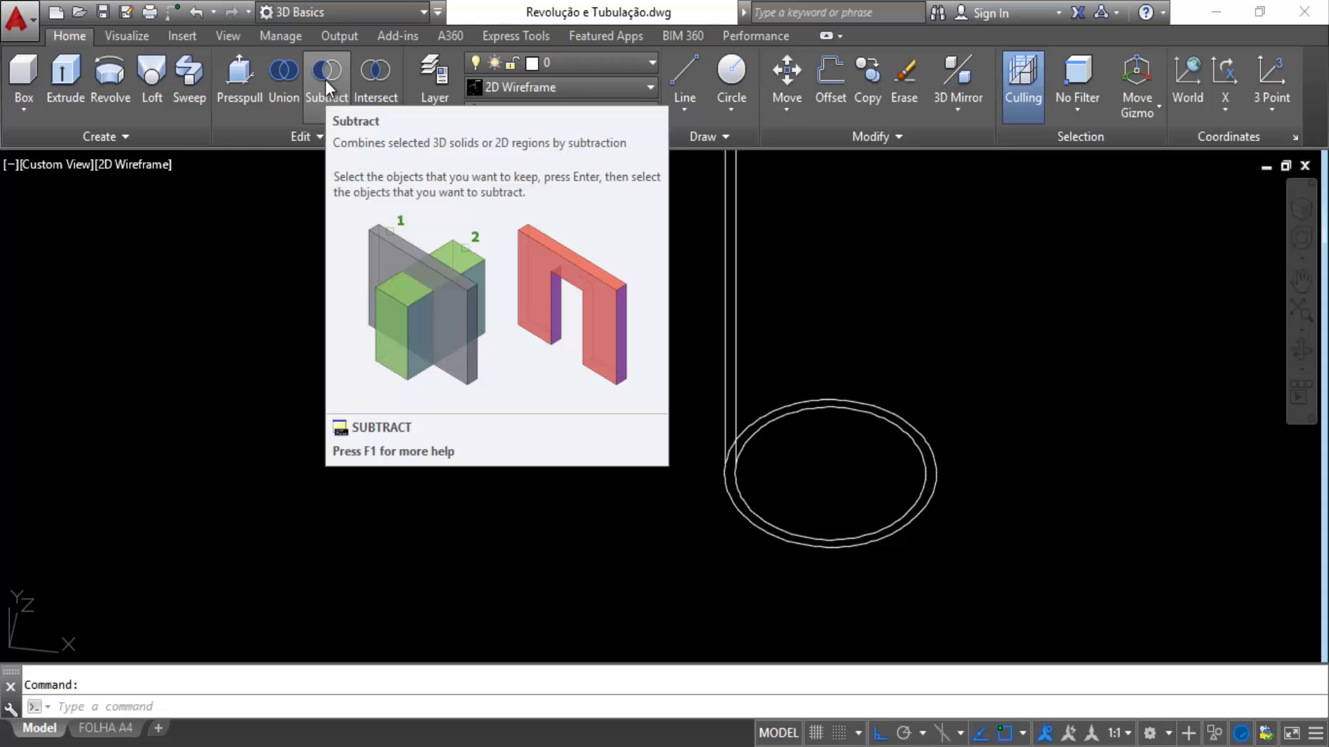
click(326, 80)
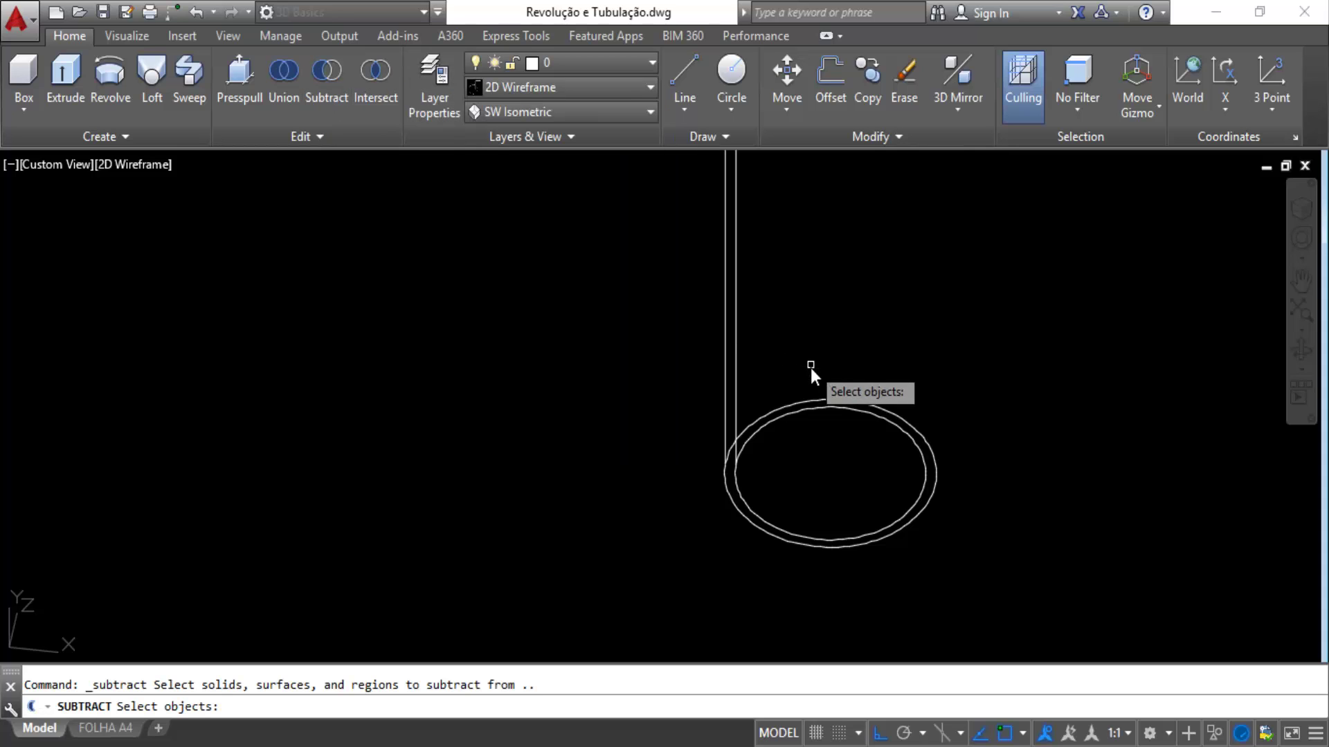
scroll(811, 400, up, 4)
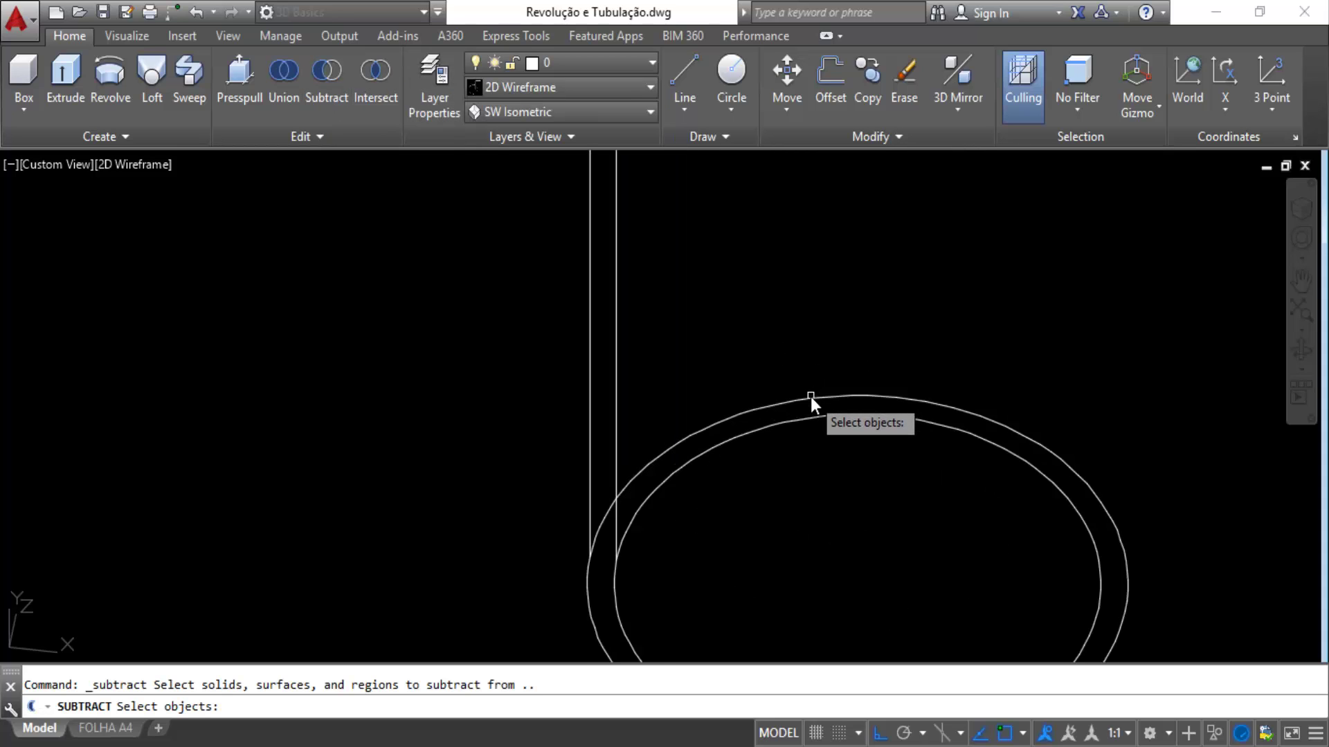
click(811, 397)
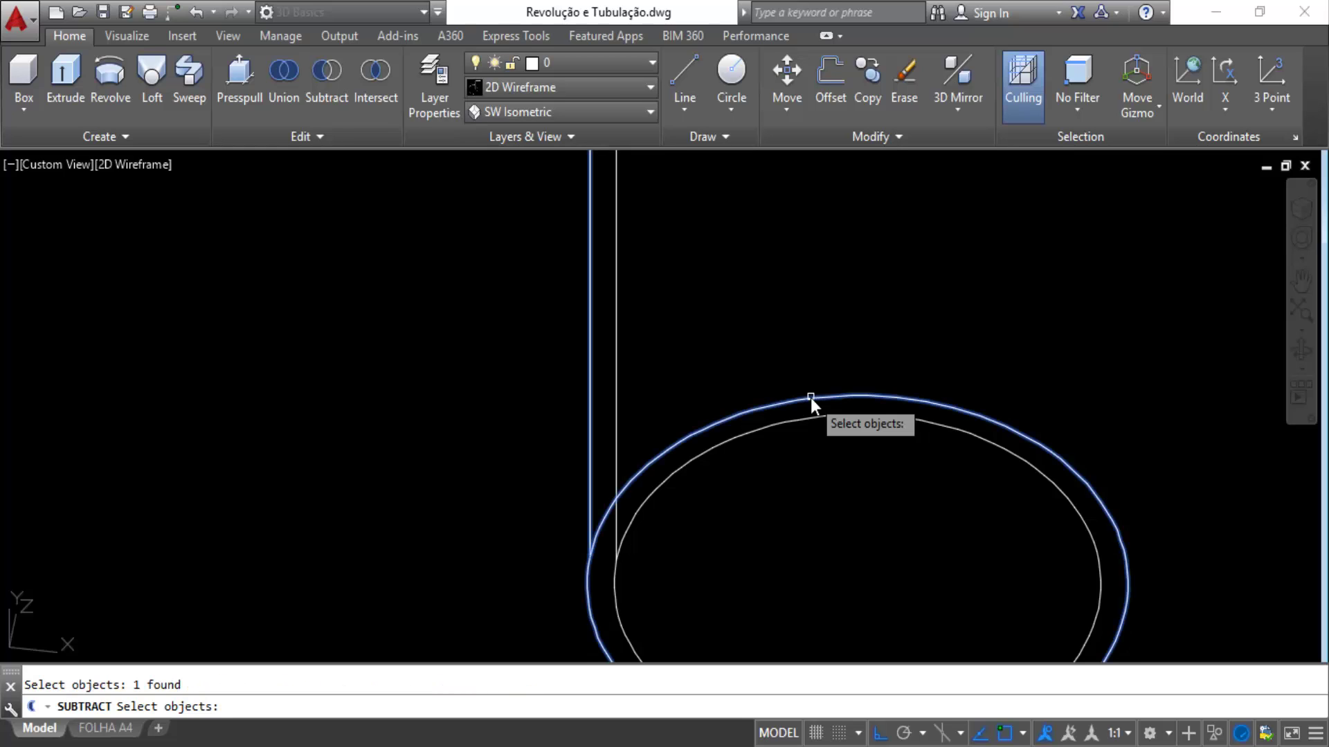
scroll(814, 395, down, 2)
key(Return)
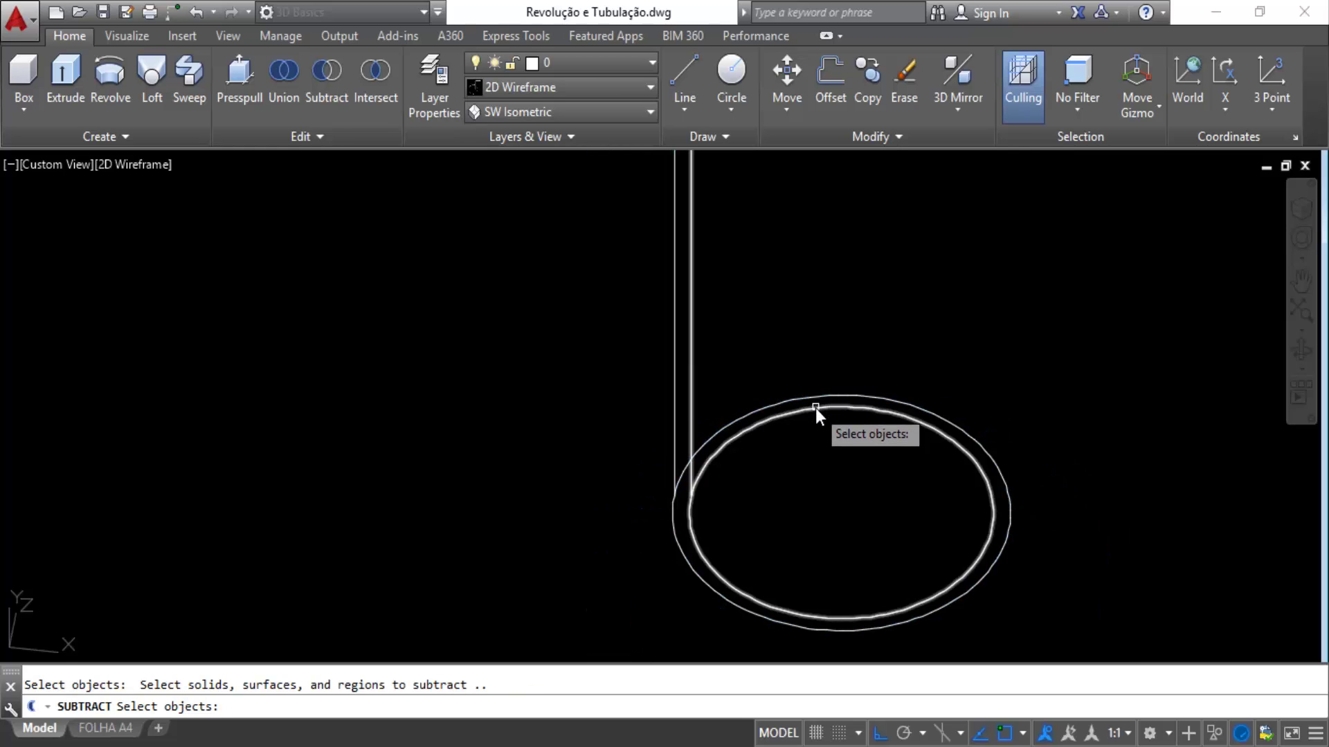
scroll(815, 408, up, 2)
click(815, 413)
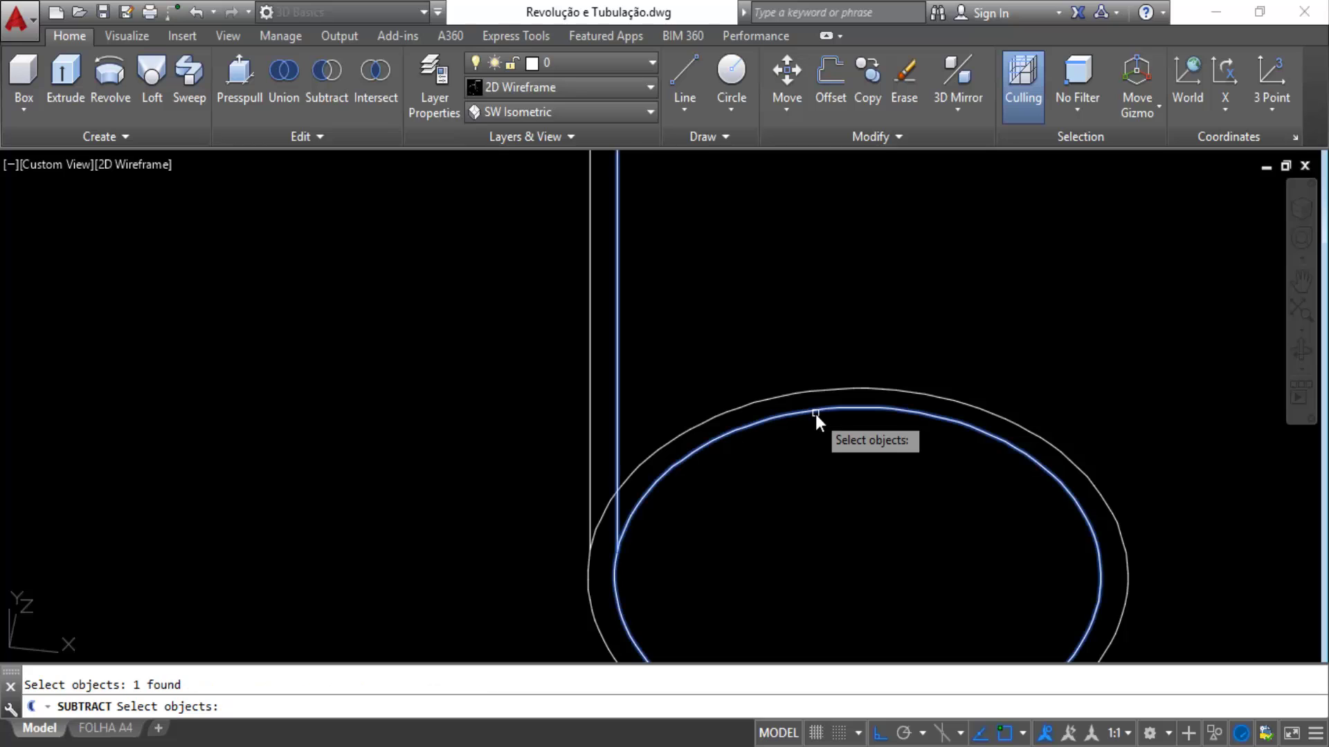
scroll(816, 414, down, 2)
key(Escape)
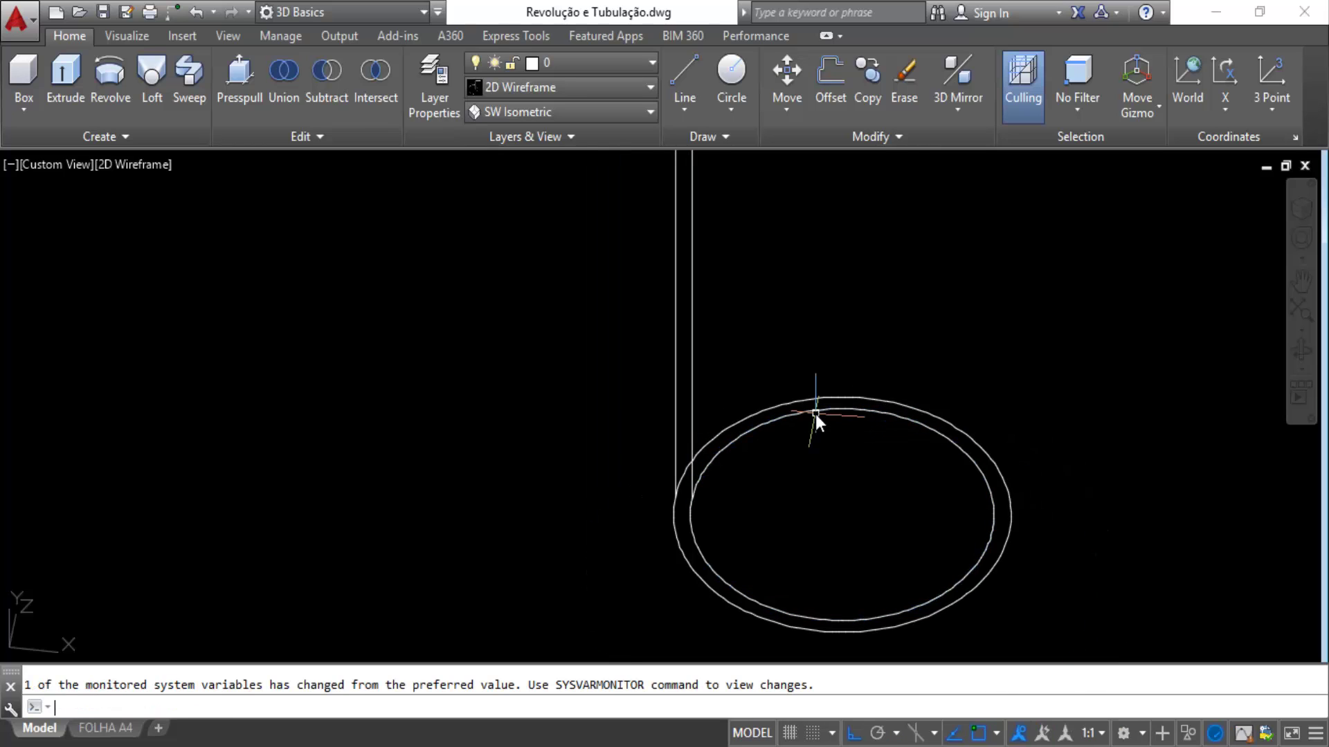
scroll(815, 414, down, 3)
key(Escape)
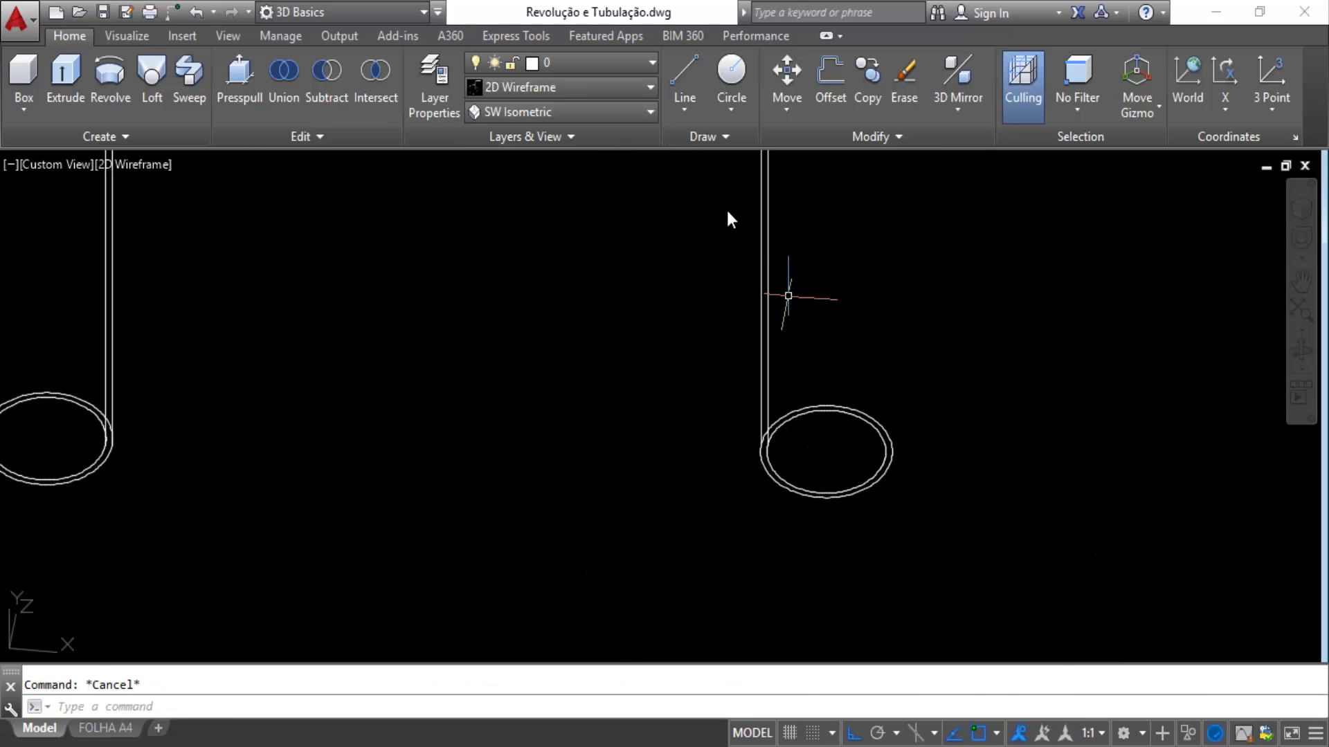
Show the arch-shaped tube in the Realistic visual style and orbit beneath it to examine its open ends and wall thickness.
click(601, 88)
click(756, 142)
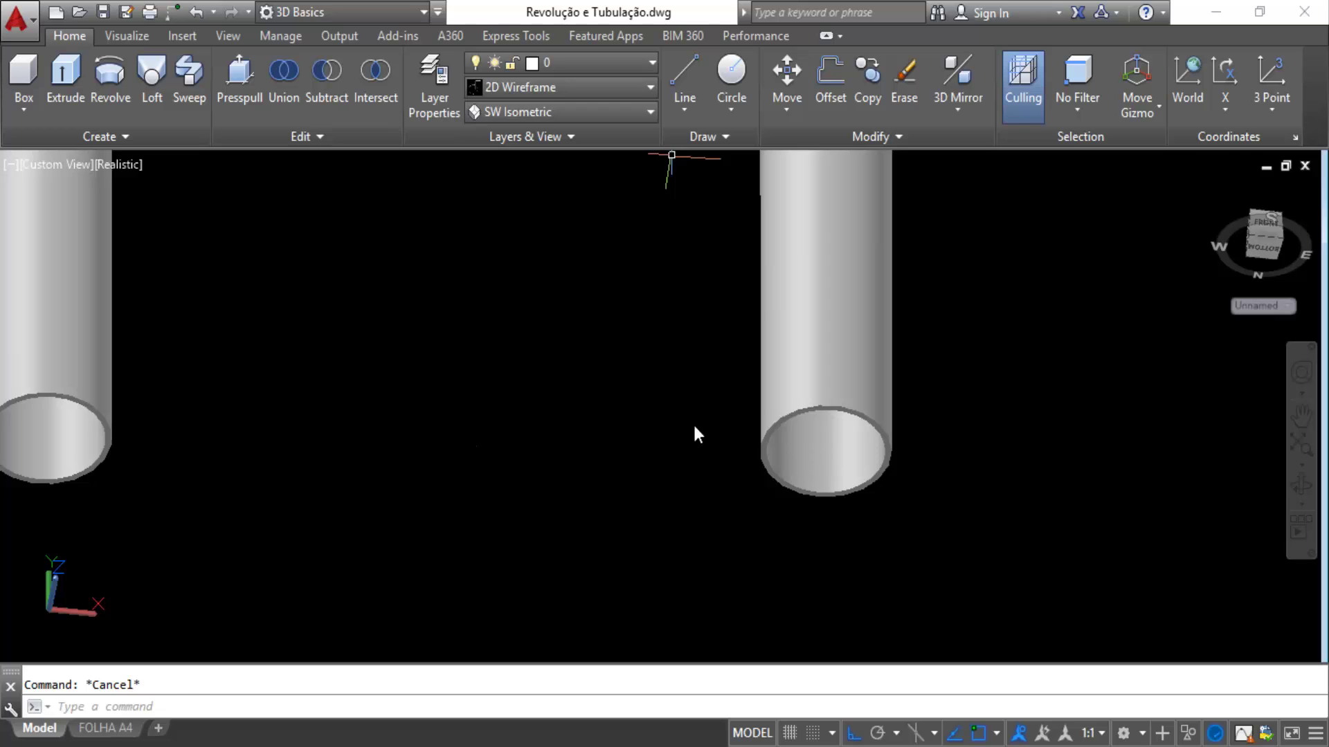
scroll(694, 427, up, 2)
shift+middle_drag(948, 470, 445, 510)
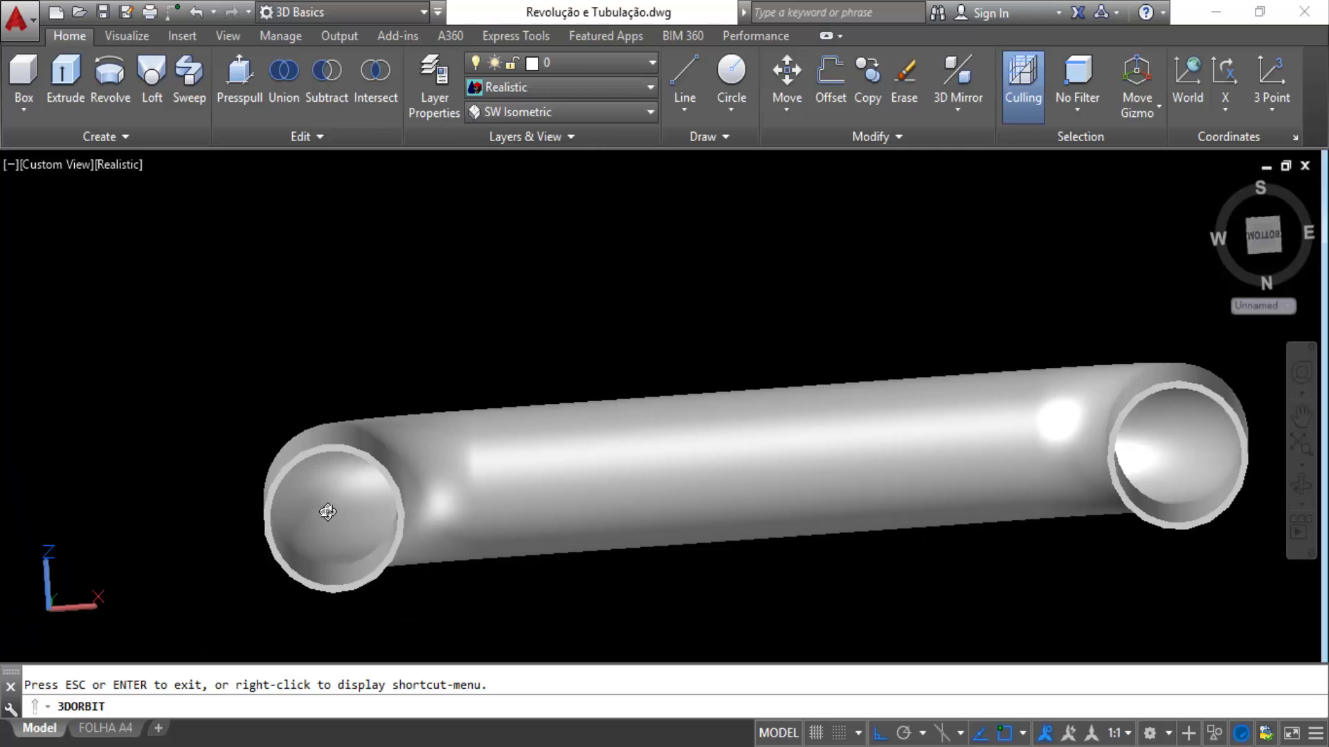
shift+middle_drag(327, 513, 803, 451)
shift+middle_drag(1121, 341, 743, 420)
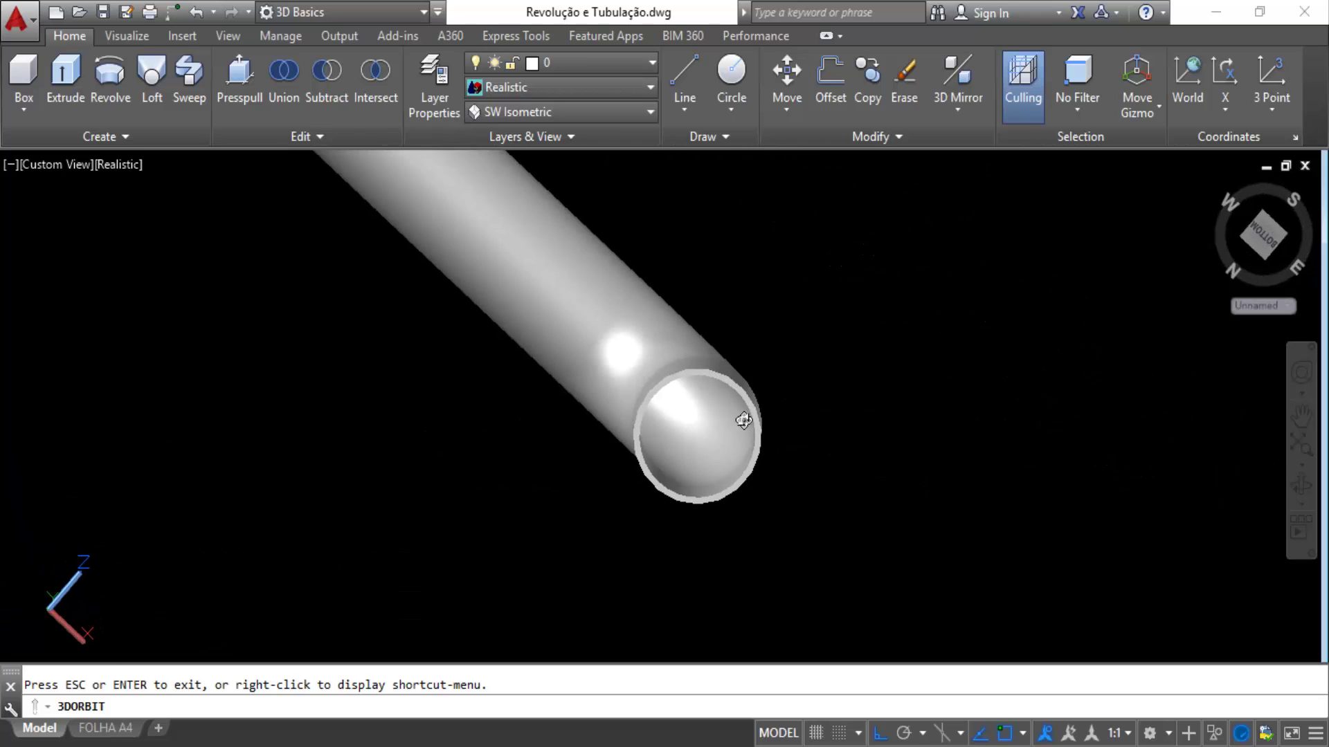
scroll(743, 420, up, 5)
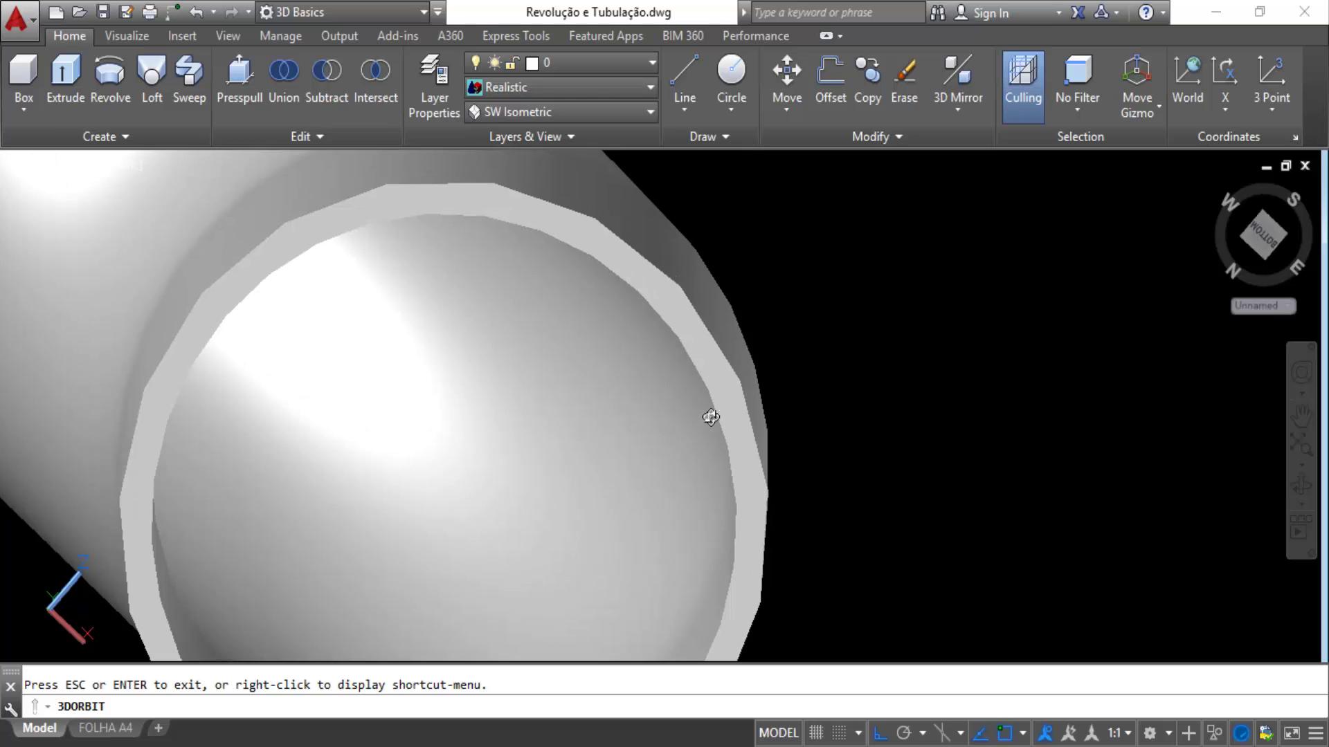
scroll(741, 409, up, 1)
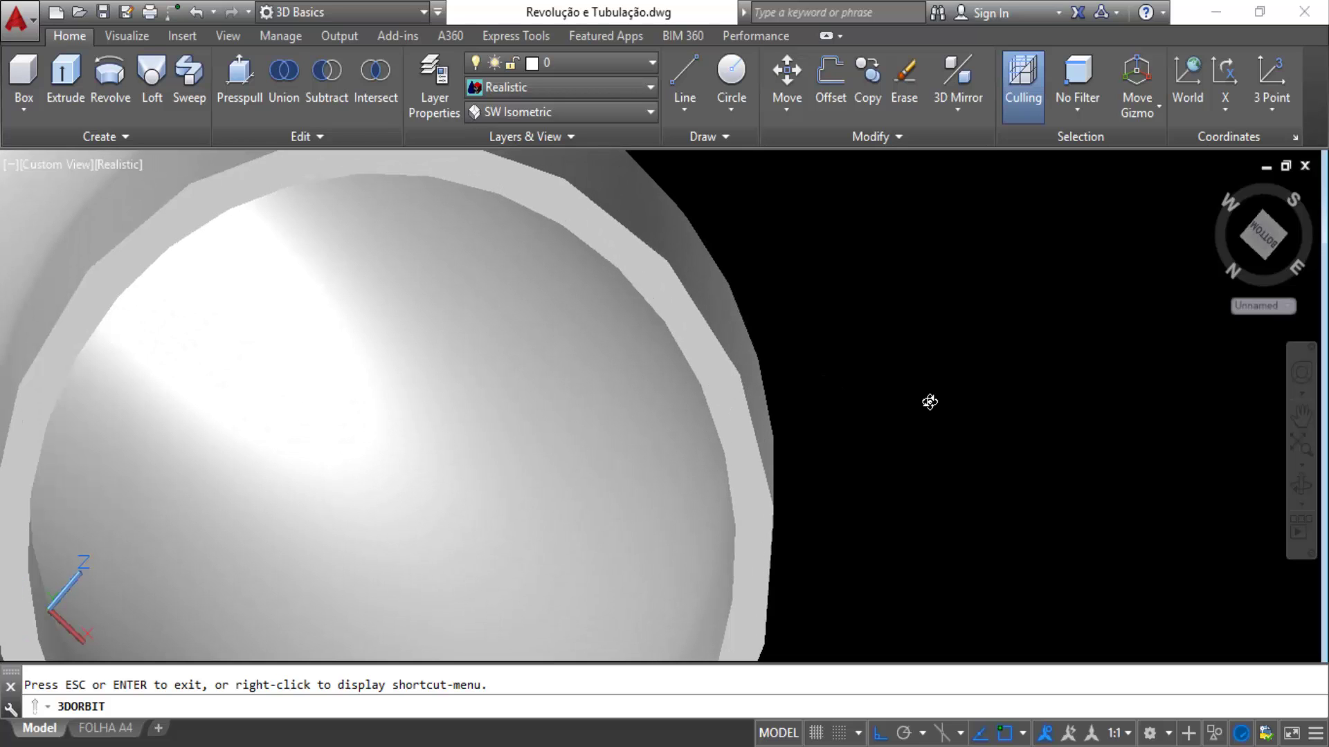
scroll(930, 403, down, 6)
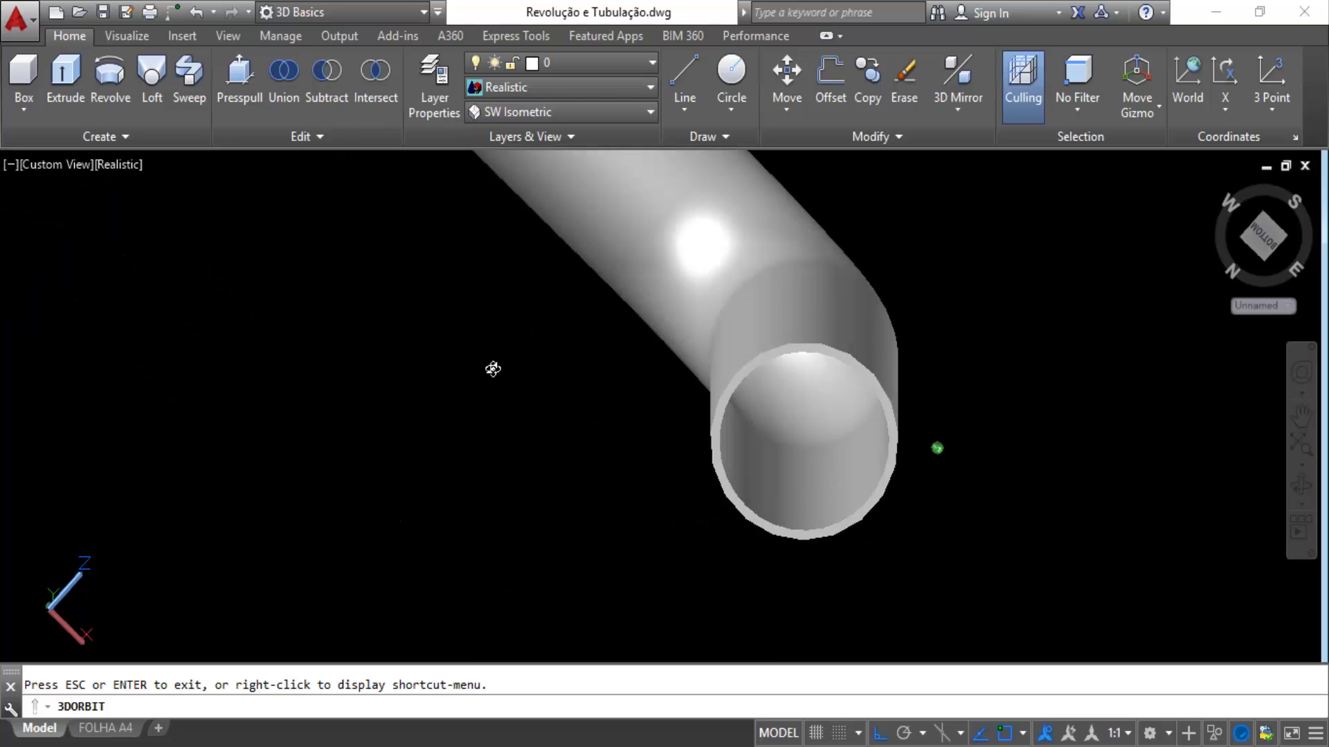
Orbit around the whole arch-shaped tube and view it beside the straight cylinder in the SW Isometric view.
drag(492, 368, 801, 452)
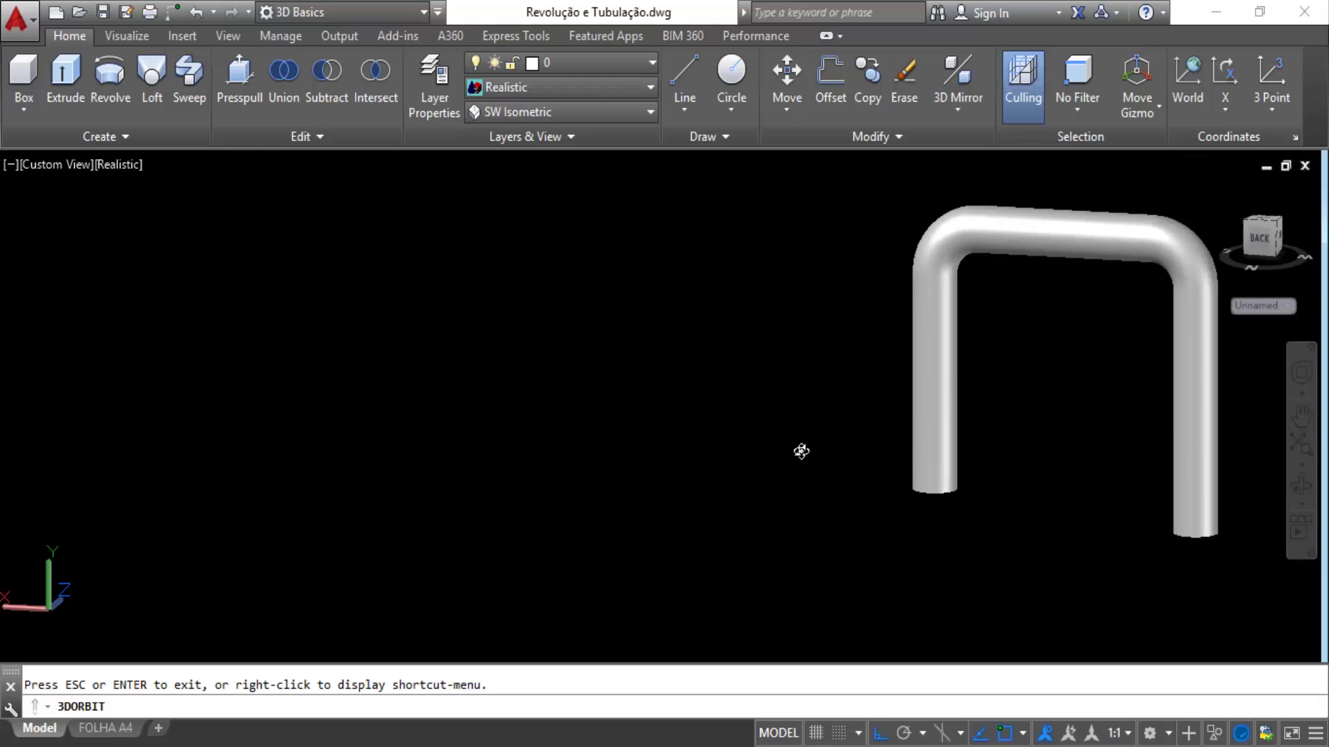
scroll(801, 451, down, 1)
drag(841, 360, 1008, 388)
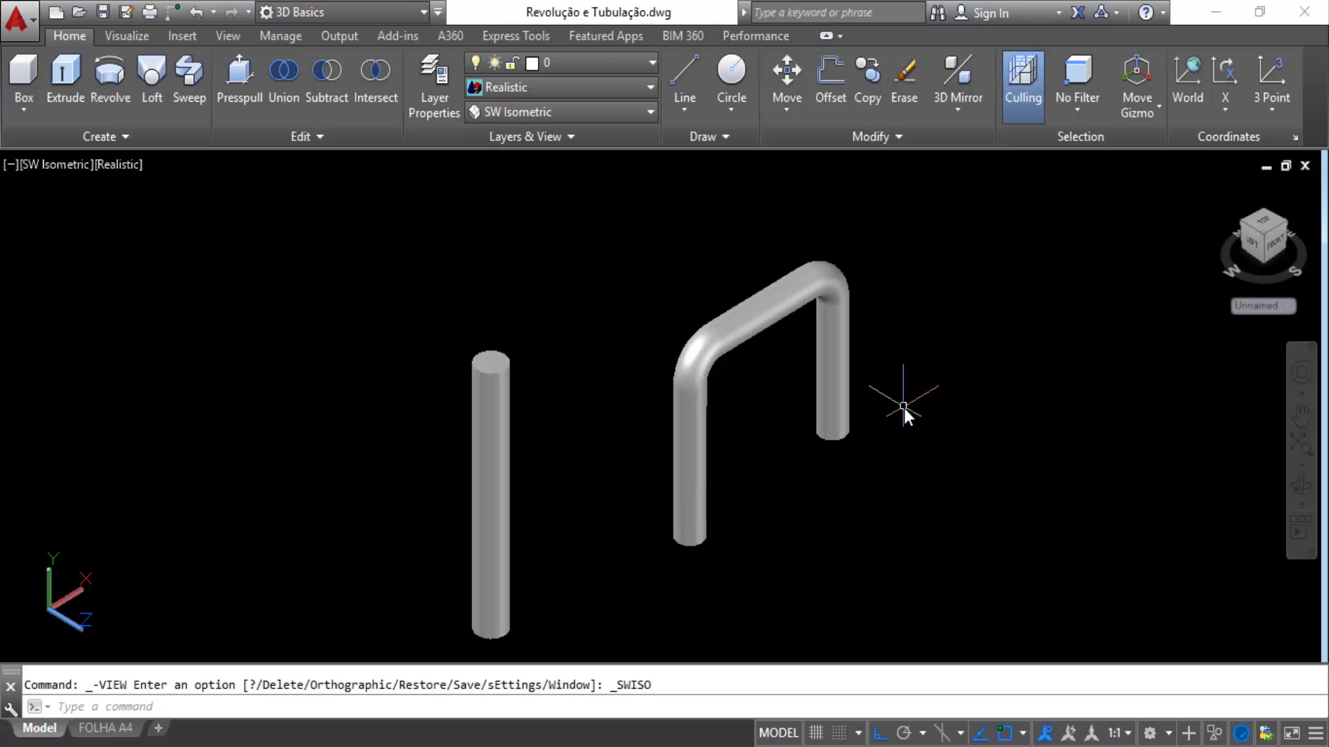
scroll(1112, 597, up, 2)
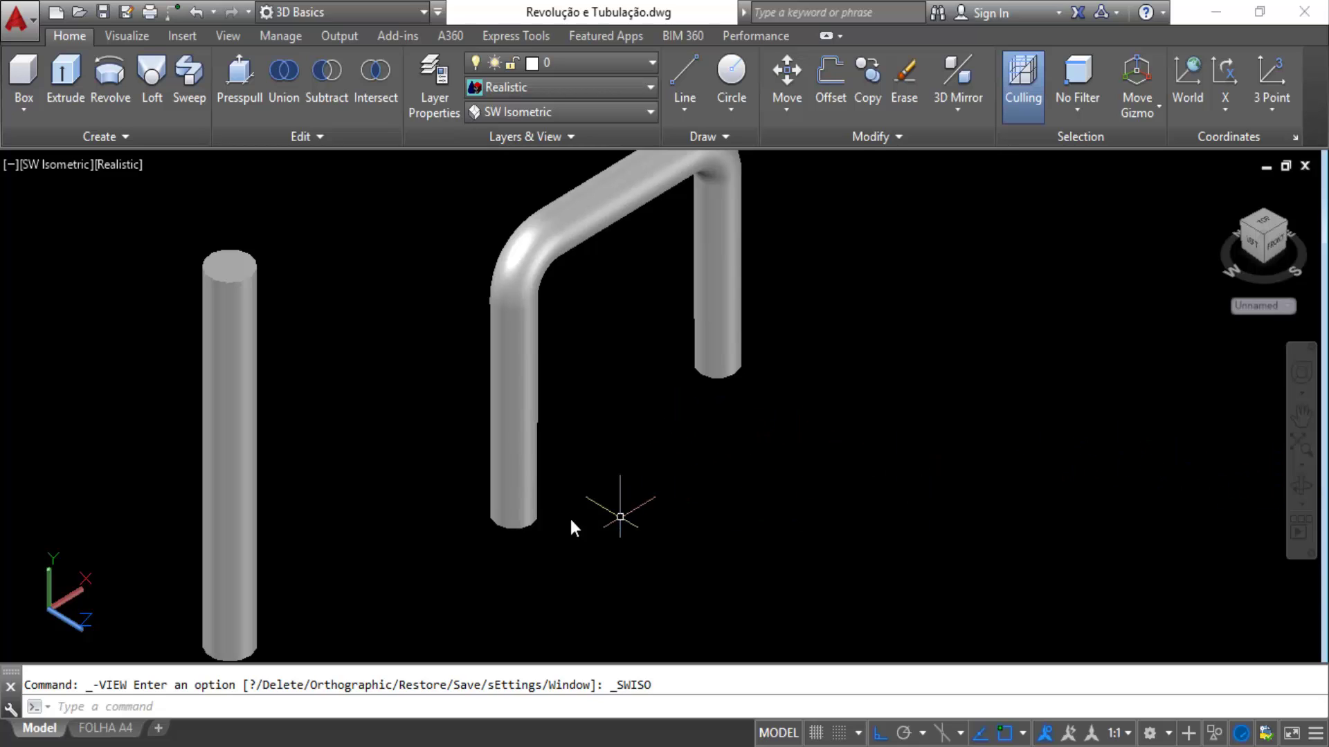
Orbit beneath the hollow arch-shaped tube to examine the wall thickness and openings at both lower ends.
scroll(571, 528, up, 6)
click(1302, 486)
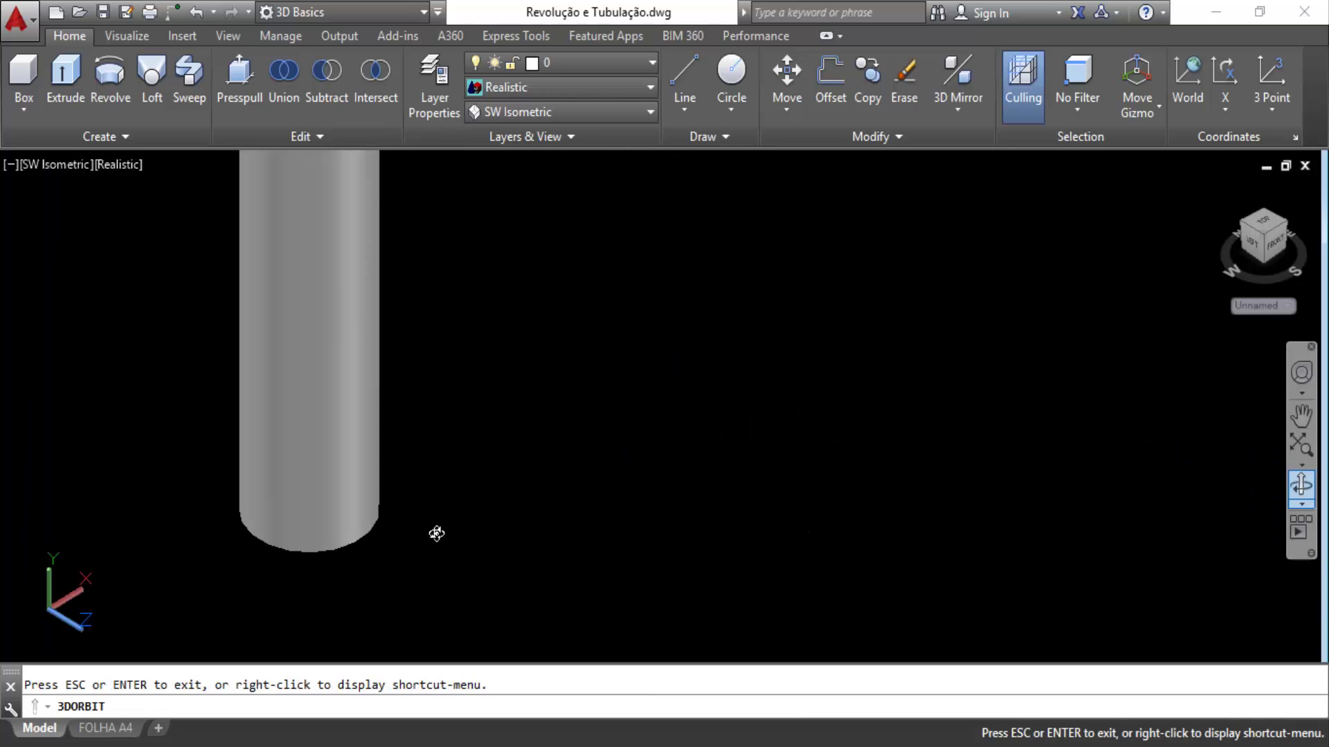
drag(436, 534, 452, 493)
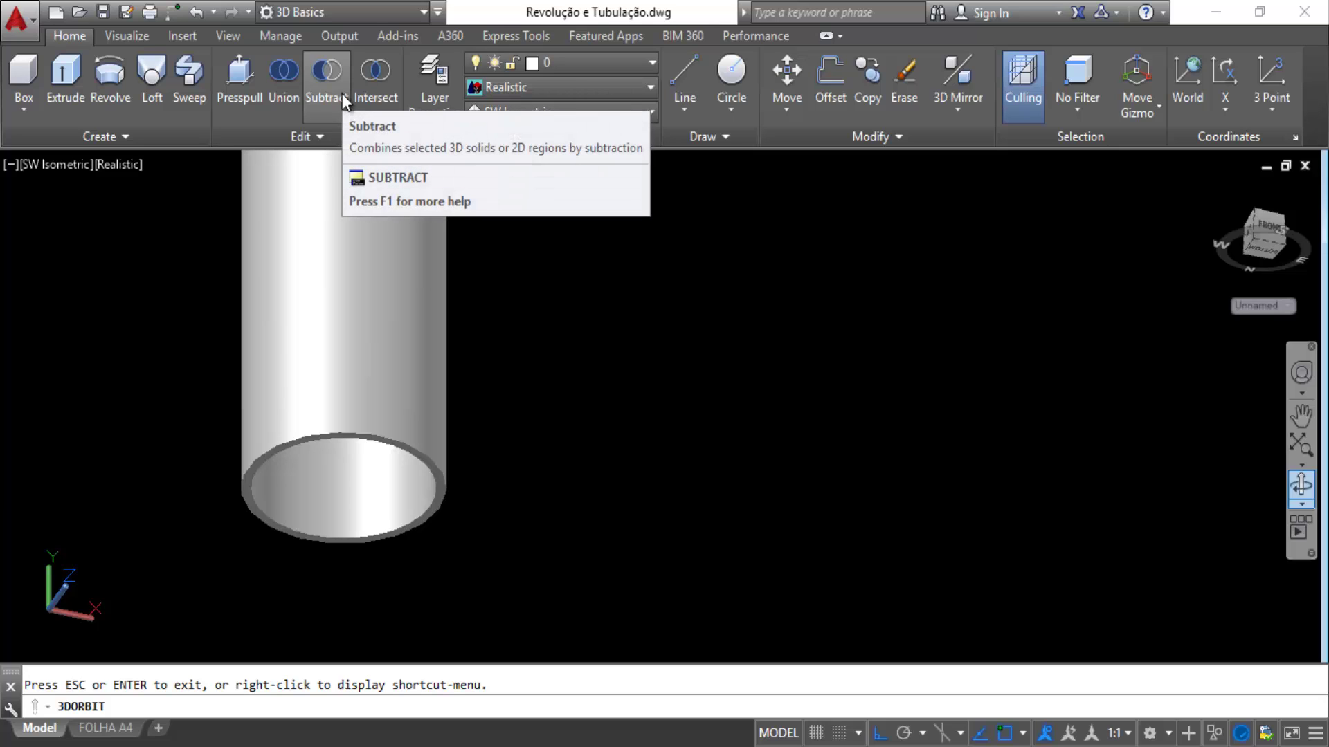
scroll(667, 422, down, 3)
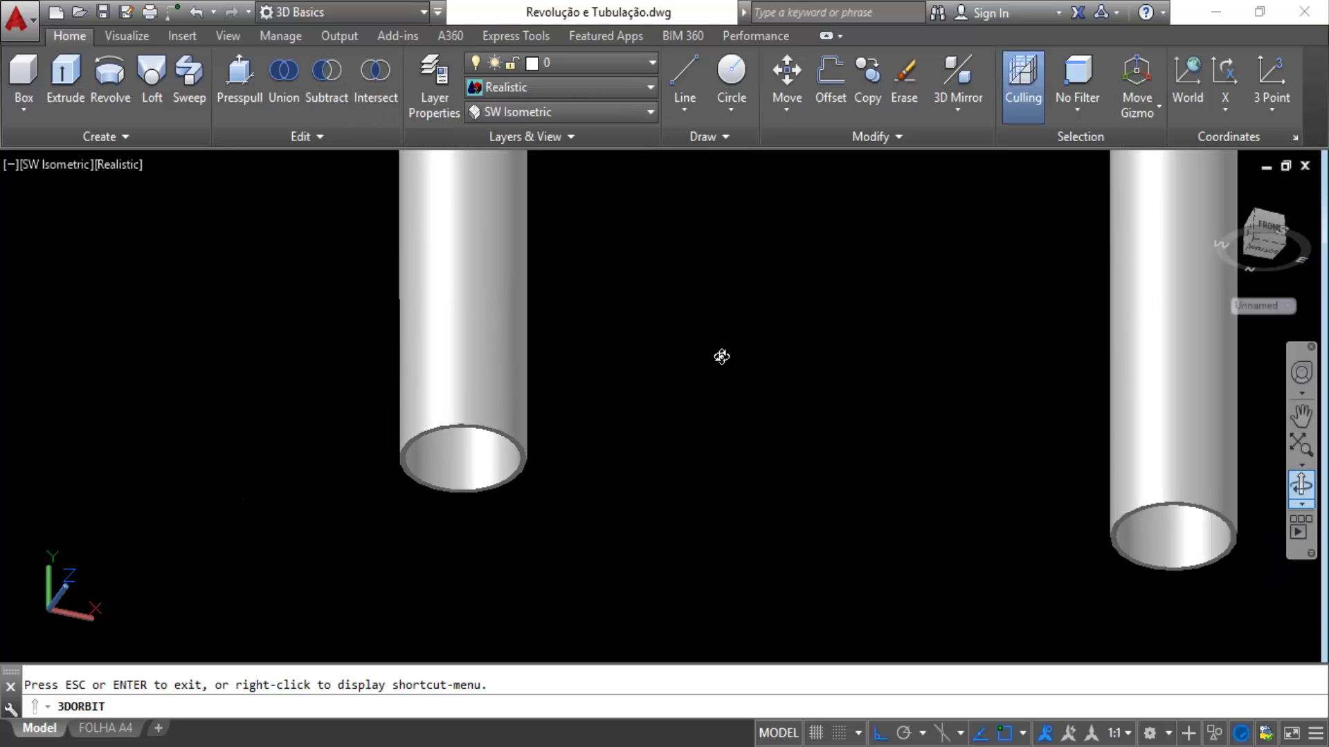
drag(720, 372, 762, 422)
scroll(761, 421, down, 3)
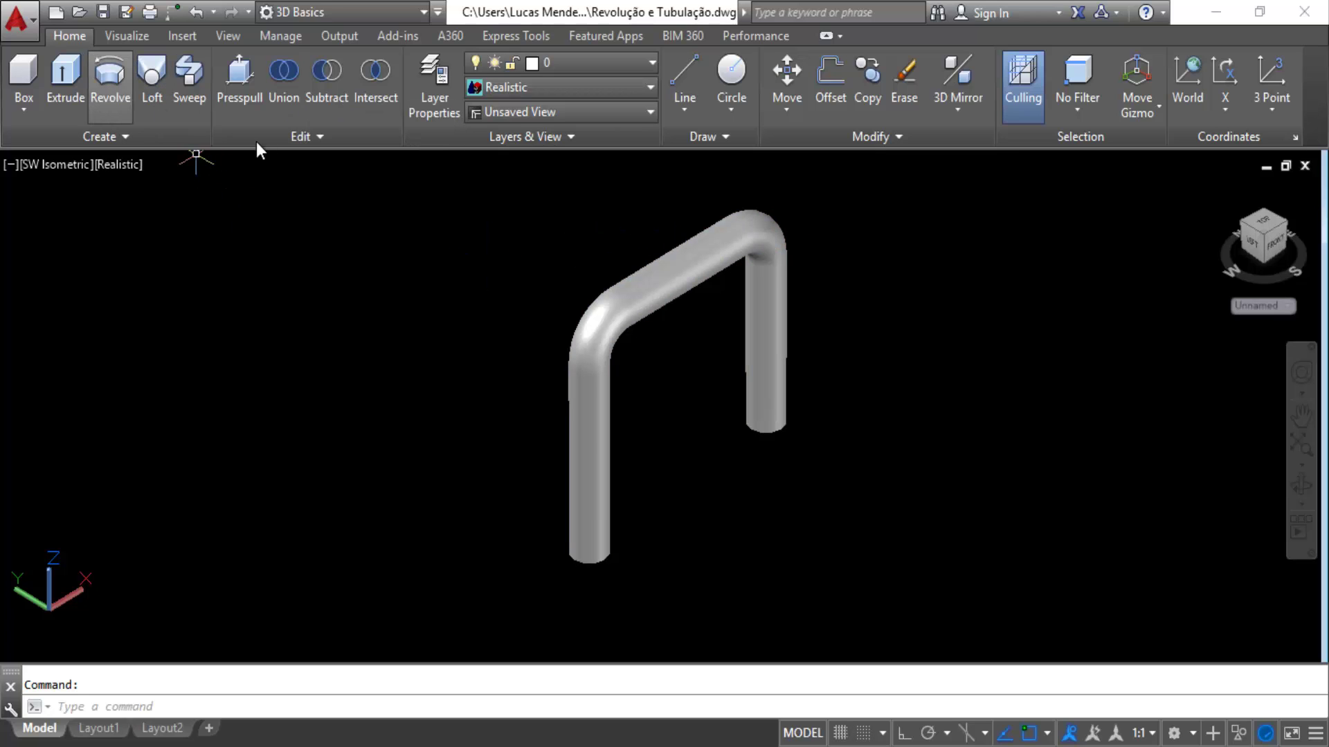
Examine the flat cylindrical ring and the larger rounded ring in the drawing of finished models.
scroll(623, 335, down, 8)
middle_drag(645, 339, 916, 323)
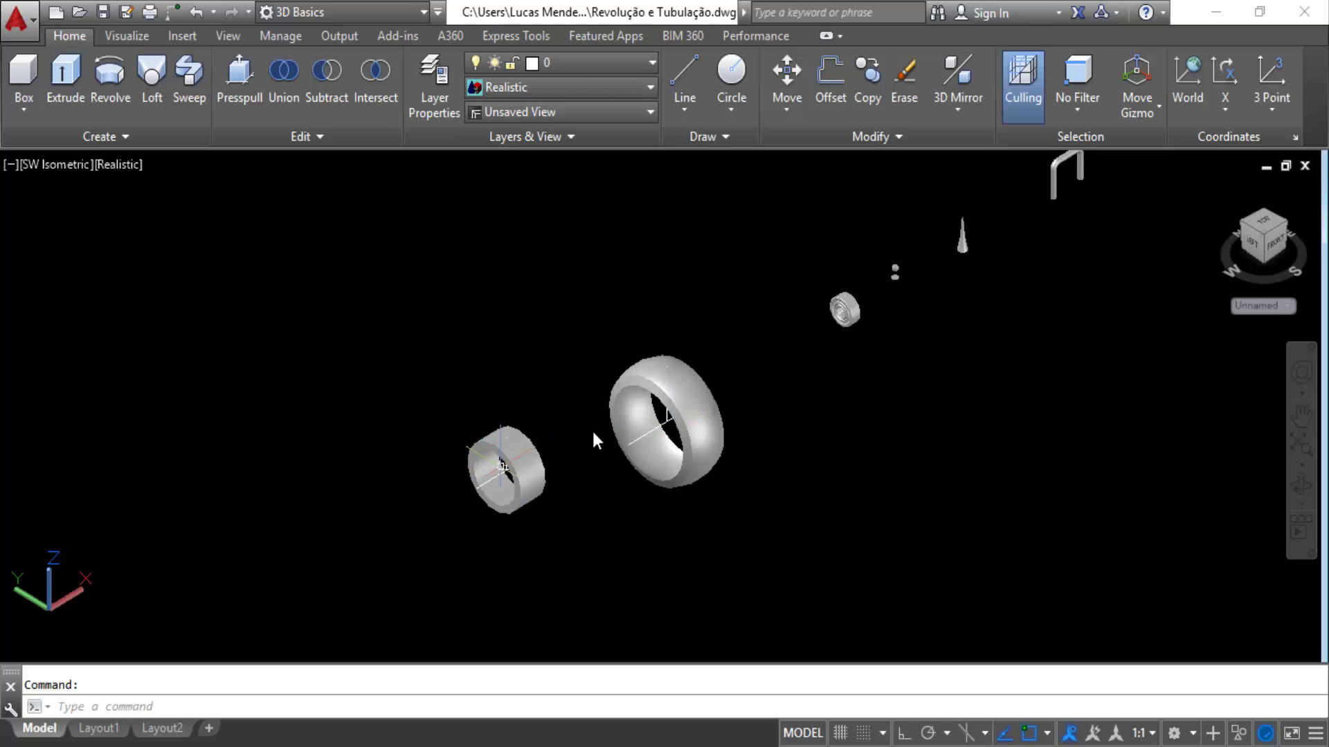
scroll(673, 411, up, 2)
scroll(362, 516, up, 5)
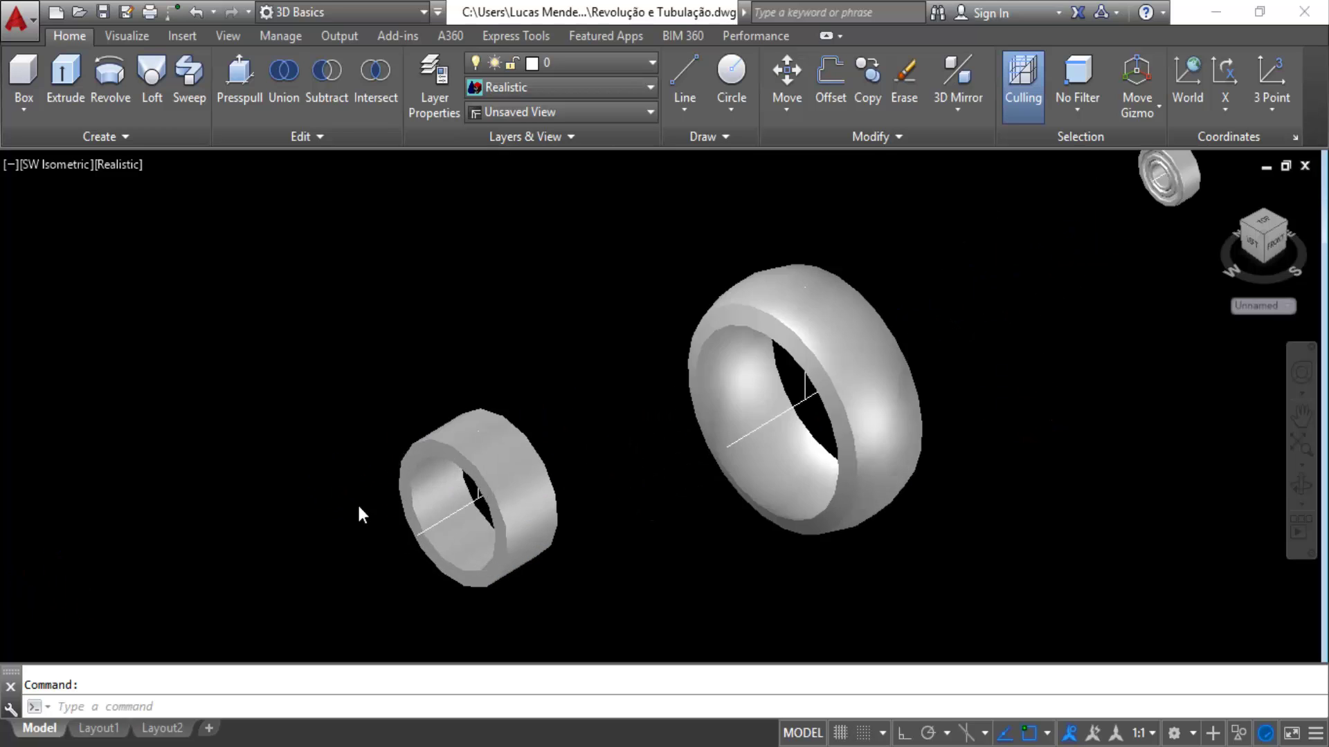
scroll(510, 362, down, 4)
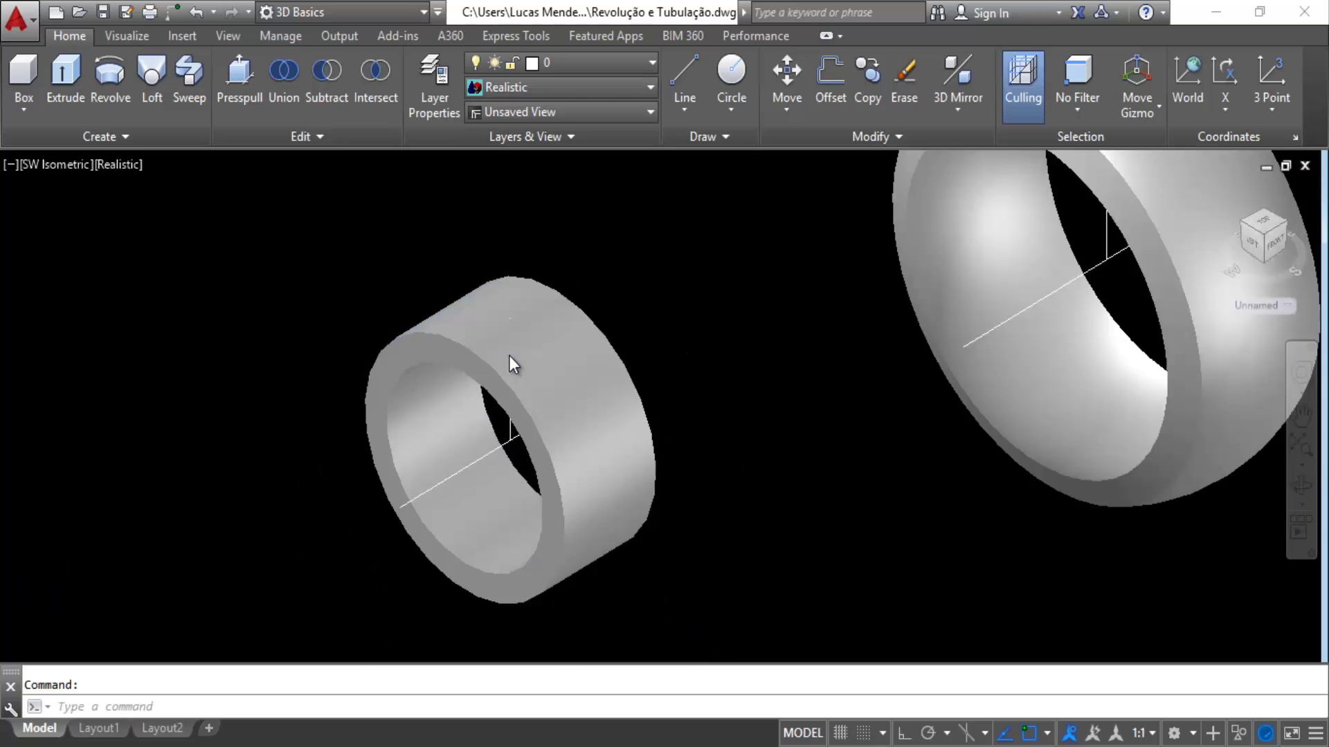
middle_drag(667, 443, 429, 553)
scroll(683, 363, up, 2)
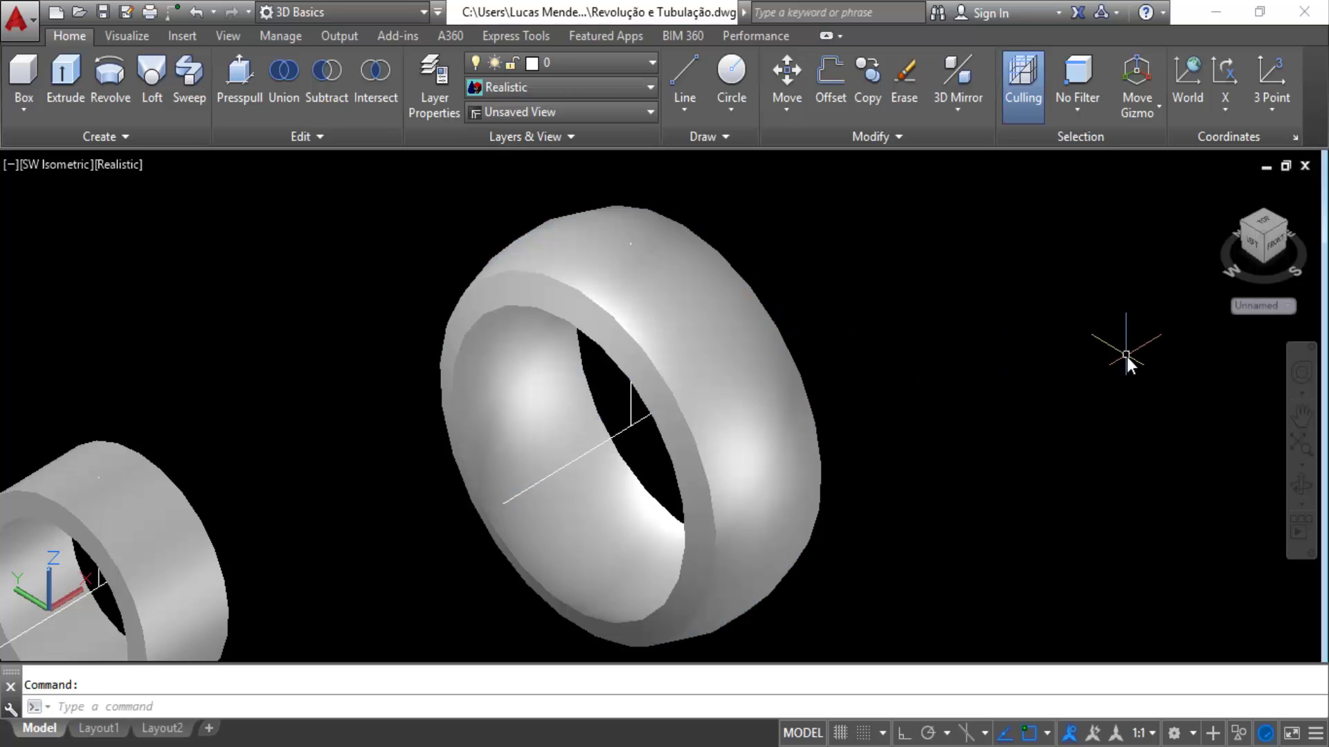
Examine the bearing model beyond the rounded ring, including its concentric raceways and bore.
middle_drag(1127, 355, 776, 484)
middle_drag(1016, 185, 834, 421)
scroll(1086, 415, up, 3)
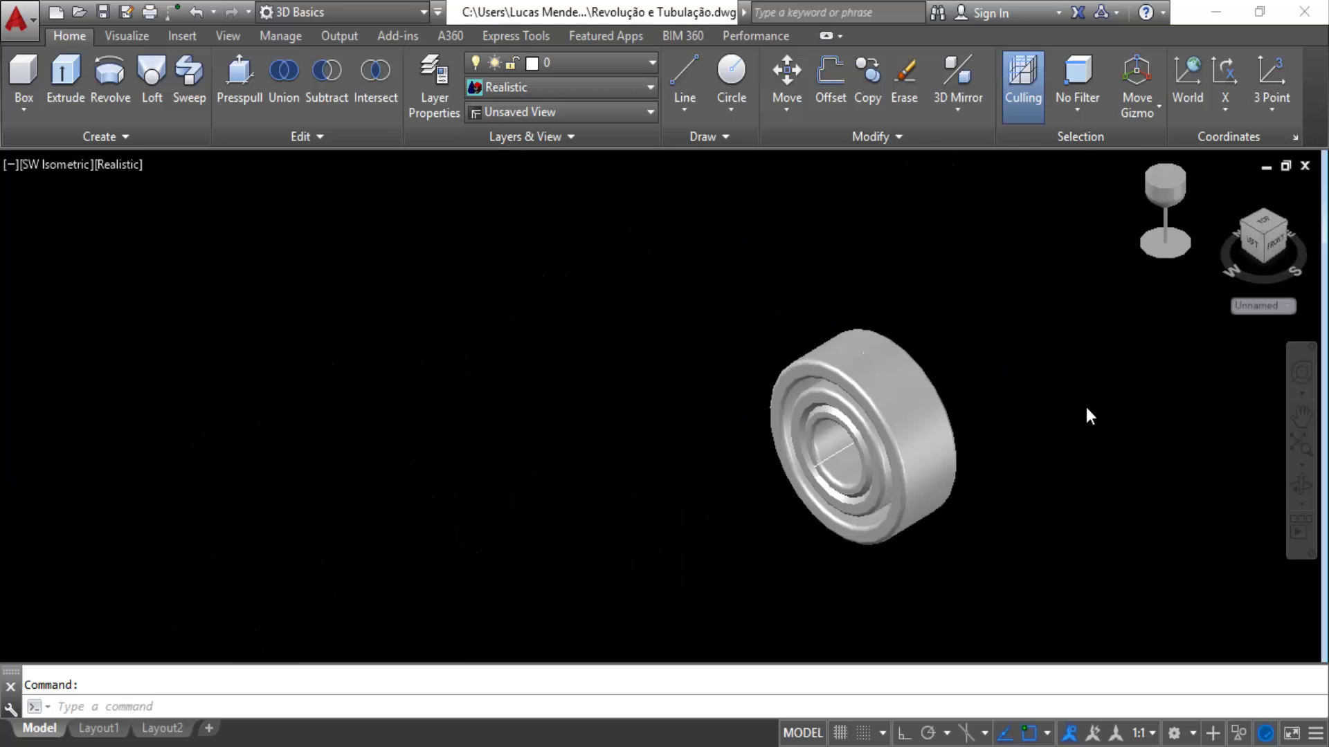
scroll(1008, 475, down, 2)
scroll(1008, 475, up, 4)
middle_drag(1018, 420, 859, 460)
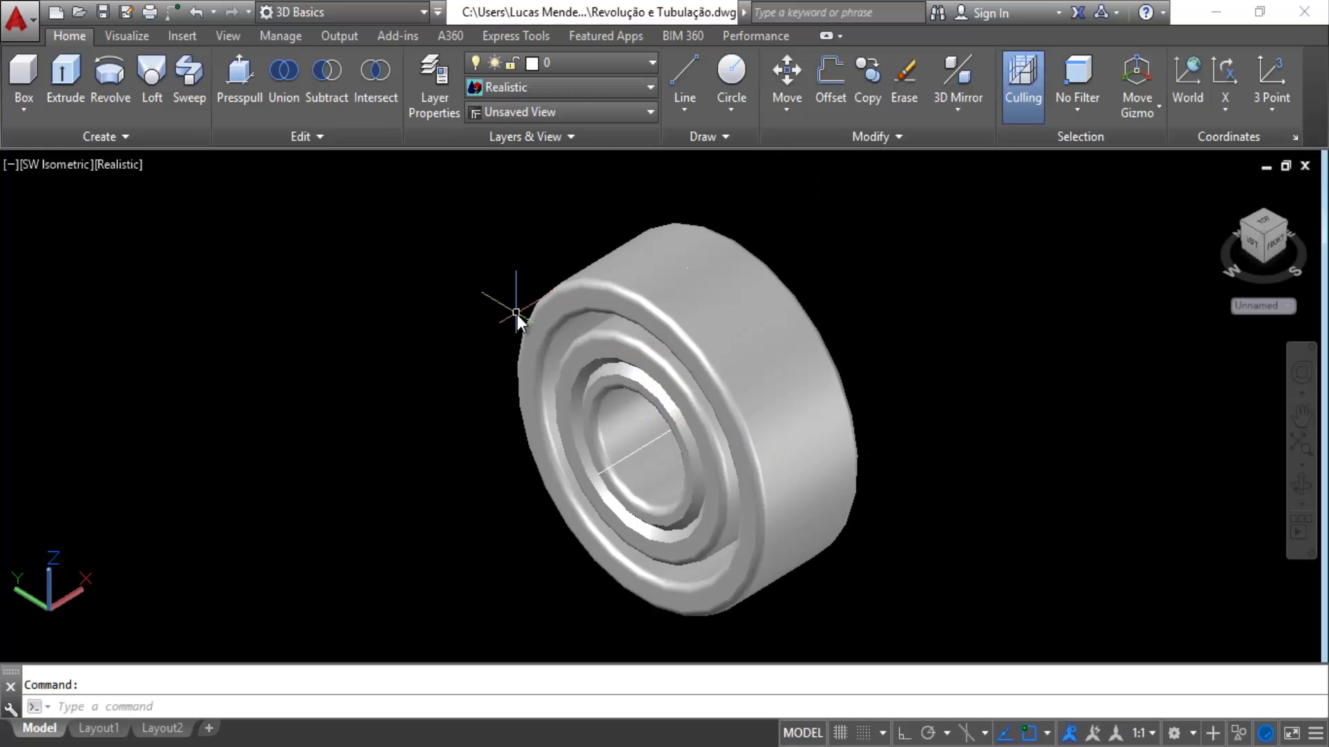
Examine the goblet model up close, checking that it is one solid, and leave it unselected.
scroll(517, 314, down, 6)
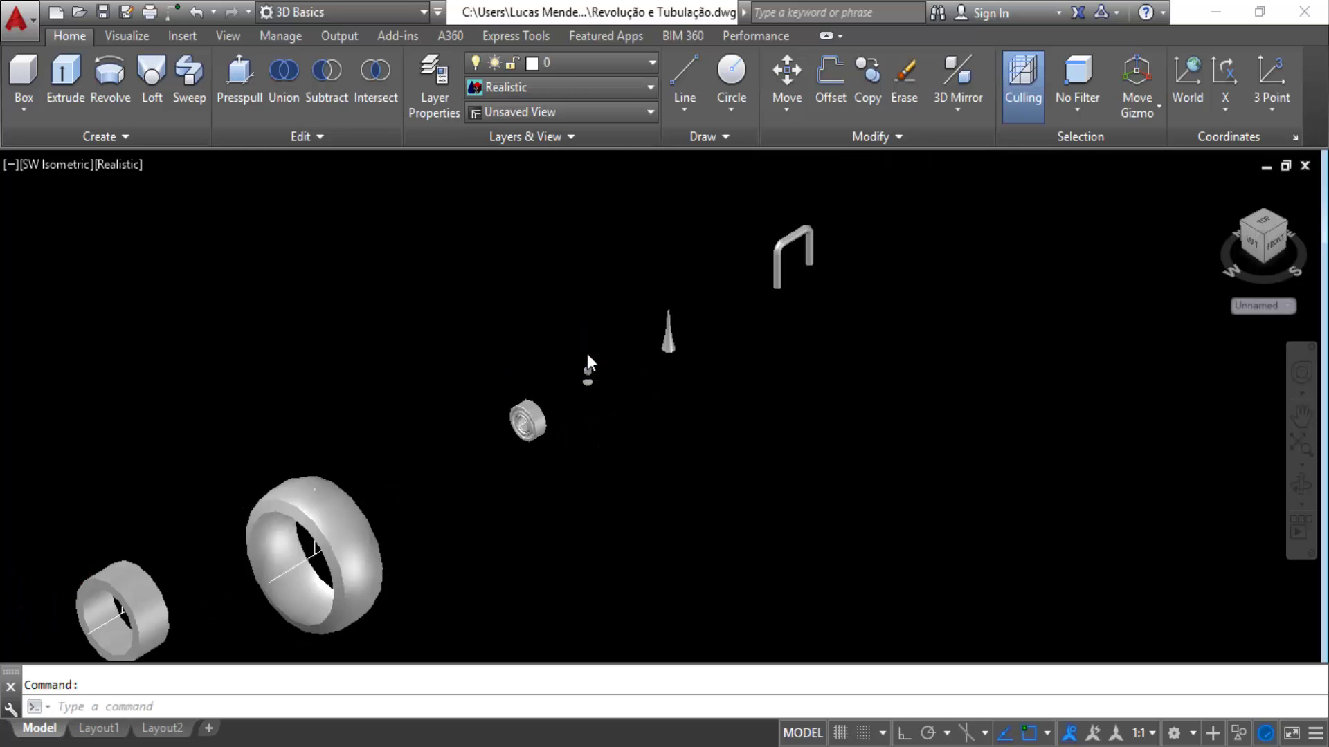
scroll(587, 354, up, 3)
scroll(588, 401, up, 10)
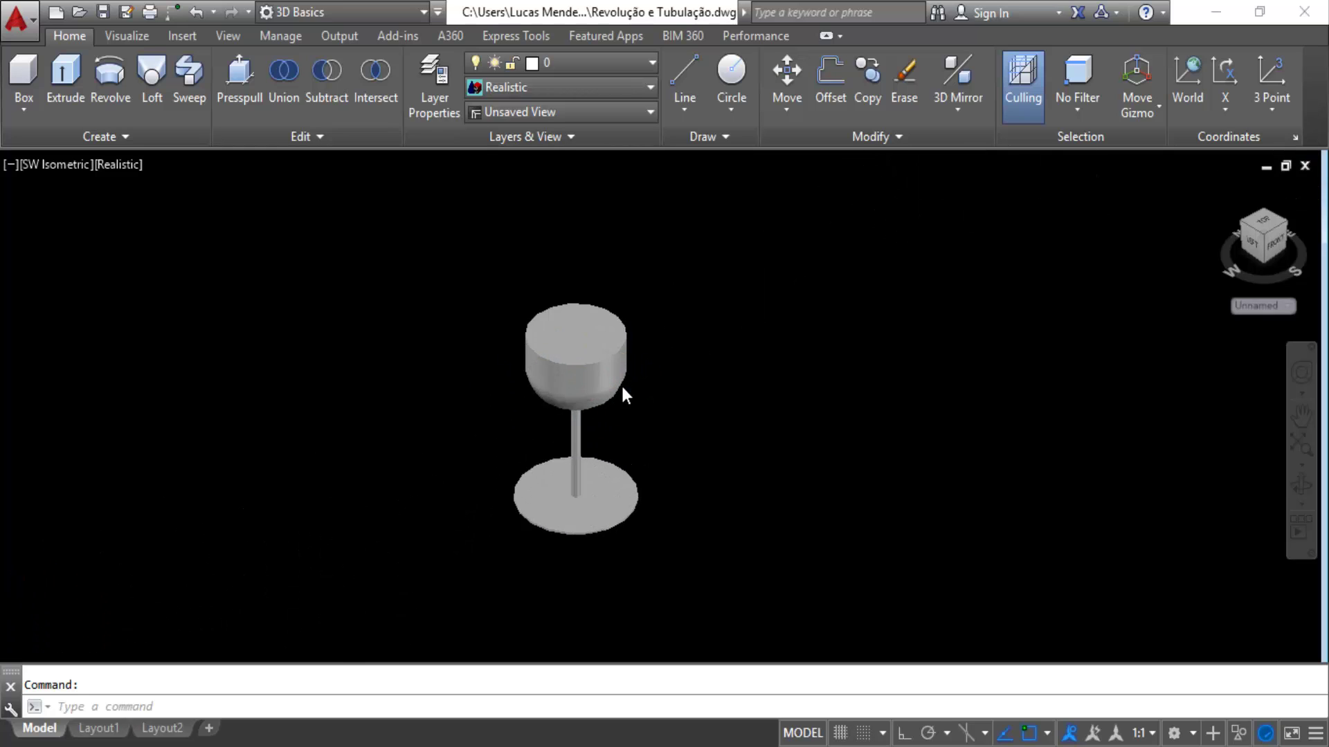
scroll(569, 463, up, 2)
click(583, 563)
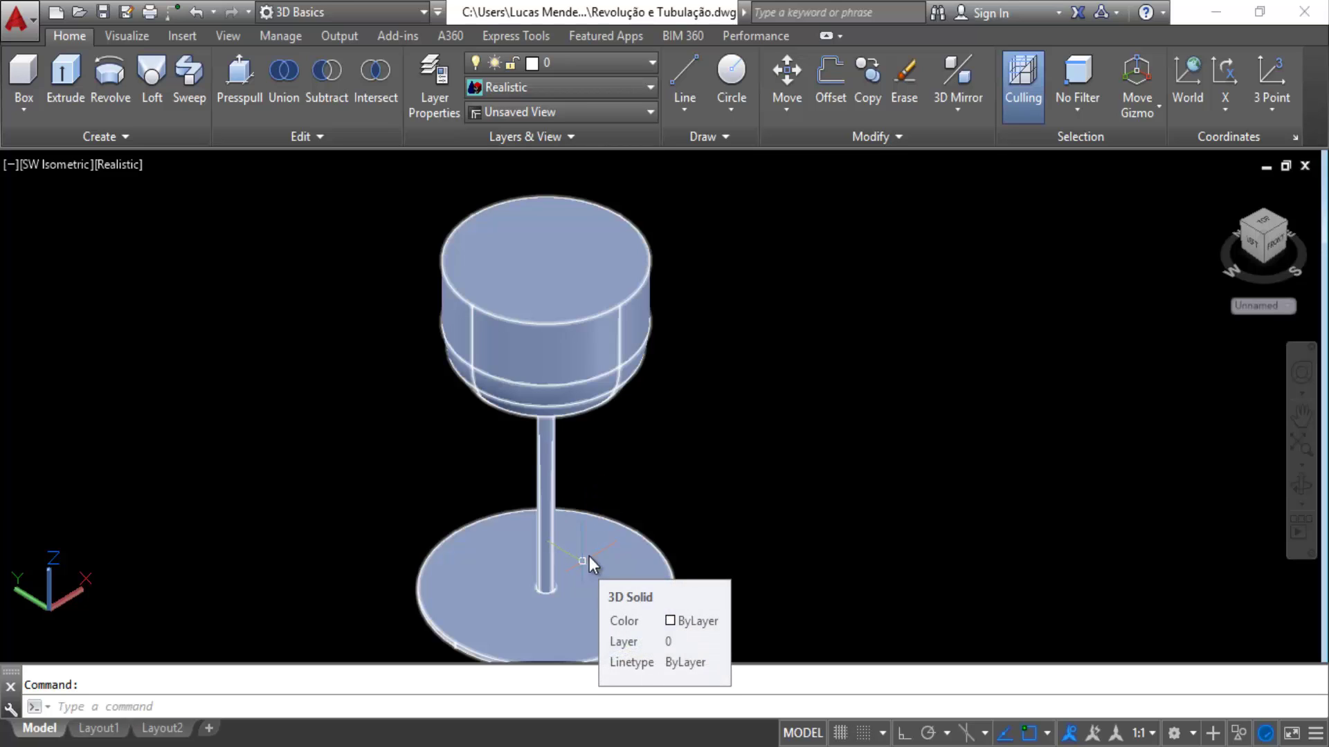
key(Escape)
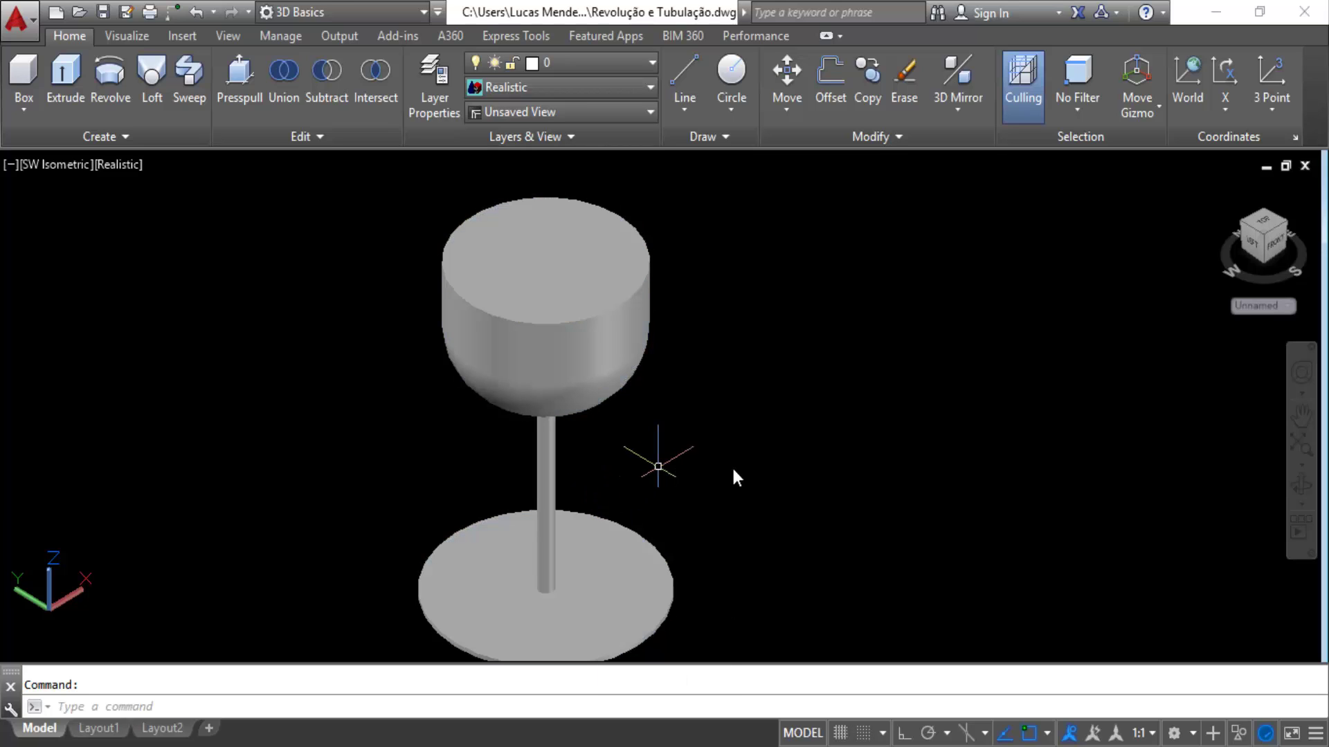
Examine the tall tapered spire that stands between the goblet and the arch-shaped tube.
scroll(792, 483, down, 10)
scroll(793, 483, down, 4)
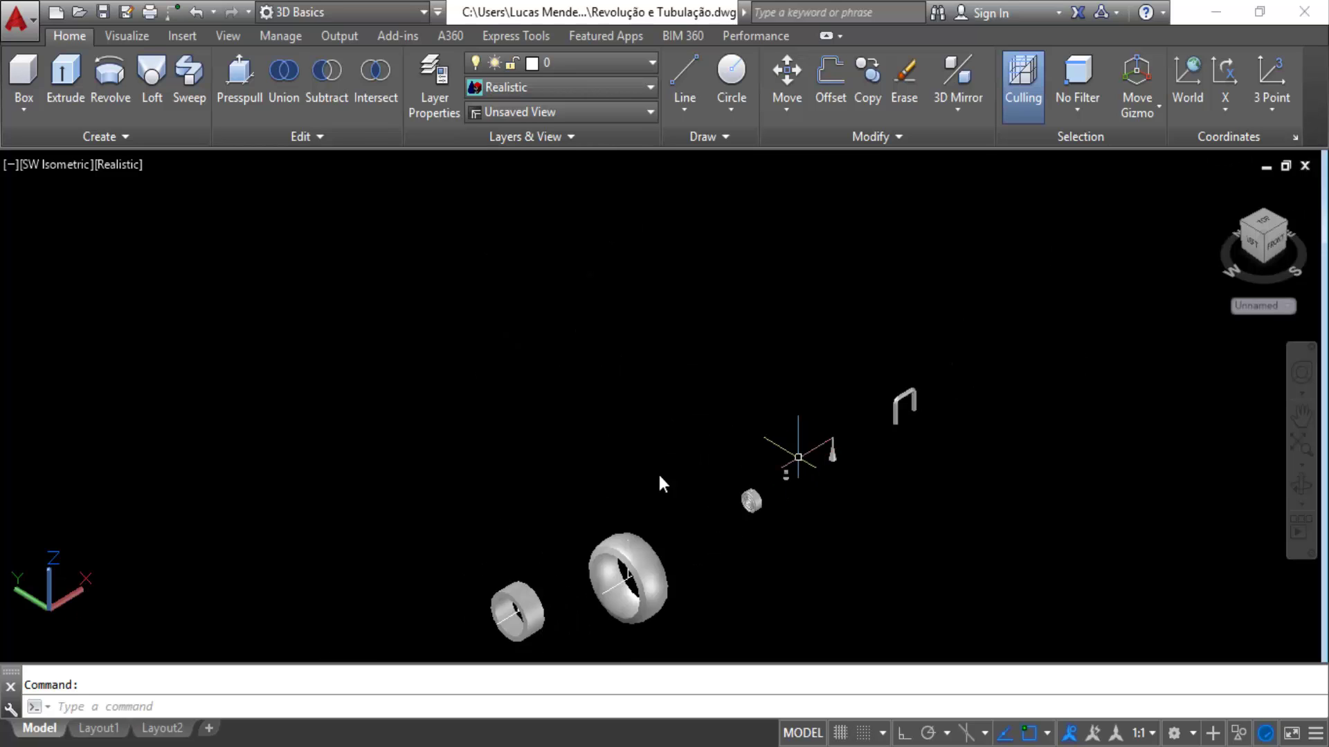
scroll(855, 446, up, 4)
scroll(861, 443, up, 3)
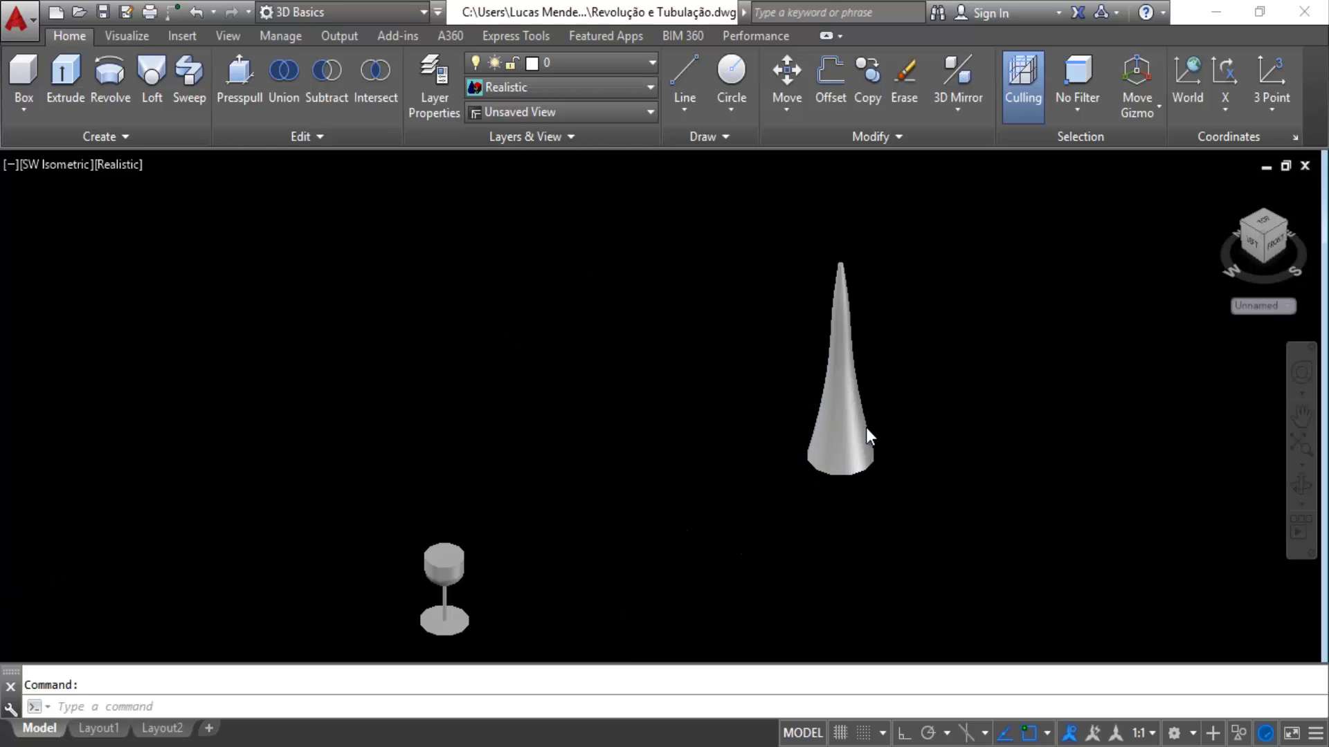
scroll(950, 385, up, 4)
middle_drag(950, 386, 918, 467)
scroll(895, 427, down, 3)
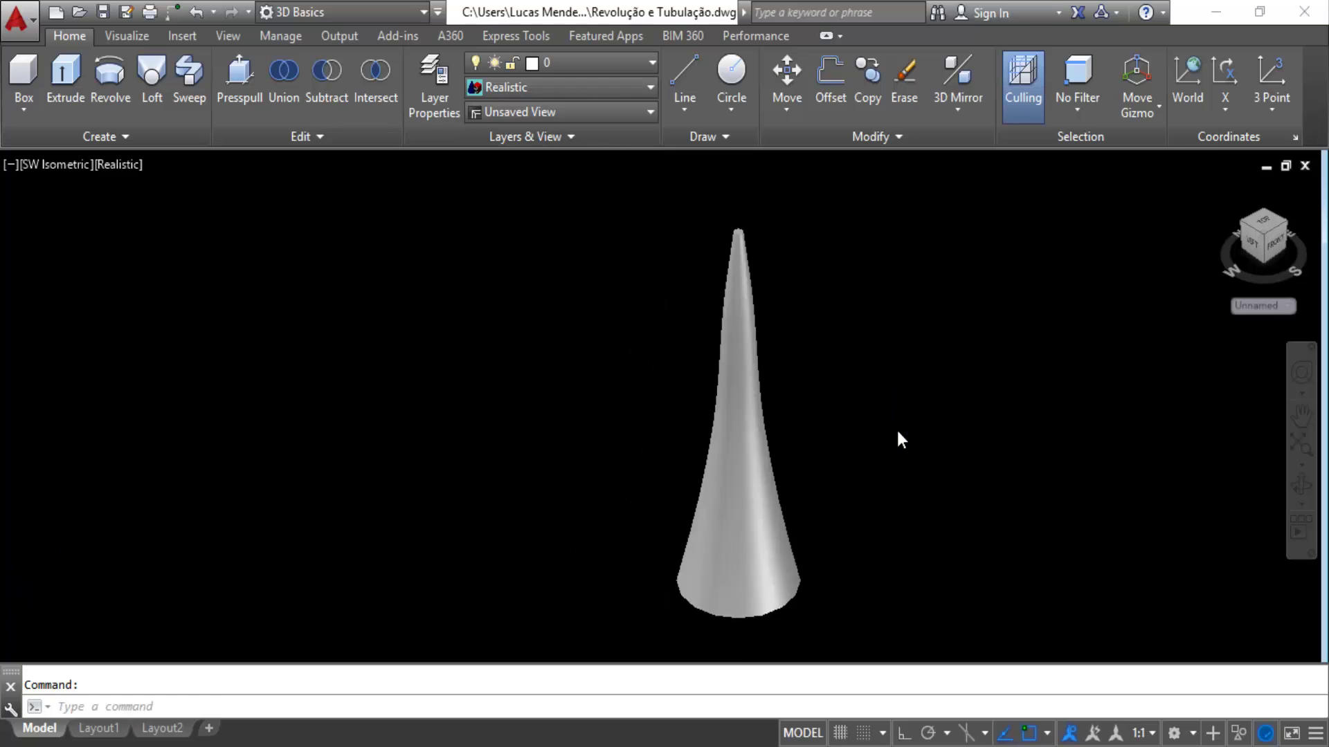
scroll(903, 421, down, 2)
scroll(913, 475, up, 3)
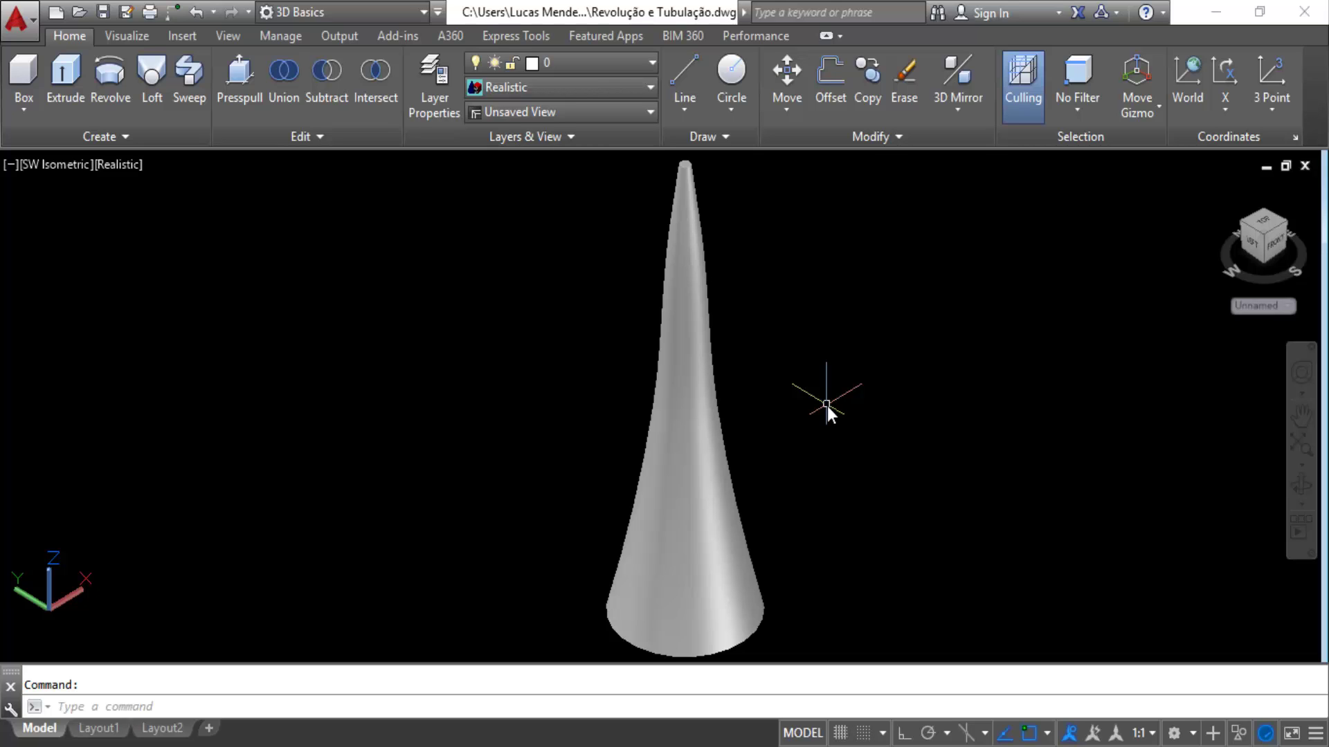
Examine the finished arch-shaped tube at the far end of the row of models.
scroll(774, 447, down, 5)
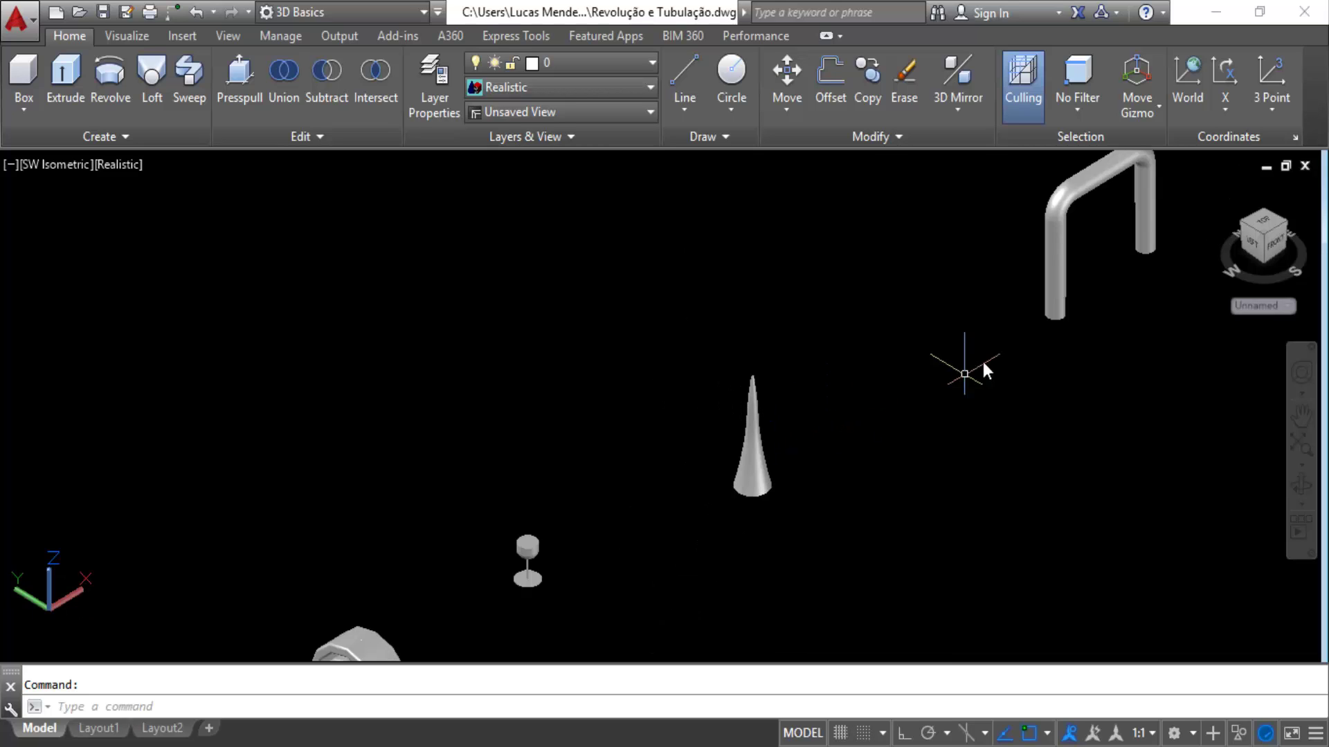
middle_drag(965, 368, 621, 479)
scroll(683, 395, up, 4)
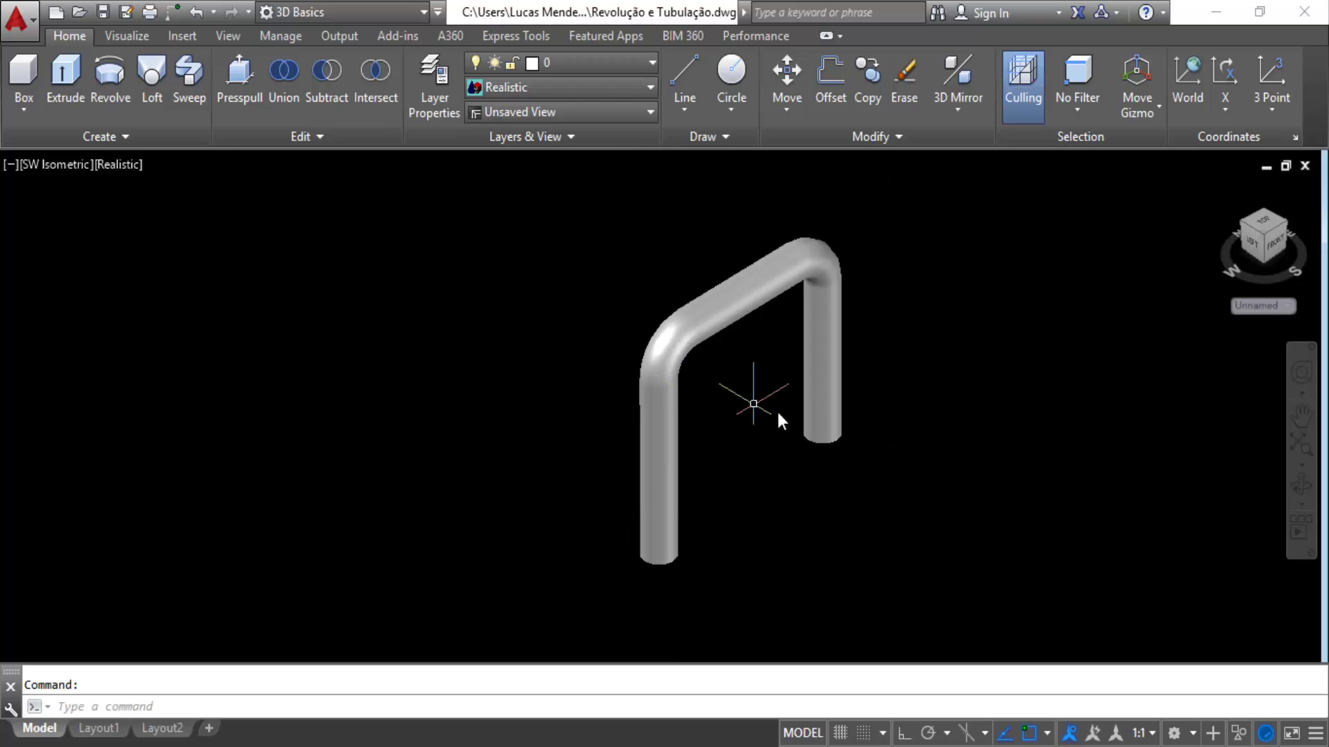
scroll(728, 420, up, 2)
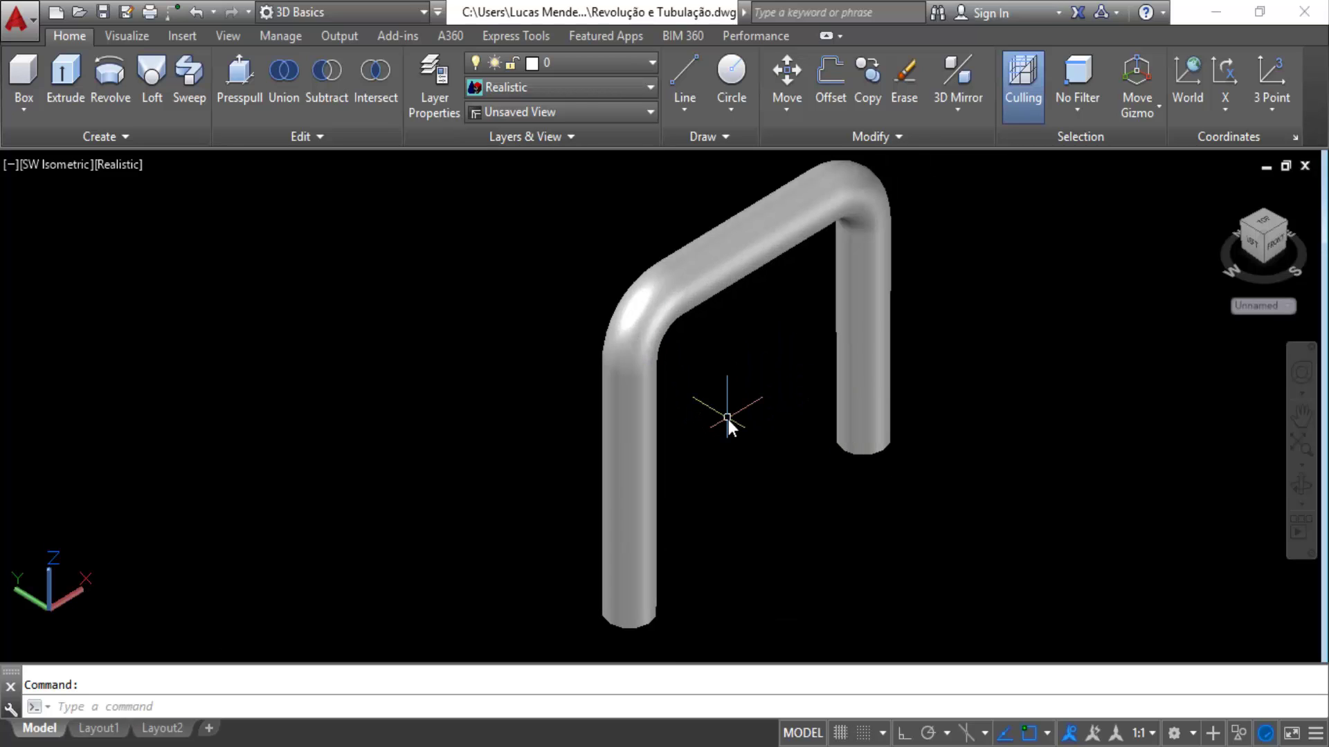
middle_drag(725, 529, 686, 534)
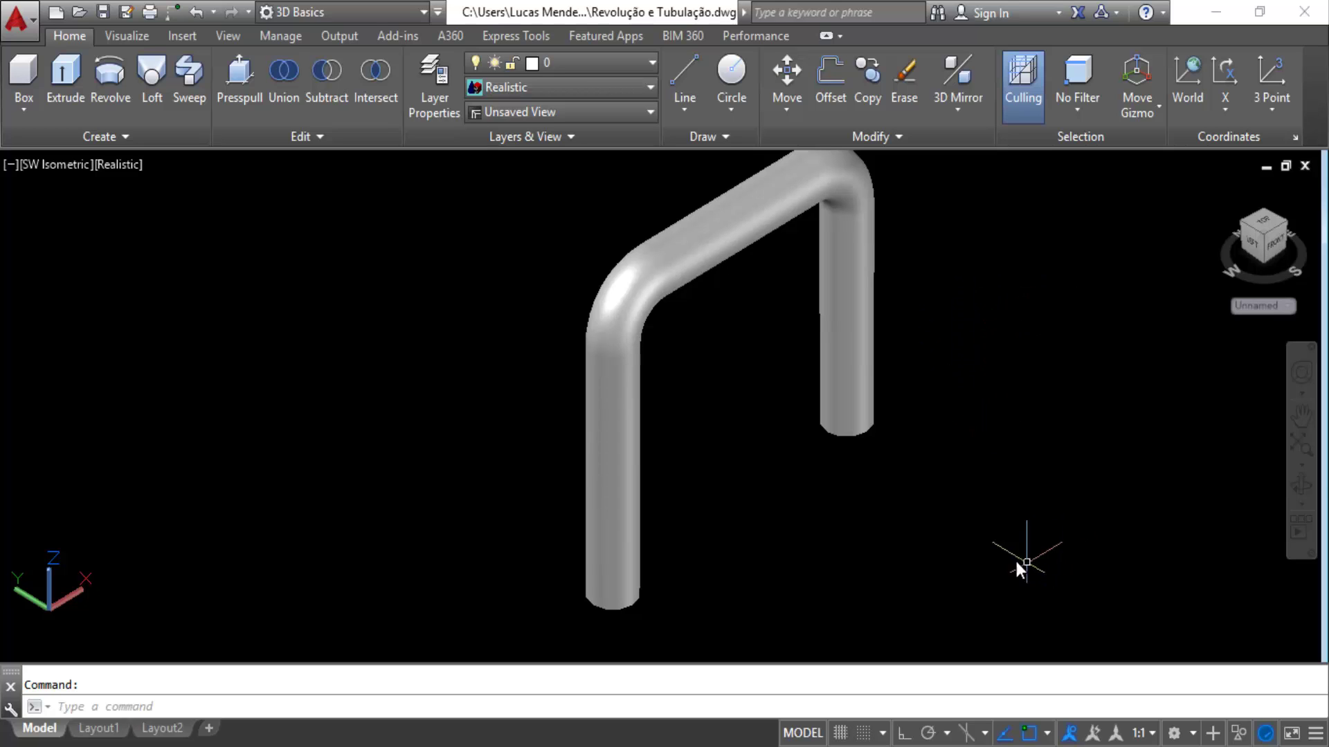
Orbit beneath the finished arch-shaped tube to inspect its hollow end, and undo the orbit.
click(1301, 486)
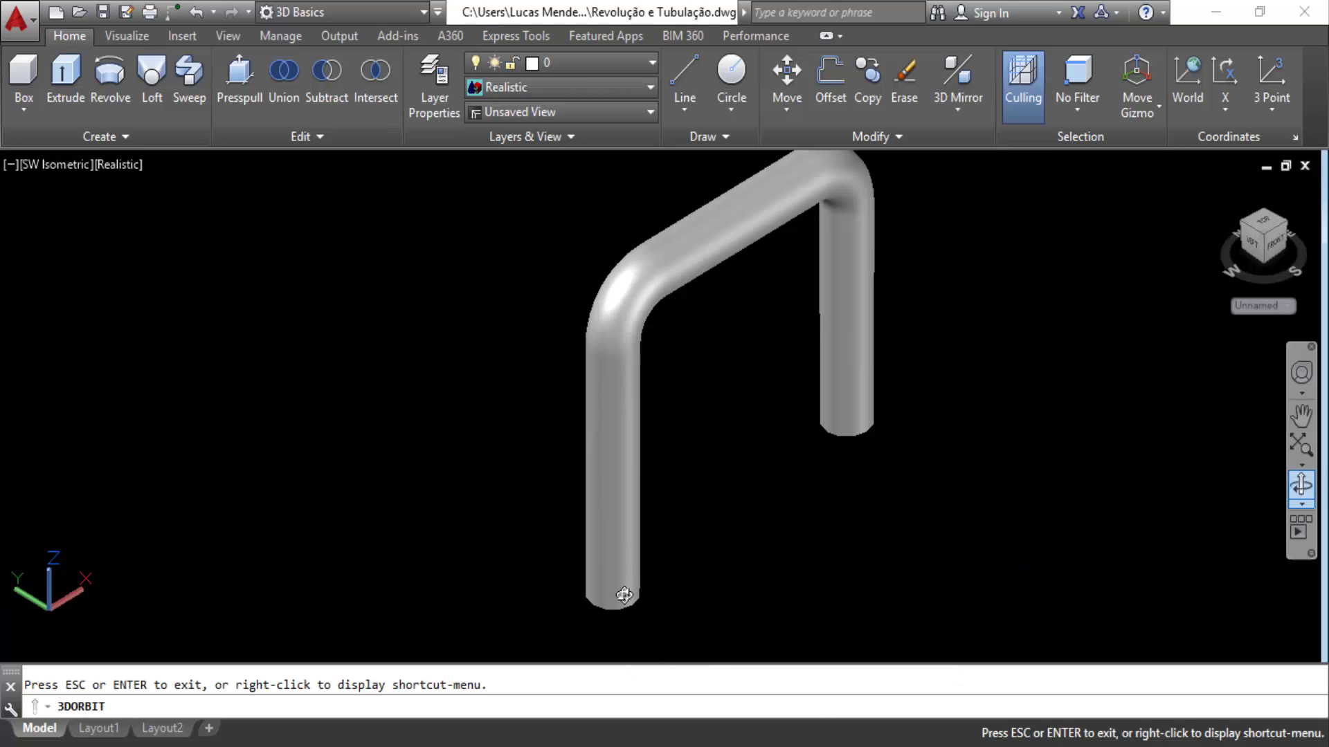
drag(623, 595, 666, 364)
scroll(589, 502, up, 5)
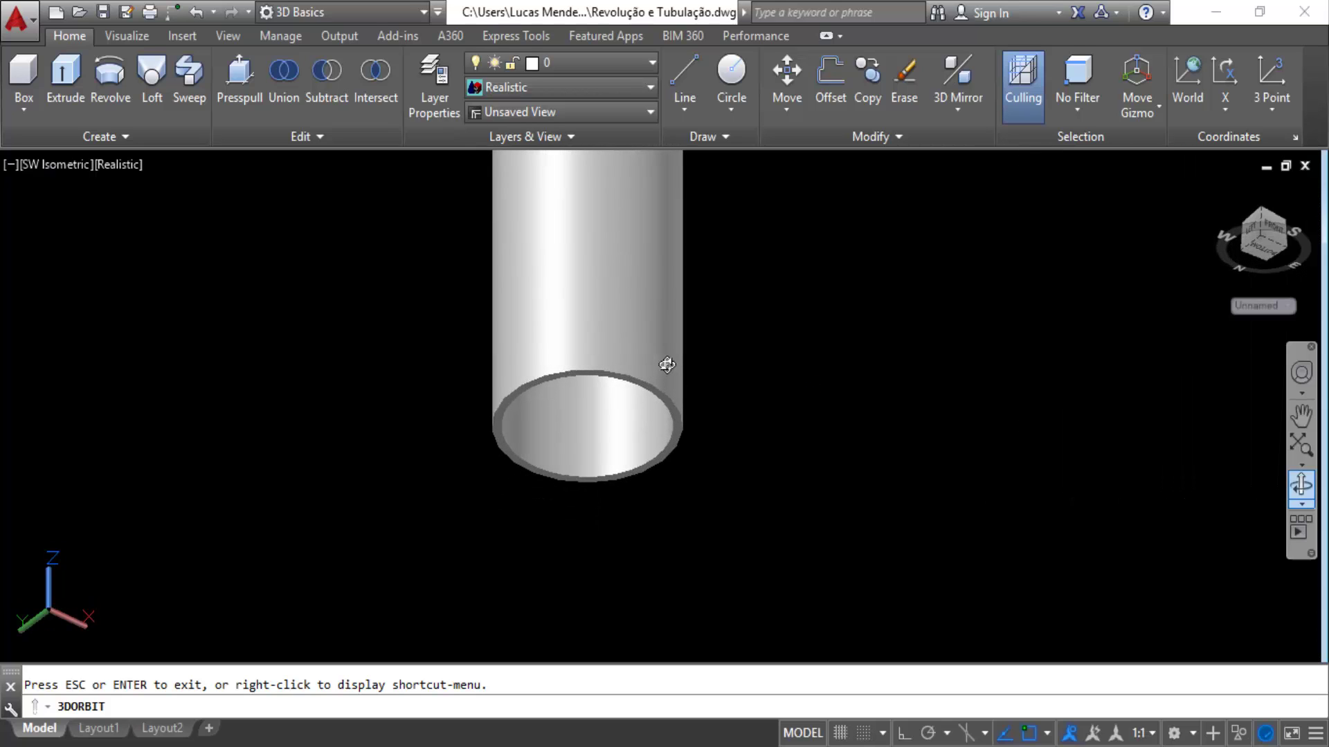
scroll(668, 364, up, 2)
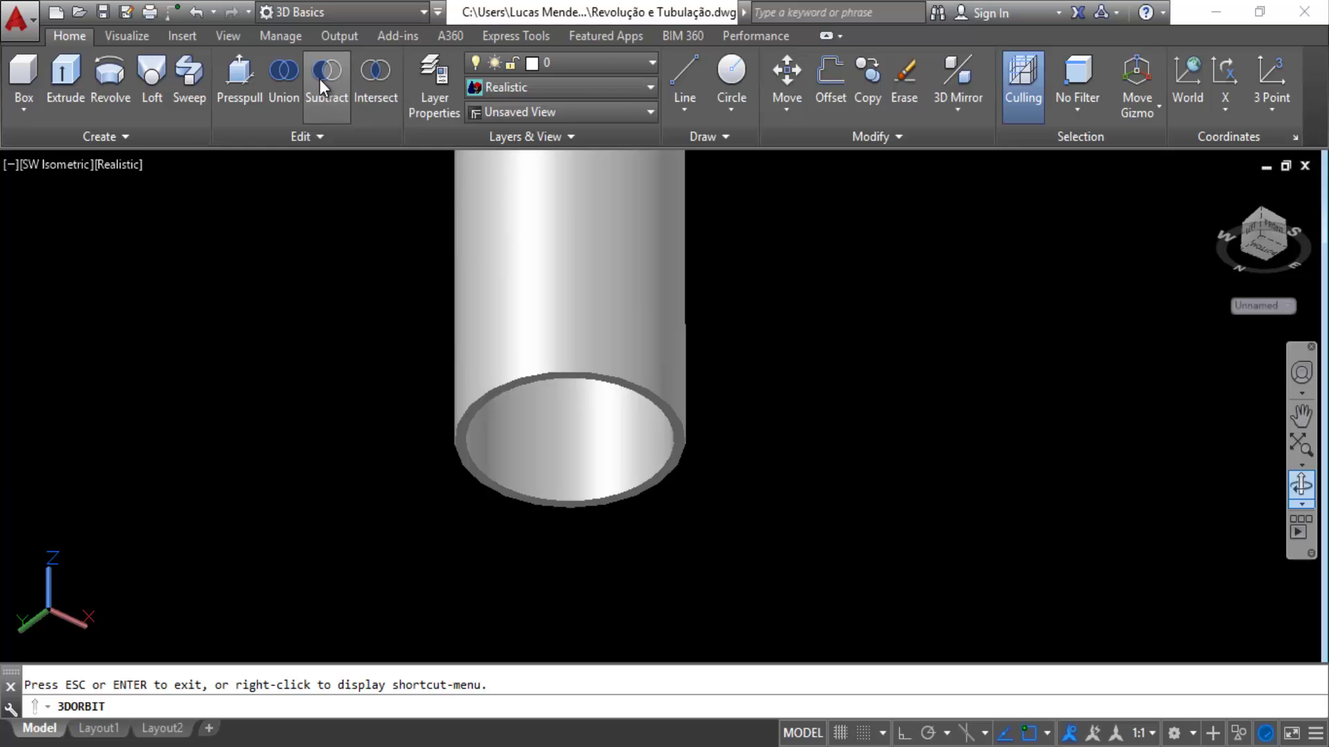
key(ctrl+z)
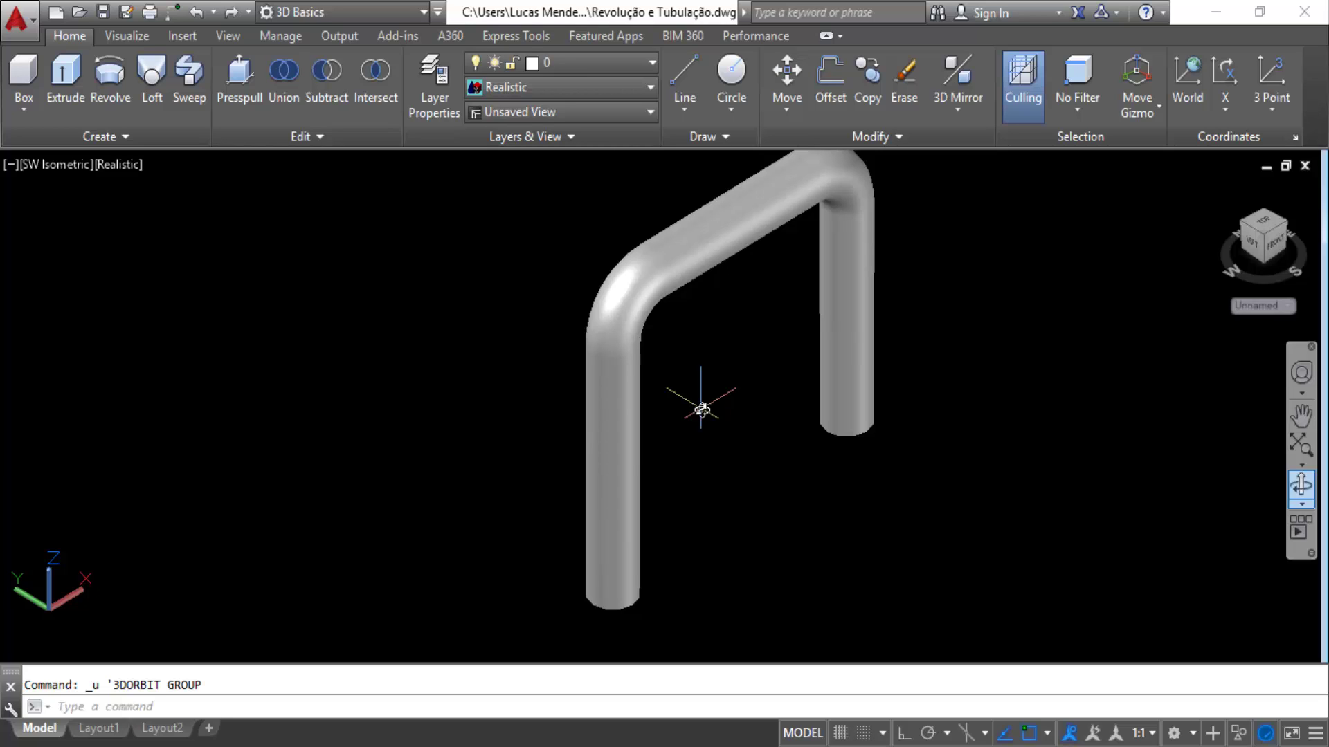
View the whole row of finished models together, from the rings to the arch-shaped tube.
scroll(703, 410, down, 11)
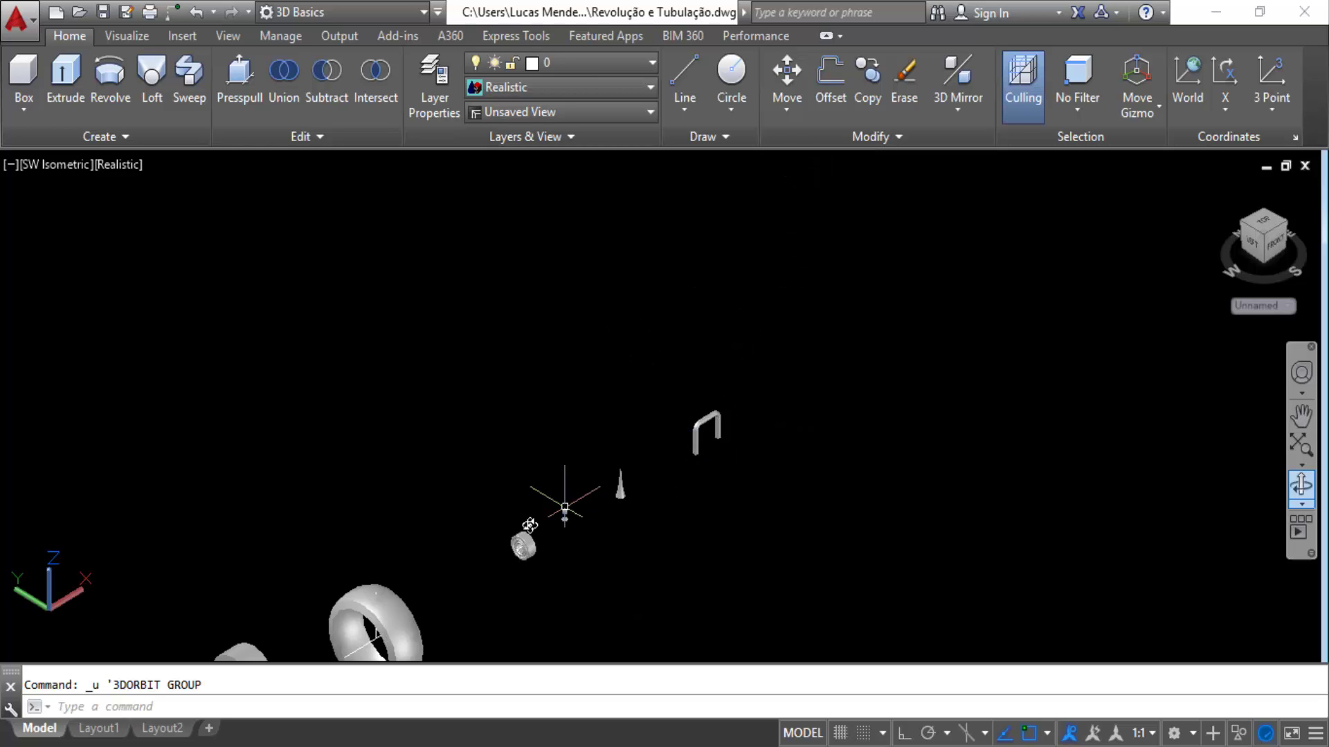
middle_drag(536, 526, 697, 396)
scroll(697, 396, up, 2)
scroll(697, 396, up, 2)
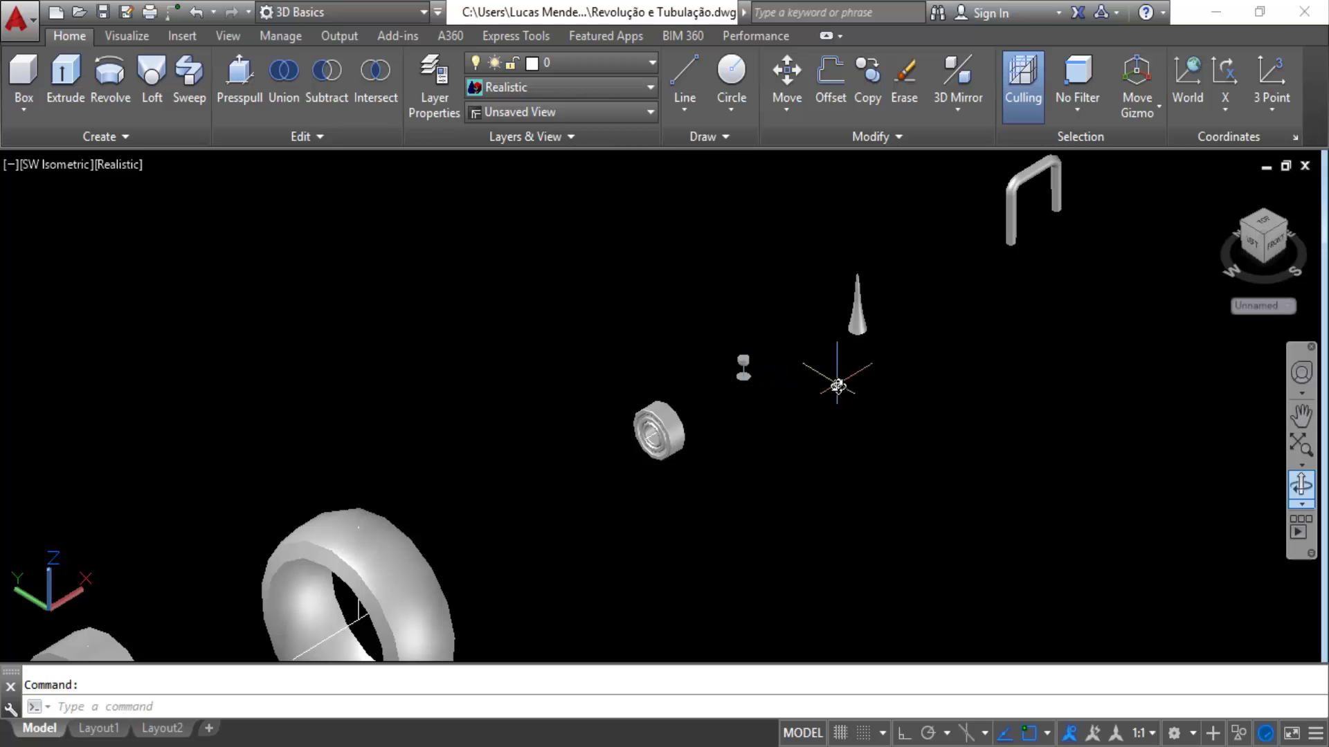
middle_drag(840, 380, 951, 397)
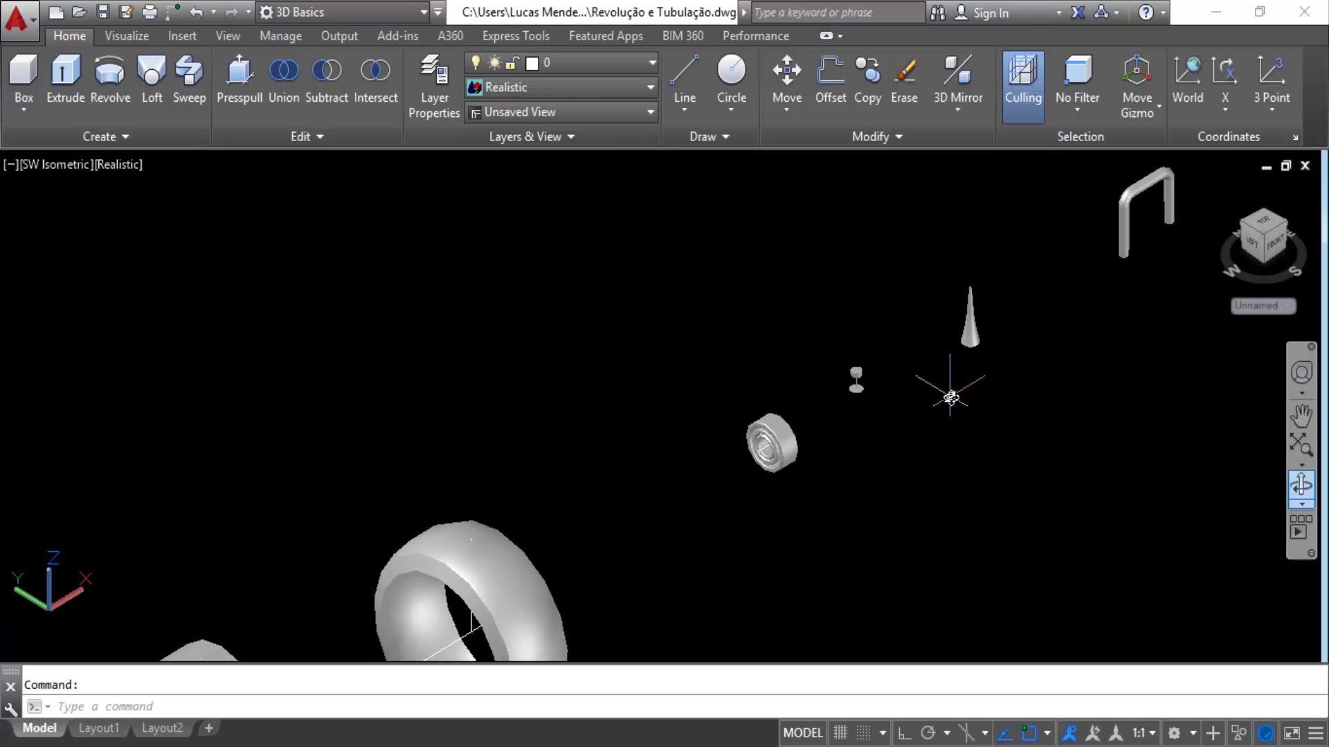